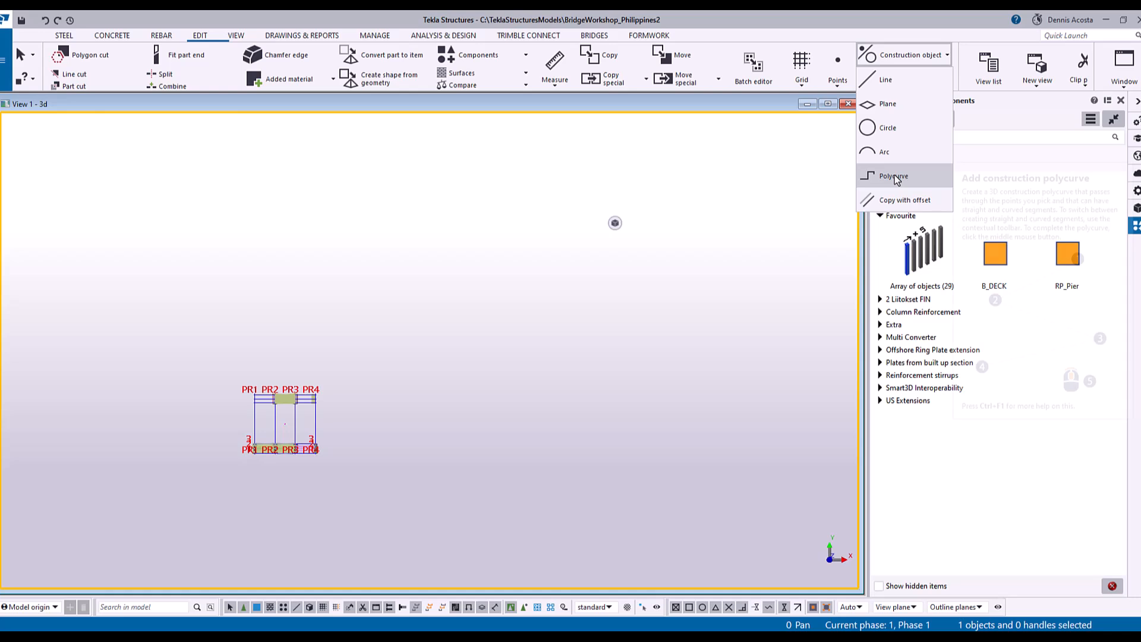
Step: Start a construction polycurve beside the grid and draw its first arc by tangent, start point and end point, bending away from the grid
left_click(894, 176)
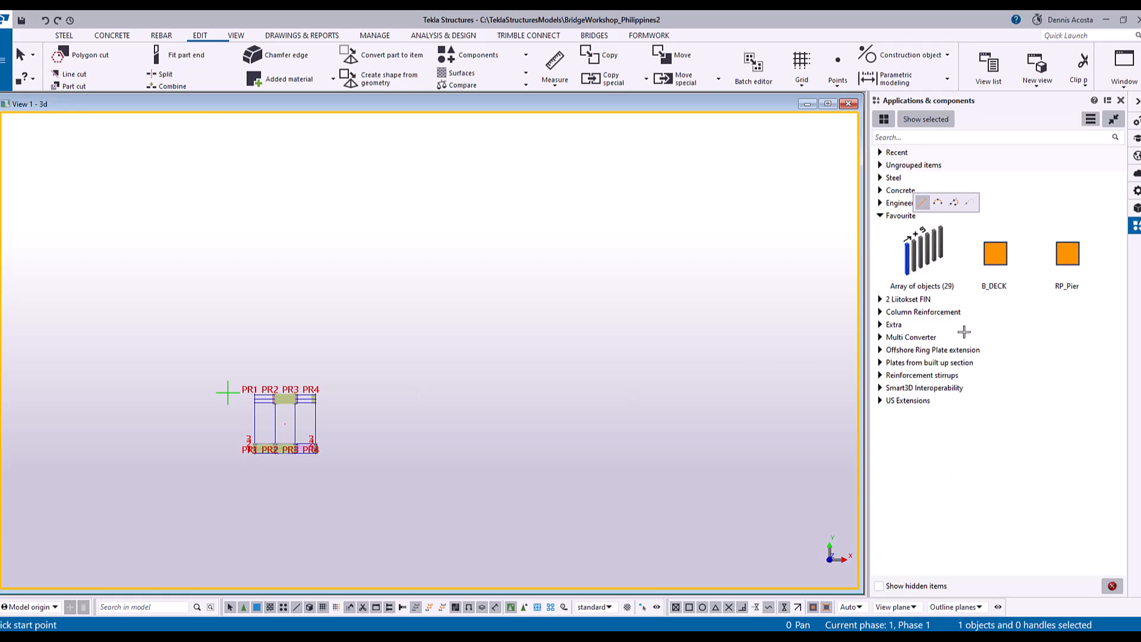
left_click(909, 55)
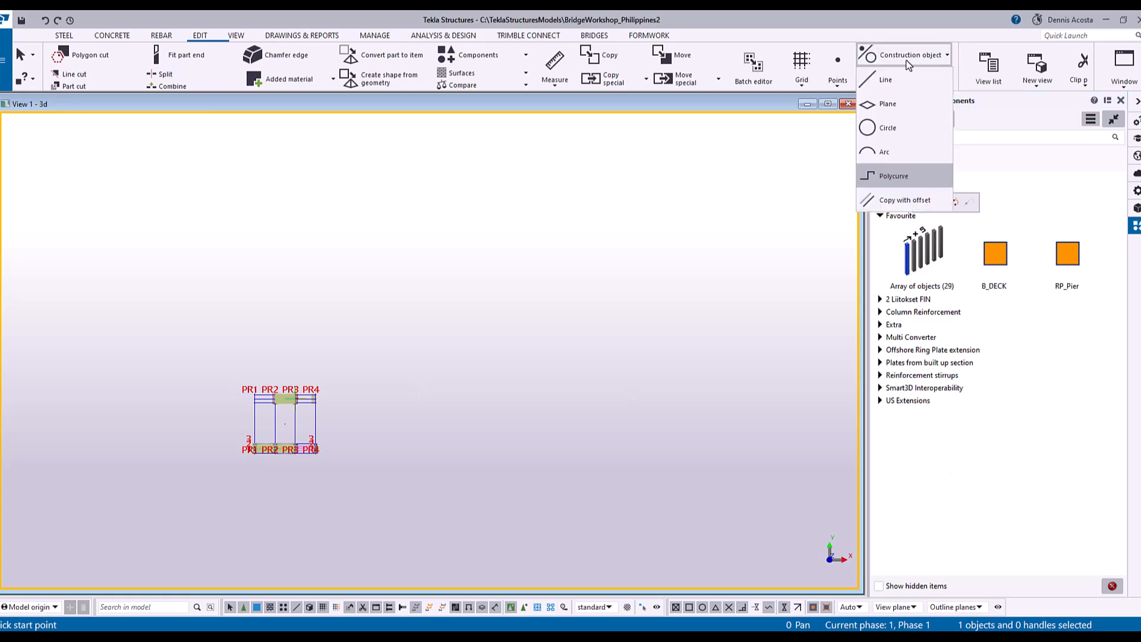
left_click(898, 185)
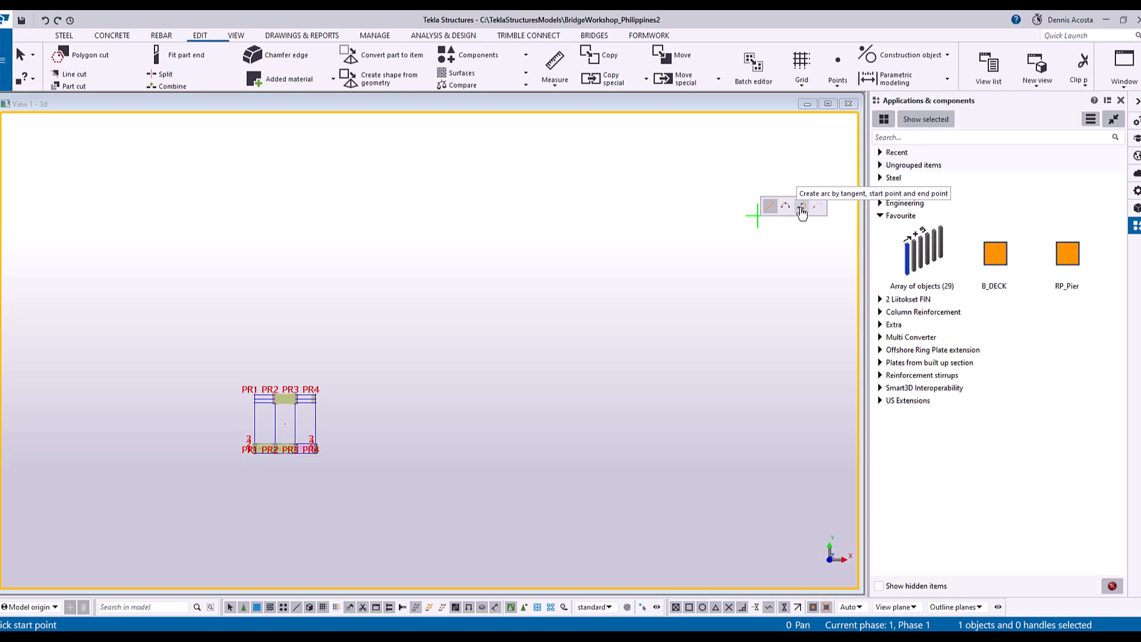
left_click(801, 208)
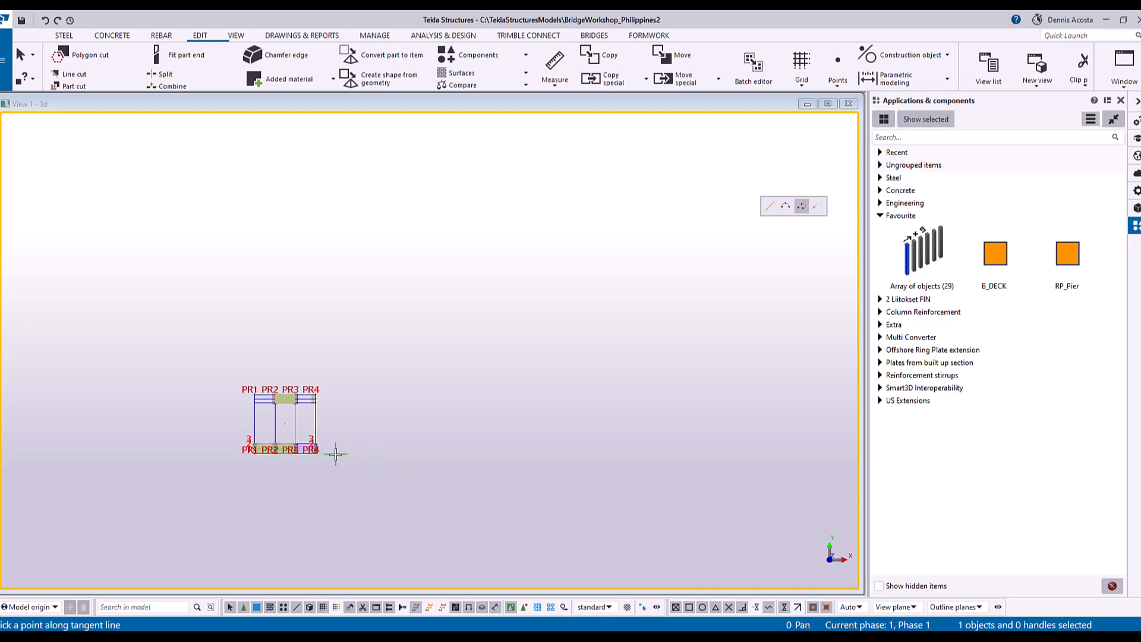
left_click(335, 454)
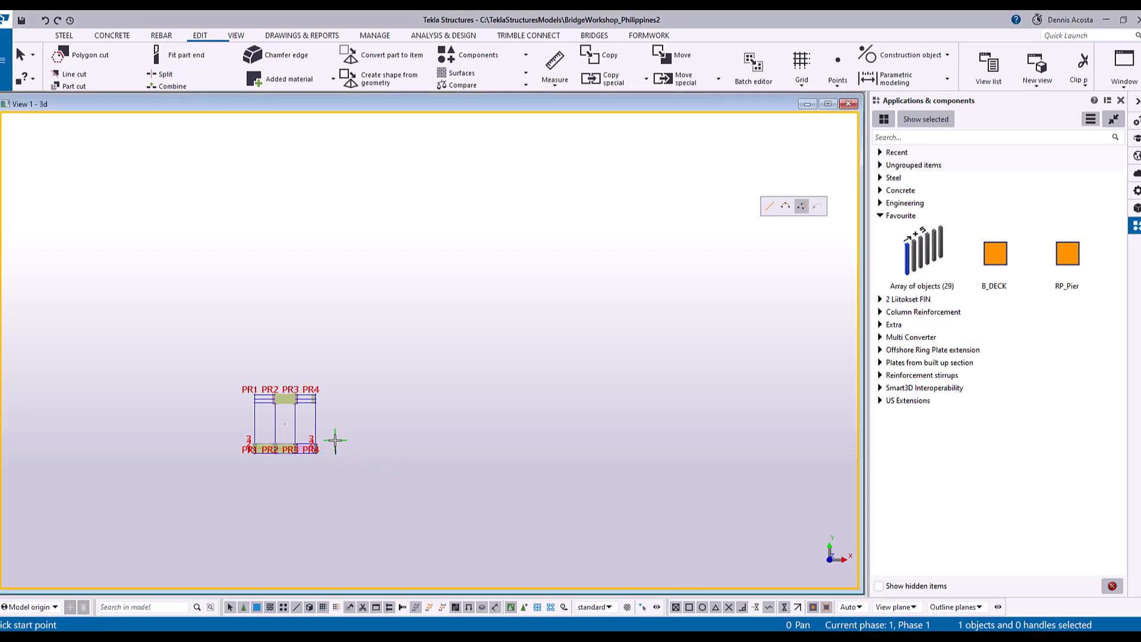
left_click(336, 443)
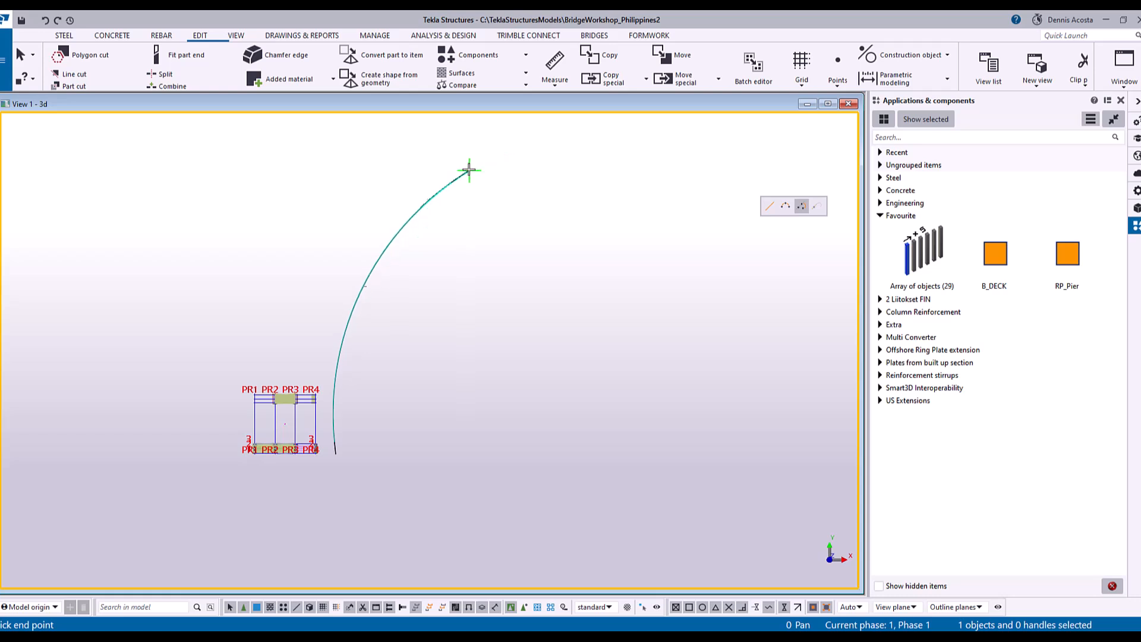
middle_click_drag(477, 157, 469, 234)
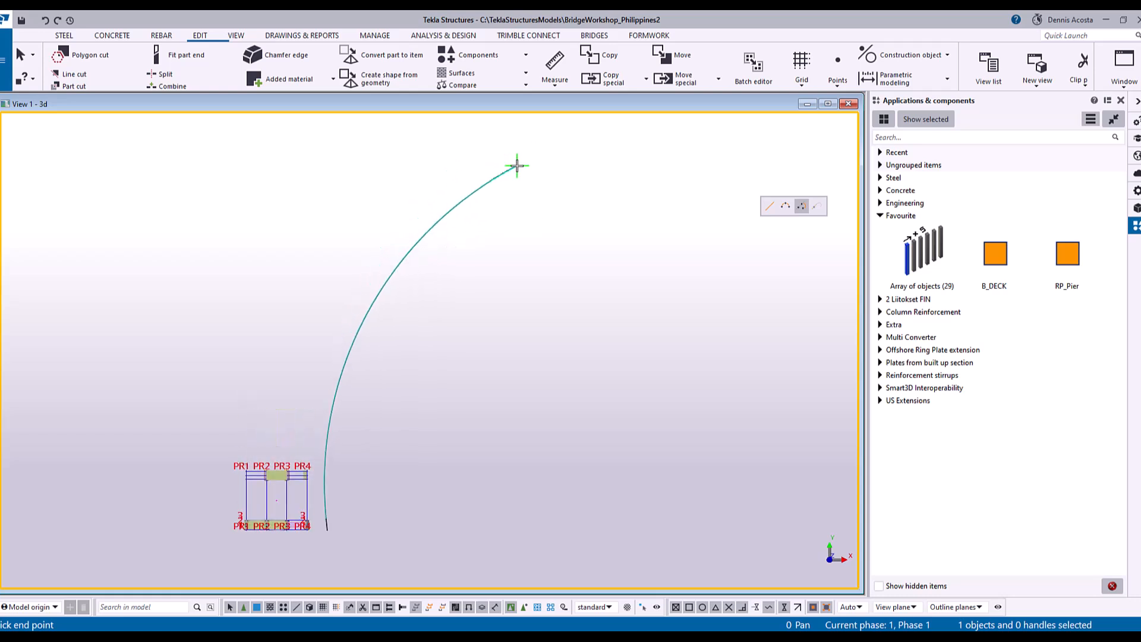
scroll(487, 178, "down", 3)
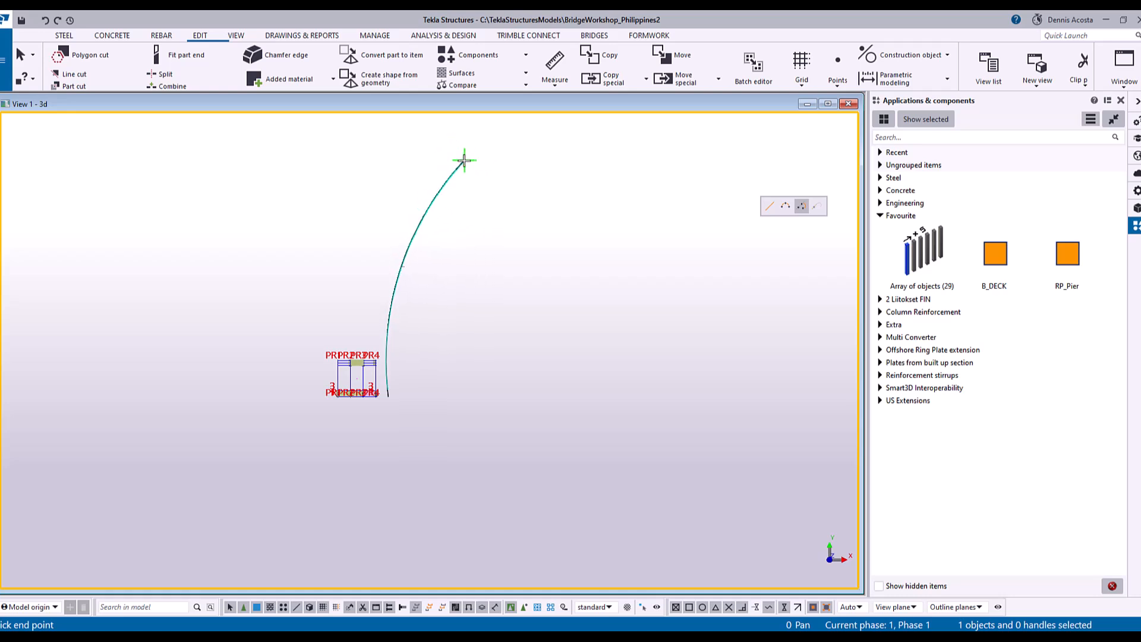
left_click(463, 159)
Step: Add an oppositely curved tangent arc and finish the S-shaped polycurve, spanning about 892,700 mm end to end
scroll(466, 176, "down", 3)
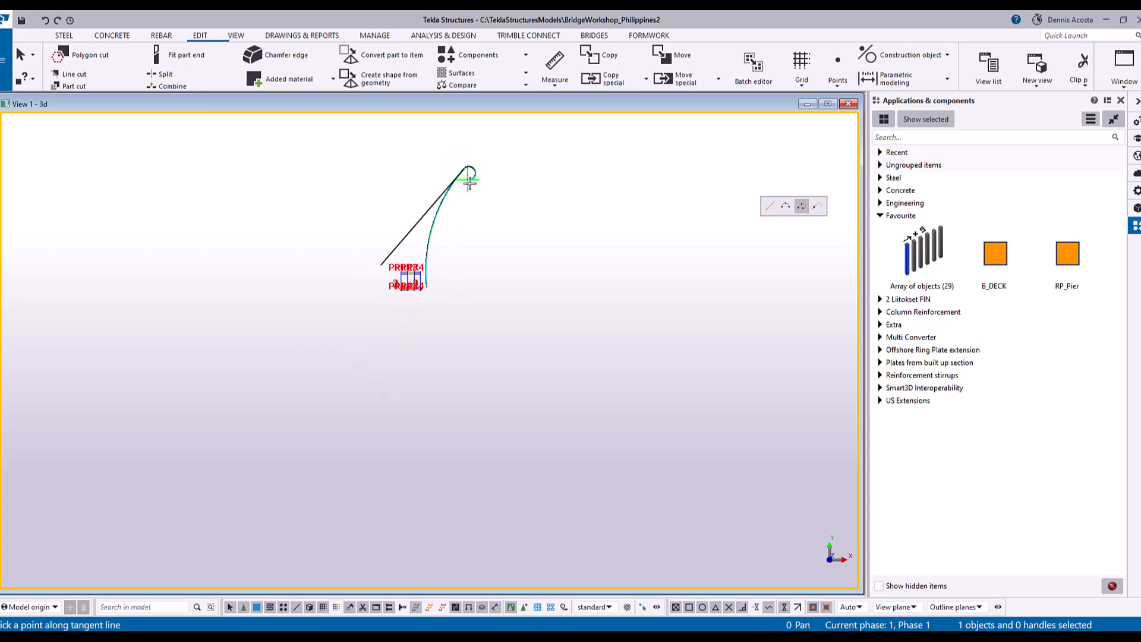
middle_click_drag(487, 212, 434, 411)
scroll(460, 326, "up", 1)
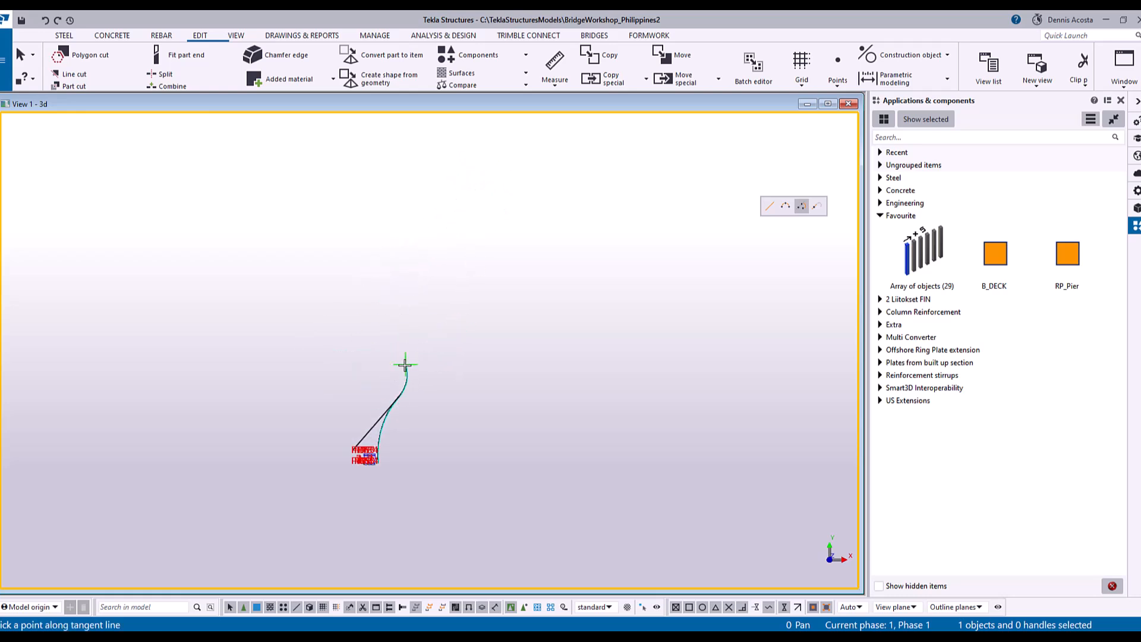
middle_click_drag(447, 343, 509, 239)
scroll(505, 240, "up", 2)
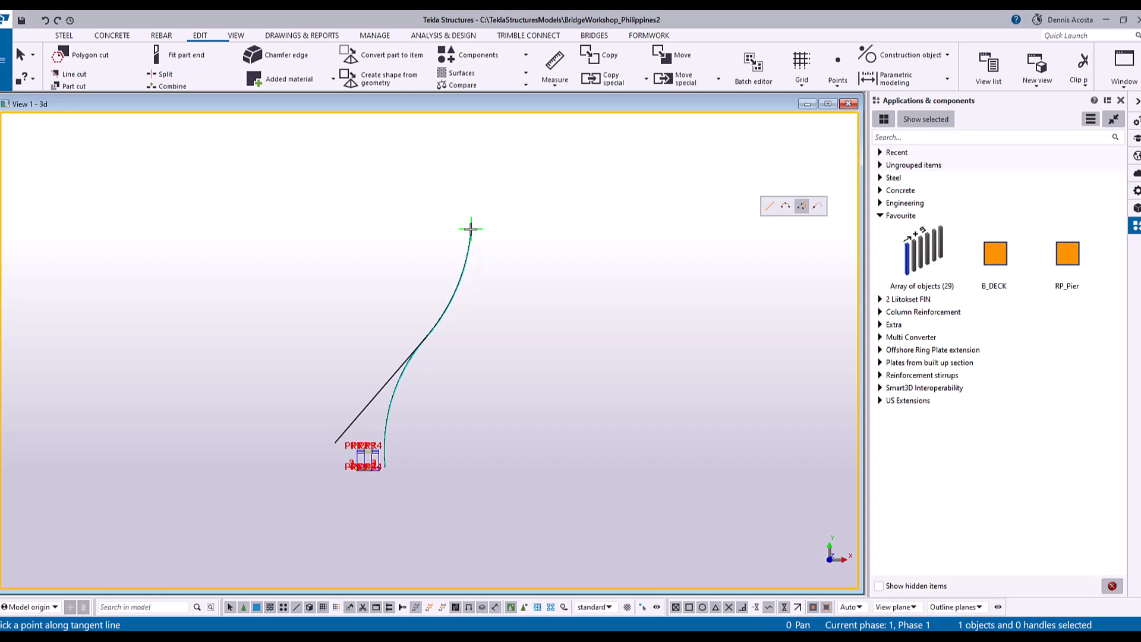
left_click(471, 228)
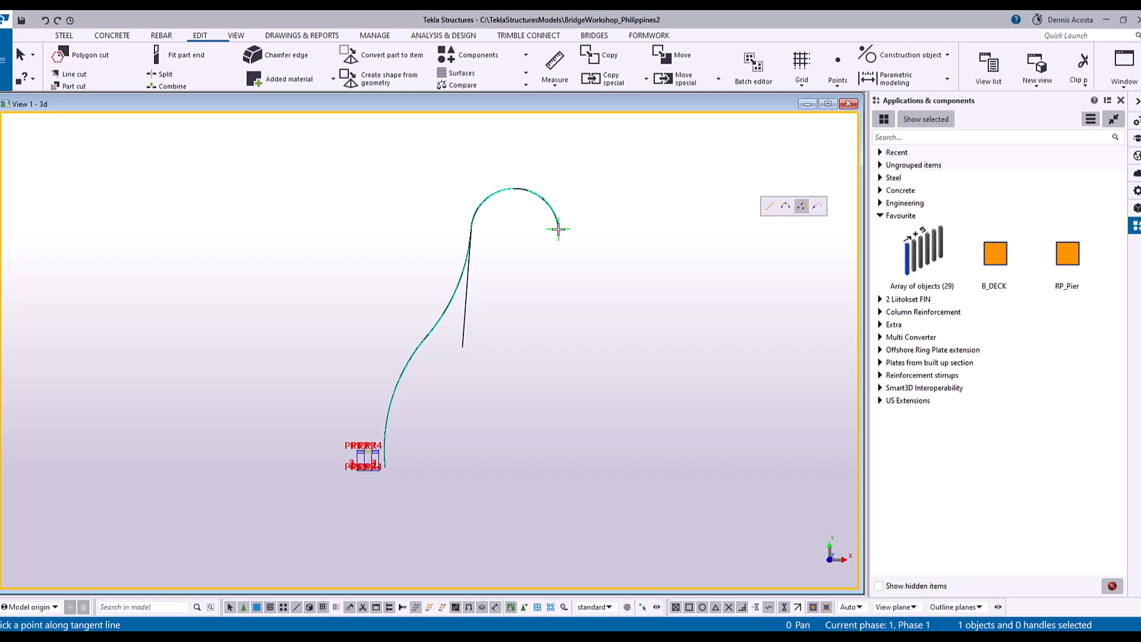
middle_click(559, 229)
right_click(554, 233)
left_click(565, 241)
scroll(400, 437, "up", 2)
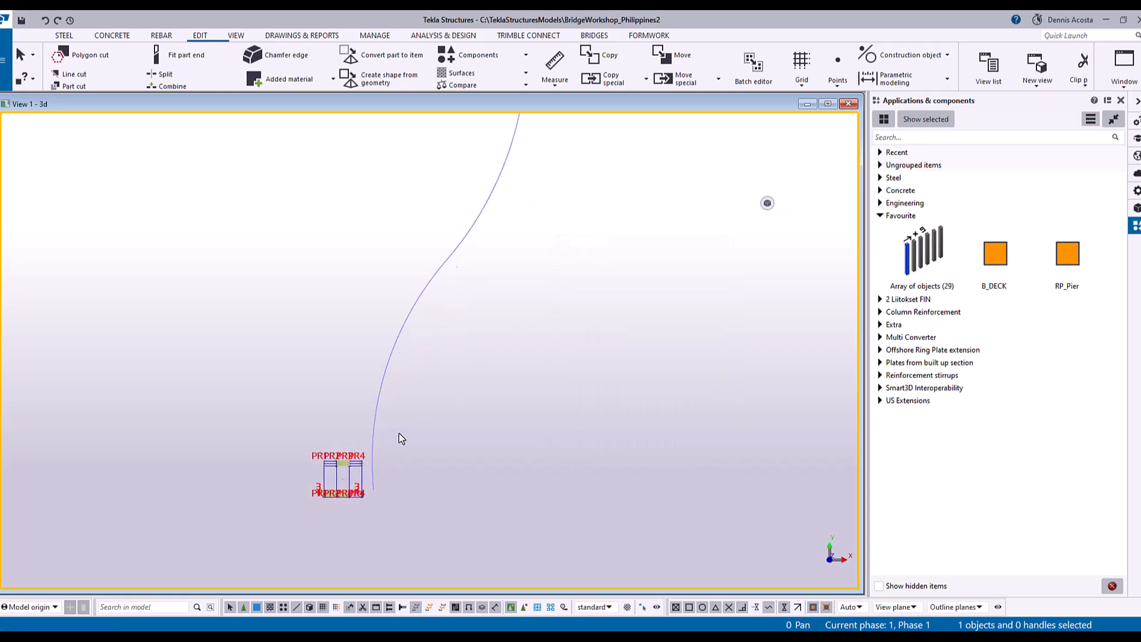
Step: Measure the straight distance between the two ends of the S-shaped polycurve
scroll(427, 288, "down", 2)
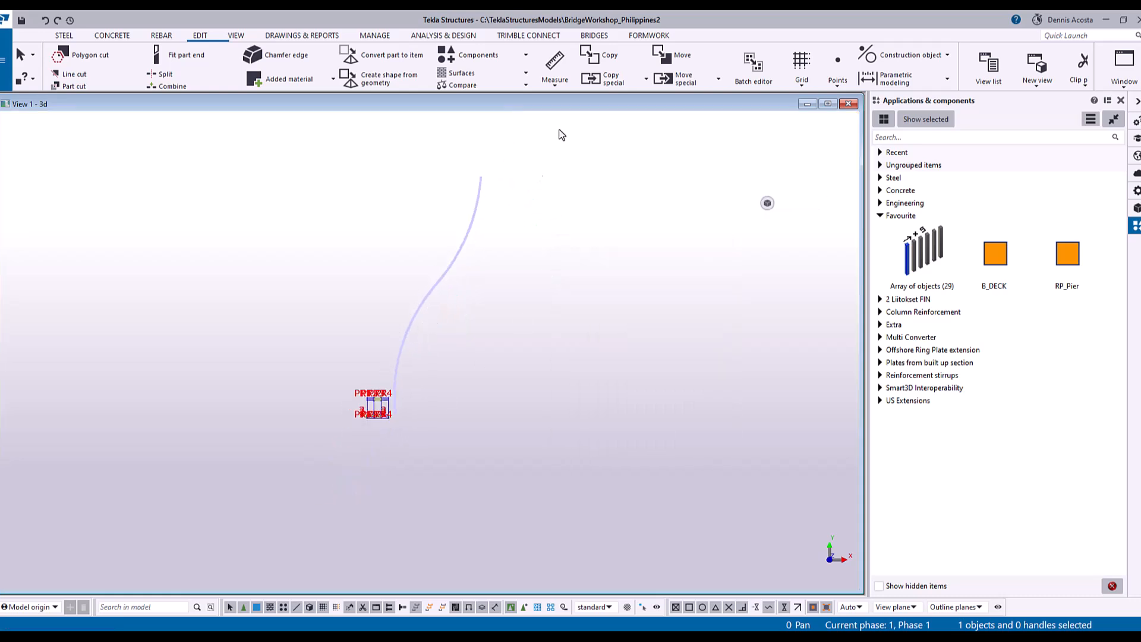
left_click(562, 71)
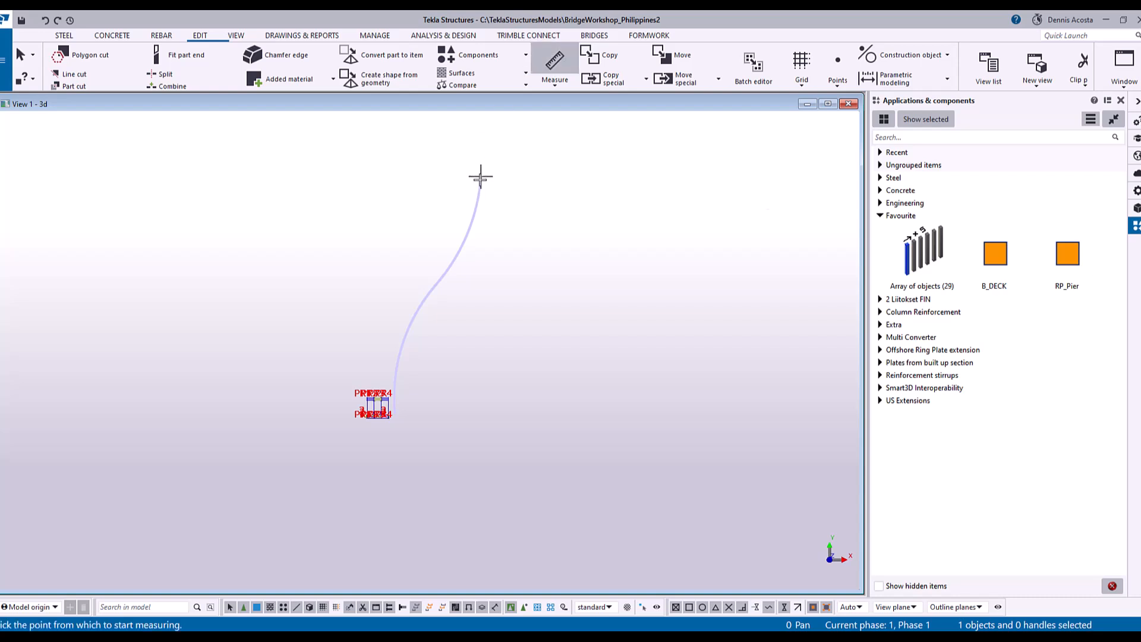
left_click(479, 174)
left_click(395, 414)
left_click(458, 344)
scroll(476, 303, "up", 5)
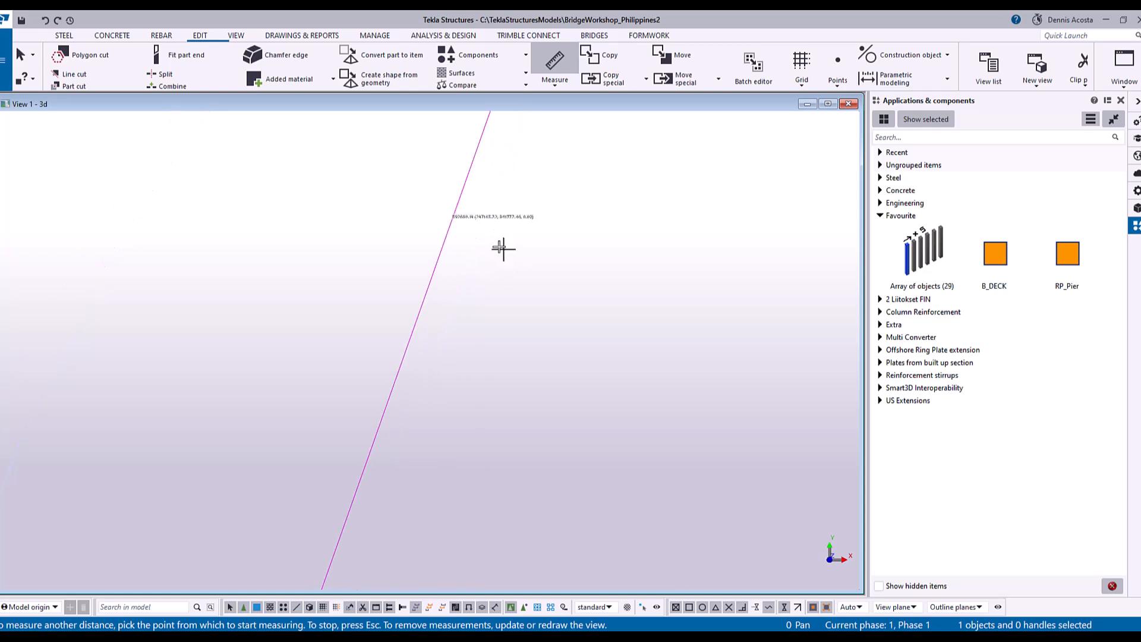
scroll(463, 201, "up", 2)
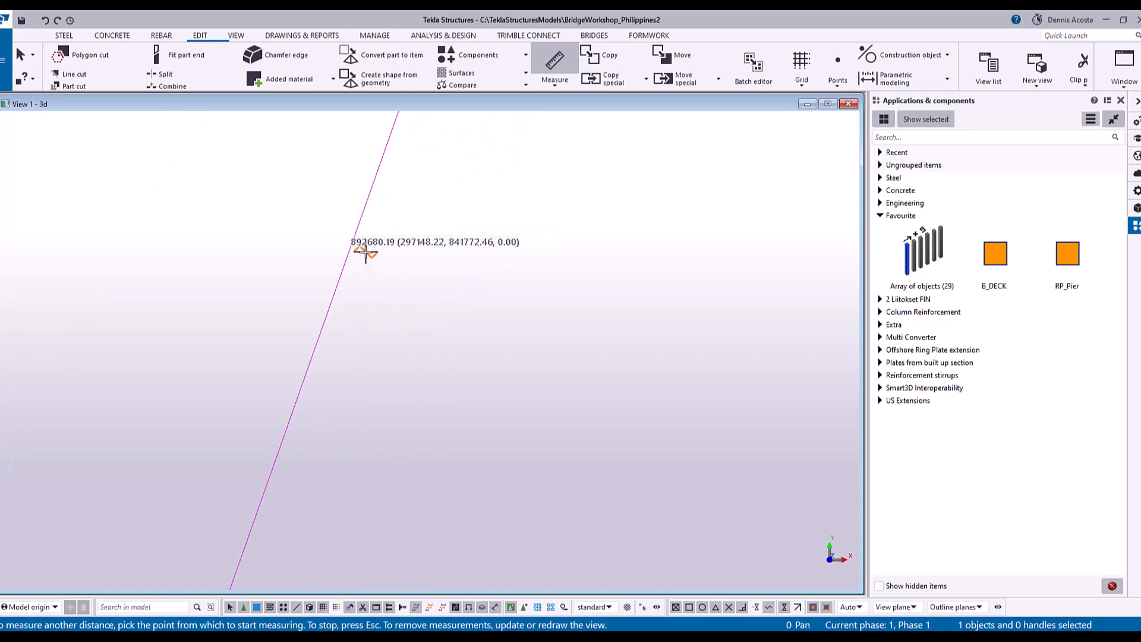
scroll(371, 277, "down", 2)
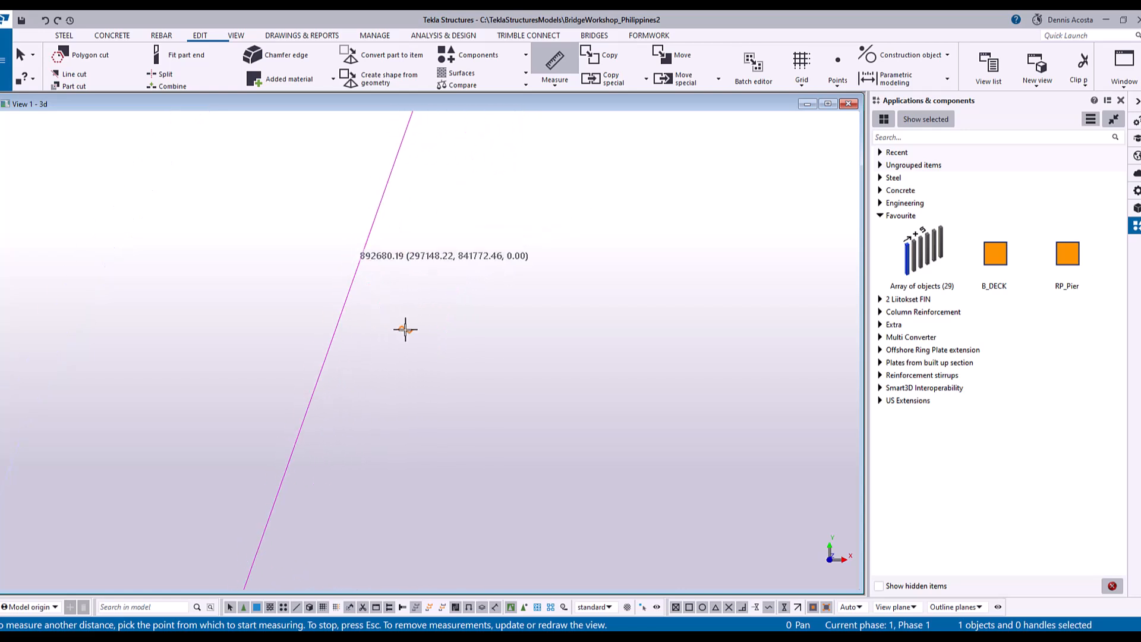
scroll(406, 328, "down", 3)
scroll(406, 325, "down", 6)
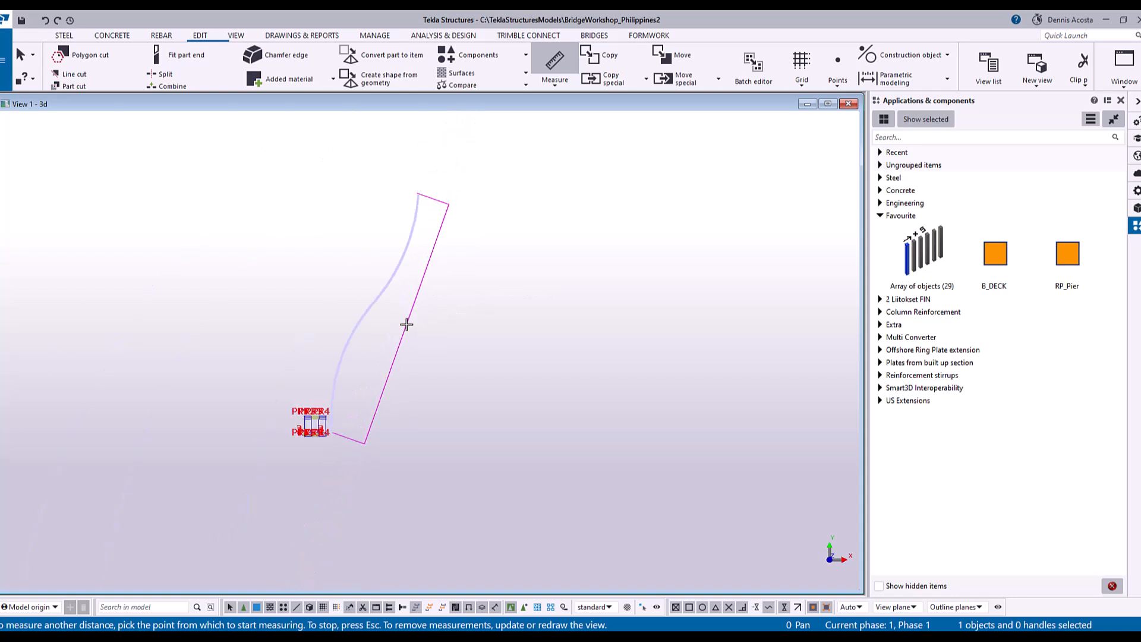
right_click(437, 282)
left_click(460, 289)
Step: Start a shorter construction polycurve between the first curve and its measurement line, drawing a gentle first arc by tangent, start and end point
scroll(375, 323, "up", 4)
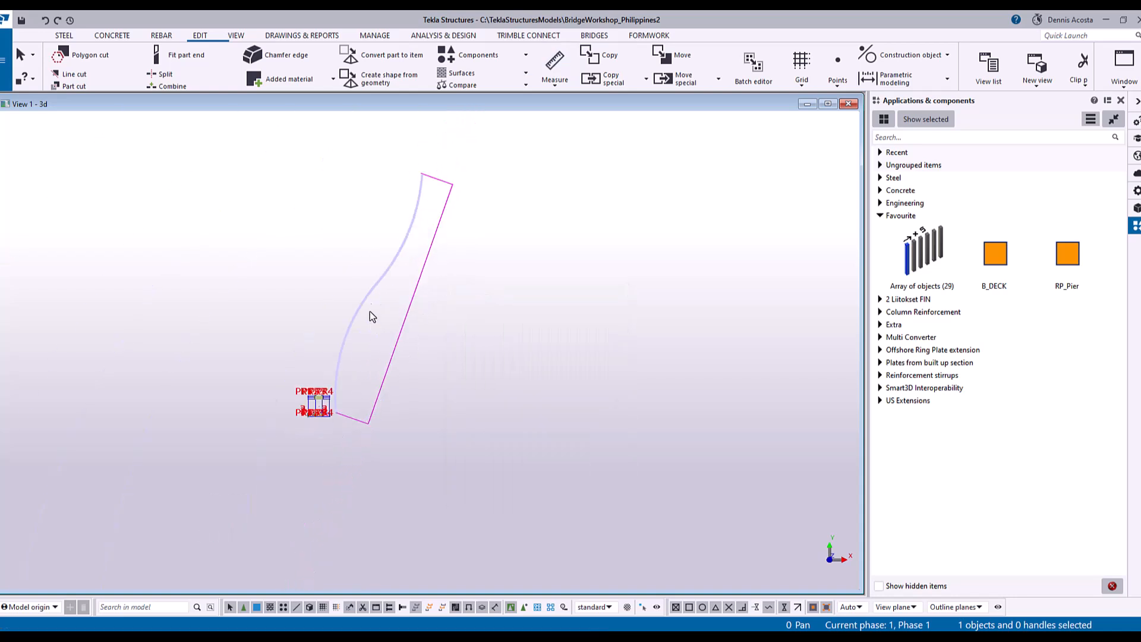
scroll(478, 294, "up", 1)
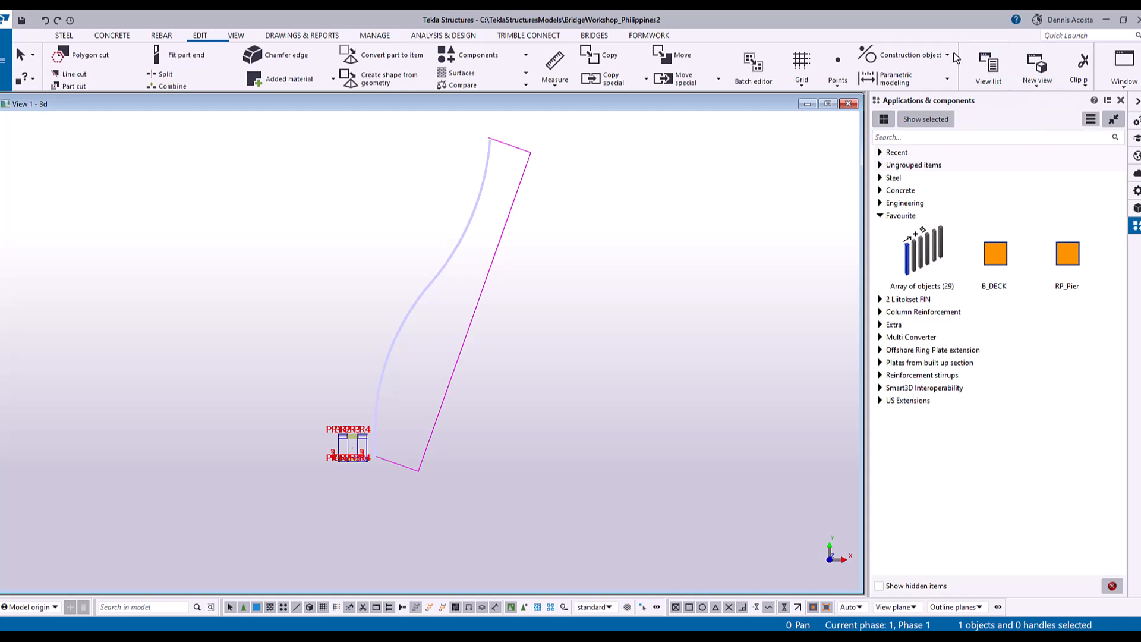
left_click(916, 58)
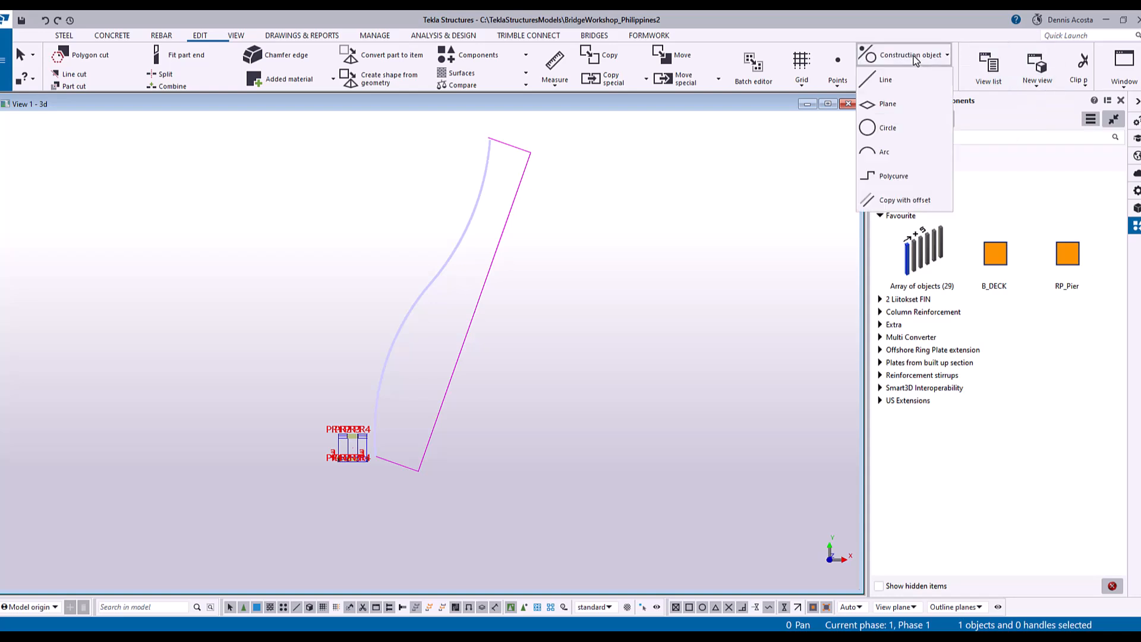
left_click(885, 177)
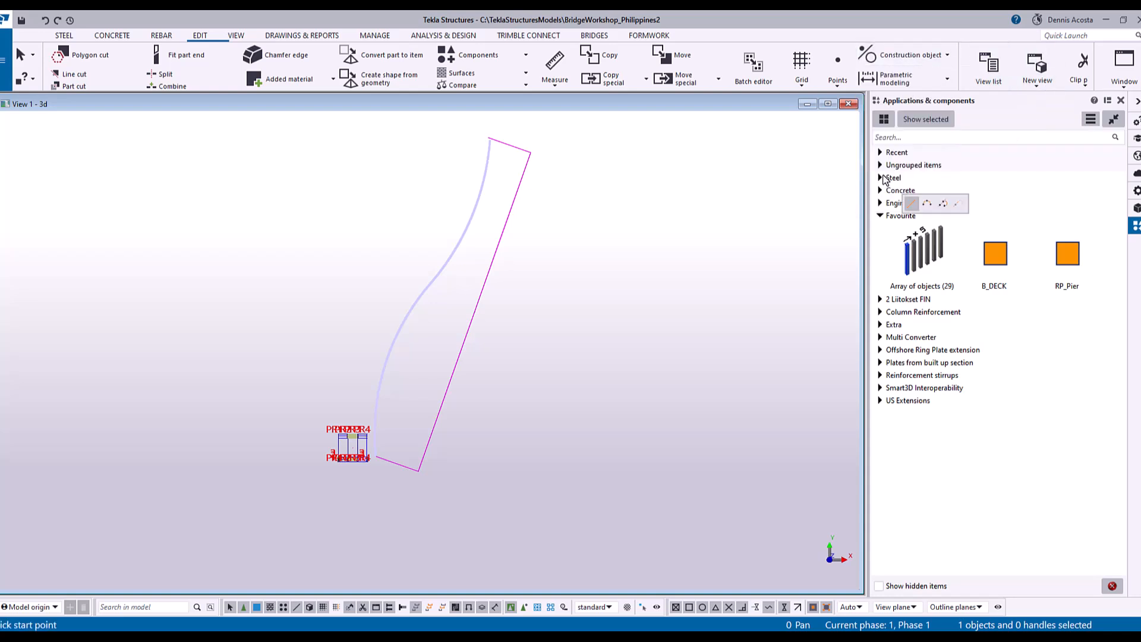
left_click(943, 204)
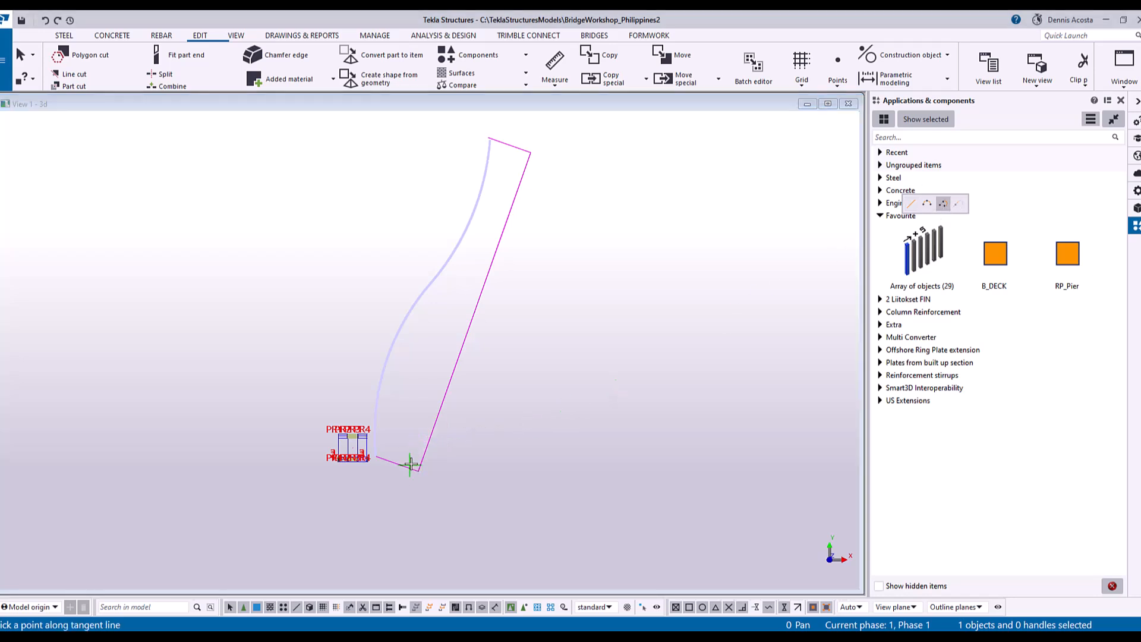
scroll(403, 461, "up", 2)
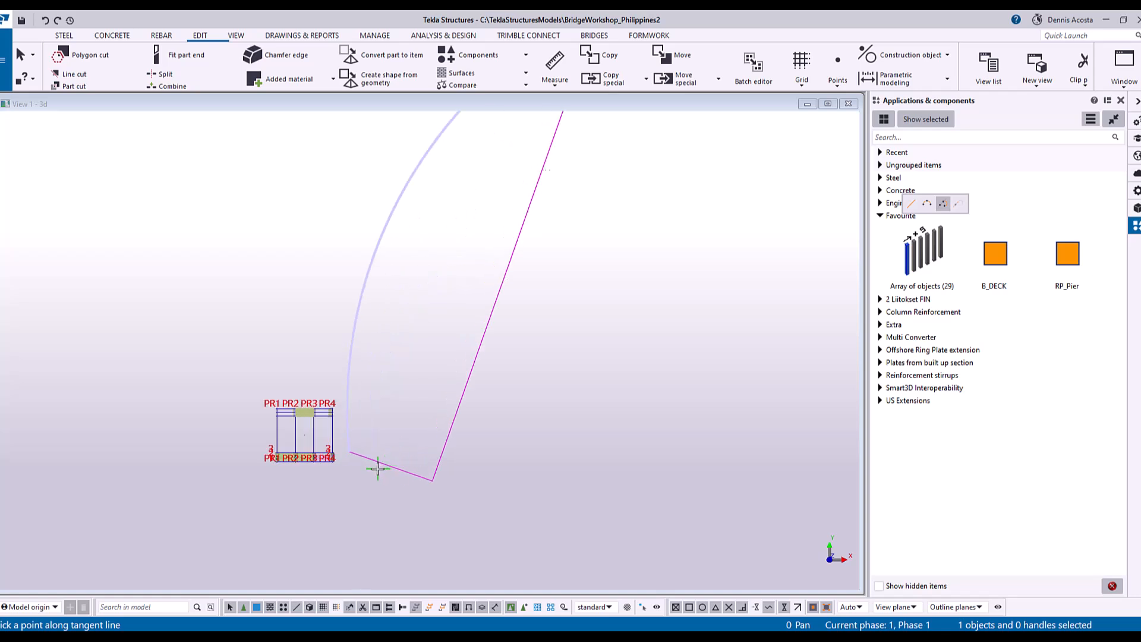
left_click(378, 452)
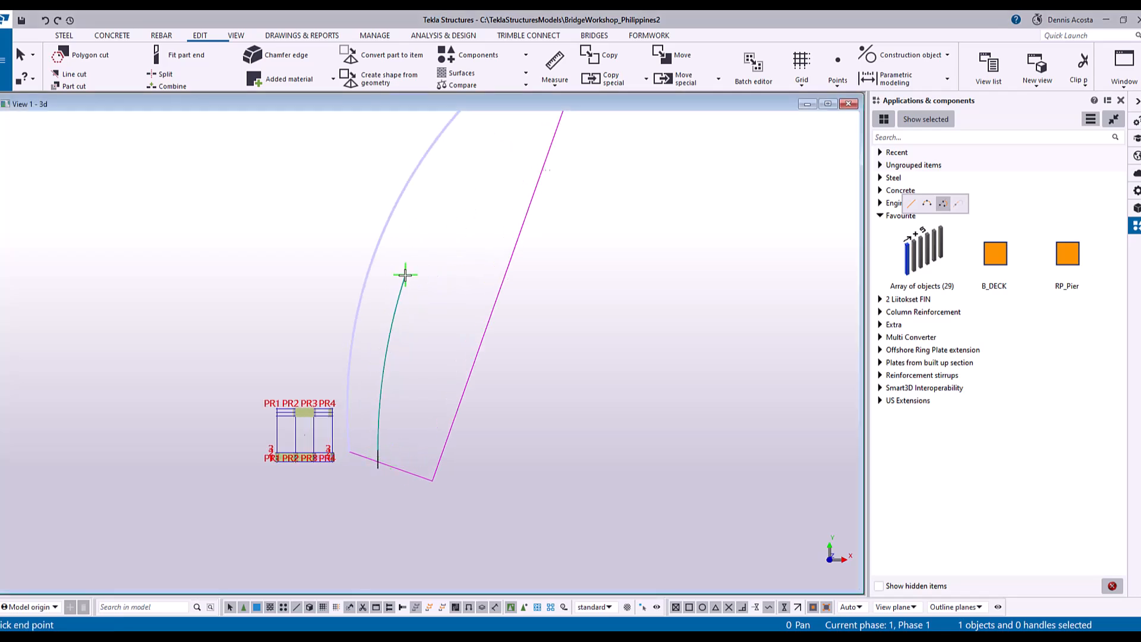
scroll(406, 278, "down", 2)
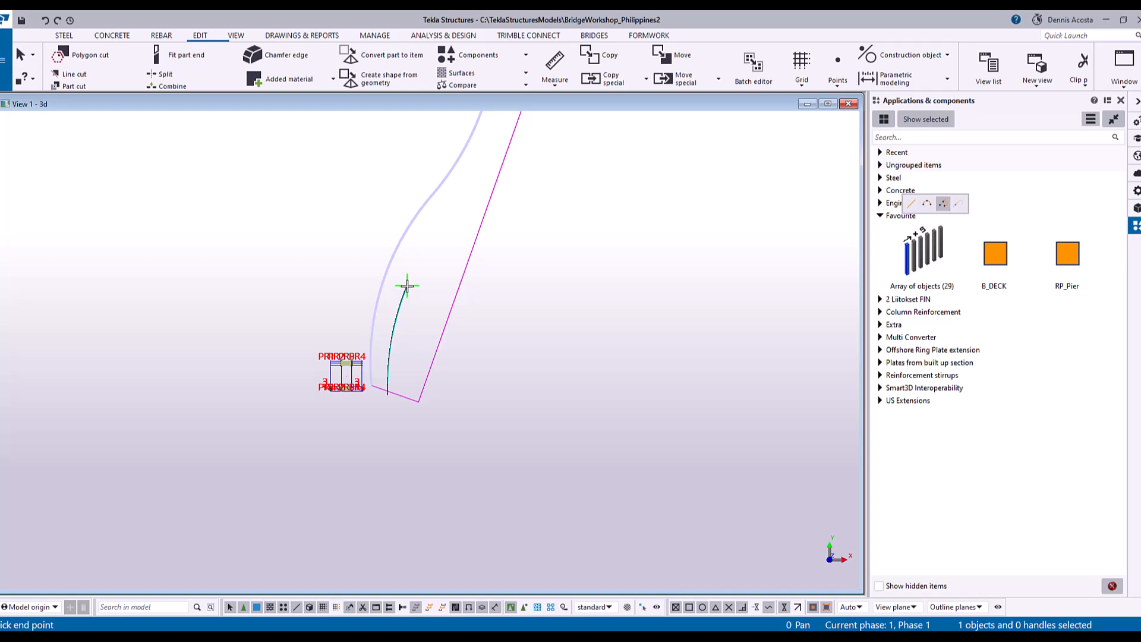
left_click(410, 281)
Step: Finish the polycurve with an opposite tangent arc, spanning about 547,800 mm end to end, and delete the earlier, longer polycurve
middle_click_drag(418, 267, 551, 270)
scroll(584, 222, "up", 2)
scroll(584, 223, "up", 3)
scroll(572, 208, "down", 1)
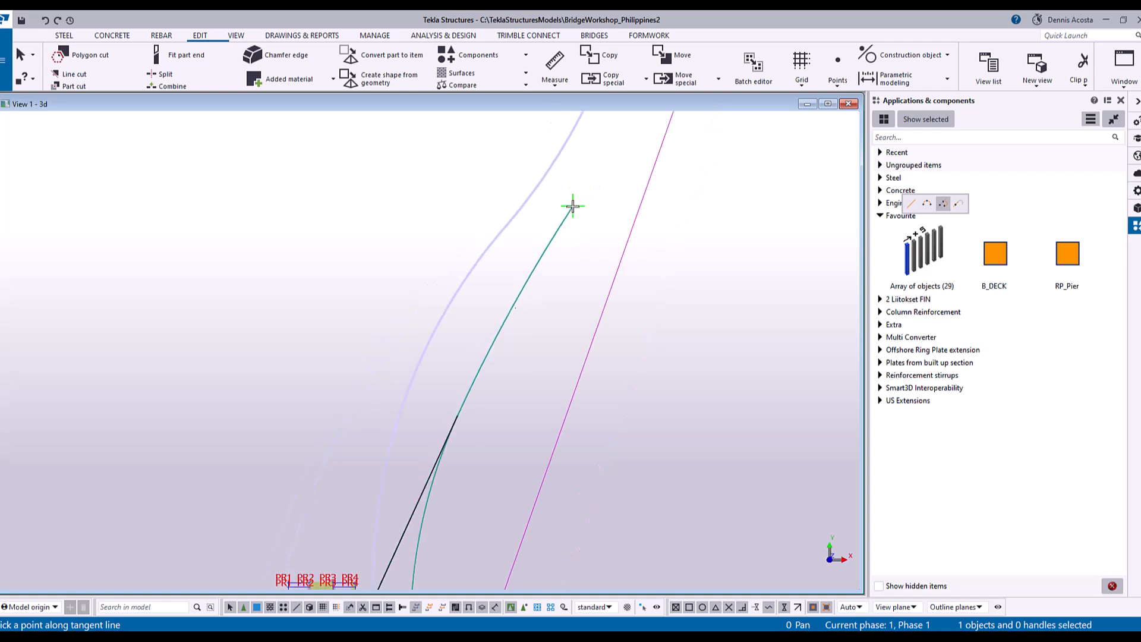
scroll(572, 206, "down", 2)
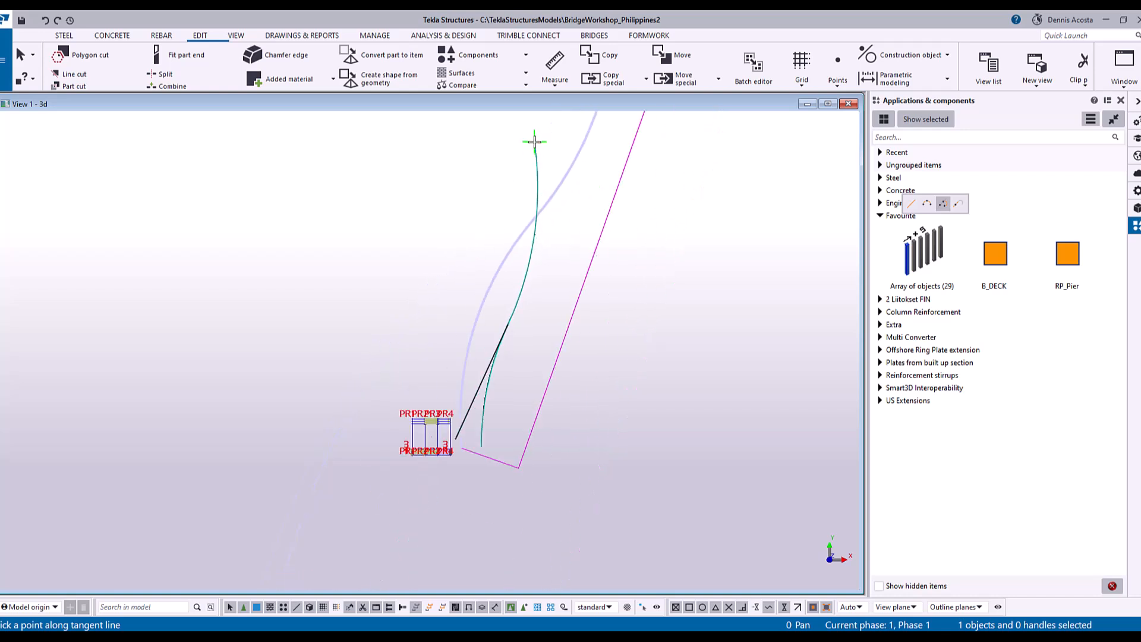
left_click(522, 174)
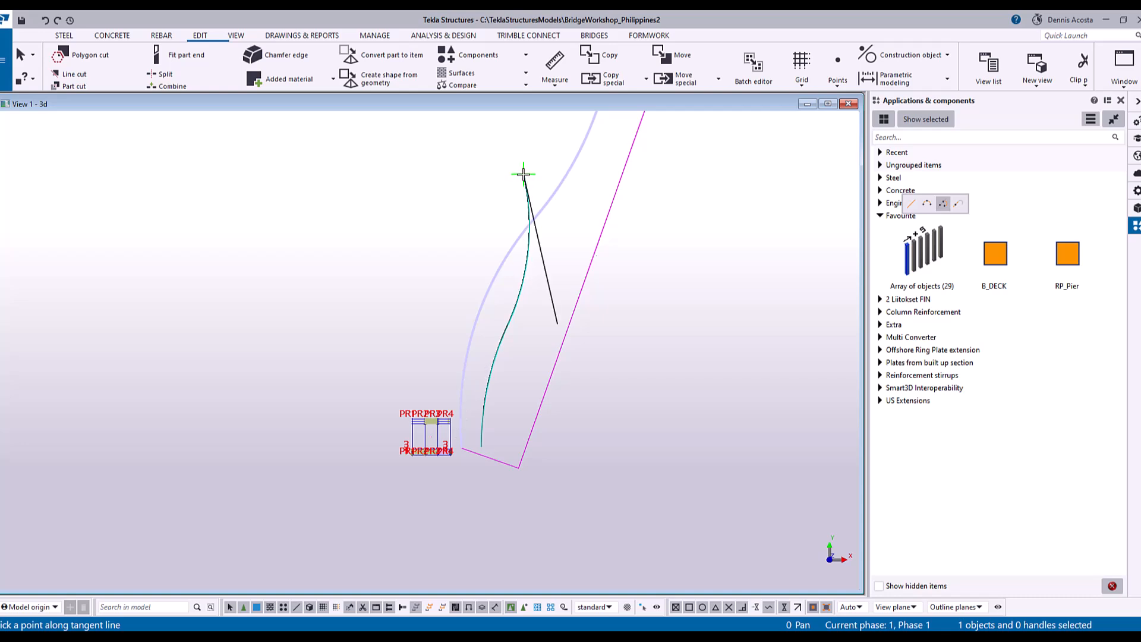
right_click(583, 185)
left_click(612, 186)
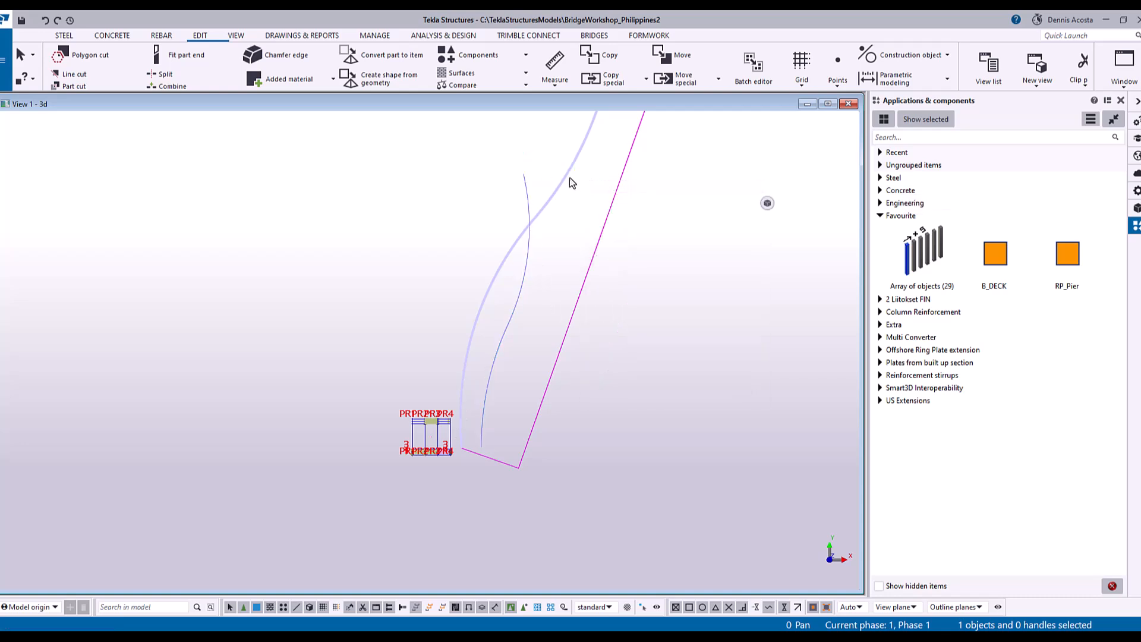
key("Delete")
Step: Measure the straight distance between the start and end of the remaining polycurve
scroll(469, 376, "up", 1)
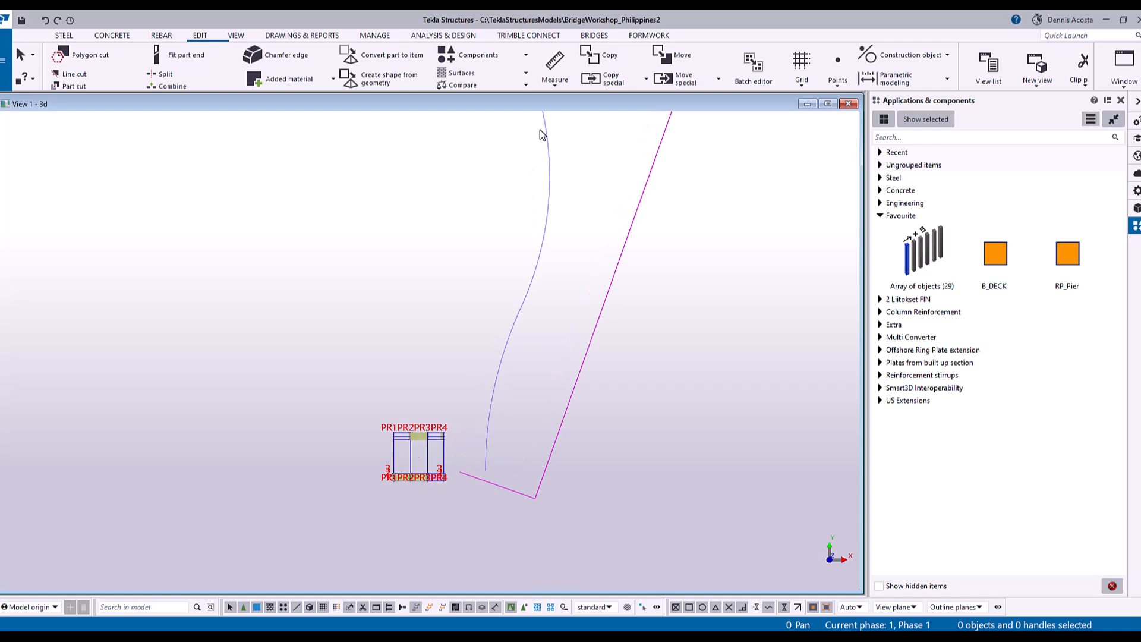
left_click(555, 62)
middle_click_drag(535, 127, 540, 168)
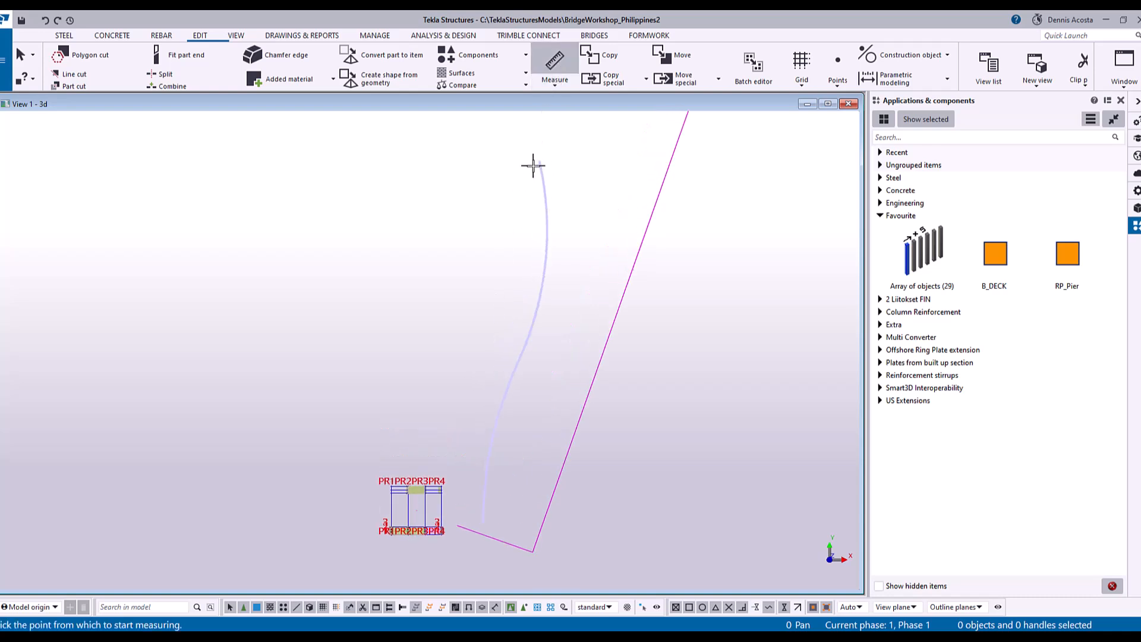
left_click(540, 162)
left_click(483, 523)
left_click(464, 385)
scroll(484, 361, "up", 5)
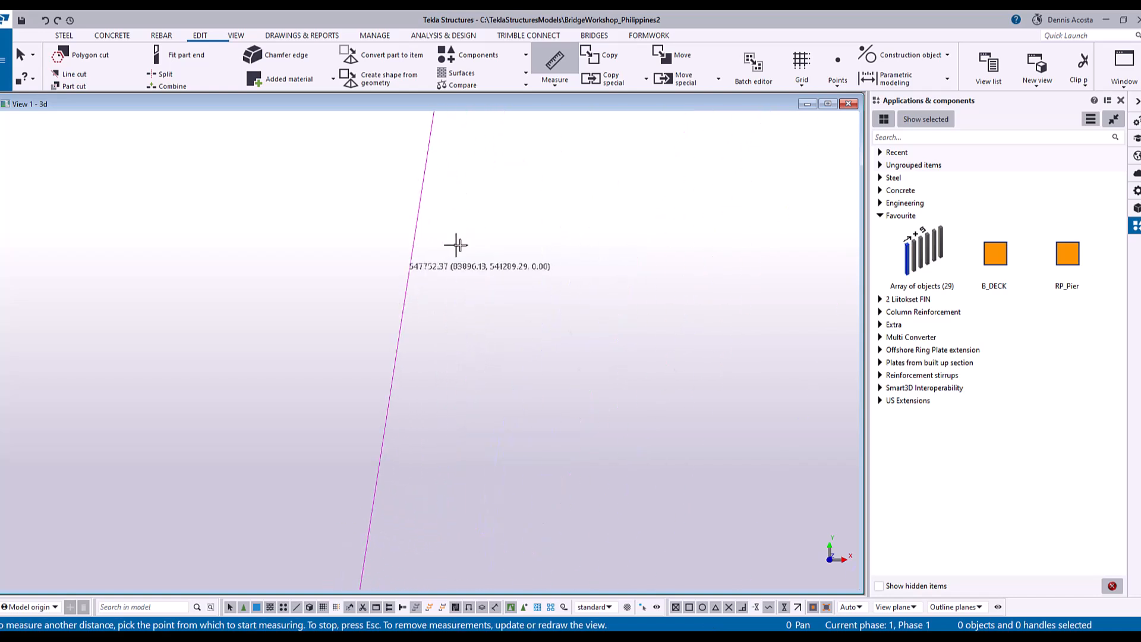
scroll(474, 273, "down", 5)
right_click(562, 221)
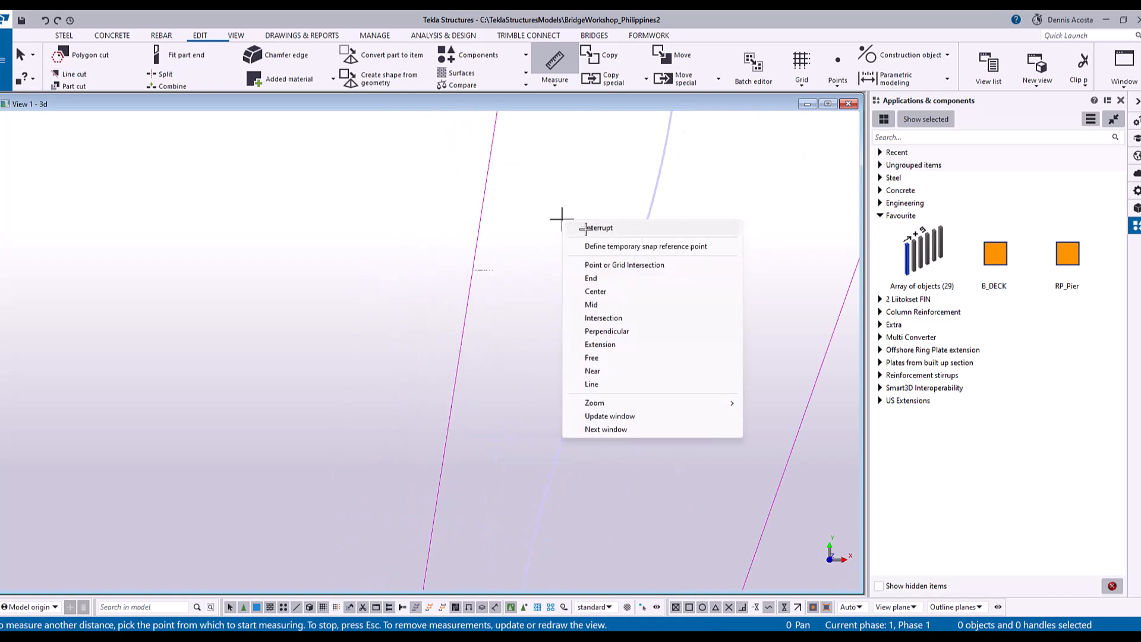
Step: Move the S-shaped construction polycurve linearly by 12000 mm in Z
left_click(586, 228)
scroll(594, 363, "down", 2)
middle_click_drag(596, 368, 520, 324, "ctrl")
scroll(483, 290, "up", 3)
scroll(484, 290, "down", 4)
left_click(503, 259)
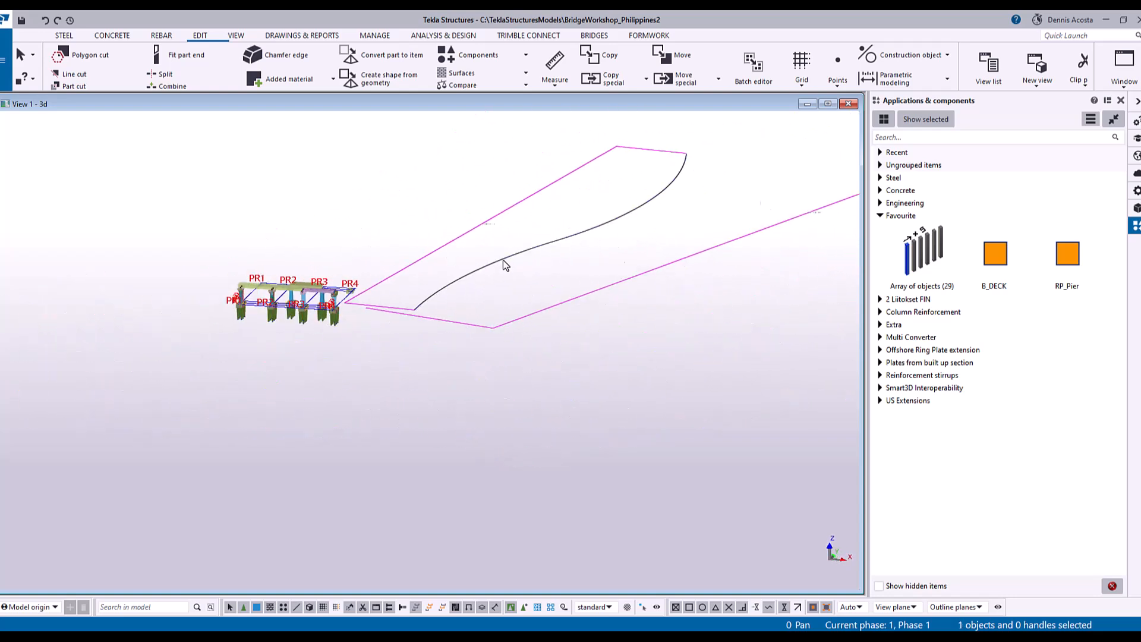
scroll(503, 259, "up", 2)
scroll(499, 261, "up", 2)
right_click(499, 261)
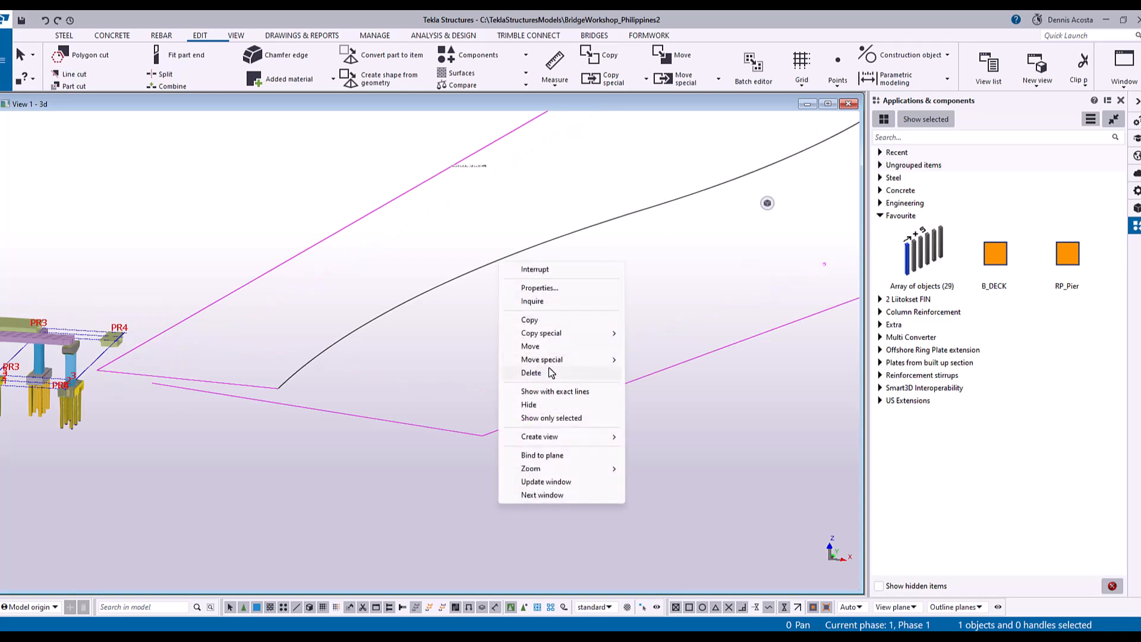
mouse_move(552, 359)
left_click(706, 359)
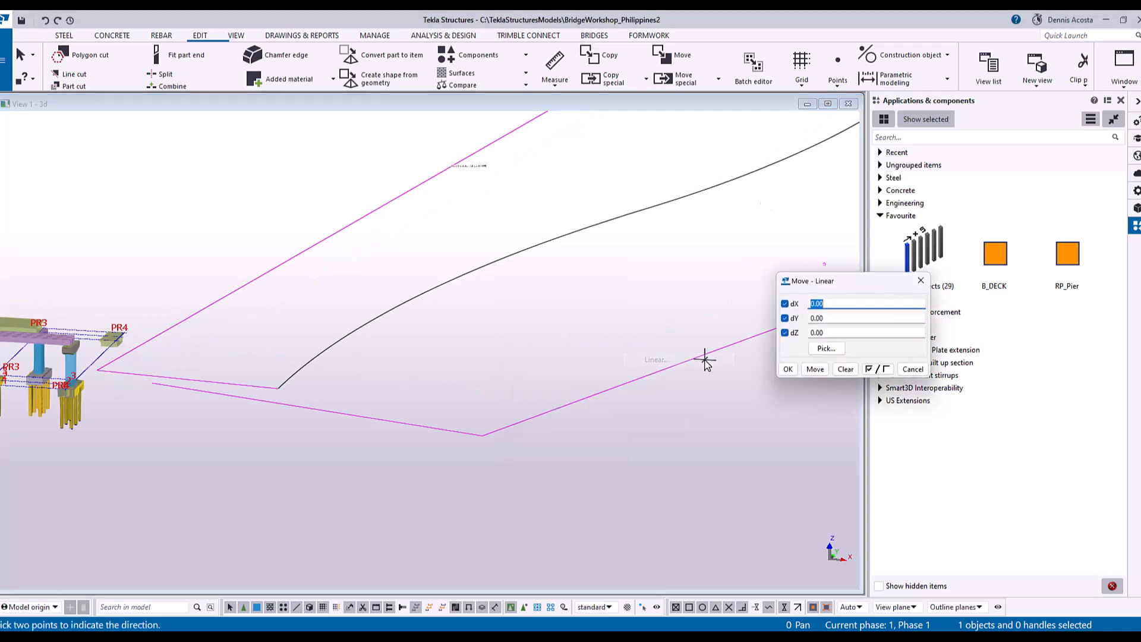
left_click(838, 335)
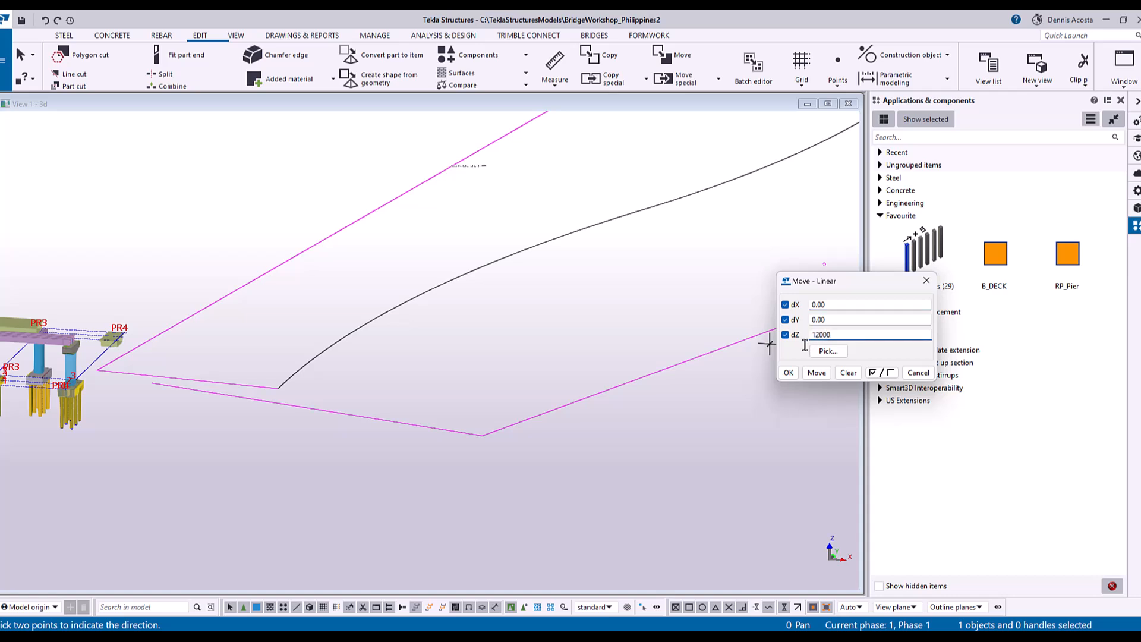
left_click(817, 373)
right_click(496, 262)
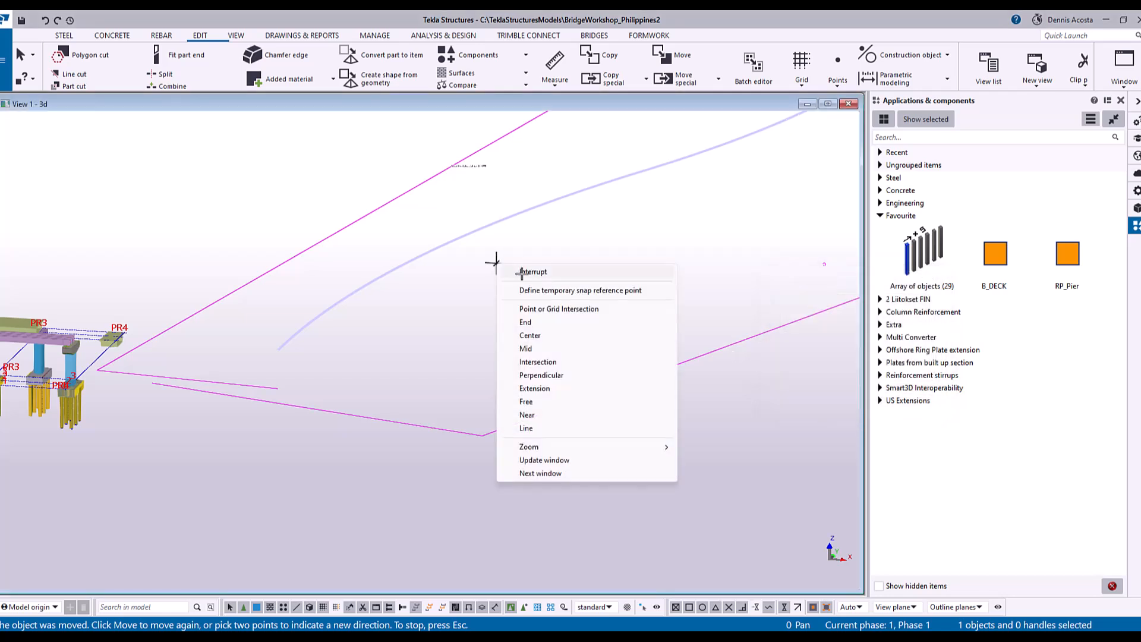
left_click(521, 274)
Step: Update the 3D view window to clear the measurement lines around the raised polycurve
scroll(544, 333, "down", 4)
middle_click_drag(528, 357, 451, 153, "ctrl")
right_click(465, 154)
left_click(502, 226)
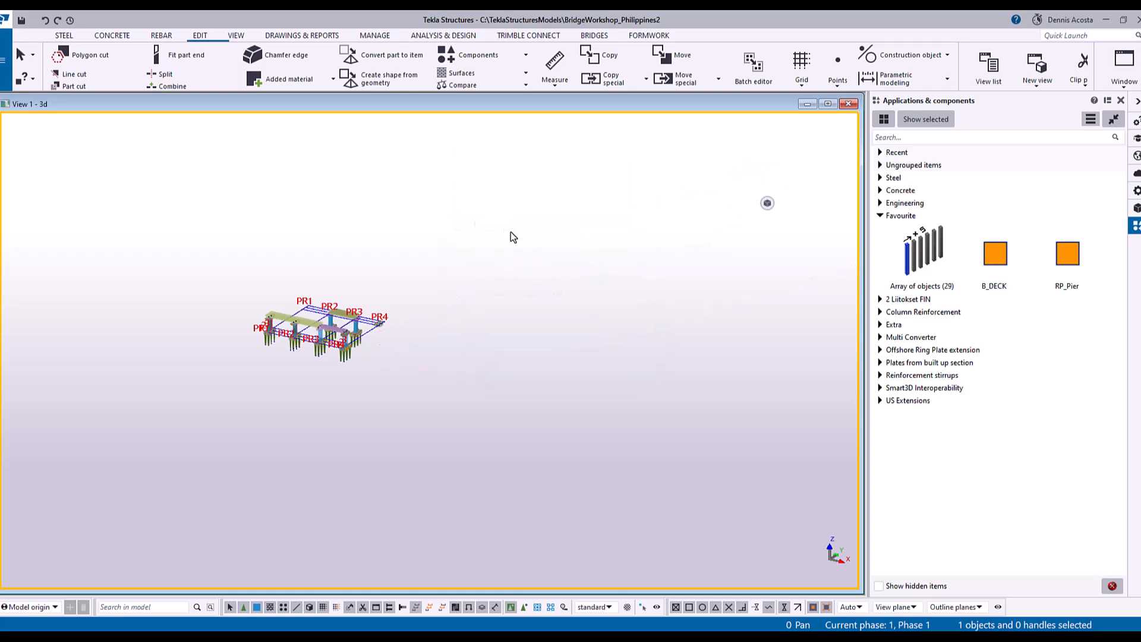
right_click(491, 206)
left_click(523, 263)
middle_click_drag(498, 342, 462, 337, "ctrl")
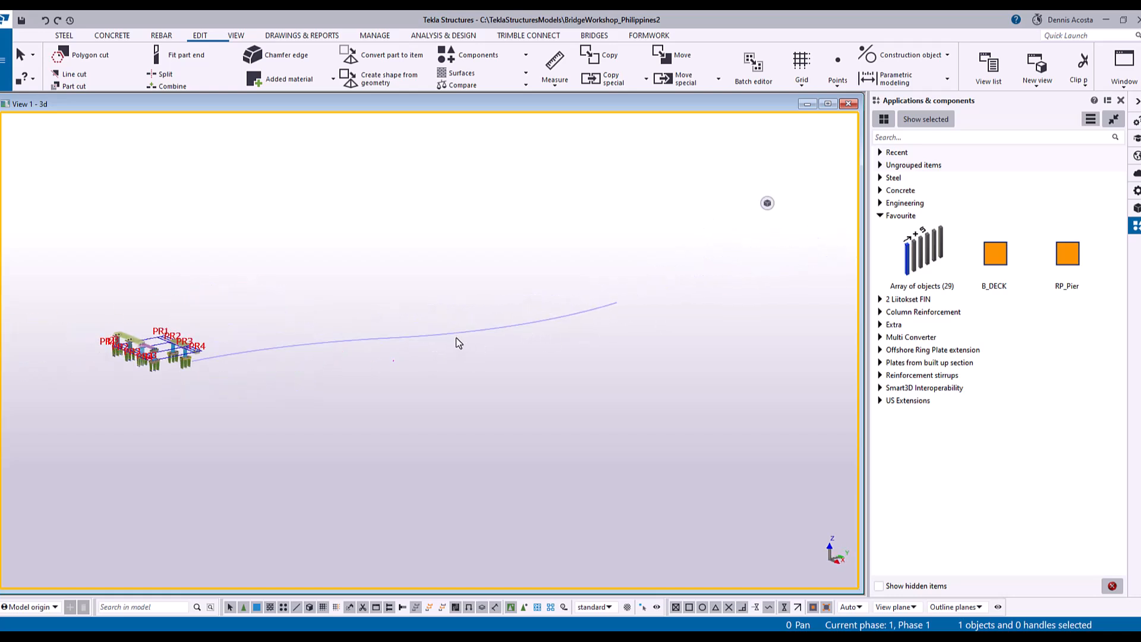
Step: Create a separate 3D view of only the polycurve and enlarge its window
right_click(464, 334)
left_click(435, 333)
right_click(439, 339)
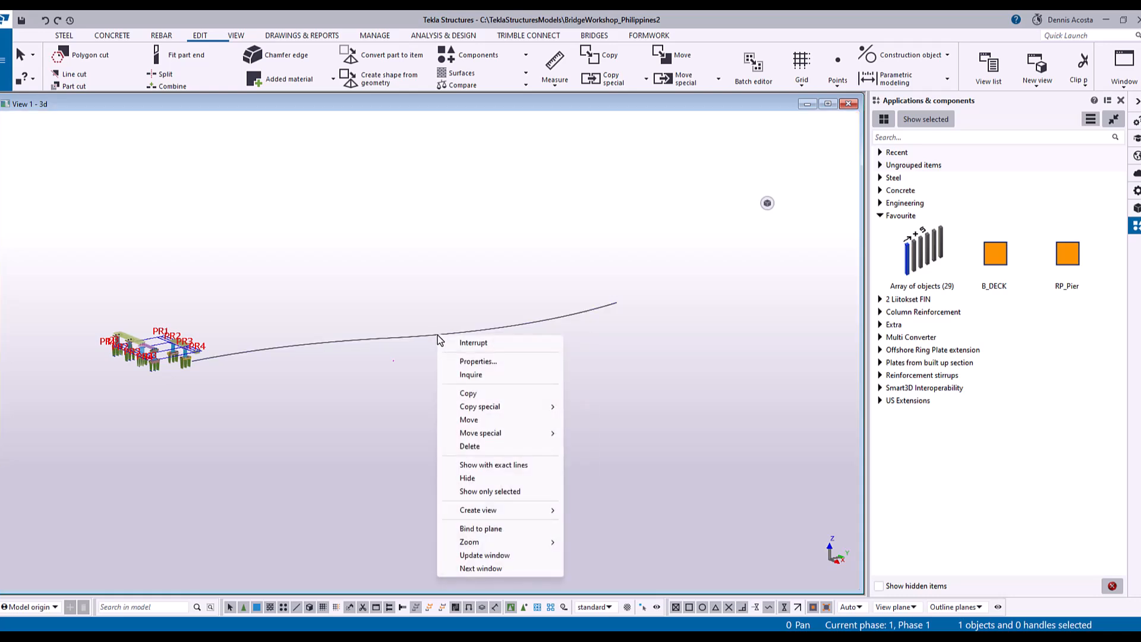
mouse_move(510, 513)
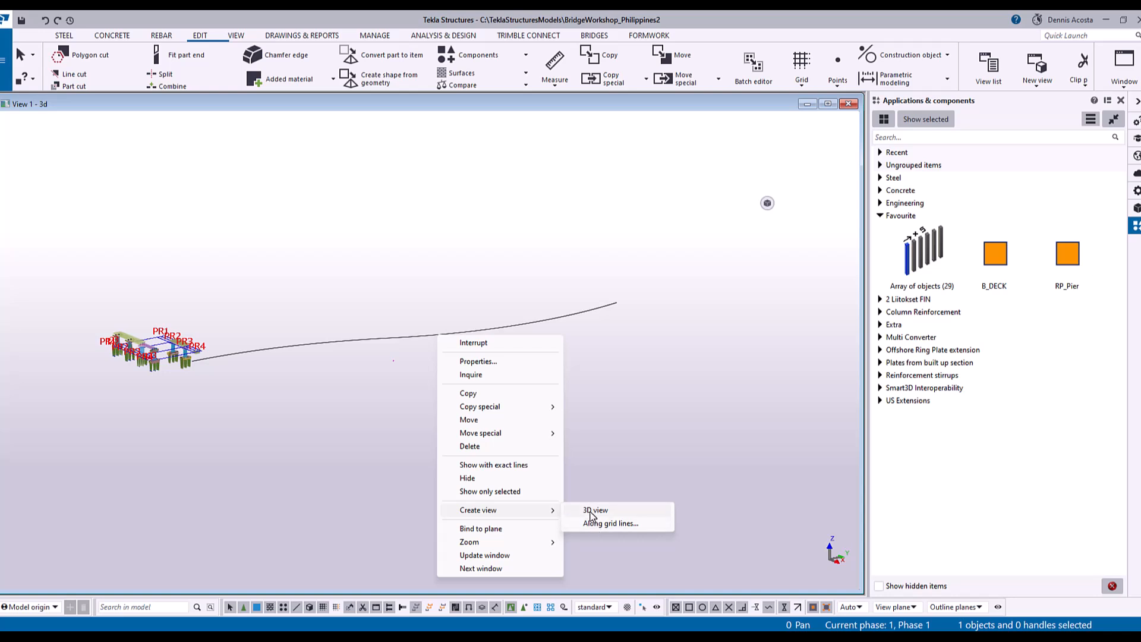
left_click(591, 511)
left_click_drag(269, 274, 815, 574)
middle_click_drag(519, 459, 559, 475, "ctrl")
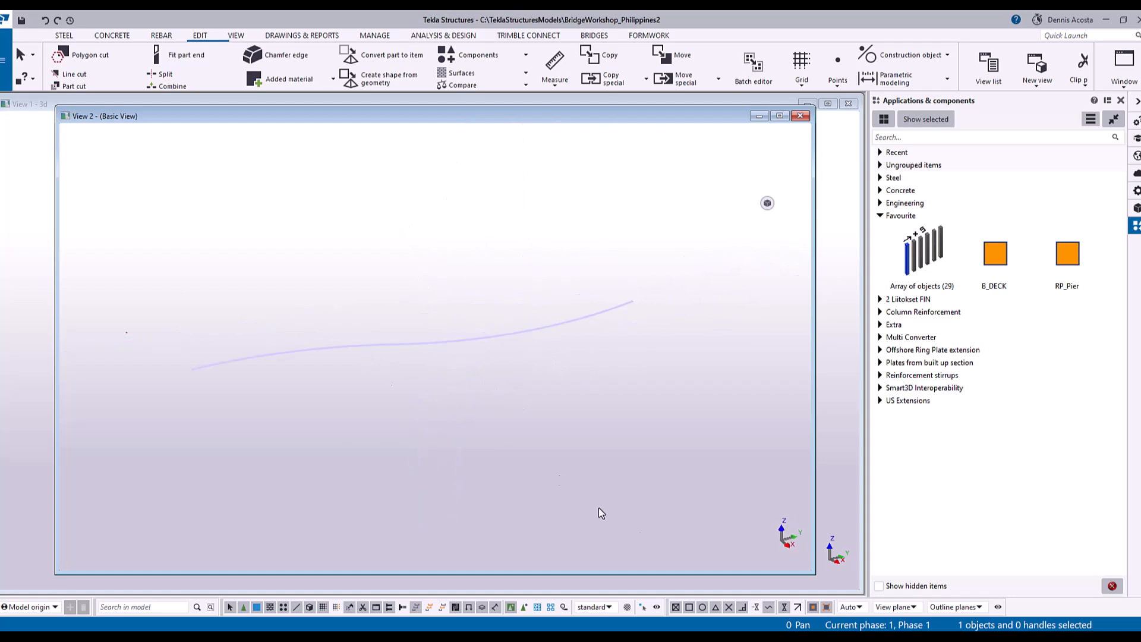
Step: Raise the polycurve's middle point, where the two arcs meet, a little vertically using direct modification
scroll(596, 312, "up", 4)
middle_click_drag(395, 370, 467, 357, "ctrl")
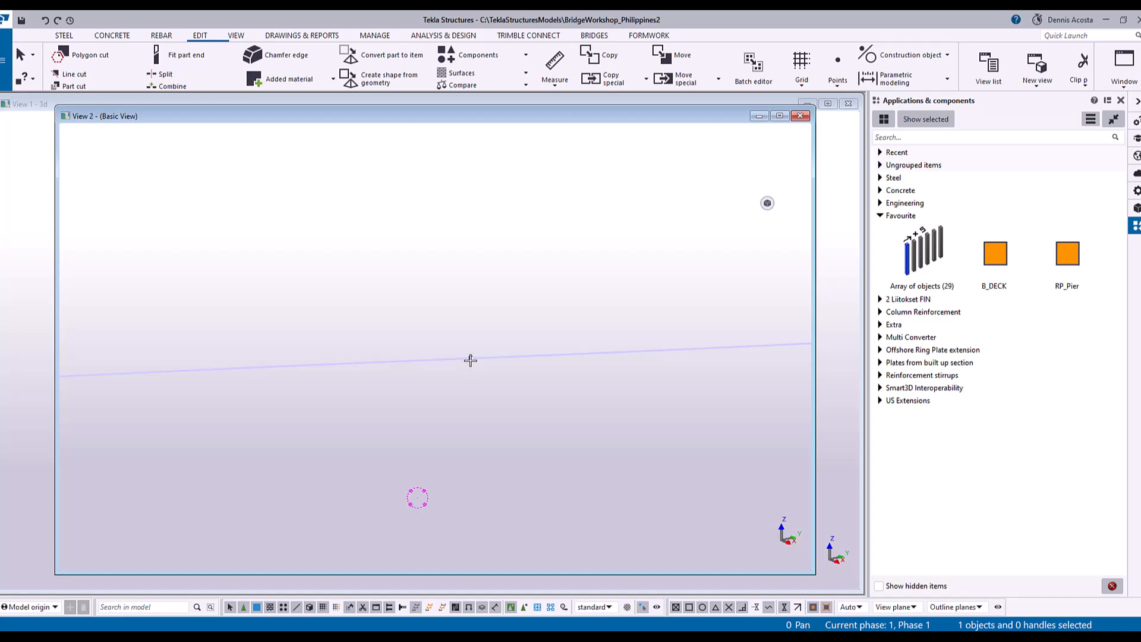
left_click_drag(471, 344, 472, 308)
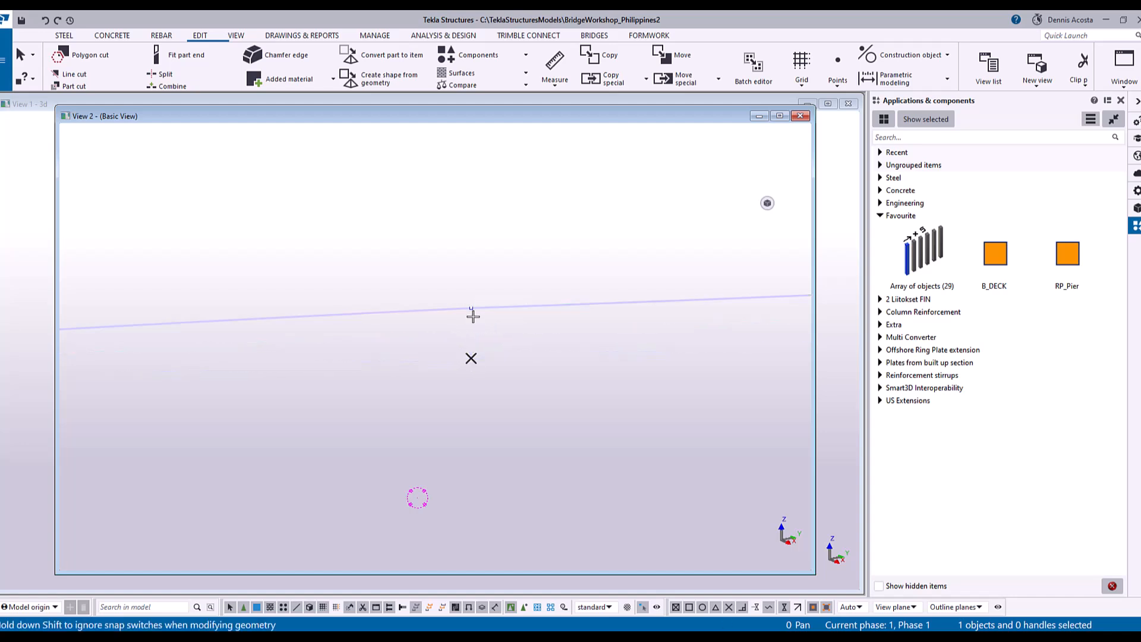
Step: Raise the far end point of the polycurve orthogonally in the vertical direction
scroll(484, 359, "down", 10)
scroll(573, 370, "up", 2)
scroll(540, 377, "up", 5)
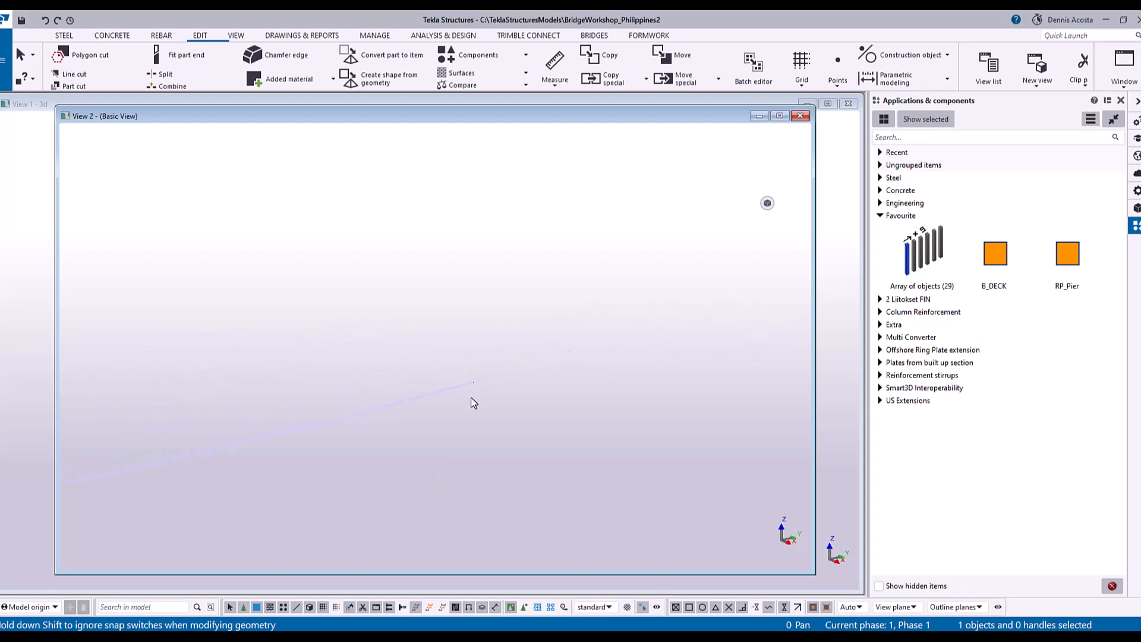
left_click(479, 369)
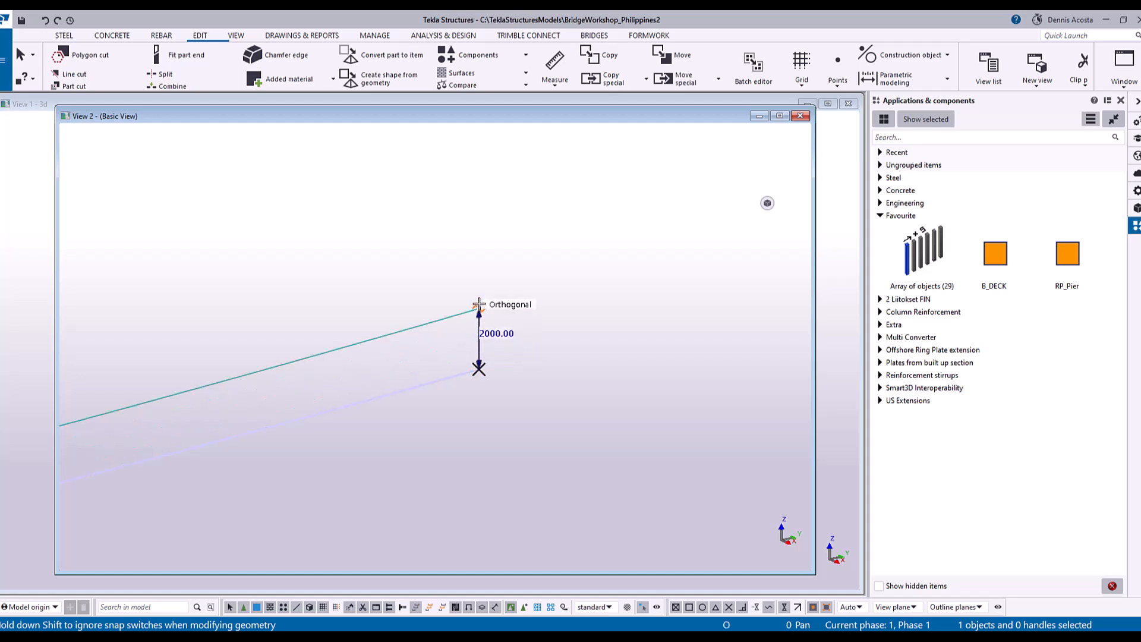
left_click(479, 278)
scroll(529, 361, "down", 5)
mouse_move(530, 384)
middle_mouse_down("ctrl")
mouse_move(204, 476)
mouse_move(509, 356)
mouse_move(554, 315)
mouse_move(629, 323)
mouse_move(385, 364)
mouse_move(379, 341)
mouse_move(449, 344)
mouse_move(440, 348)
mouse_move(450, 331)
mouse_move(422, 334)
mouse_move(347, 400)
mouse_move(424, 385)
mouse_move(518, 340)
mouse_move(323, 498)
mouse_move(533, 421)
mouse_move(529, 376)
middle_mouse_up("ctrl")
scroll(424, 340, "up", 2)
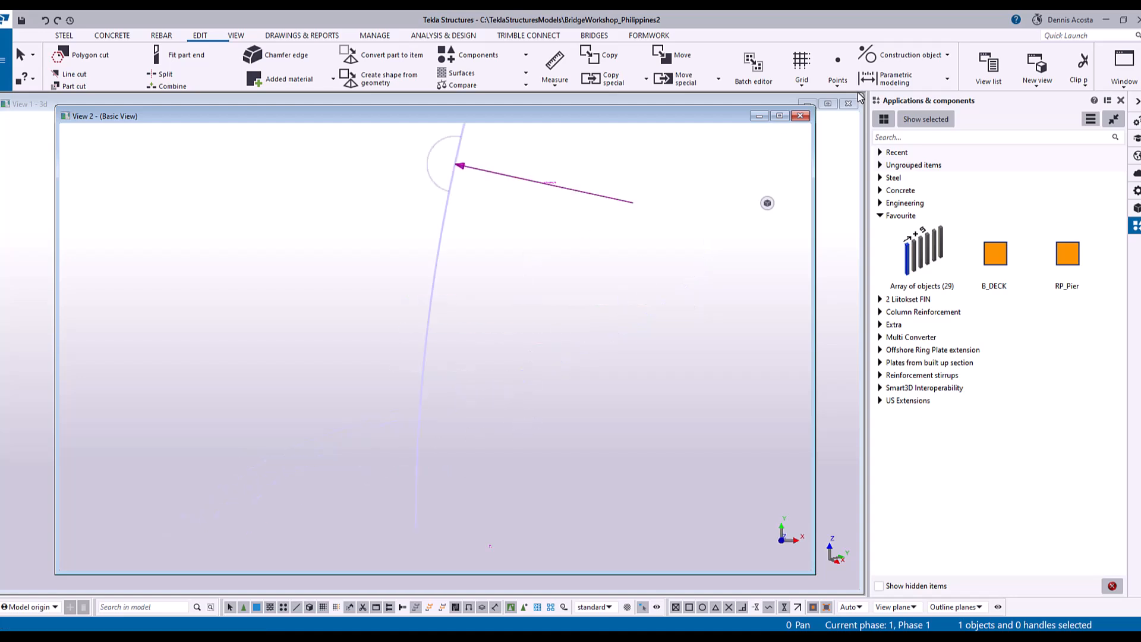
Step: Close the separate polycurve view and update the main 3D view window
left_click(801, 115)
right_click(393, 255)
left_click(422, 259)
mouse_move(385, 321)
middle_mouse_down("ctrl")
mouse_move(367, 366)
mouse_move(451, 321)
mouse_move(501, 326)
mouse_move(487, 377)
mouse_move(390, 436)
mouse_move(352, 400)
mouse_move(395, 382)
mouse_move(461, 398)
mouse_move(423, 400)
mouse_move(438, 390)
mouse_move(409, 381)
mouse_move(386, 307)
middle_mouse_up("ctrl")
scroll(356, 404, "up", 5)
scroll(412, 381, "down", 2)
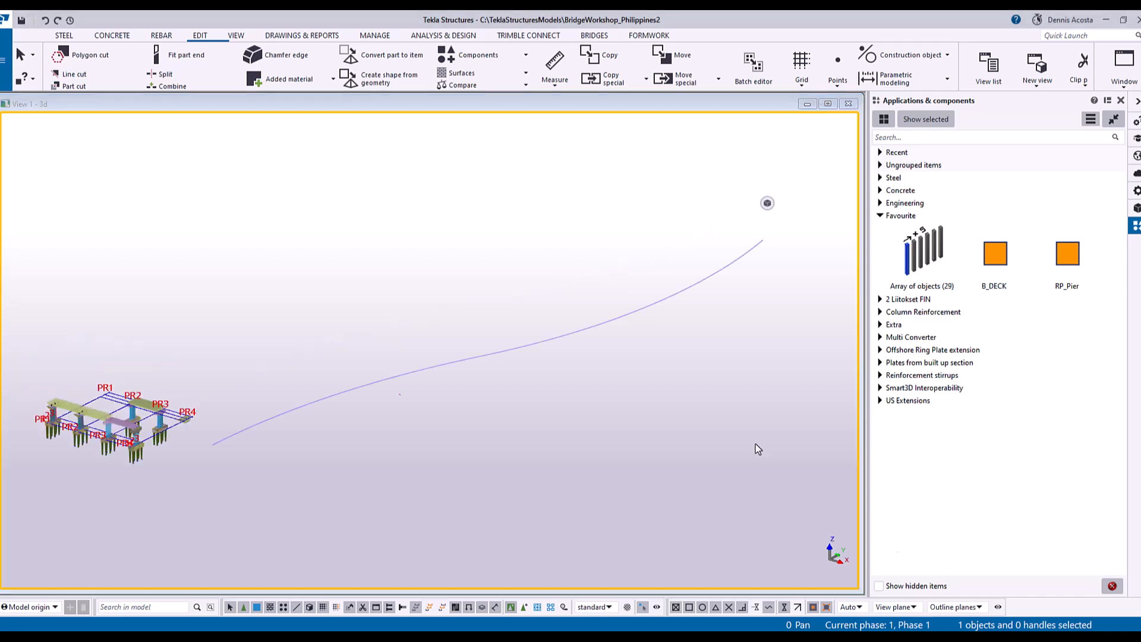
middle_click_drag(580, 296, 596, 290)
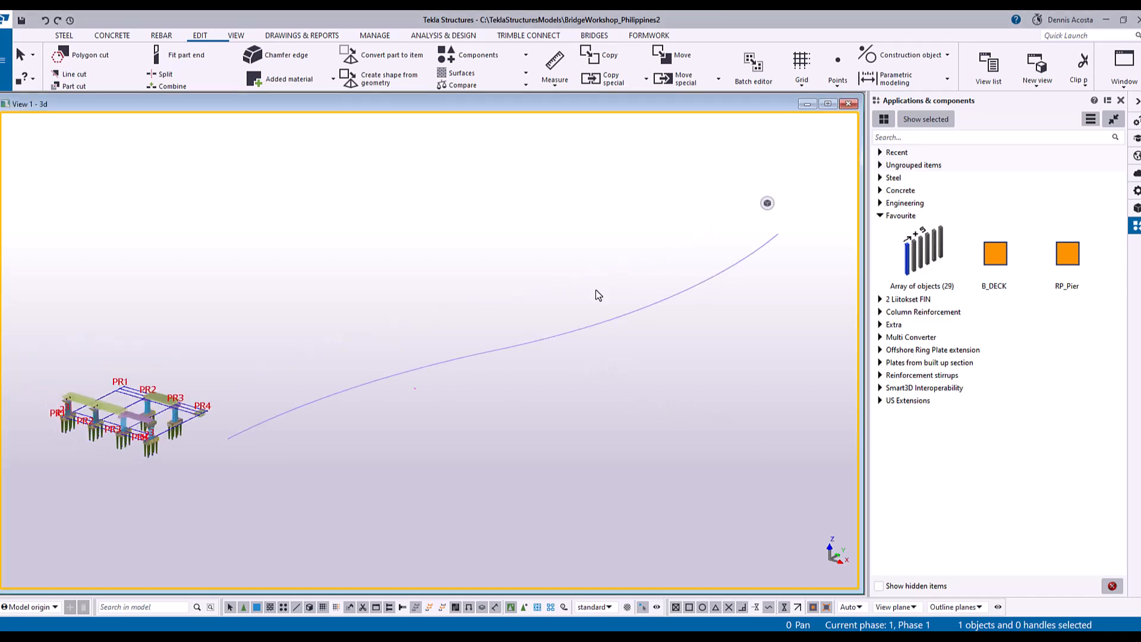
Step: Start Bridge Creator and open its alignment management dialog, keeping the polycurve visible beside it
left_click(594, 35)
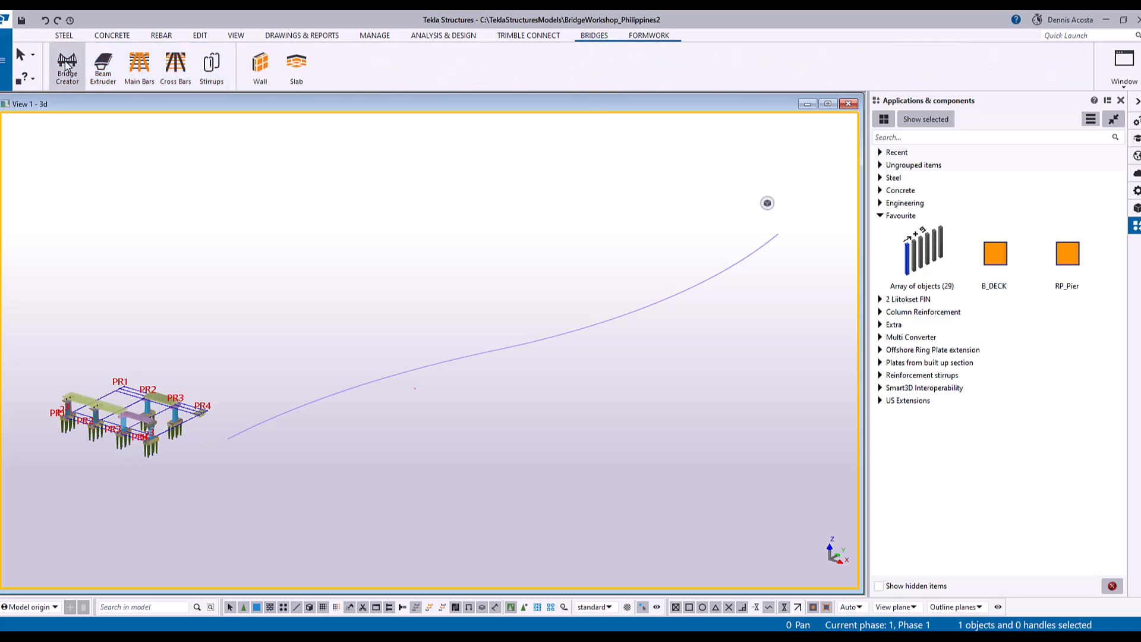
left_click(67, 64)
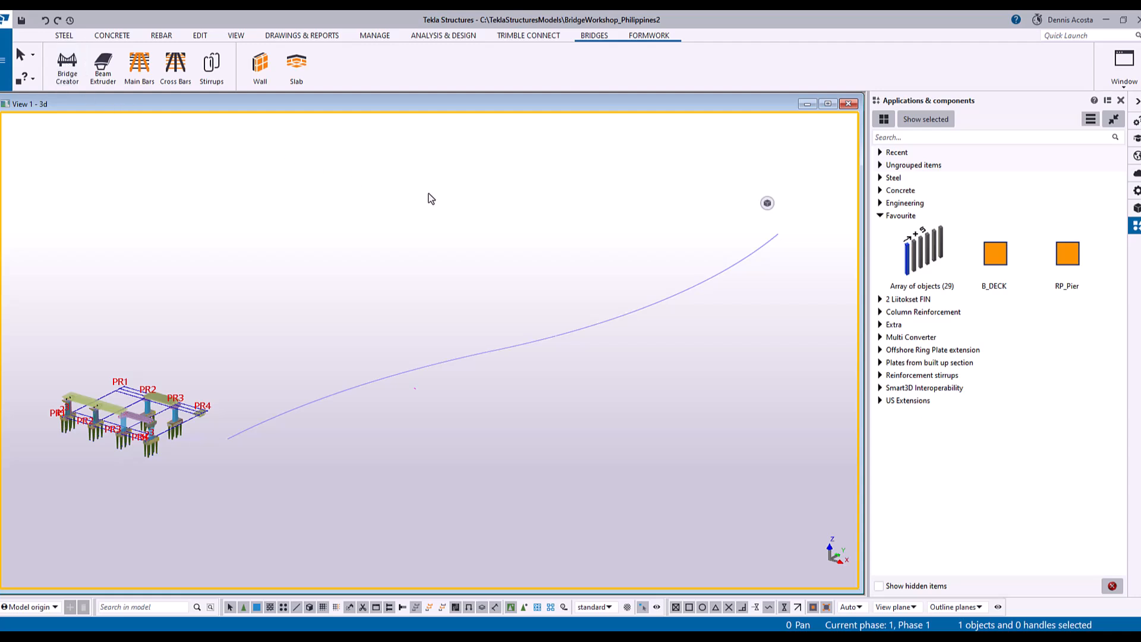
left_click(67, 64)
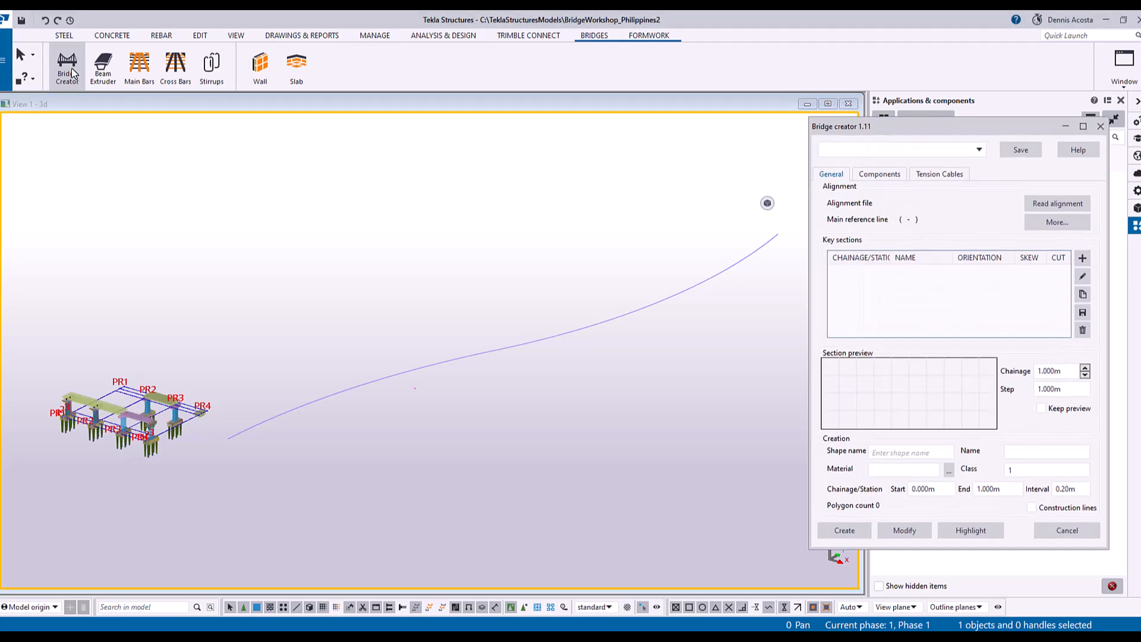
left_click_drag(896, 130, 862, 125)
middle_click_drag(418, 368, 357, 412)
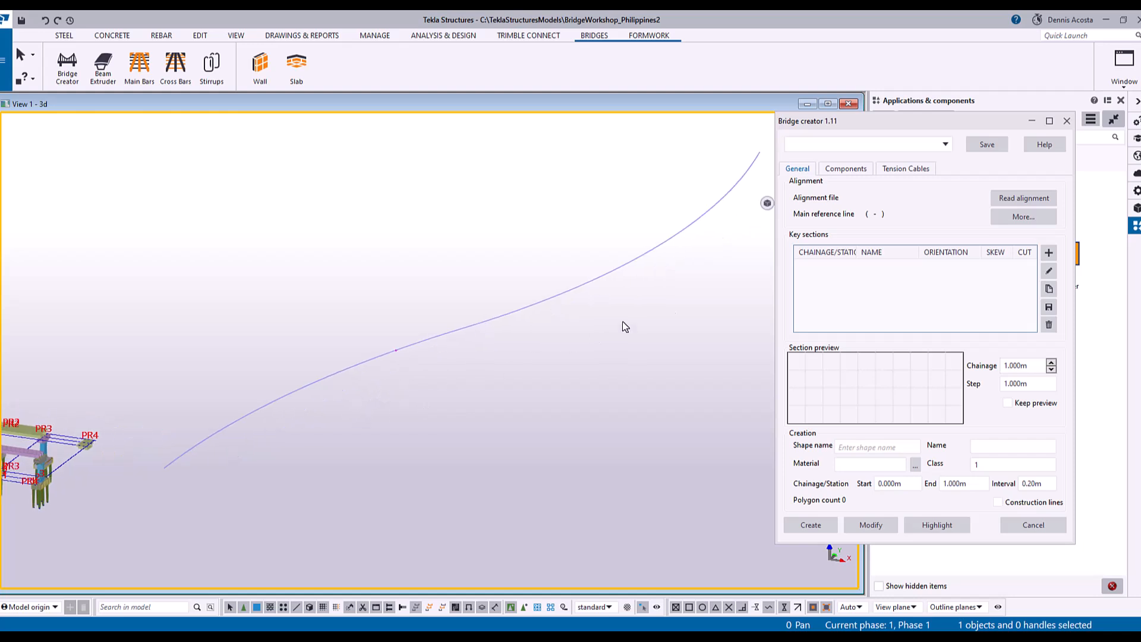
left_click(1026, 219)
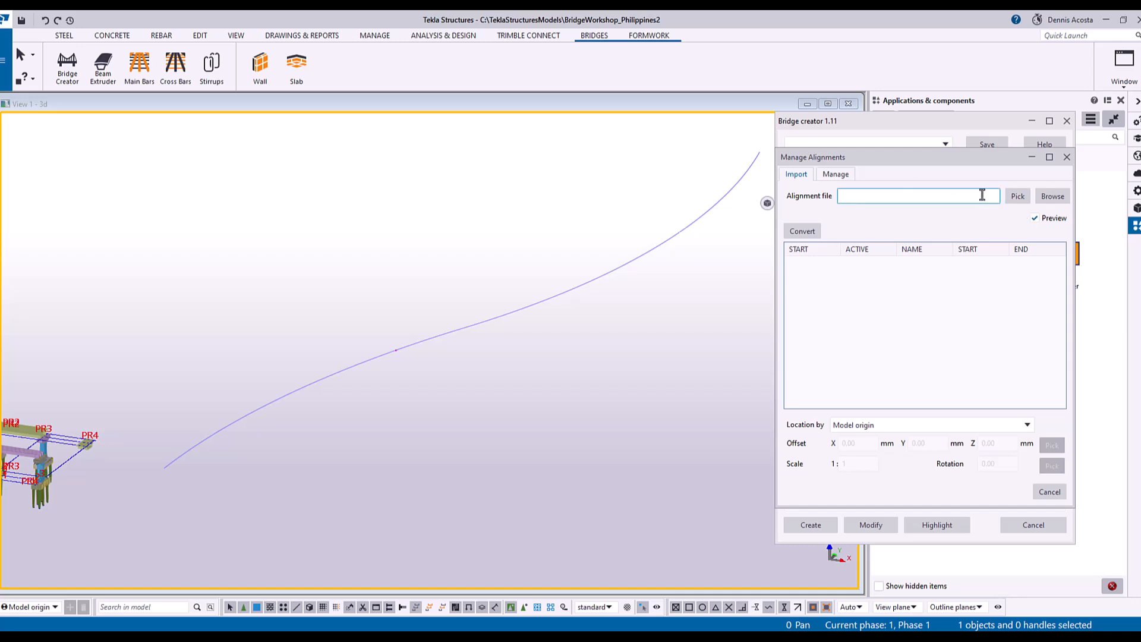
mouse_move(868, 155)
left_mouse_down()
mouse_move(838, 159)
mouse_move(865, 173)
left_mouse_up()
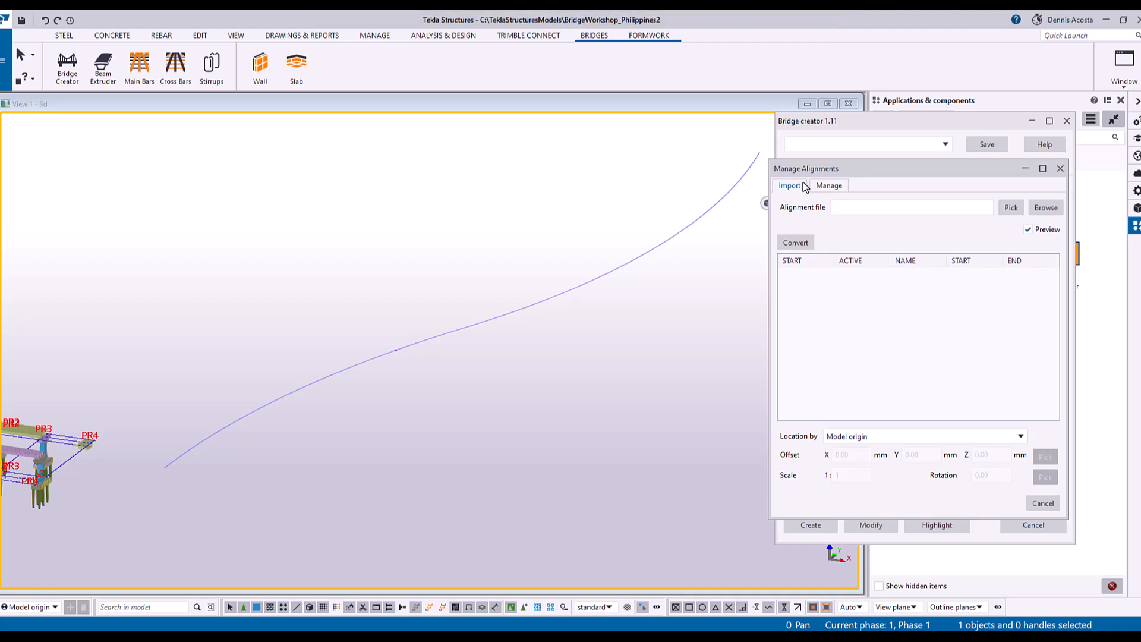
left_click(1048, 209)
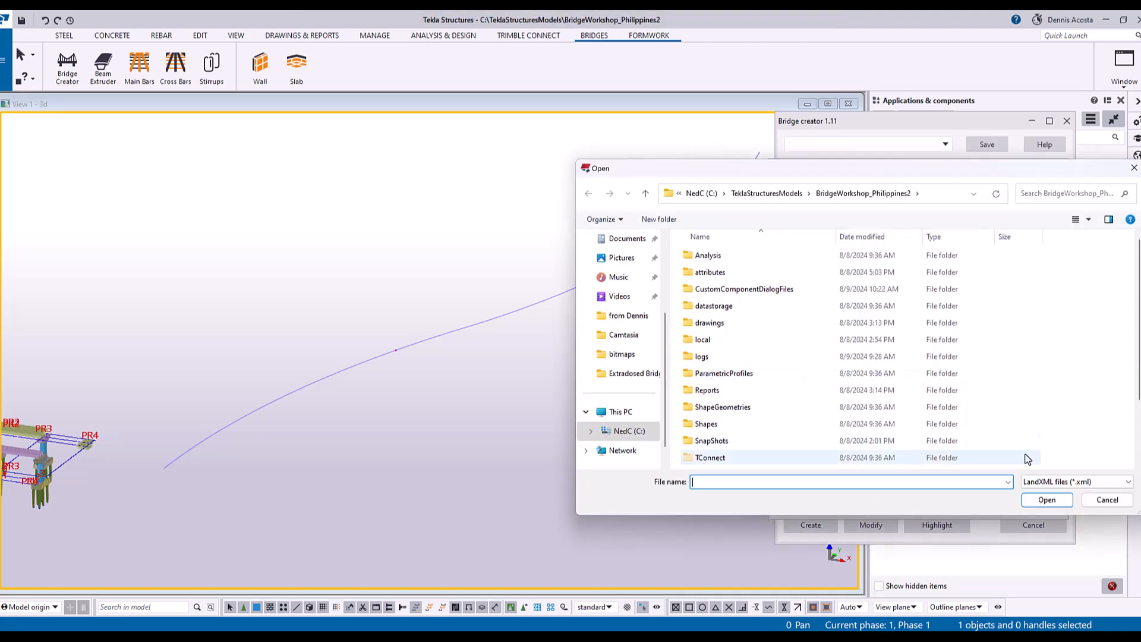
left_click(1129, 482)
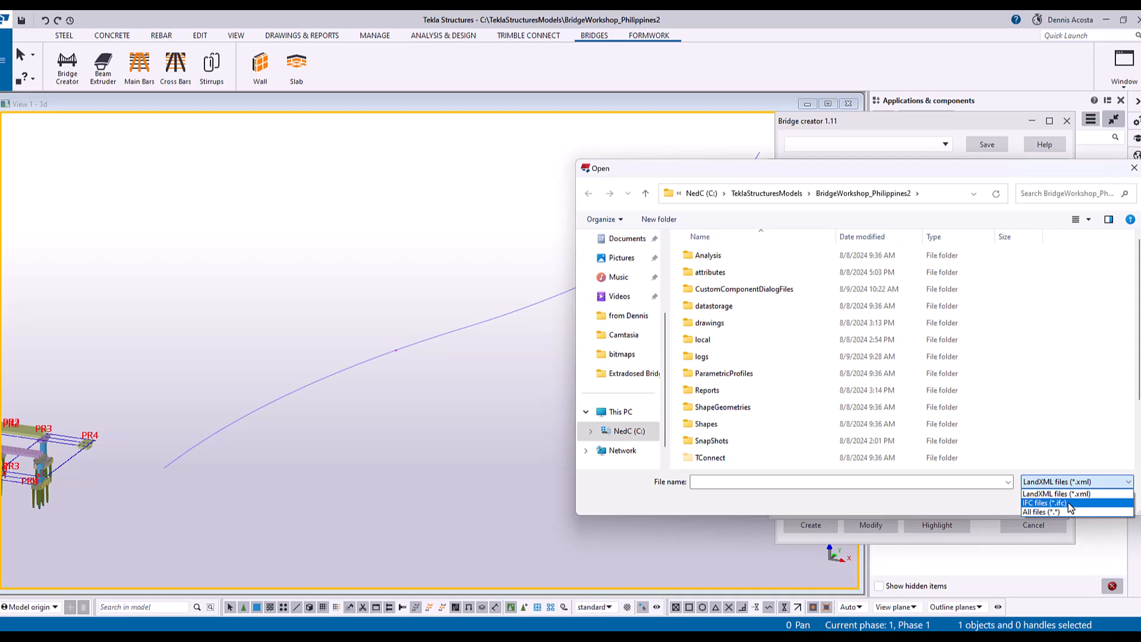
left_click(1134, 170)
left_click(1134, 170)
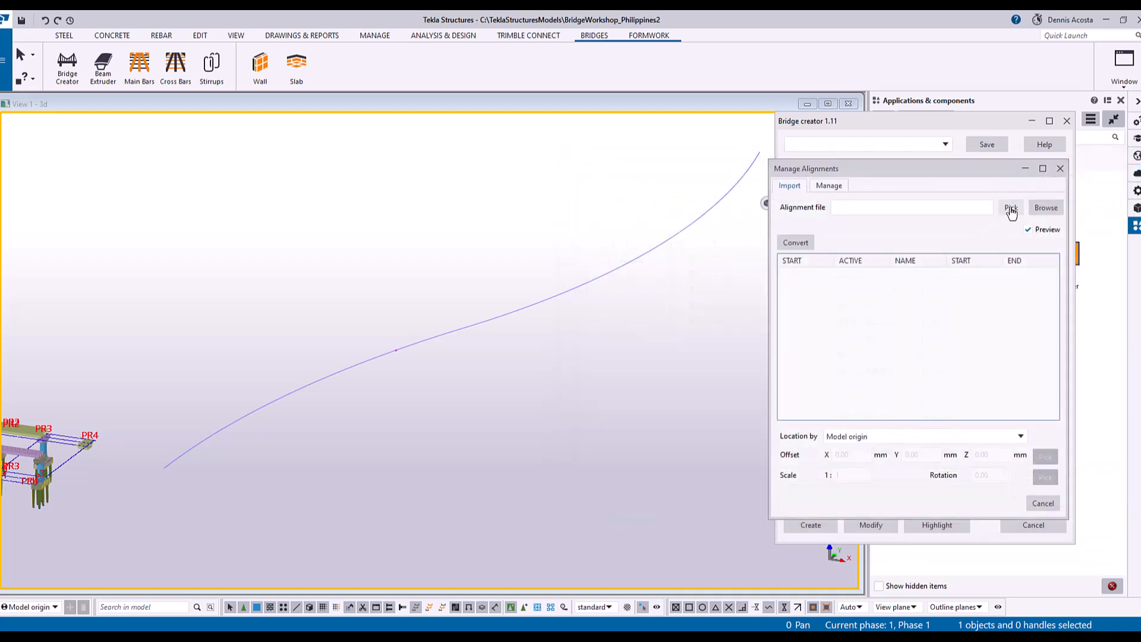
Step: Pick the S-shaped polycurve in the model as the alignment to import
left_click(1011, 208)
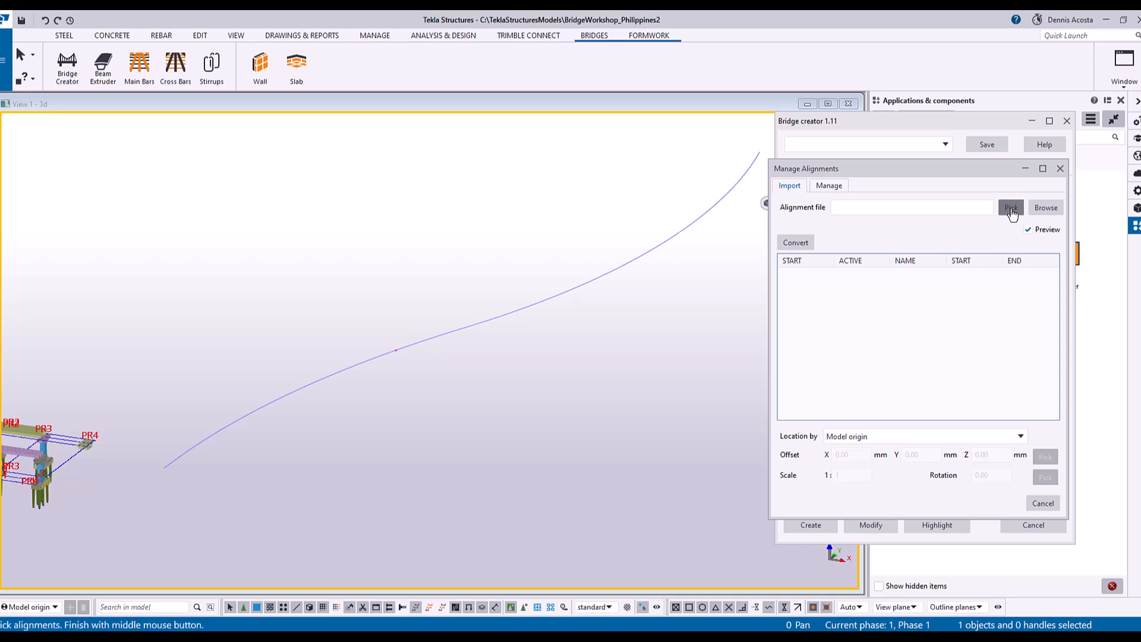
left_click(370, 360)
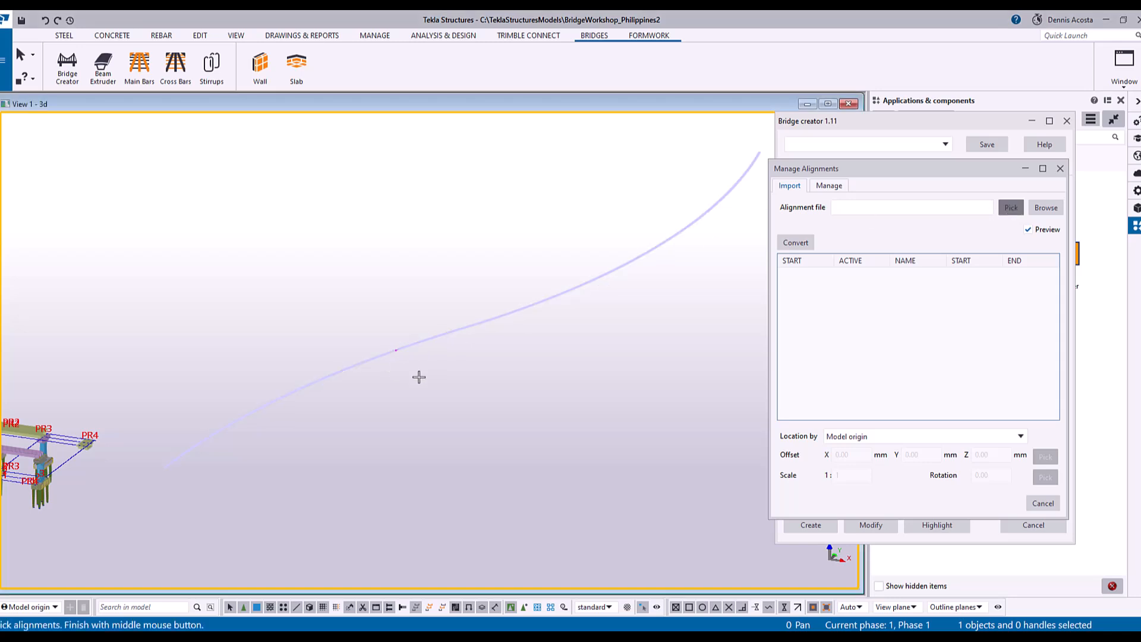
middle_click(599, 367)
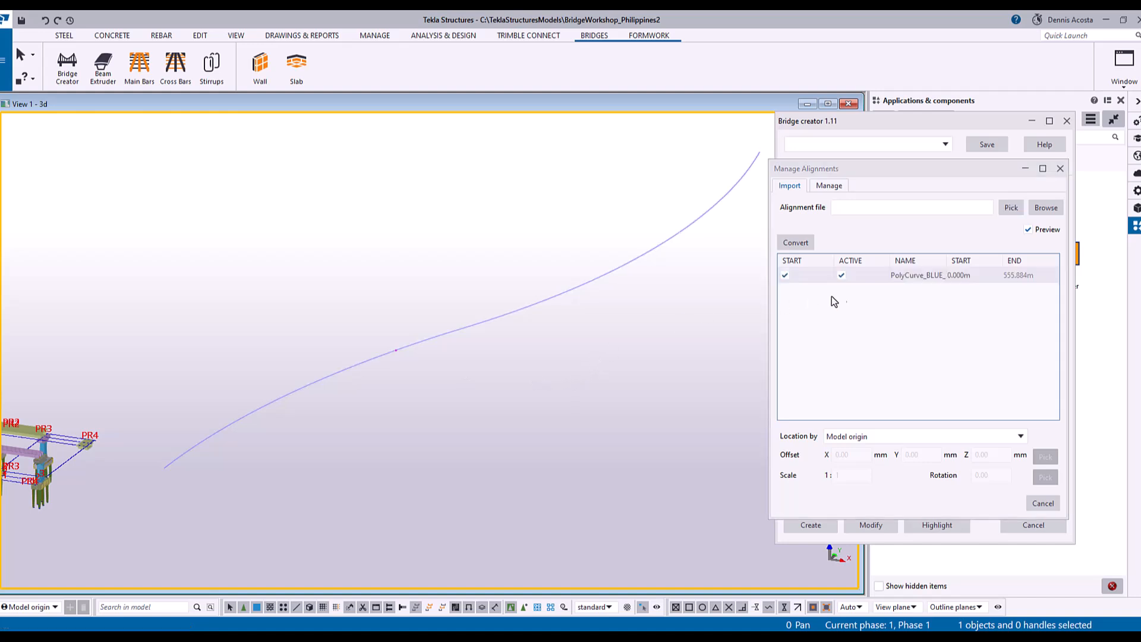
Step: Widen the alignment list's name column and rename the picked alignment as CL_Alignment
left_click_drag(947, 261, 970, 262)
left_click(897, 279)
left_click_drag(888, 267, 878, 266)
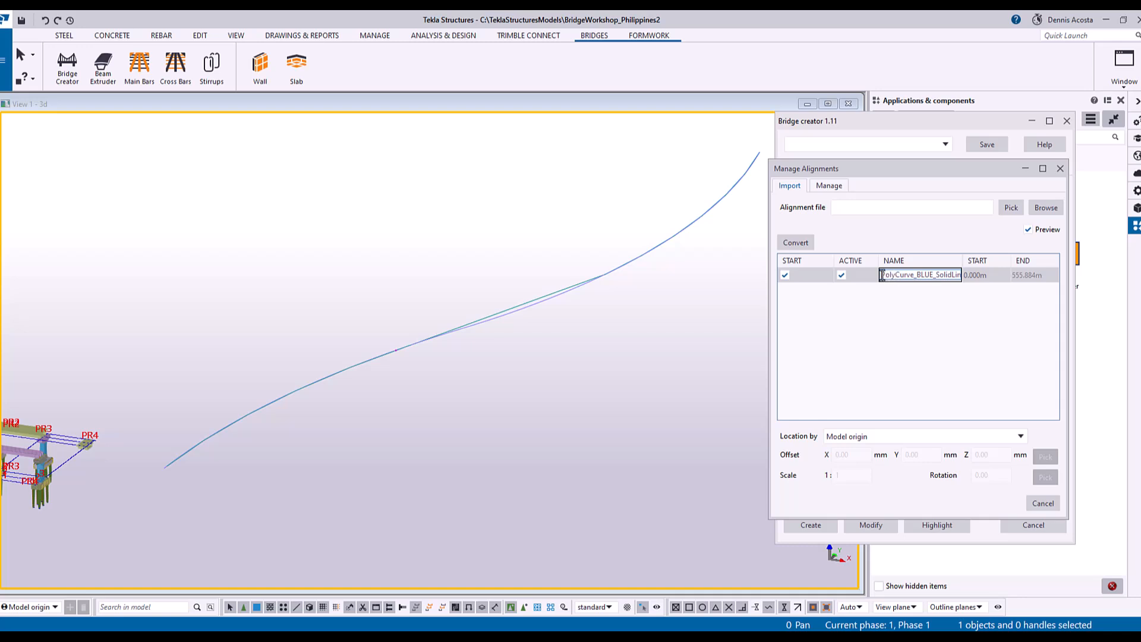
left_click_drag(882, 275, 986, 288)
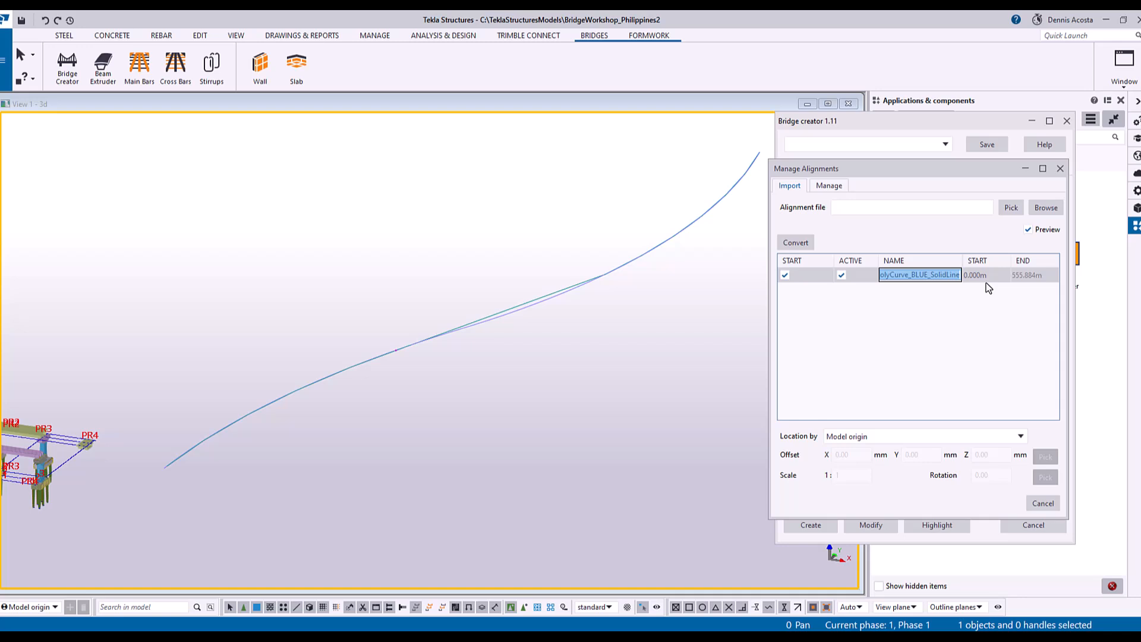
type("CL_Alignment")
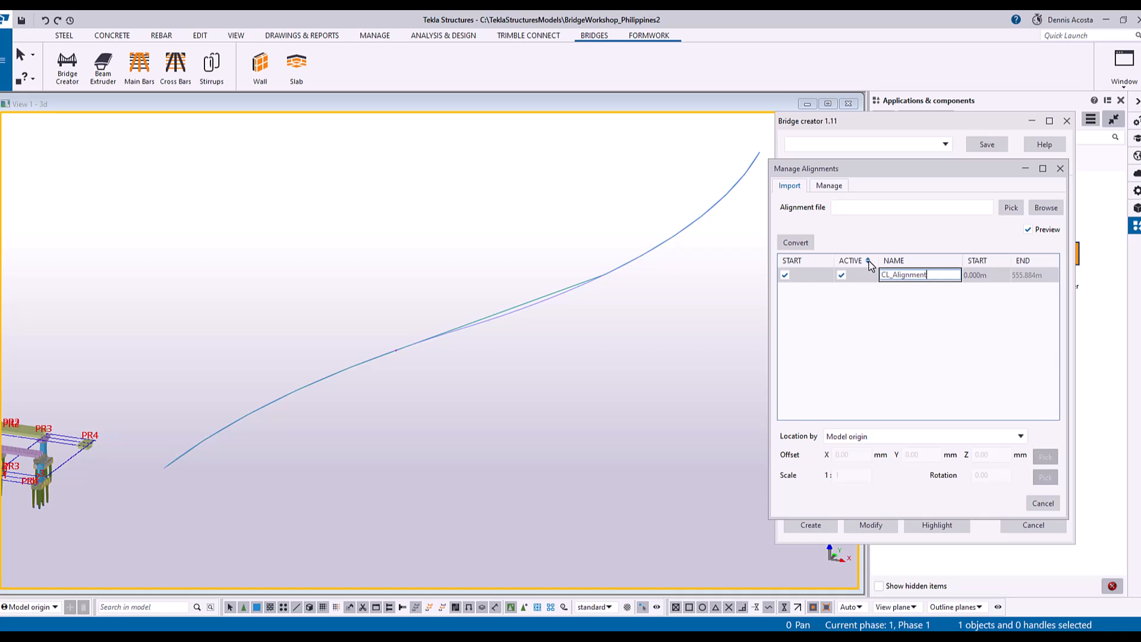
Step: Convert CL_Alignment into a bridge alignment and inspect the start end of its preview
left_click(799, 248)
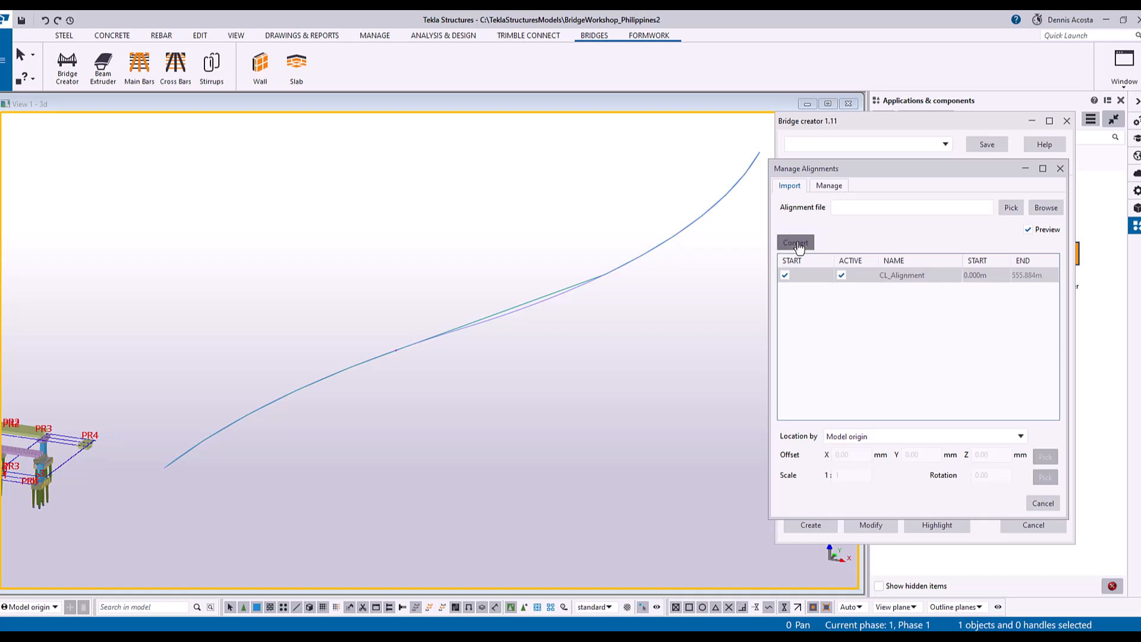
middle_click_drag(170, 478, 344, 401)
scroll(349, 387, "up", 8)
scroll(343, 387, "up", 4)
scroll(225, 448, "up", 5)
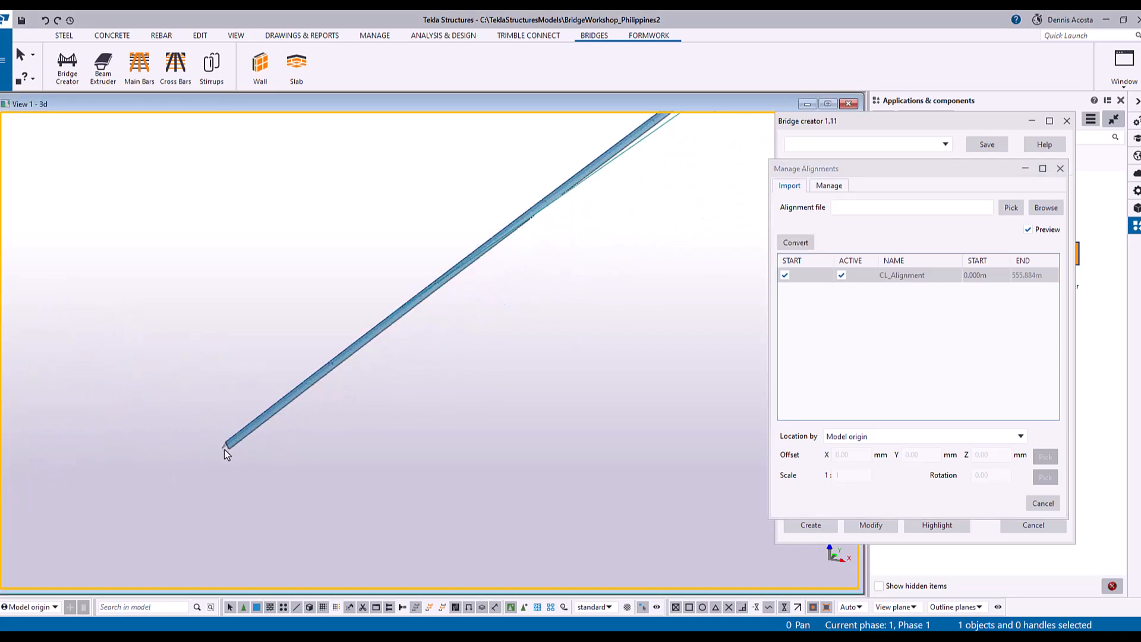
middle_click_drag(251, 418, 292, 394, "ctrl")
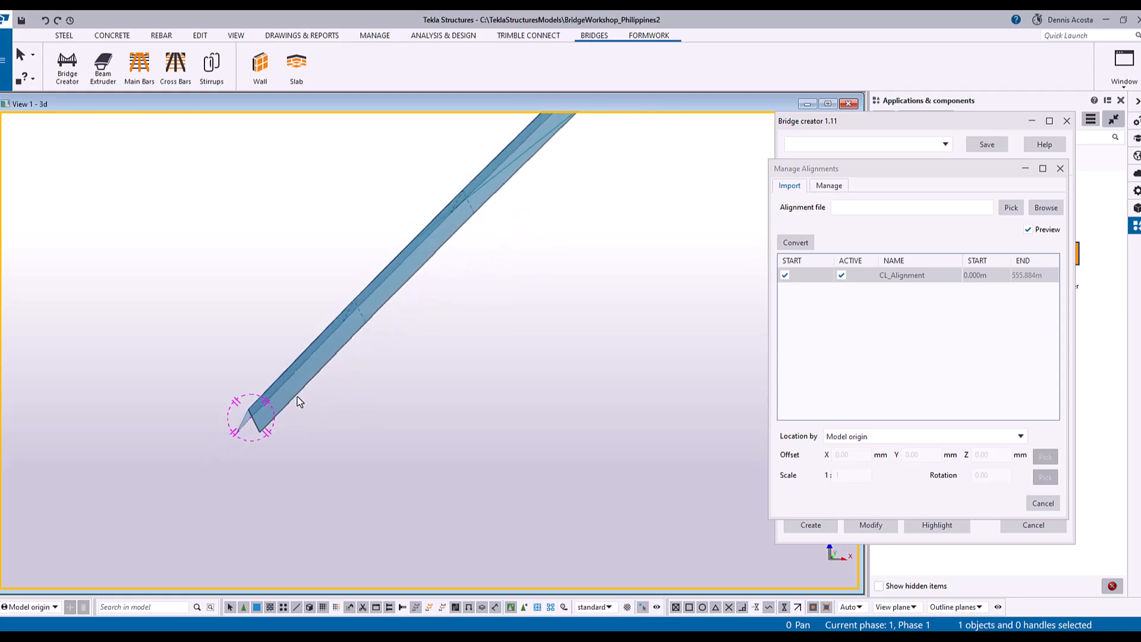
Step: Close the alignment management dialog and save the Bridge Creator settings under the name Bdeck
scroll(298, 397, "down", 6)
middle_click_drag(510, 321, 283, 391)
scroll(285, 389, "down", 4)
middle_click_drag(435, 359, 583, 279, "ctrl")
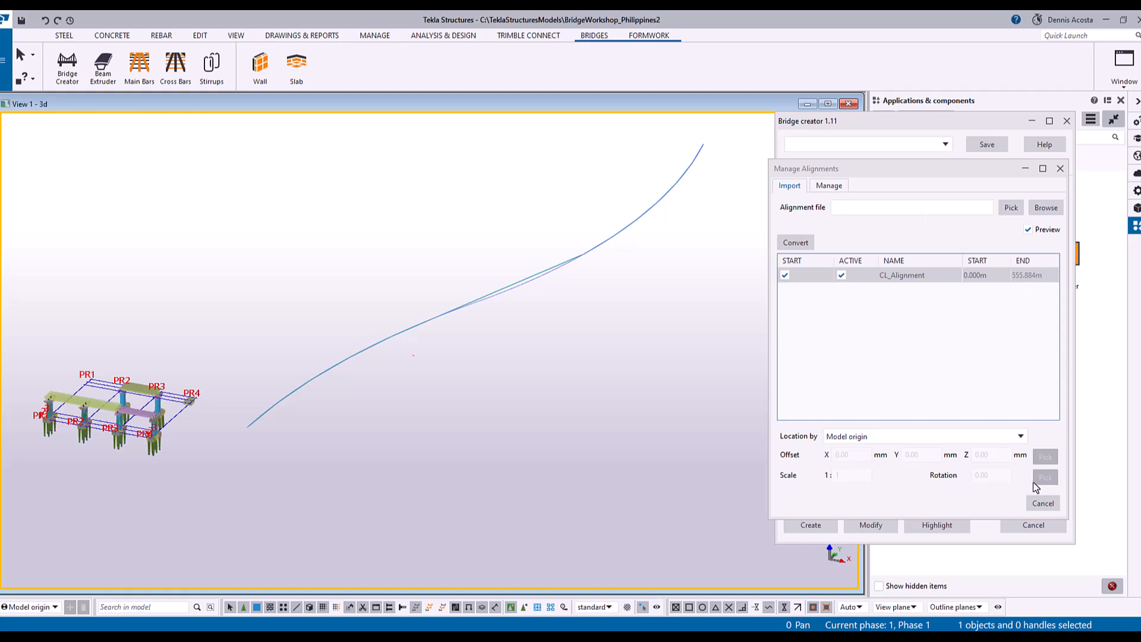
left_click(1061, 169)
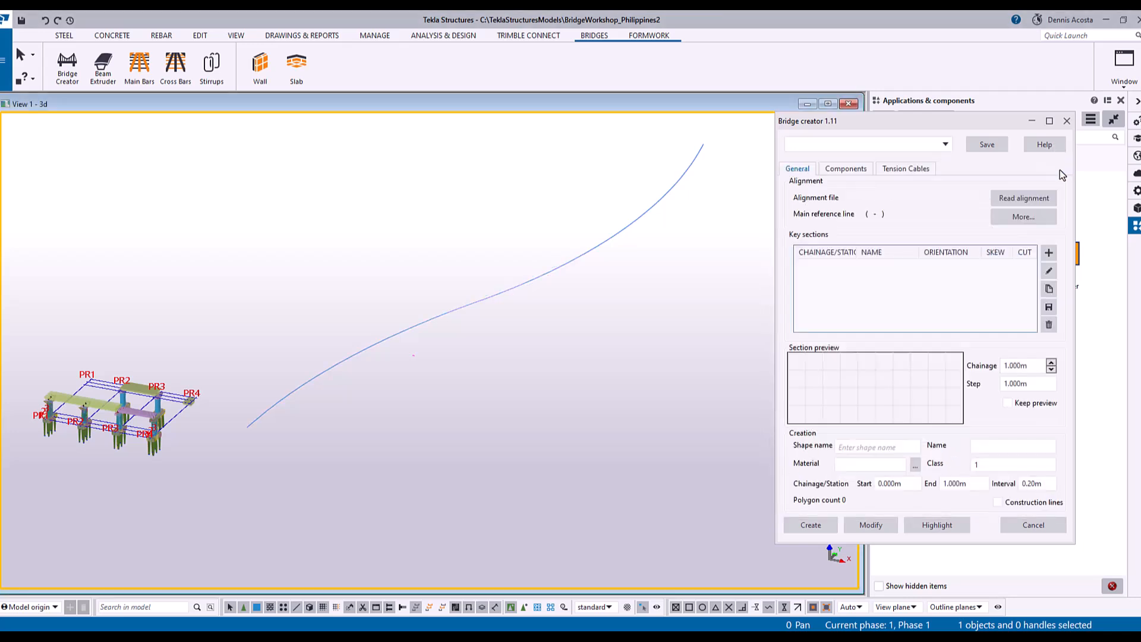
left_click(862, 154)
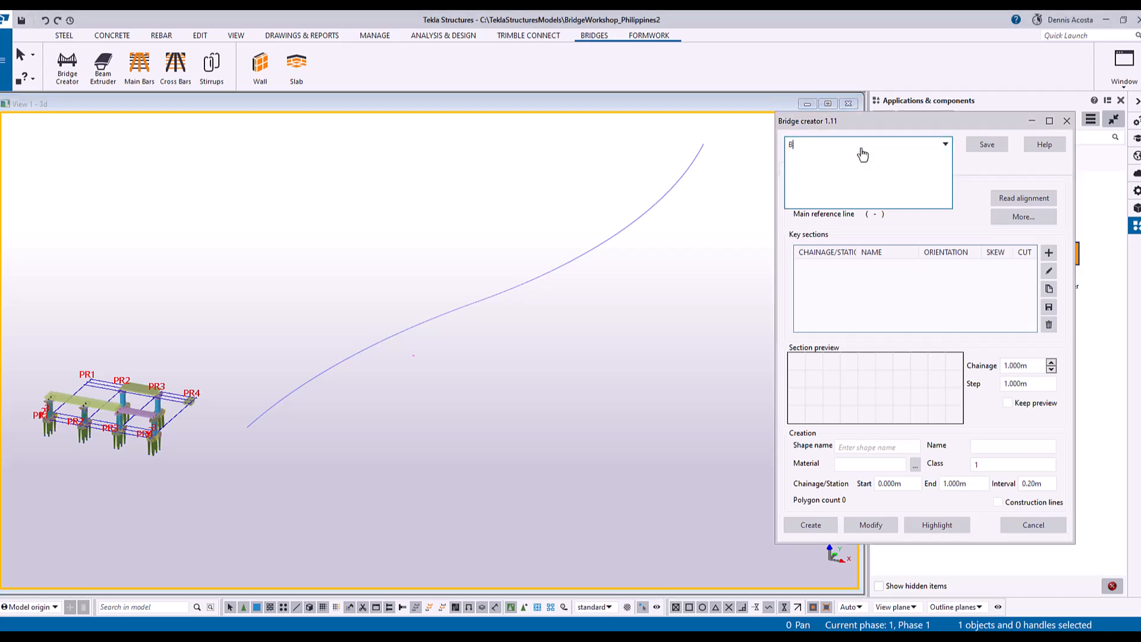
left_click(987, 146)
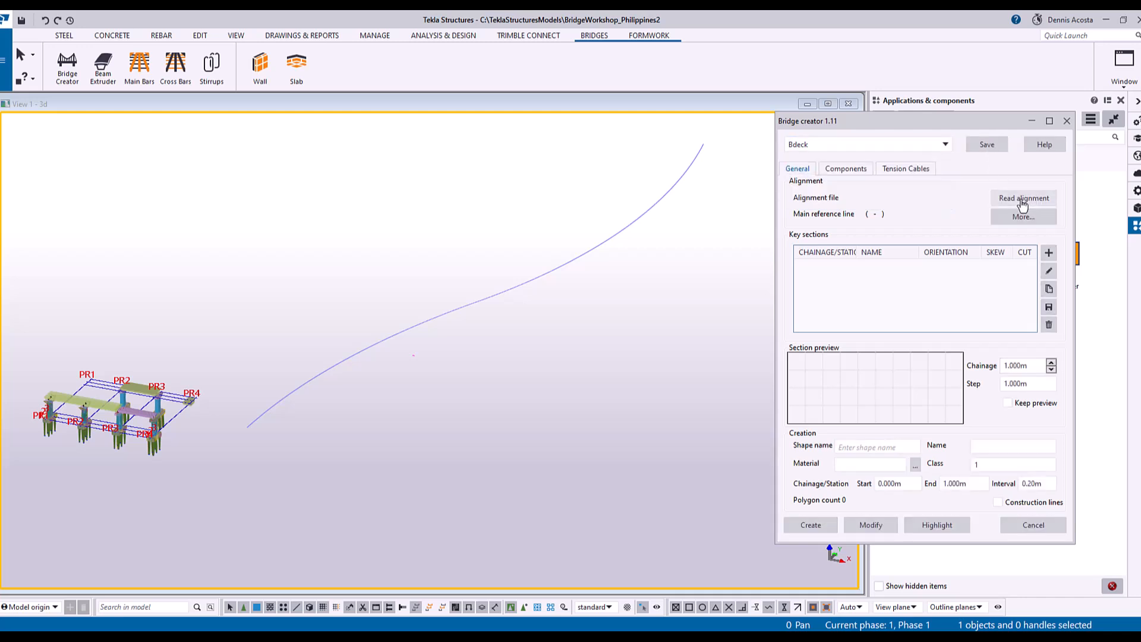
scroll(174, 443, "up", 4)
scroll(238, 394, "up", 12)
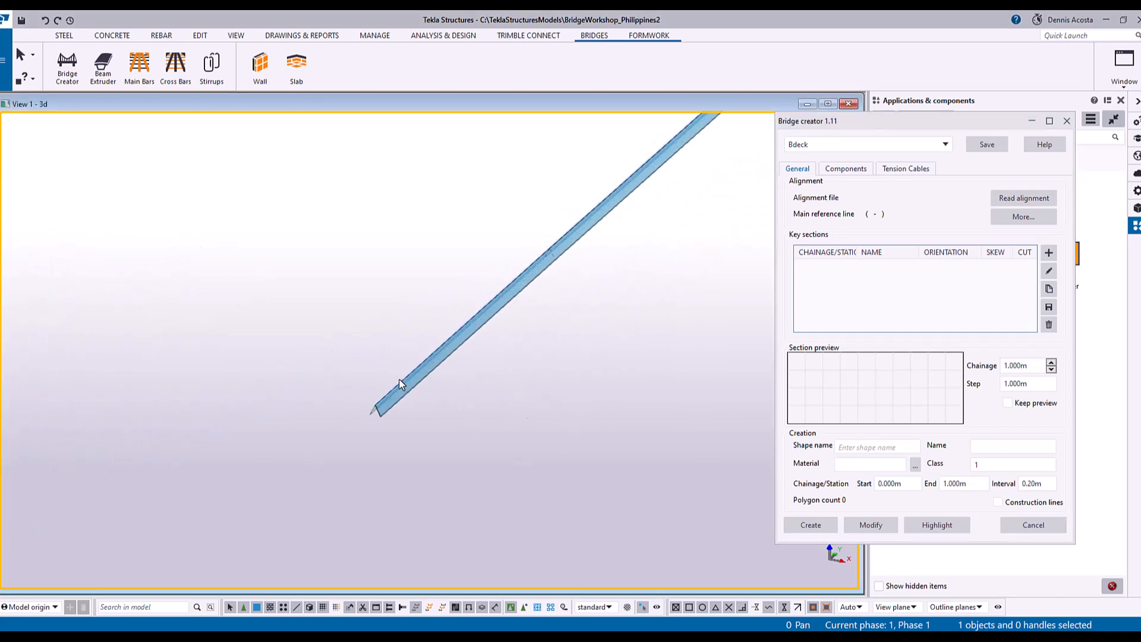
middle_click_drag(448, 394, 443, 410)
left_click(1005, 202)
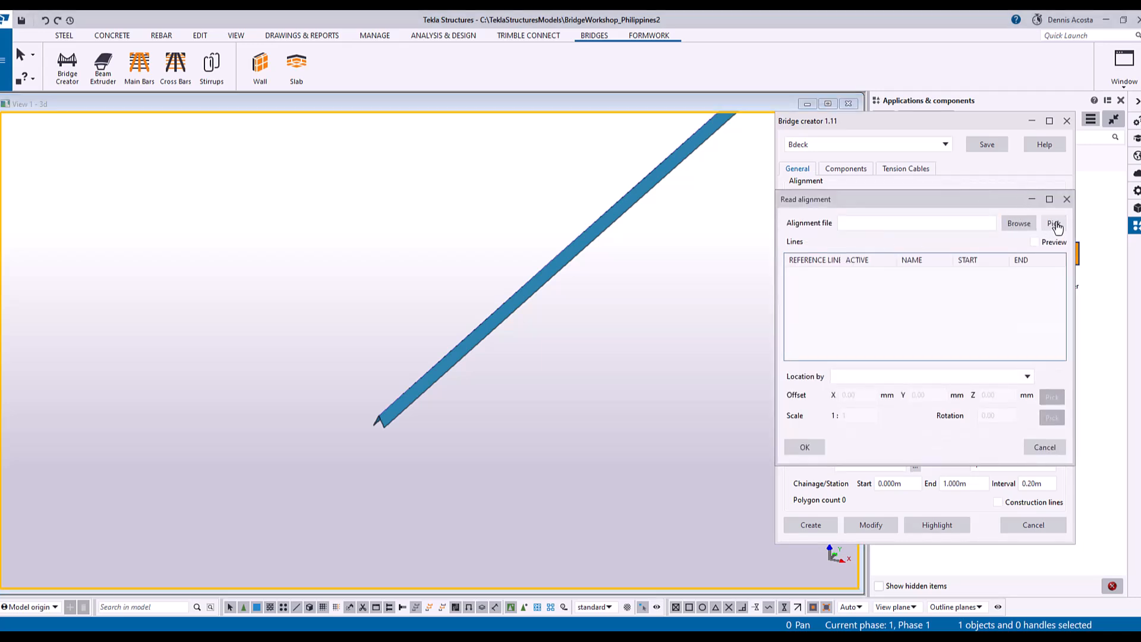
left_click(1050, 228)
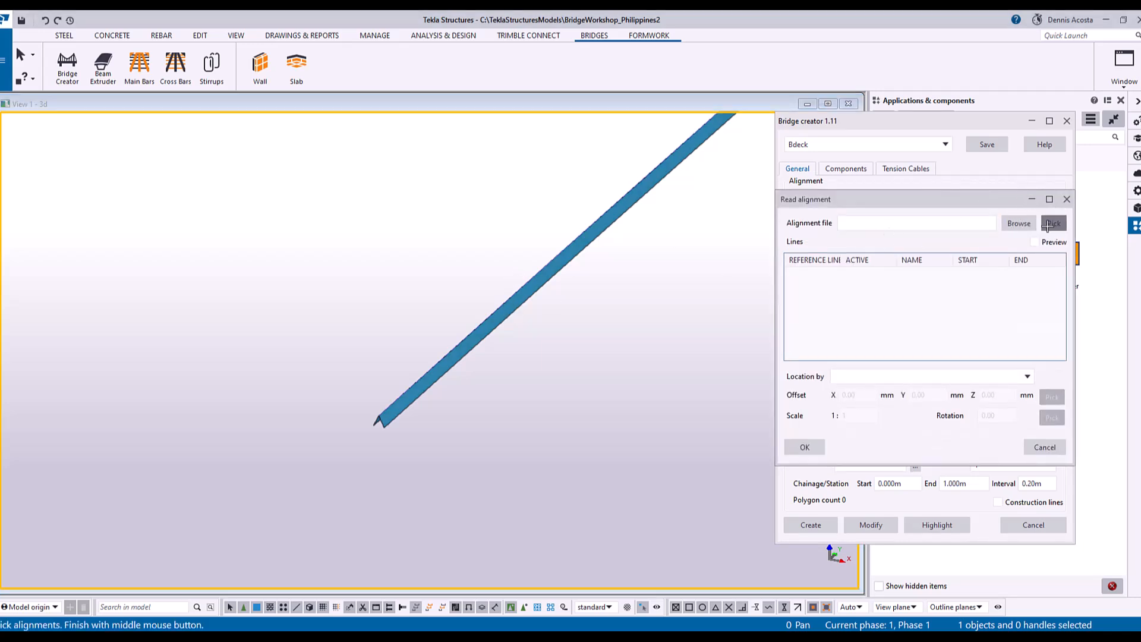
right_click(645, 176)
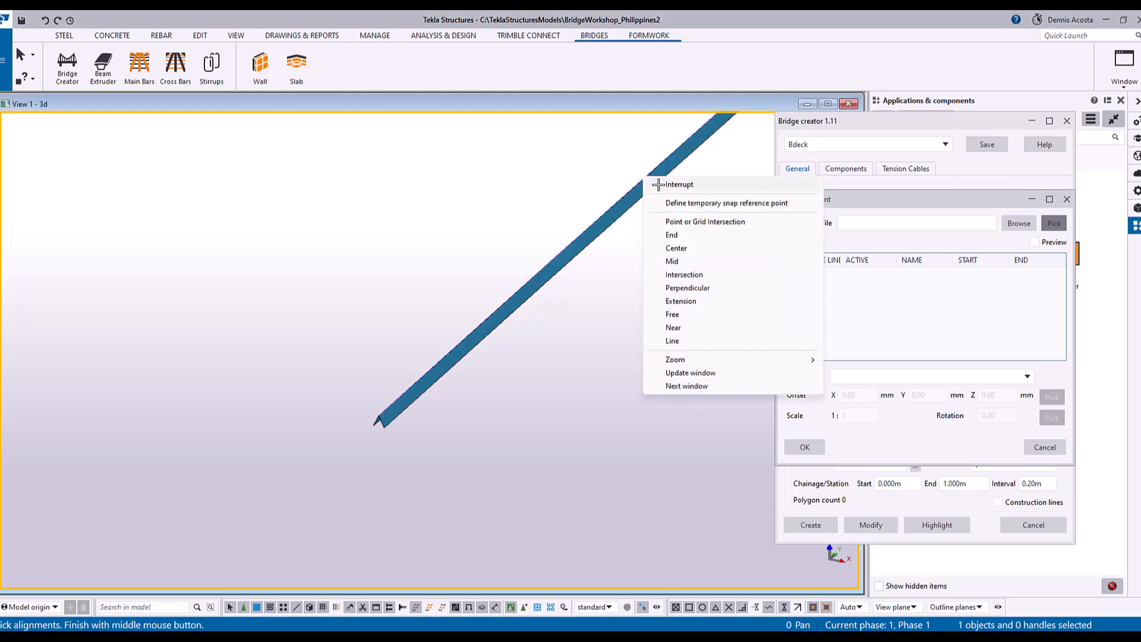
left_click(660, 183)
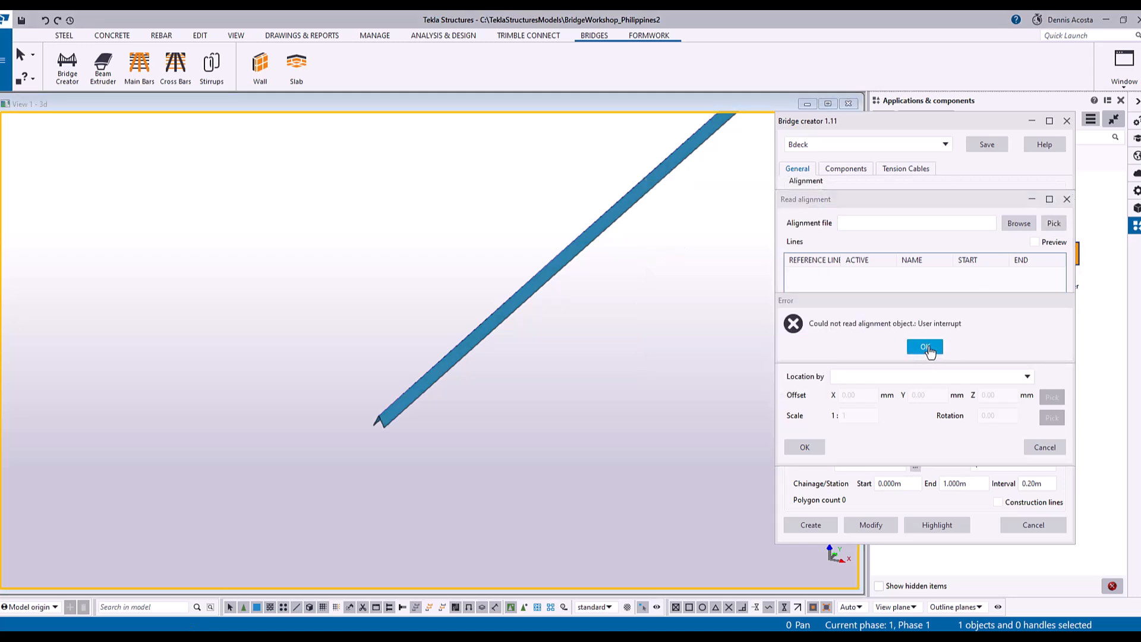
left_click(925, 346)
left_click(1067, 200)
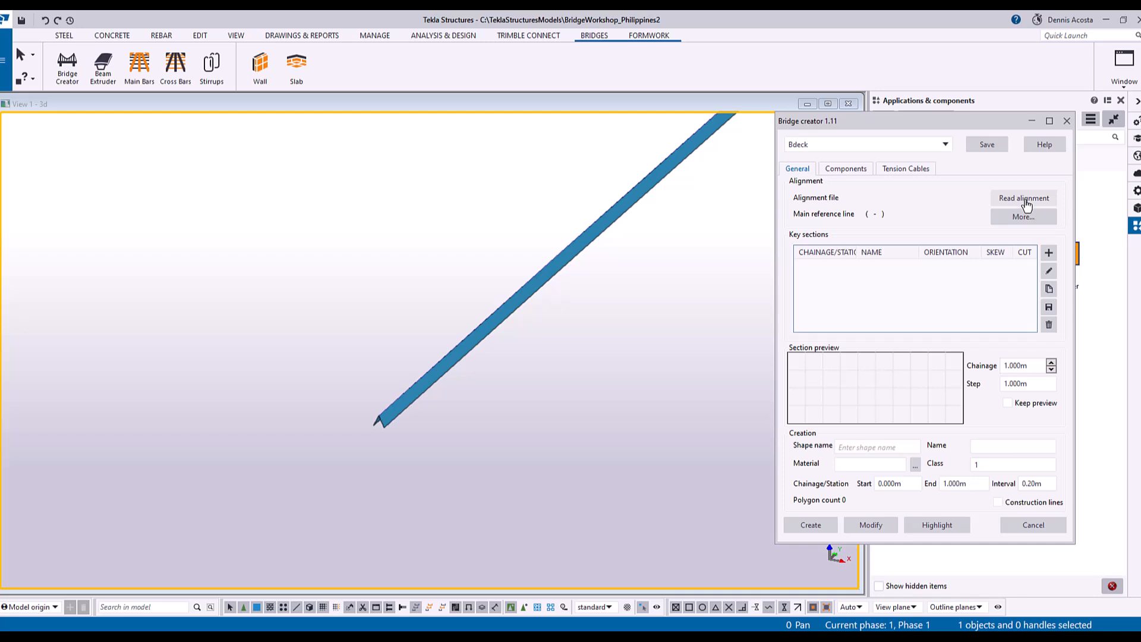
Step: Read the converted alignment CL_Alignment from the model as the main reference line, located by Model origin
left_click(1027, 202)
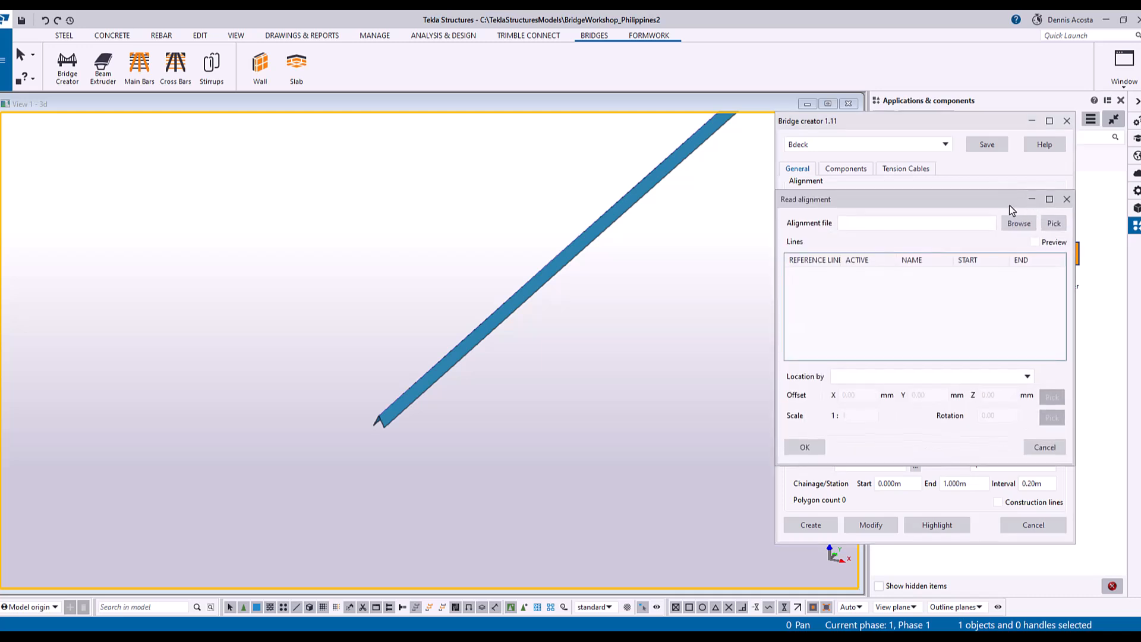
left_click(1054, 225)
left_click(559, 273)
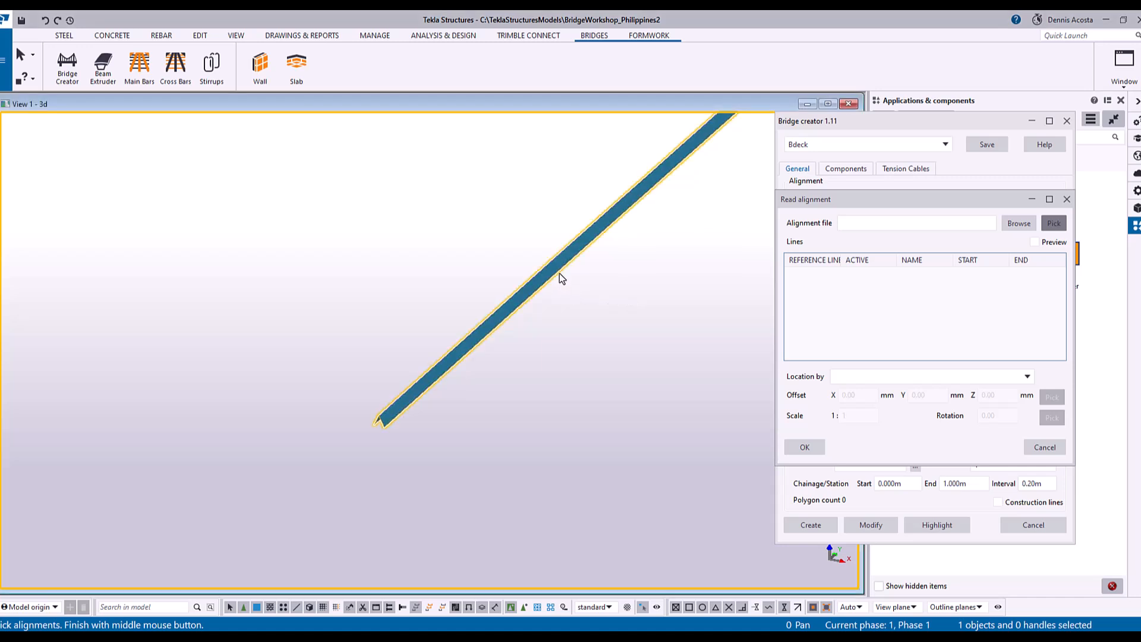
middle_click(640, 286)
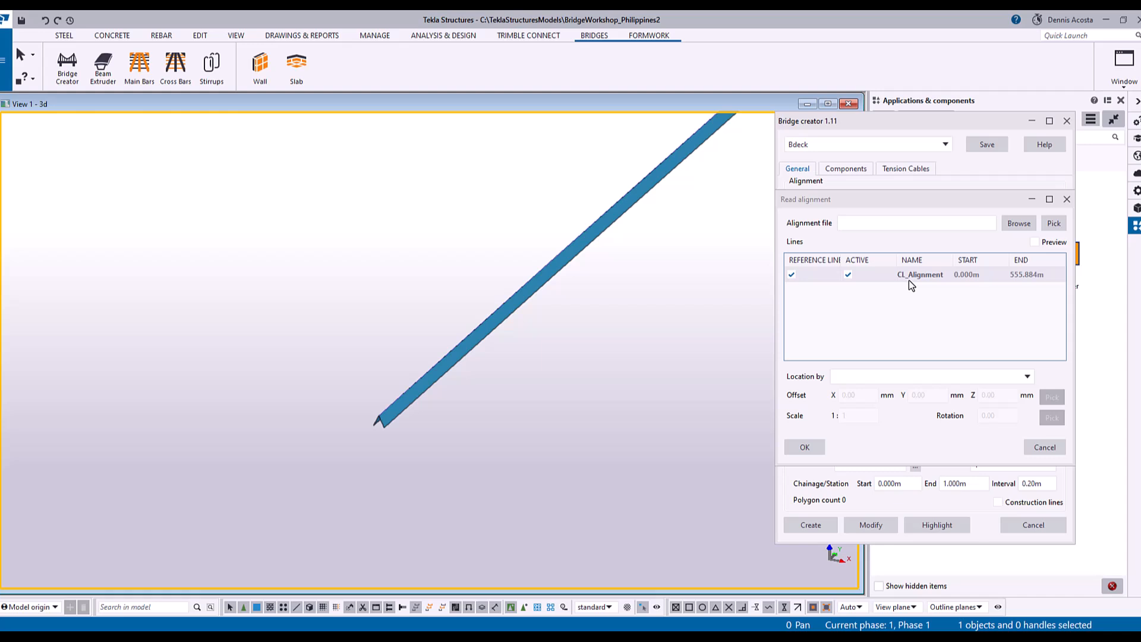
left_click(934, 383)
left_click(936, 387)
left_click(867, 389)
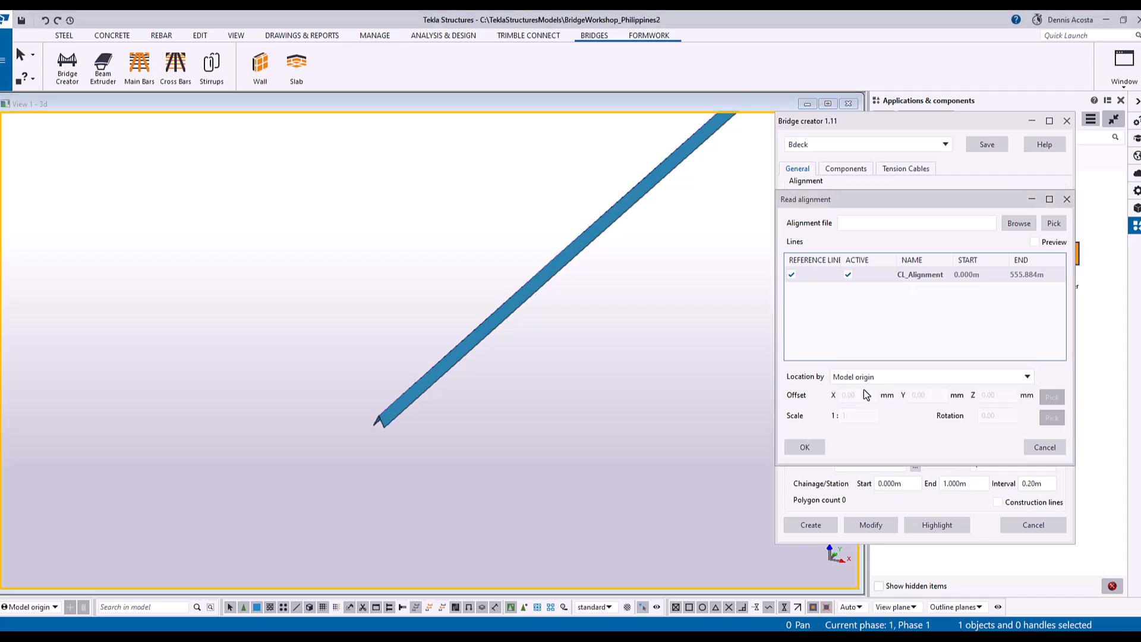
left_click(805, 447)
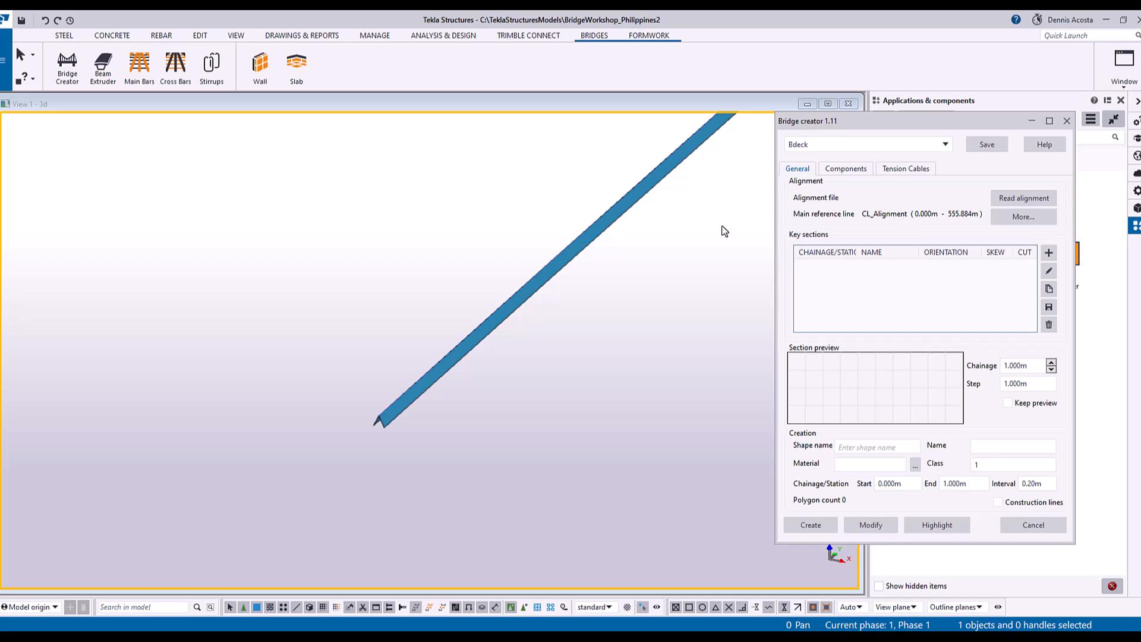
Step: Examine the full course of the S-shaped alignment and its position relative to the existing bridge structure
scroll(494, 291, "down", 5)
scroll(461, 354, "down", 5)
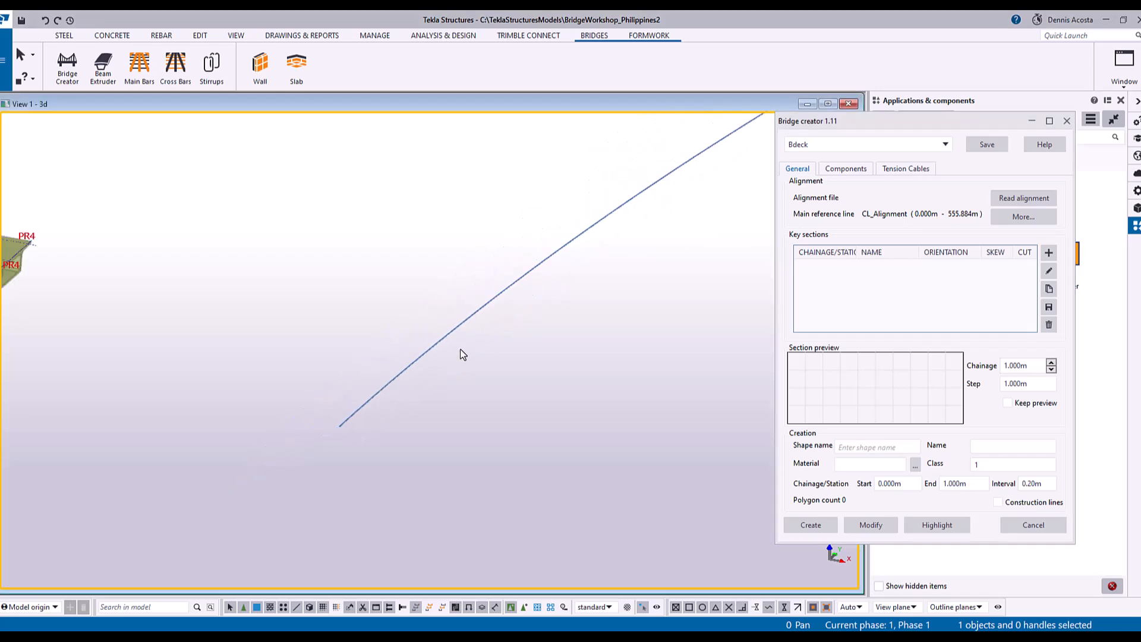
middle_click_drag(466, 348, 590, 327)
scroll(654, 309, "down", 2)
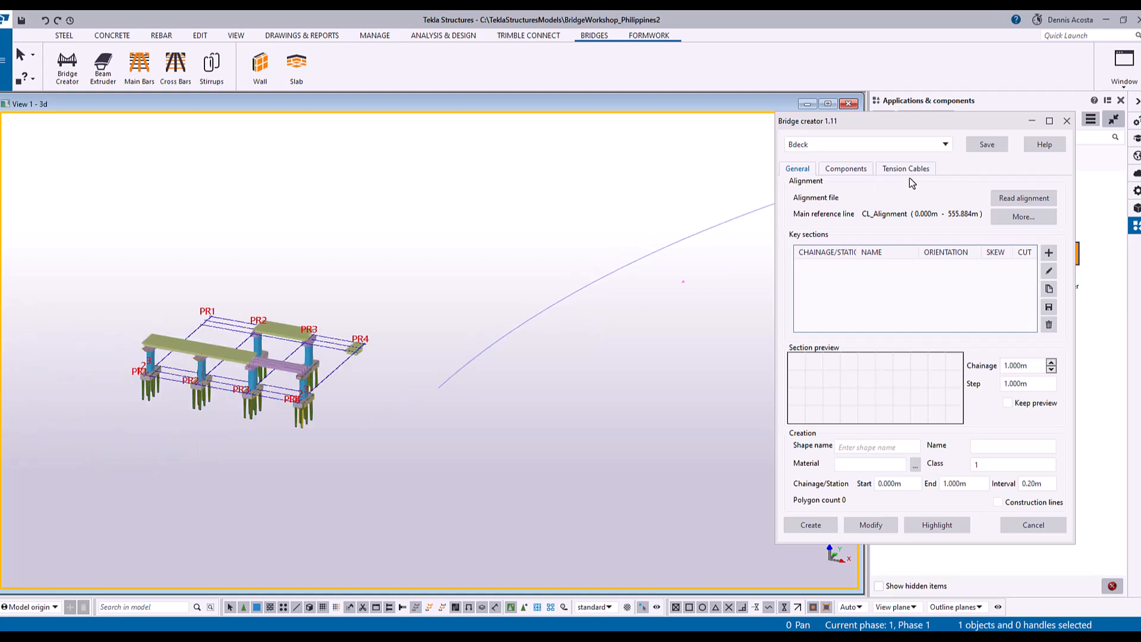
middle_click_drag(615, 273, 497, 304)
mouse_move(959, 124)
left_mouse_down()
mouse_move(553, 100)
mouse_move(1063, 84)
mouse_move(956, 126)
left_mouse_up()
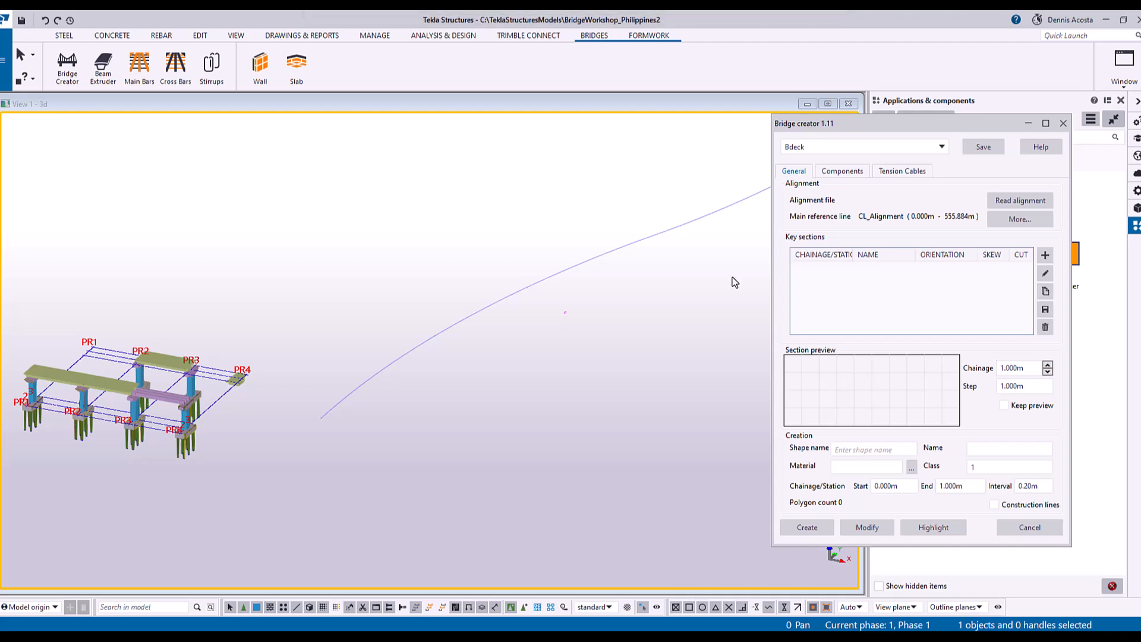
scroll(701, 294, "down", 2)
middle_click_drag(642, 300, 550, 280)
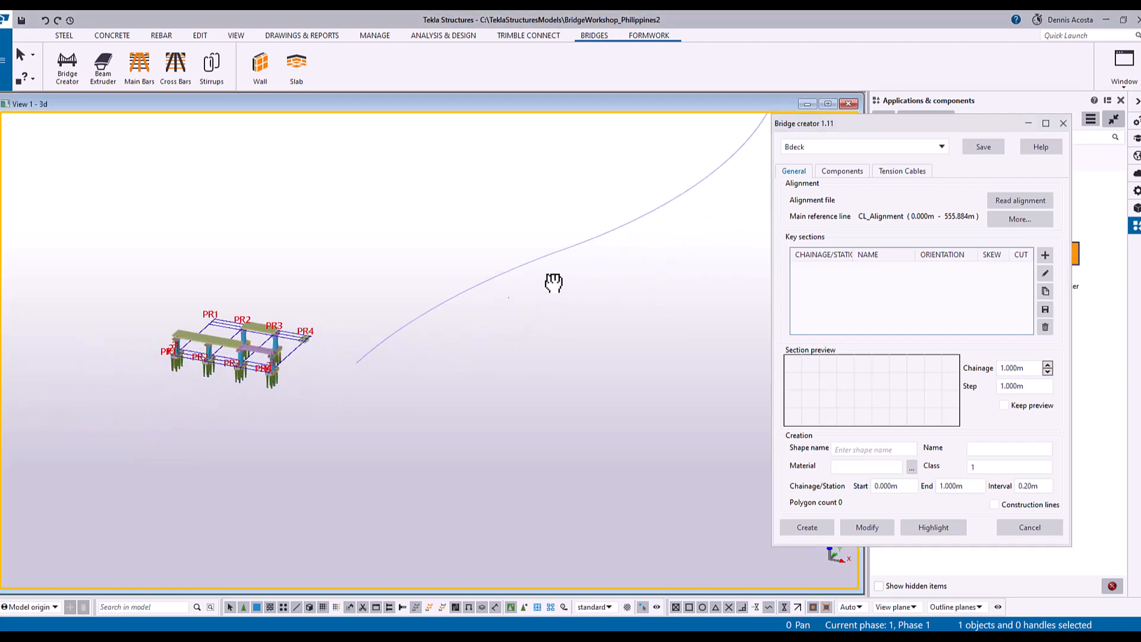
left_click(1020, 220)
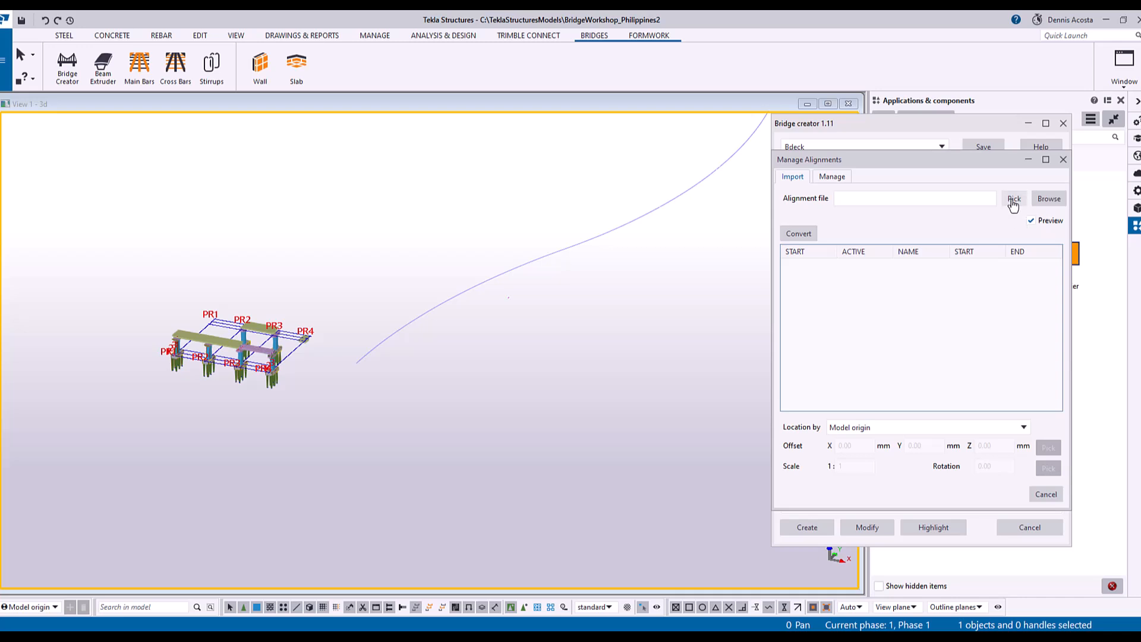
left_click(1014, 199)
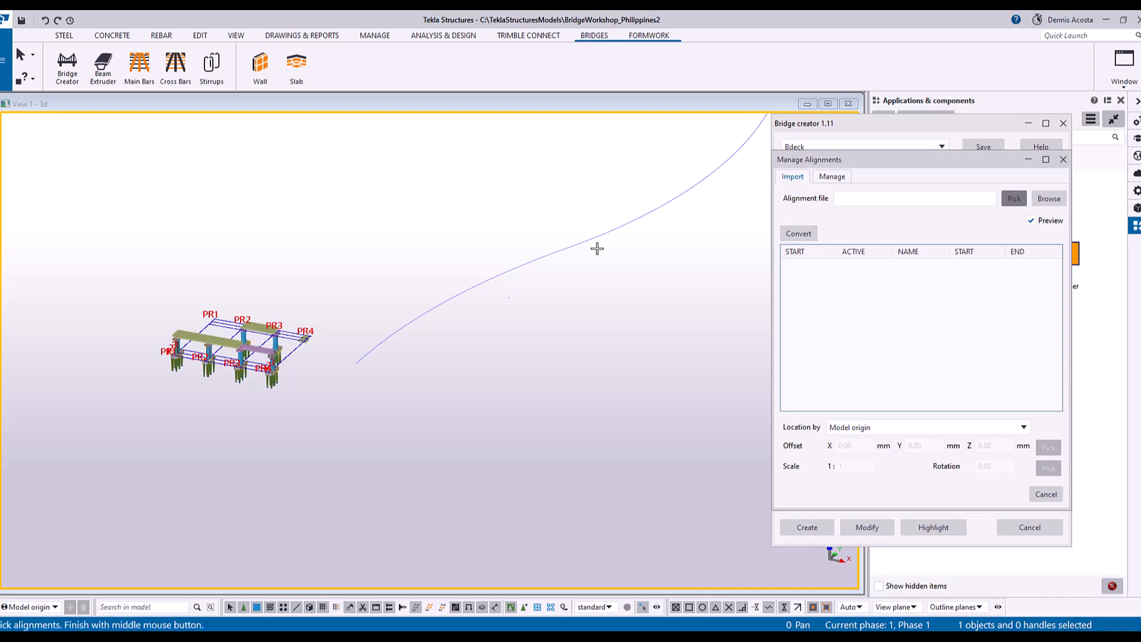
scroll(540, 262, "up", 5)
left_click(550, 260)
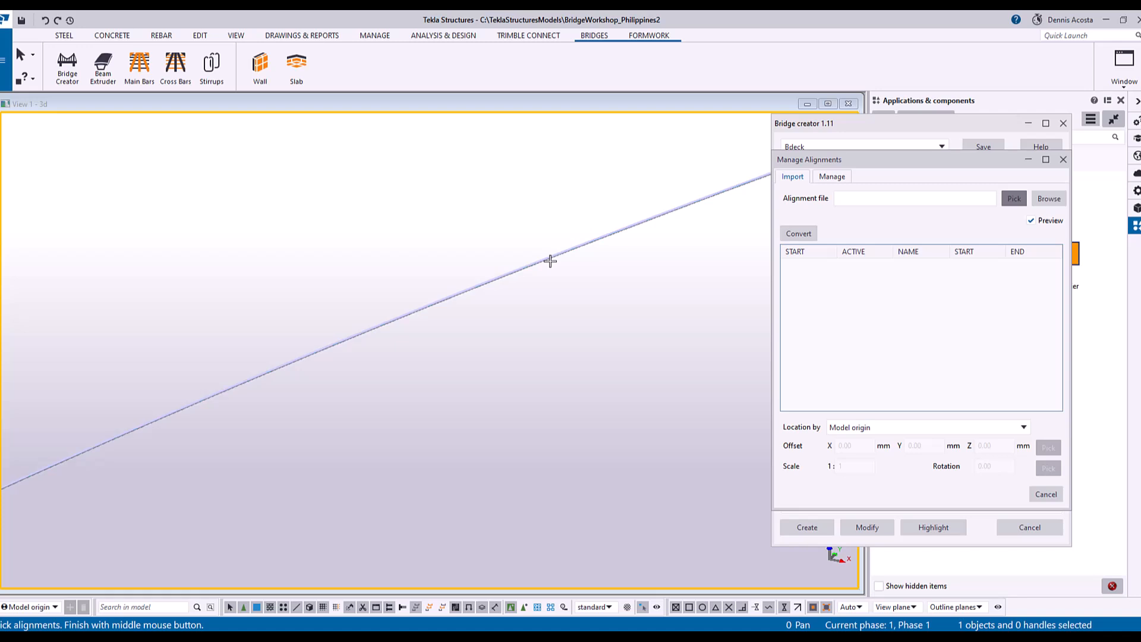
left_click(550, 260)
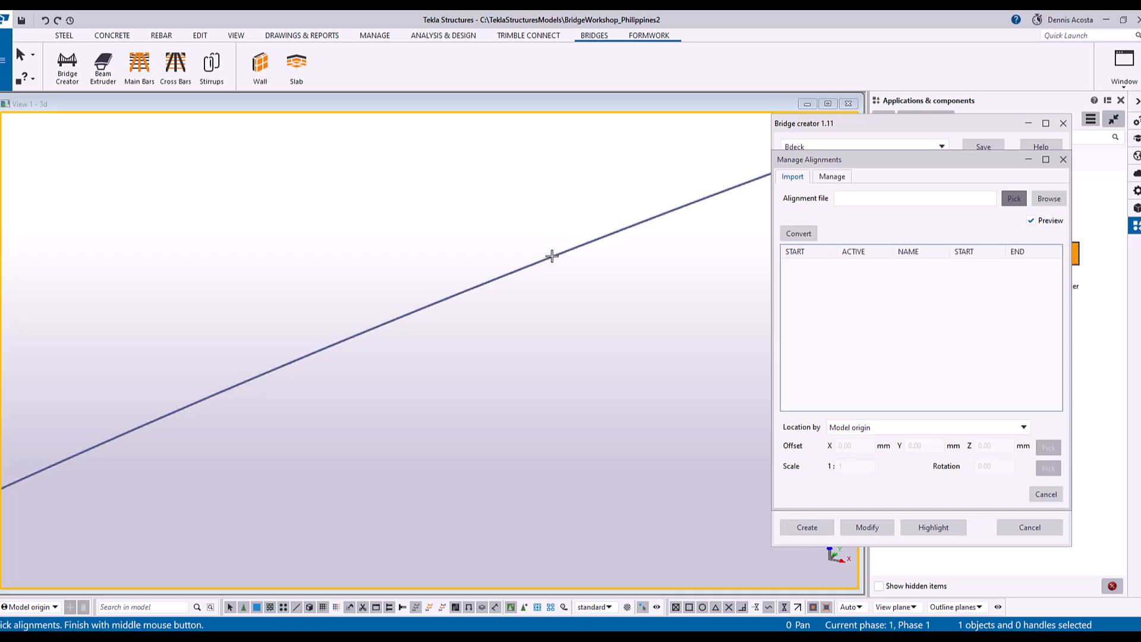
middle_click(604, 281)
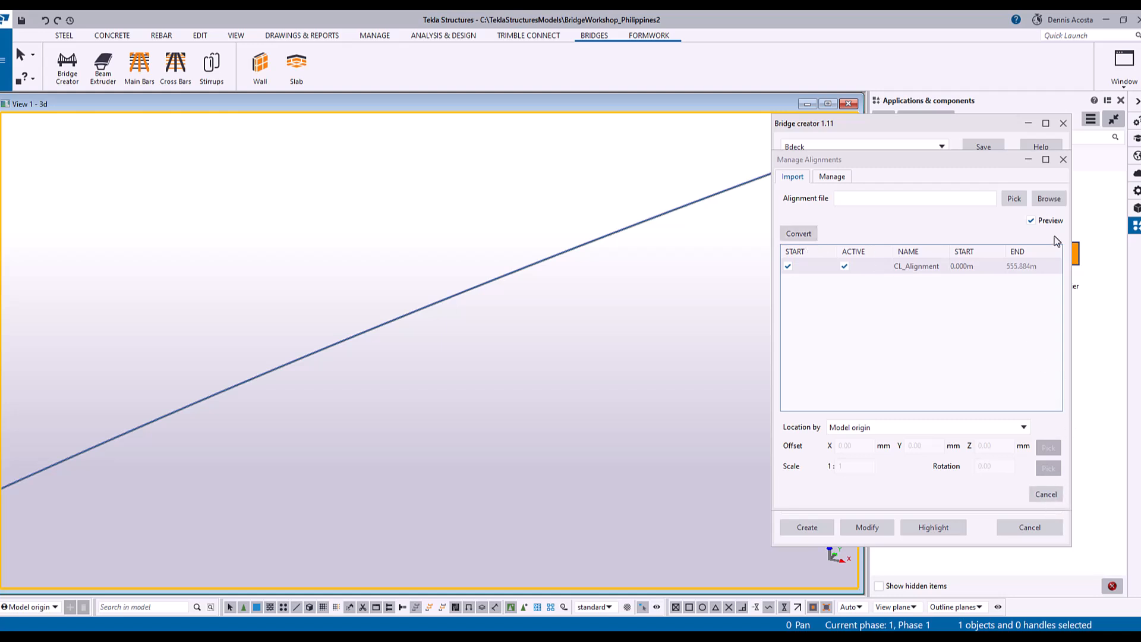
left_click(1064, 160)
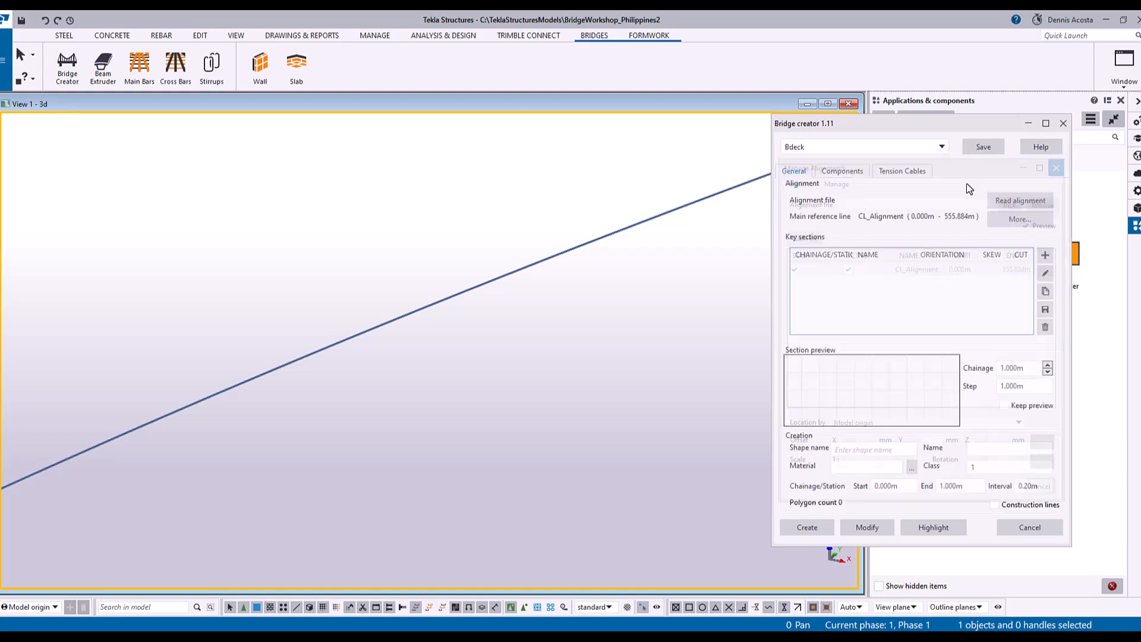
right_click(593, 174)
left_click(618, 178)
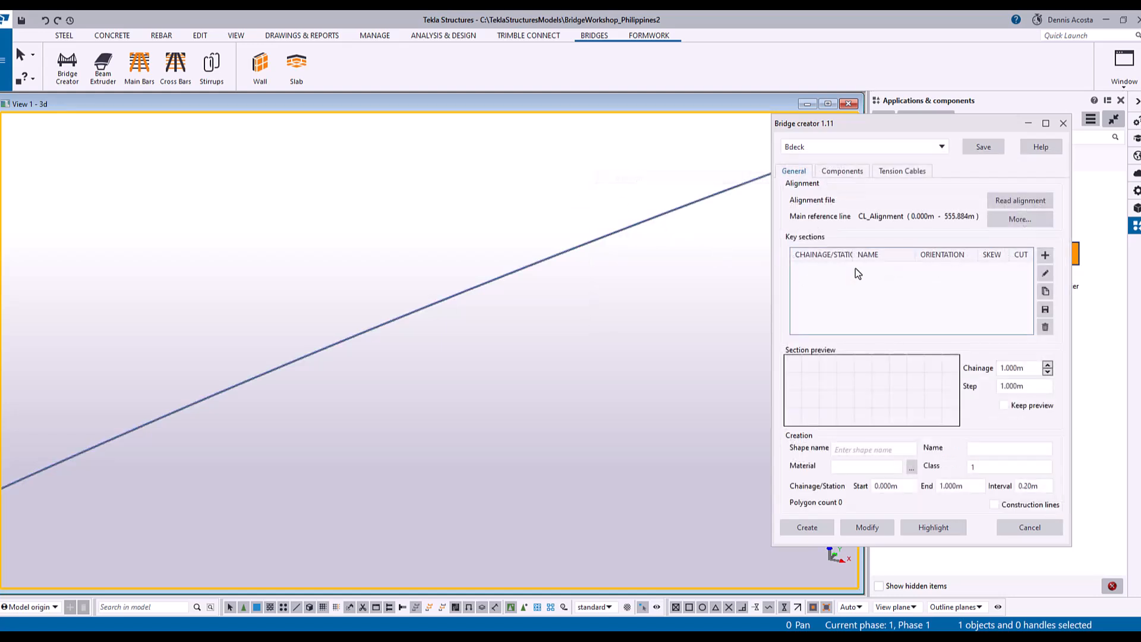
Step: Pick the converted alignment in the model again as the main reference line and save the Bdeck settings
left_click(1020, 200)
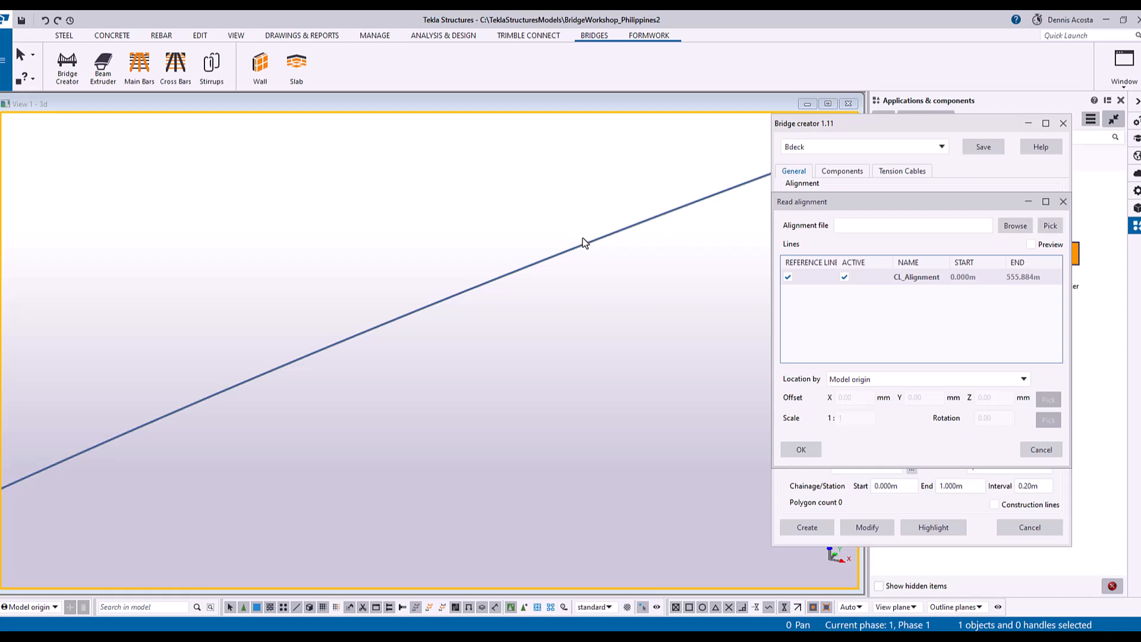
left_click(1050, 226)
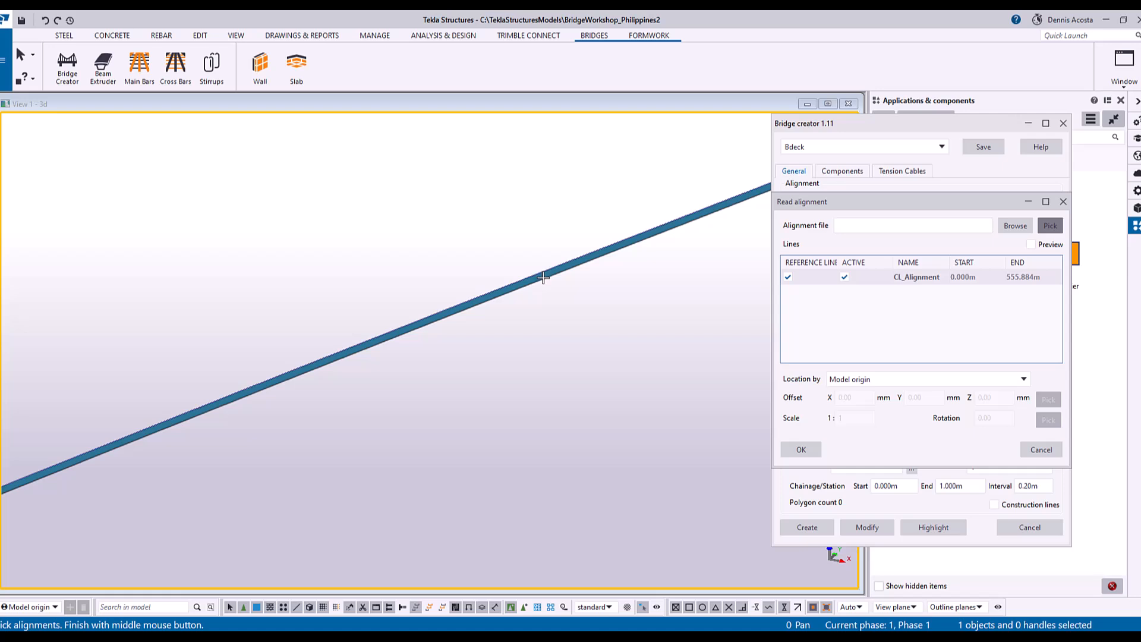
left_click(543, 278)
middle_click(596, 291)
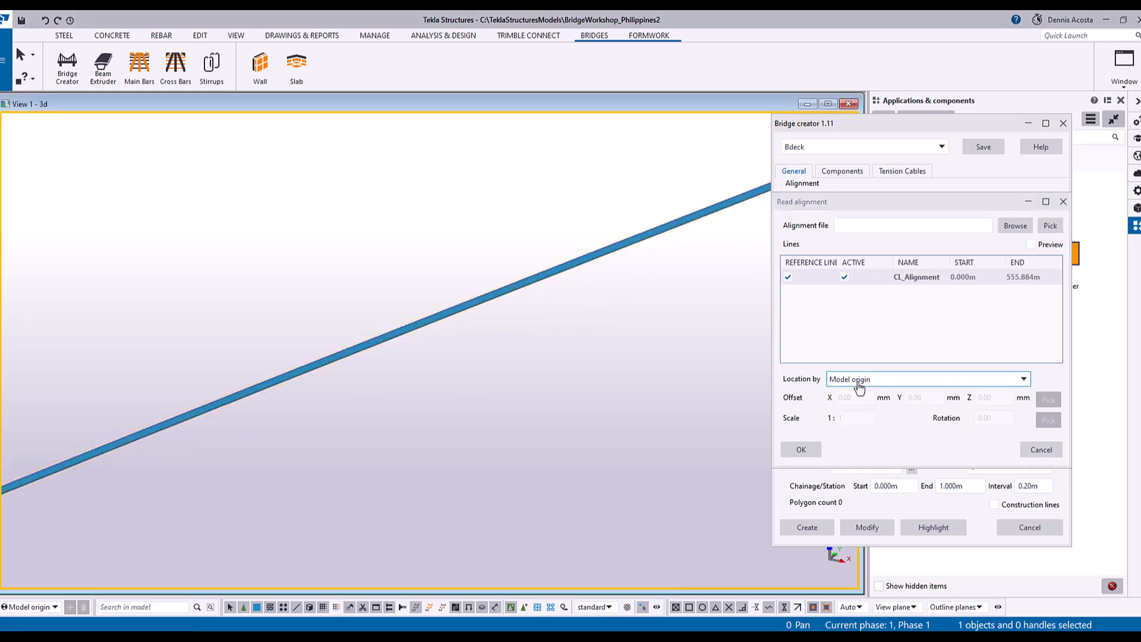
left_click(801, 449)
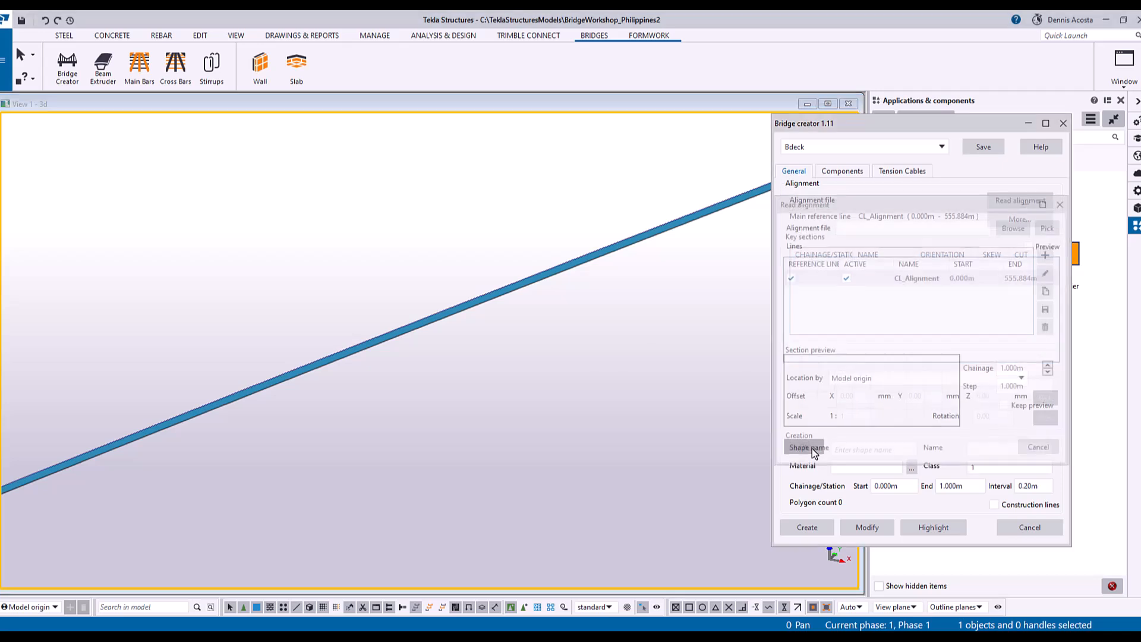
left_click(983, 149)
left_click(983, 148)
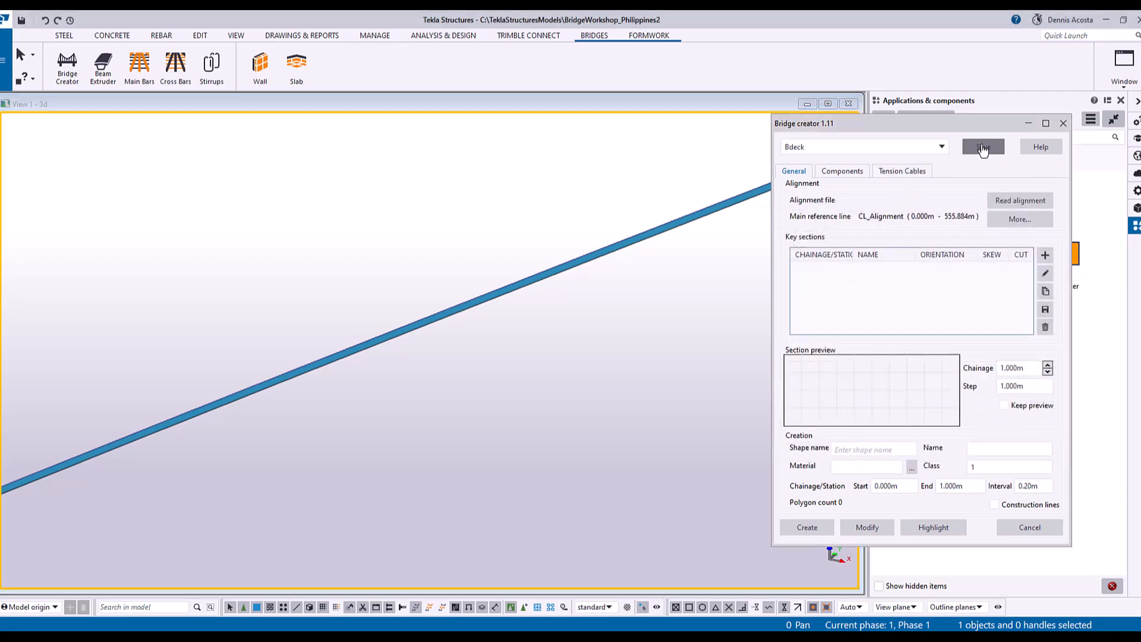
Step: Draw the chainage on the S-shaped alignment in the model
scroll(661, 238, "down", 2)
scroll(661, 243, "down", 5)
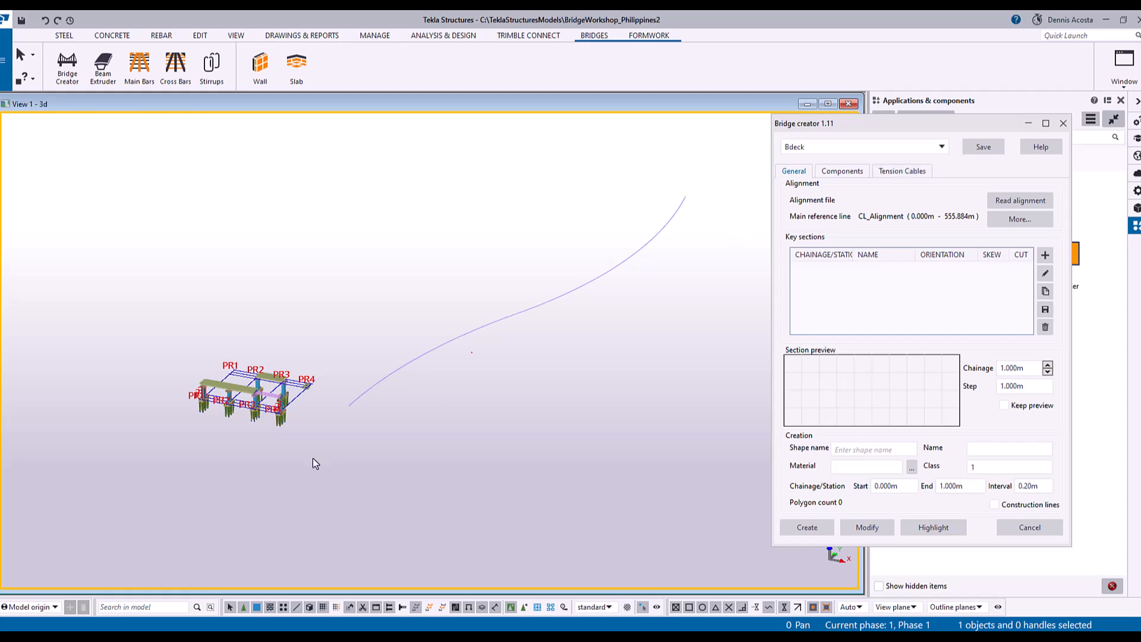
scroll(382, 420, "up", 8)
middle_click_drag(359, 387, 546, 354)
scroll(404, 439, "up", 10)
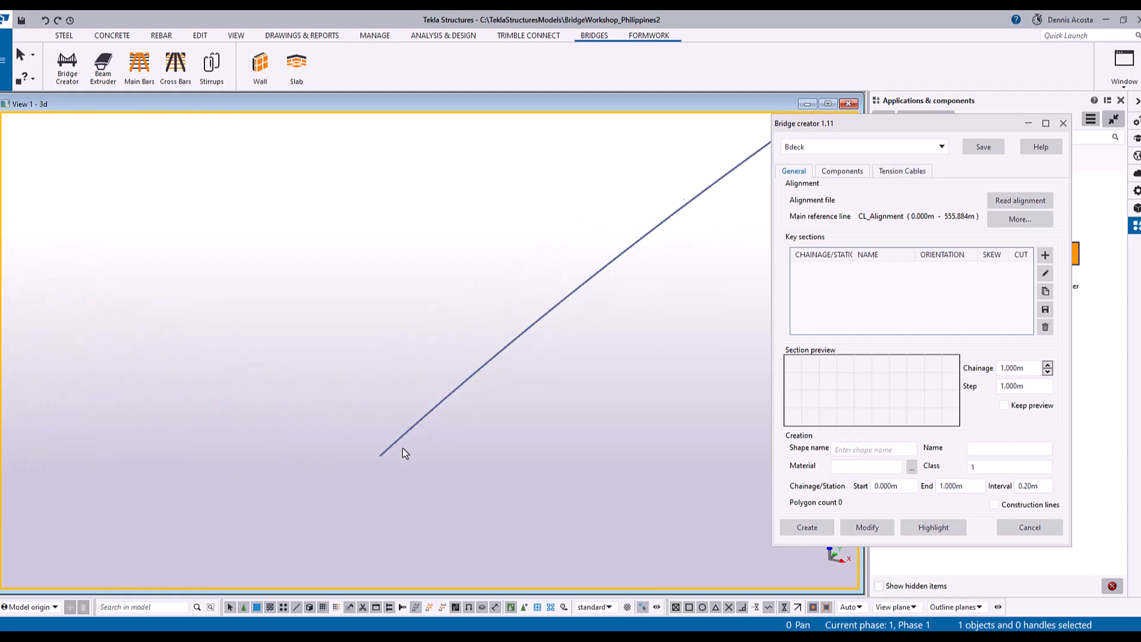
middle_click_drag(374, 443, 437, 369)
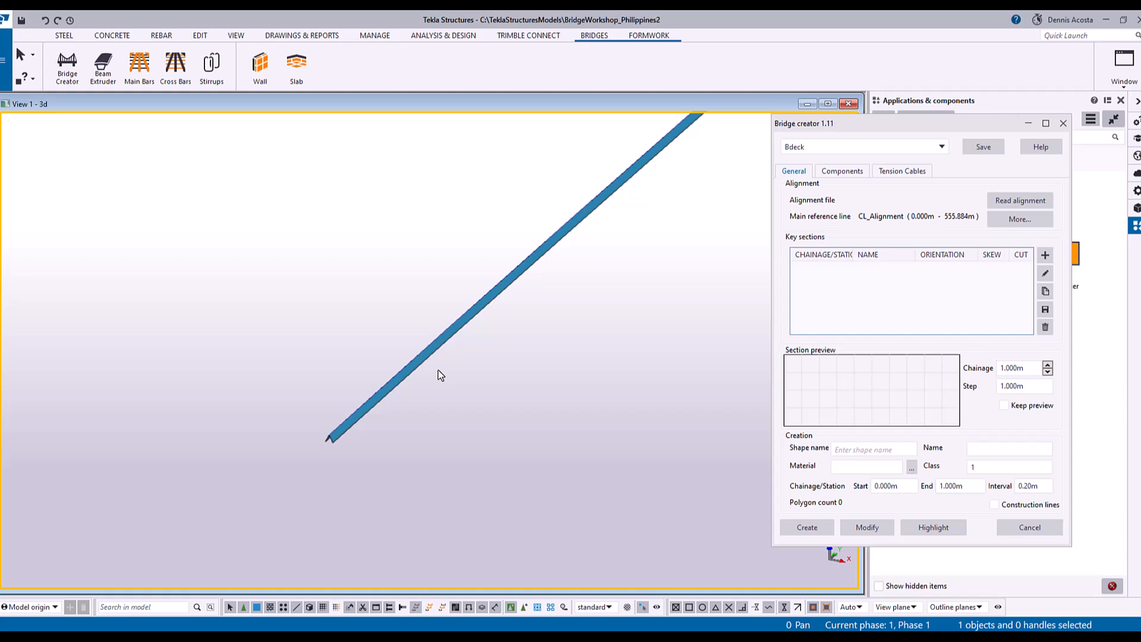
left_click(1020, 221)
left_click(831, 177)
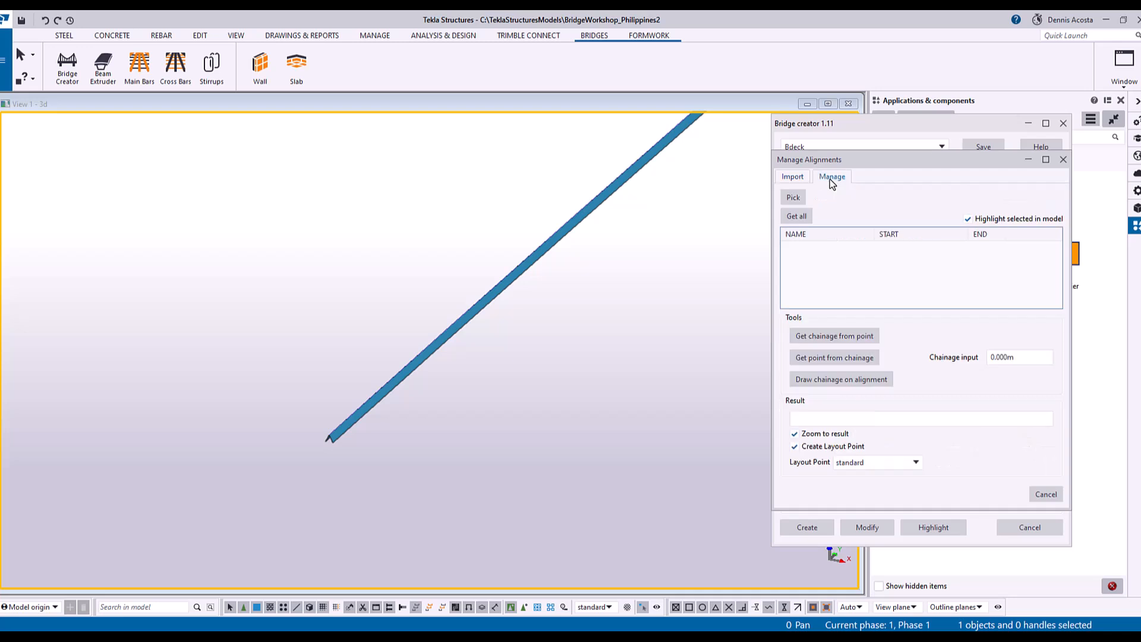
left_click(831, 383)
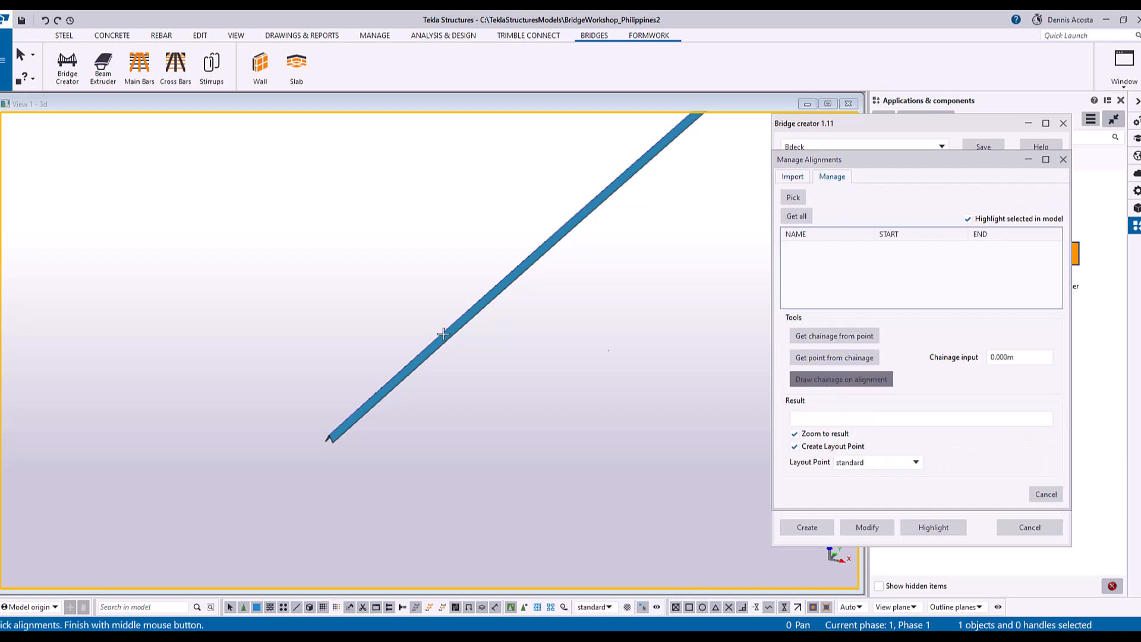
left_click(403, 378)
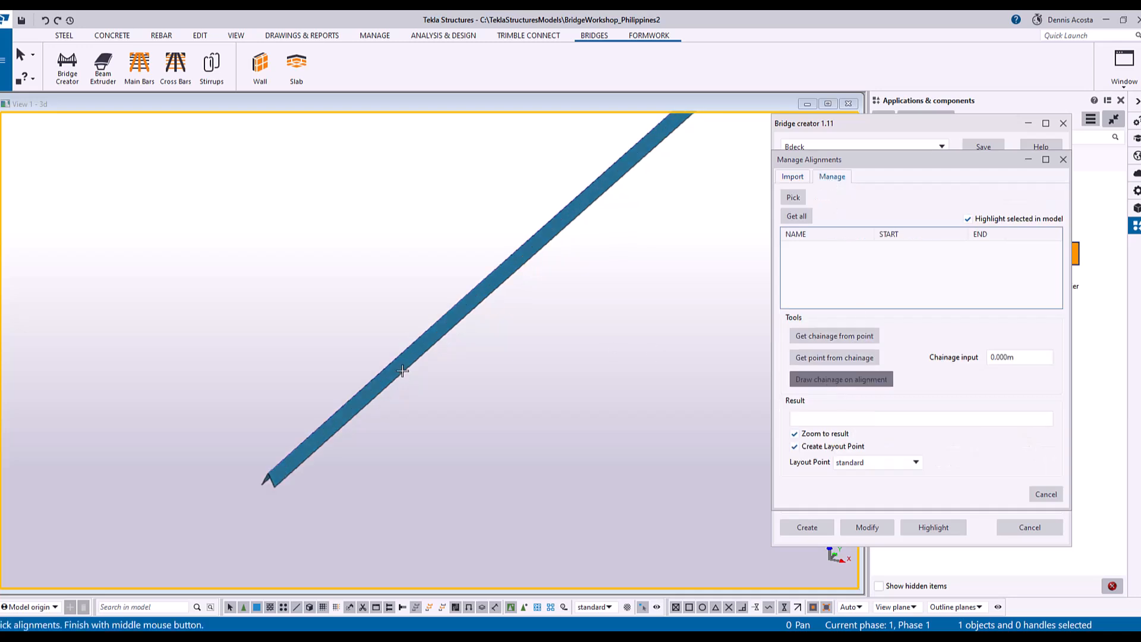
middle_click(504, 365)
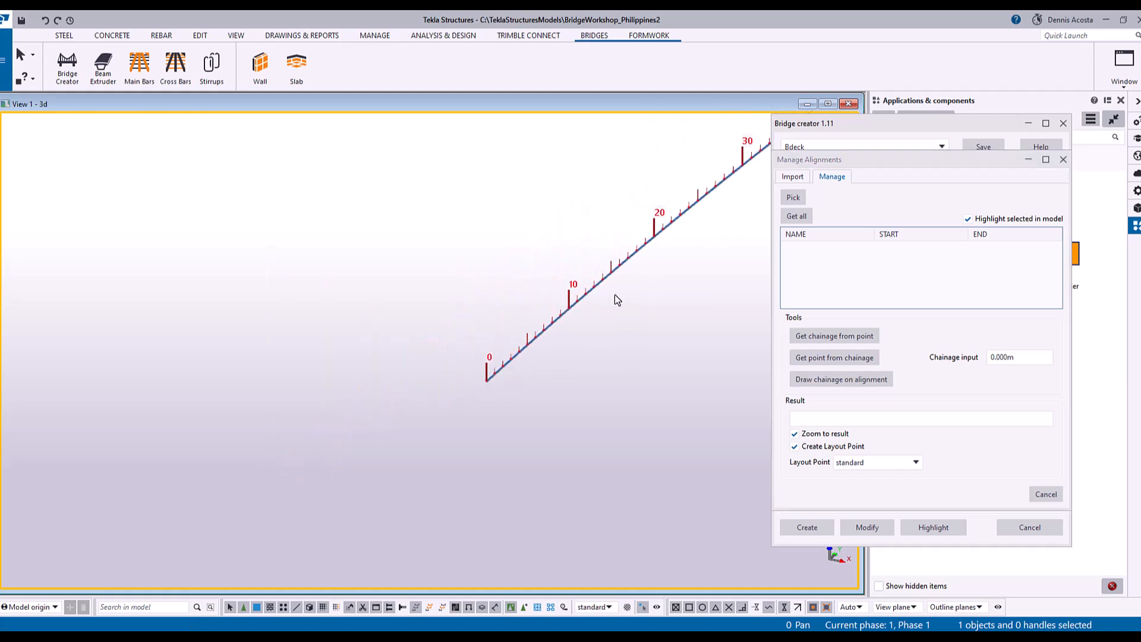
Step: Examine the chainage marks along the alignment from its start to its end and from different angles
scroll(381, 397, "down", 5)
middle_click_drag(470, 330, 352, 422)
scroll(368, 407, "down", 4)
middle_click_drag(719, 216, 528, 308)
scroll(547, 220, "up", 6)
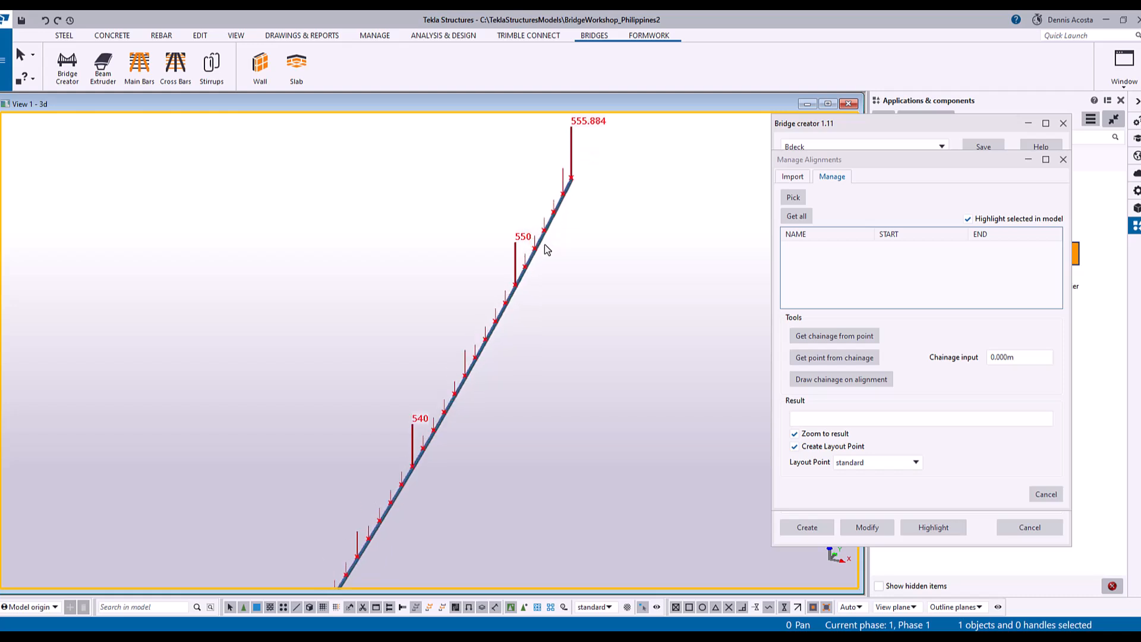
scroll(546, 256, "down", 8)
middle_click_drag(539, 315, 809, 271)
scroll(487, 383, "up", 3)
middle_click_drag(608, 389, 563, 276, "ctrl")
scroll(563, 276, "up", 5)
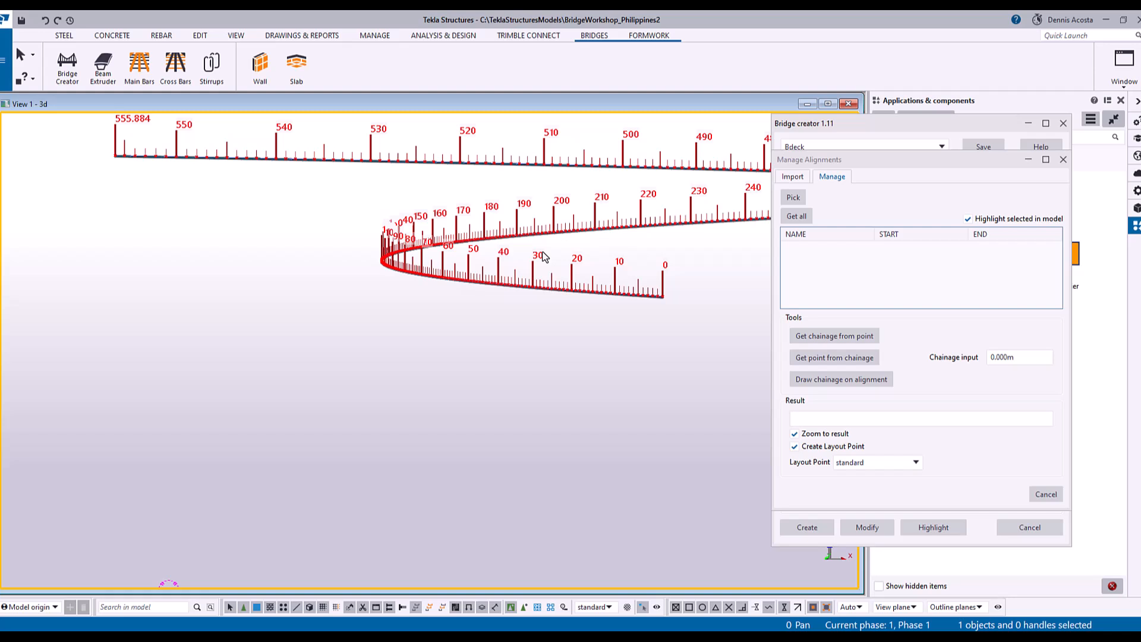
mouse_move(507, 284)
middle_mouse_down("ctrl")
mouse_move(459, 320)
mouse_move(462, 265)
mouse_move(336, 446)
mouse_move(503, 417)
mouse_move(487, 369)
mouse_move(538, 287)
middle_mouse_up("ctrl")
scroll(409, 270, "up", 4)
scroll(434, 363, "up", 3)
scroll(527, 313, "down", 4)
middle_click_drag(485, 334, 497, 338, "ctrl")
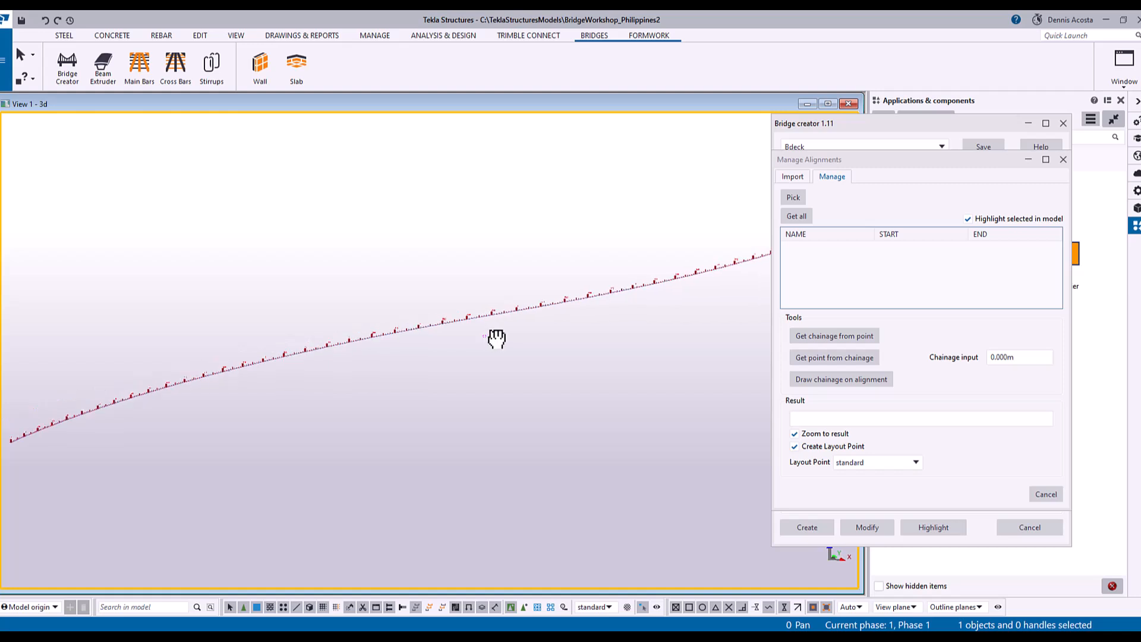
left_click_drag(958, 159, 644, 211)
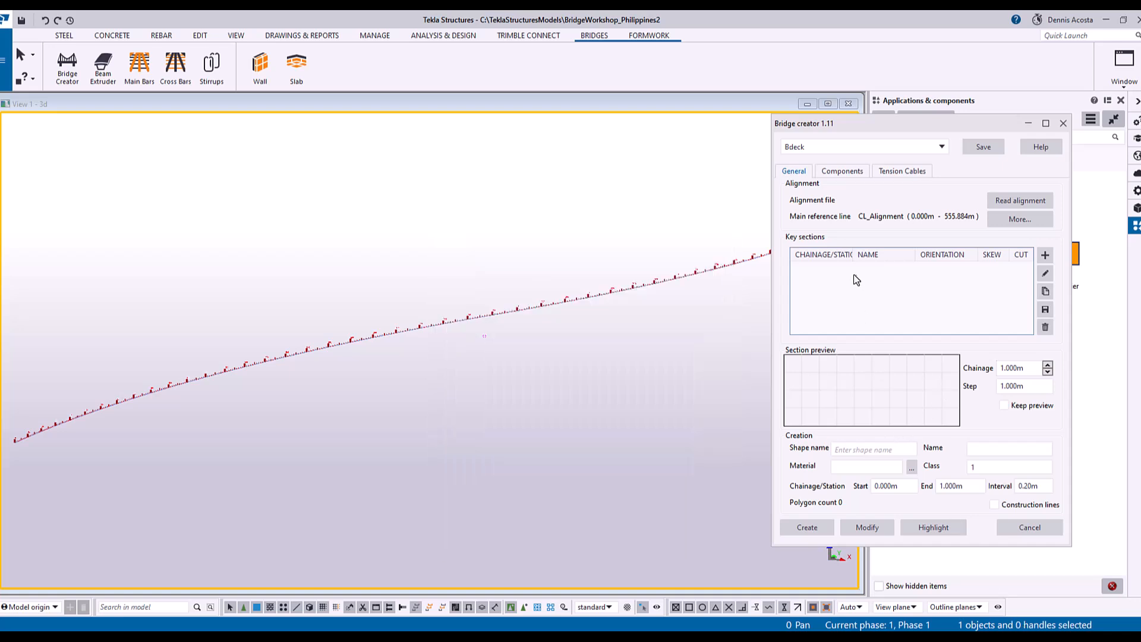
Step: Redraw the 3D view to clear the chainage marks from the alignment
scroll(351, 353, "down", 2)
right_click(408, 217)
scroll(428, 266, "down", 2)
right_click(415, 222)
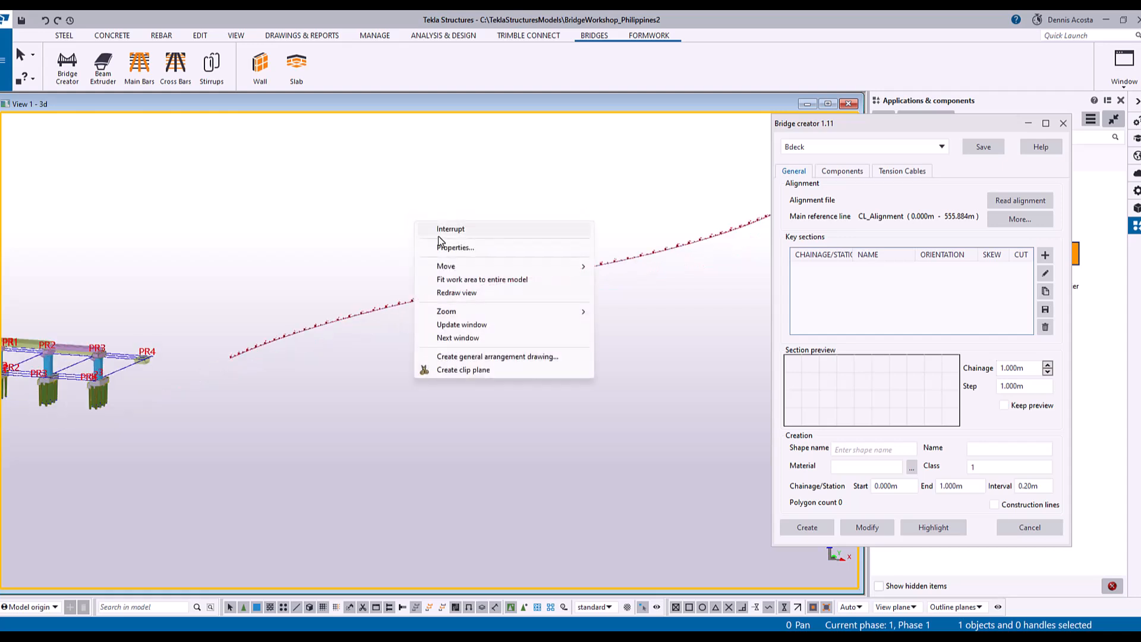
left_click(471, 293)
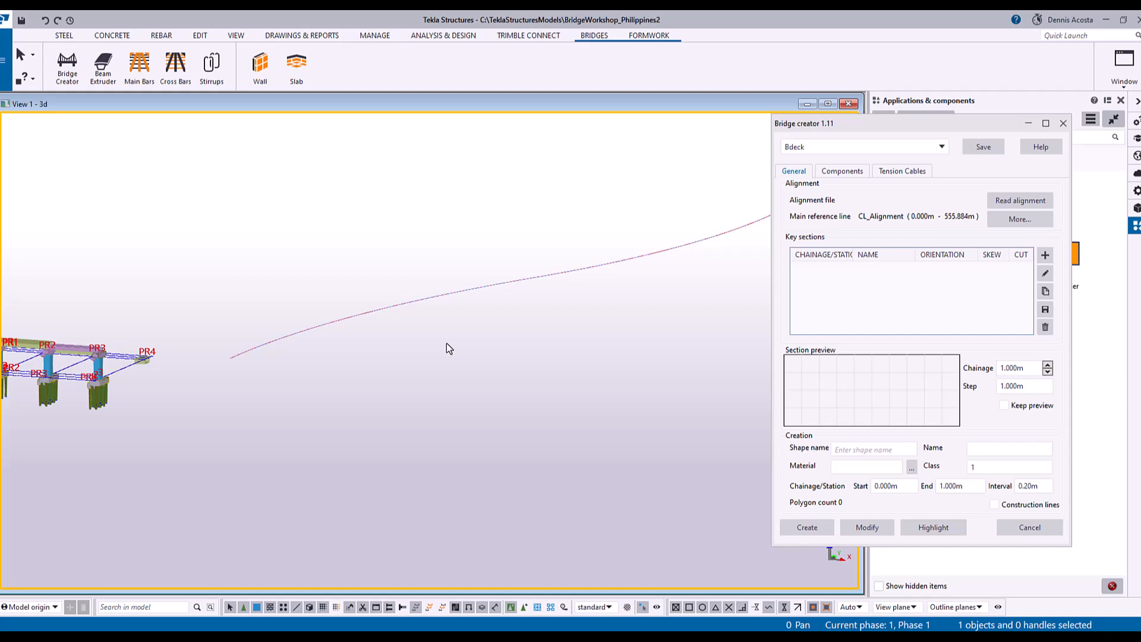
Step: Draw the chainage on the CL_Alignment reference line again with the alignment management tools
middle_click_drag(461, 350, 703, 353)
scroll(487, 335, "up", 5)
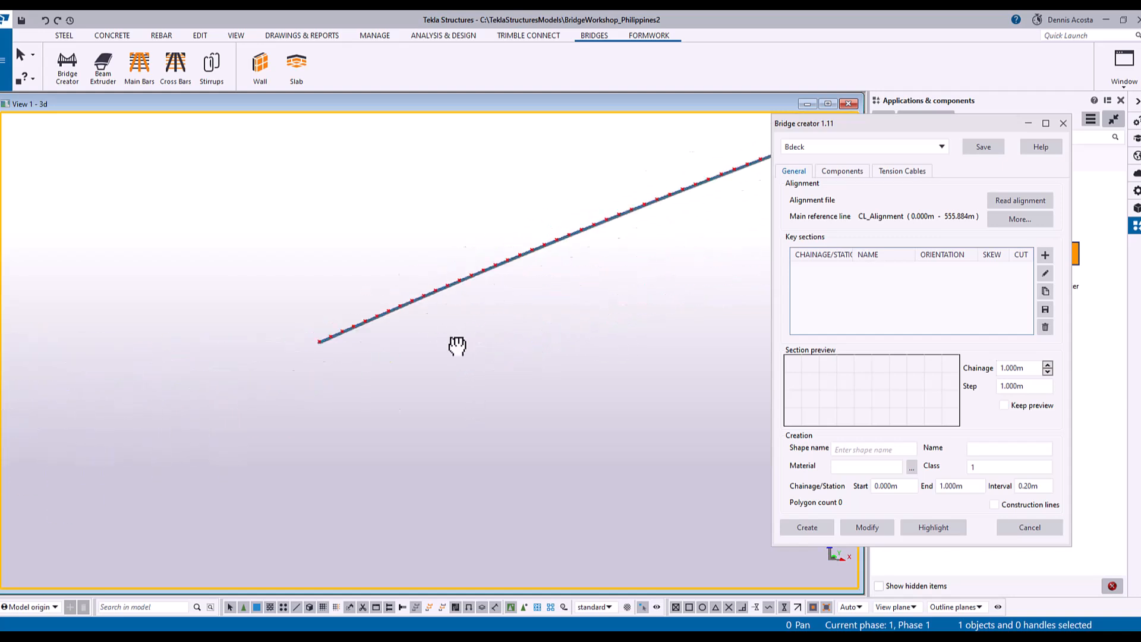
left_click(1017, 220)
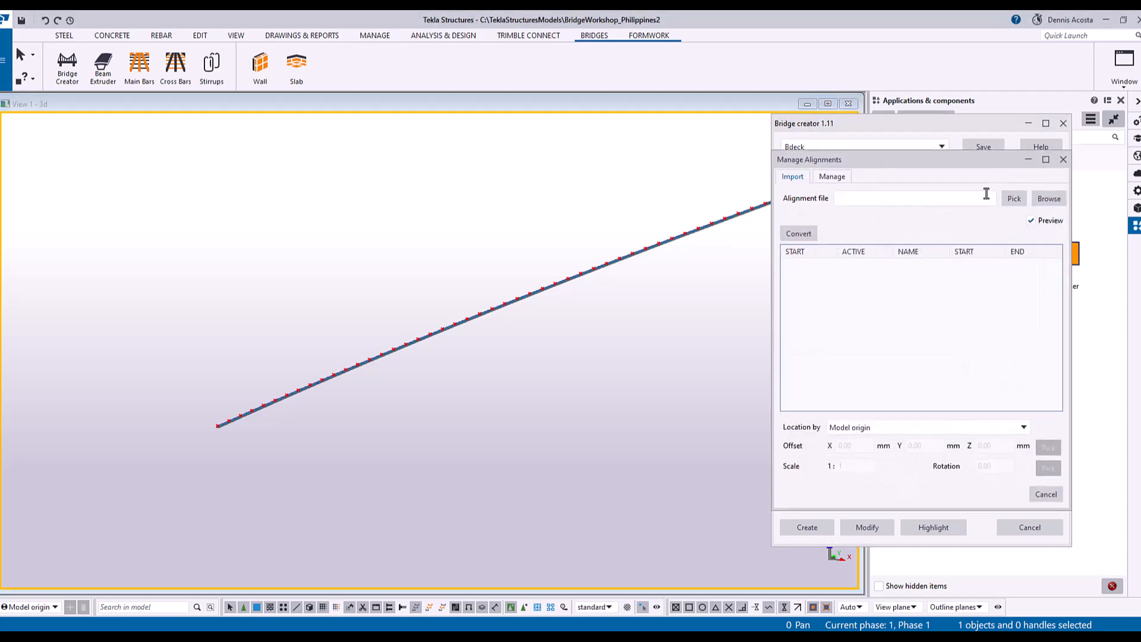
left_click(838, 175)
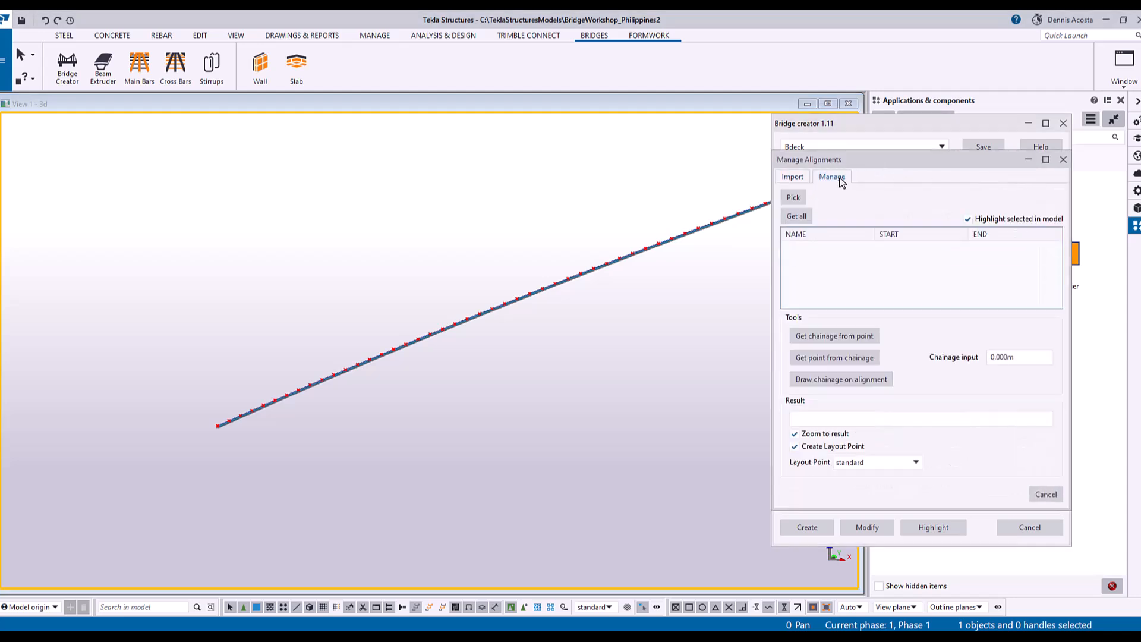
left_click(841, 385)
scroll(293, 404, "up", 2)
scroll(293, 401, "up", 3)
left_click(257, 320)
scroll(633, 377, "down", 2)
scroll(633, 376, "down", 2)
middle_click(660, 381)
Step: Close the alignment management dialog and save the Bridge Creator settings under Bdeck
middle_click_drag(660, 381, 373, 399)
scroll(373, 398, "down", 5)
middle_click_drag(522, 392, 321, 391)
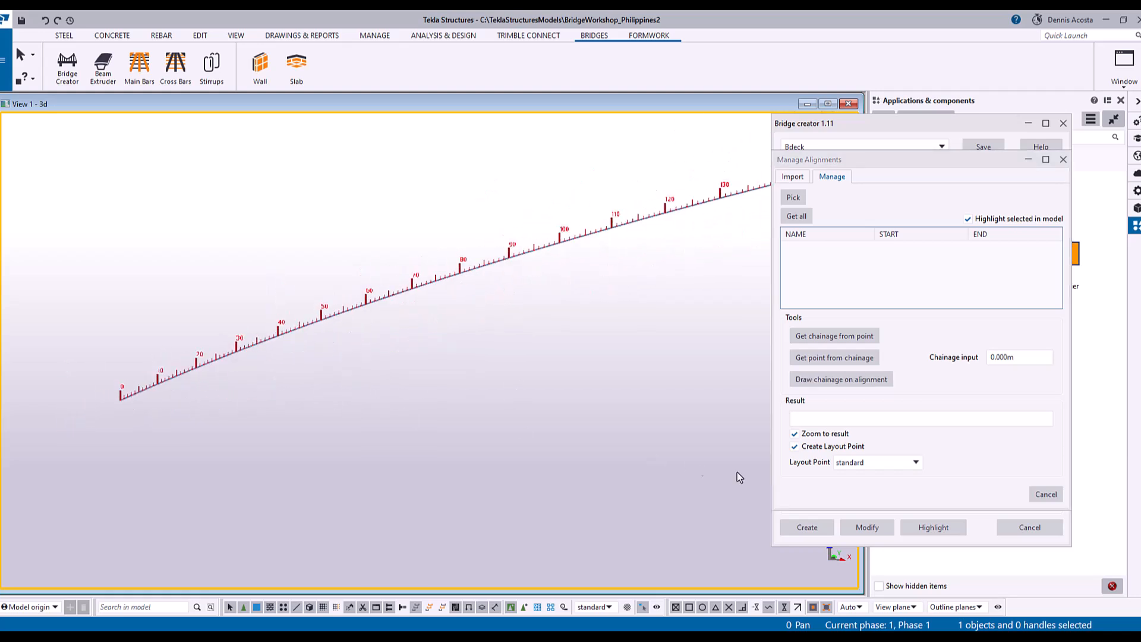
left_click(1063, 160)
left_click(988, 149)
Step: Examine the overall chainage course and the station marks close to the start of the alignment
middle_click_drag(530, 349, 260, 434)
scroll(260, 433, "down", 6)
middle_click_drag(419, 419, 433, 327, "ctrl")
scroll(384, 398, "up", 3)
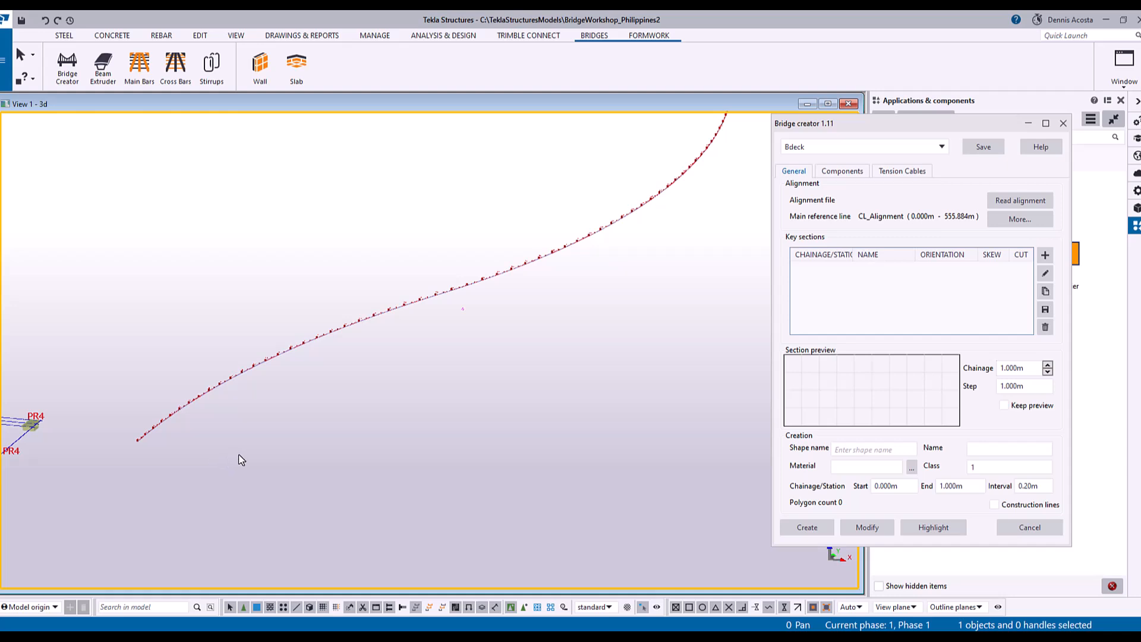
middle_click_drag(206, 456, 447, 413)
scroll(447, 415, "up", 5)
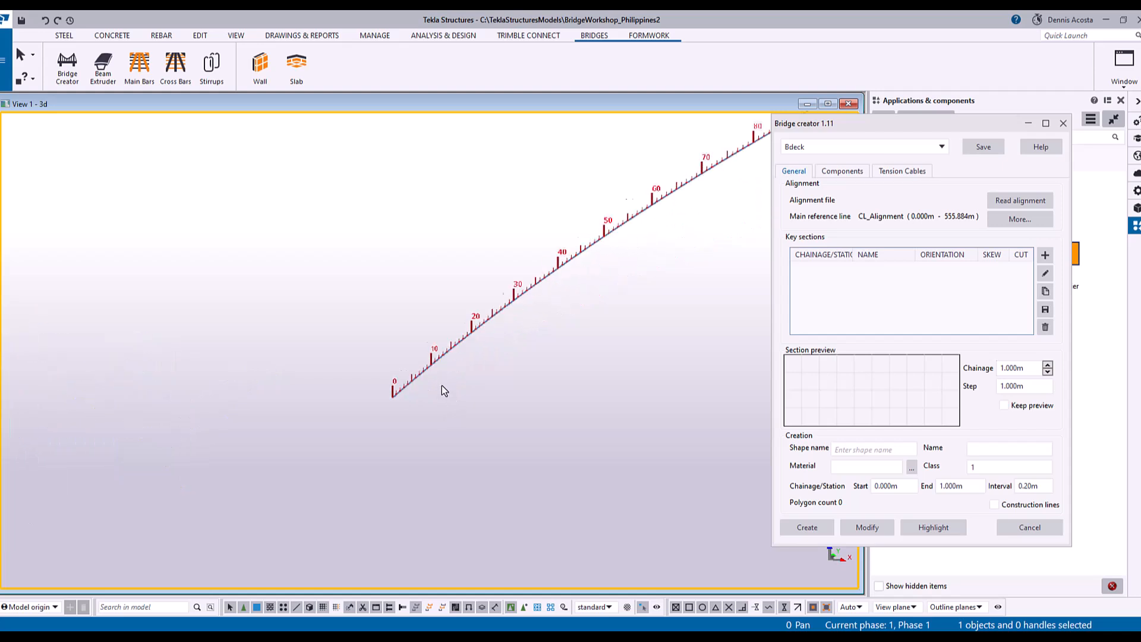
mouse_move(439, 375)
middle_mouse_down()
mouse_move(367, 339)
mouse_move(453, 402)
middle_mouse_up()
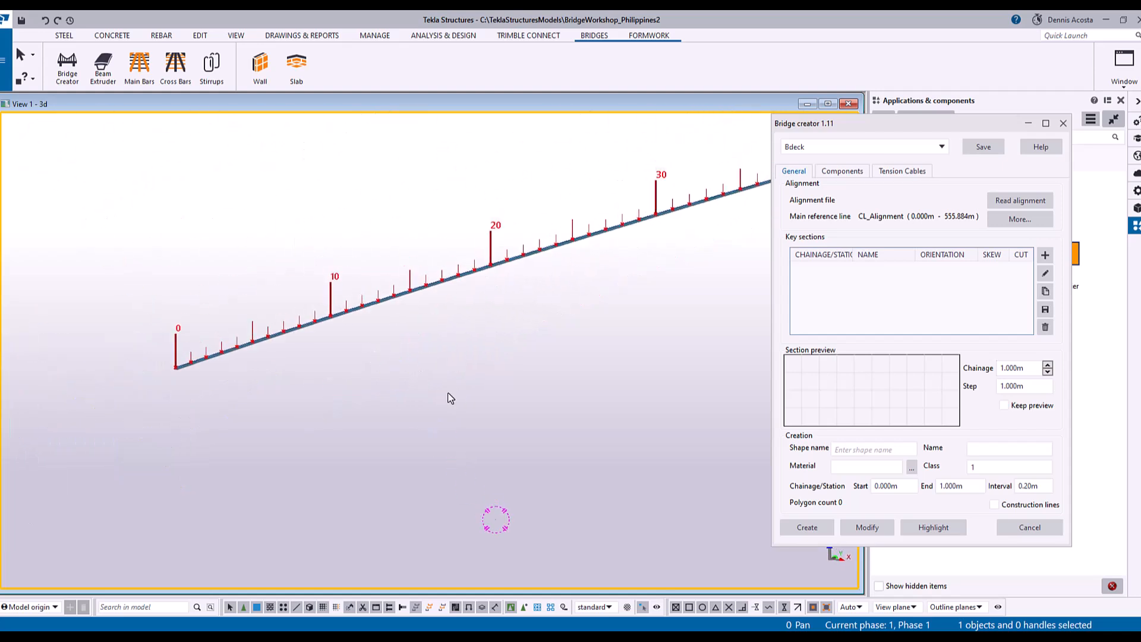
middle_click_drag(436, 355, 454, 363)
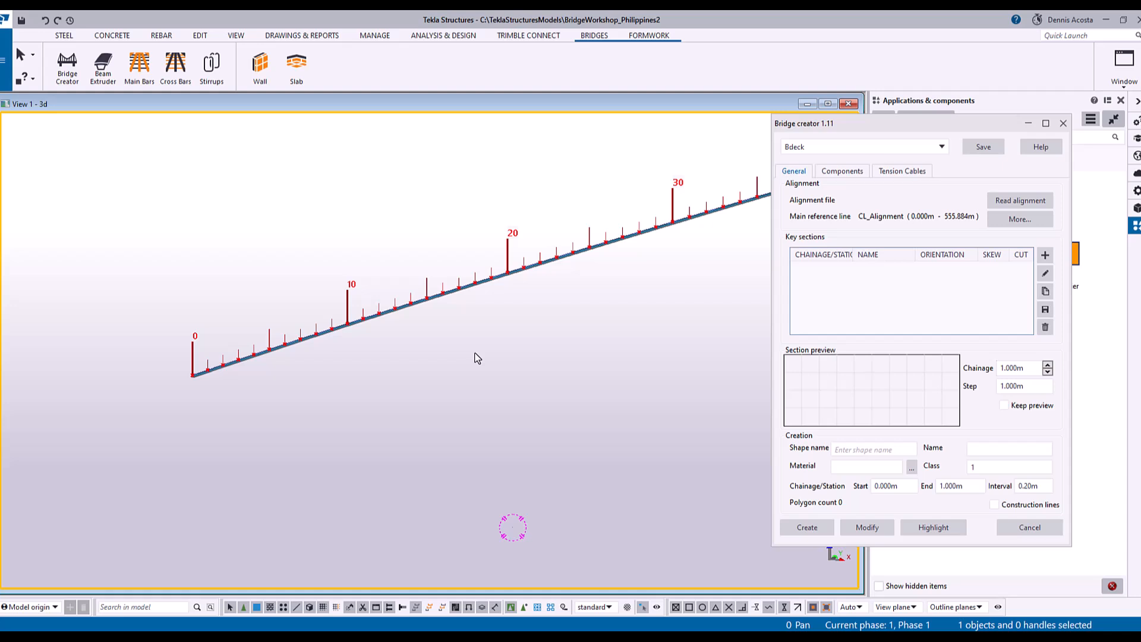
middle_click_drag(509, 324, 436, 346)
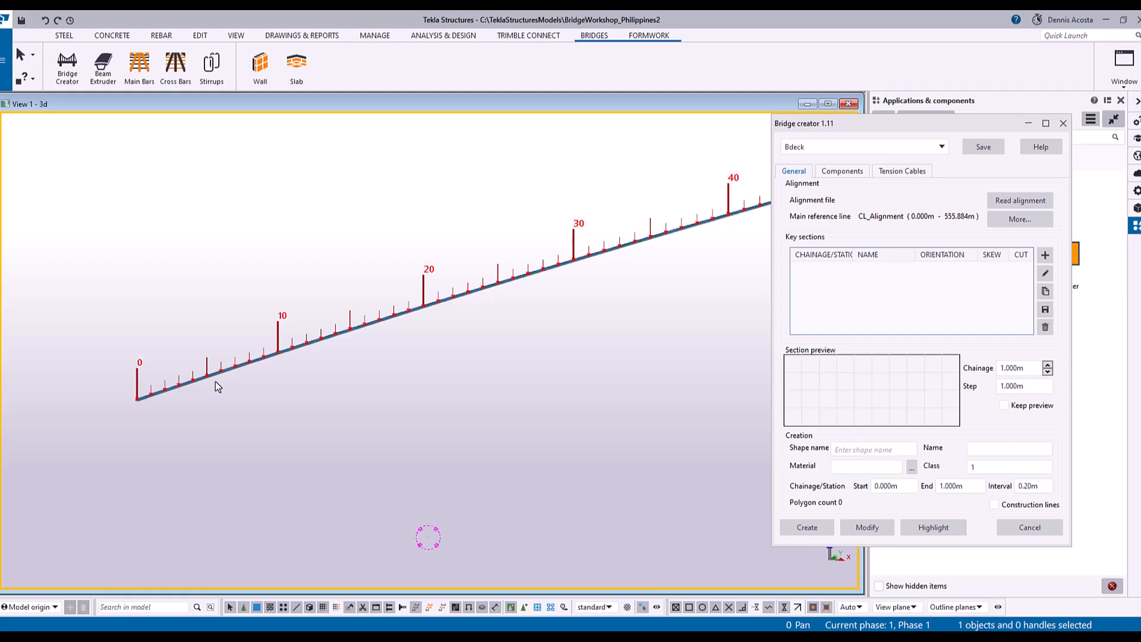
scroll(186, 324, "up", 6)
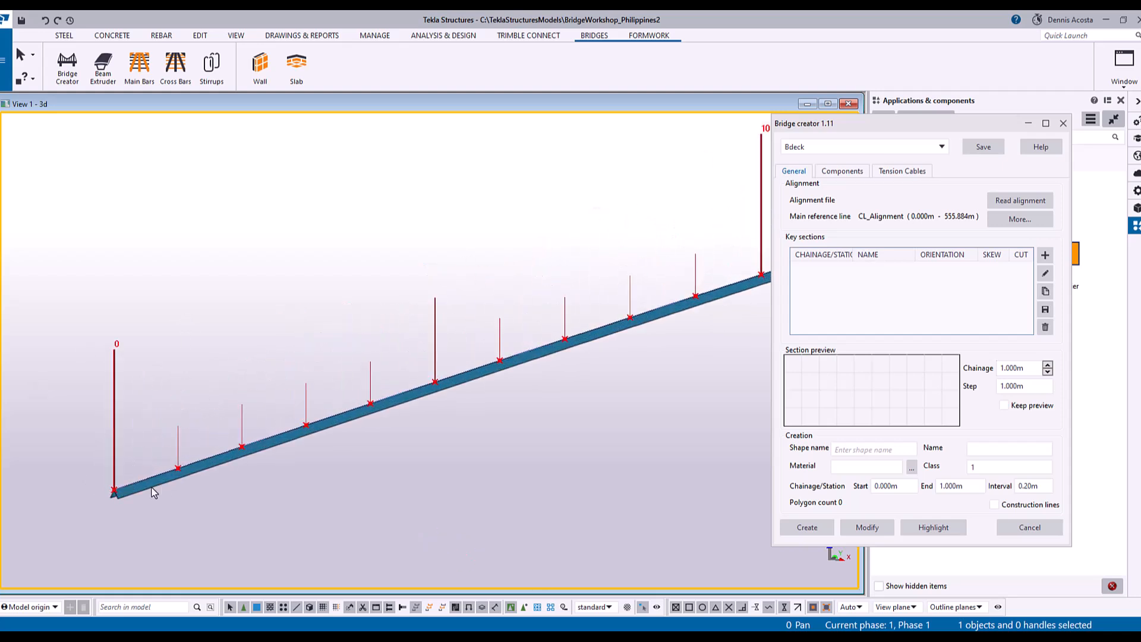
scroll(307, 447, "down", 4)
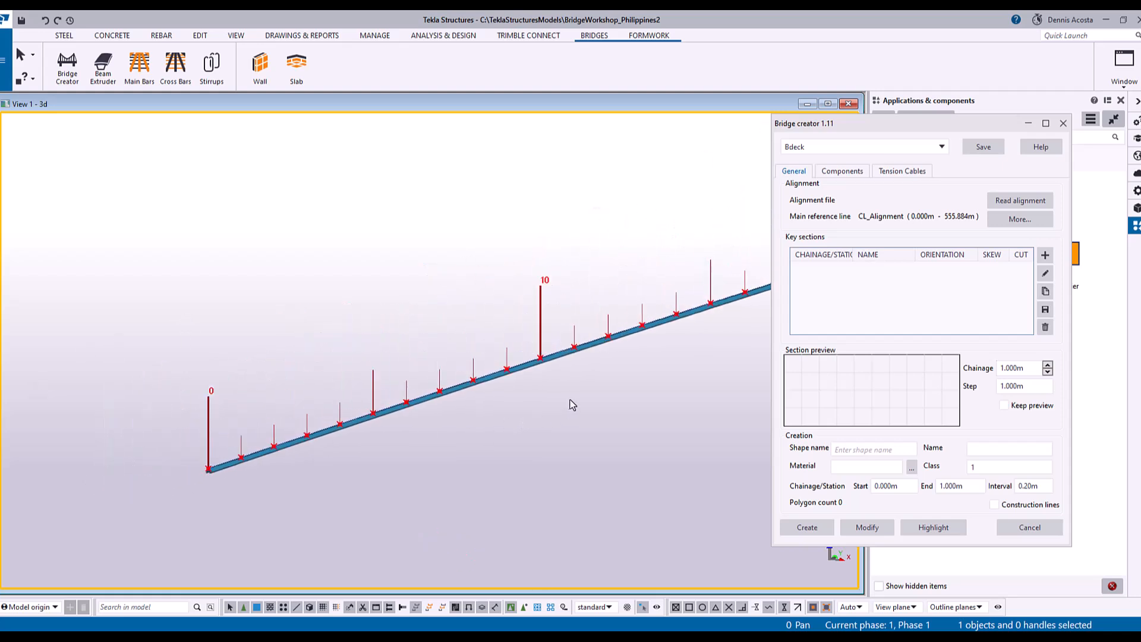
scroll(567, 405, "down", 5)
middle_click_drag(612, 400, 487, 359)
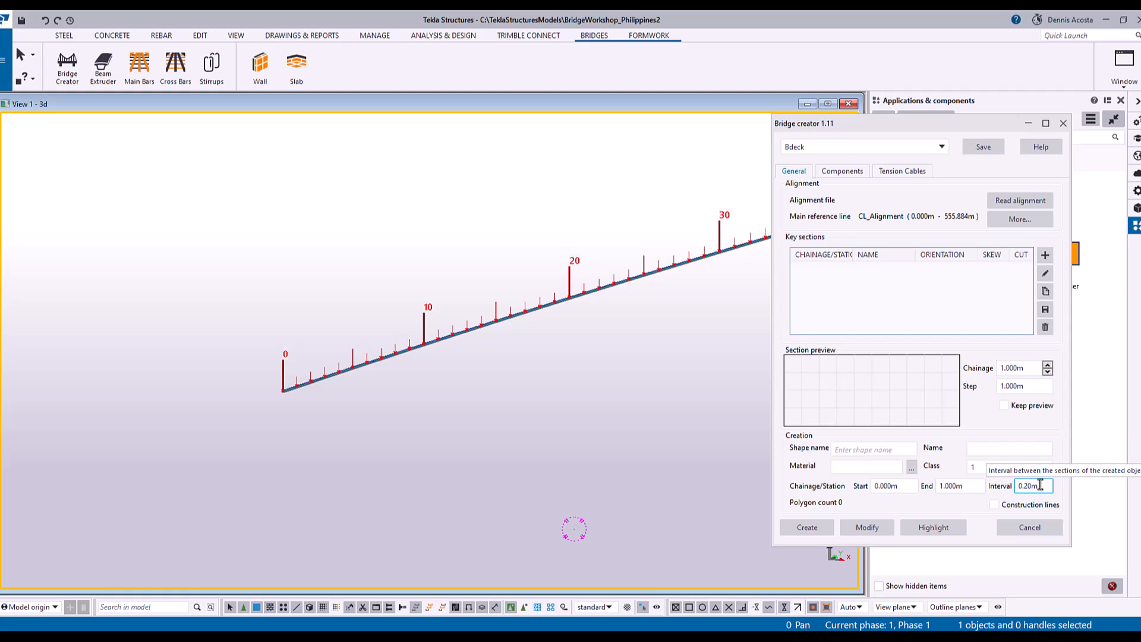
Step: Examine the chainage marks over the middle and far parts of the S-shaped alignment
middle_click_drag(573, 331, 303, 388)
scroll(303, 388, "down", 3)
scroll(306, 387, "down", 2)
middle_click_drag(412, 381, 148, 360, "ctrl")
middle_click_drag(350, 356, 415, 387)
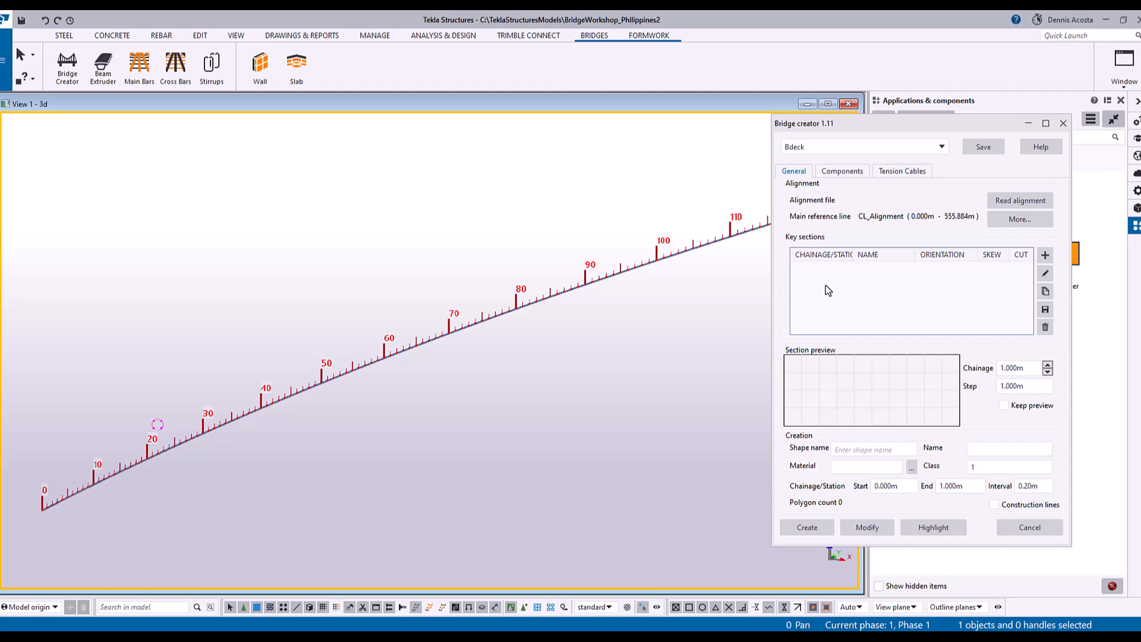
mouse_move(362, 383)
middle_mouse_down("ctrl")
mouse_move(440, 390)
mouse_move(525, 370)
mouse_move(326, 375)
mouse_move(421, 341)
middle_mouse_up("ctrl")
middle_click_drag(589, 327, 416, 321, "ctrl")
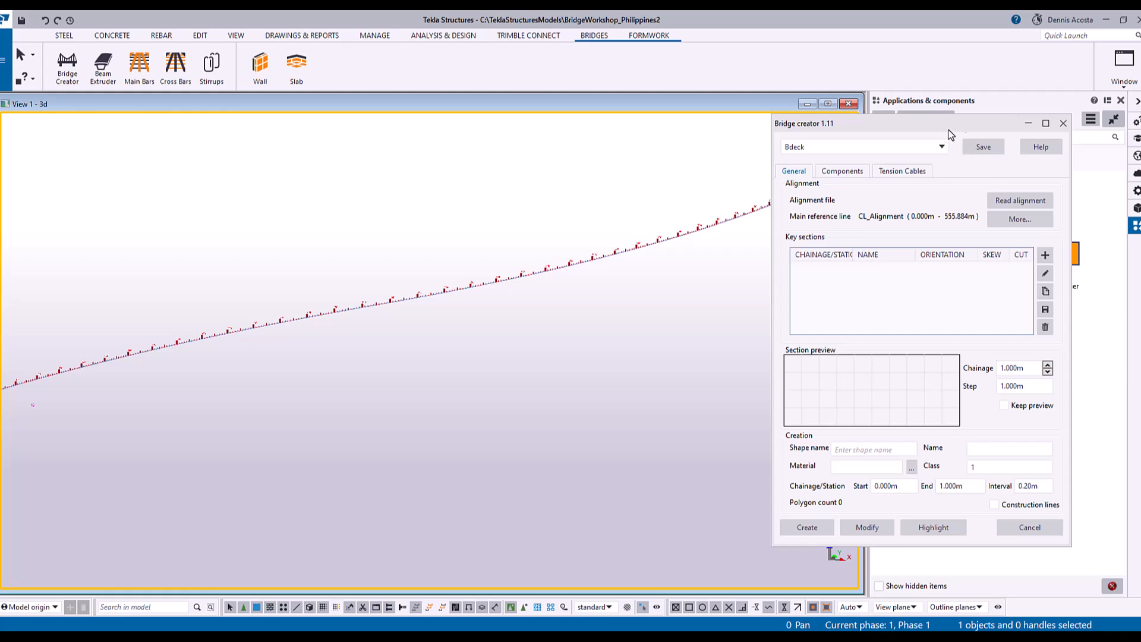
mouse_move(1005, 125)
left_mouse_down()
mouse_move(979, 125)
mouse_move(994, 129)
left_mouse_up()
middle_click_drag(654, 315, 580, 315)
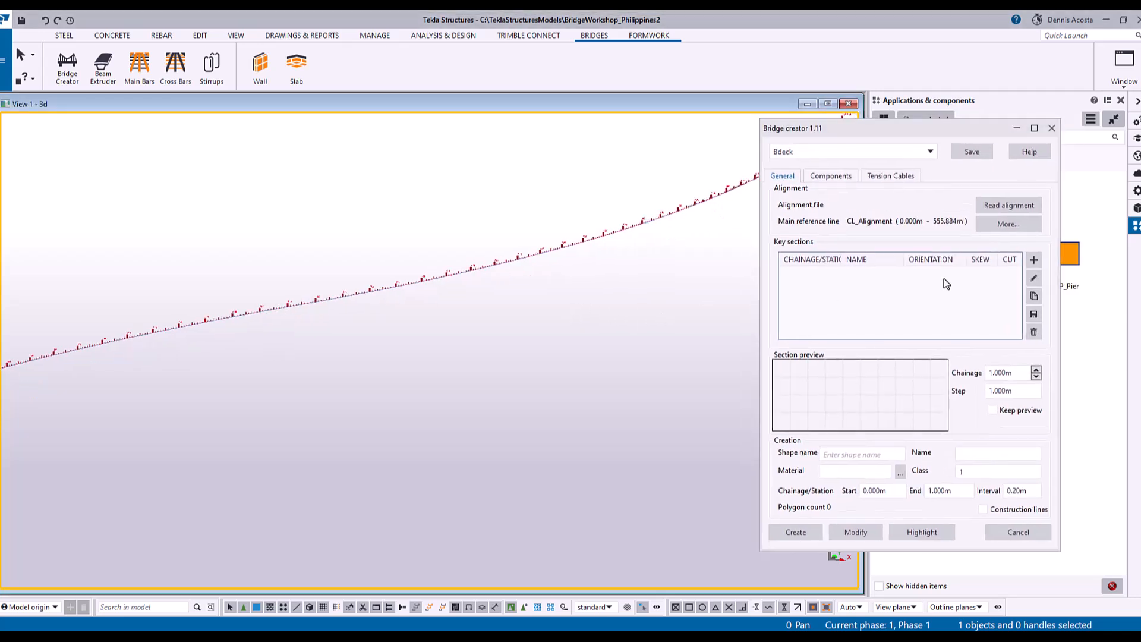
Step: Start adding a key section, select the Empty section in the cross section library, and save the library settings as bdeck
left_click(1034, 262)
left_click_drag(925, 234, 860, 261)
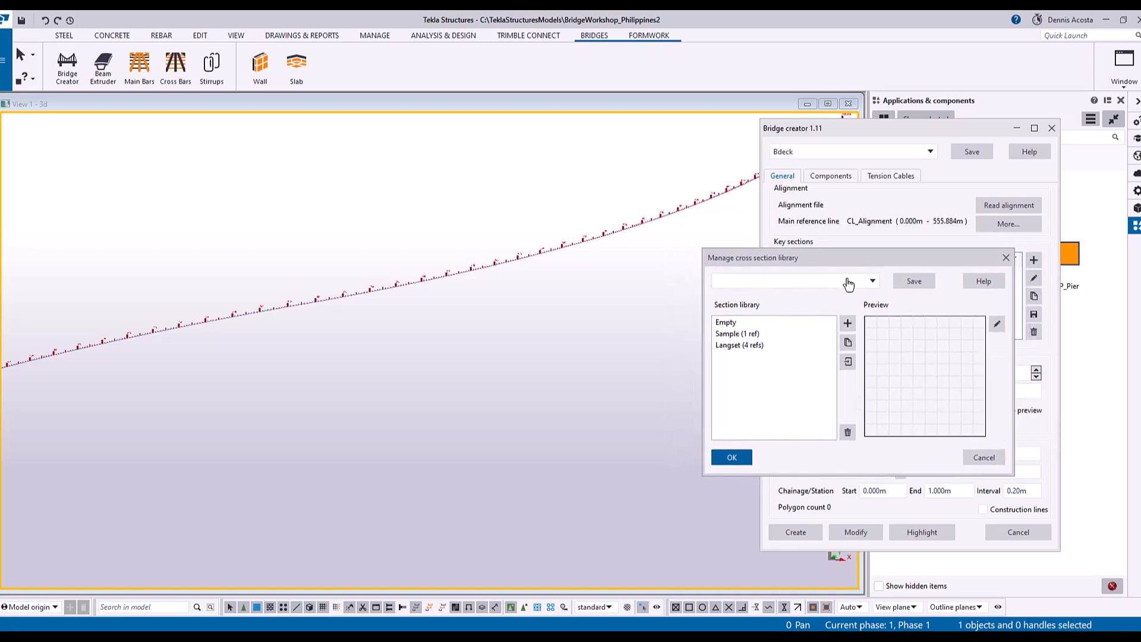
left_click(754, 324)
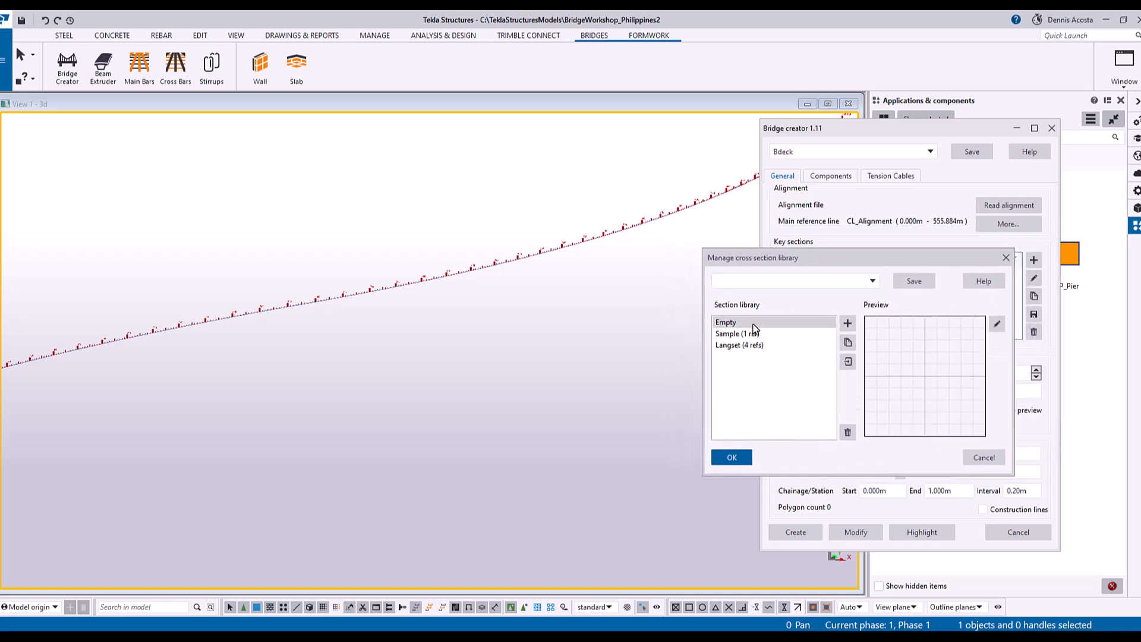
left_click(755, 282)
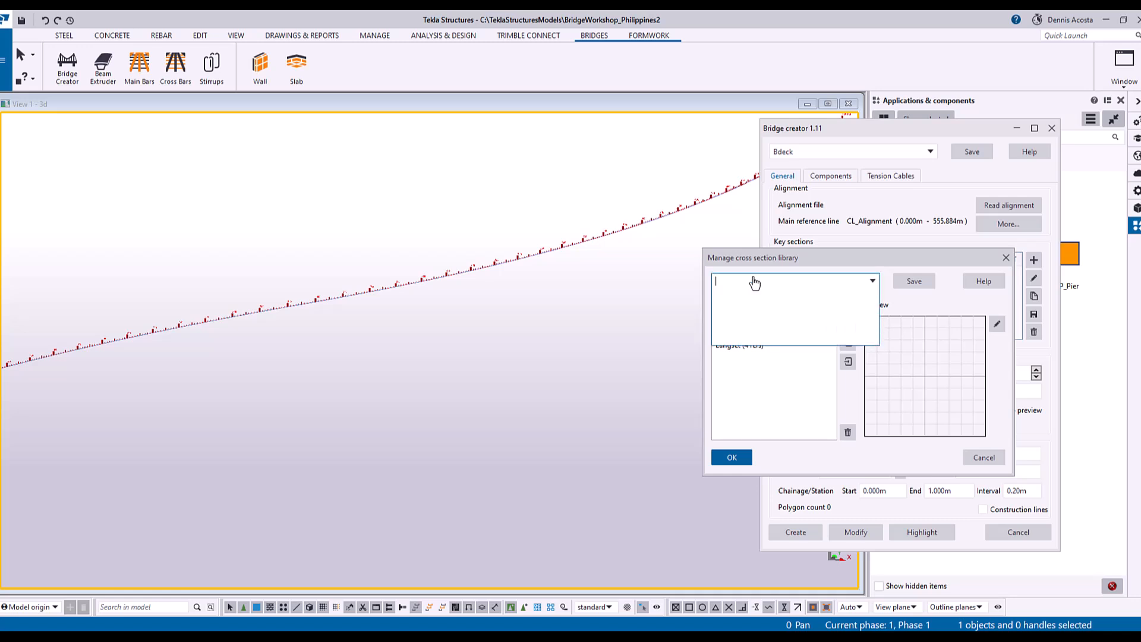
type("bdeck")
left_click(920, 282)
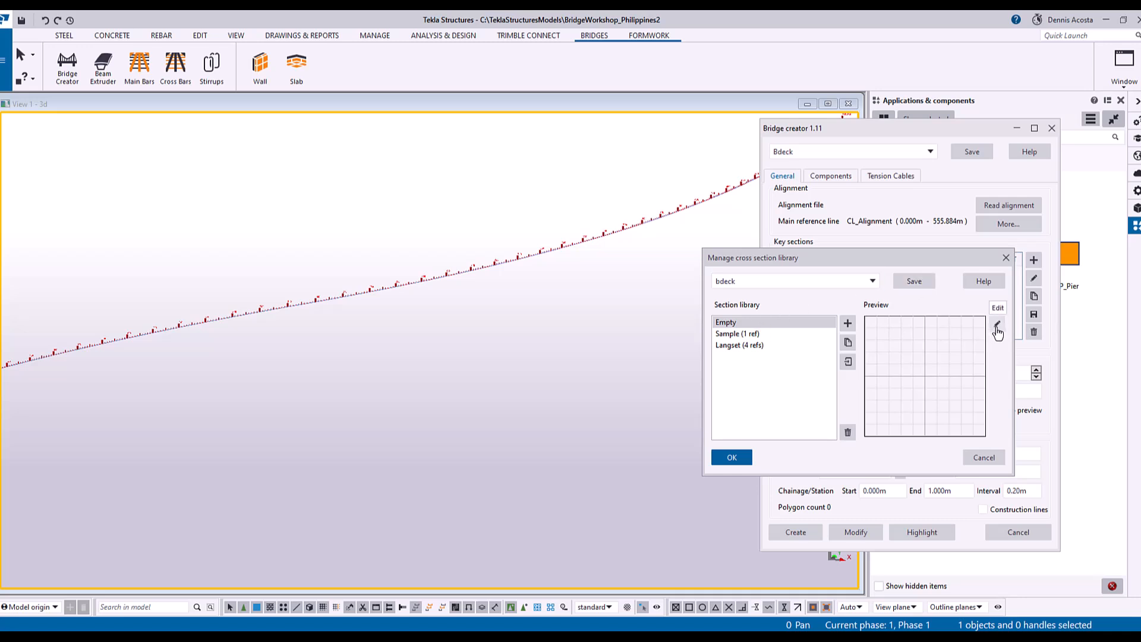
Step: Open the Empty cross section for editing and link its alignment proxy point to the CL_Alignment reference line
left_click(997, 326)
left_click_drag(743, 121, 366, 104)
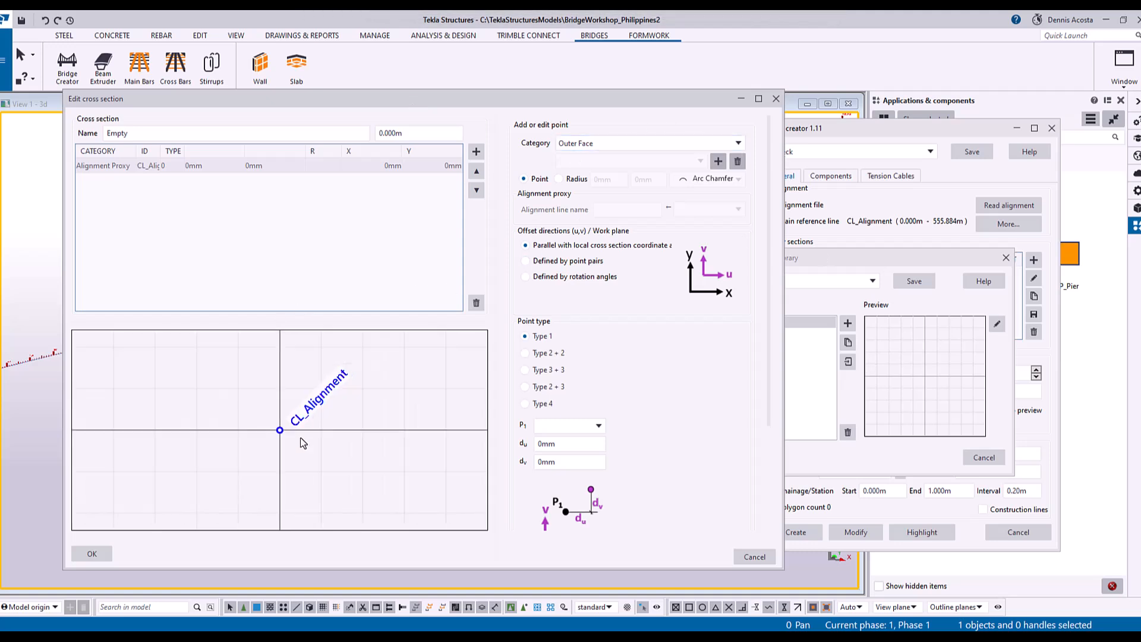
left_click(108, 167)
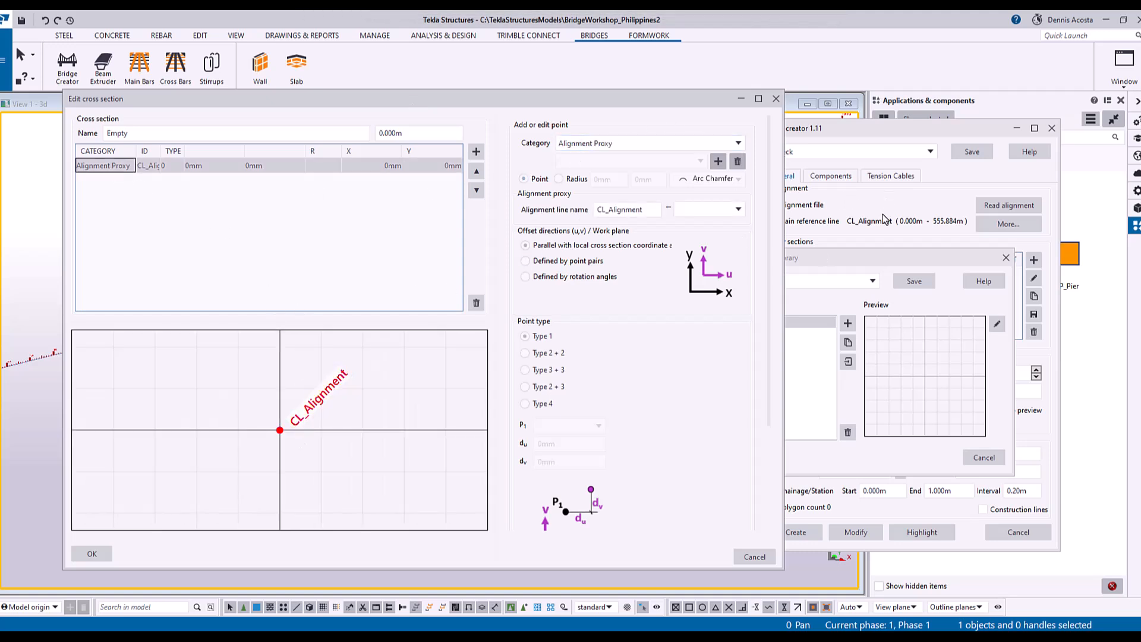
left_click(738, 209)
left_click(716, 224)
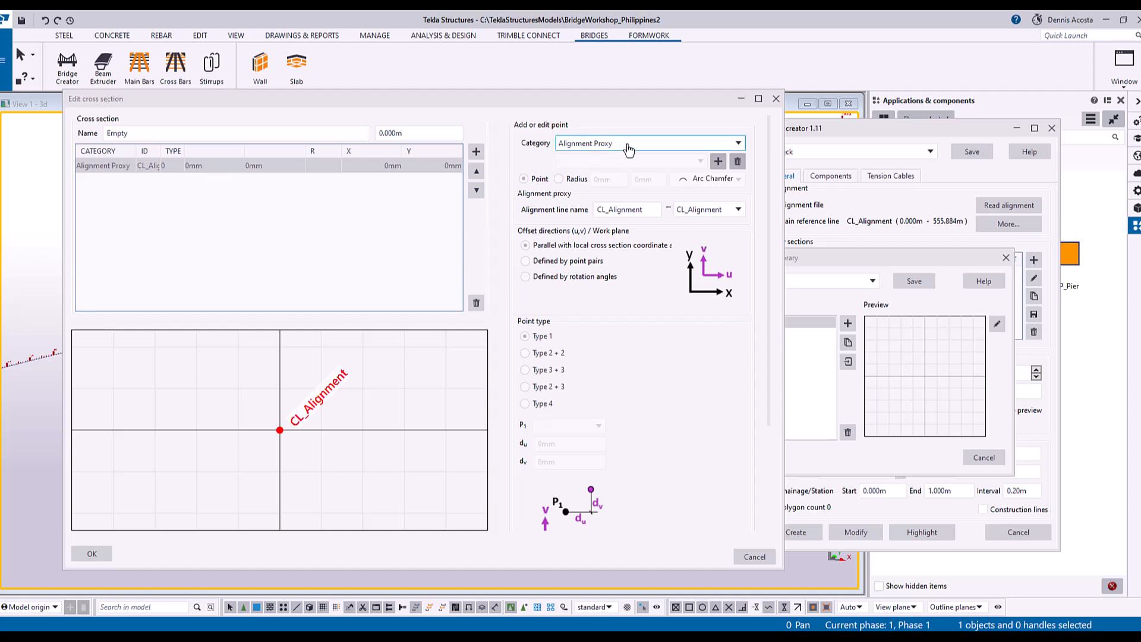
Step: Add an Outer Face point referenced to CL_Alignment with du and dv offsets of 0 mm
left_click(673, 148)
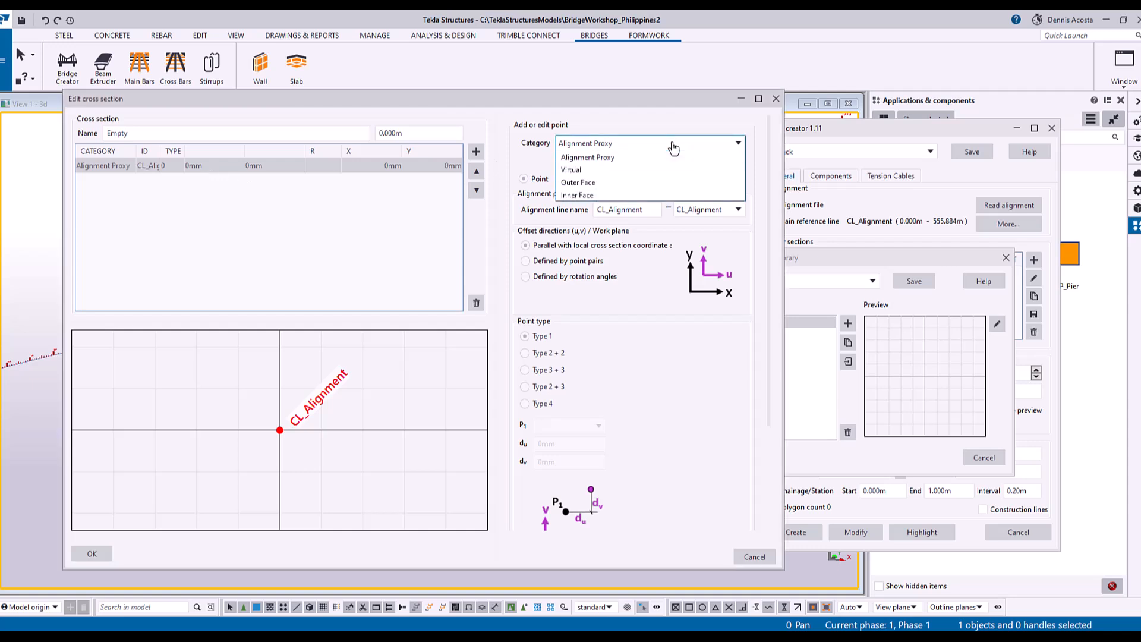
left_click(598, 183)
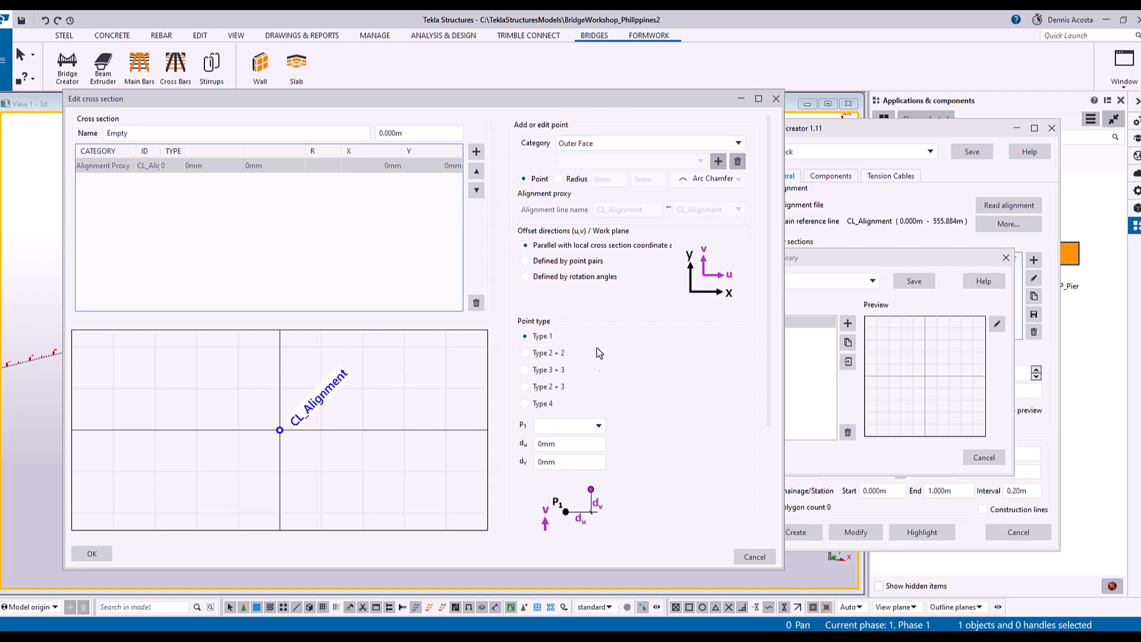
left_click(591, 426)
left_click(570, 440)
left_click(553, 462)
left_click(476, 151)
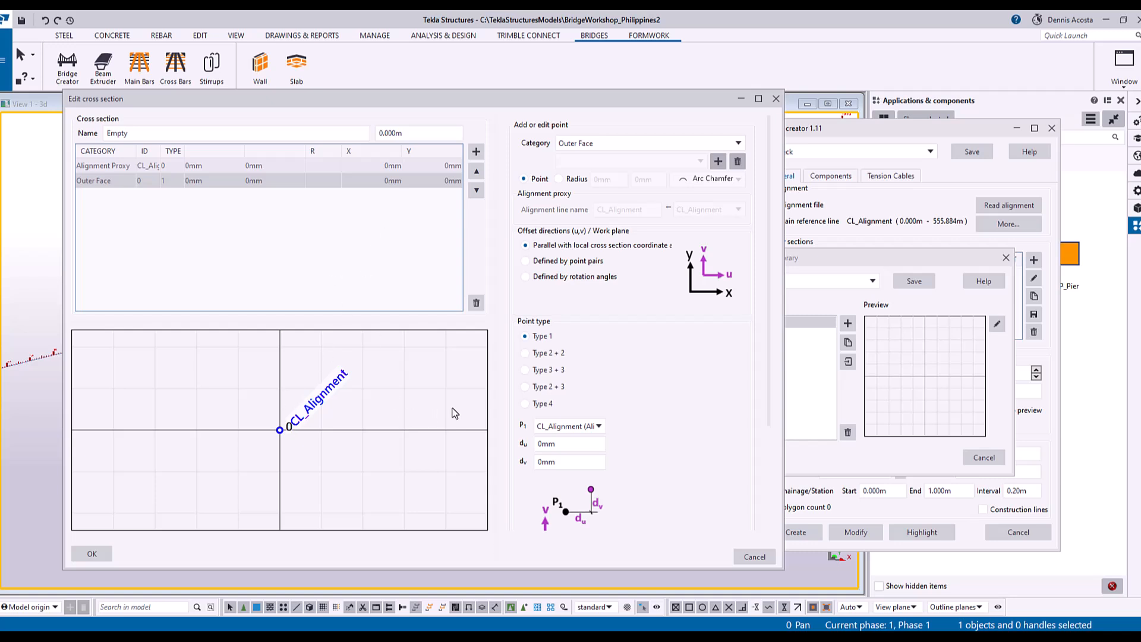
Step: Add an Outer Face point offset from point 0 by du 9000 mm and dv 0 mm
left_click(599, 428)
left_click(578, 453)
double_click(553, 450)
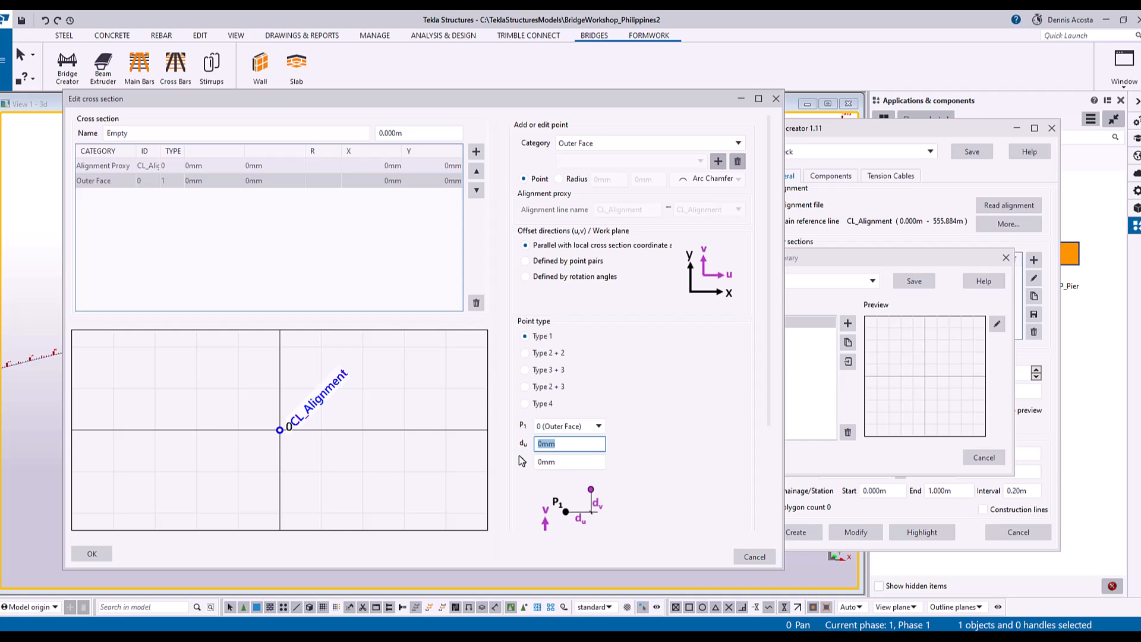
type("902")
type("000")
left_click(554, 465)
left_click(476, 152)
scroll(348, 409, "down", 8)
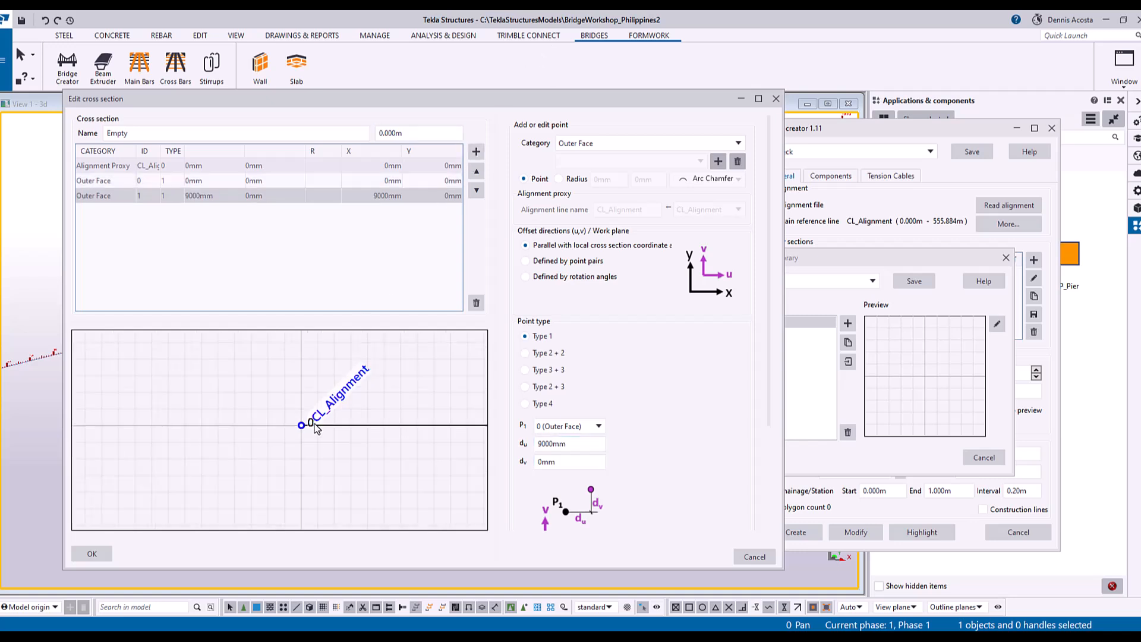
scroll(387, 426, "up", 3)
scroll(409, 430, "up", 3)
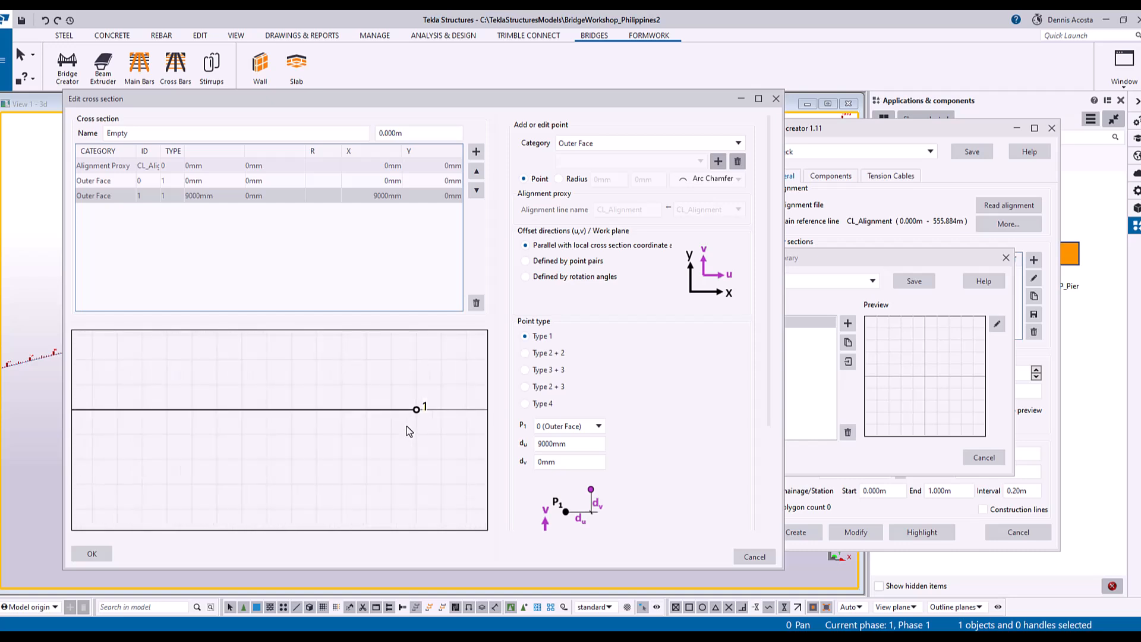
scroll(408, 428, "down", 1)
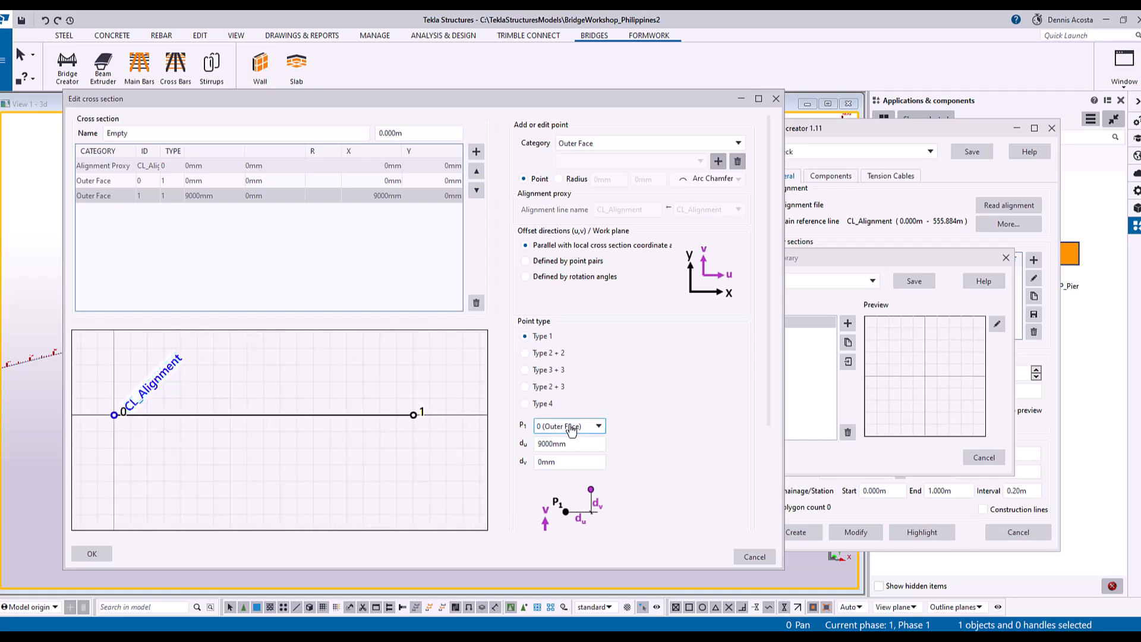
Step: Add an Outer Face point offset from point 1 by du 0 mm and dv -250 mm
left_click(594, 427)
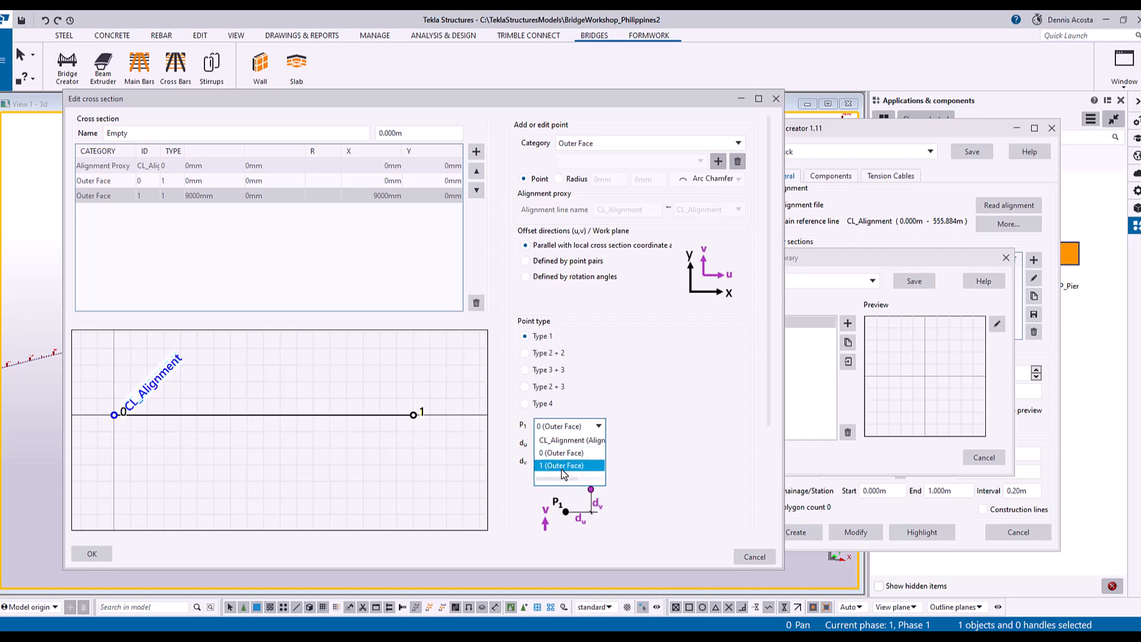
left_click(563, 467)
double_click(580, 446)
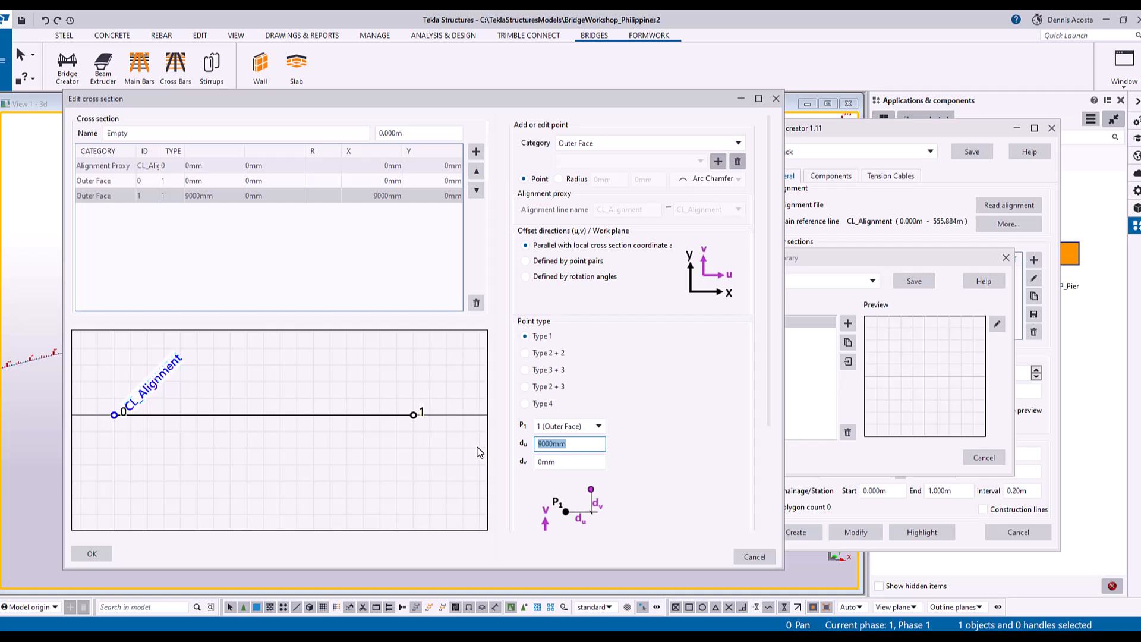
type("0")
double_click(573, 462)
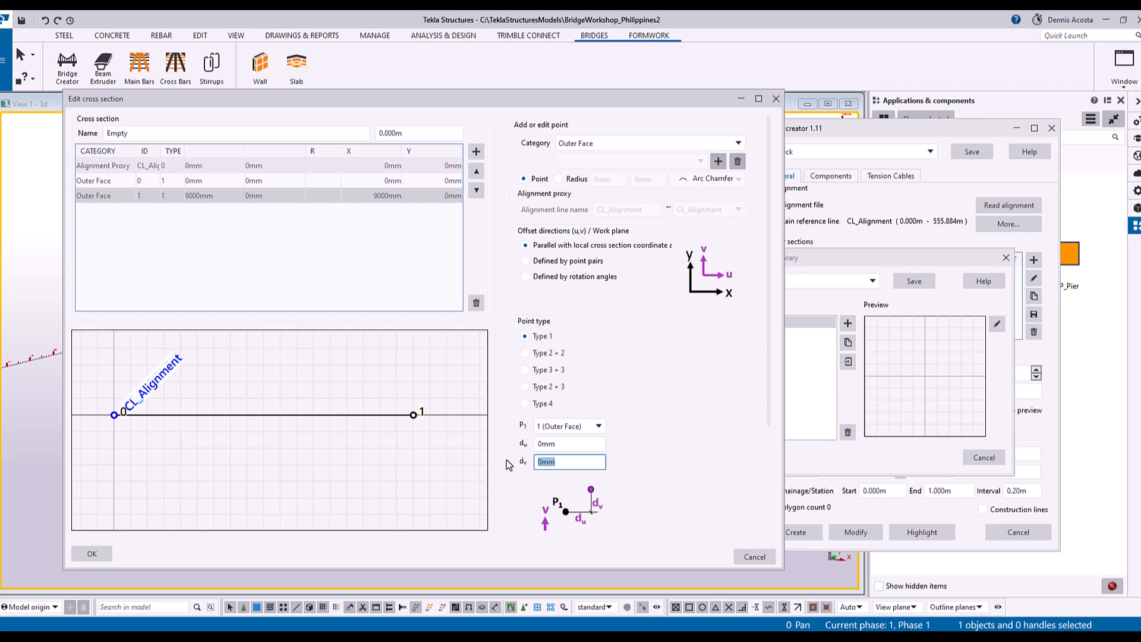
type("-25")
left_click(476, 152)
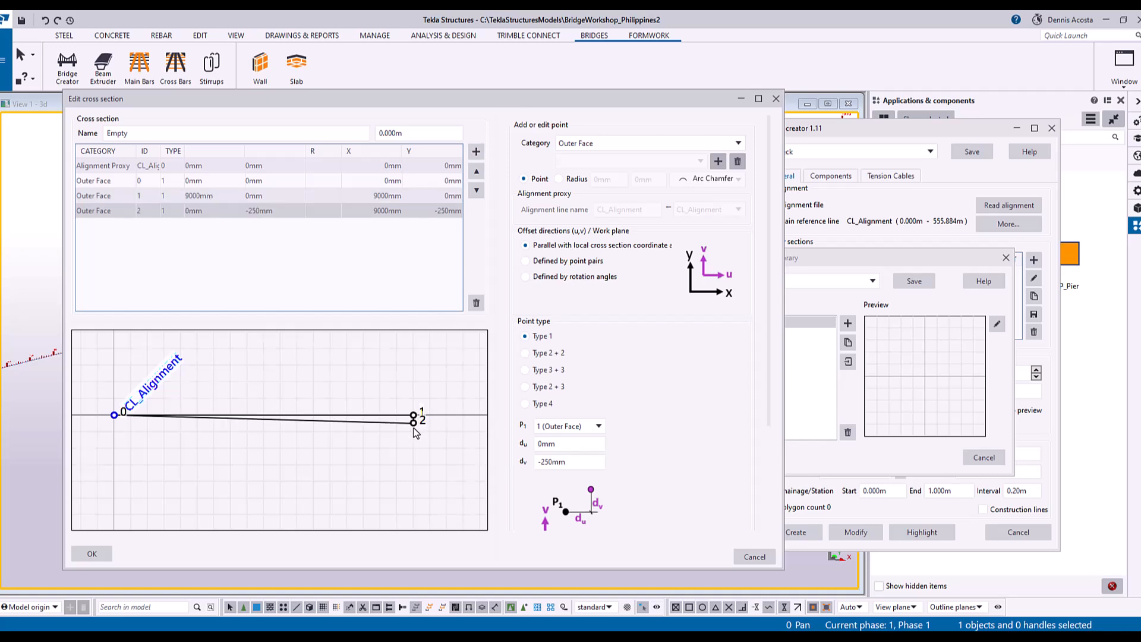
scroll(415, 416, "up", 3)
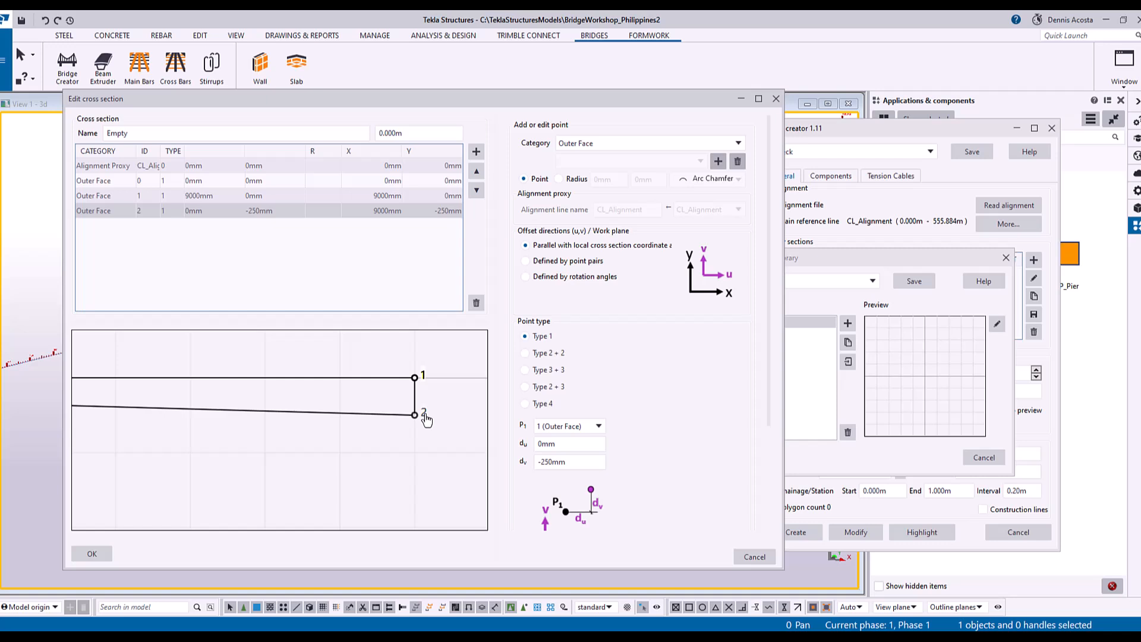
Step: Add an Outer Face point offset from point 2 by du -3000 mm and dv -200 mm
left_click(596, 431)
left_click(565, 479)
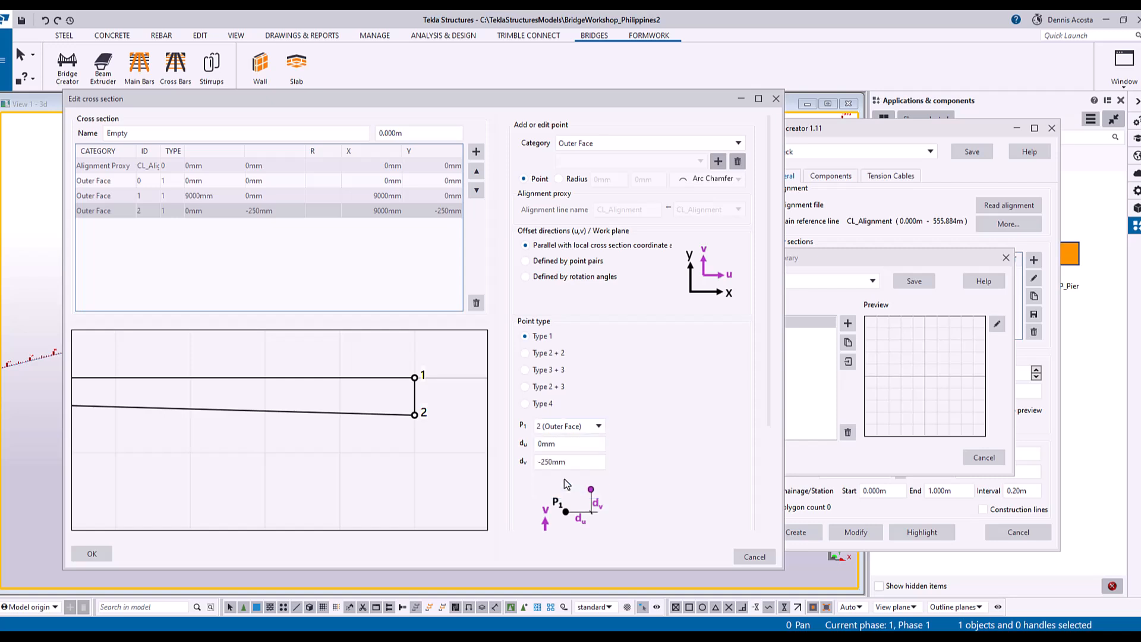
double_click(575, 444)
type("-3000")
type("000")
key("BackSpace")
key("BackSpace")
key("BackSpace")
left_click(546, 462)
double_click(546, 462)
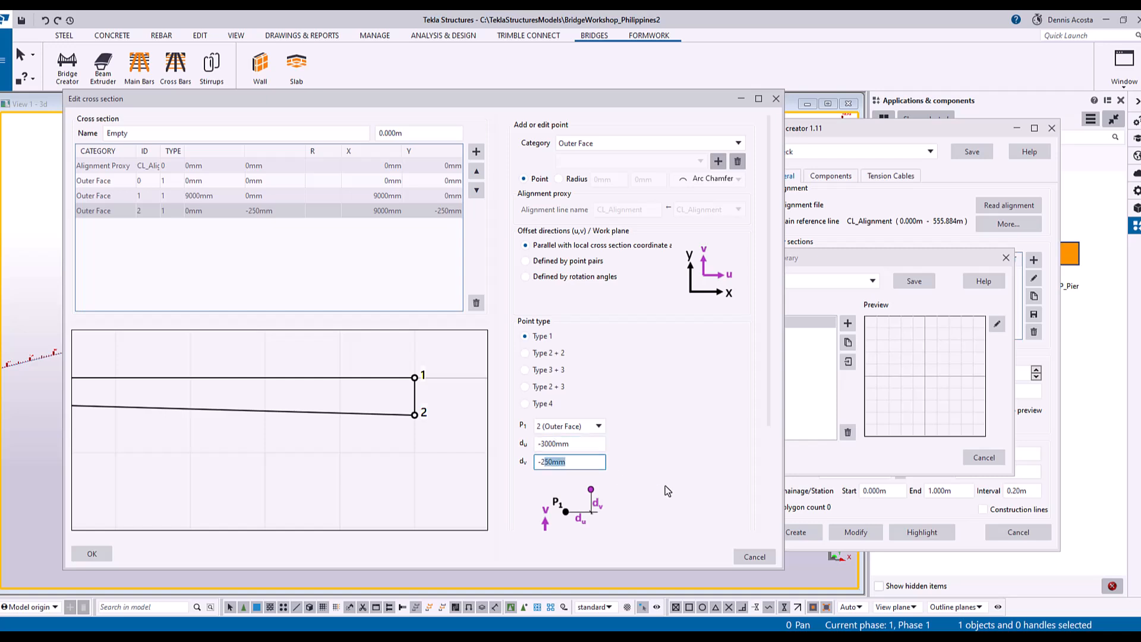
type("-200")
left_click(476, 151)
scroll(315, 401, "up", 4)
scroll(350, 398, "down", 1)
scroll(443, 390, "up", 2)
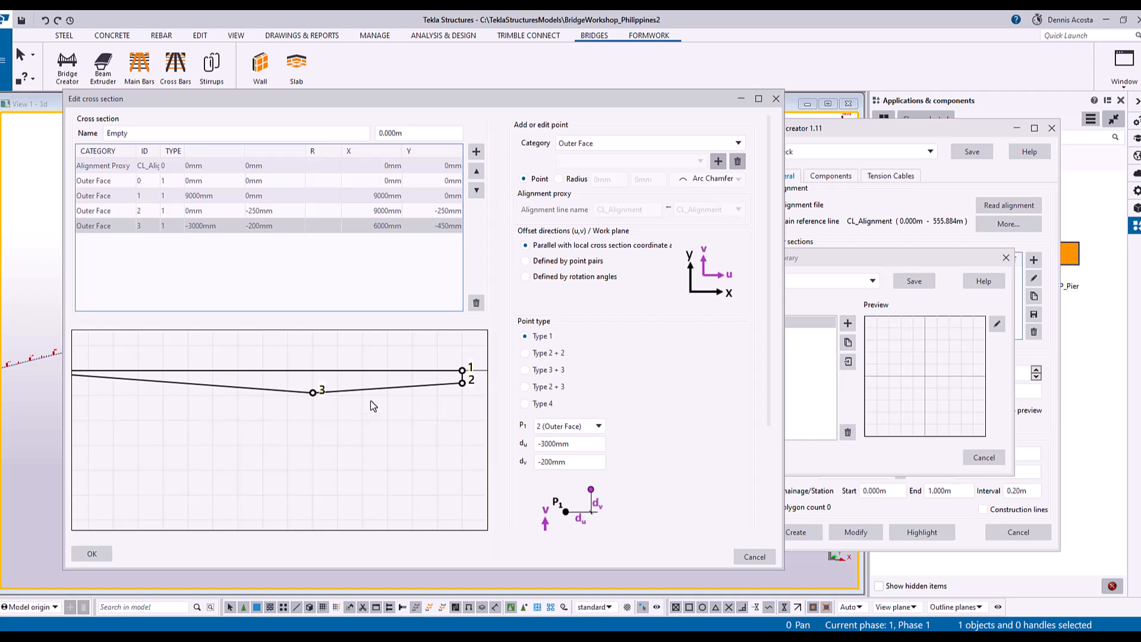
Step: Add an Outer Face point offset from point 3 by du -1000 mm and dv -3000 mm
left_click(599, 426)
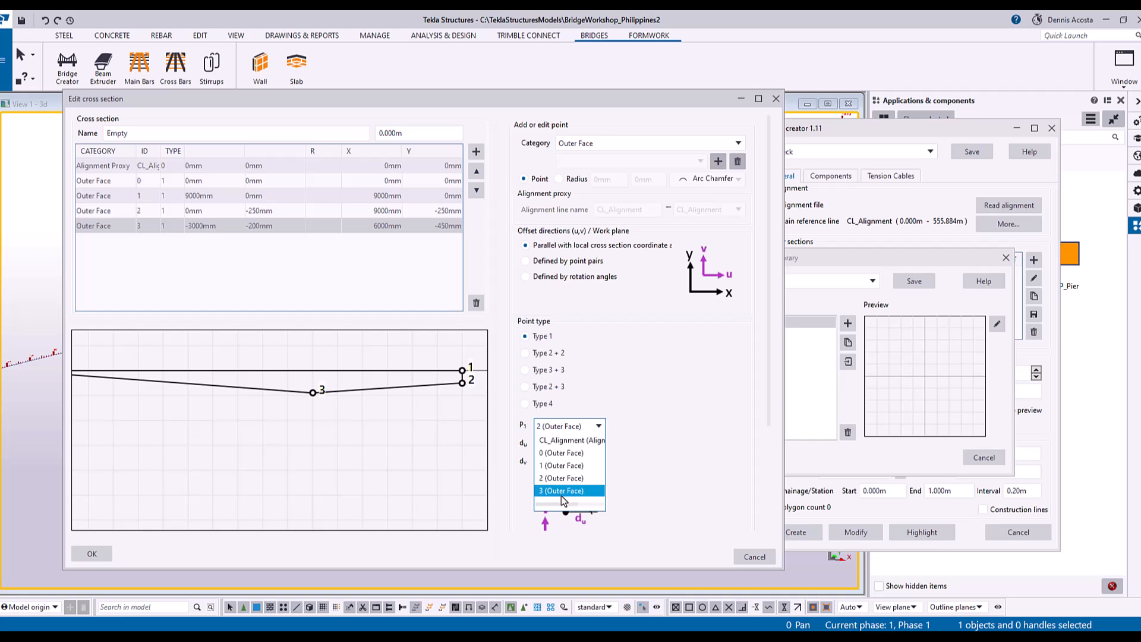
left_click(561, 492)
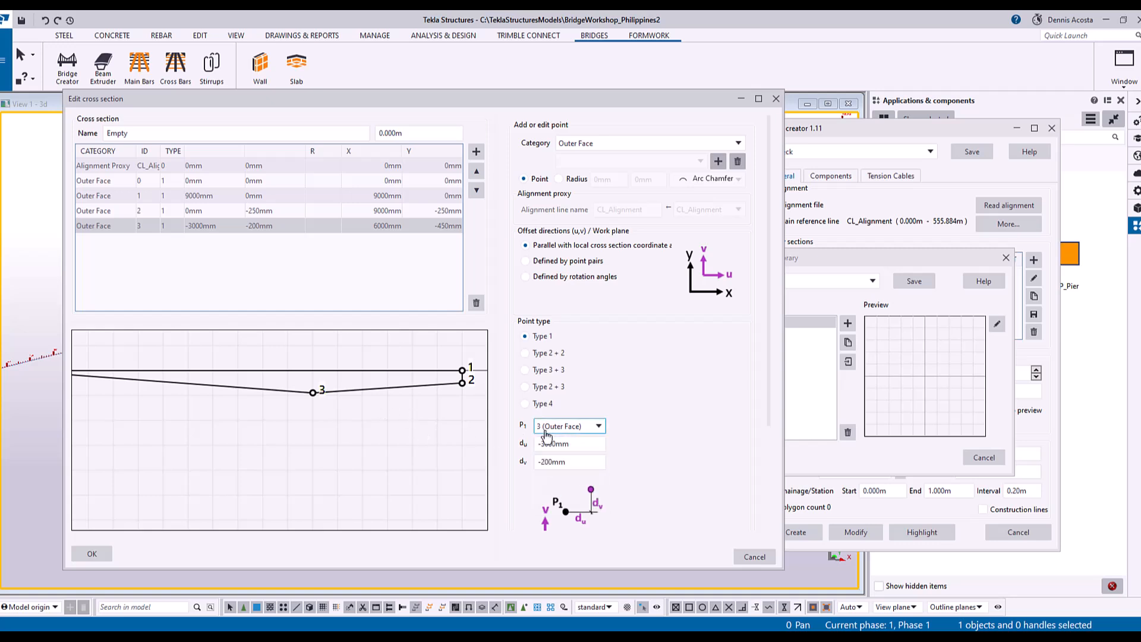
double_click(586, 445)
type("-1000")
left_click(583, 461)
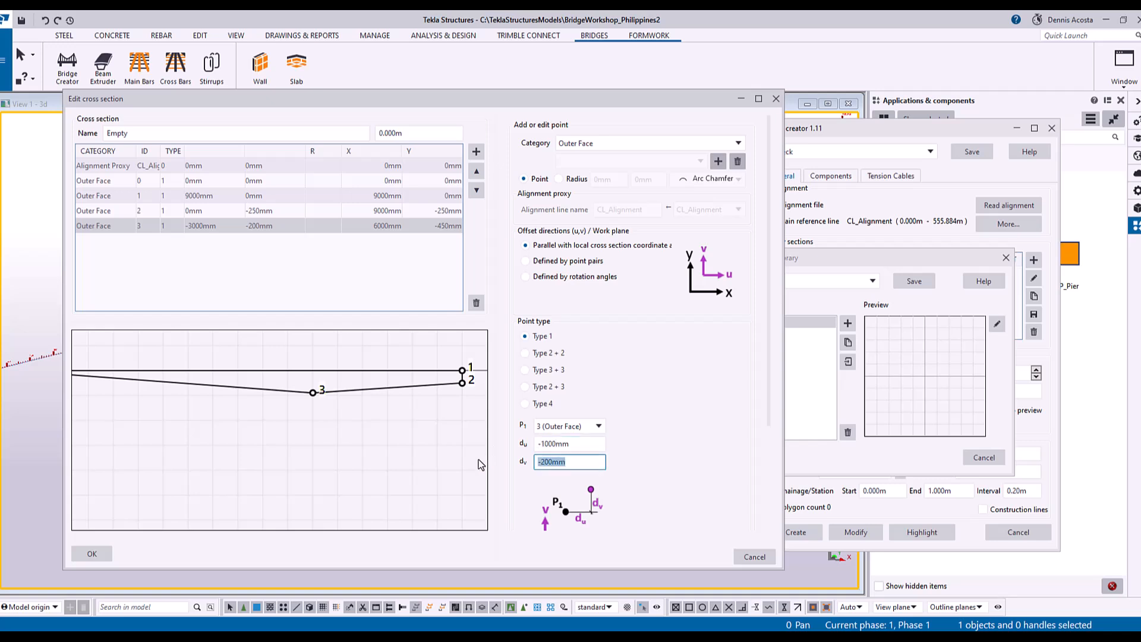
type("-3000")
left_click(476, 152)
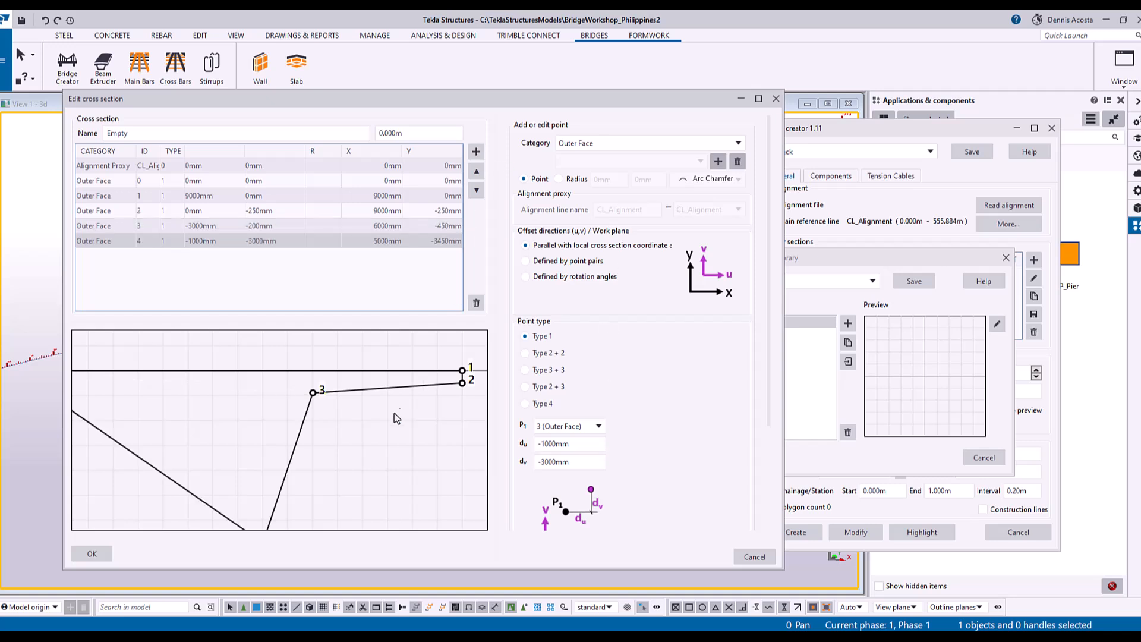
scroll(386, 424, "up", 5)
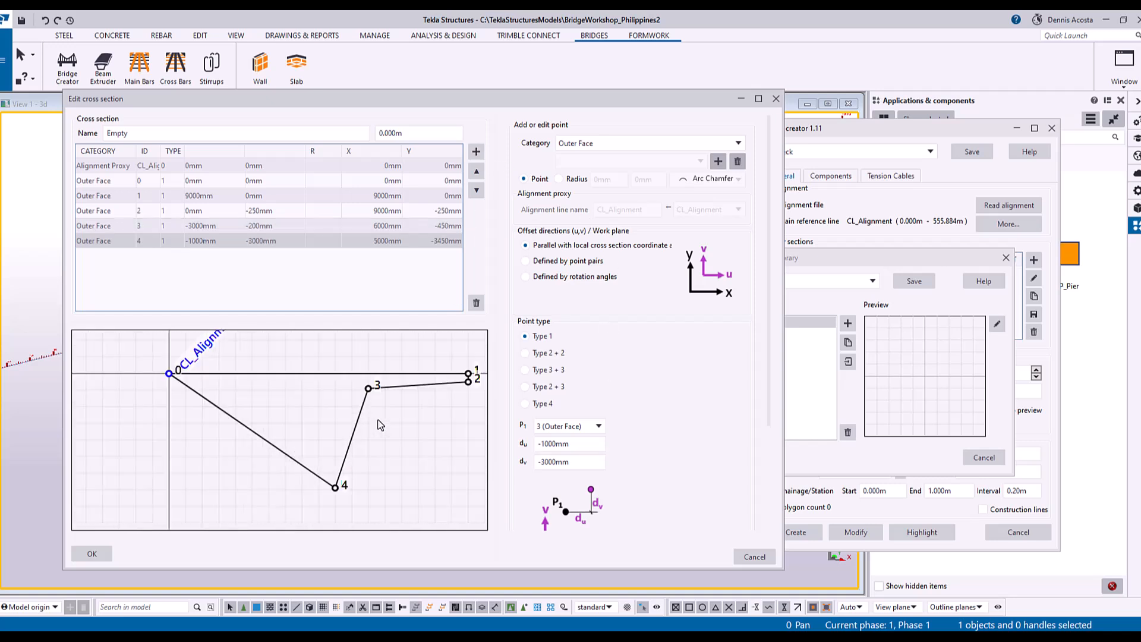
Step: Add an Outer Face point offset from point 4 by du -10000 mm and dv 0 mm
left_click(598, 426)
left_click(564, 504)
left_click(569, 446)
type("-10000")
key("Tab")
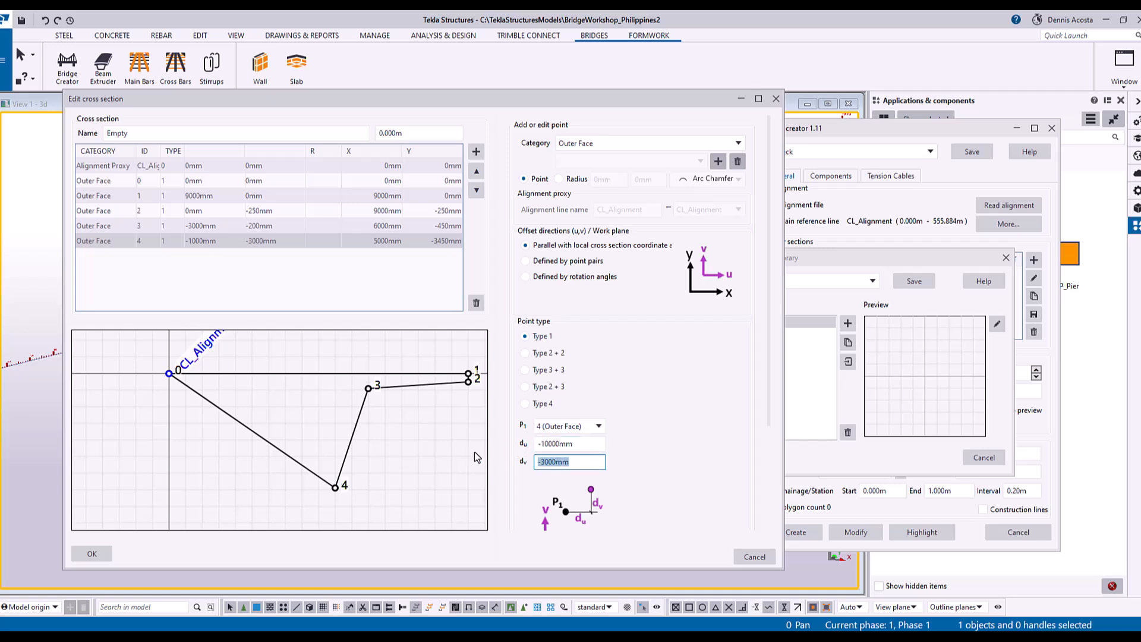
type("0")
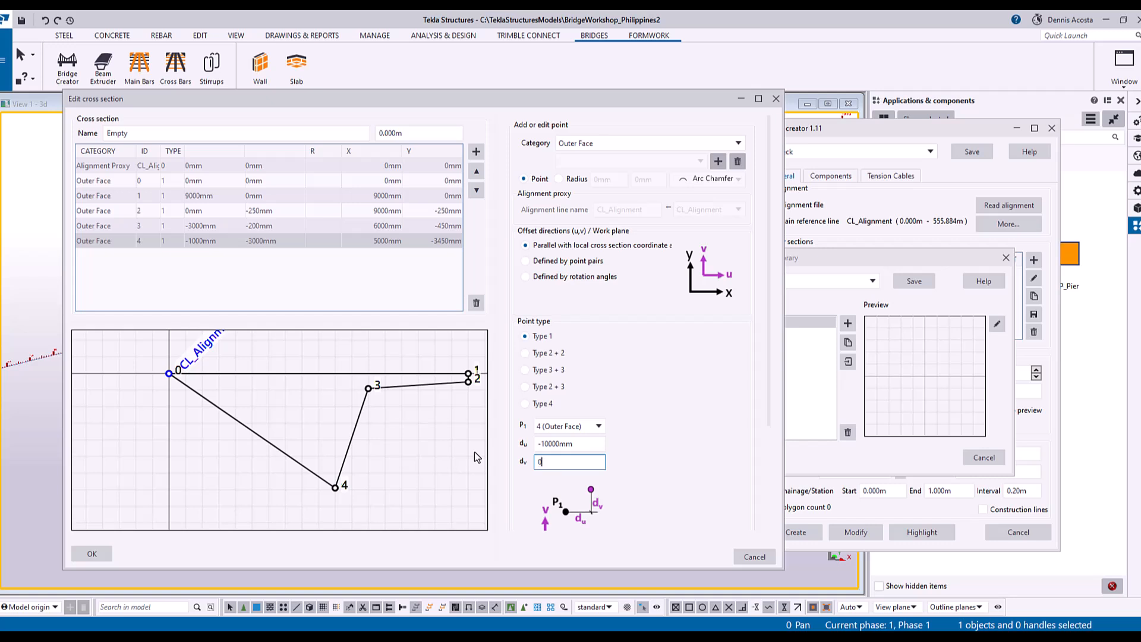
left_click(476, 152)
scroll(331, 410, "down", 4)
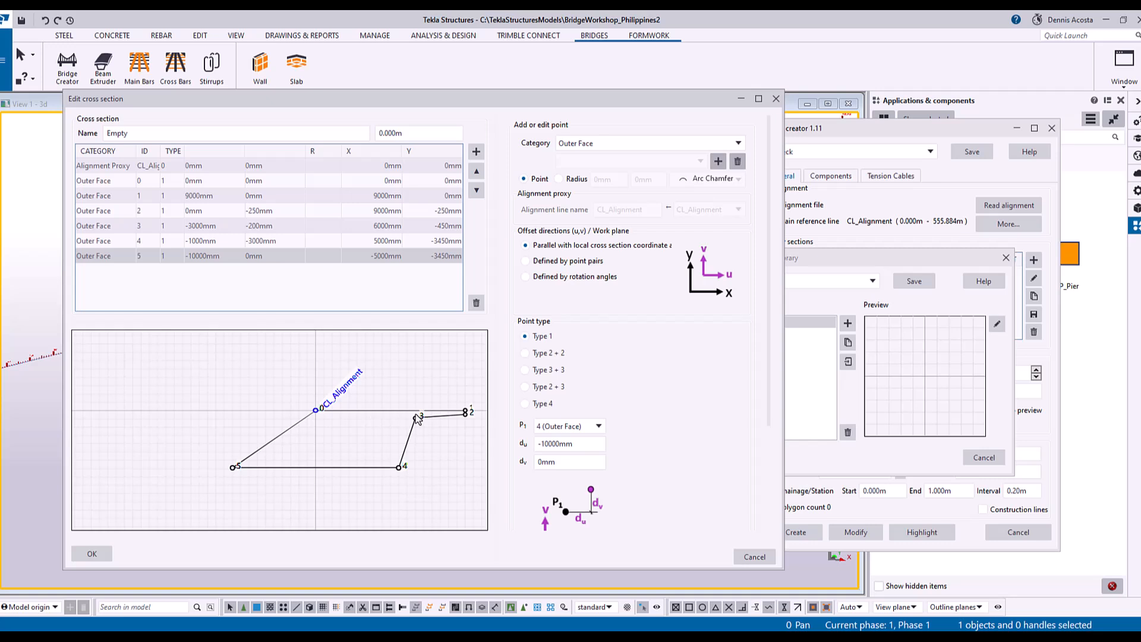
Step: Add an Outer Face point offset from point 5 by du -1000 mm and dv 3000 mm
left_click(598, 426)
left_click(551, 519)
left_click_drag(584, 443, 440, 456)
type("-1000")
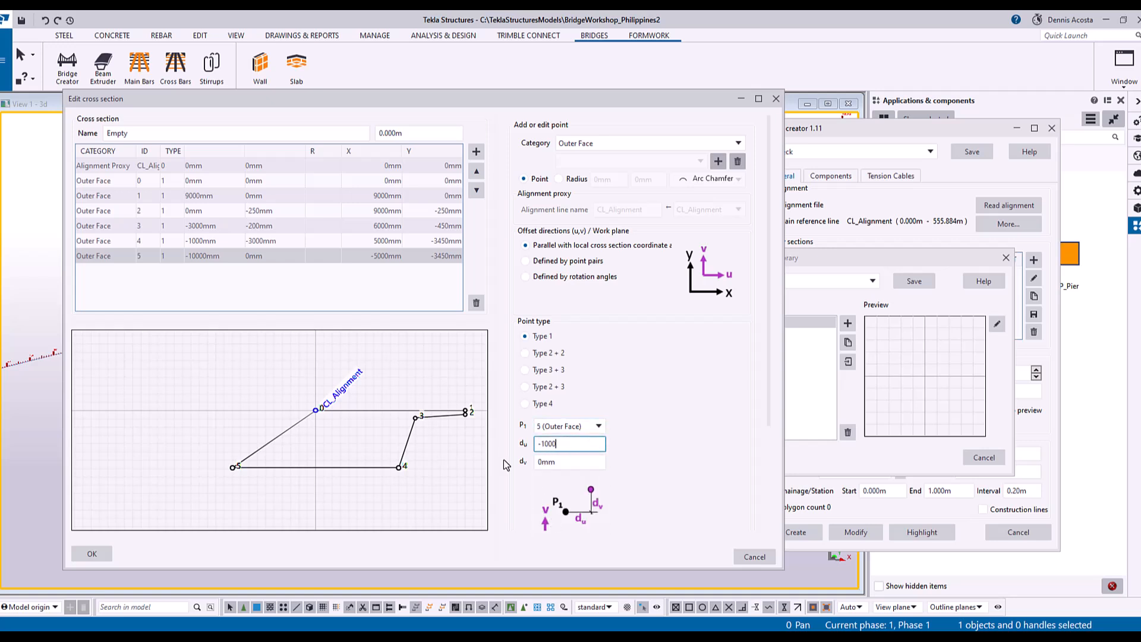
left_click(562, 464)
left_click_drag(561, 465, 479, 466)
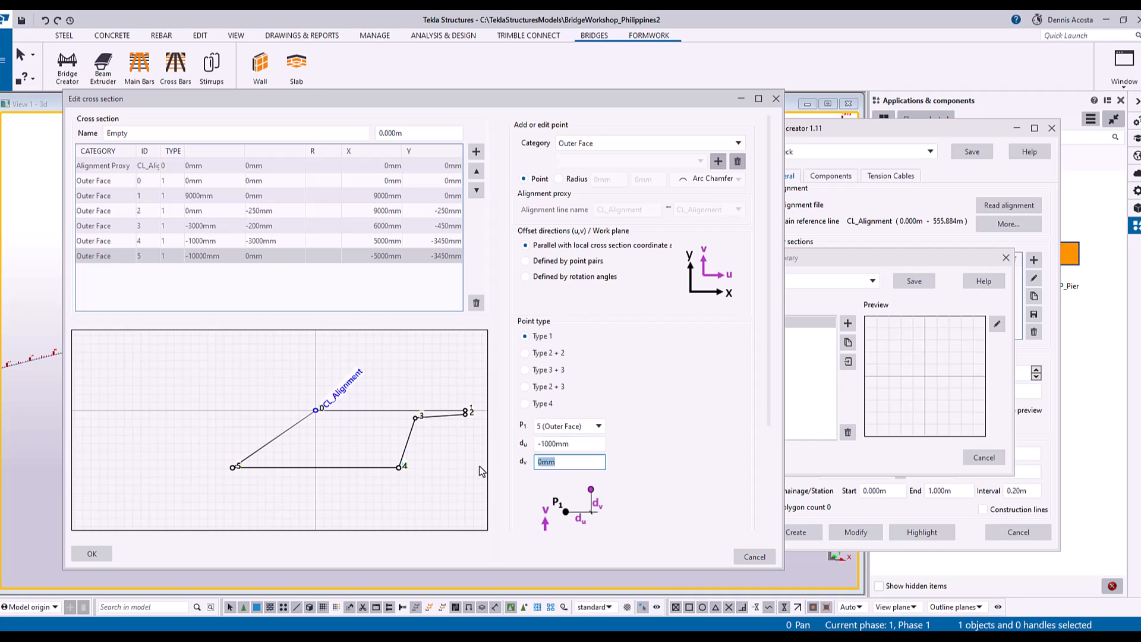
type("3000")
left_click(483, 154)
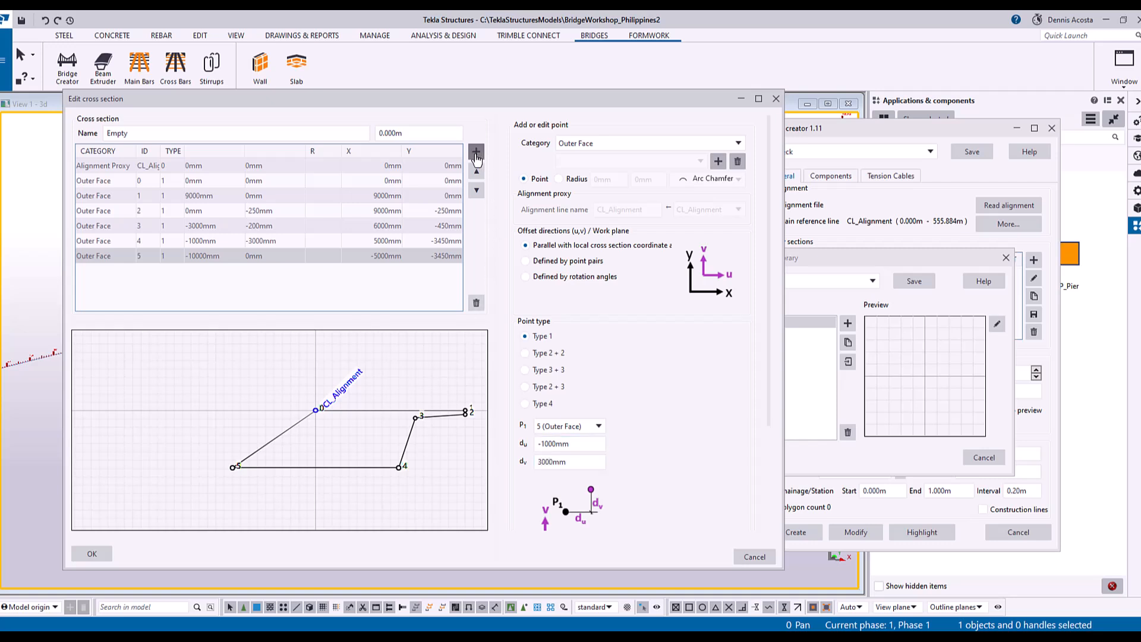
Step: Add an Outer Face point offset from point 6 by du -3000 mm and dv 200 mm
left_click(588, 427)
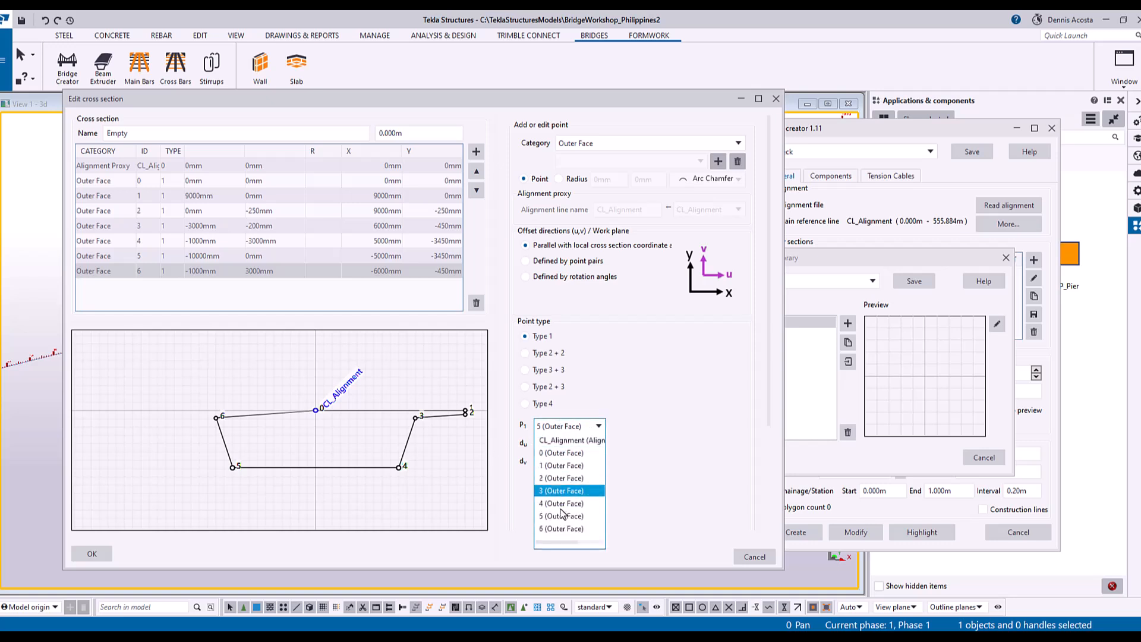
left_click(559, 532)
left_click(580, 445)
left_click_drag(580, 445, 480, 443)
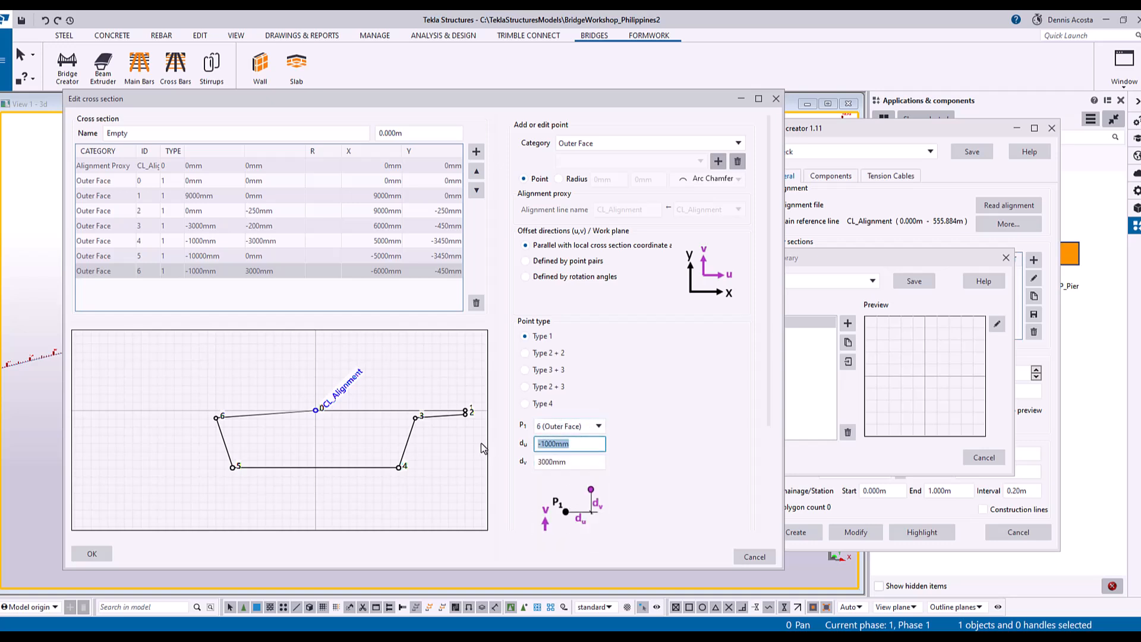
type("-3000")
key("Tab")
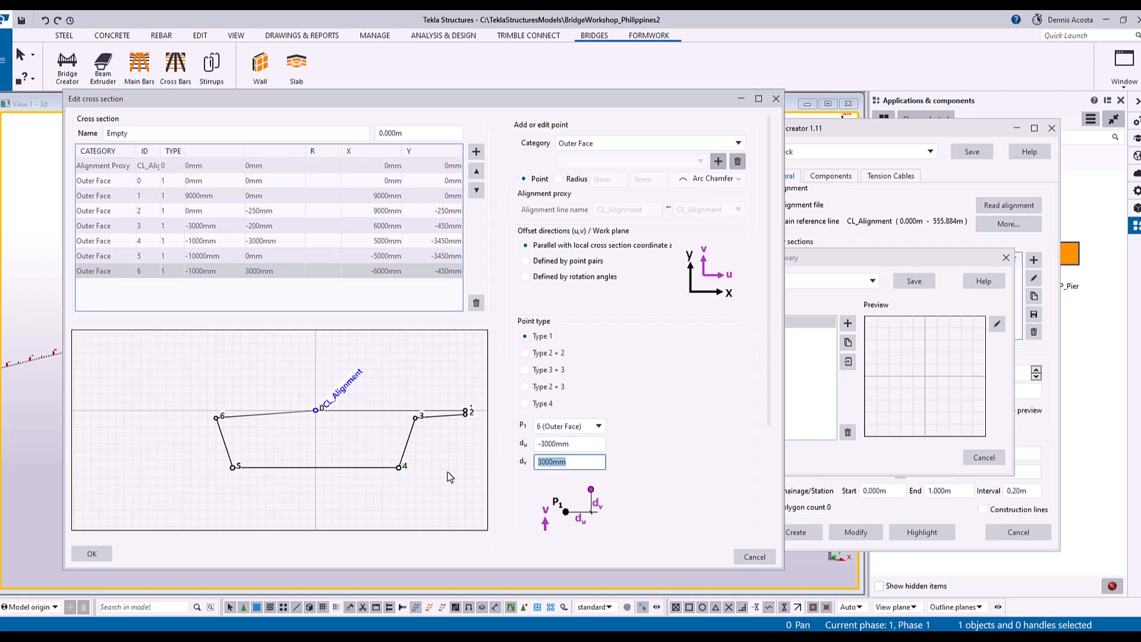
type("200")
left_click(471, 153)
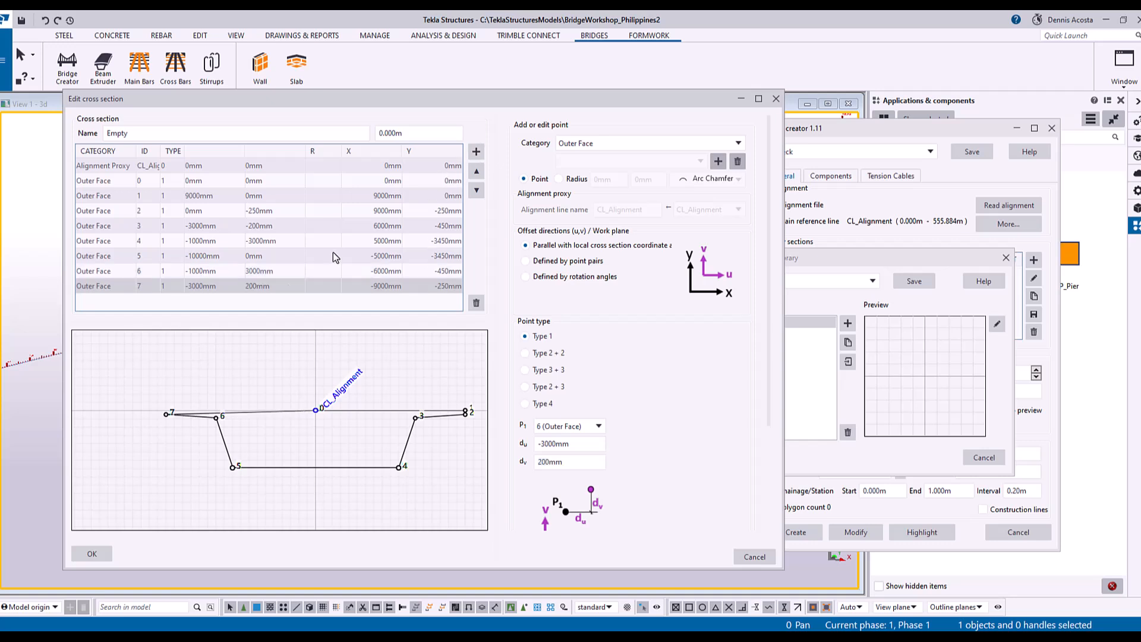
Step: Add an Outer Face point offset from point 7 by du 0 mm and dv 250 mm
left_click(598, 426)
left_click(559, 542)
left_click_drag(574, 444, 512, 456)
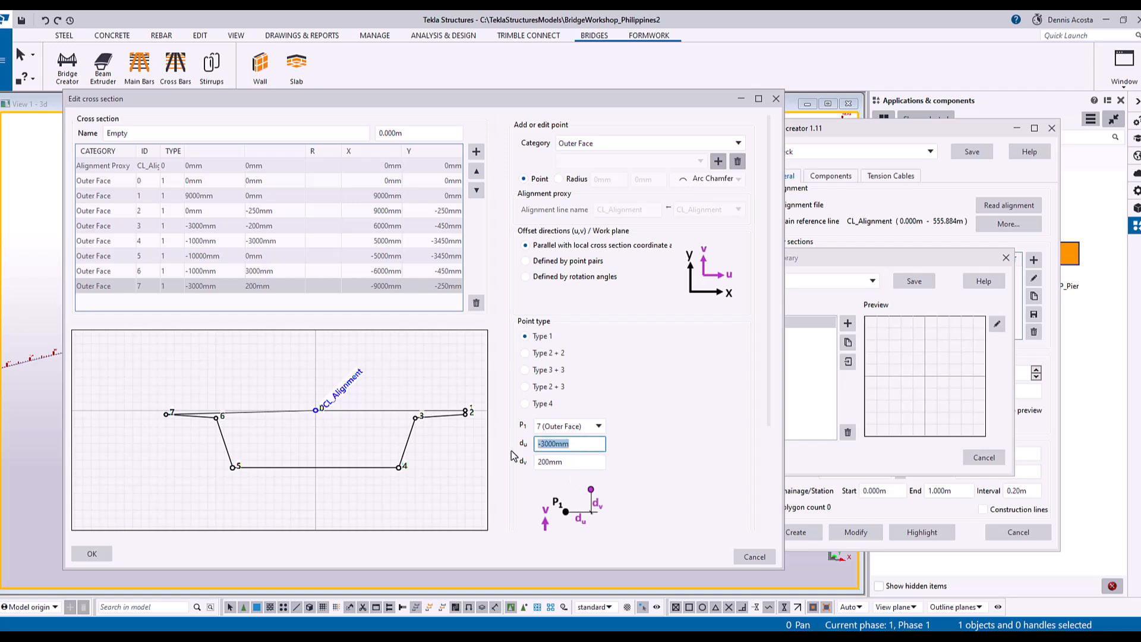
type("0")
key("Tab")
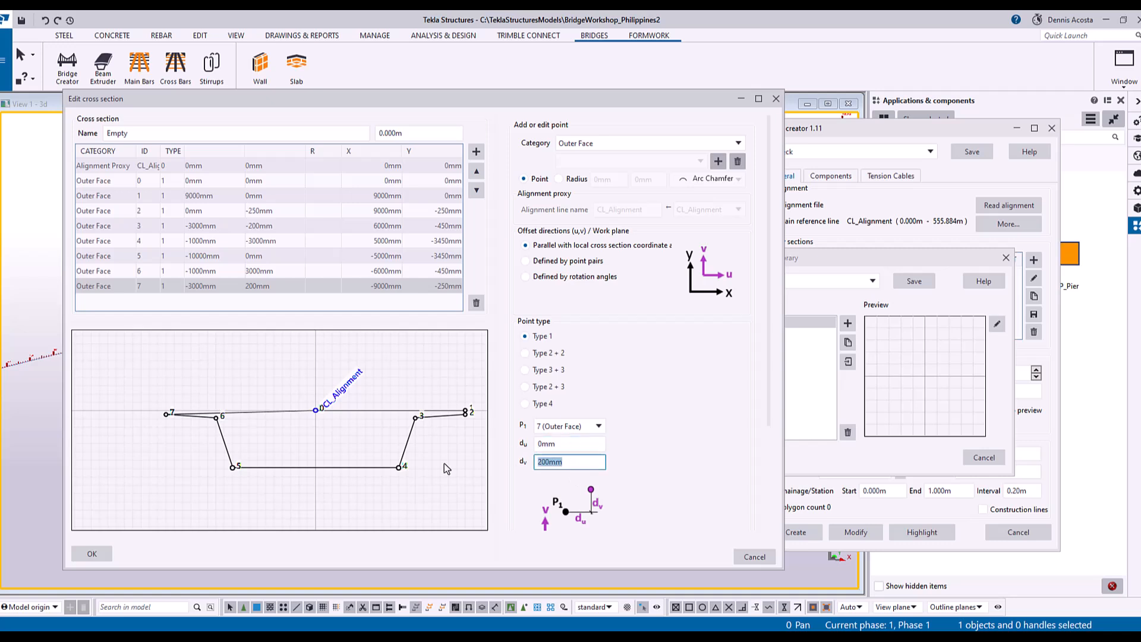
type("250")
left_click(476, 151)
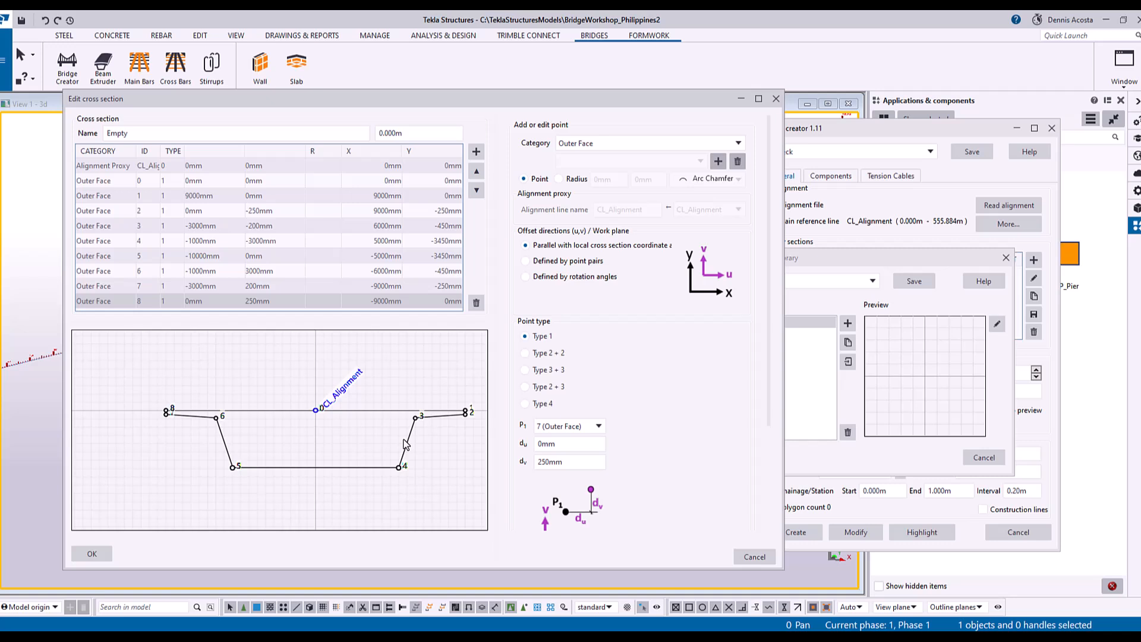
Step: Inspect the outer profile in the preview and enlarge the Edit cross section window
scroll(331, 440, "up", 3)
scroll(330, 440, "down", 3)
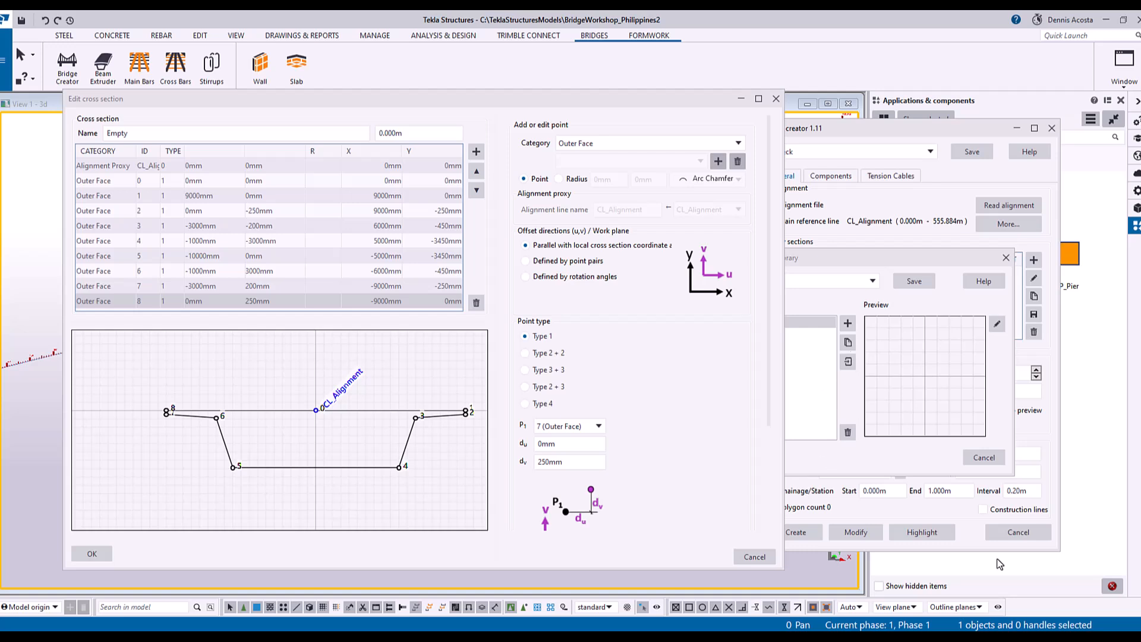
left_click_drag(784, 90, 1036, 50)
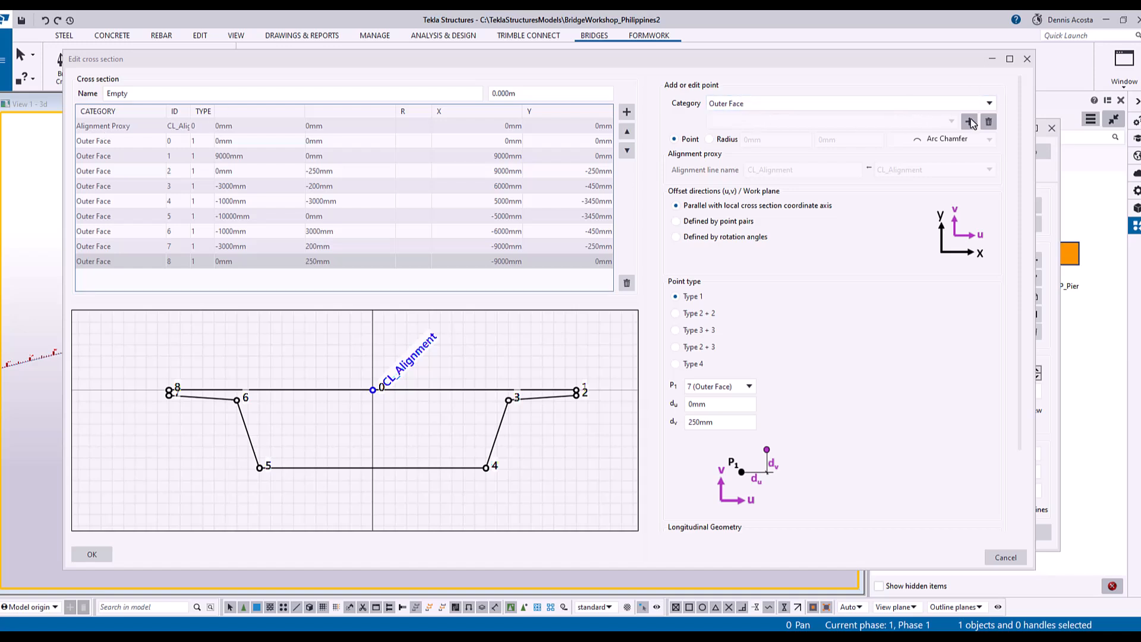
Step: Add an Inner Face contour to the cross section and select its starting point for editing
left_click(989, 103)
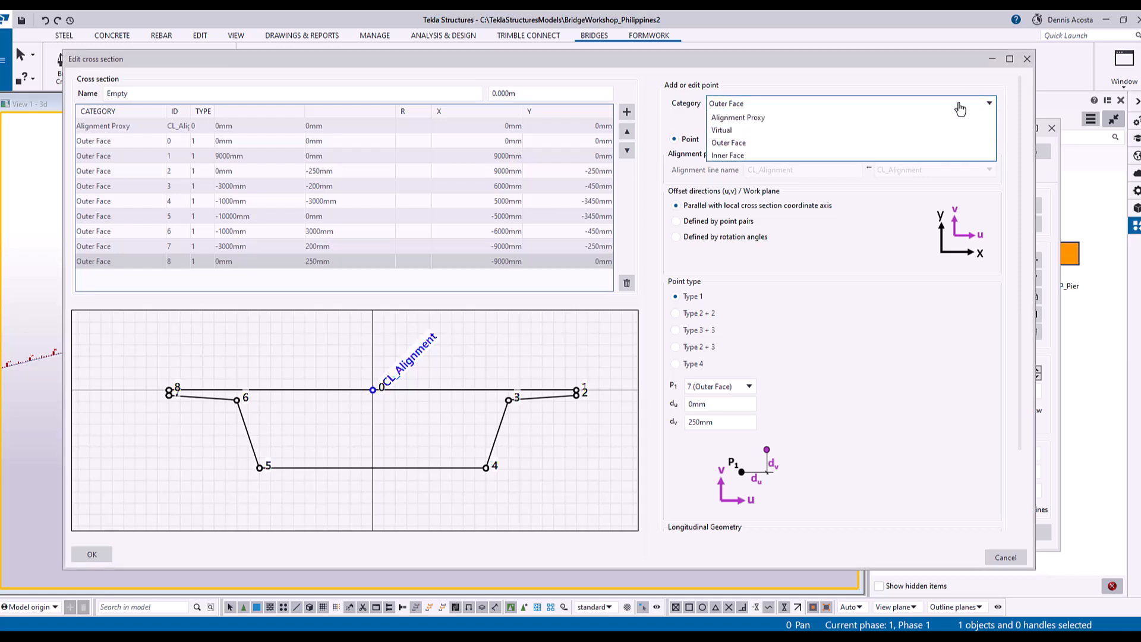
left_click(755, 156)
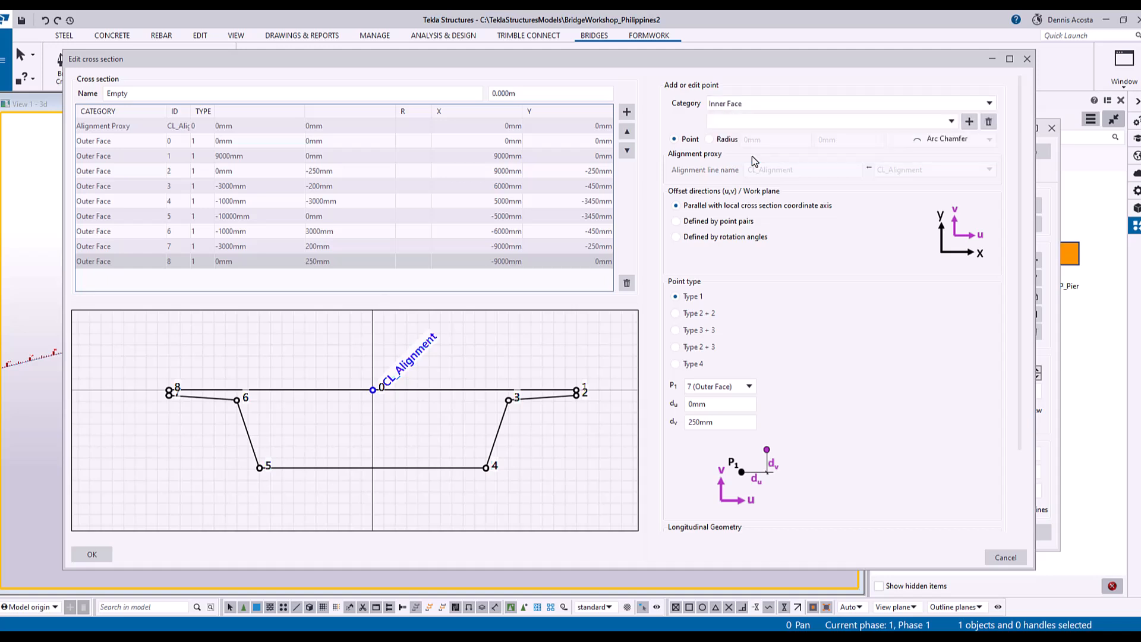
left_click(969, 122)
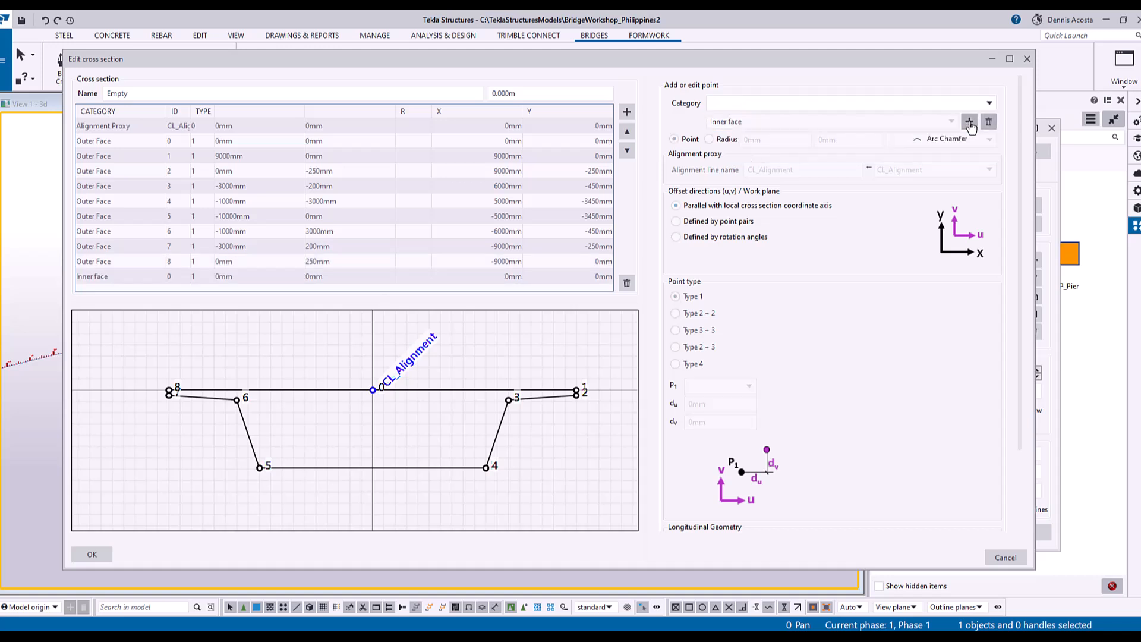
left_click(95, 277)
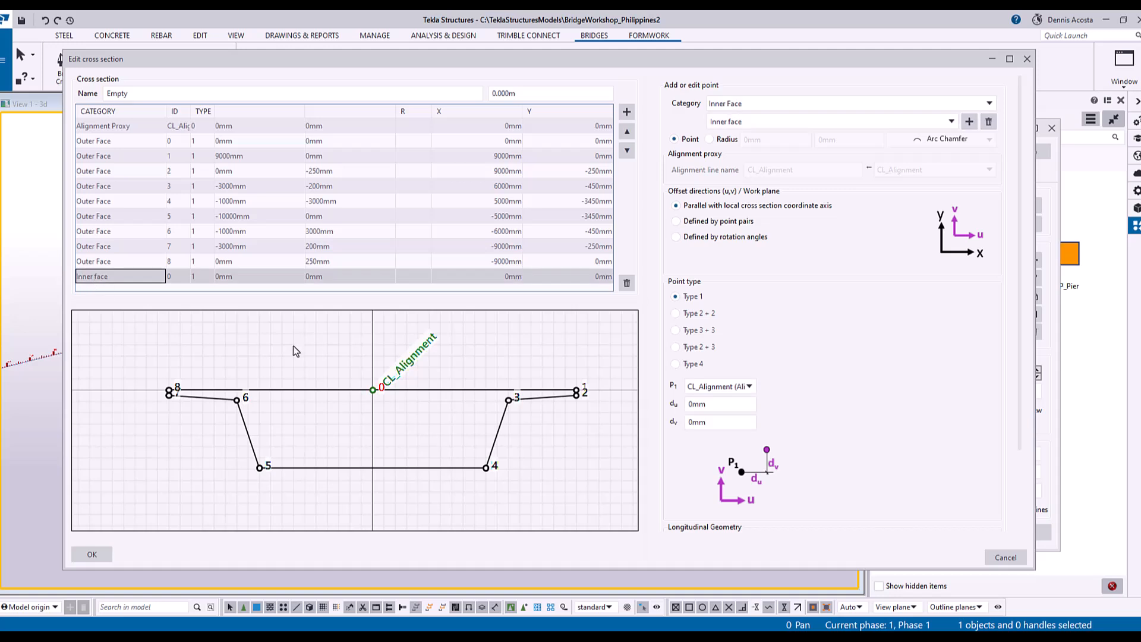
Step: Set the inner face starting point's dv offset from CL_Alignment to -250 mm
scroll(384, 424, "up", 2)
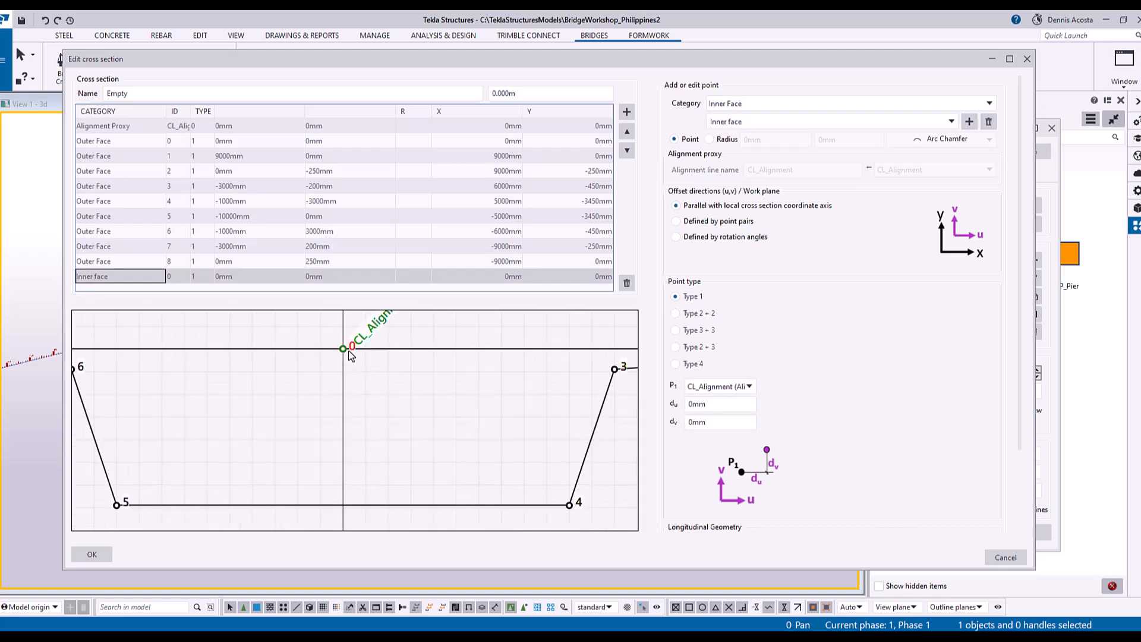
scroll(351, 355, "down", 2)
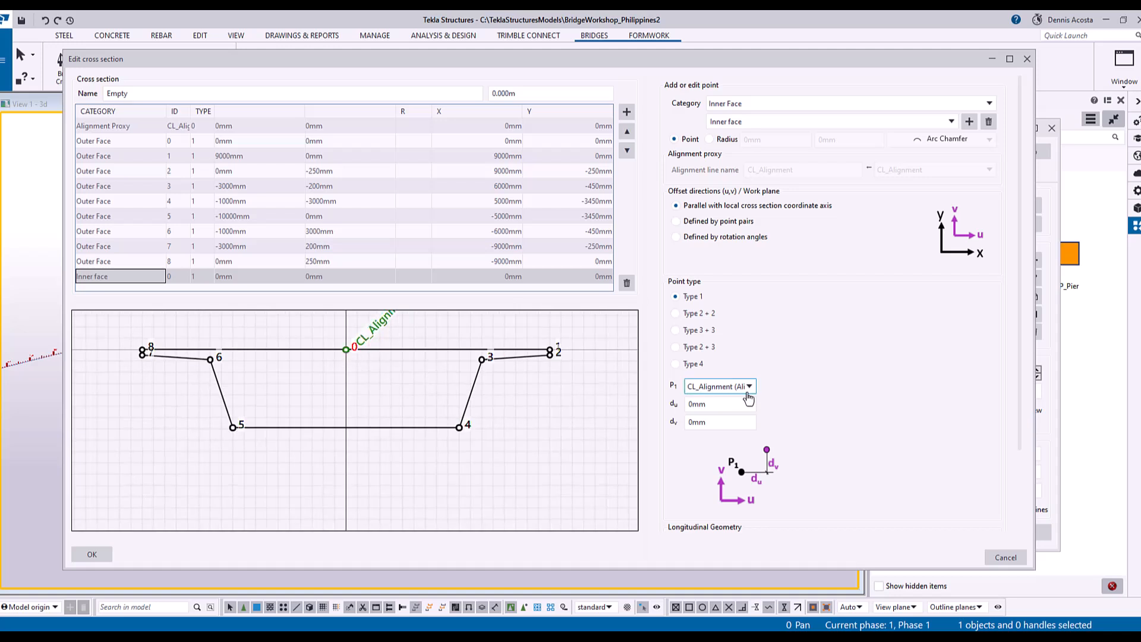
left_click(719, 403)
left_click(715, 423)
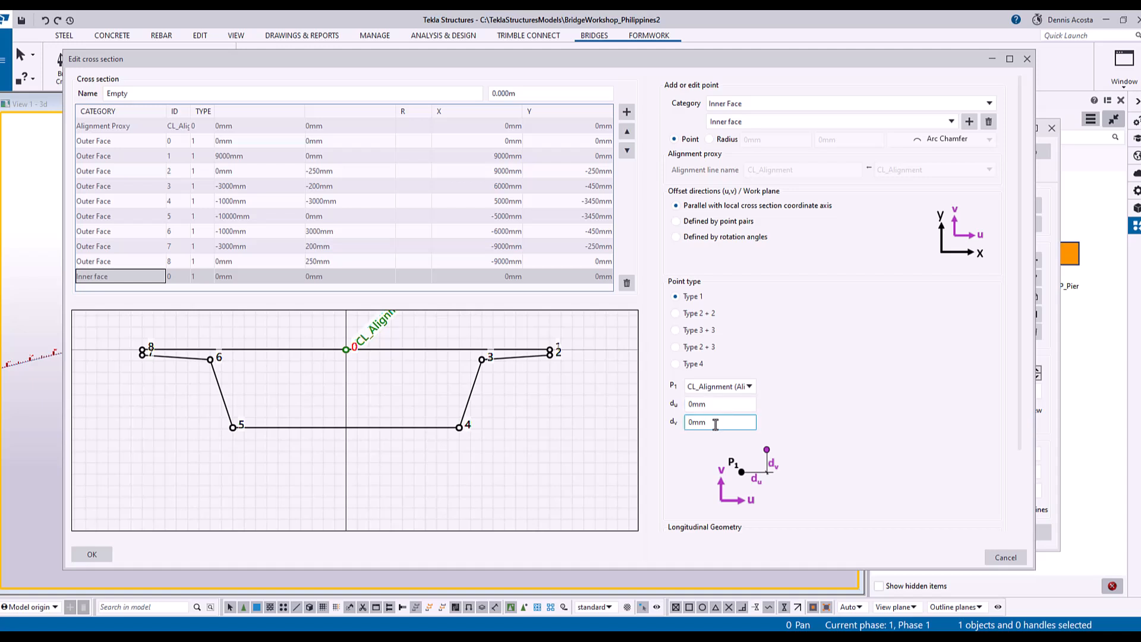
double_click(716, 424)
type("-")
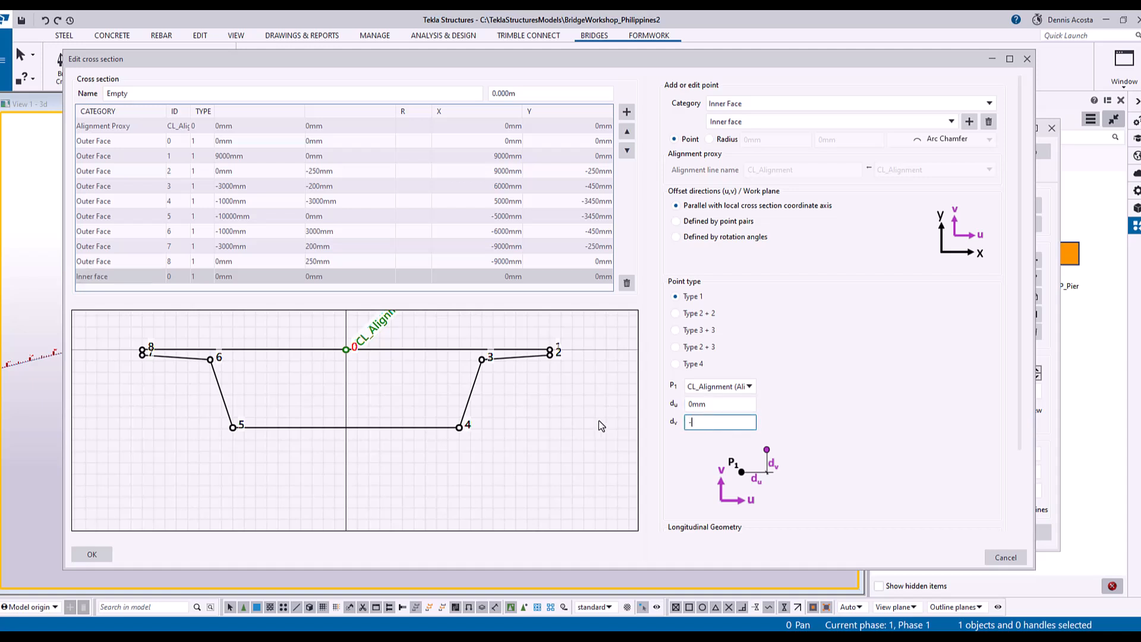
type("250")
left_click(740, 404)
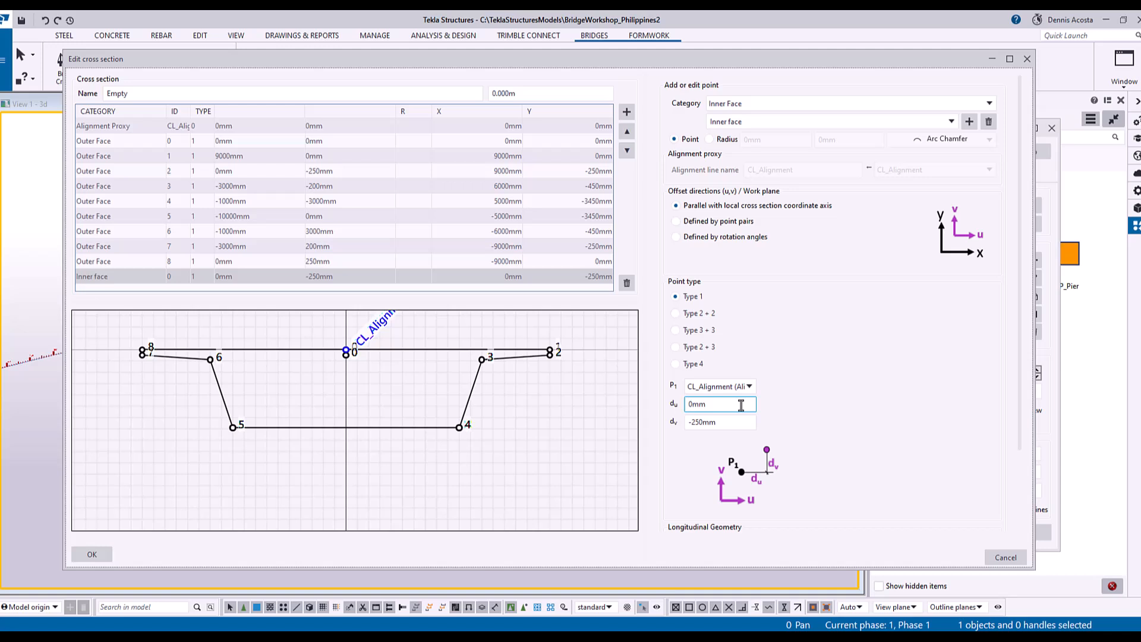
Step: Examine the position of the inner face starting point below CL_Alignment against the outer profile in the preview
scroll(351, 357, "up", 3)
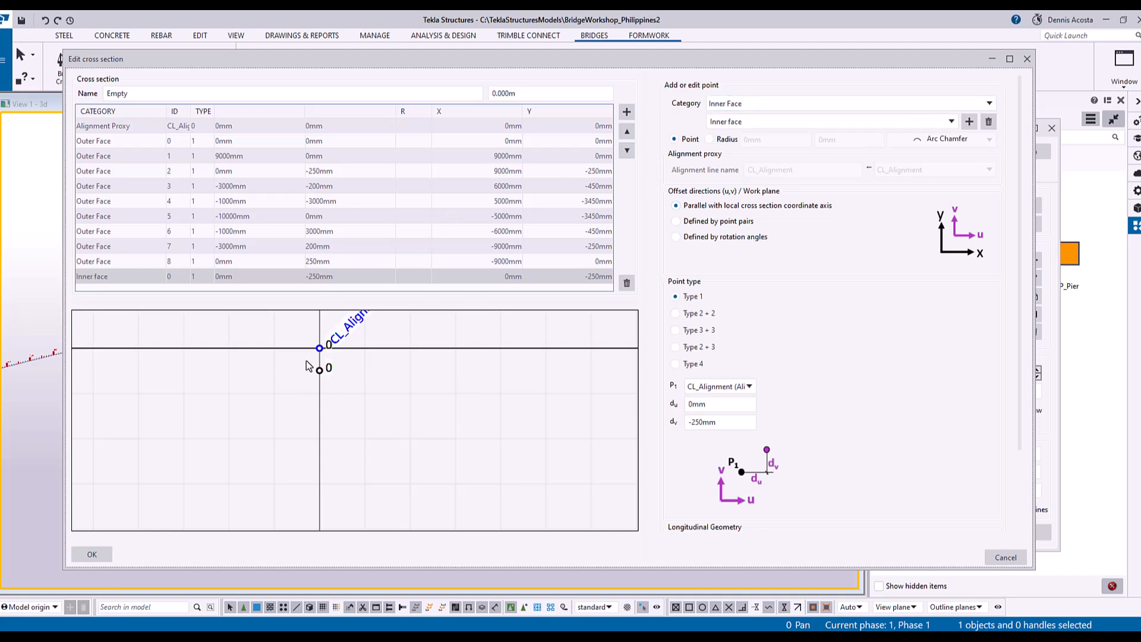
scroll(273, 395, "down", 4)
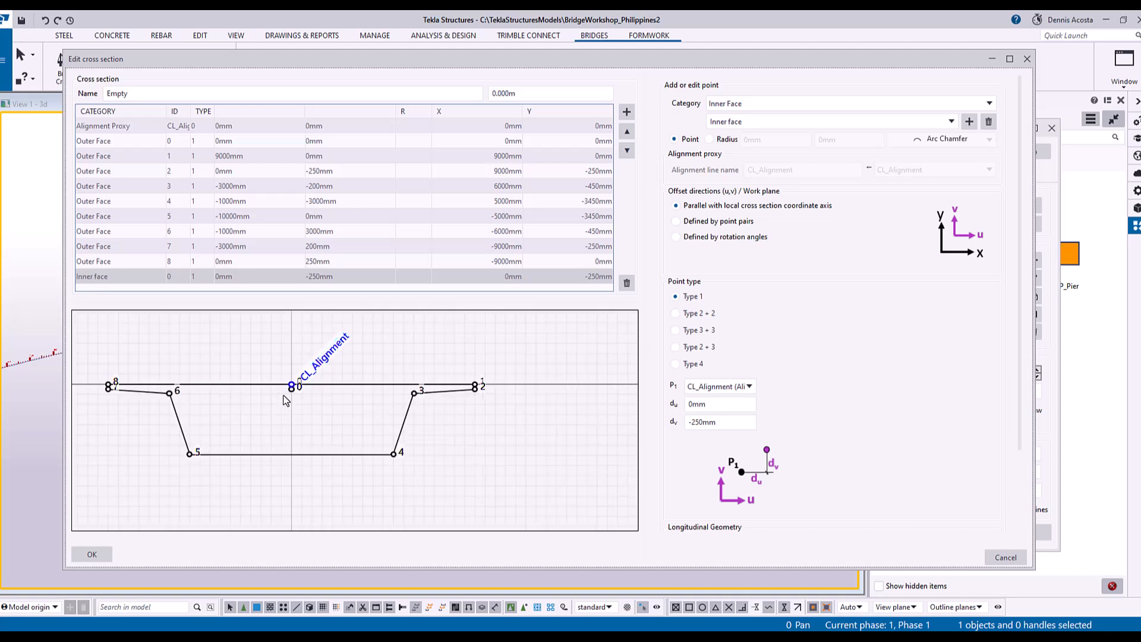
scroll(268, 409, "up", 3)
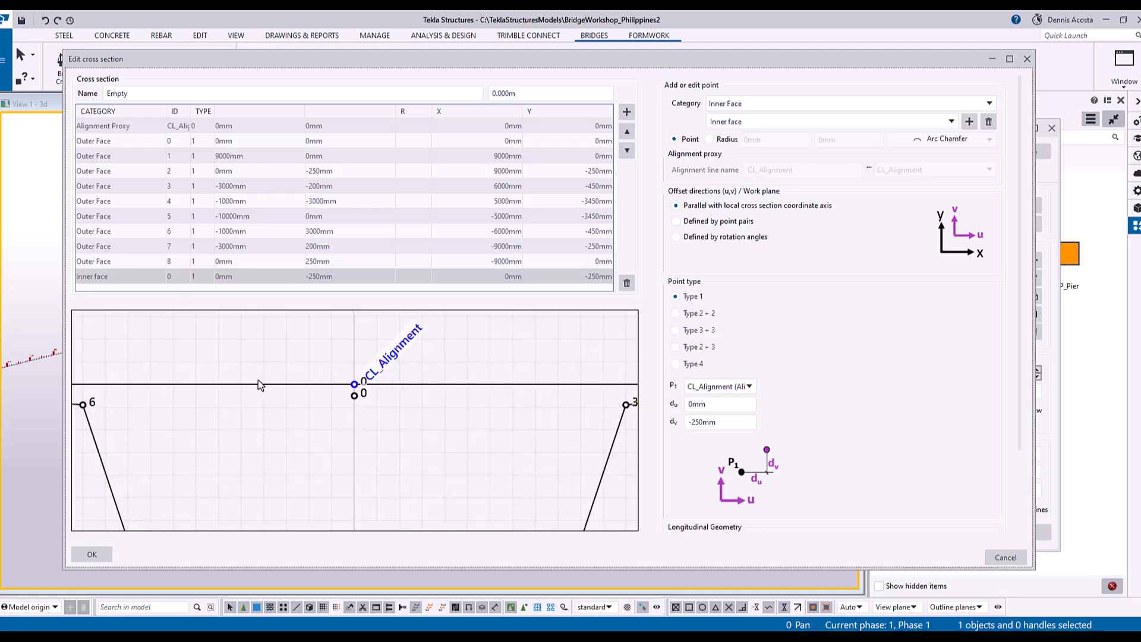
scroll(288, 390, "down", 3)
scroll(301, 397, "up", 3)
scroll(300, 408, "down", 3)
scroll(267, 447, "up", 3)
scroll(280, 433, "down", 2)
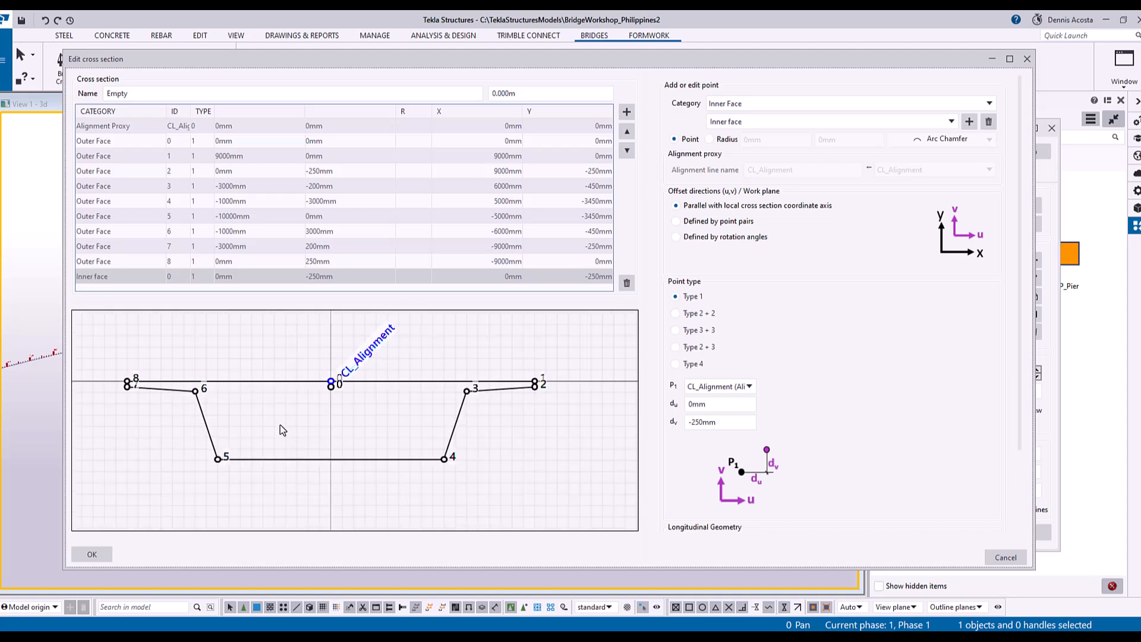
Step: Add an Inner Face point offset from inner point 0 by du 5000 mm and dv 0 mm
left_click(751, 386)
left_click(731, 528)
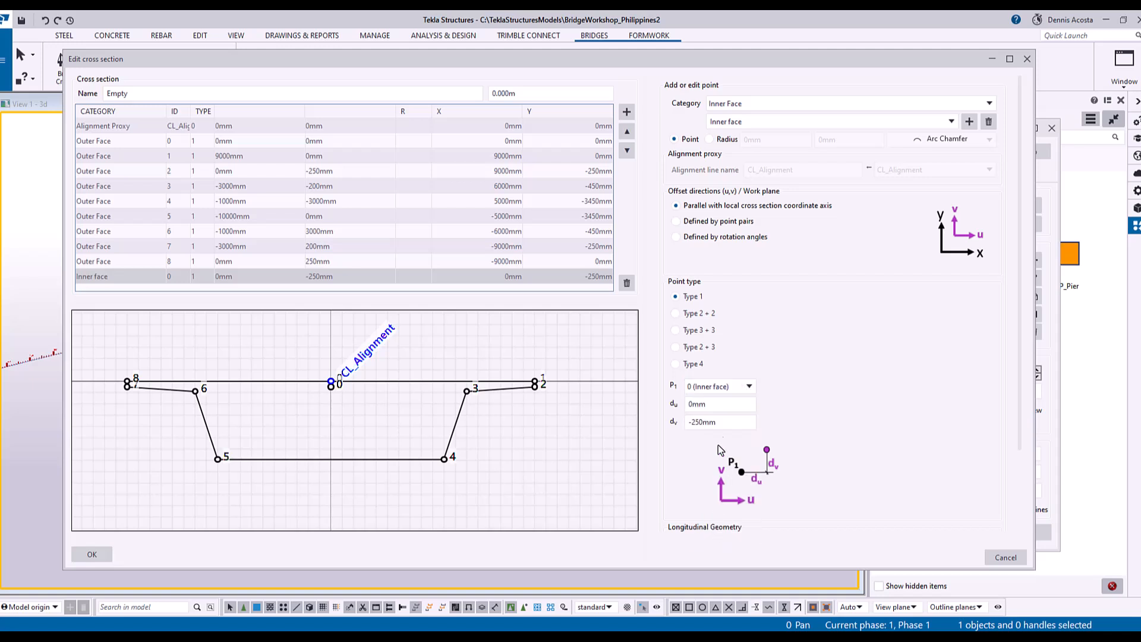
left_click(721, 404)
type("5000")
left_click(731, 420)
type("0")
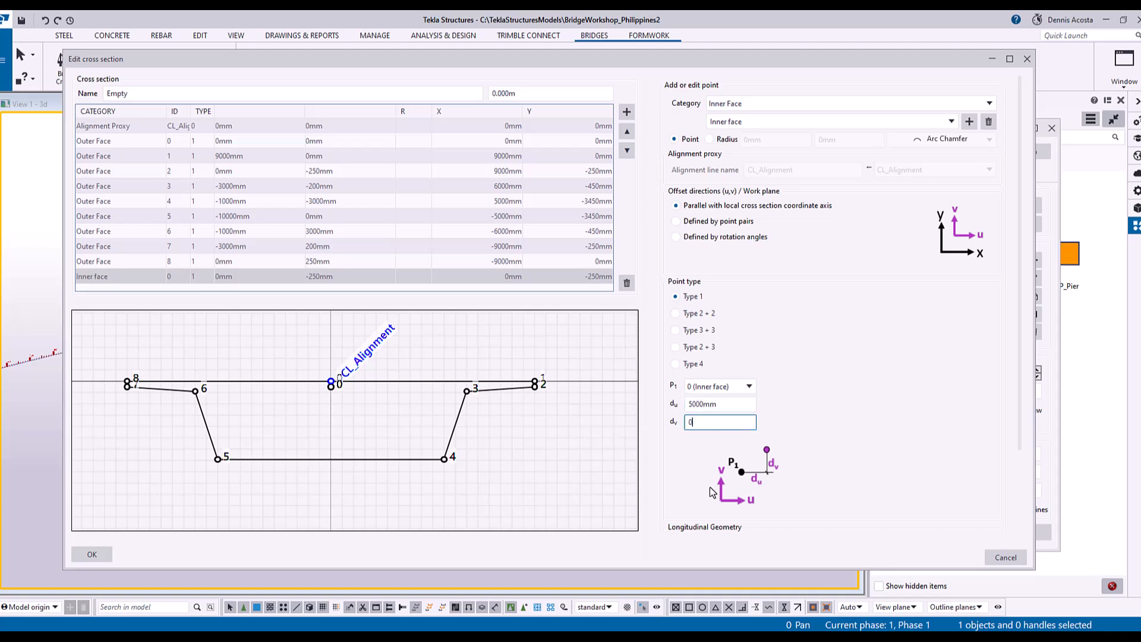
left_click(627, 112)
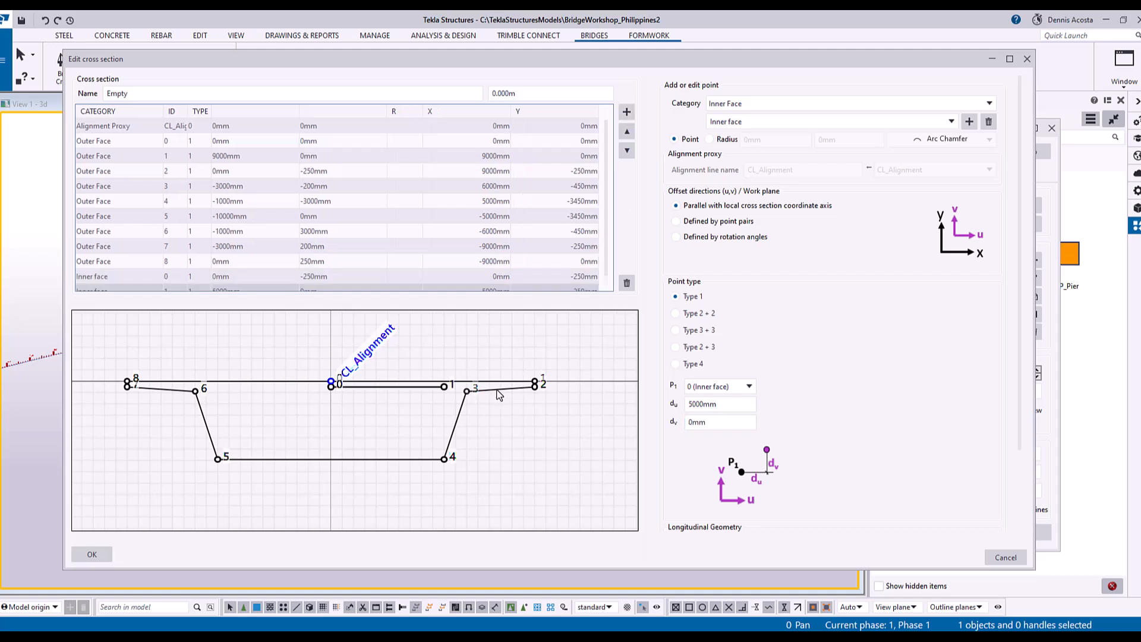
Step: Add an Inner Face point offset from inner point 1 by du 1000 mm and dv 200 mm
left_click(748, 388)
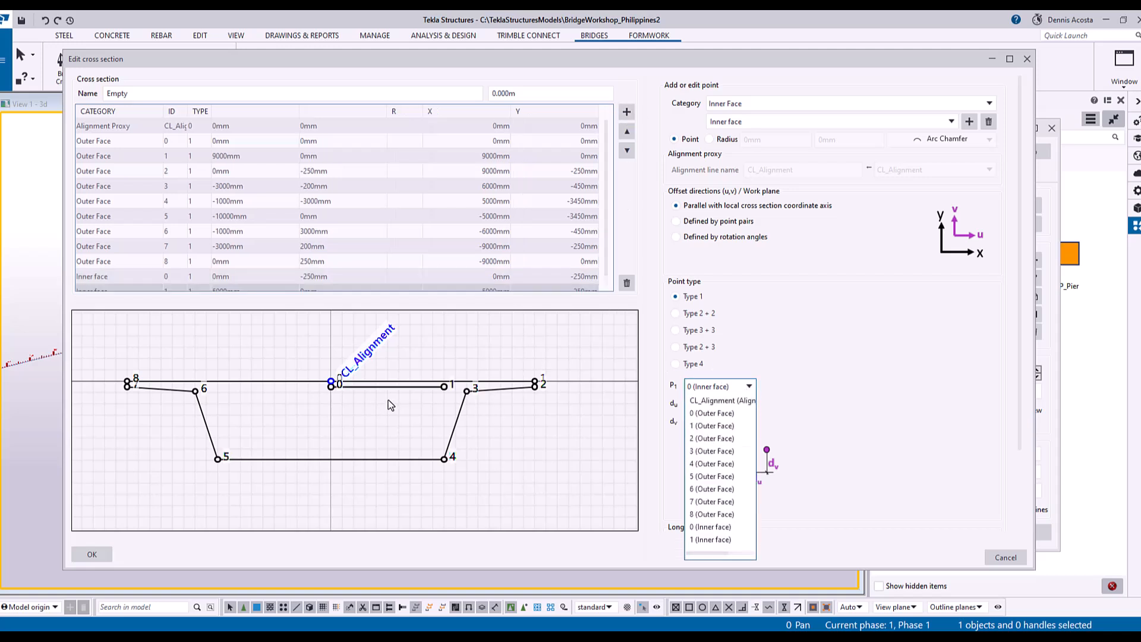
left_click(454, 390)
scroll(438, 394, "up", 7)
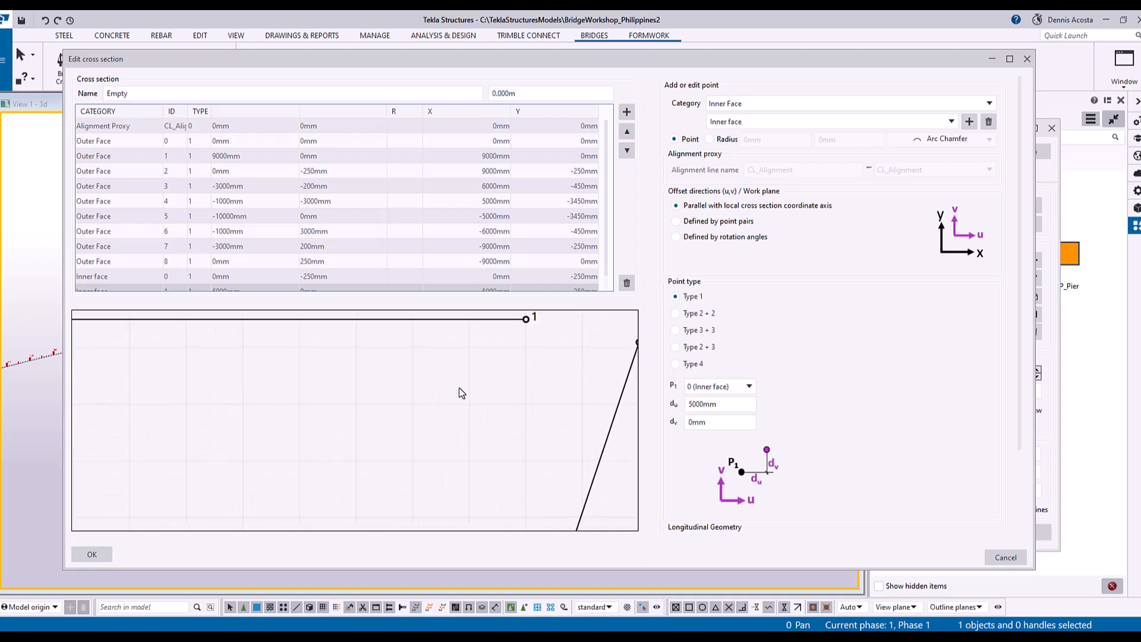
scroll(440, 392, "down", 2)
scroll(515, 376, "down", 2)
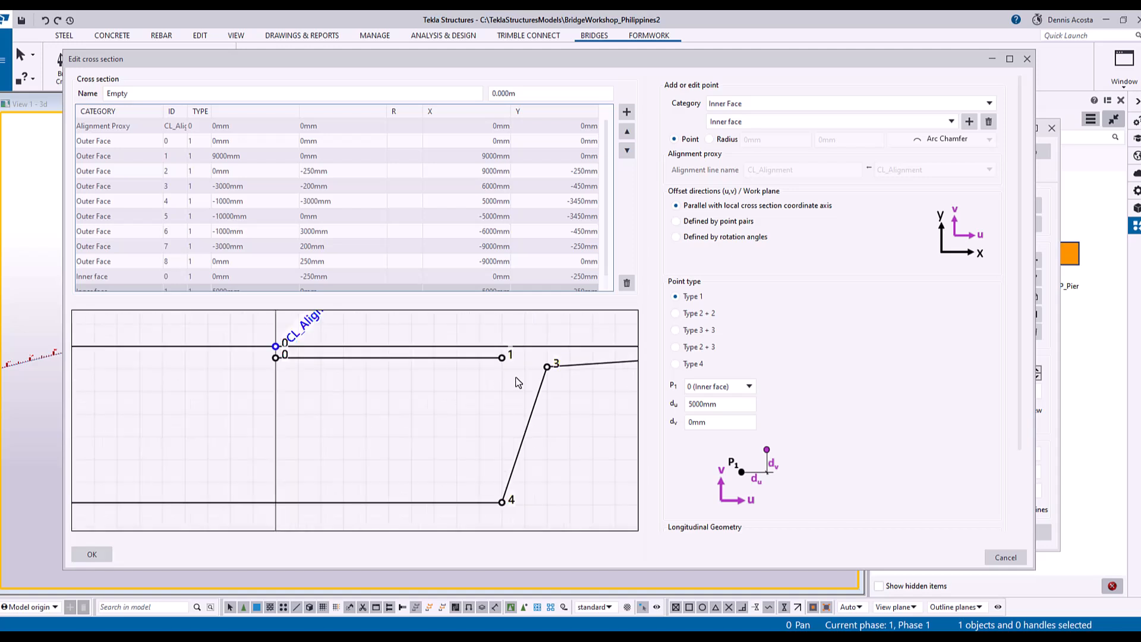
left_click(737, 386)
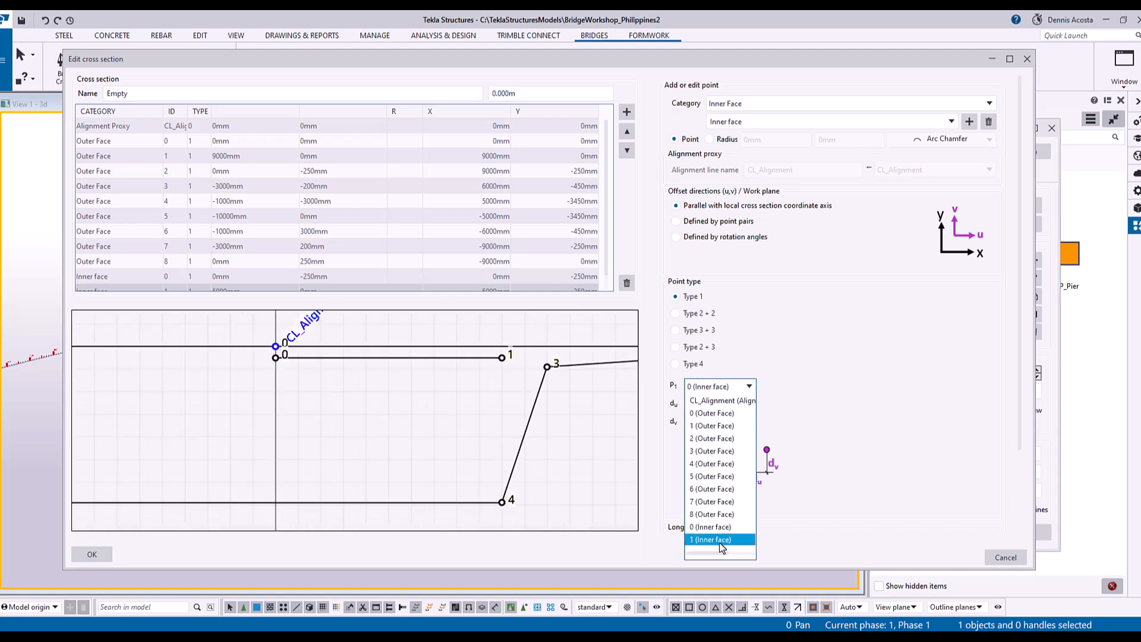
left_click(721, 541)
double_click(733, 404)
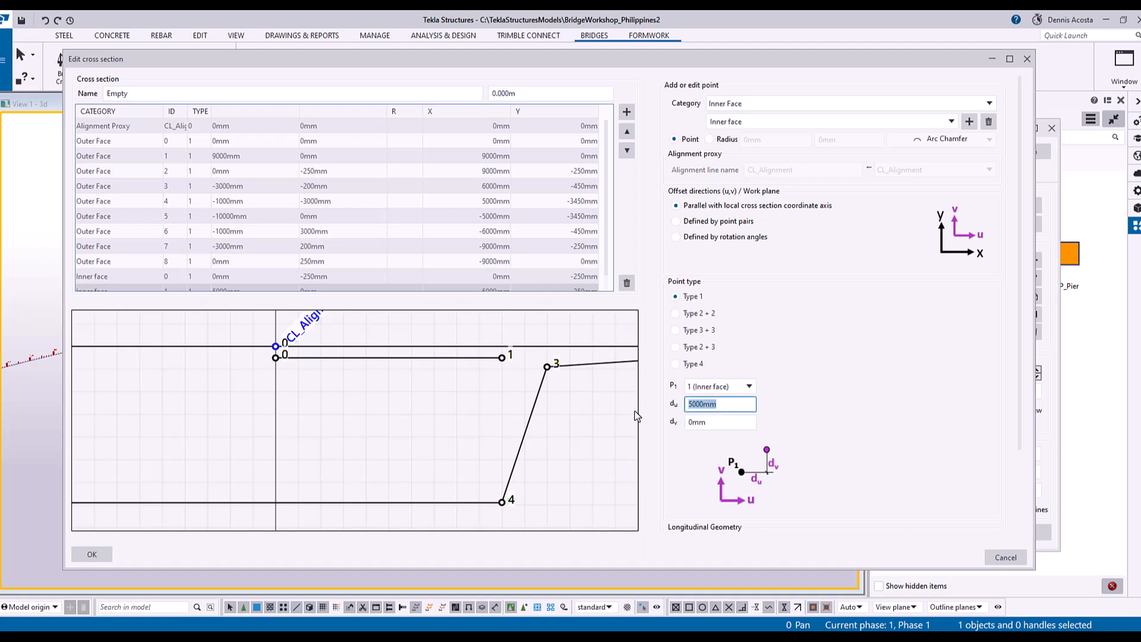
type("1000")
double_click(715, 422)
type("200")
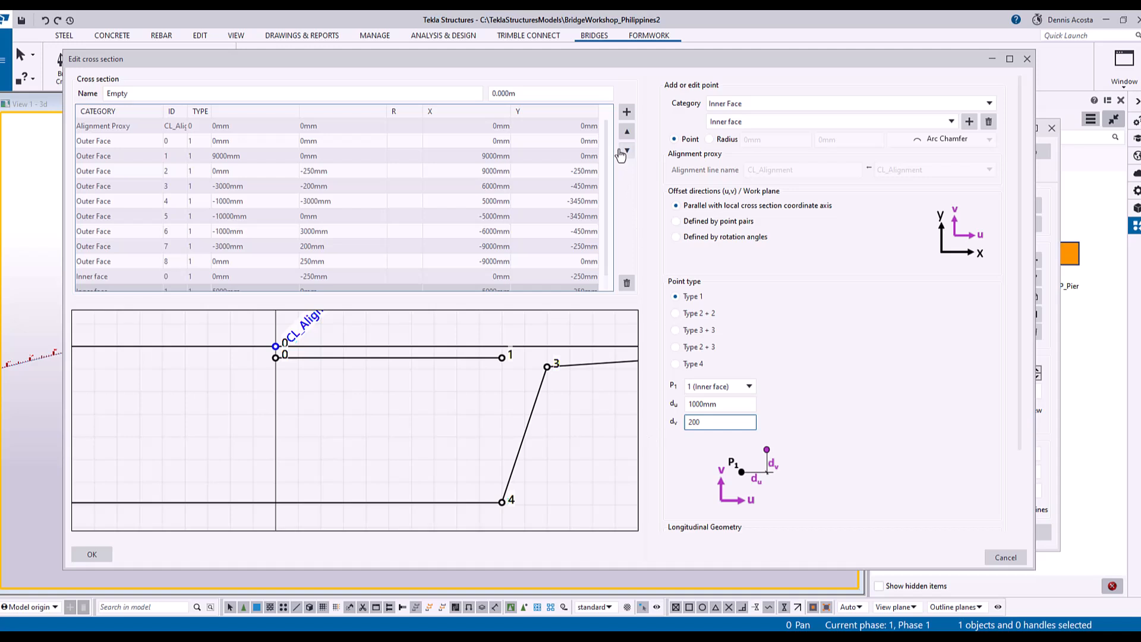
left_click(627, 113)
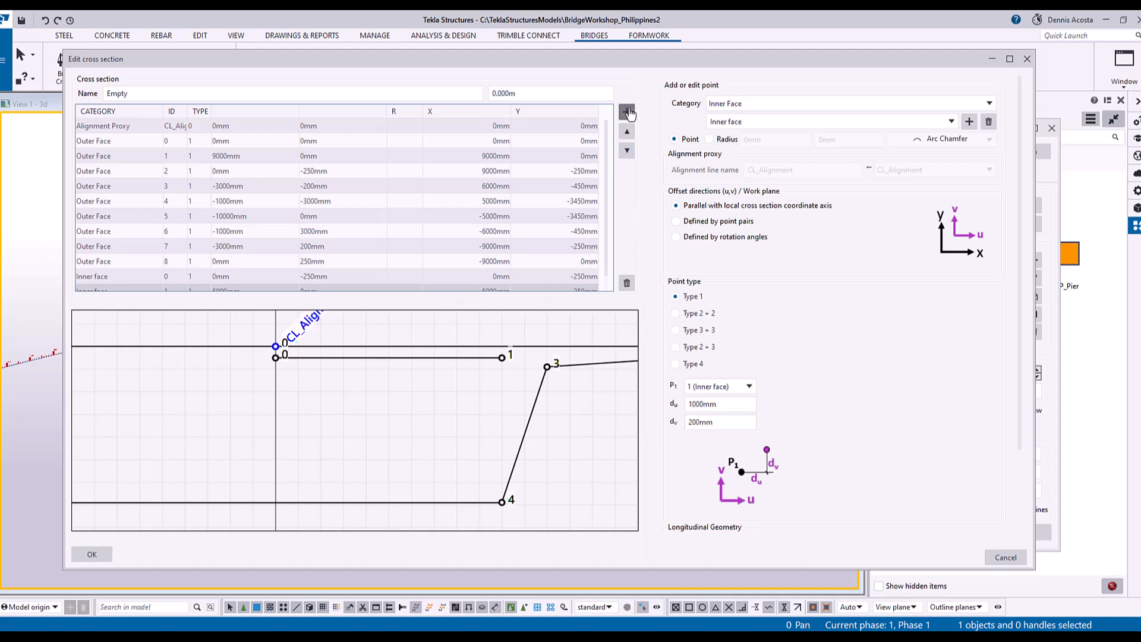
Step: Set the dv offset of inner point 2 to -200 mm
left_click(690, 422)
type("-")
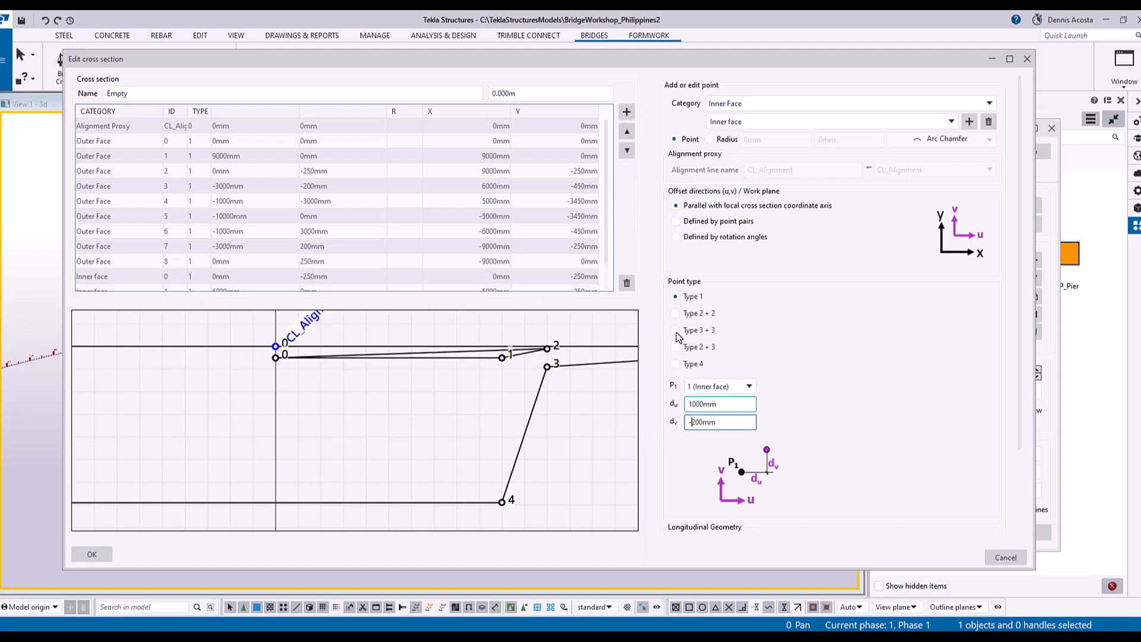
left_click(732, 404)
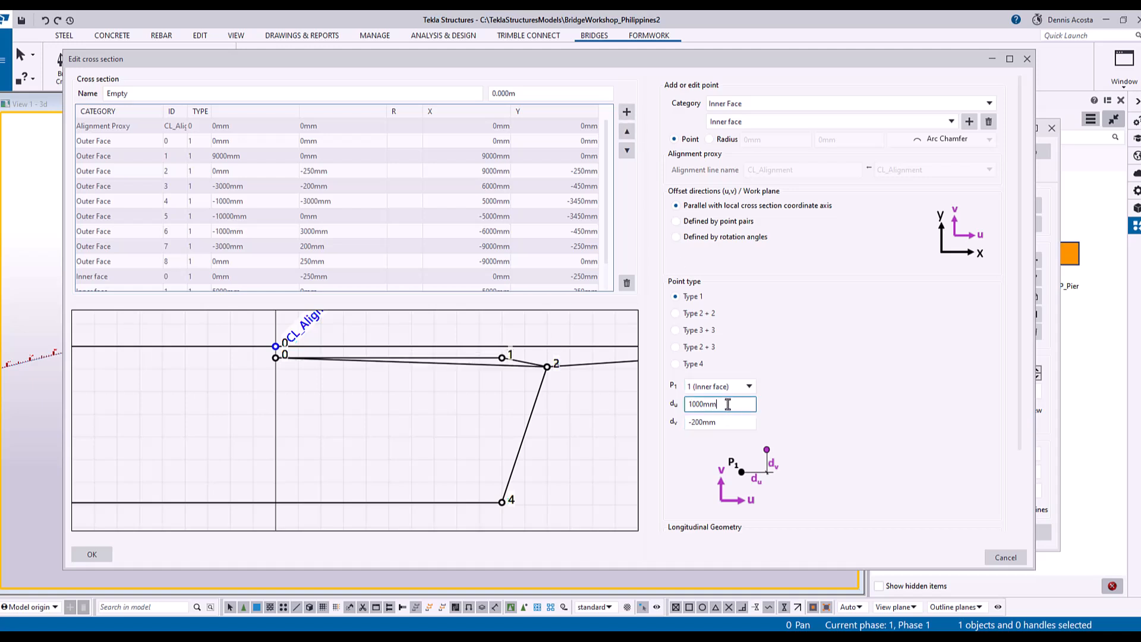
Step: Set the du offset of inner point 2 to 700 mm and check its spacing from outer point 3
scroll(525, 368, "up", 3)
scroll(517, 419, "down", 2)
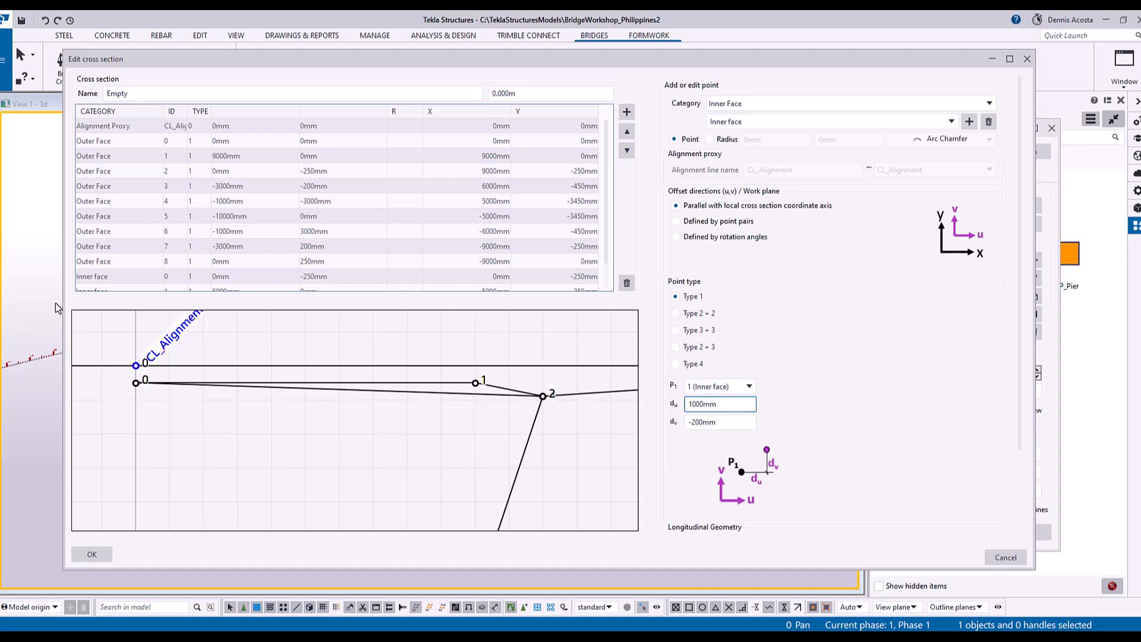
left_click(688, 404)
key("Delete")
type("7")
left_click(723, 419)
scroll(539, 410, "up", 3)
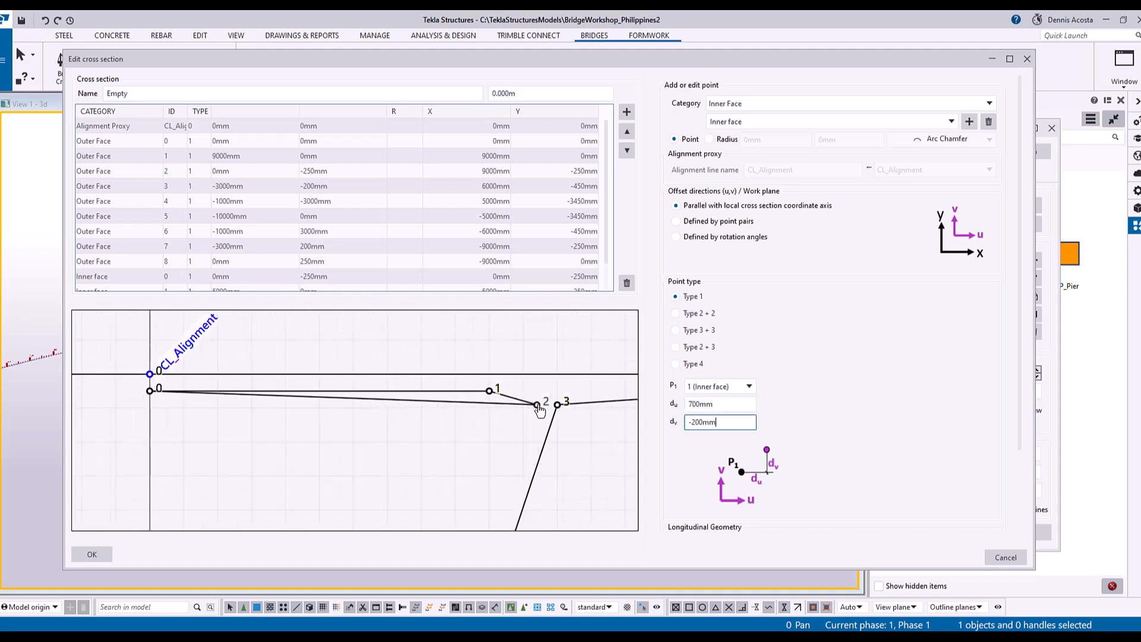
scroll(538, 410, "down", 5)
scroll(537, 422, "up", 2)
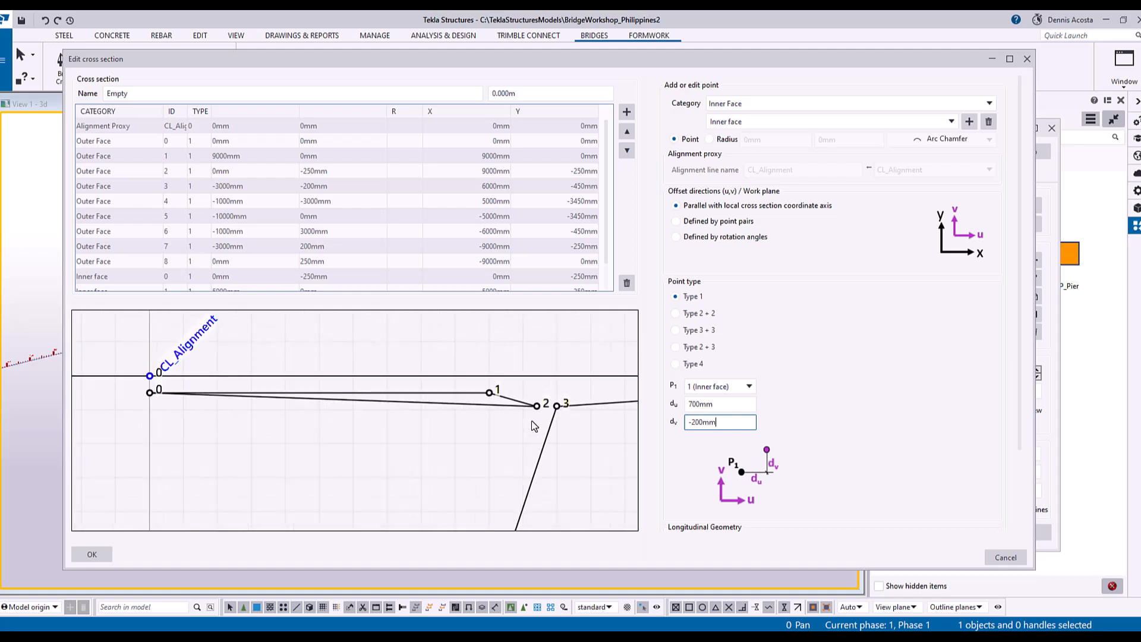
scroll(535, 426, "down", 5)
scroll(530, 394, "up", 4)
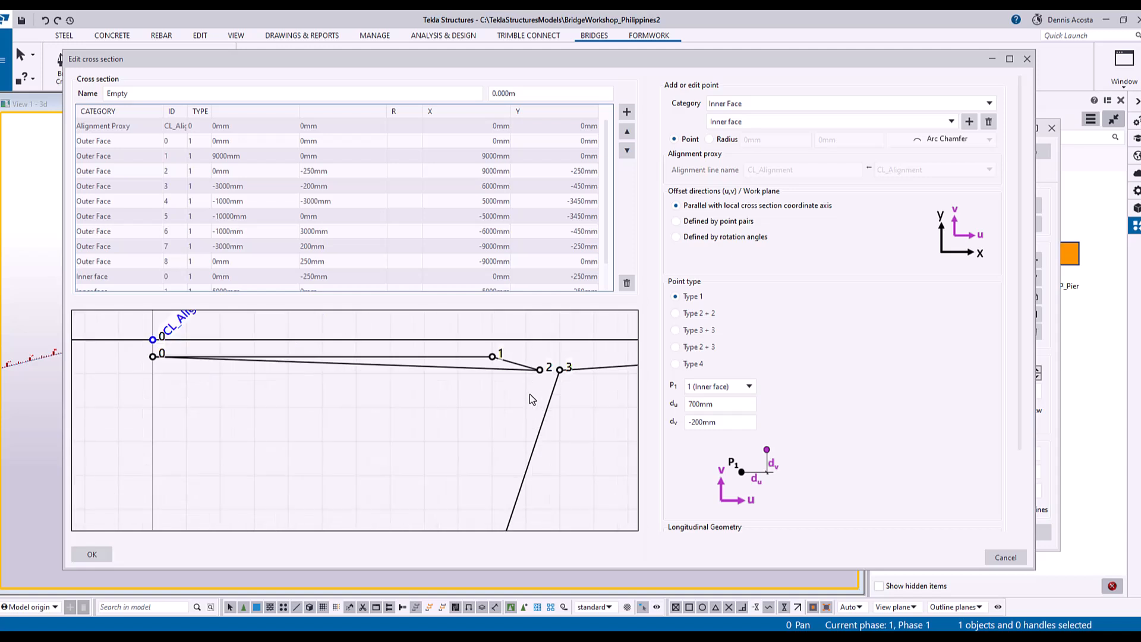
Step: Add an Inner Face point offset from inner point 2 by du -900 mm and dv -2750 mm
left_click(748, 386)
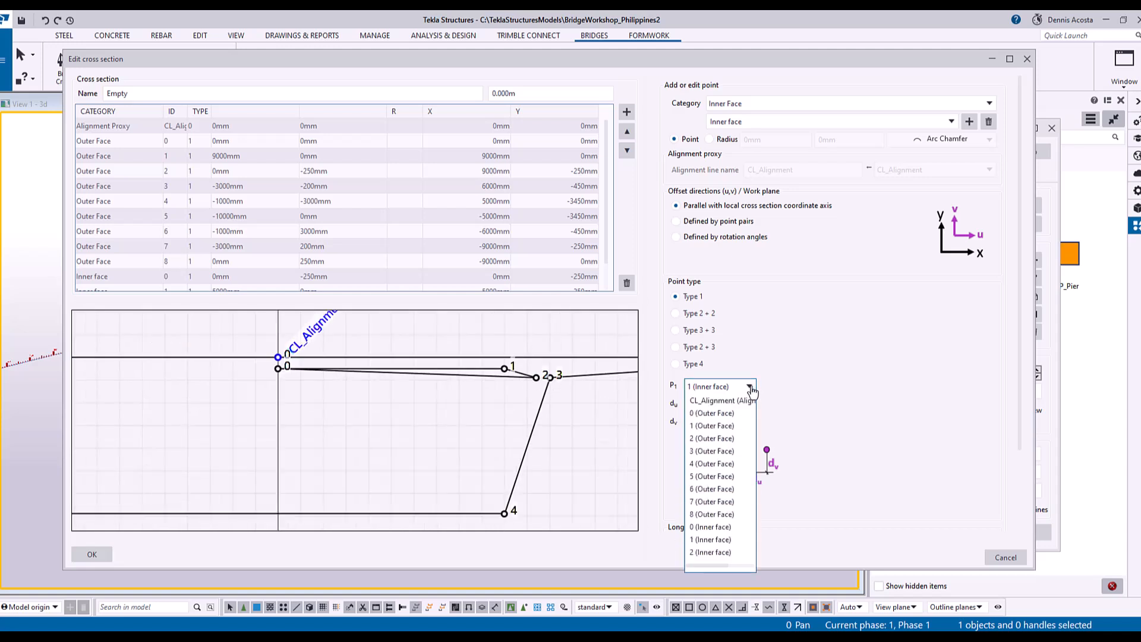
left_click(722, 553)
left_click_drag(718, 404, 672, 423)
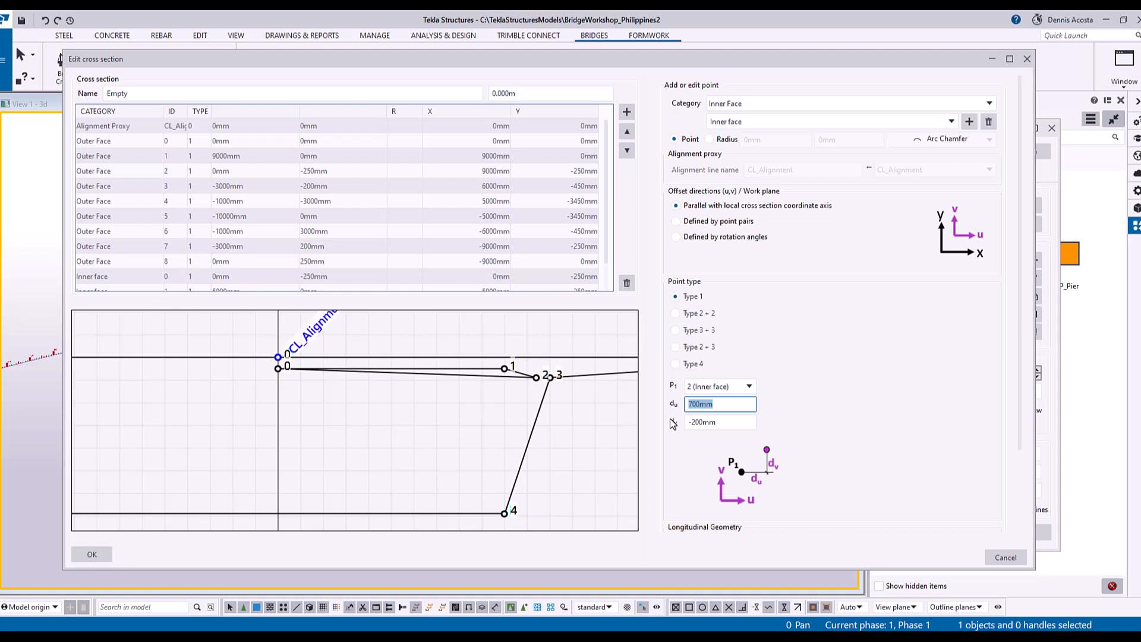
type("-900")
left_click(742, 423)
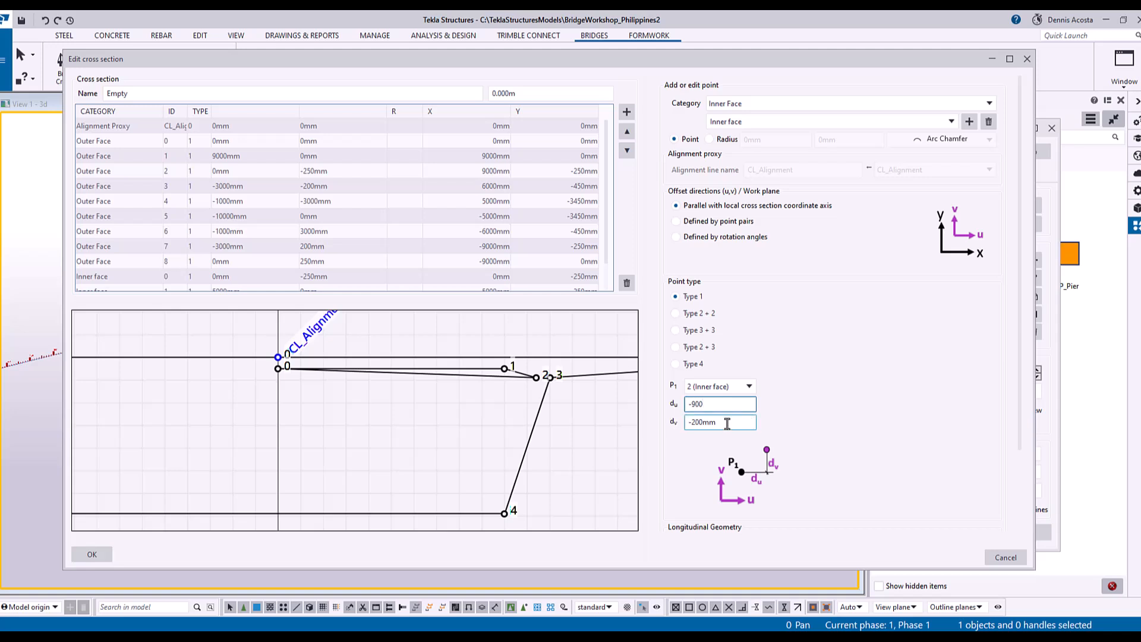
key("Tab")
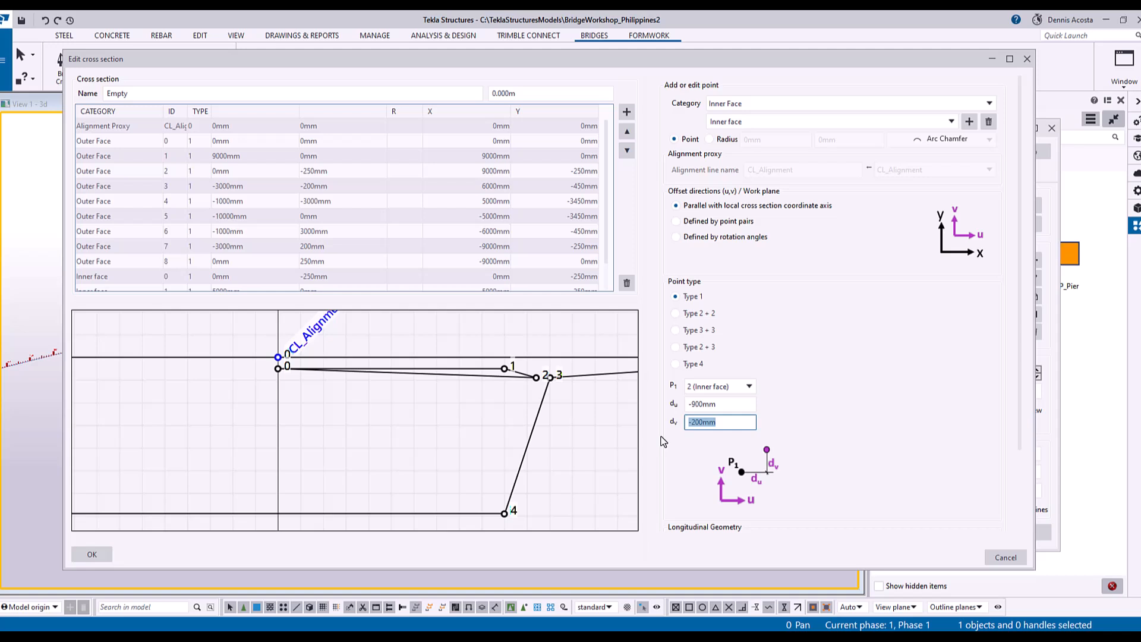
type("2750")
key("Left")
key("Left")
key("Left")
type("-")
key("Tab")
left_click(628, 112)
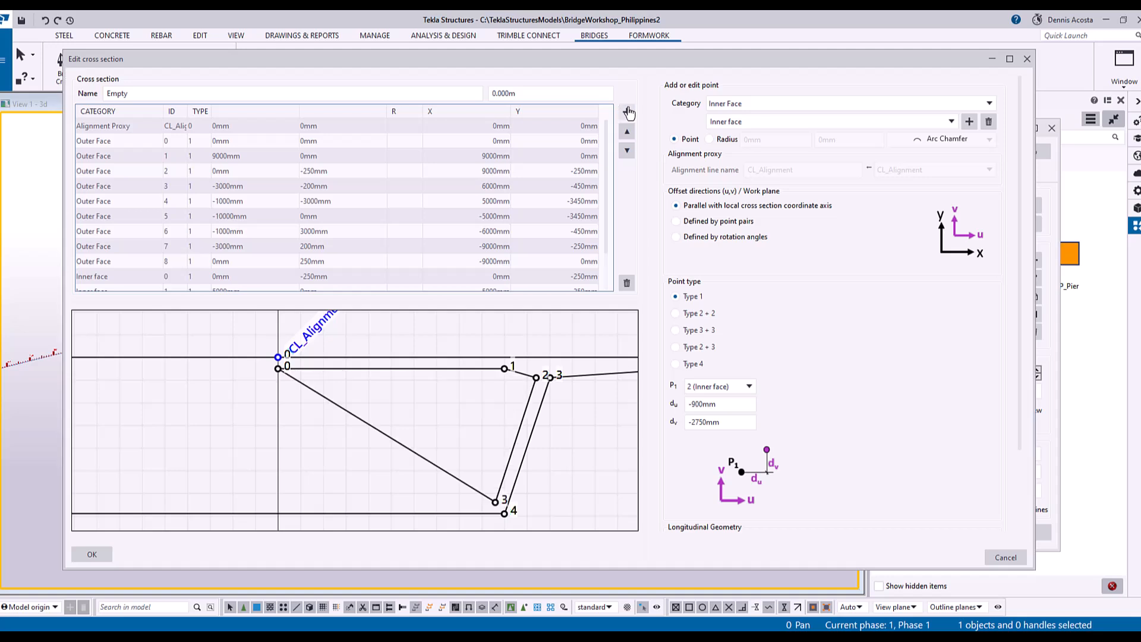
middle_click_drag(562, 507, 560, 460)
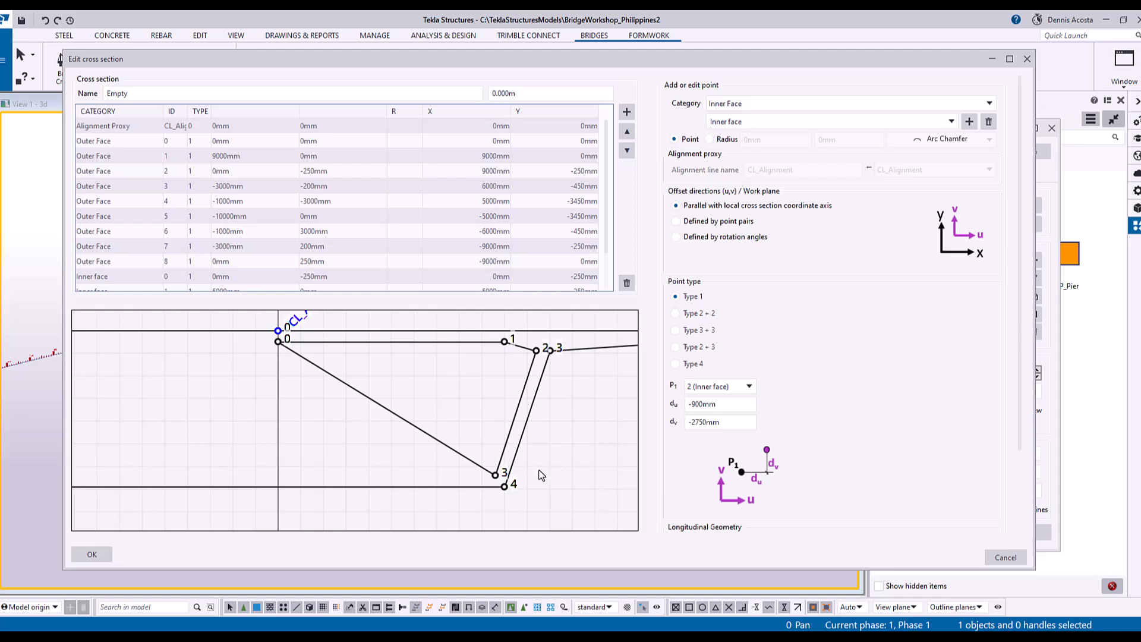
Step: Set the dv offset of inner point 3 to -2550 mm
left_click(700, 422)
key("BackSpace")
type("5")
key("Return")
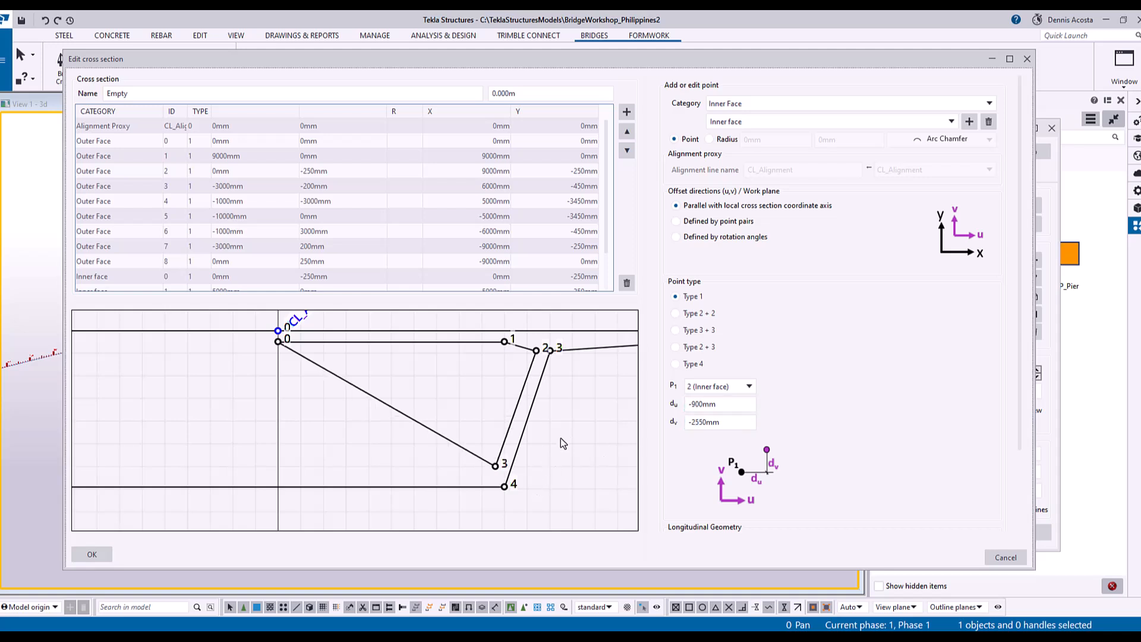
Step: Set the du offset of inner point 1 to 4900 mm
left_click(696, 404)
scroll(533, 370, "up", 3)
scroll(534, 370, "down", 3)
scroll(499, 343, "up", 2)
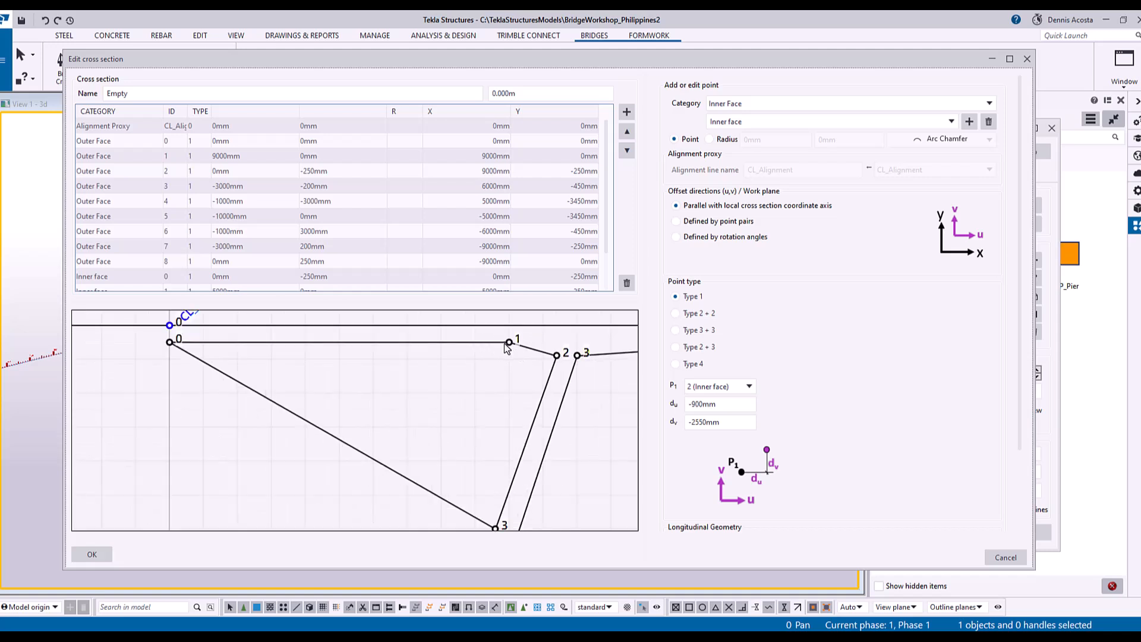
left_click(509, 343)
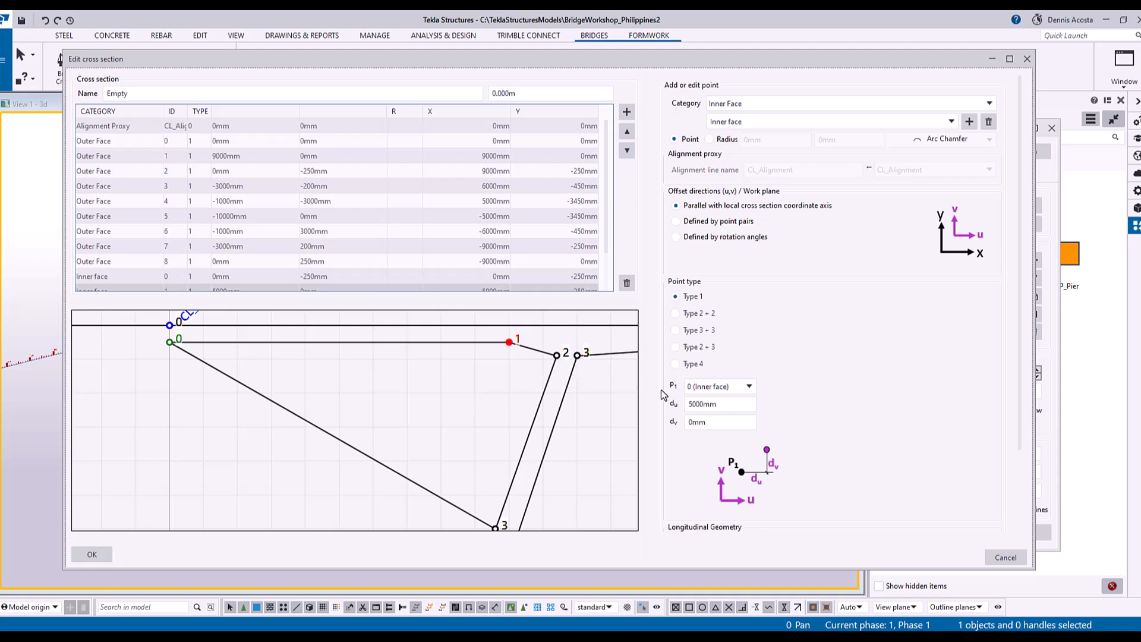
double_click(717, 404)
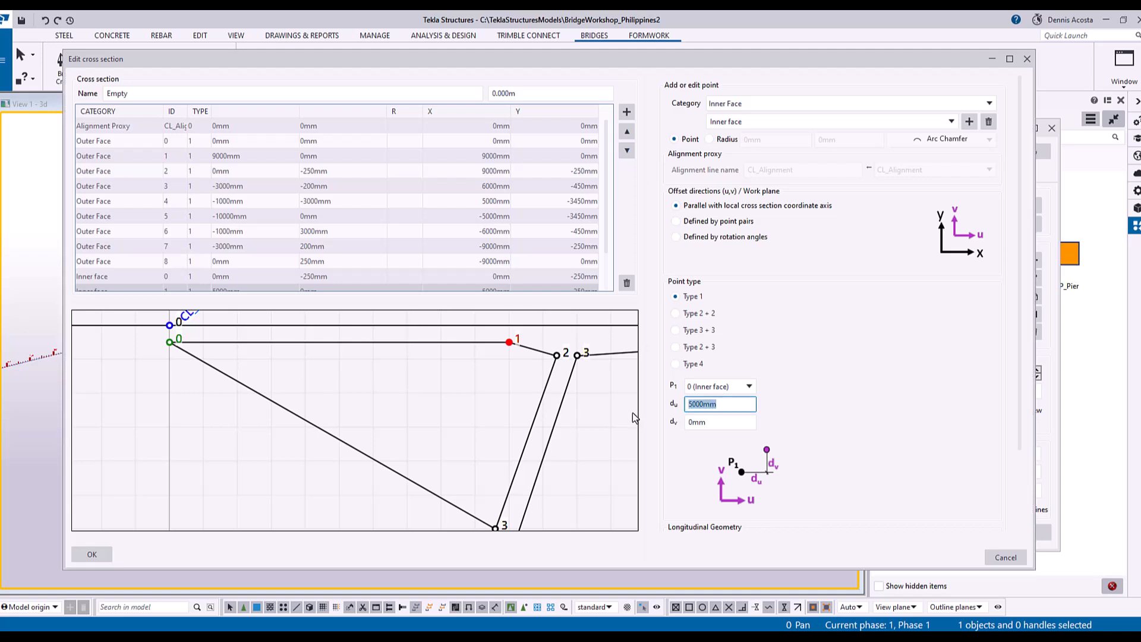
type("4900")
left_click(633, 416)
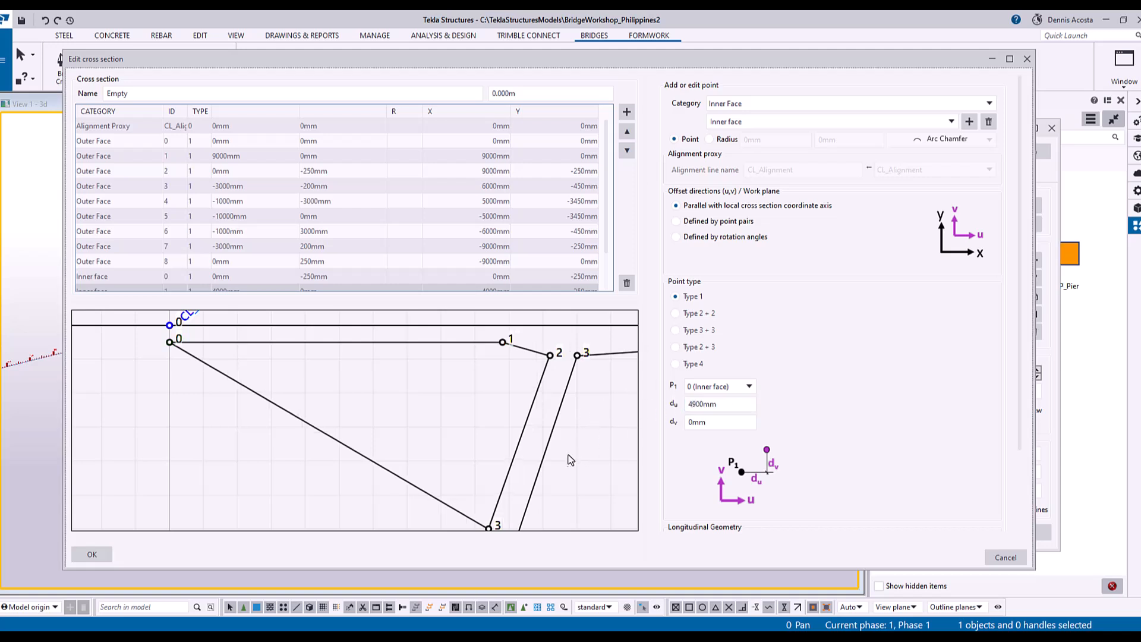
Step: Set the du offset of inner point 3 to -800 mm
scroll(568, 454, "down", 2)
scroll(519, 469, "up", 3)
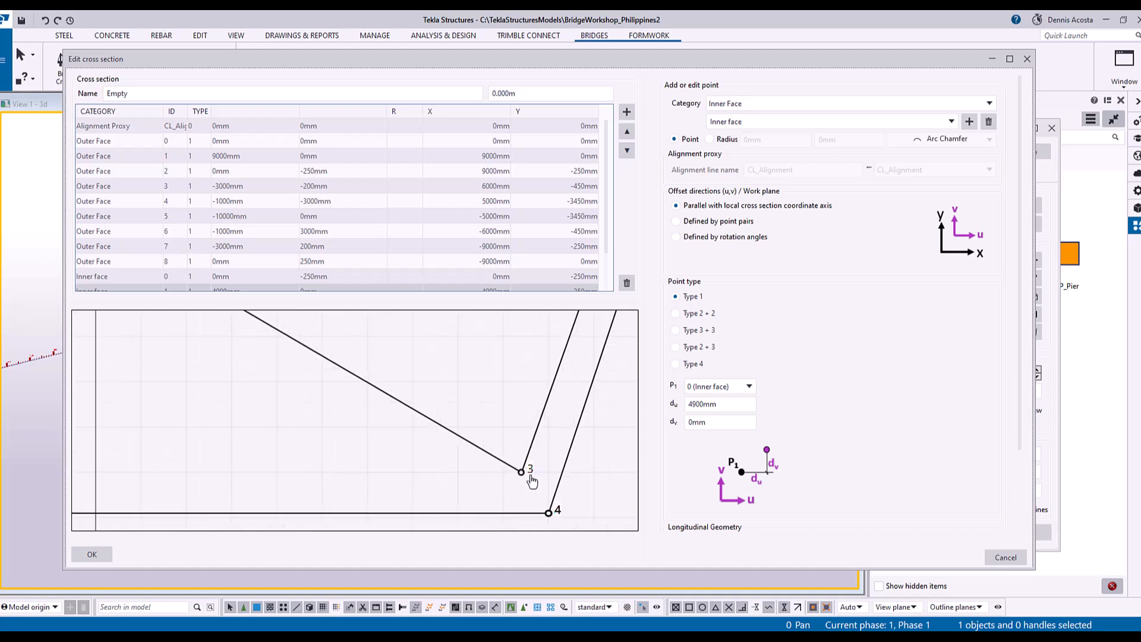
left_click(491, 467)
scroll(491, 469, "down", 2)
scroll(489, 472, "up", 2)
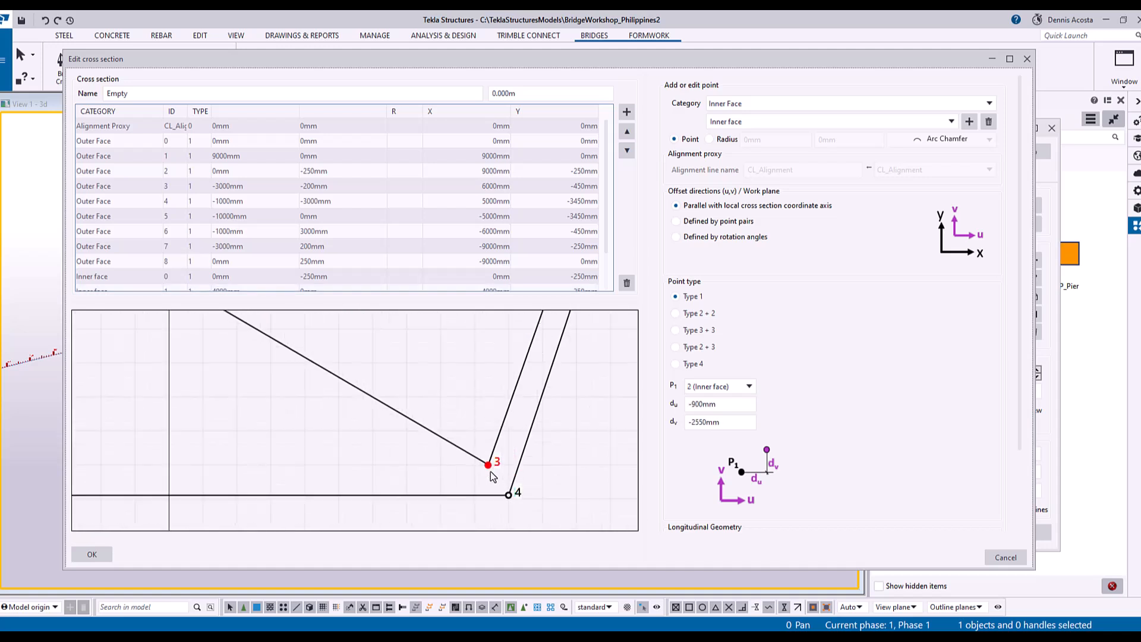
scroll(490, 472, "down", 2)
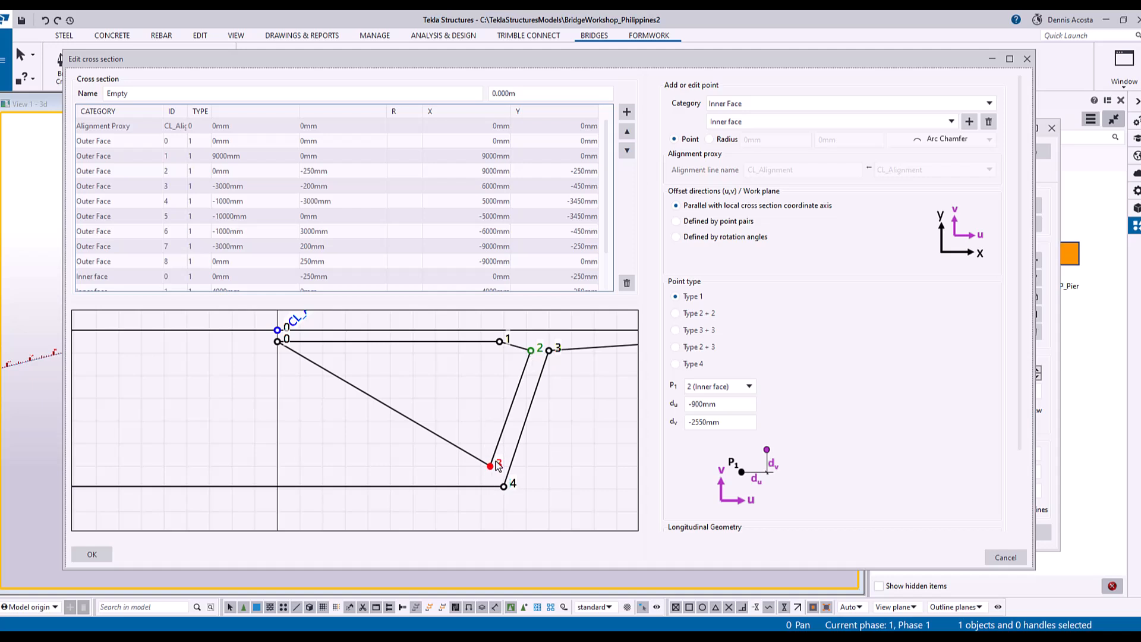
left_click(693, 404)
key("Delete")
type("8")
left_click(734, 423)
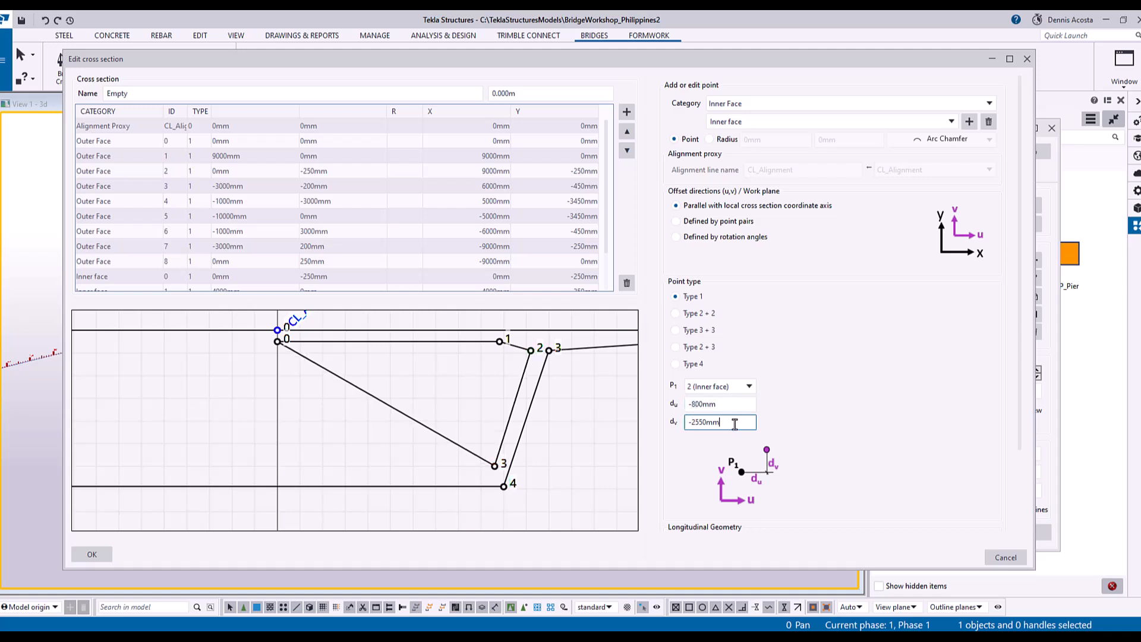
Step: Set the du offset of inner point 3 to -850 mm and check the web between the inner and outer faces
left_click(699, 405)
type("5")
left_click(574, 408)
scroll(484, 463, "up", 5)
scroll(483, 466, "down", 5)
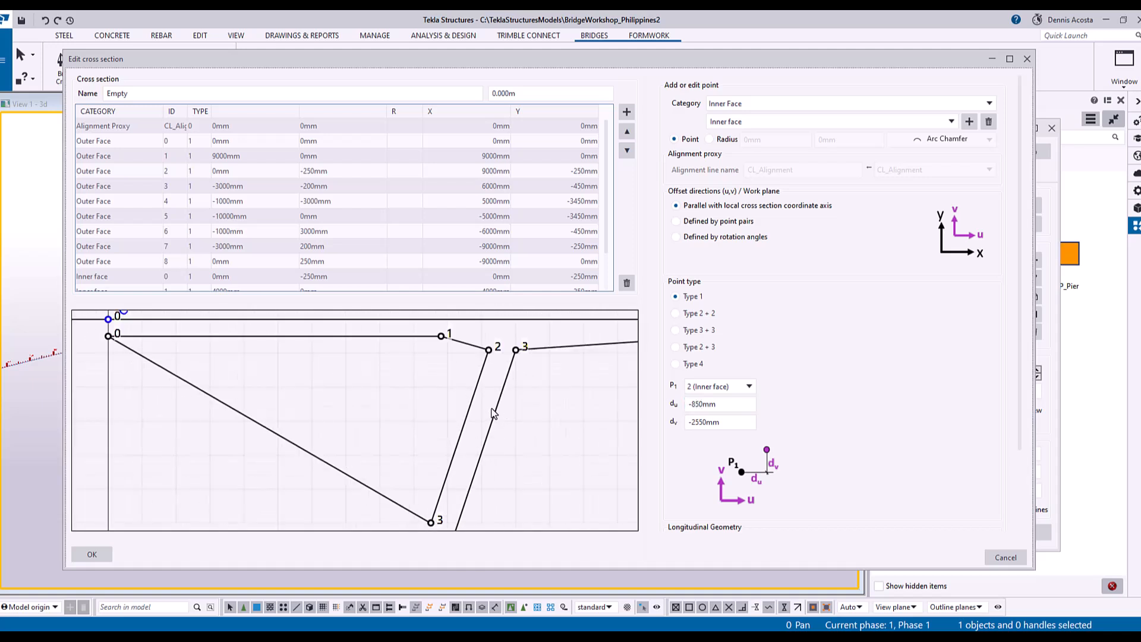
scroll(492, 414, "down", 5)
scroll(522, 395, "up", 5)
scroll(523, 397, "down", 5)
scroll(522, 397, "up", 5)
scroll(551, 412, "down", 5)
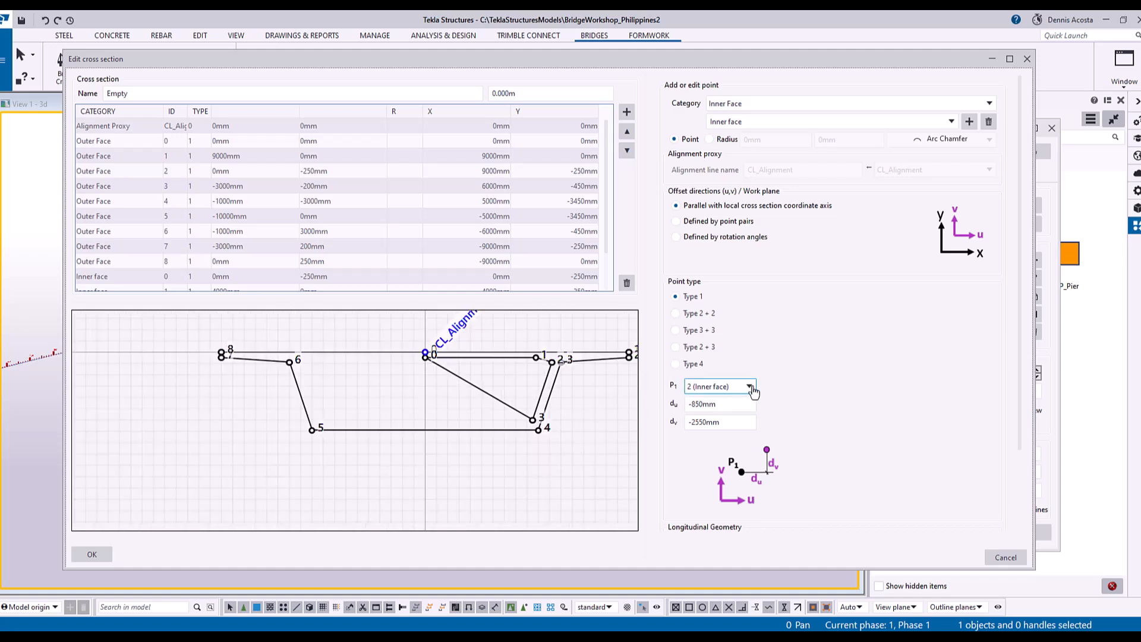
Step: Add an Inner Face point offset from inner point 3 by du -700 mm and dv -200 mm
left_click(750, 387)
left_click(715, 570)
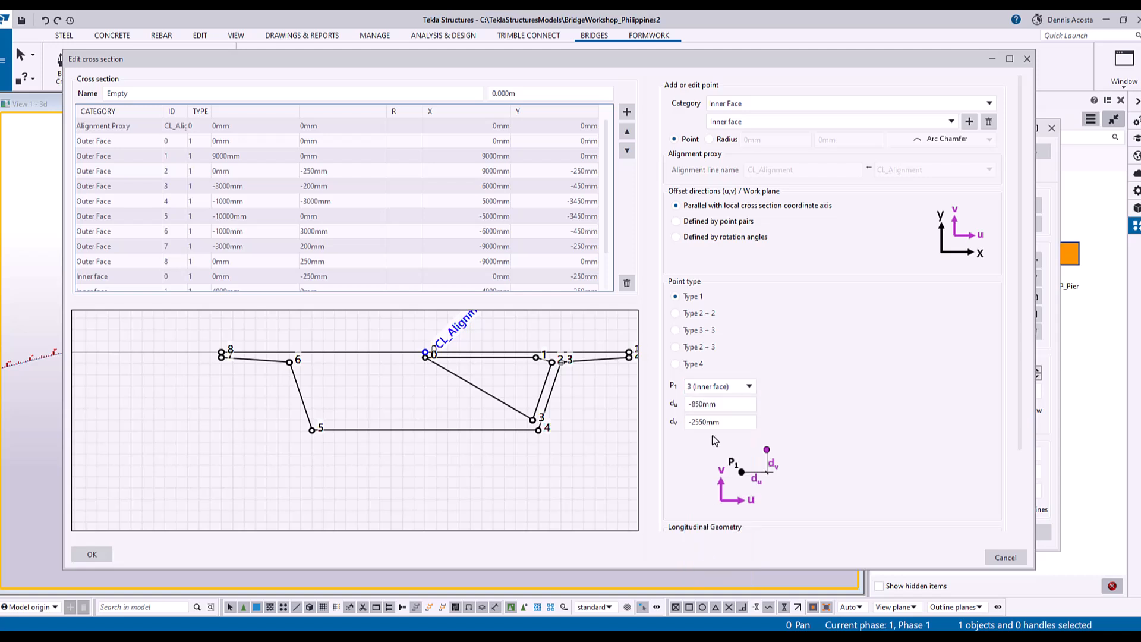
double_click(730, 404)
type("-700")
left_click(714, 423)
type("-200")
key("Tab")
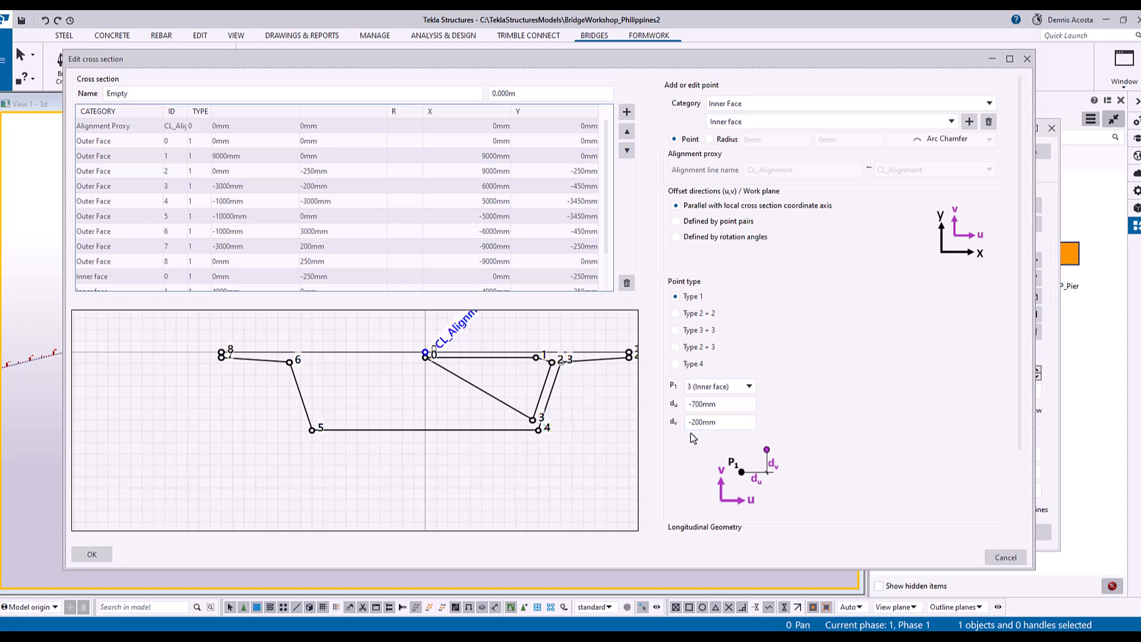
left_click(627, 112)
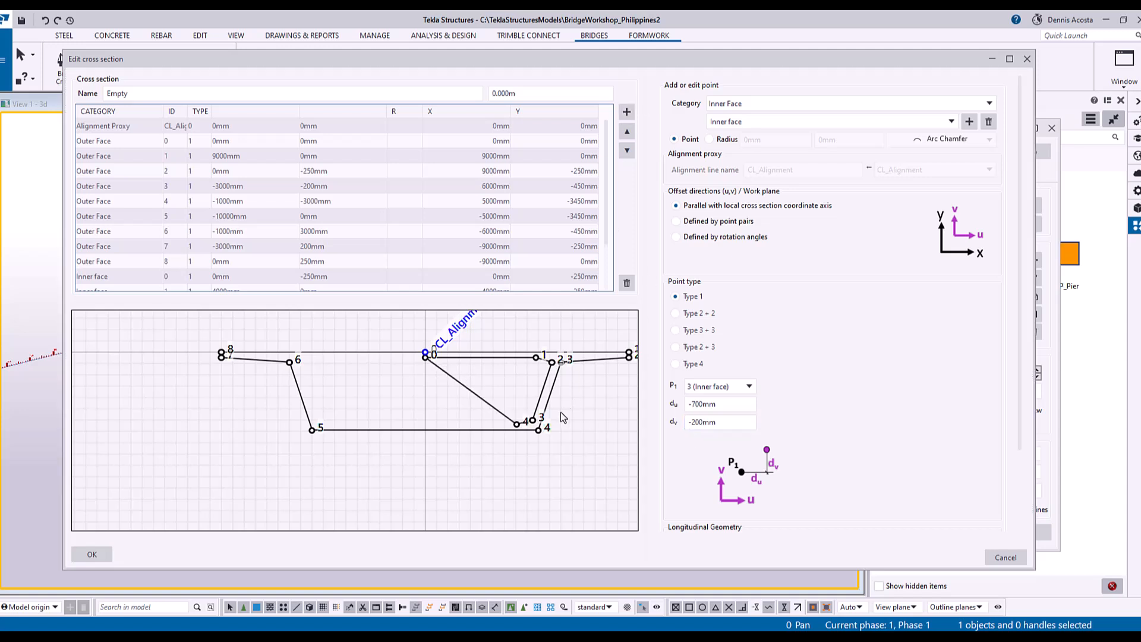
Step: Examine the spacing of inner points 3 and 4 from the bottom slab and compare with the opposite side near outer points 5 and 6
scroll(544, 427, "up", 4)
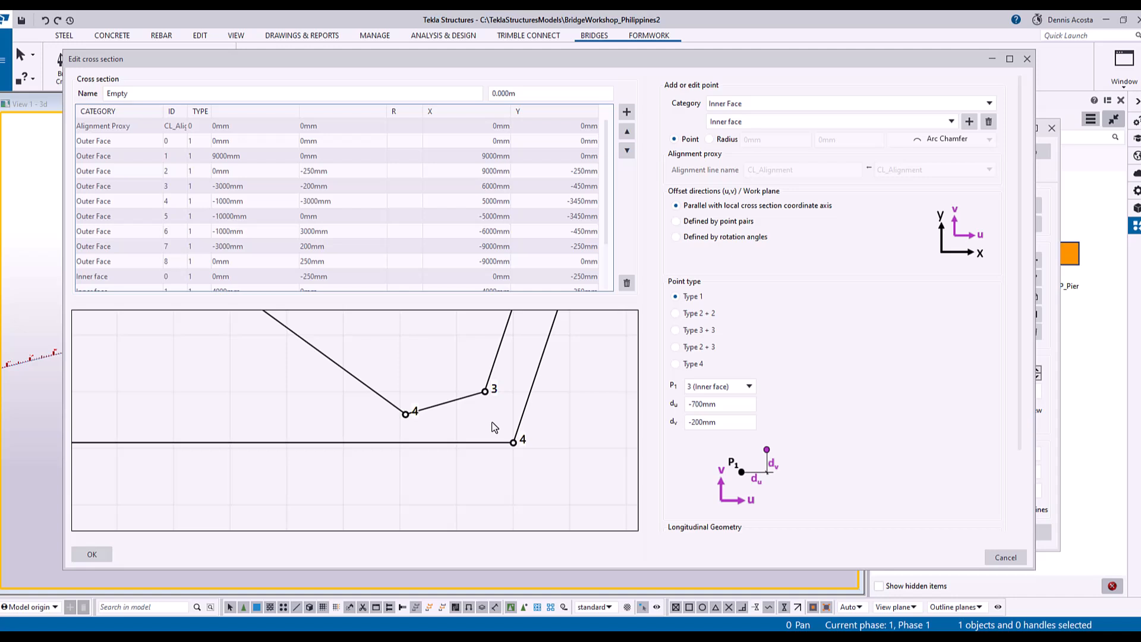
scroll(452, 422, "down", 5)
scroll(426, 419, "up", 3)
scroll(416, 416, "down", 3)
scroll(483, 469, "up", 3)
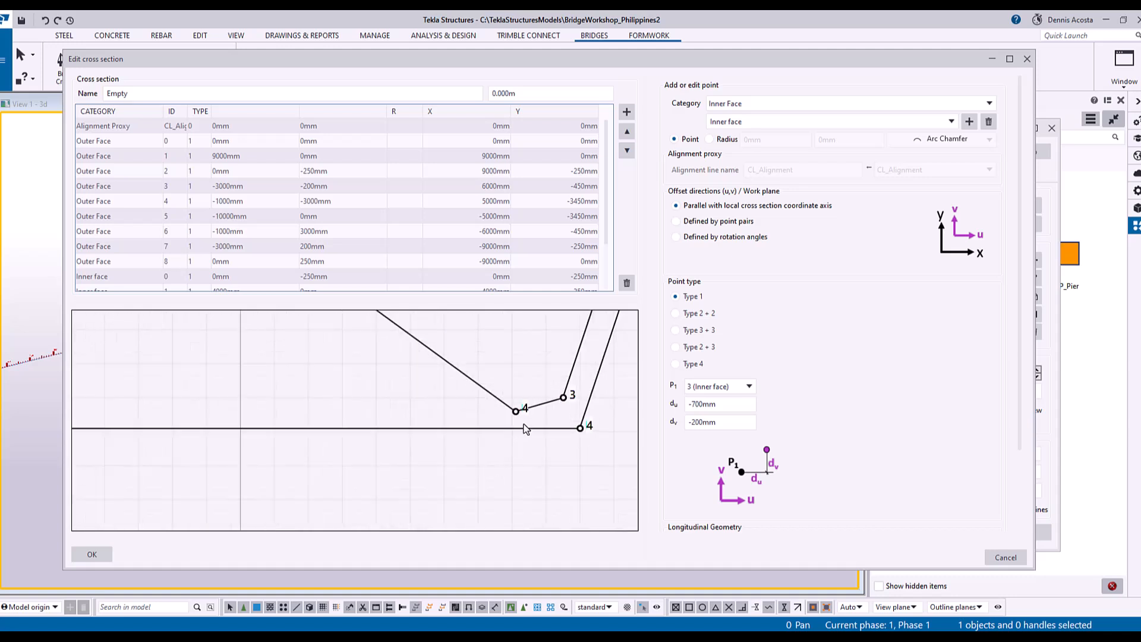
scroll(405, 384, "down", 3)
scroll(405, 382, "up", 3)
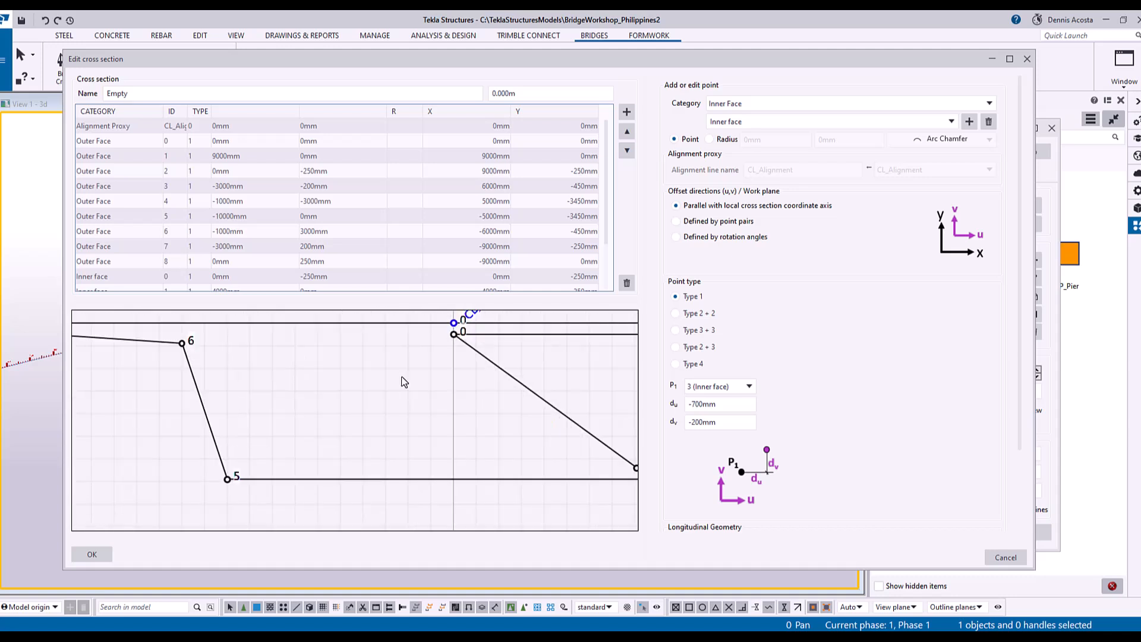
scroll(404, 382, "down", 2)
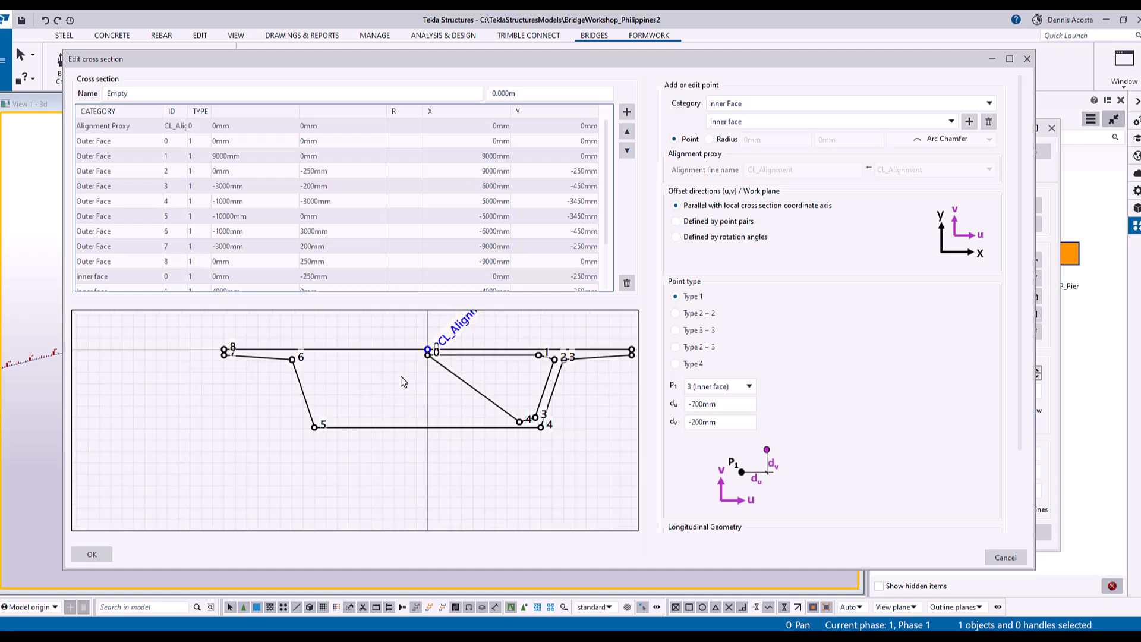
scroll(464, 397, "up", 2)
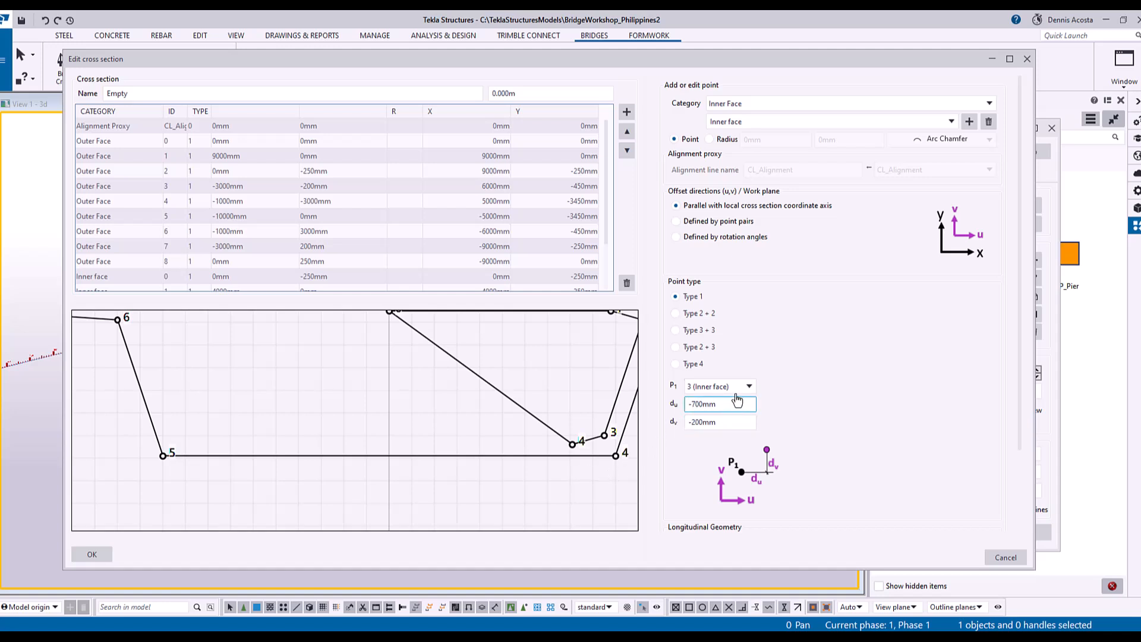
Step: Add an Inner Face point offset from inner point 4 by du -8000 mm and dv 0 mm
left_click(719, 387)
left_click(721, 577)
left_click(702, 406)
left_click_drag(703, 409, 672, 411)
type("-")
key("Tab")
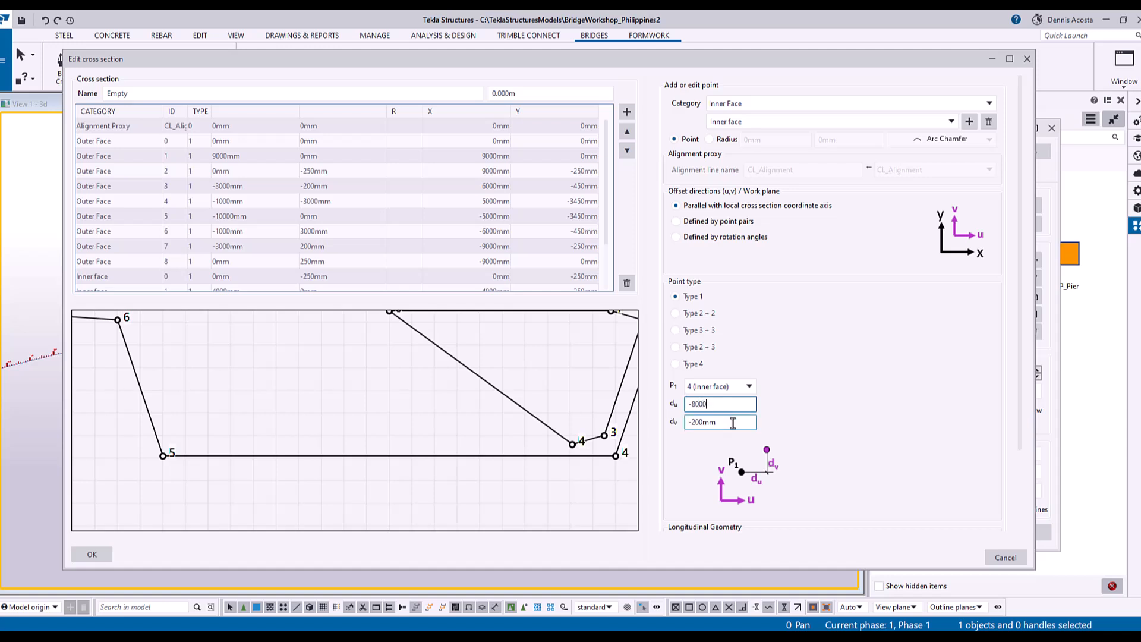
type("0")
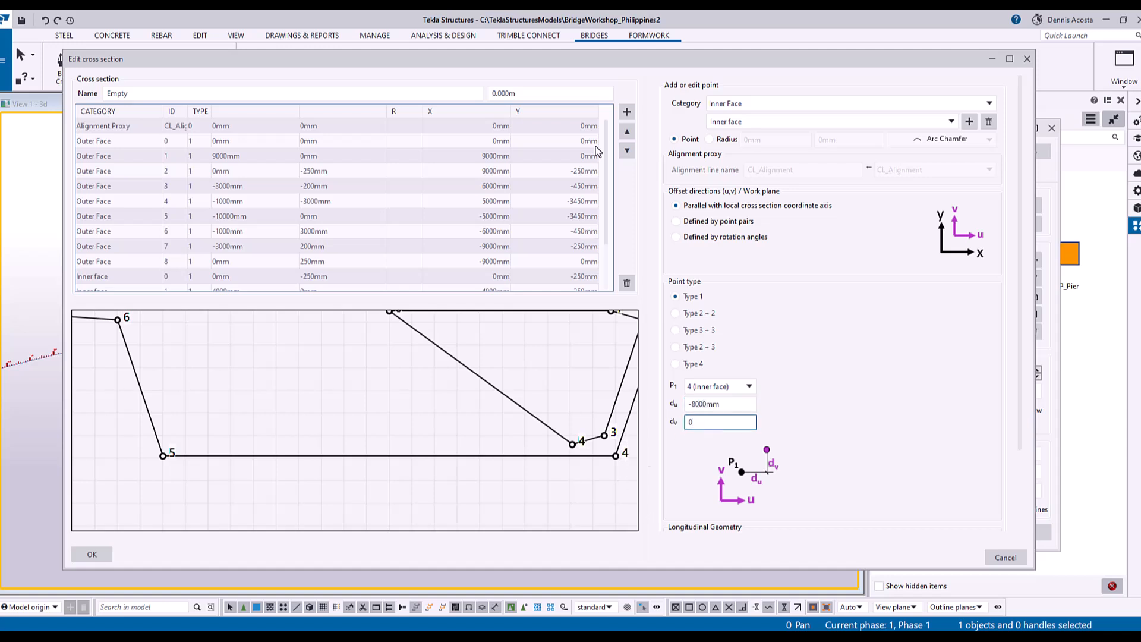
left_click(627, 113)
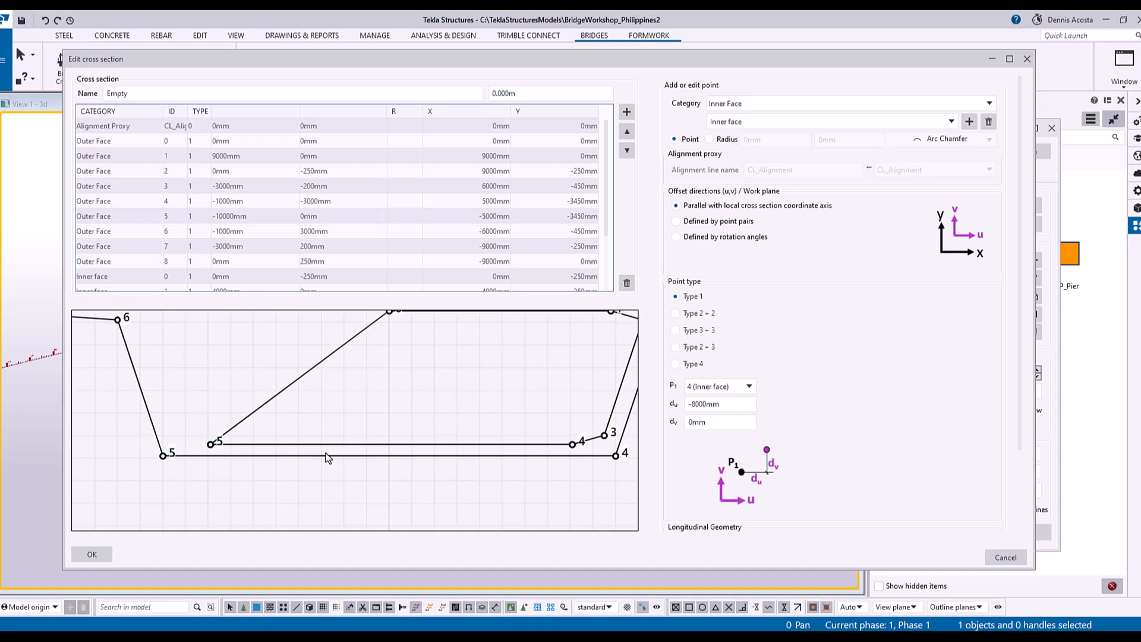
Step: Add an Inner Face point offset from inner point 5 by du -700 mm and dv 200 mm
scroll(196, 451, "up", 3)
scroll(196, 450, "down", 3)
scroll(201, 453, "down", 3)
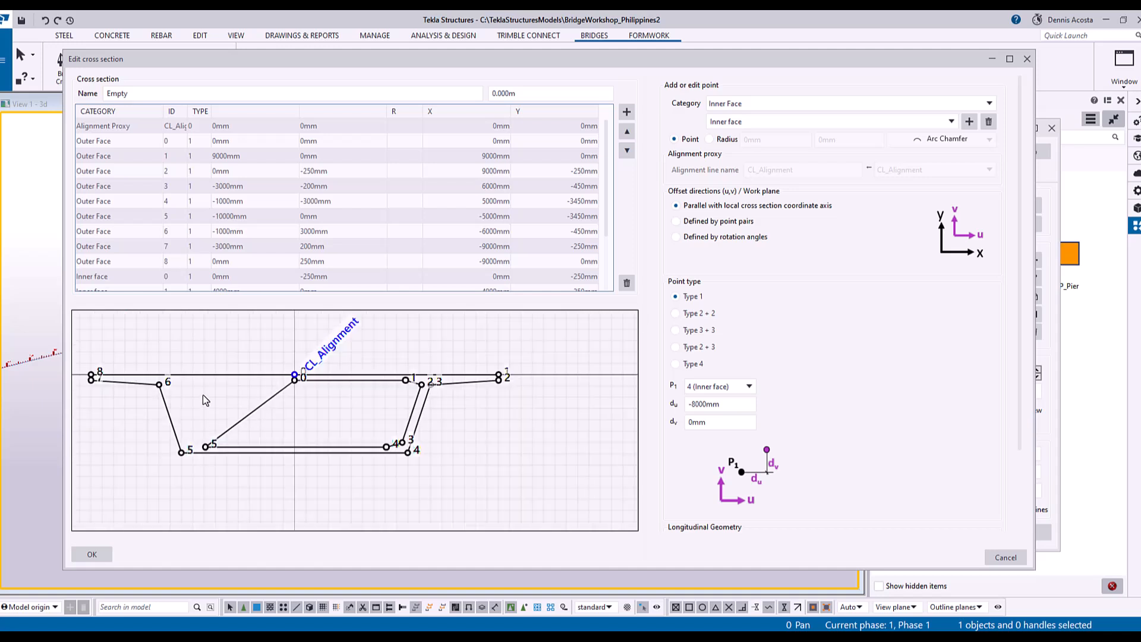
scroll(202, 395, "up", 3)
left_click(750, 388)
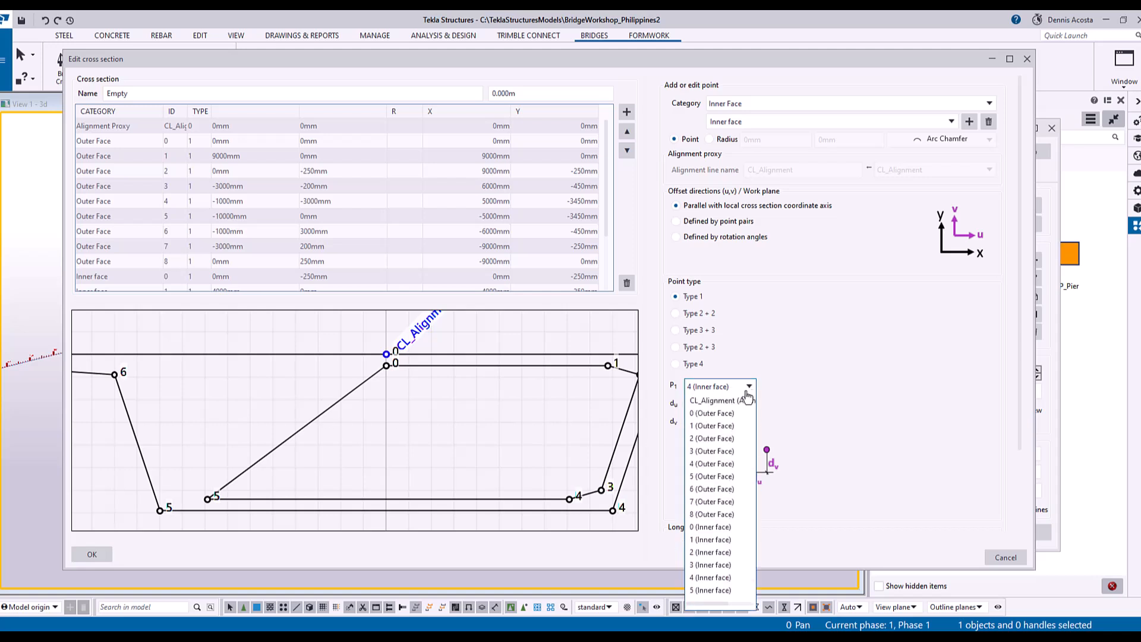
left_click(718, 588)
left_click(725, 407)
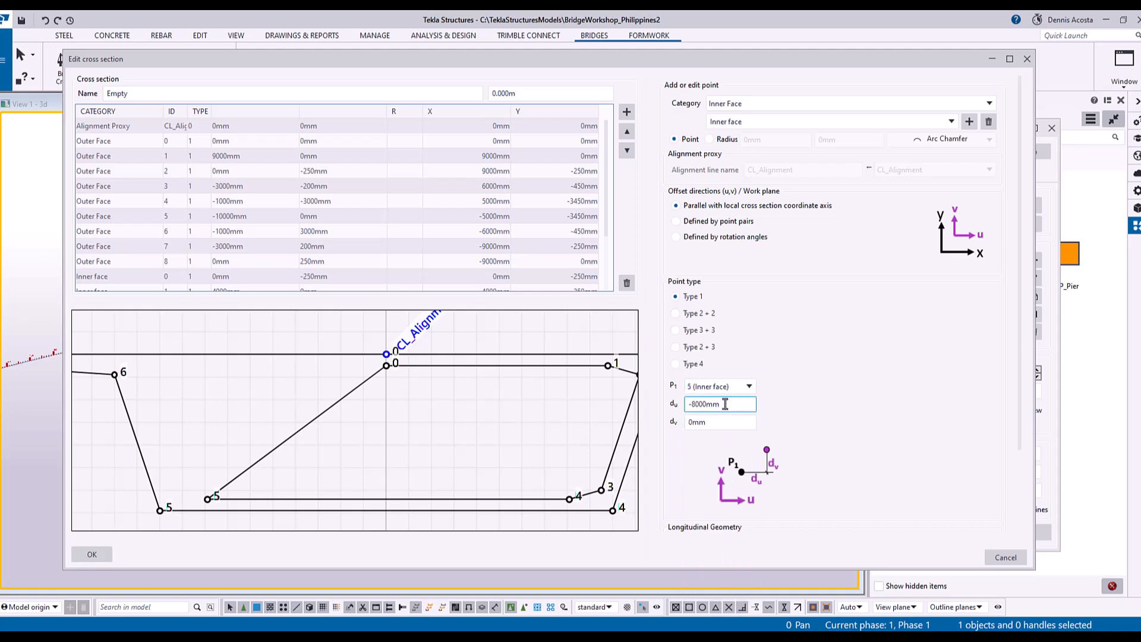
left_click_drag(733, 403, 666, 417)
type("-700")
key("Tab")
type("200")
left_click(625, 114)
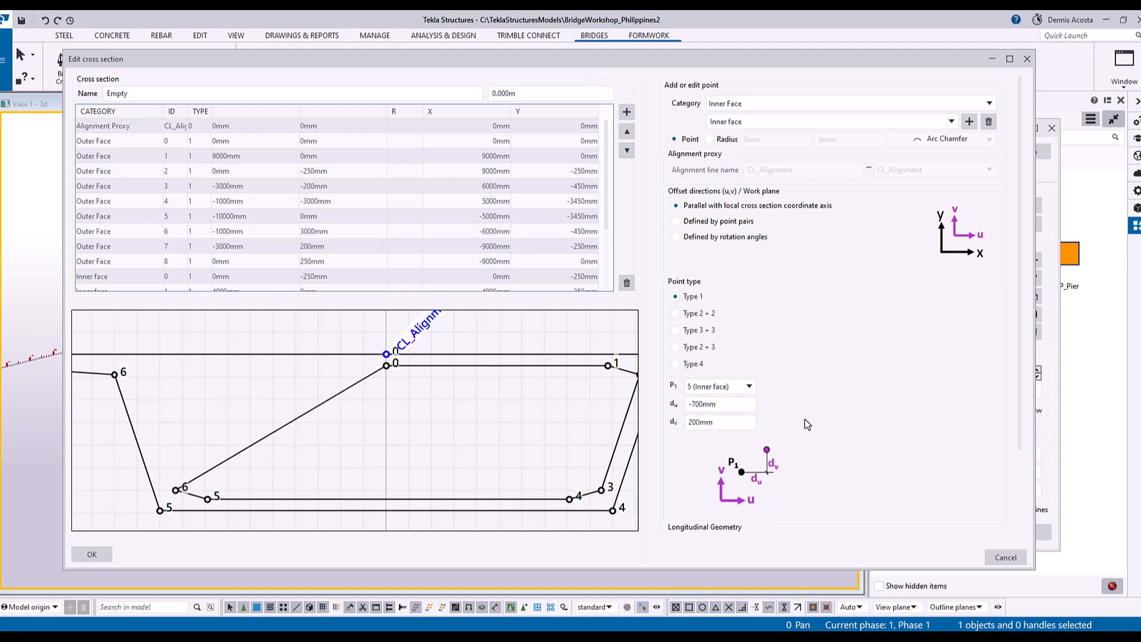
Step: Add an Inner Face point offset from inner point 6 by du -850 mm and dv 2550 mm
left_click(743, 387)
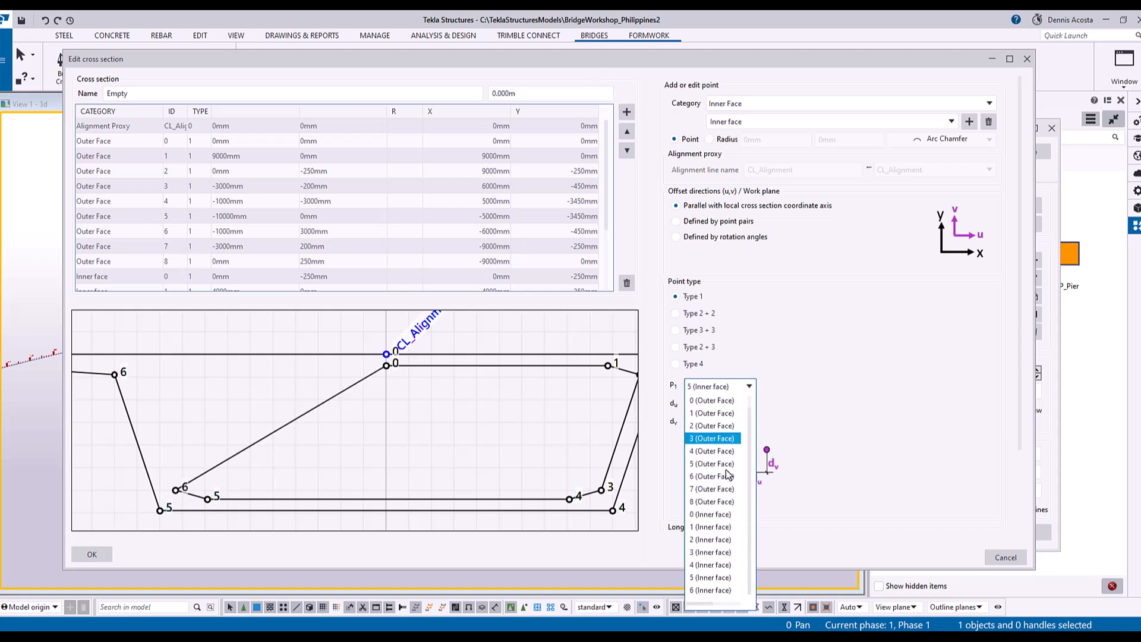
left_click(718, 591)
left_click_drag(733, 402, 662, 422)
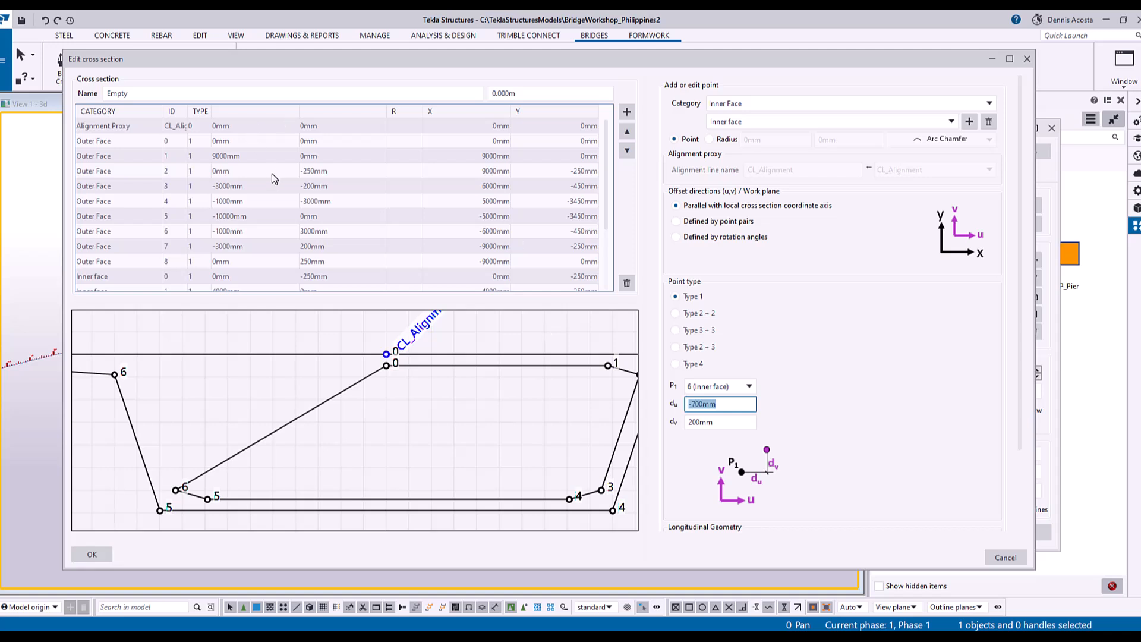
scroll(272, 178, "down", 2)
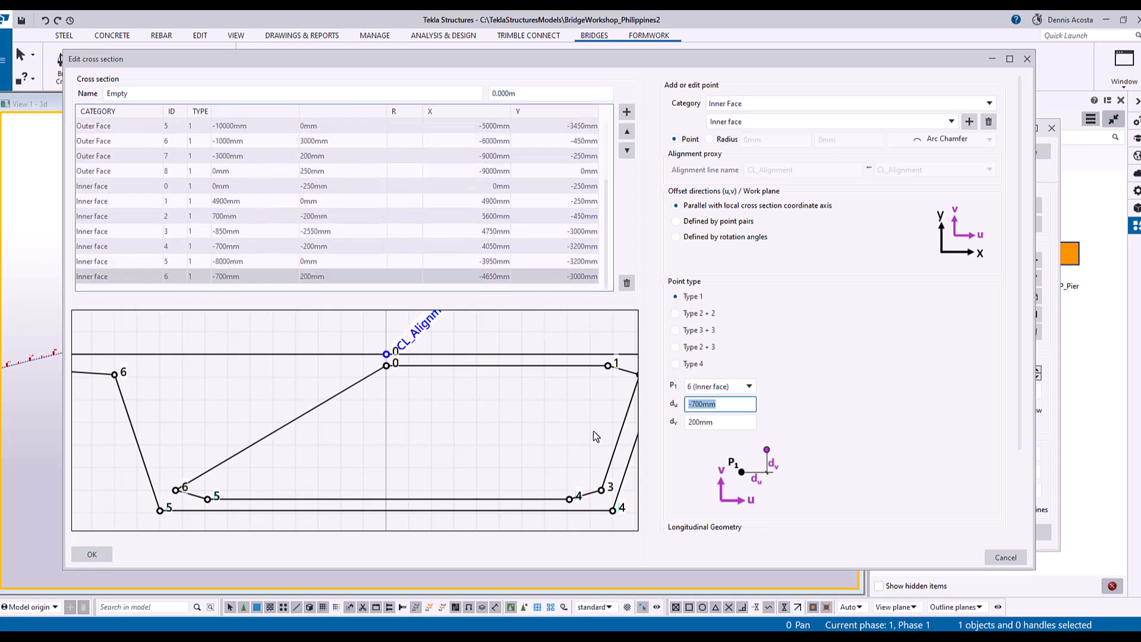
type("-850")
key("Tab")
type("255")
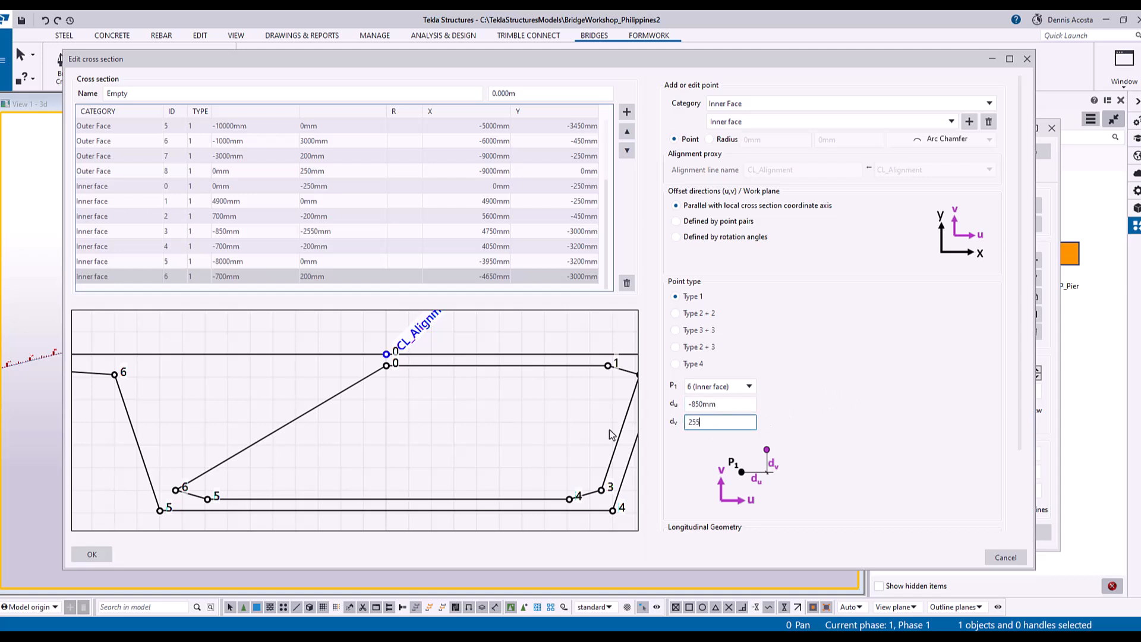
left_click(626, 112)
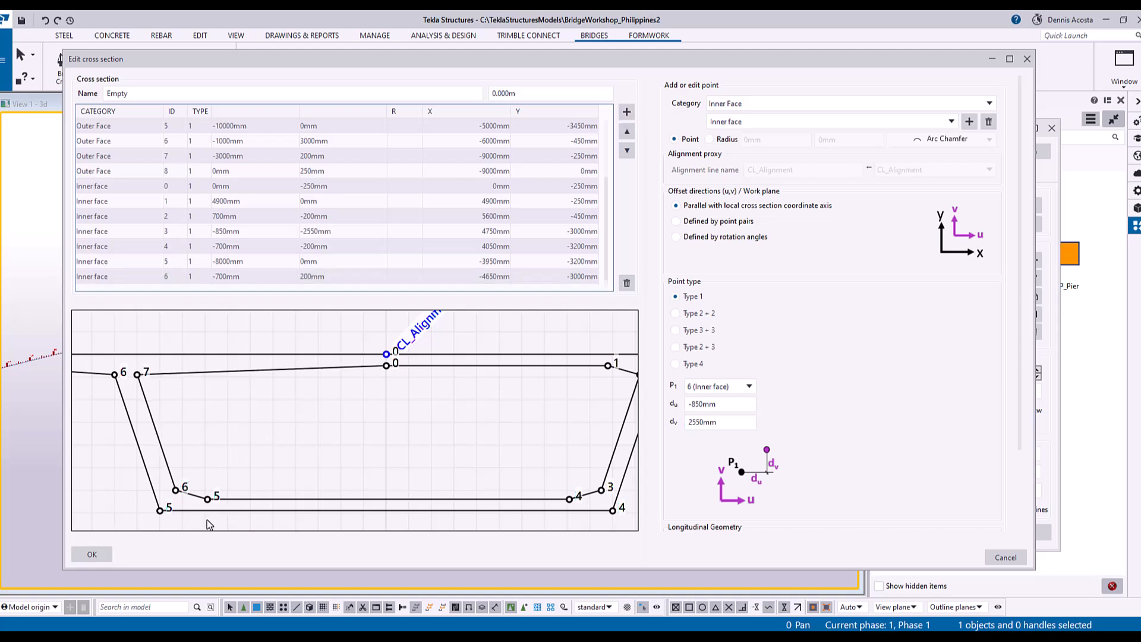
Step: Add an Inner Face point offset from inner point 7 by du 700 mm and dv 200 mm
scroll(181, 499, "up", 2)
scroll(178, 496, "down", 2)
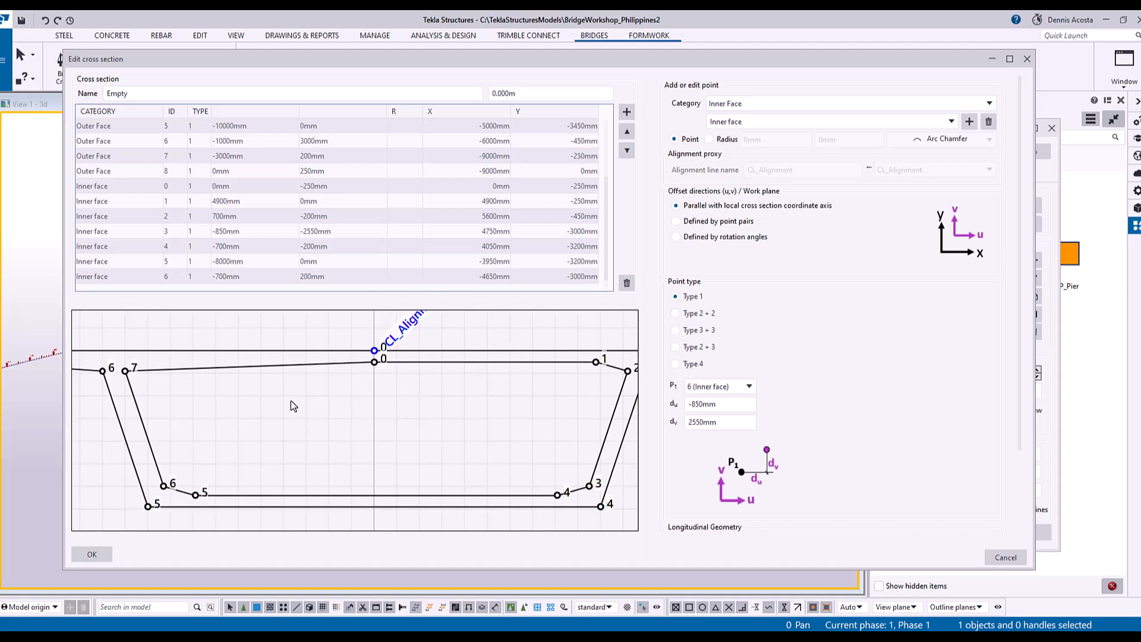
left_click(748, 387)
left_click(703, 592)
left_click_drag(730, 408, 663, 420)
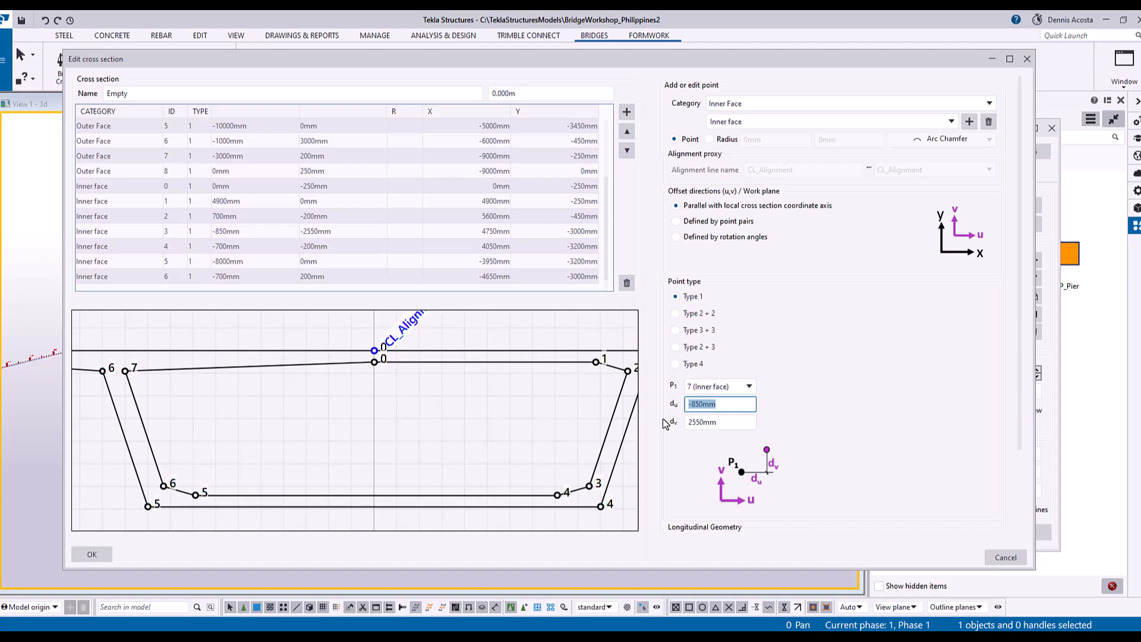
type("700")
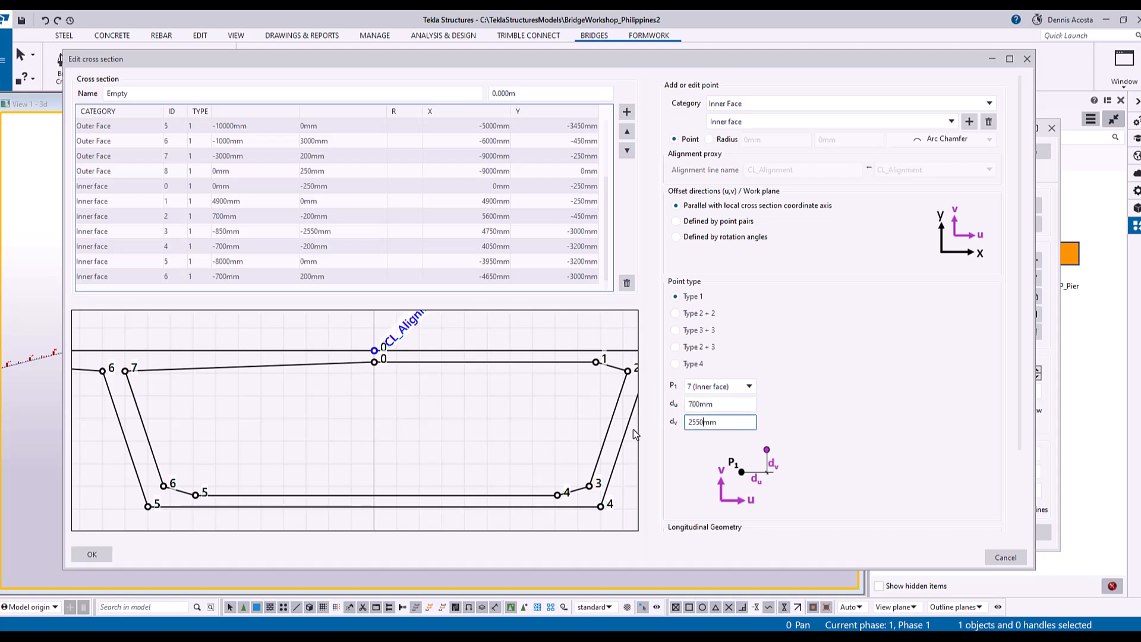
left_click_drag(732, 422, 652, 429)
type("200")
key("Return")
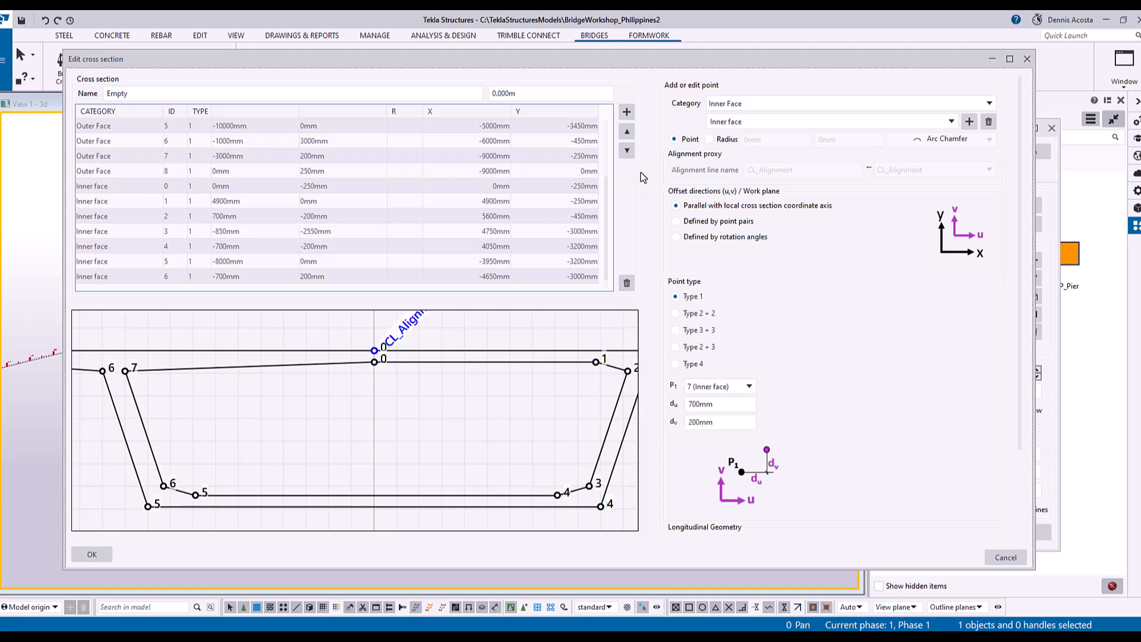
left_click(627, 114)
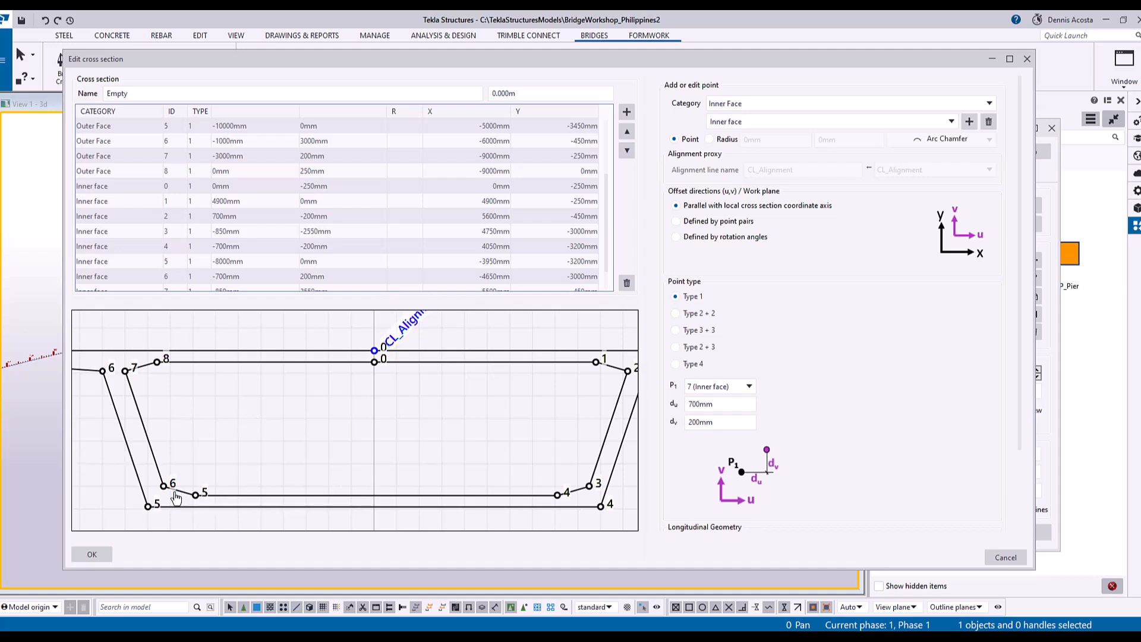
Step: Adjust inner point 5's du offset from inner point 4, trying -8500 mm and settling on -8100 mm
scroll(175, 500, "up", 4)
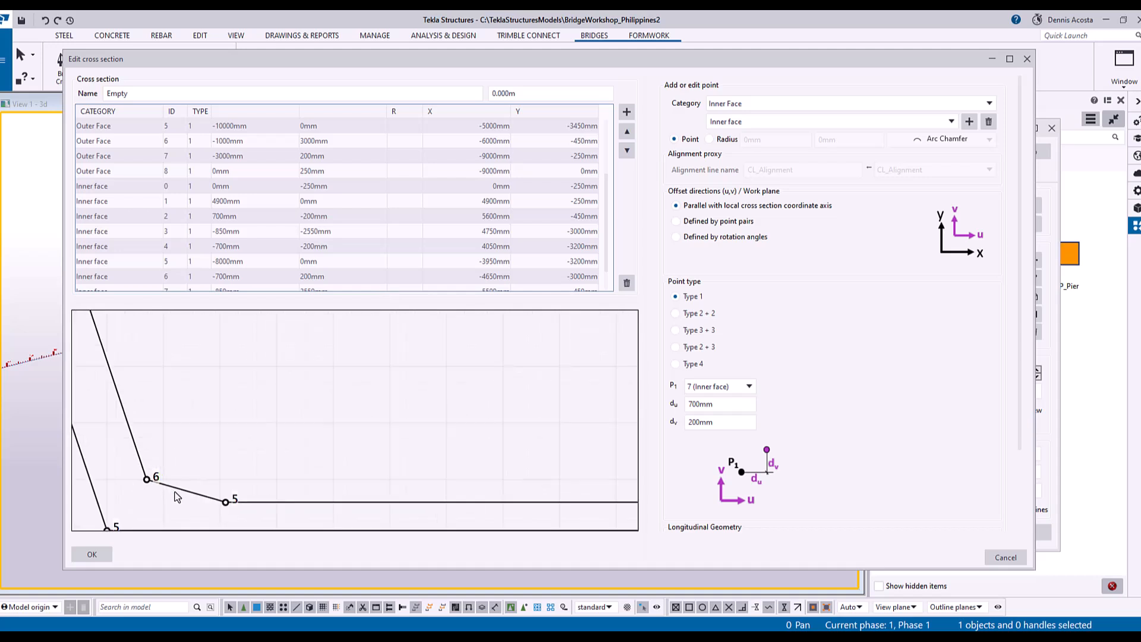
left_click(176, 263)
left_click(698, 404)
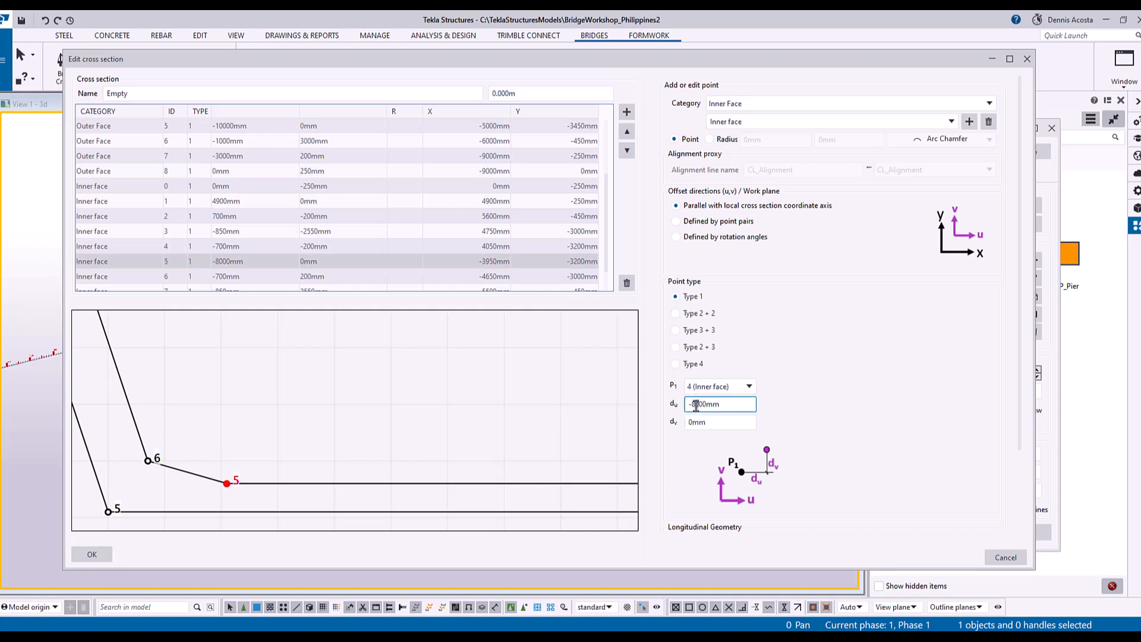
key("Delete")
type("5")
key("Return")
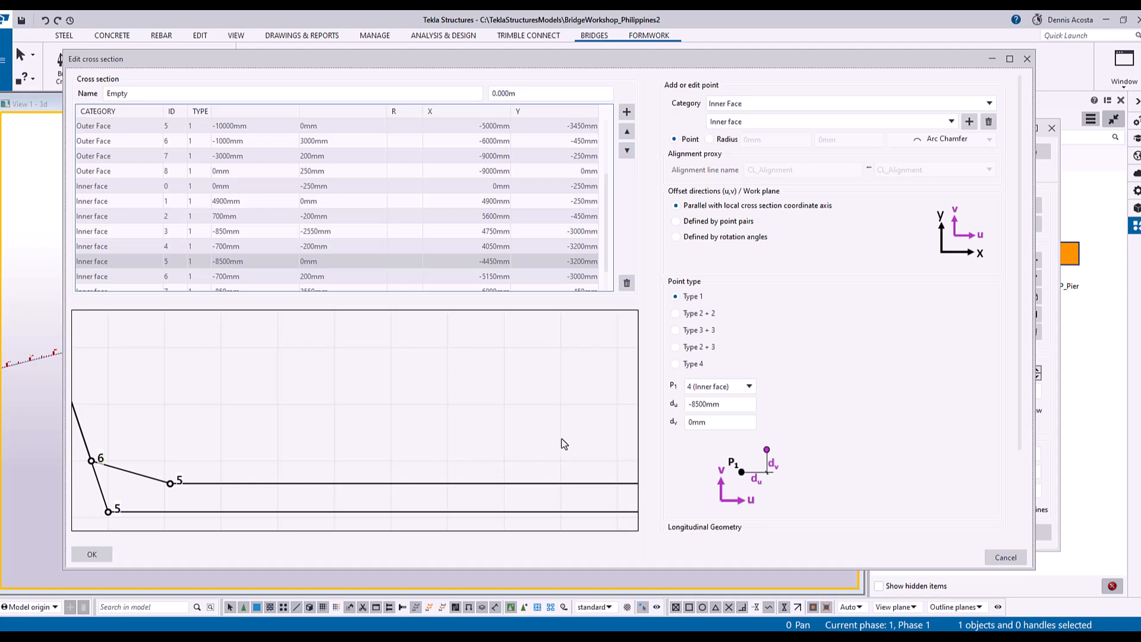
left_click(697, 404)
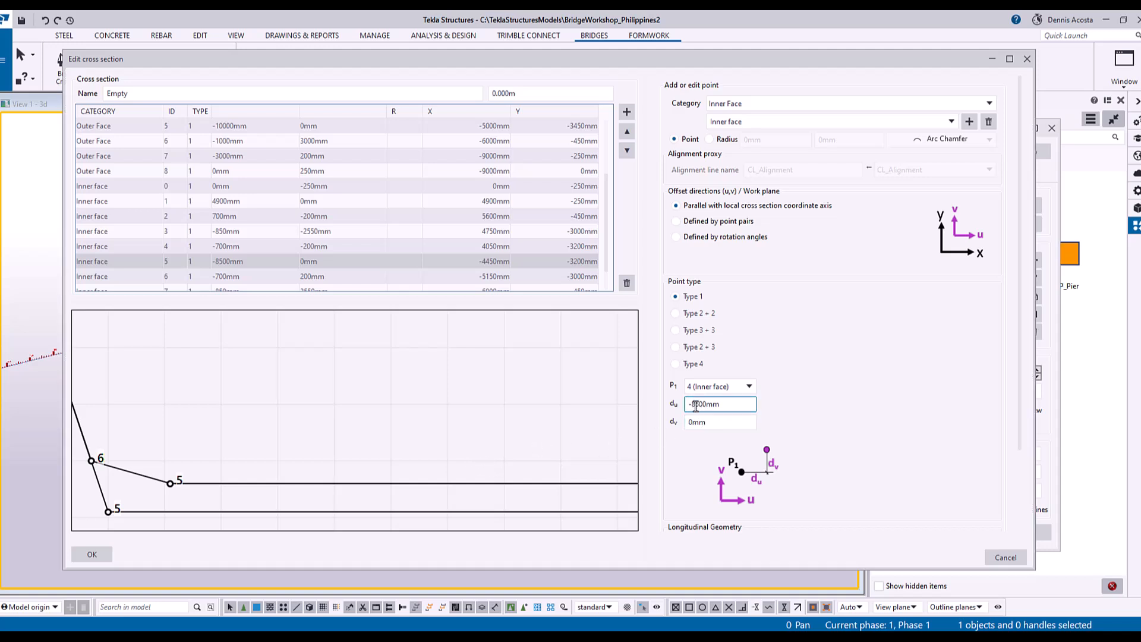
key("Delete")
type("1")
key("Return")
scroll(359, 434, "down", 5)
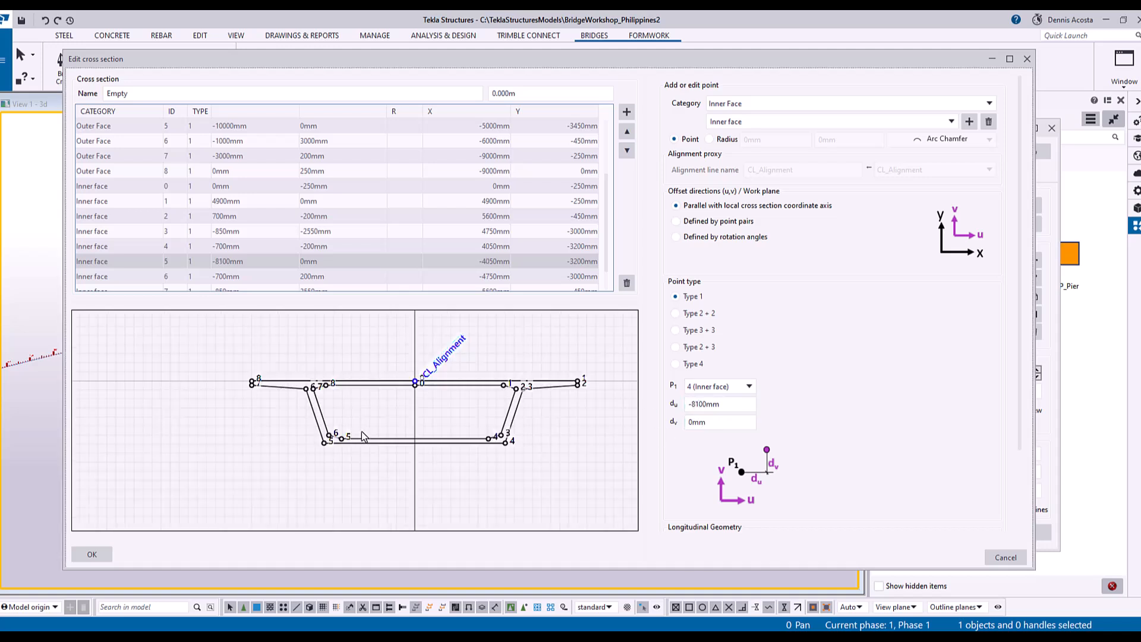
Step: Review the reference point and offsets of the Inner Face points one by one, from point 0 around to point 8
scroll(464, 405, "up", 5)
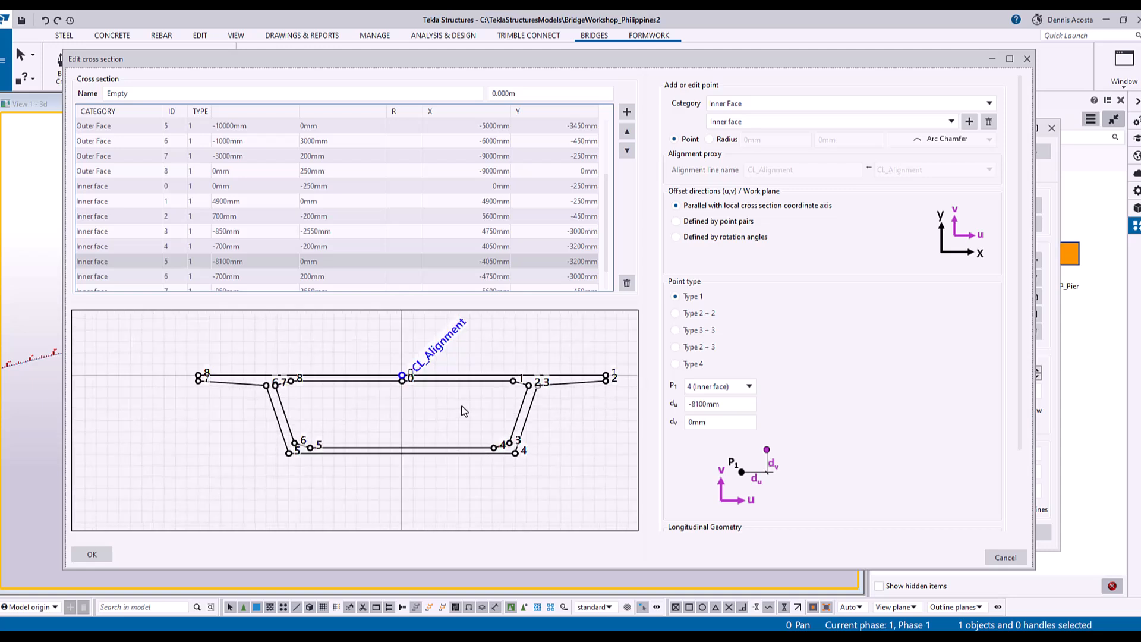
scroll(462, 406, "down", 2)
scroll(435, 404, "up", 2)
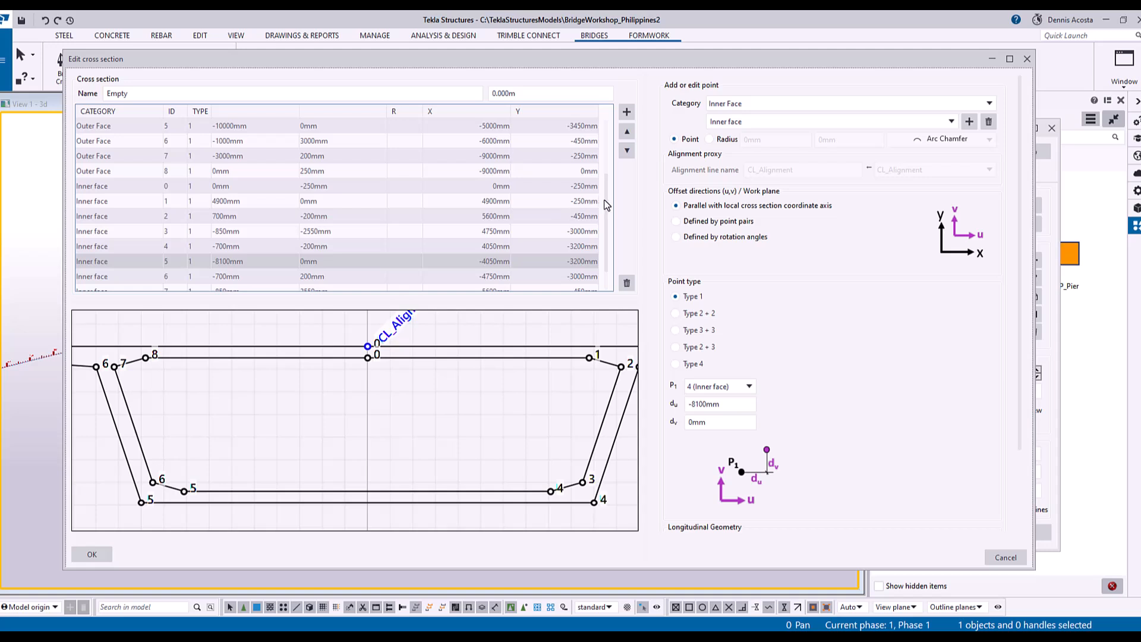
left_click_drag(608, 208, 606, 247)
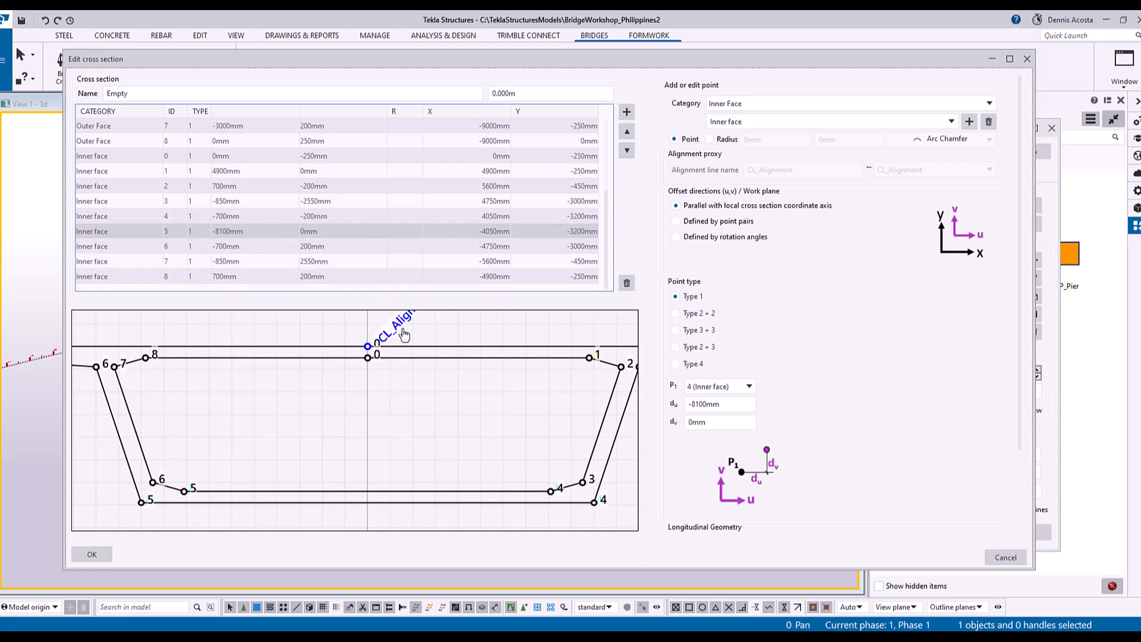
left_click(368, 358)
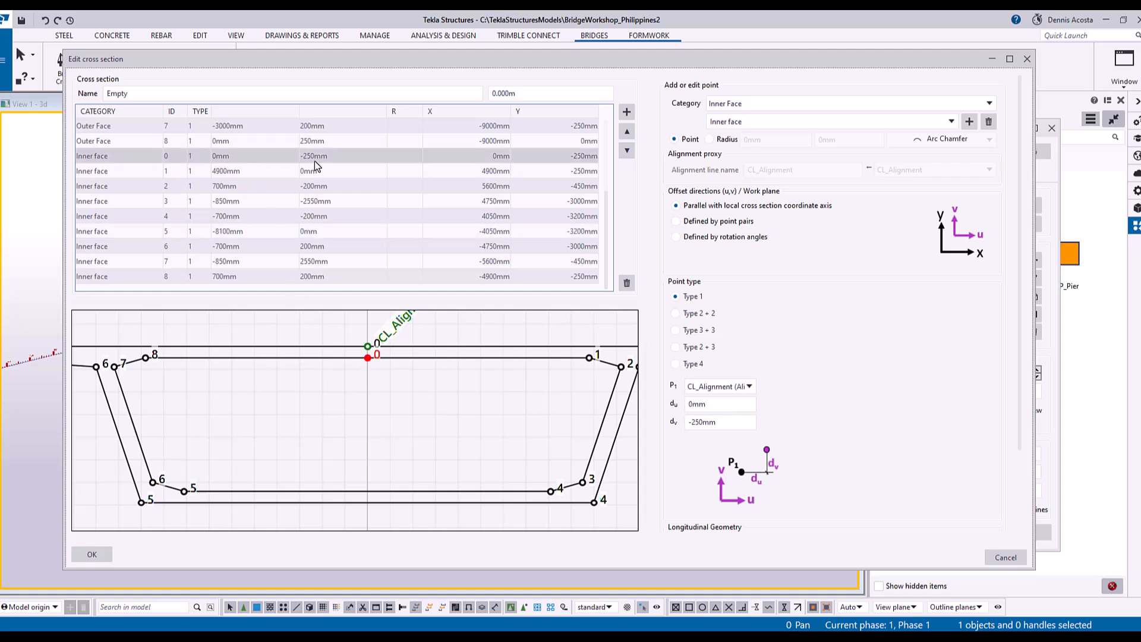
left_click(589, 359)
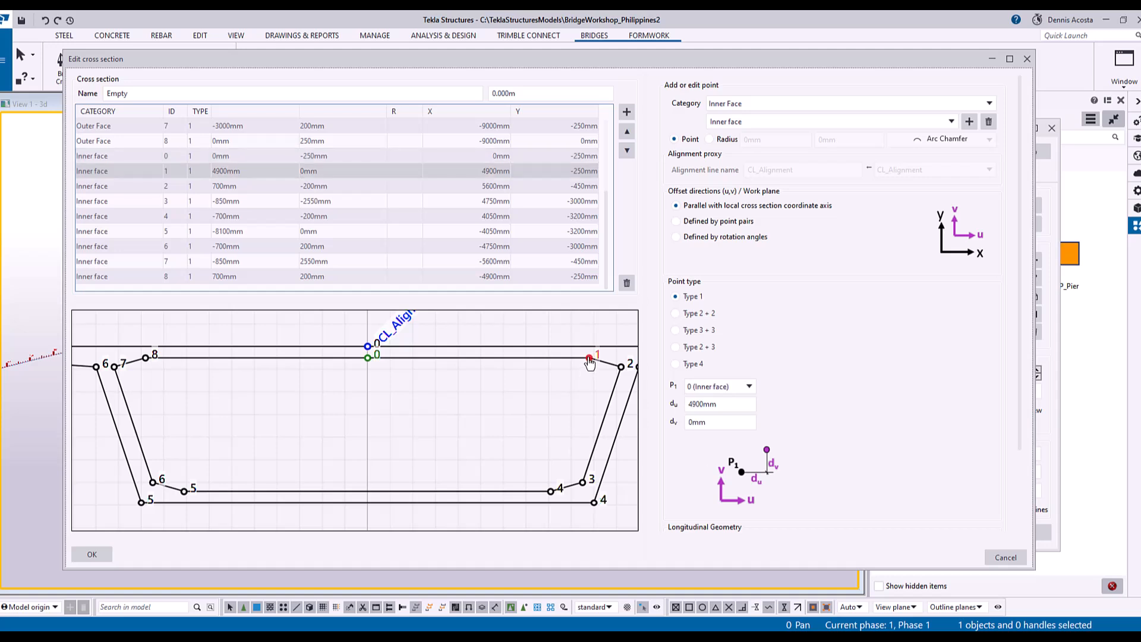
left_click(621, 369)
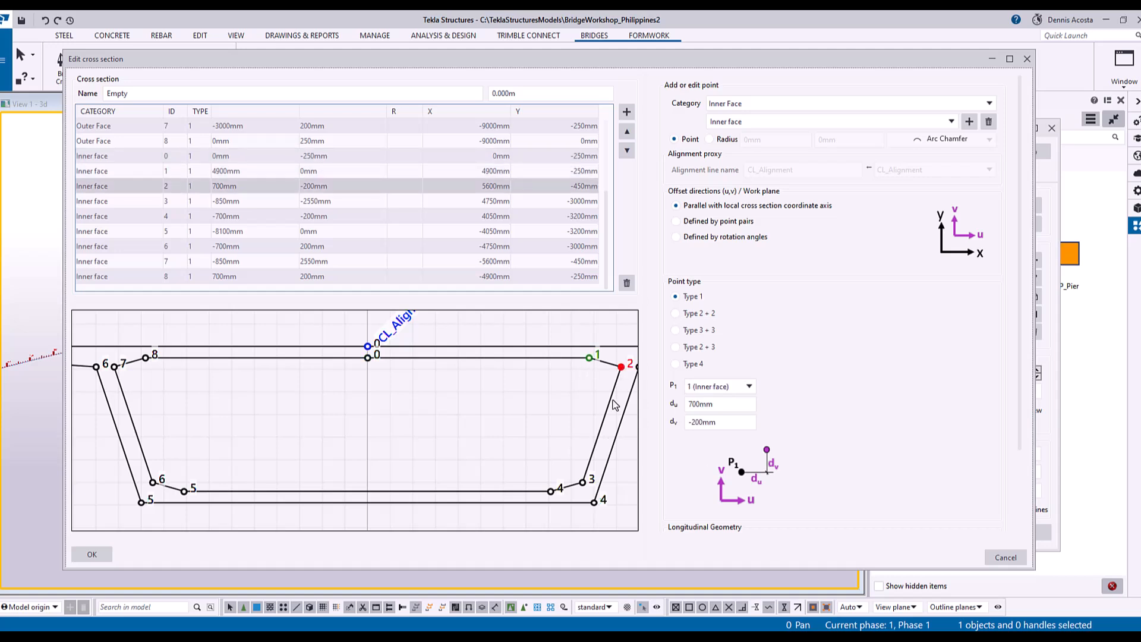
left_click(583, 483)
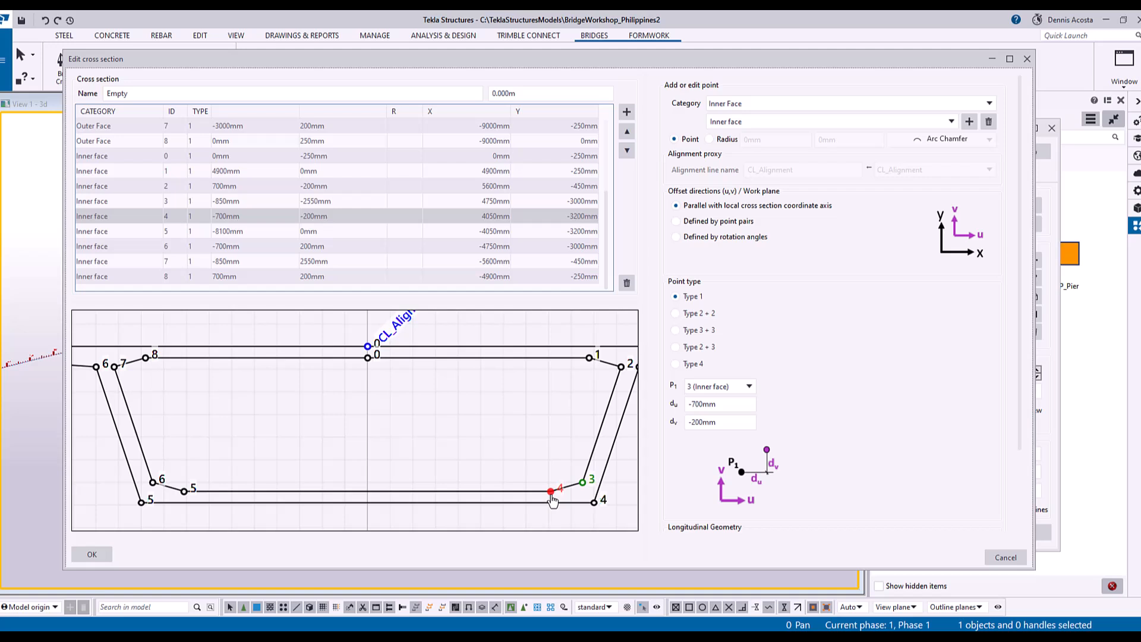
left_click(185, 492)
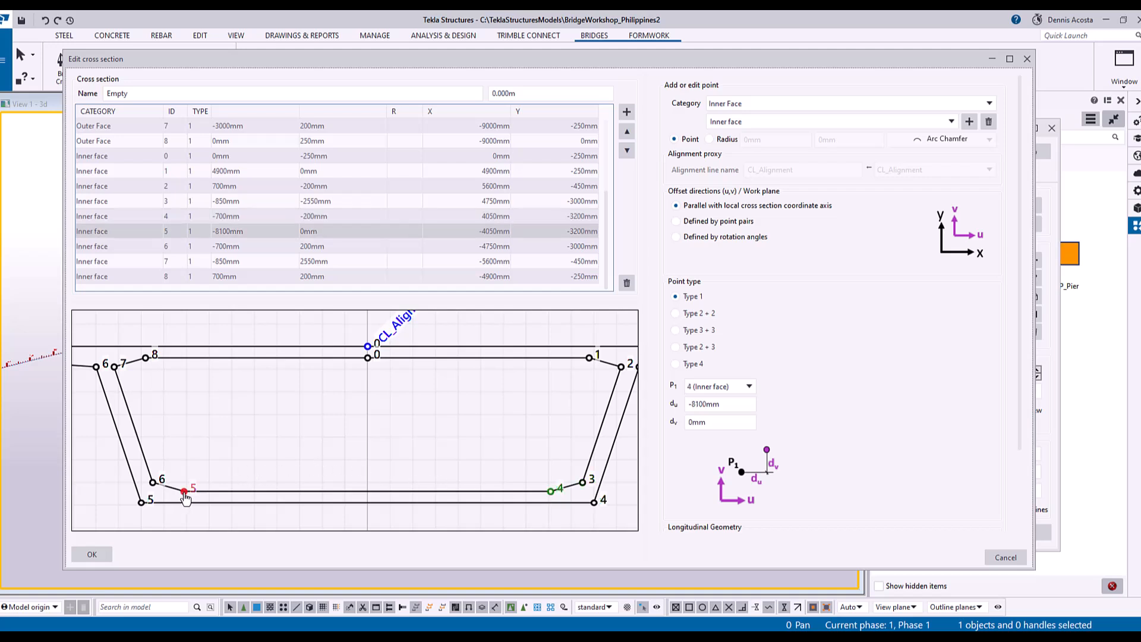
left_click(154, 483)
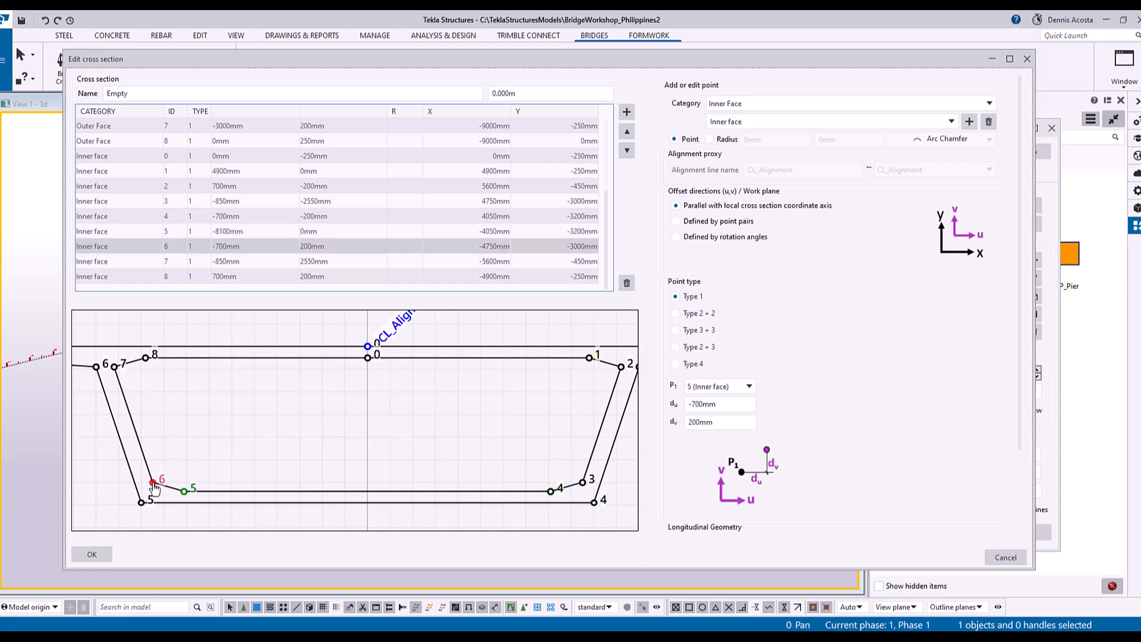
left_click(114, 368)
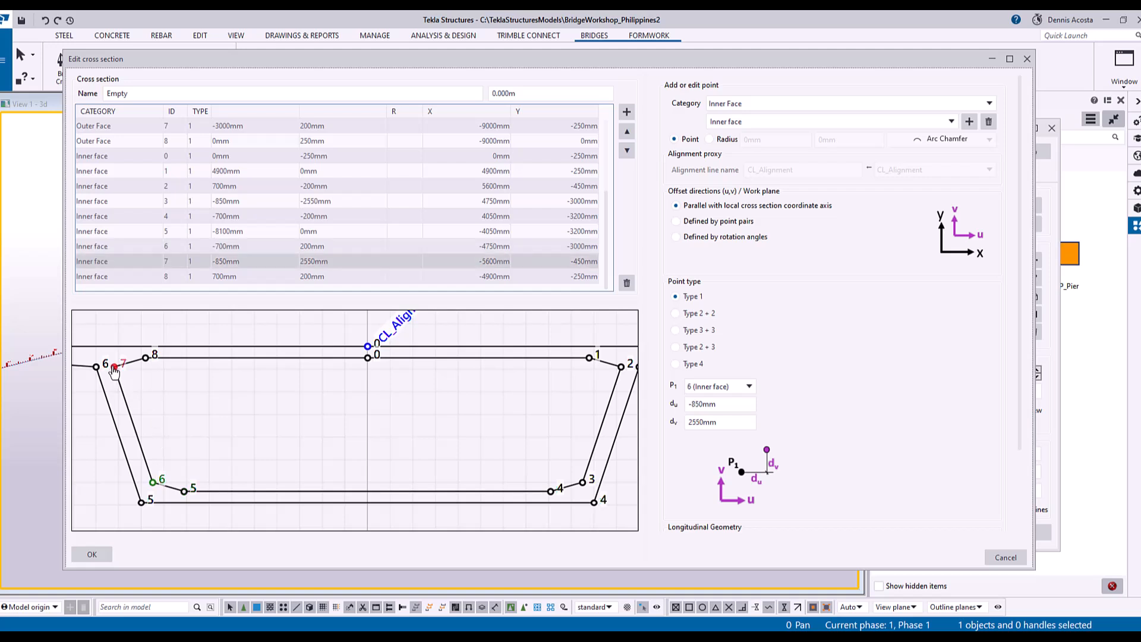
left_click(146, 358)
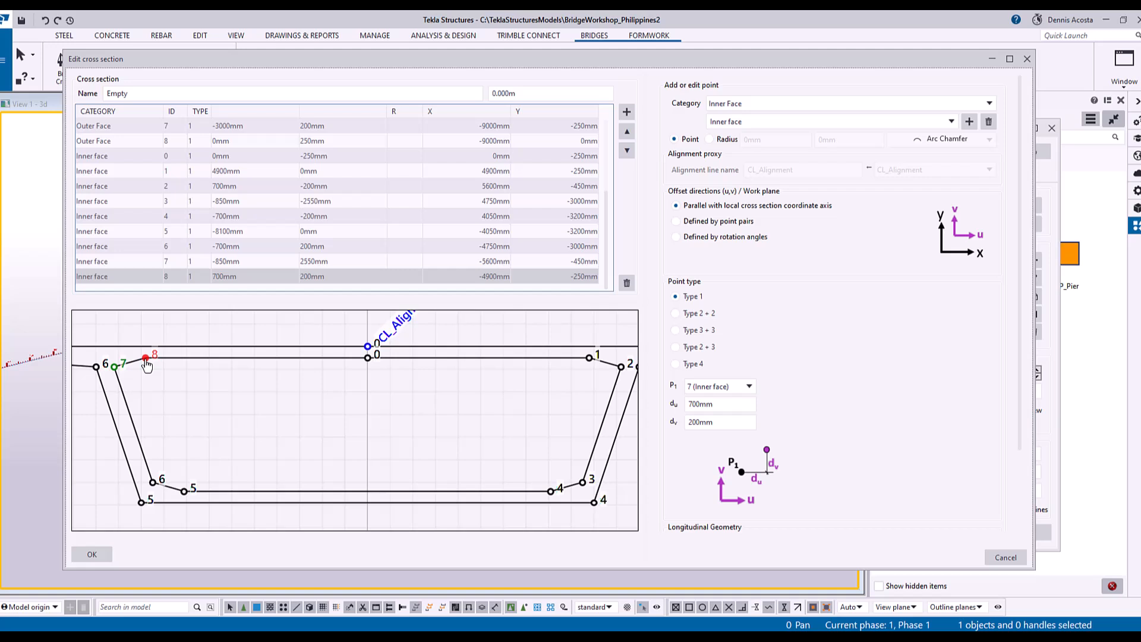
Step: Name the cross section bdeck1 and accept the finished section
left_click_drag(185, 93, 95, 101)
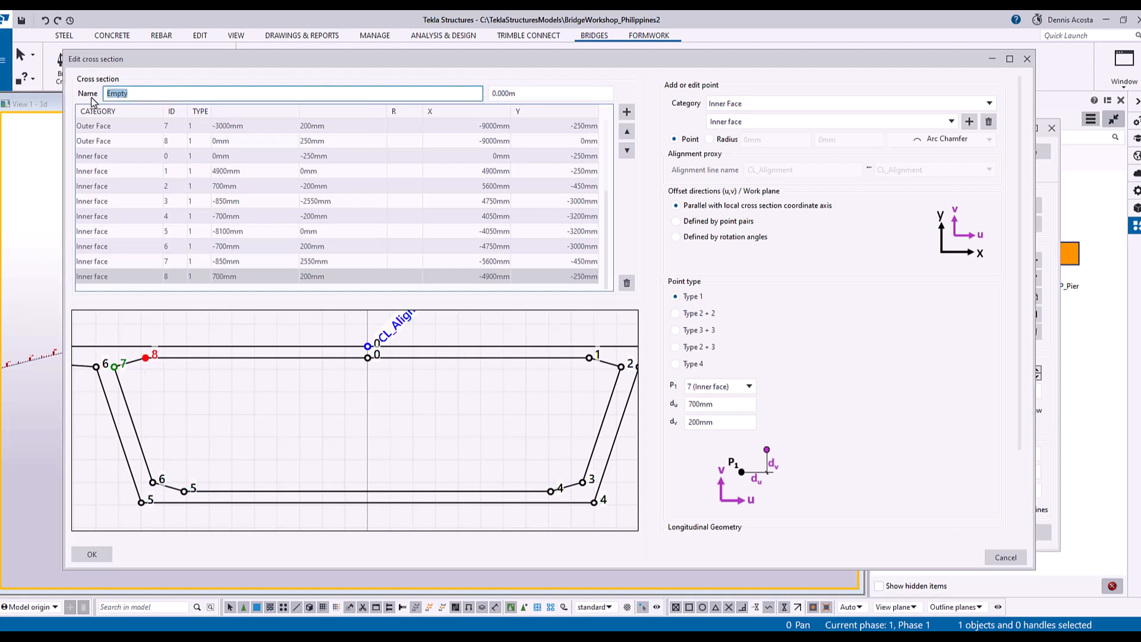
type("bdeck1")
scroll(293, 411, "down", 2)
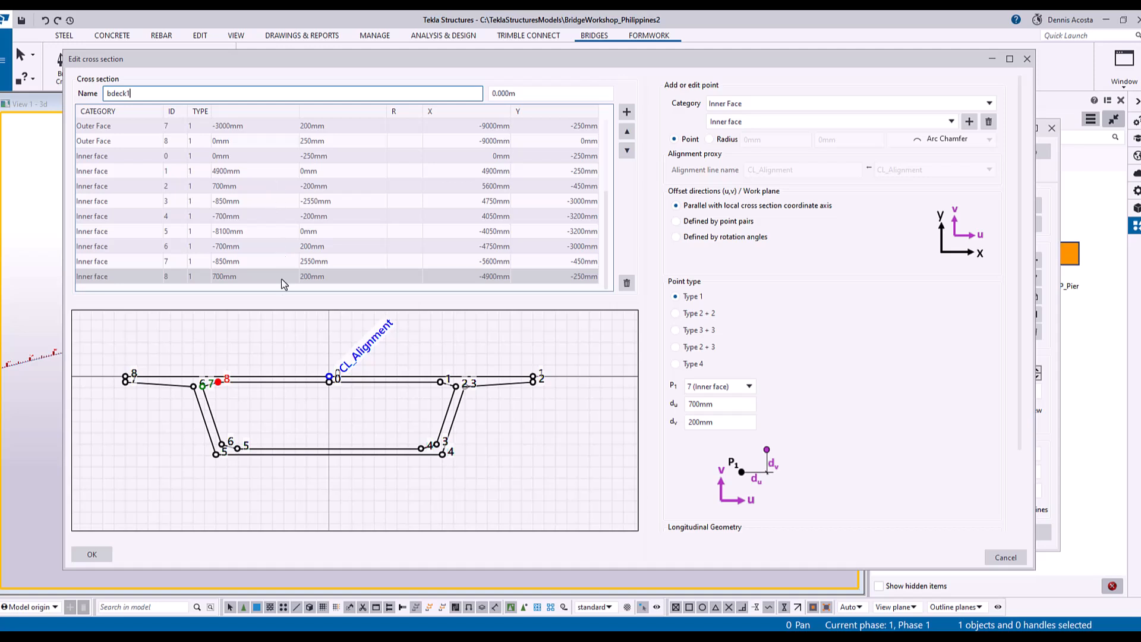
scroll(240, 419, "up", 2)
scroll(240, 420, "down", 2)
left_click_drag(832, 569, 832, 614)
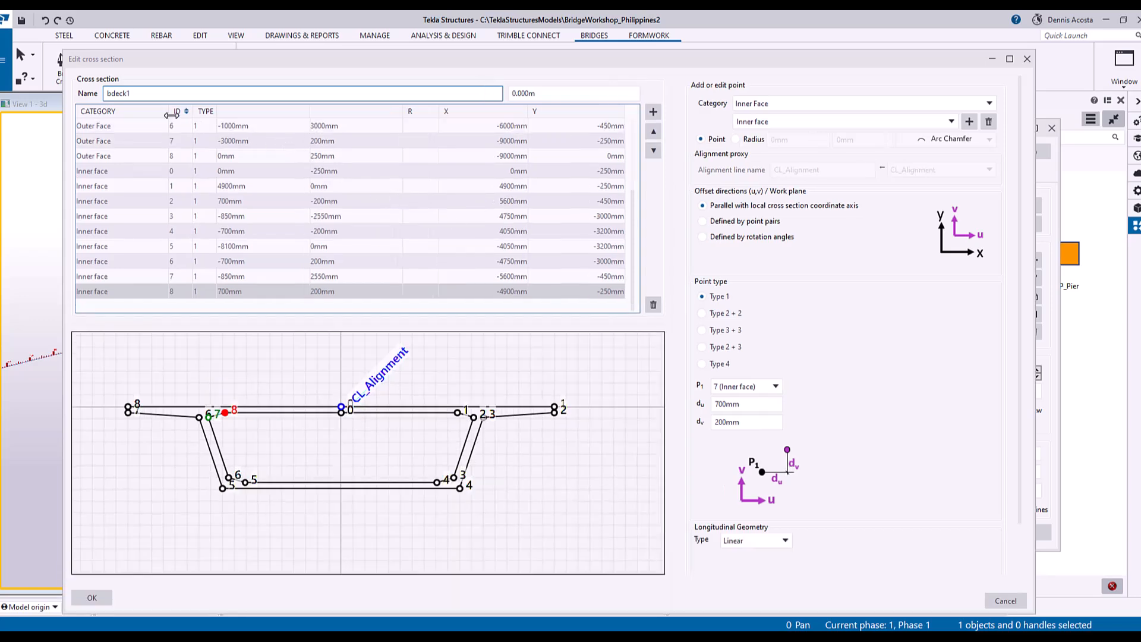
left_click(91, 598)
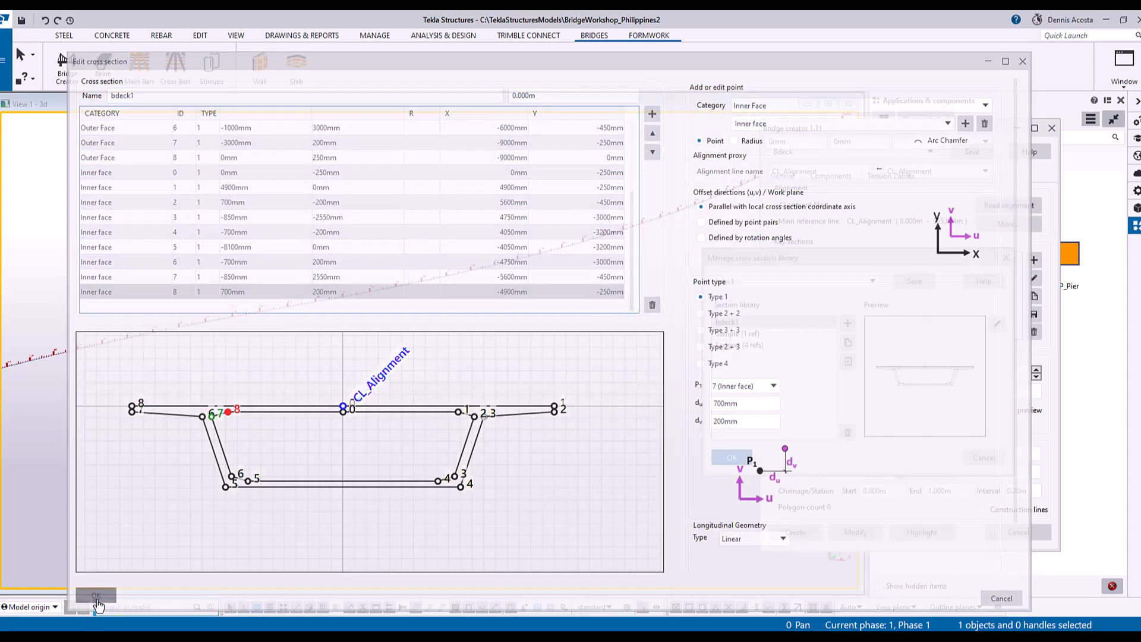
Step: Save the bdeck cross section library and move its window clear of the Bridge creator dialog
left_click(913, 286)
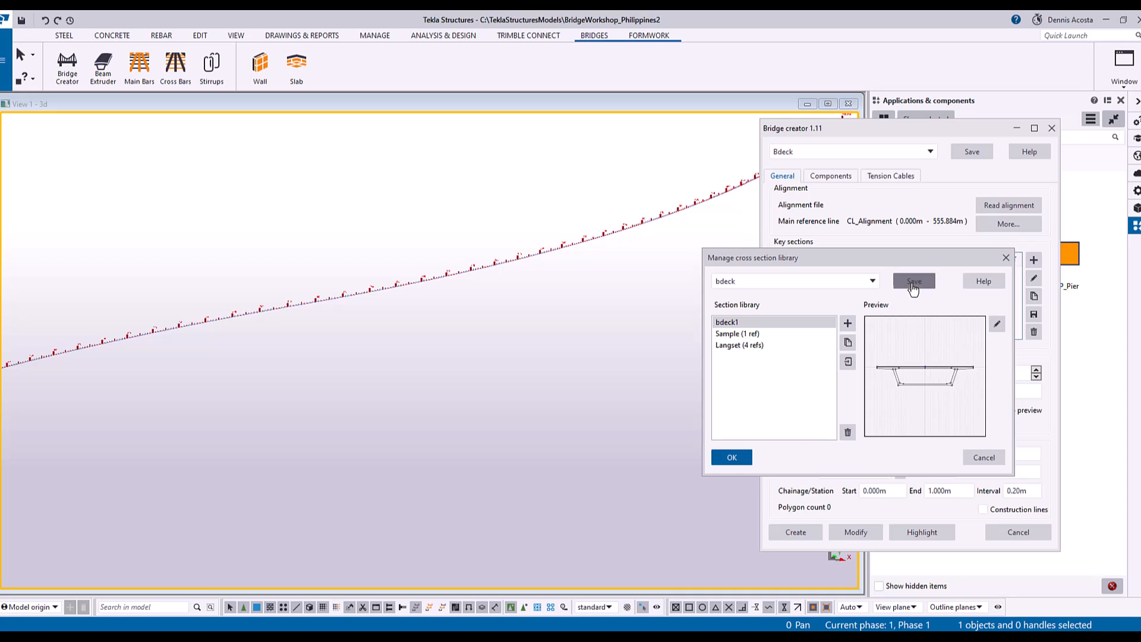
left_click_drag(859, 262, 587, 275)
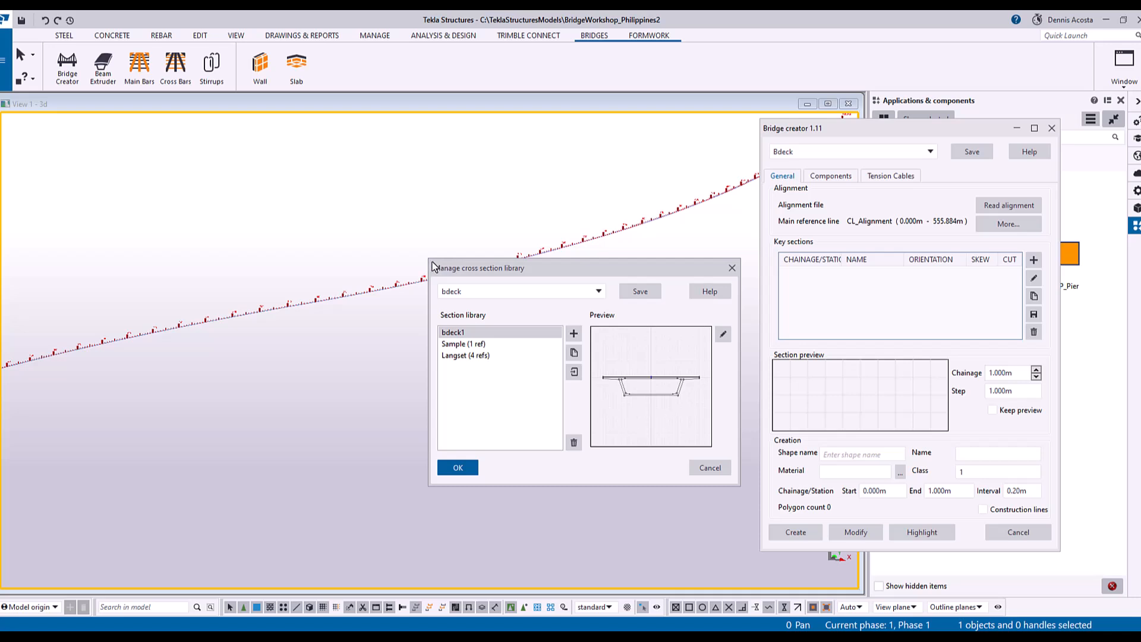
left_click_drag(448, 262, 308, 208)
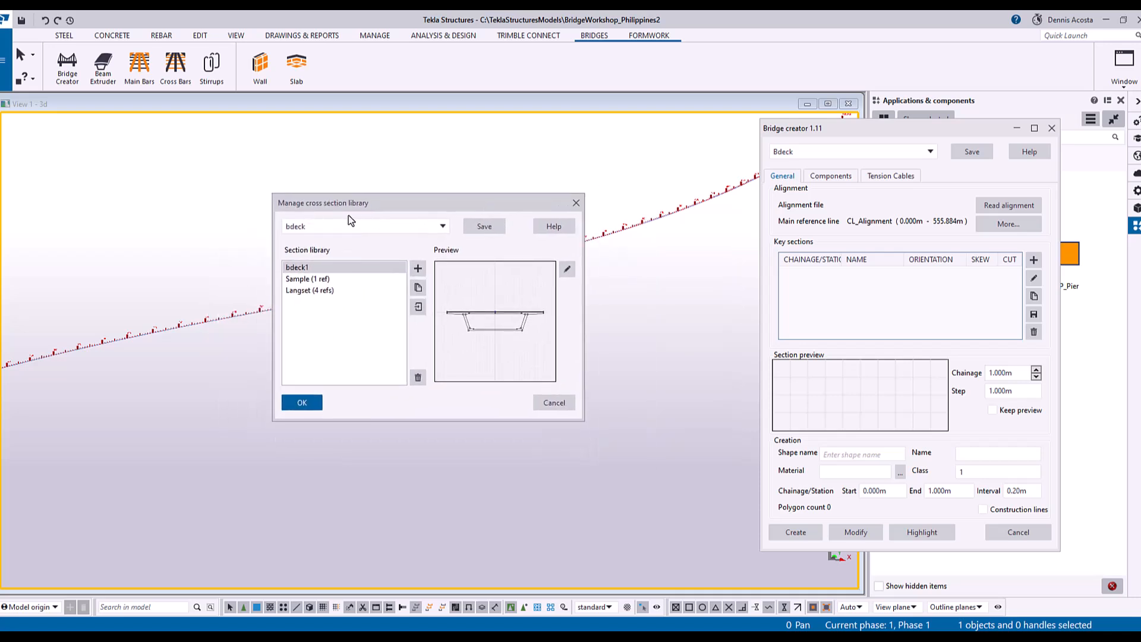
Step: Start importing a catalog profile as a cross section and choose BRGIR100 from the Others group
left_click(420, 307)
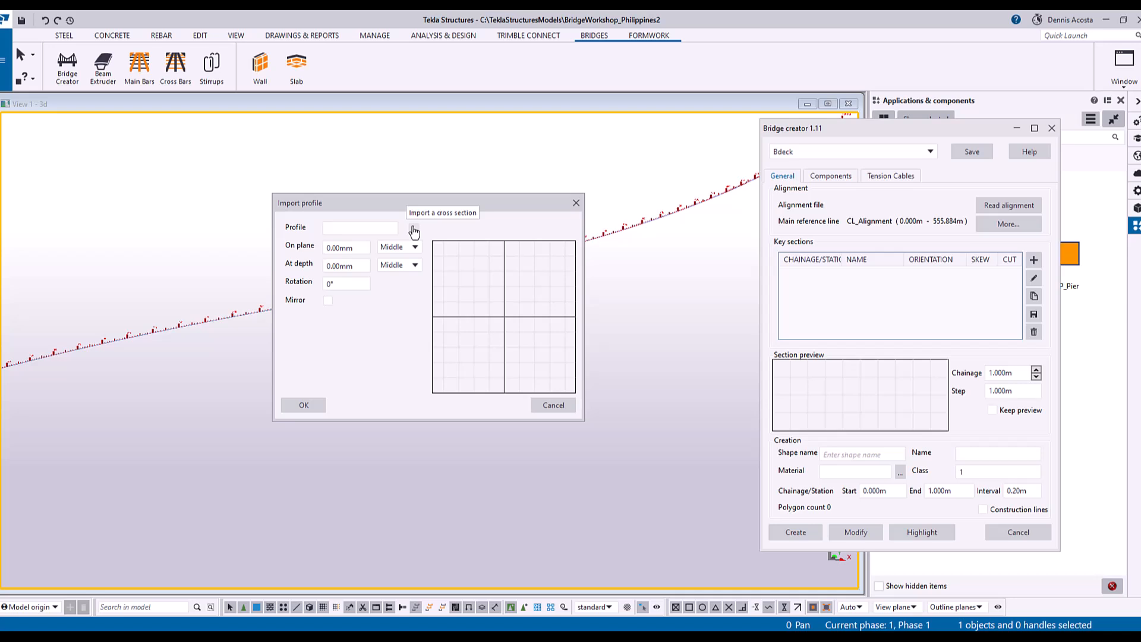
left_click(415, 231)
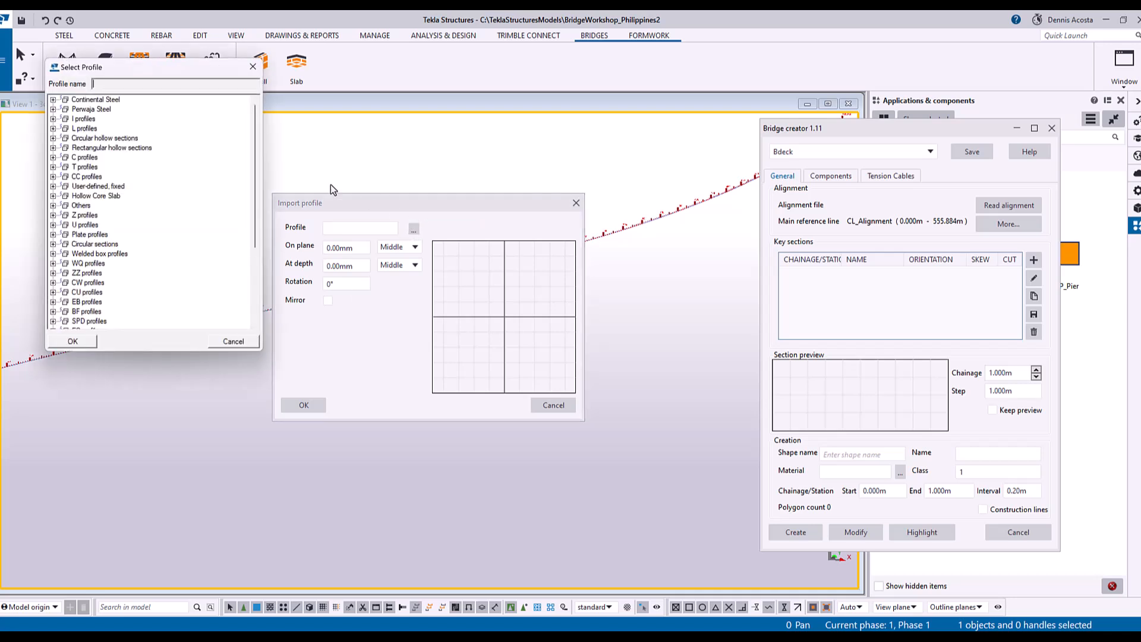
left_click_drag(166, 65, 377, 123)
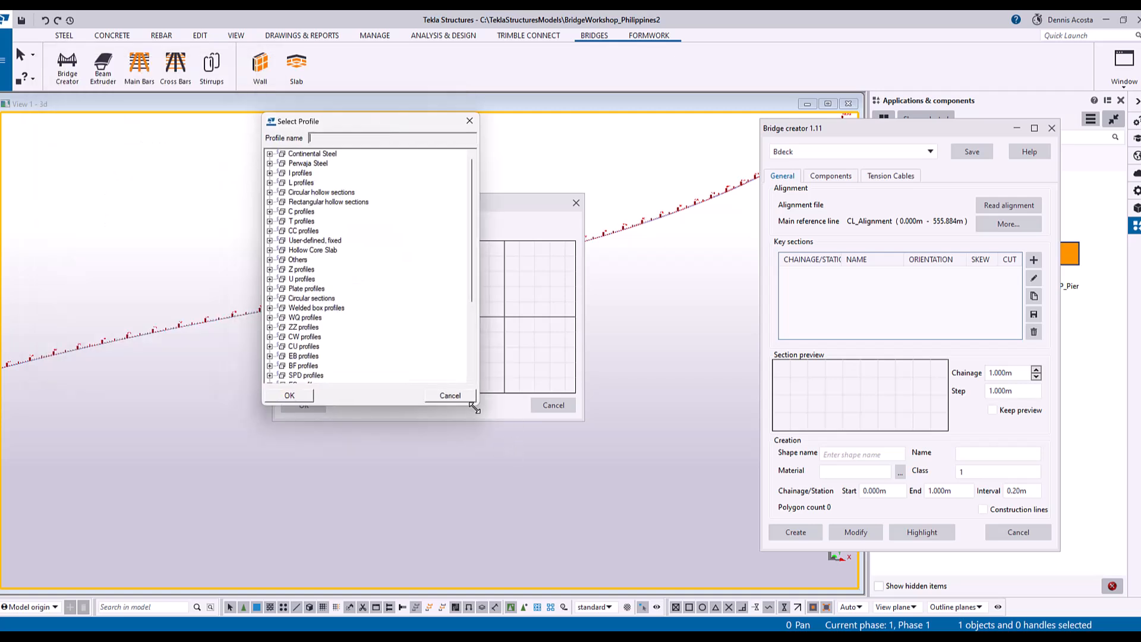
left_click_drag(473, 280, 461, 318)
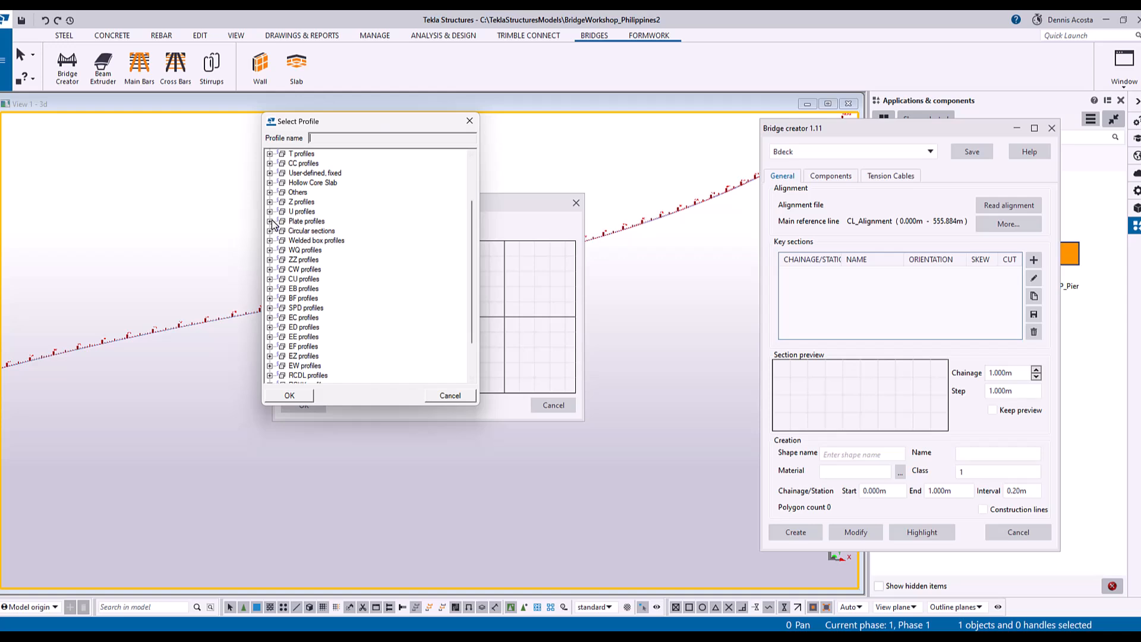
left_click(270, 192)
left_click(314, 204)
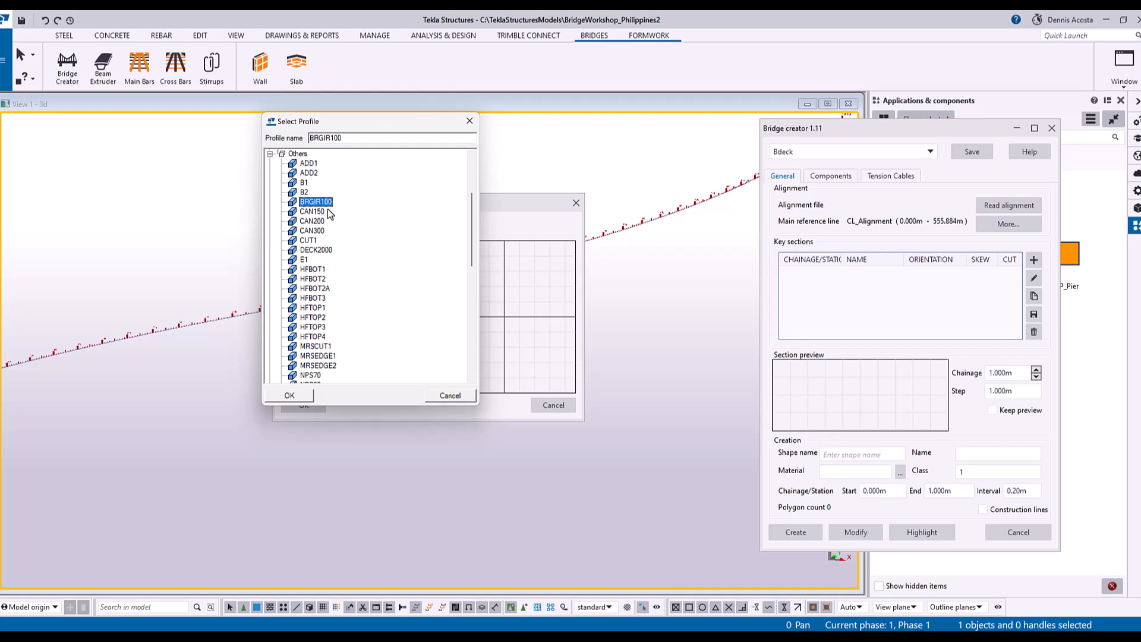
left_click(293, 396)
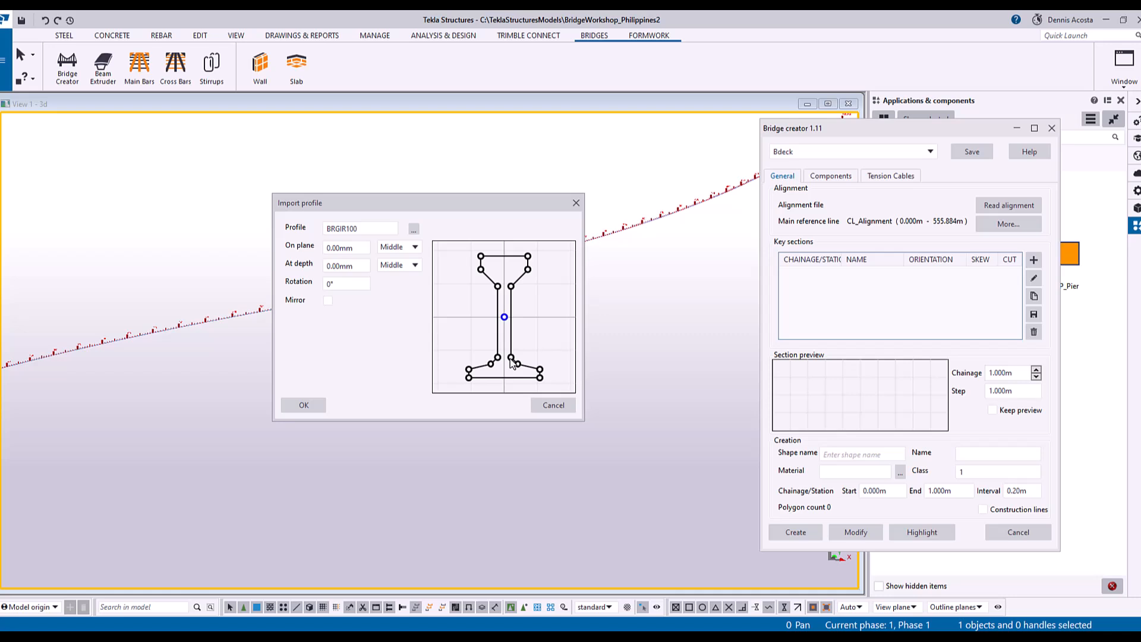
Step: Replace the catalog profile chosen for import with DECK2000 from the Others group
left_click(413, 230)
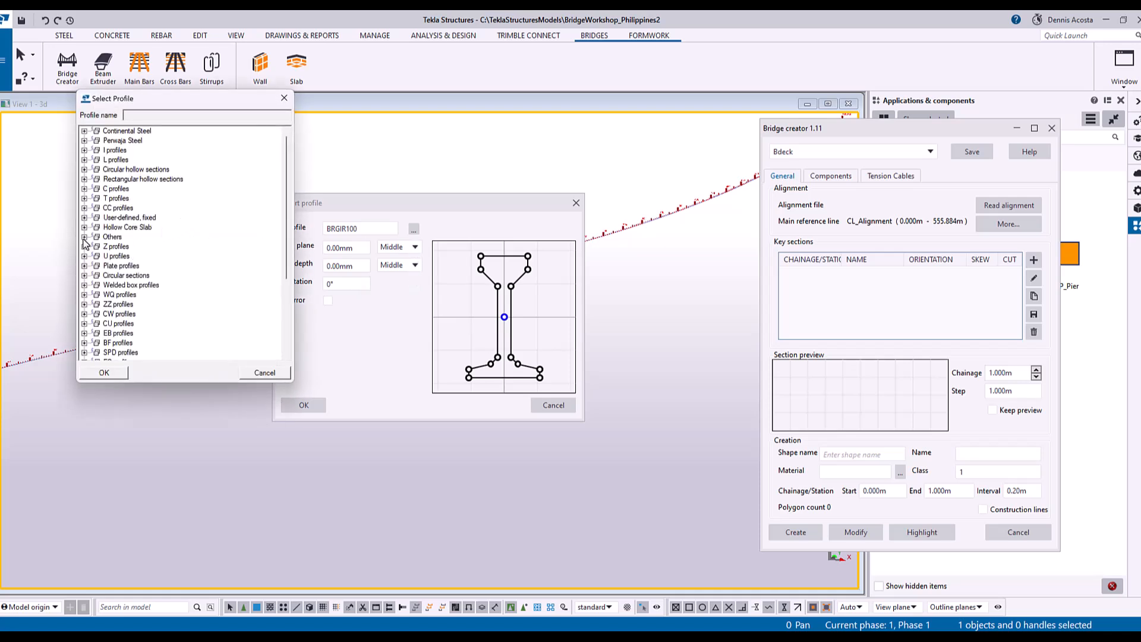
left_click(83, 237)
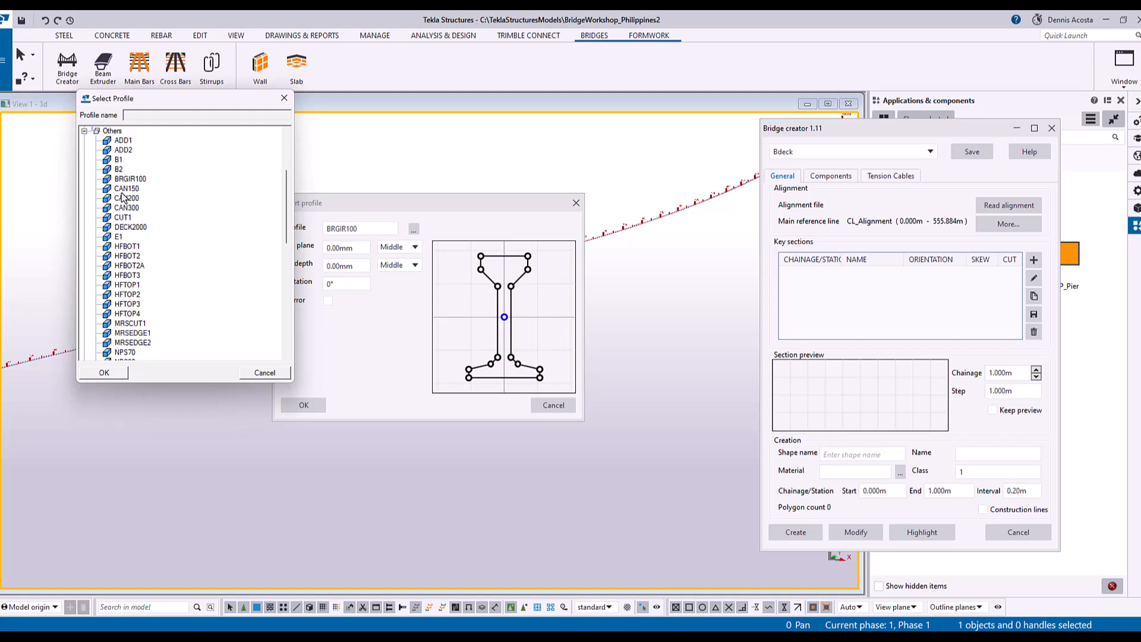
left_click(132, 227)
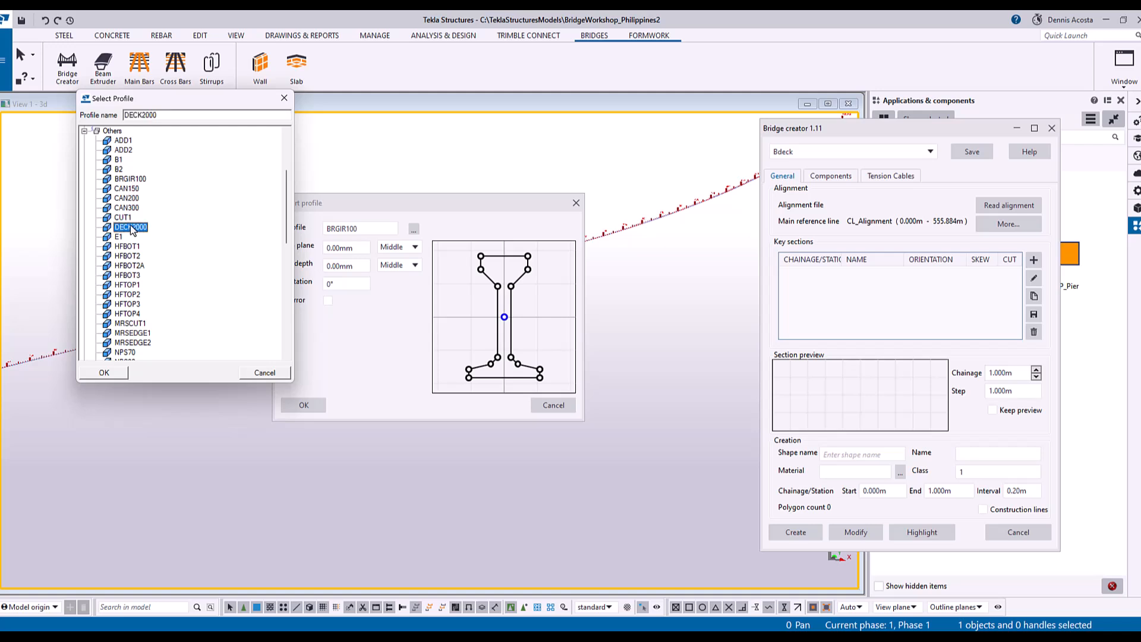
left_click(110, 373)
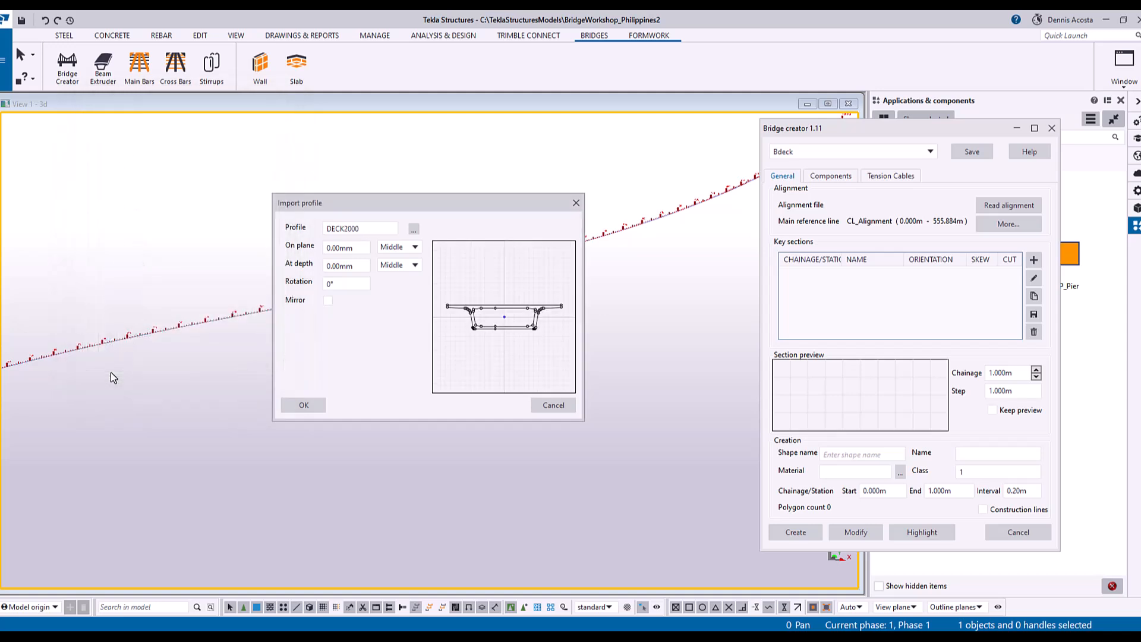
Step: Examine the corner points of the DECK2000 profile in the preview and cancel the import
scroll(454, 356, "up", 3)
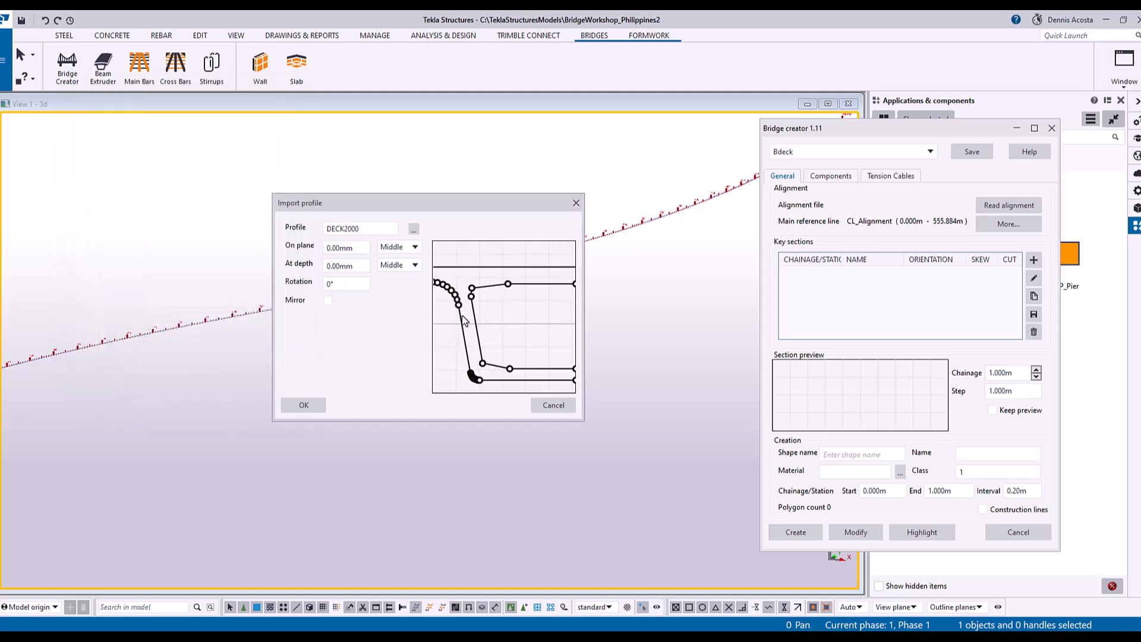
scroll(501, 329, "up", 4)
scroll(498, 326, "down", 4)
scroll(550, 341, "up", 4)
scroll(512, 319, "down", 5)
scroll(491, 323, "up", 6)
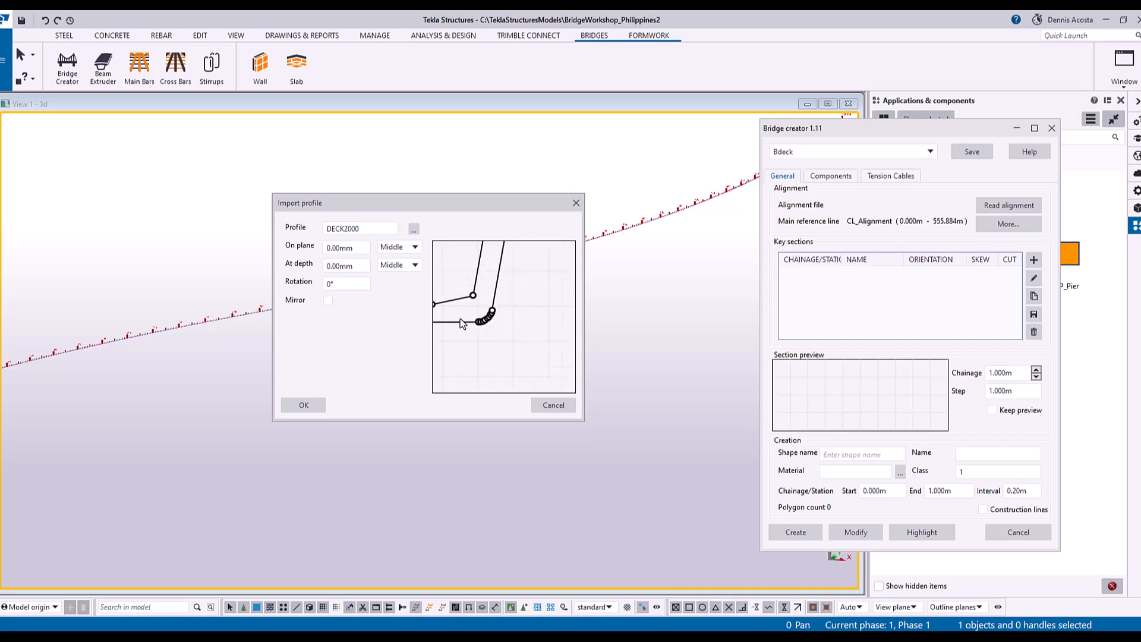
scroll(499, 327, "up", 2)
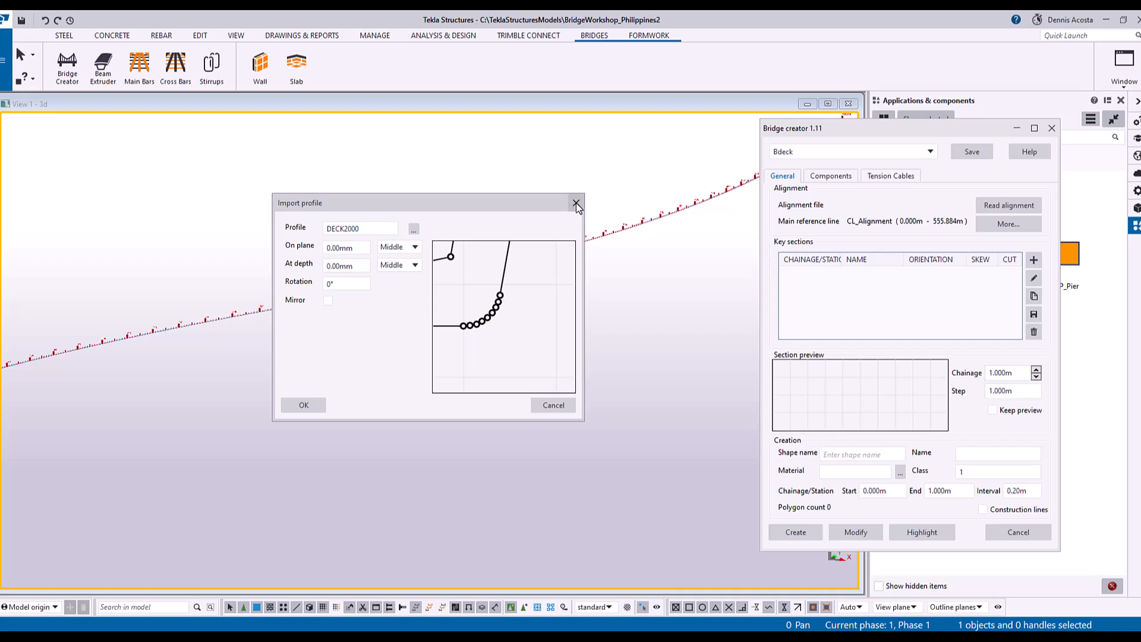
left_click(544, 408)
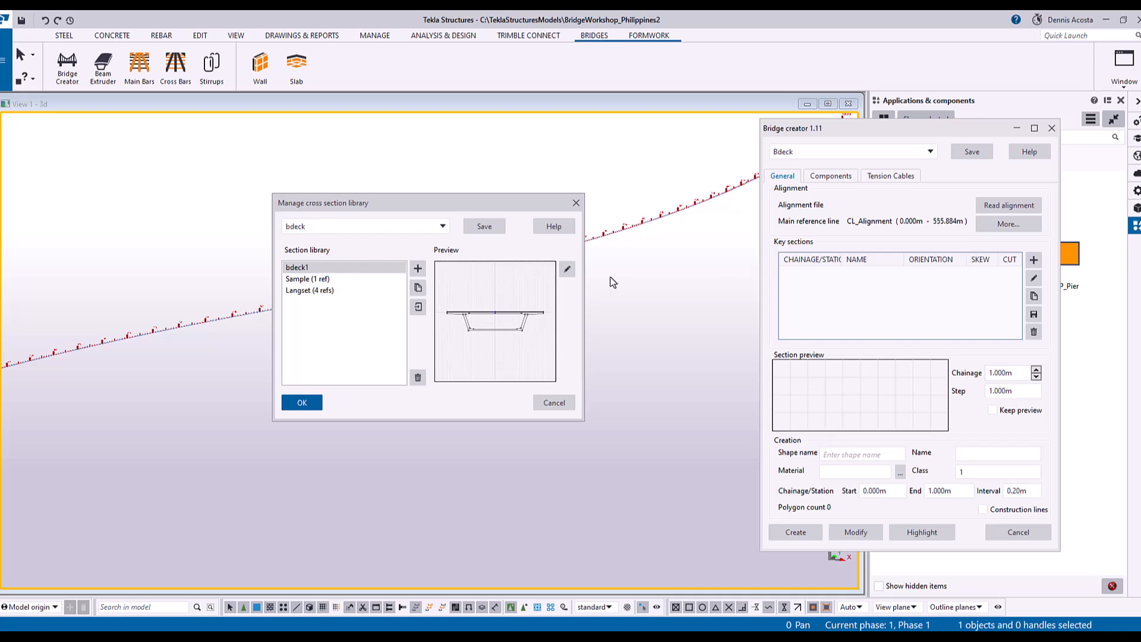
Step: Edit the bdeck1 section and give Outer Face point 4 a Rounding Chamfer with a 300 mm radius
left_click(567, 275)
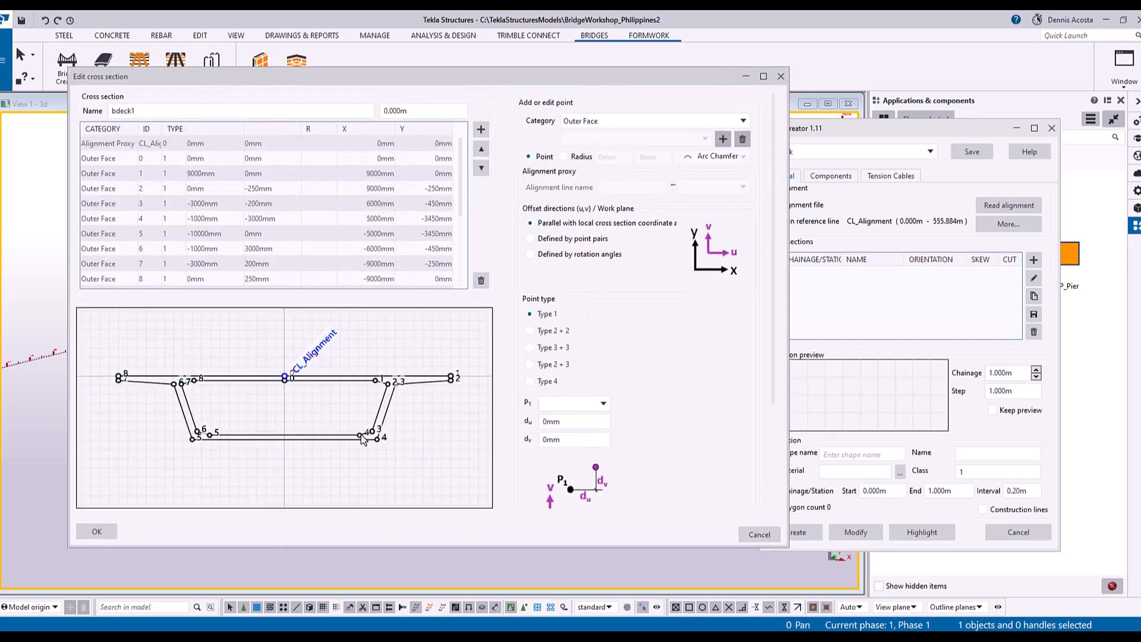
scroll(368, 437, "up", 5)
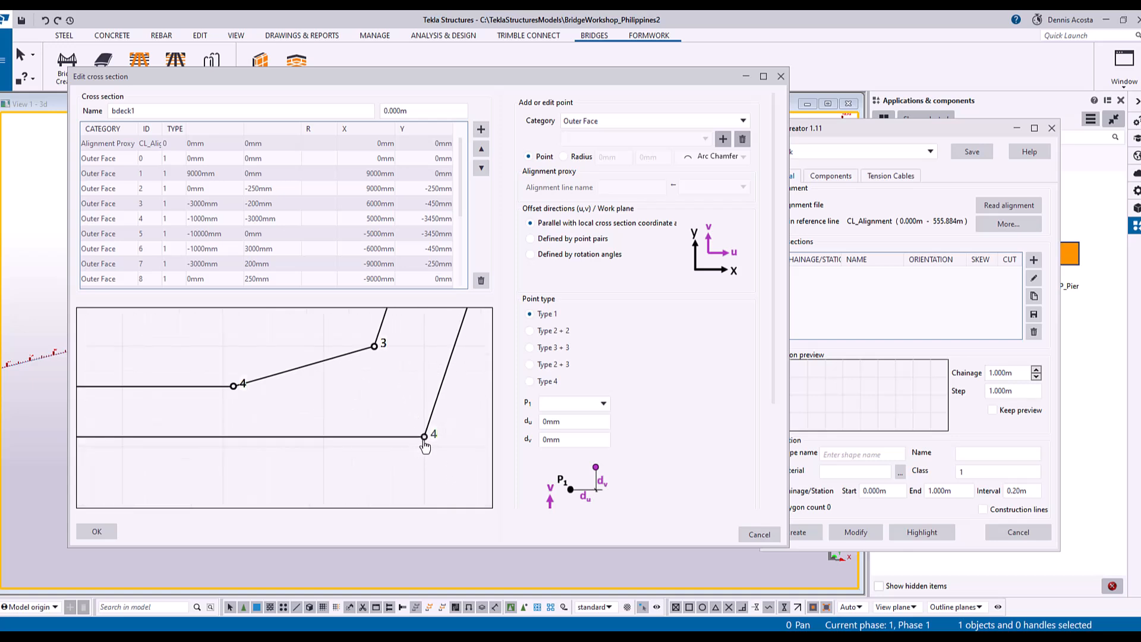
left_click(425, 438)
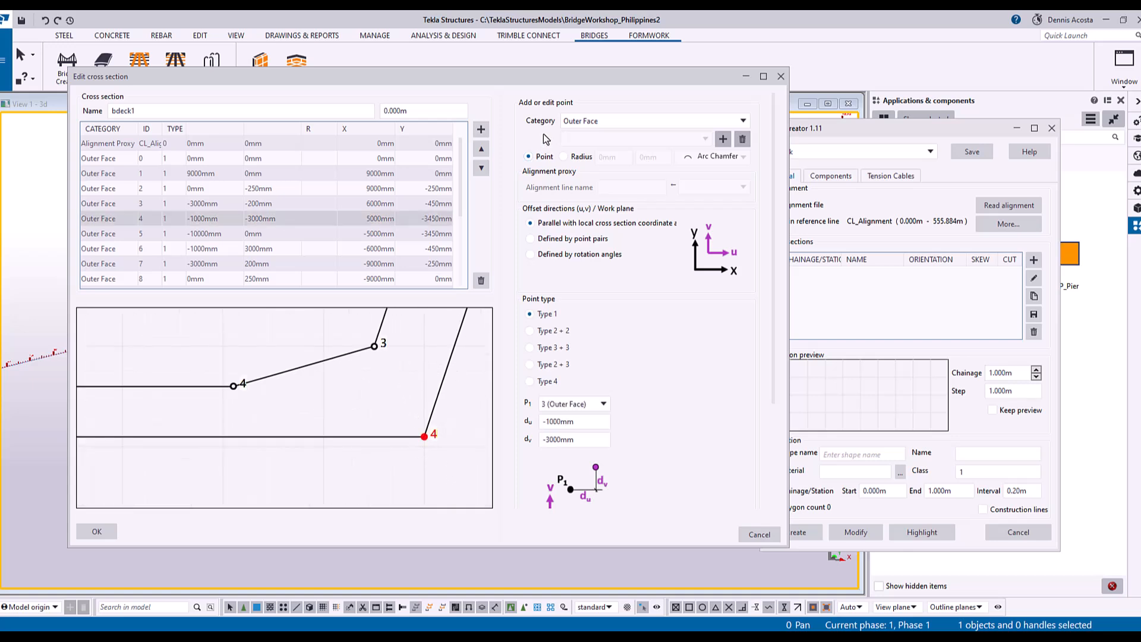
left_click(565, 157)
left_click(621, 157)
left_click(716, 156)
left_click(720, 253)
double_click(607, 157)
type("300")
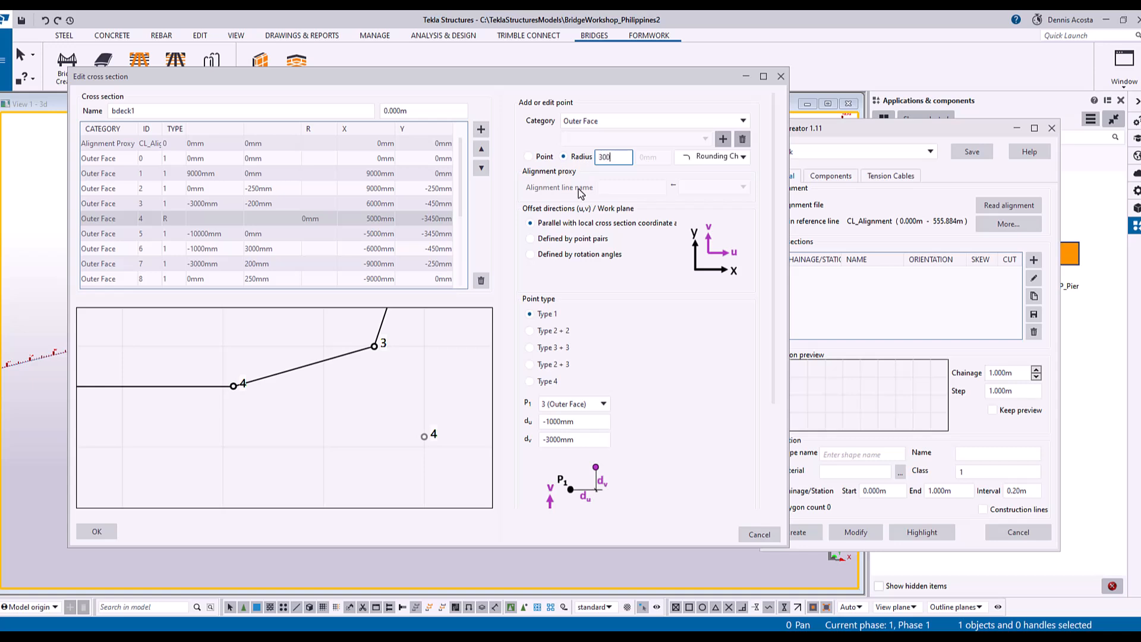
key("Return")
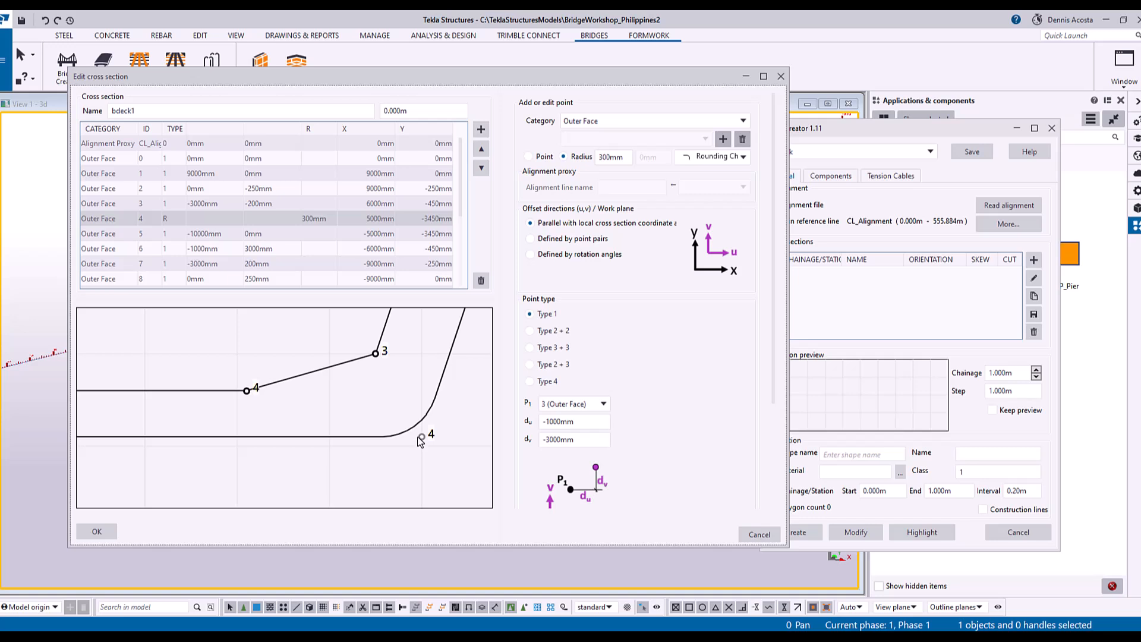
Step: Give Outer Face point 5 a Rounding Chamfer with a 300 mm radius
scroll(420, 440, "down", 5)
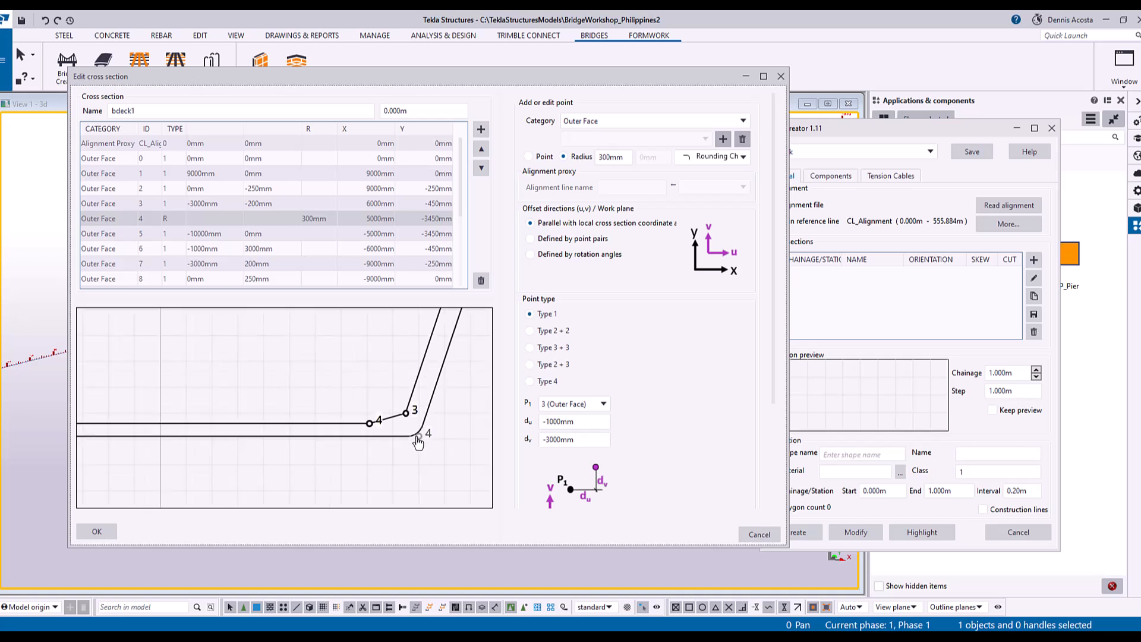
scroll(258, 446, "up", 5)
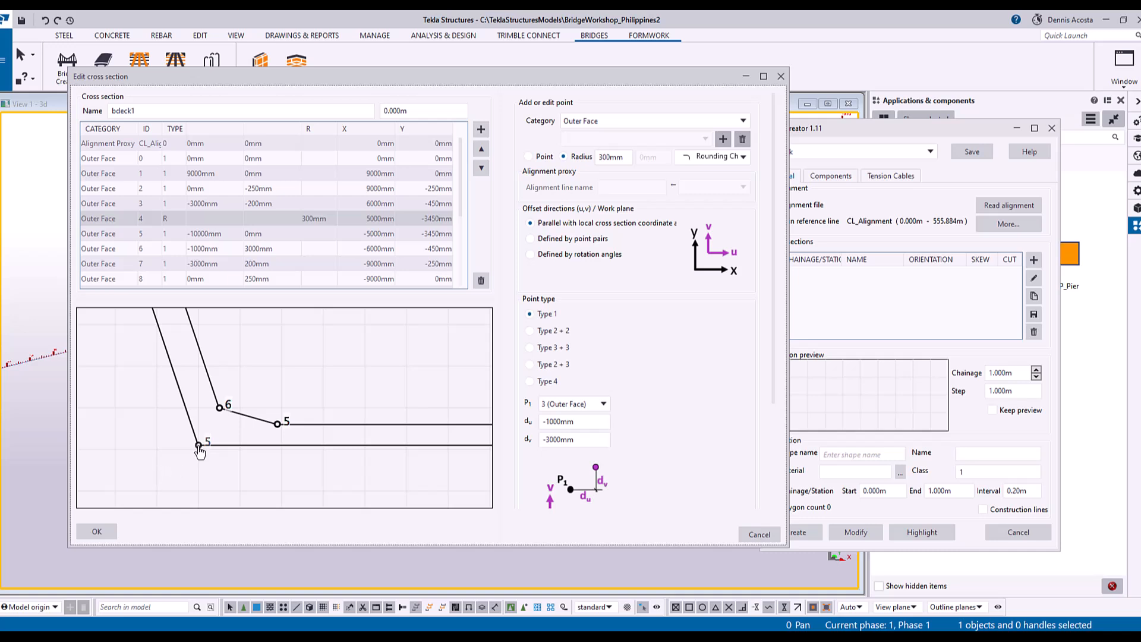
left_click(199, 447)
left_click(565, 158)
left_click(692, 158)
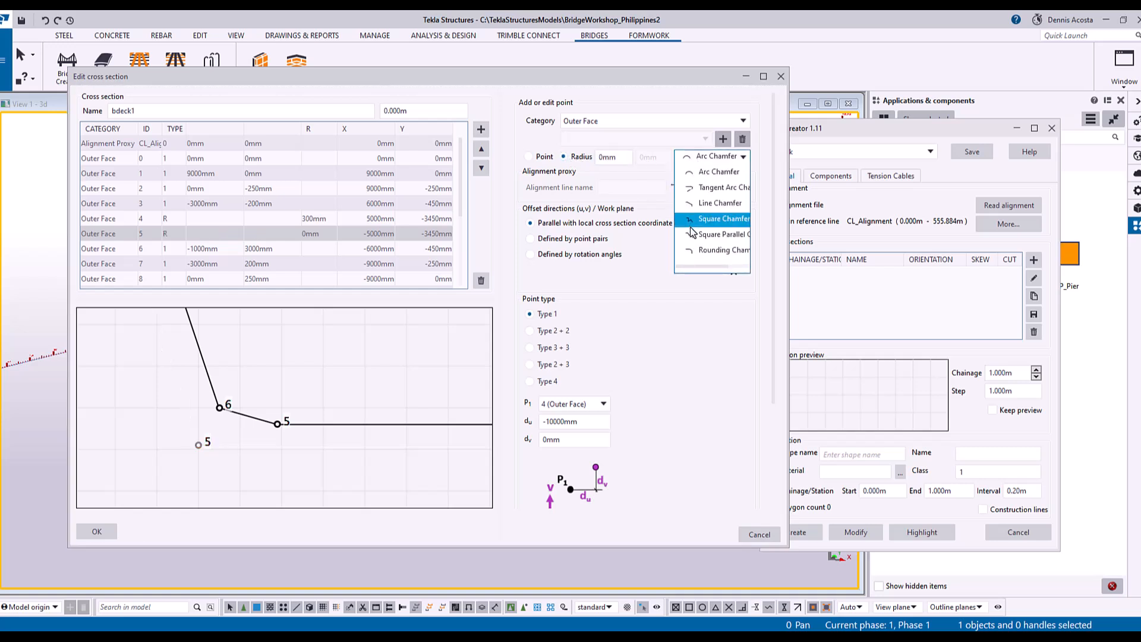
left_click(720, 251)
double_click(618, 157)
type("300")
left_click(514, 184)
scroll(325, 406, "down", 5)
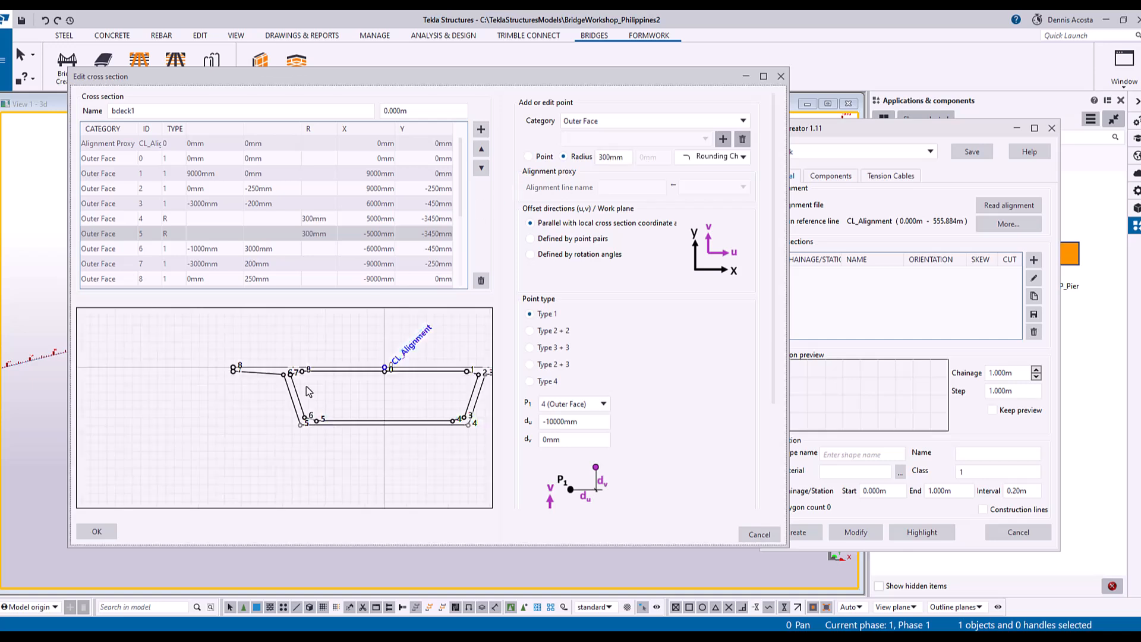
Step: Check Outer Face point 6, accept the edited section, and use bdeck1 from the library as the key section
scroll(293, 386, "up", 5)
left_click(277, 462)
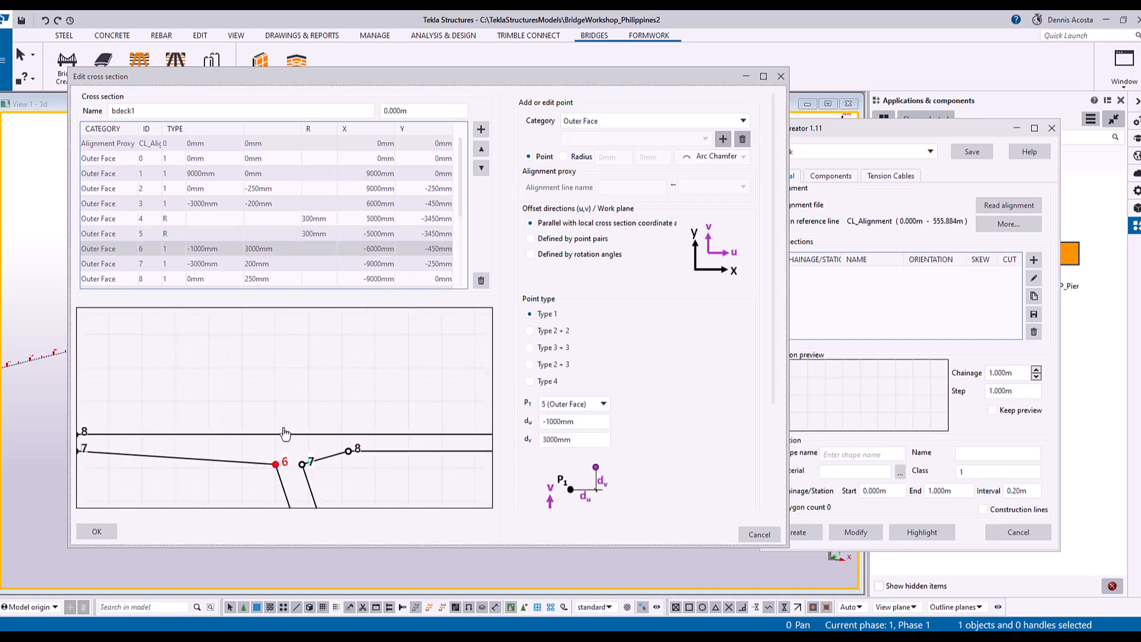
scroll(280, 371, "down", 4)
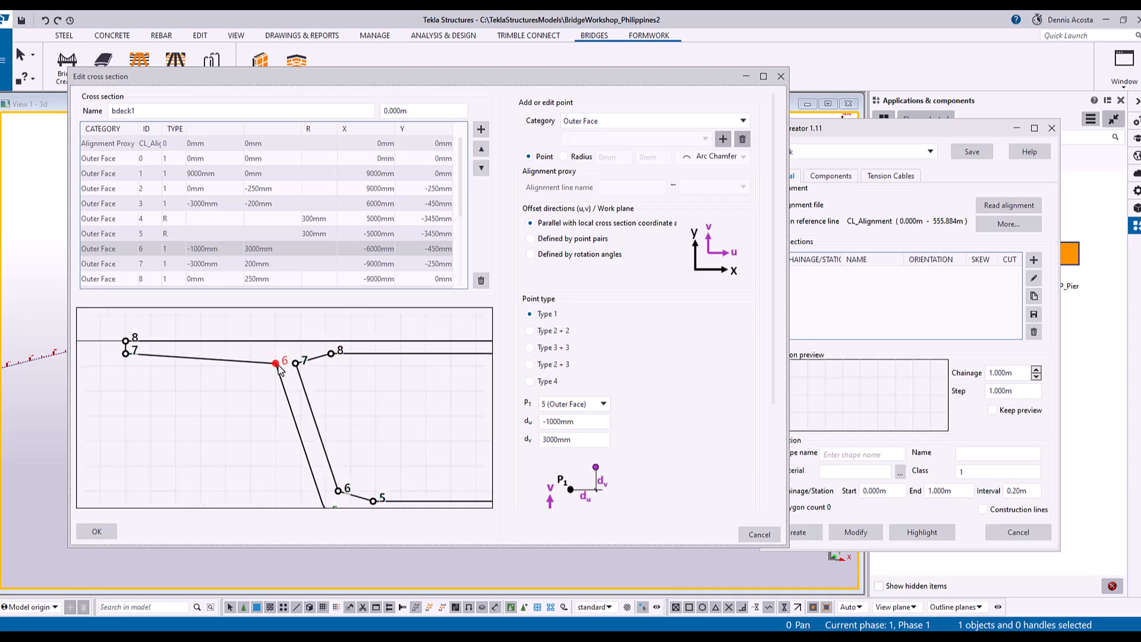
scroll(313, 407, "up", 1)
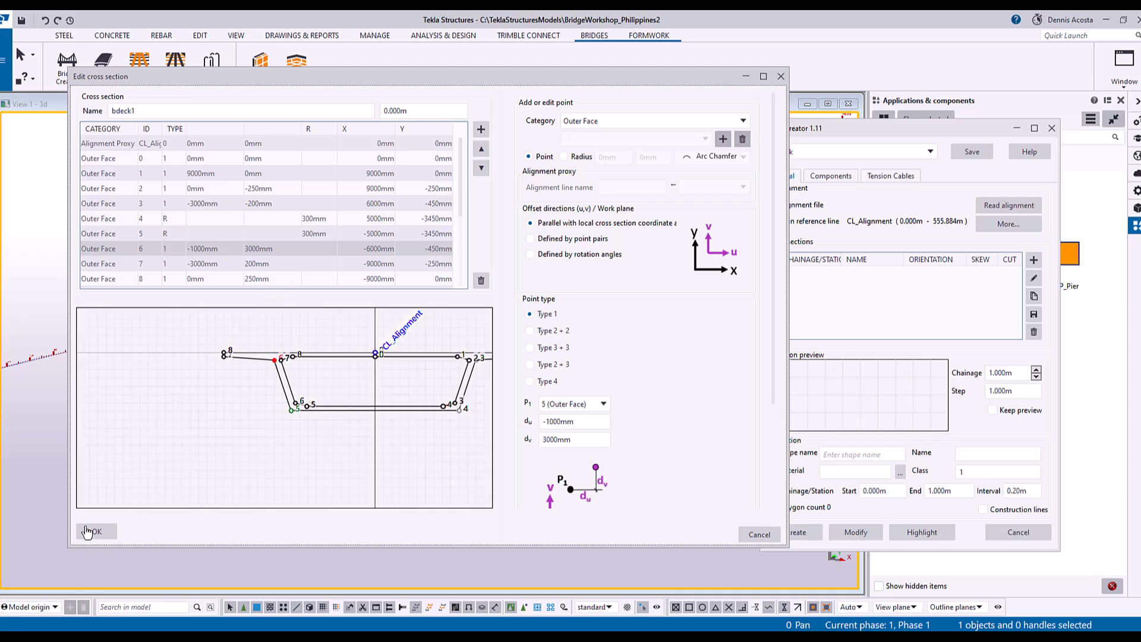
left_click(97, 533)
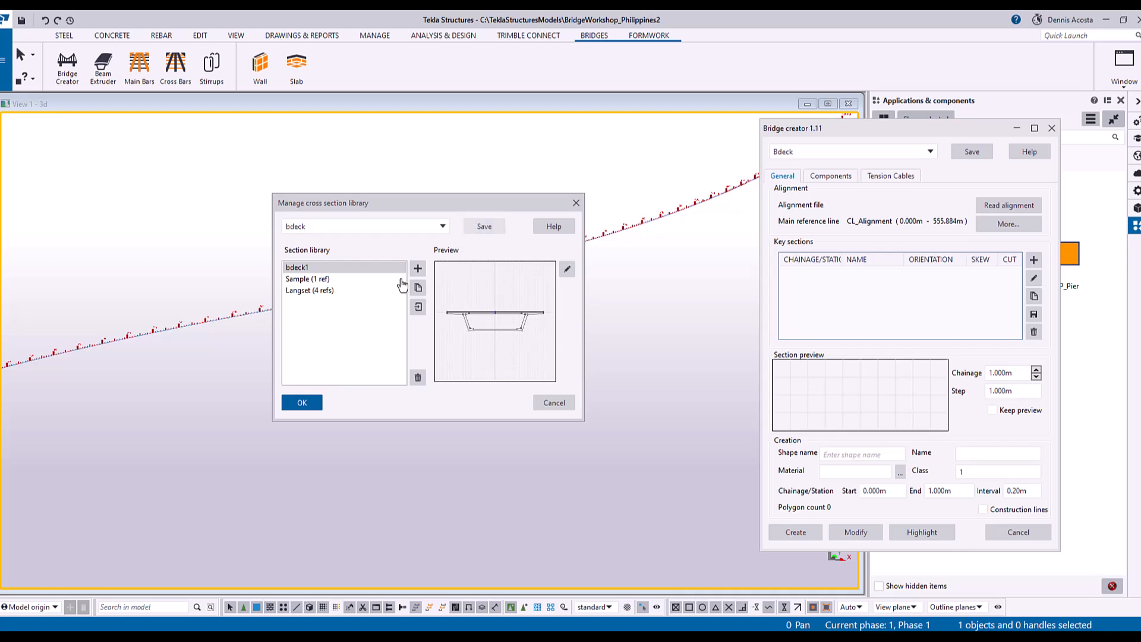
left_click(297, 405)
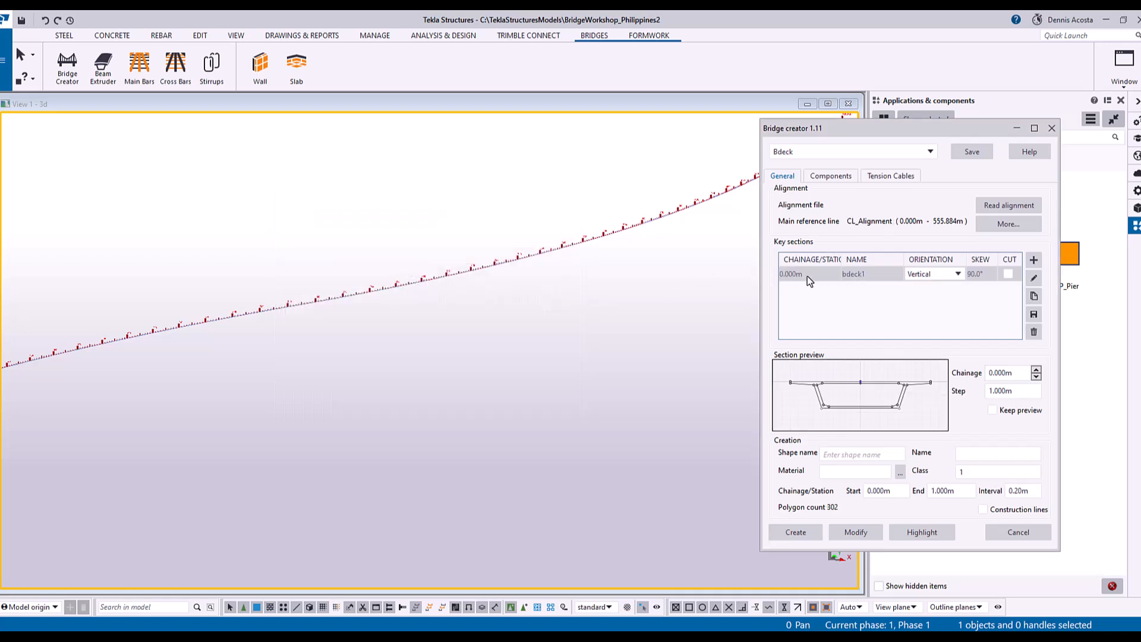
Step: Examine the bdeck1 section outline at the start of the alignment in the 3D view
scroll(488, 303, "down", 5)
scroll(201, 370, "up", 10)
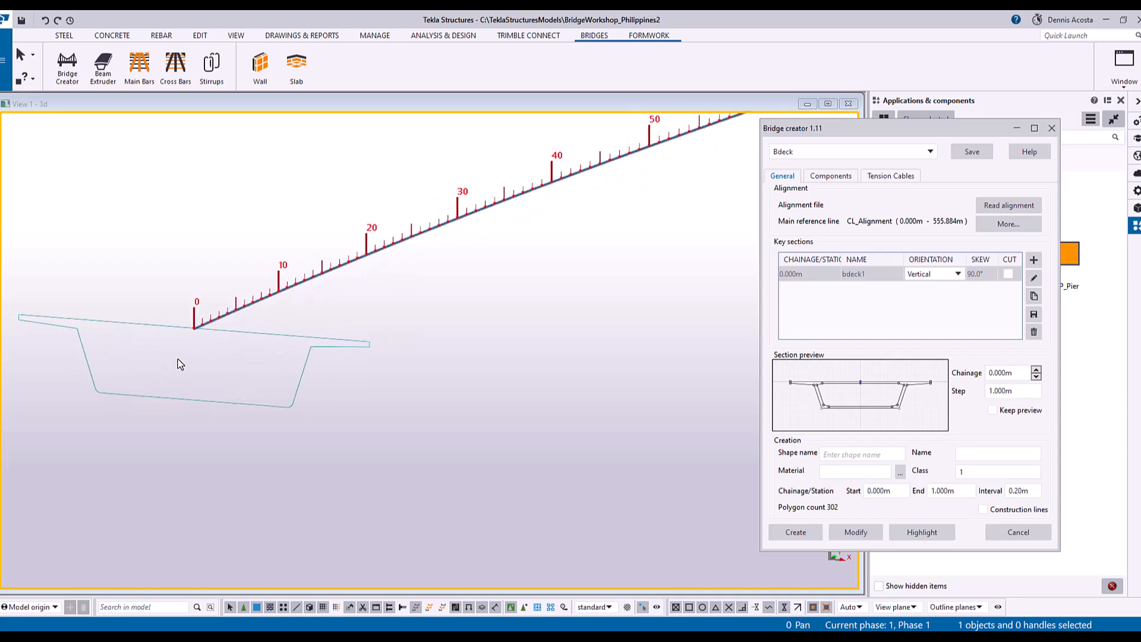
scroll(181, 364, "down", 3)
scroll(196, 366, "down", 3)
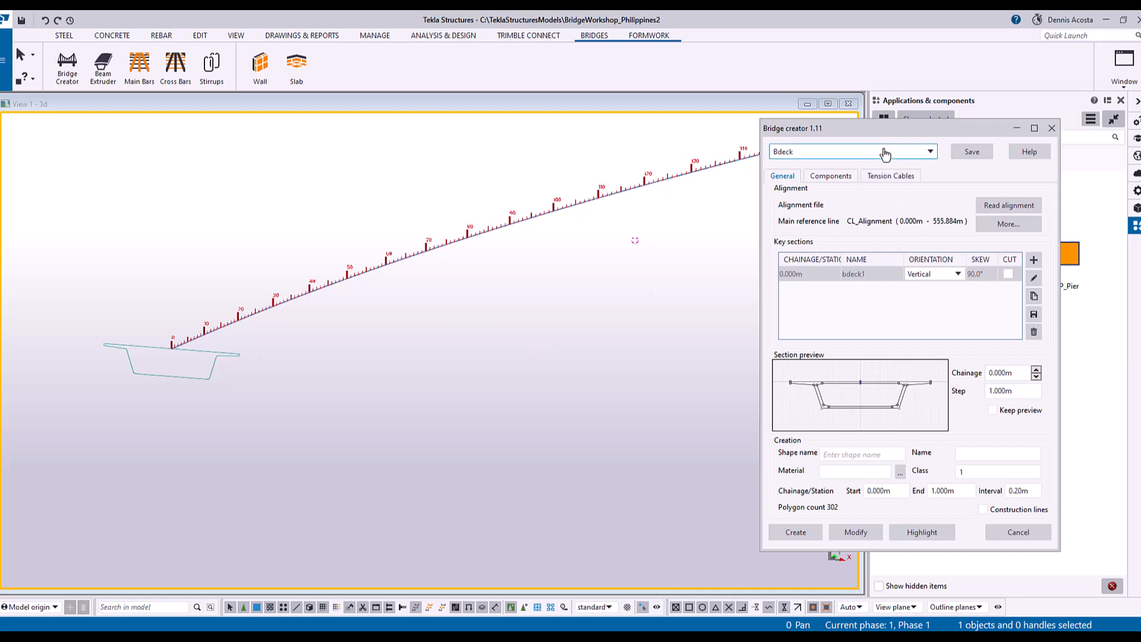
Step: Set the deck's shape name to boxgir, its material to C40 and its name to BRIDGE DECK
left_click_drag(890, 133, 823, 133)
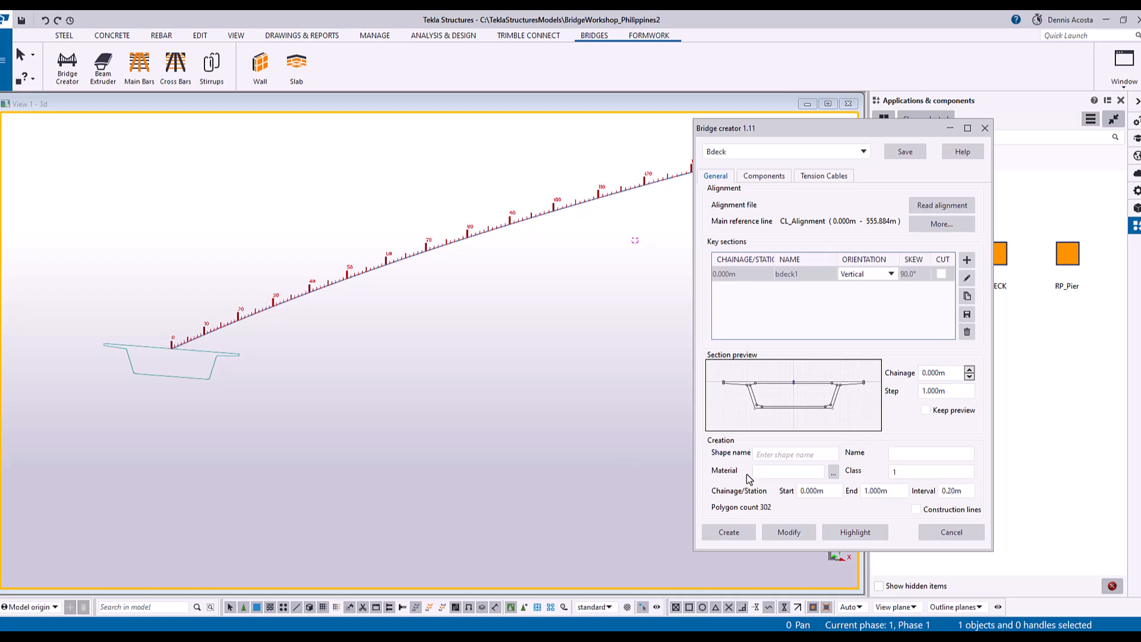
left_click(774, 455)
type("br")
key("BackSpace")
key("BackSpace")
type("boxgir")
left_click(772, 470)
type("C40")
left_click(896, 455)
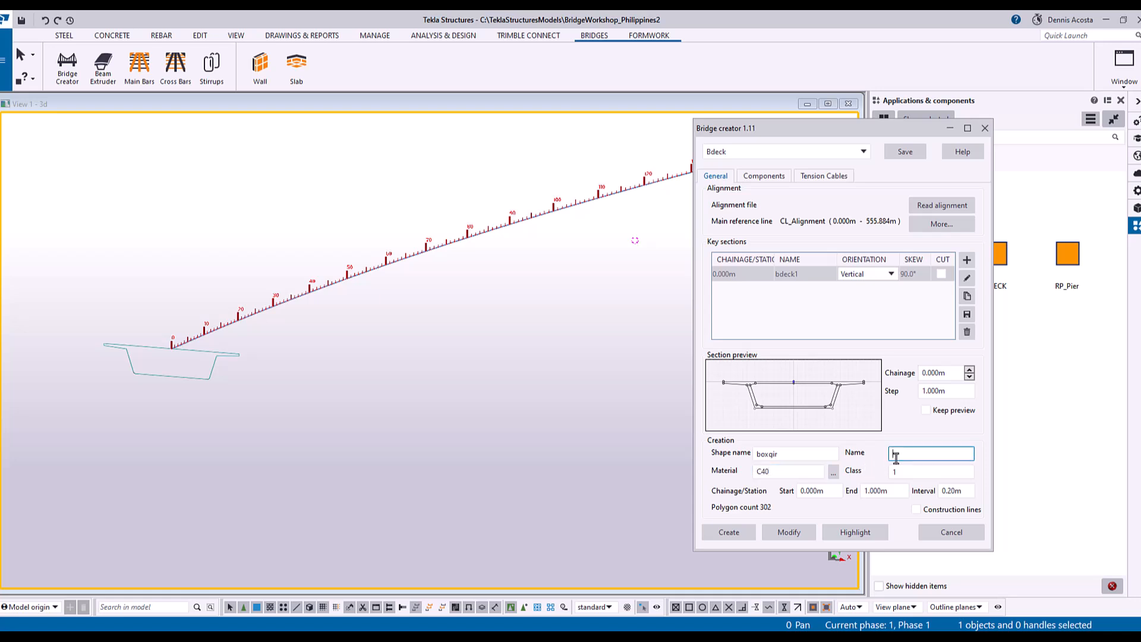
type("BG")
type("IDGE DECK")
left_click(933, 473)
Step: Examine the station markers along the alignment curve and the section outline at its start
middle_click_drag(377, 301, 337, 319)
middle_click_drag(472, 361, 356, 344, "ctrl")
scroll(521, 314, "up", 3)
scroll(356, 353, "up", 3)
scroll(287, 374, "up", 5)
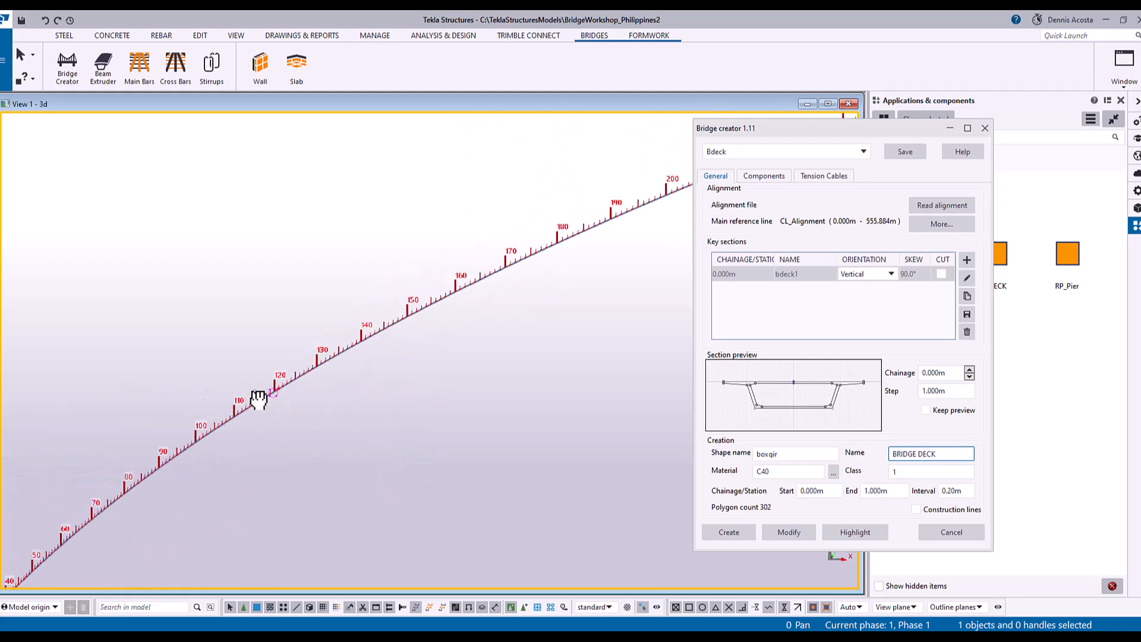
middle_click_drag(635, 267, 427, 329)
scroll(426, 330, "down", 2)
scroll(542, 244, "up", 2)
scroll(542, 244, "down", 4)
scroll(533, 263, "down", 3)
middle_click_drag(440, 308, 464, 314)
scroll(492, 263, "up", 2)
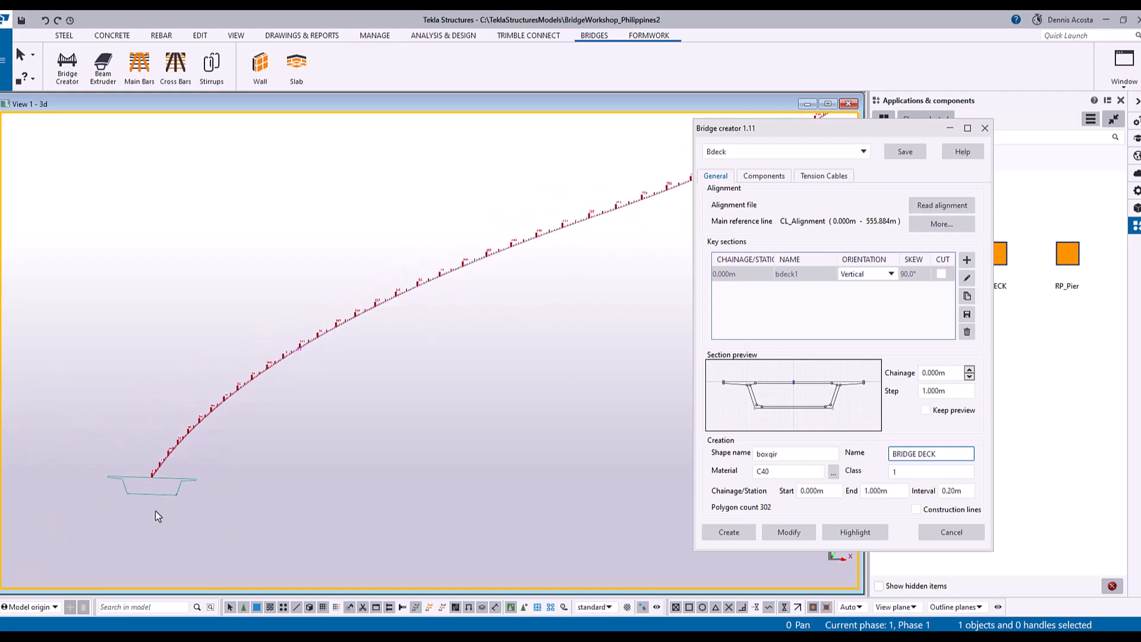
scroll(156, 498, "up", 2)
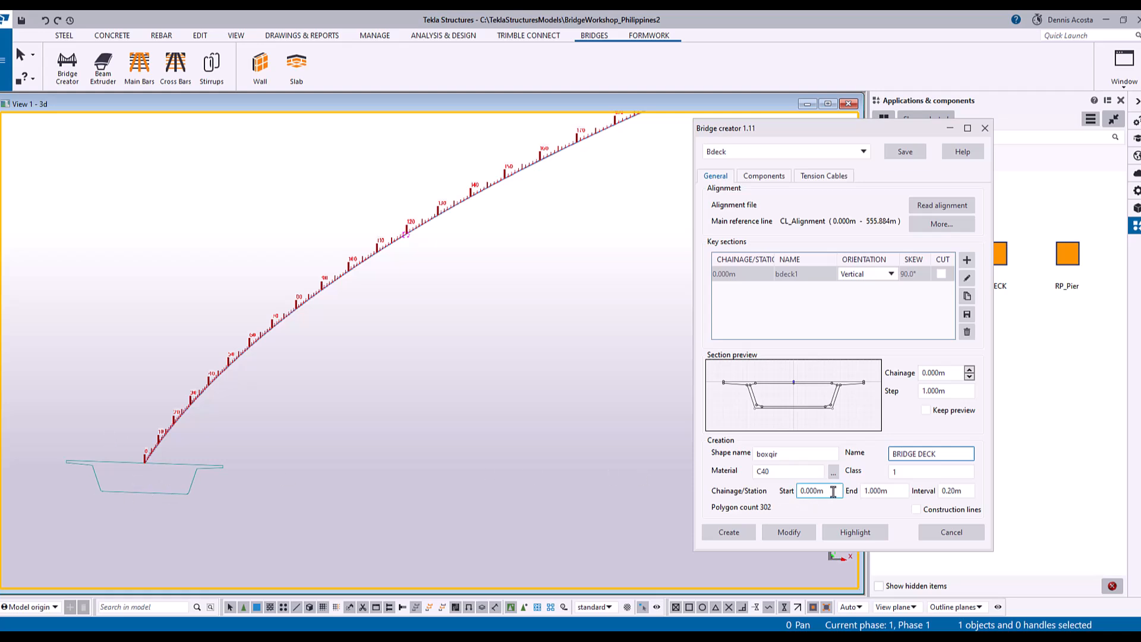
Step: Set the deck's start chainage to 100 m and its end chainage to 250 m
left_click_drag(830, 494, 777, 494)
type("100")
left_click(889, 492)
left_click_drag(891, 492, 822, 505)
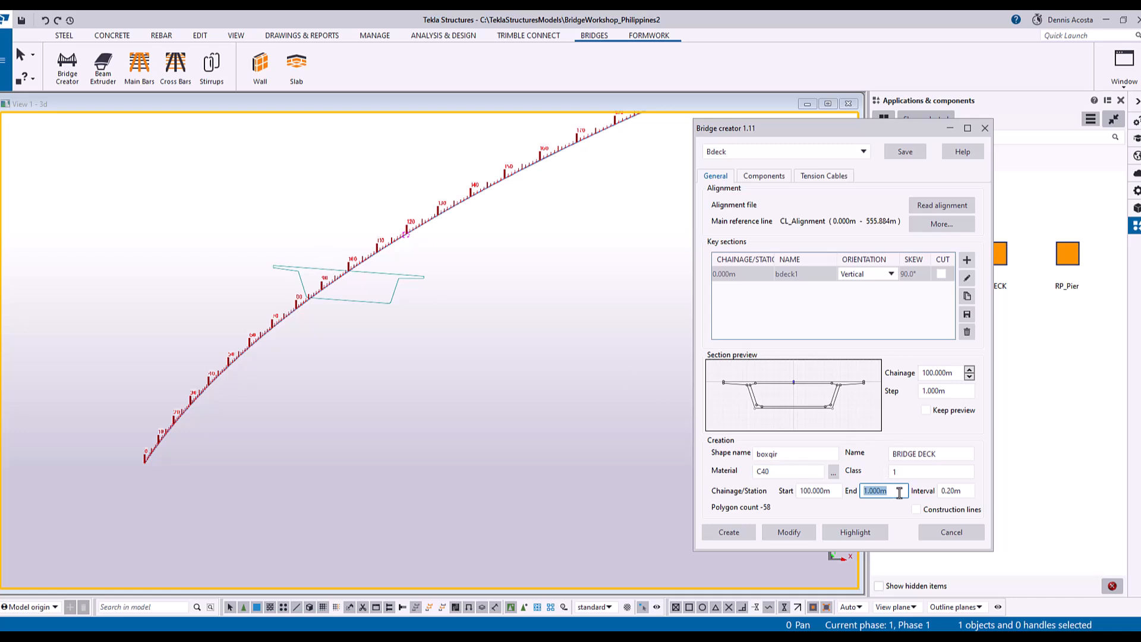
type("250")
Step: Save the Bdeck settings and create the bridge deck along the alignment
scroll(552, 388, "down", 2)
scroll(551, 388, "down", 1)
middle_click_drag(539, 318, 451, 326)
scroll(463, 328, "down", 2)
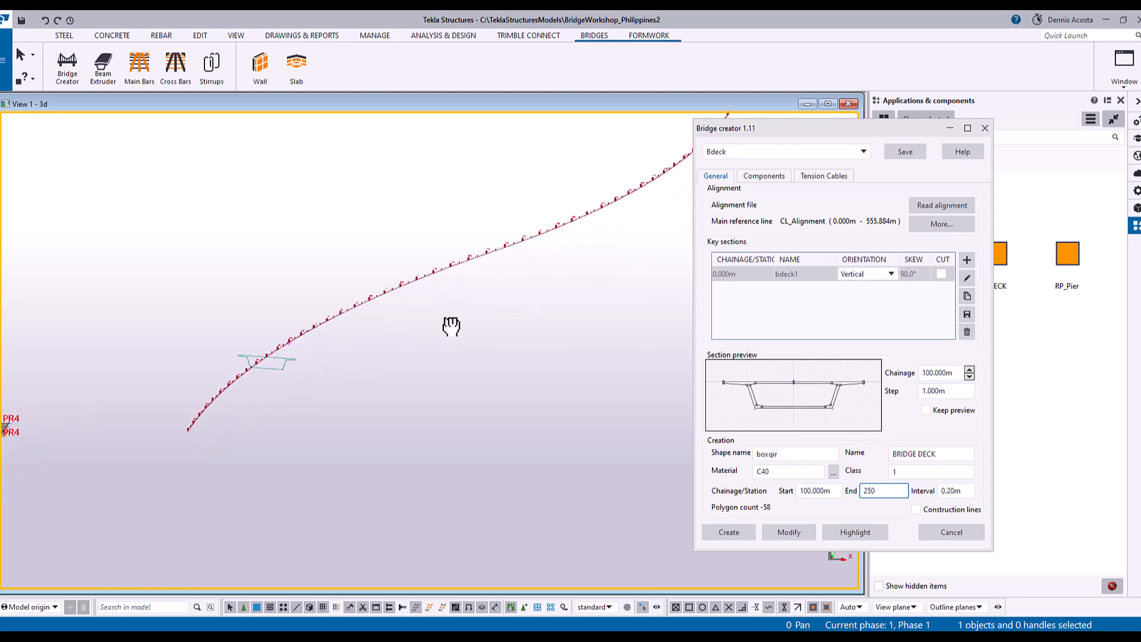
left_click(905, 157)
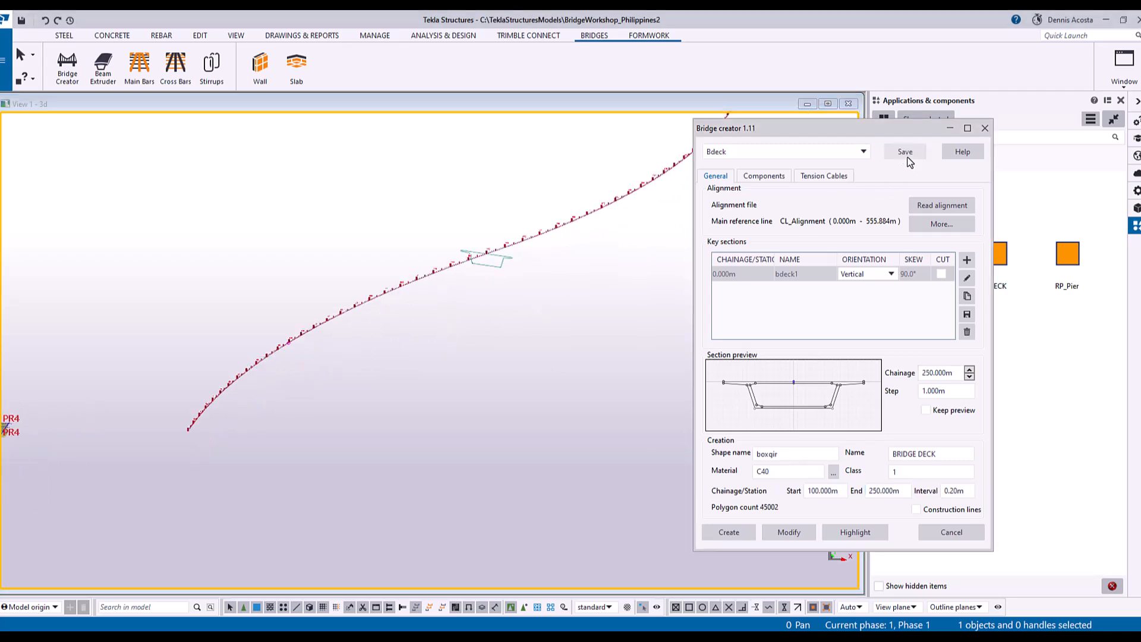
left_click(736, 533)
Step: Examine the created bridge deck from its end at station 250 and along its whole length from several angles
scroll(486, 270, "up", 5)
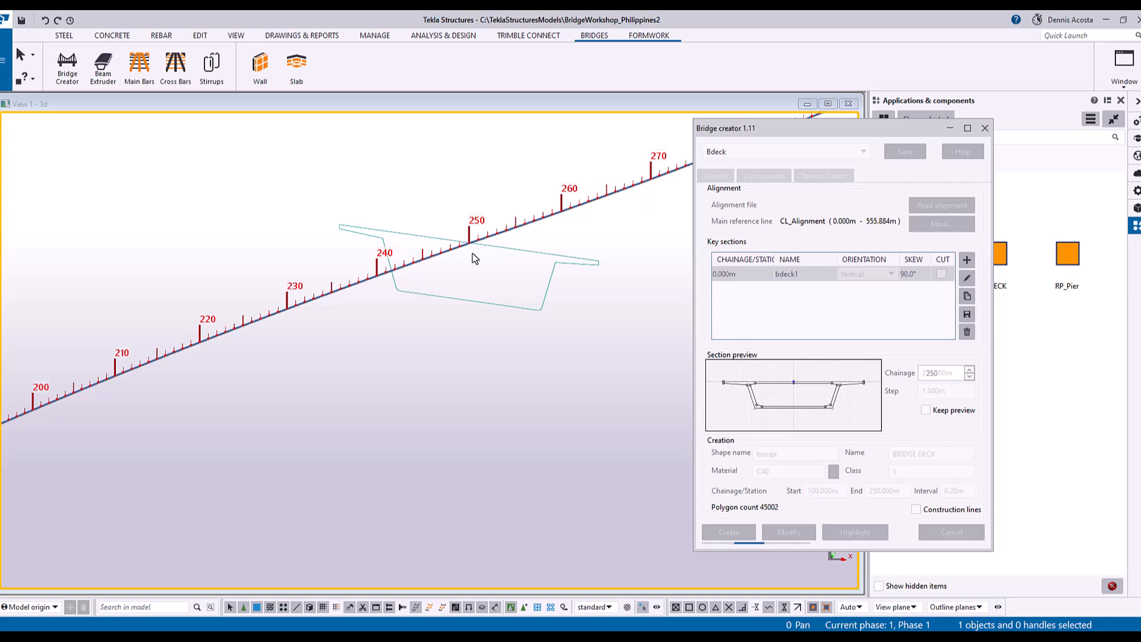
scroll(478, 252, "up", 3)
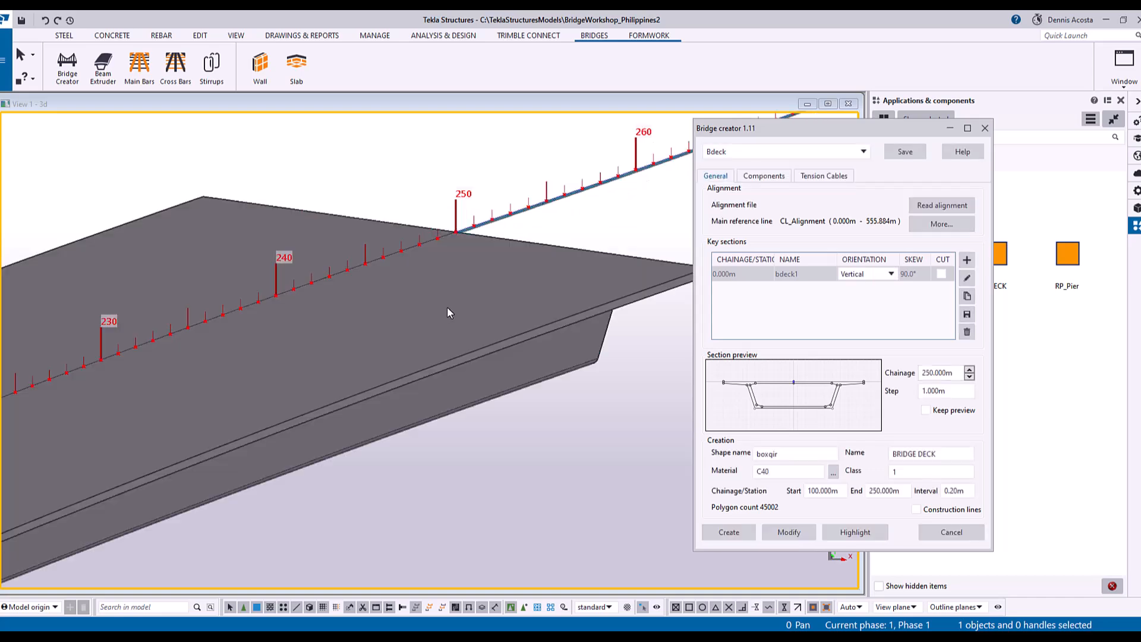
scroll(554, 259, "down", 5)
scroll(493, 318, "down", 4)
scroll(406, 358, "up", 2)
middle_click_drag(405, 359, 469, 318, "ctrl")
left_click_drag(468, 319, 404, 348, "ctrl")
scroll(403, 347, "up", 2)
middle_click_drag(359, 336, 468, 283, "ctrl")
scroll(469, 301, "up", 3)
scroll(468, 280, "down", 2)
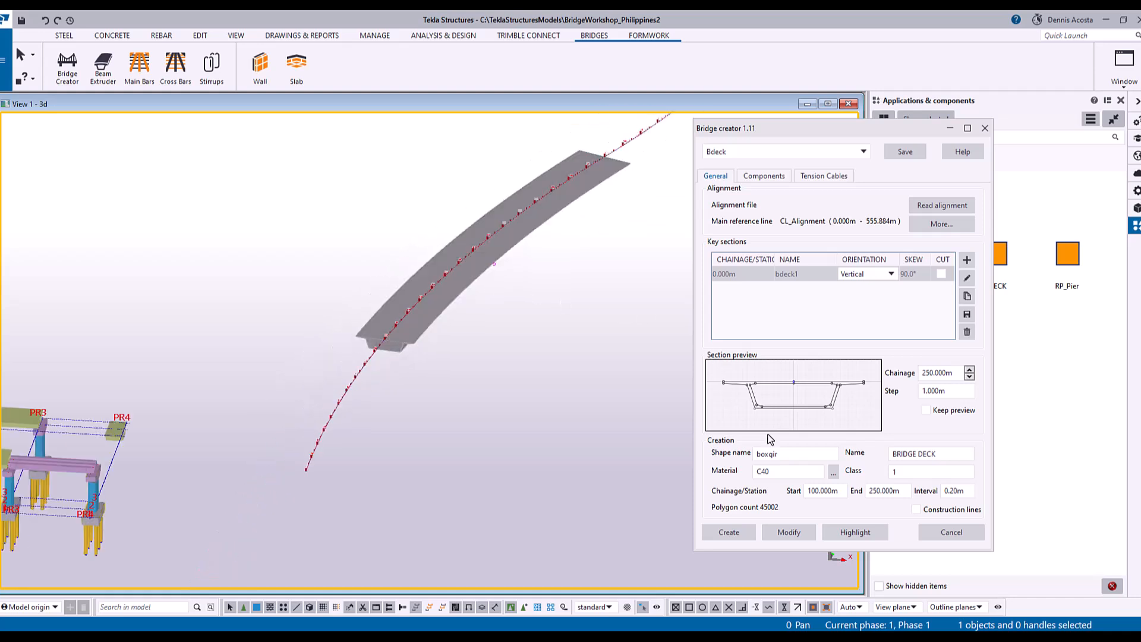
Step: Set the deck's start chainage to 50 m and its end chainage to 200 m, and modify the existing bridge deck accordingly
double_click(824, 490)
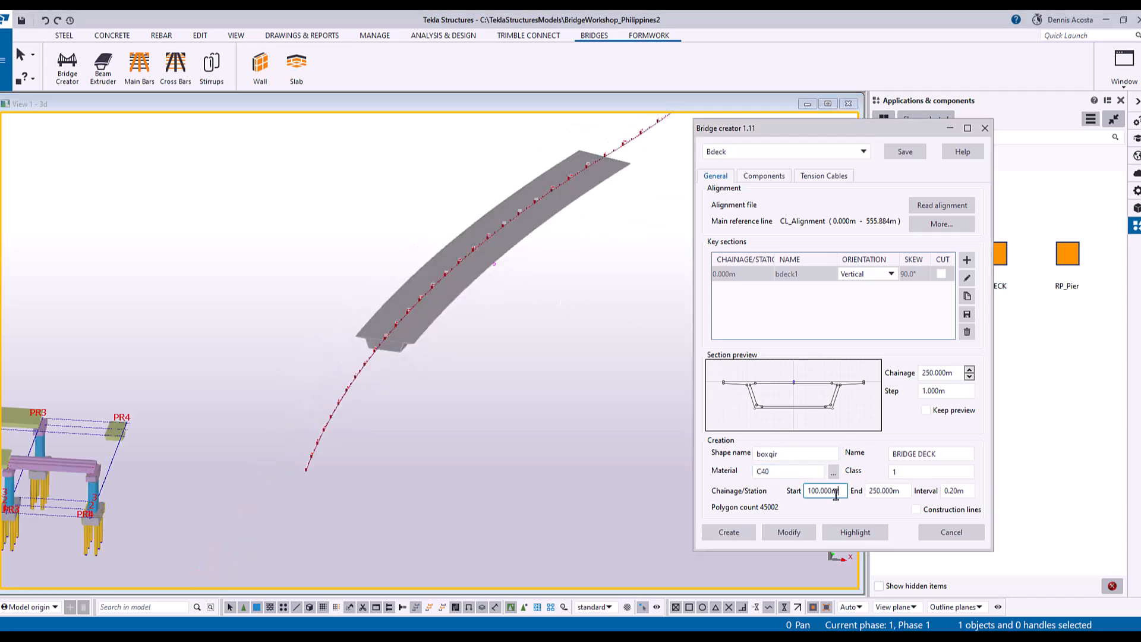
type("50")
double_click(900, 490)
type("200")
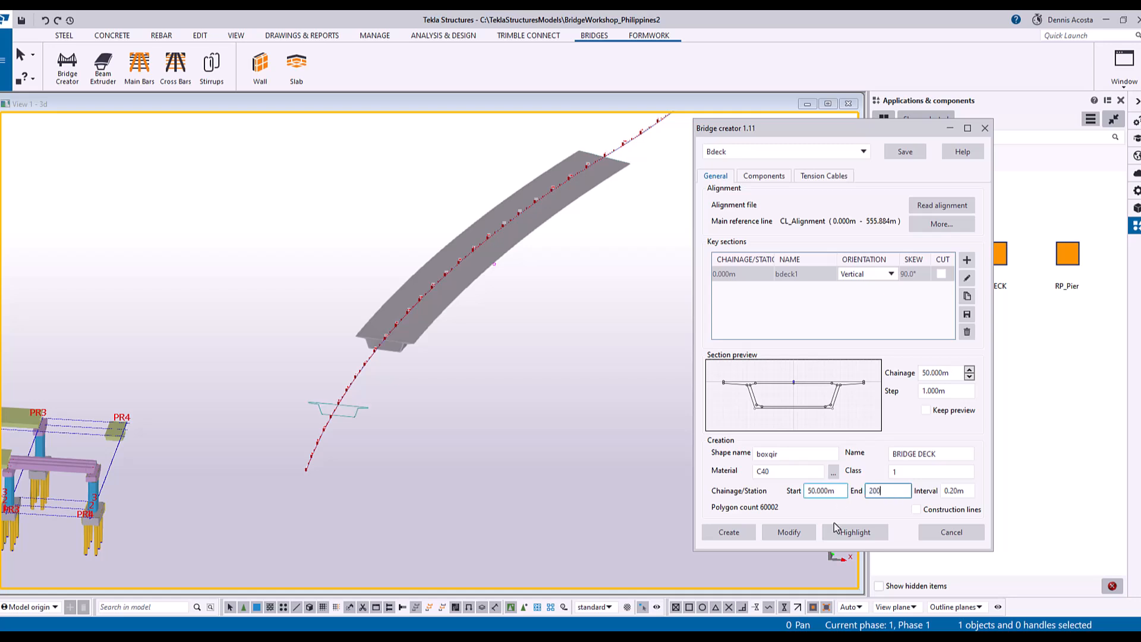
left_click(856, 532)
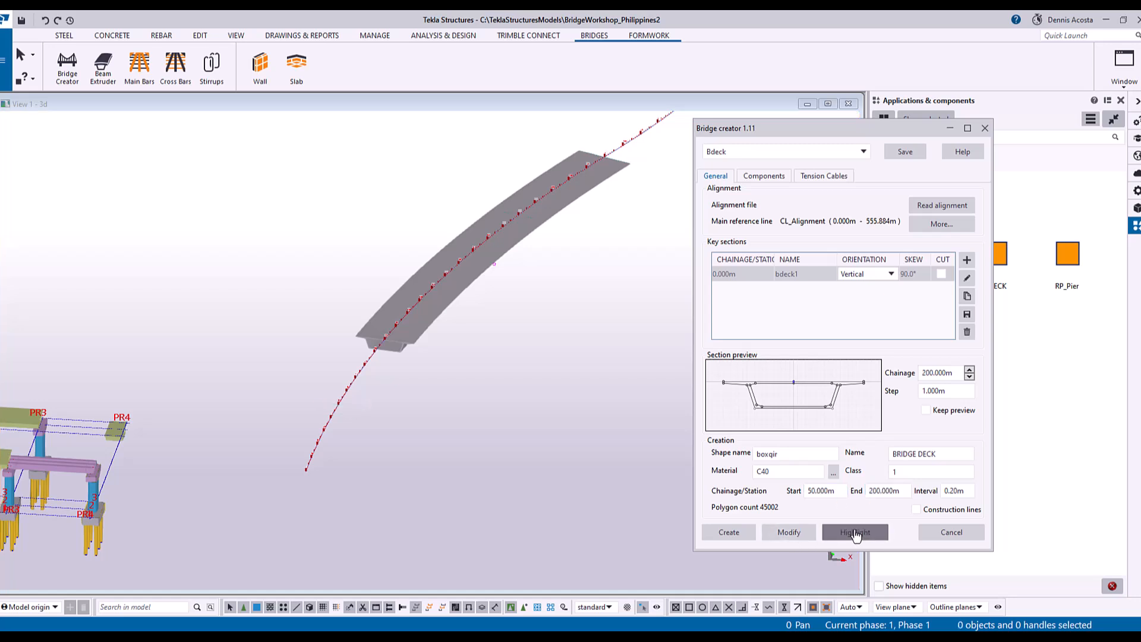
left_click(790, 533)
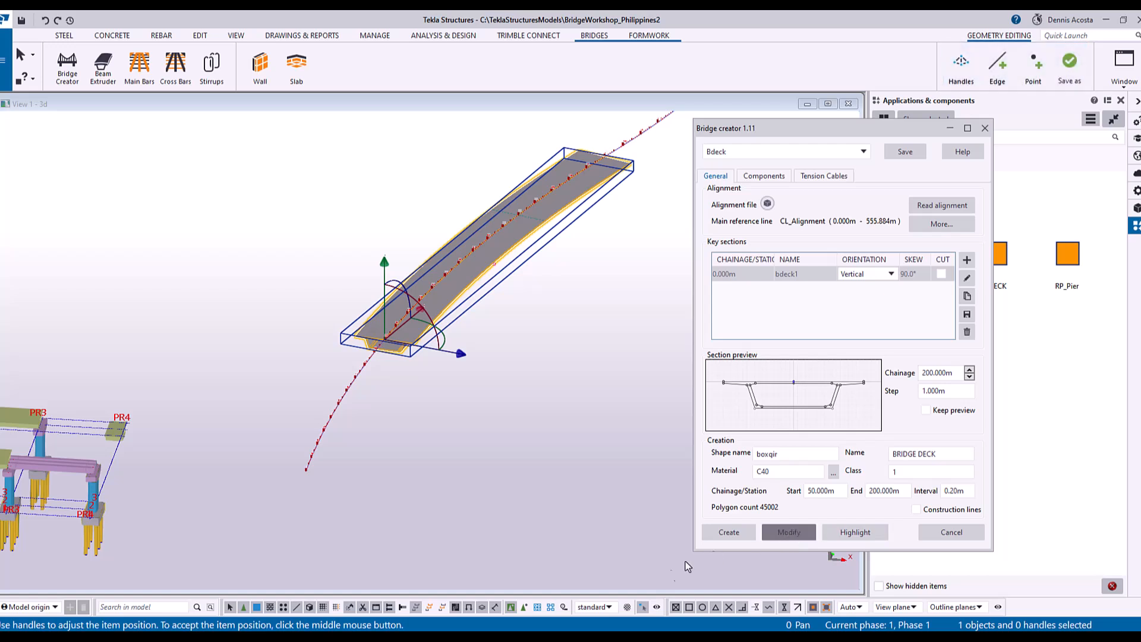
left_click(573, 470)
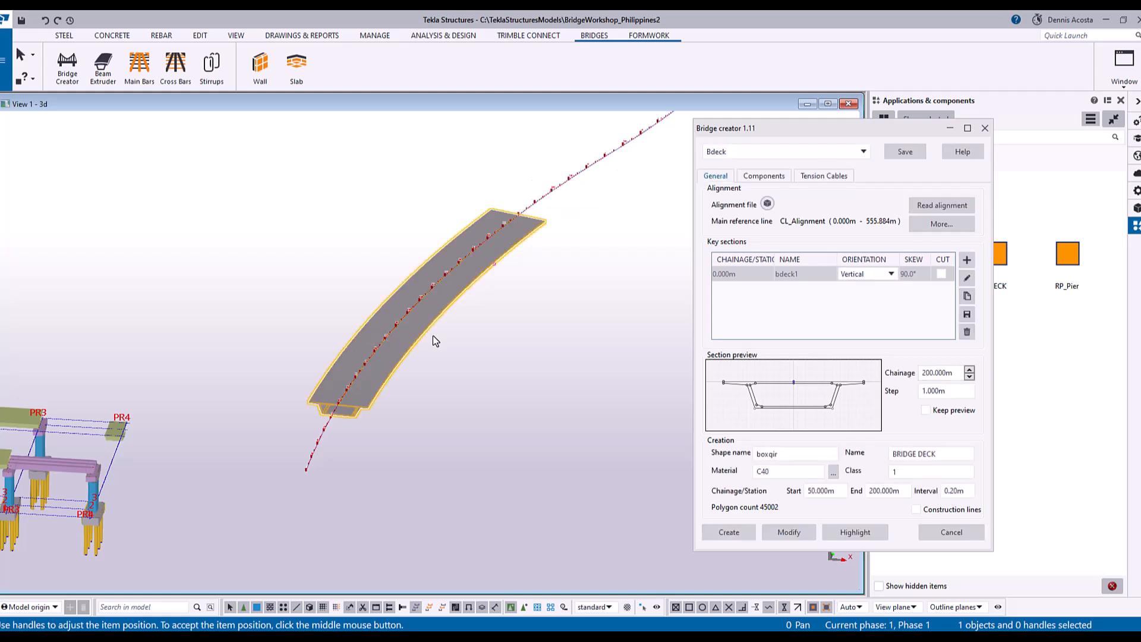
Step: Examine the modified bridge deck along its length and its box section end at station 50
scroll(406, 351, "up", 4)
left_click_drag(406, 349, 454, 311)
middle_click_drag(454, 311, 419, 356, "ctrl")
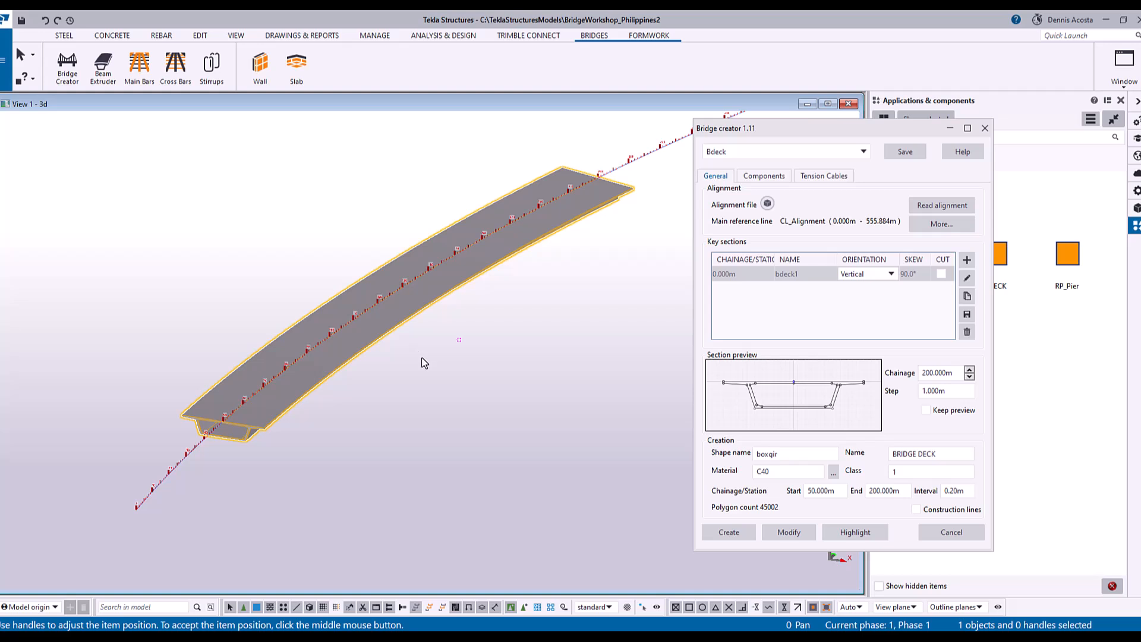
middle_click_drag(424, 359, 558, 321)
scroll(382, 398, "up", 3)
mouse_move(370, 406)
middle_mouse_down("ctrl")
mouse_move(408, 377)
mouse_move(386, 388)
middle_mouse_up("ctrl")
mouse_move(414, 339)
middle_mouse_down("ctrl")
mouse_move(425, 344)
mouse_move(387, 377)
mouse_move(450, 333)
middle_mouse_up("ctrl")
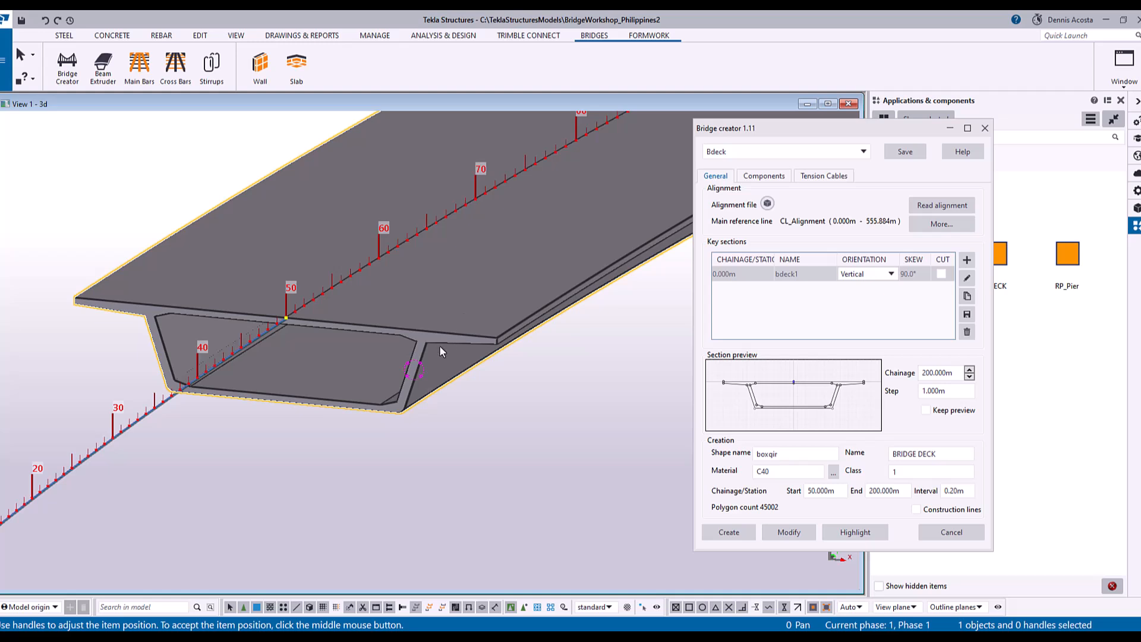
scroll(439, 345, "down", 3)
scroll(440, 345, "up", 3)
middle_click_drag(476, 319, 362, 328)
scroll(362, 328, "down", 2)
scroll(338, 369, "up", 2)
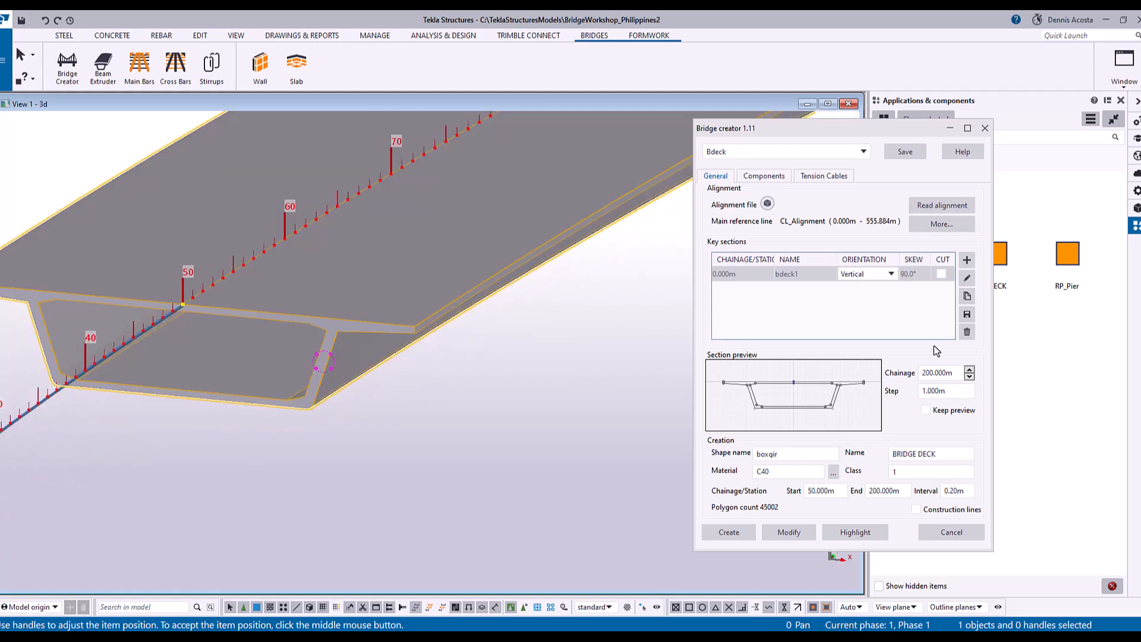
Step: In the bdeck1 cross section, set the vertical offset dv of outer face point 4 to -3500 mm
left_click(967, 281)
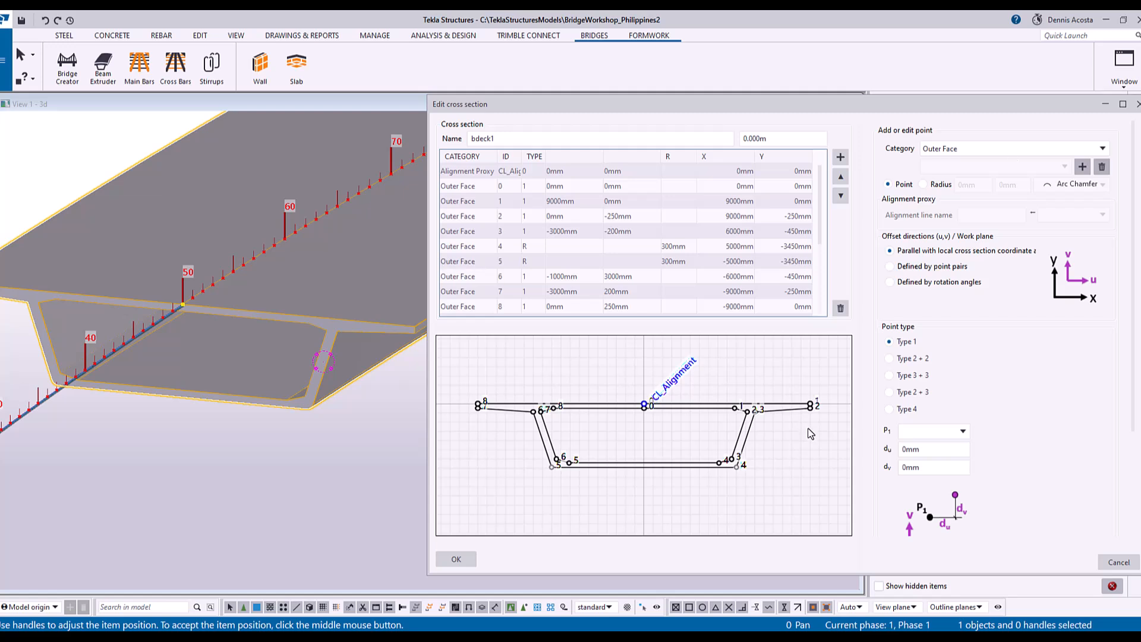
scroll(764, 449, "up", 6)
scroll(764, 449, "down", 7)
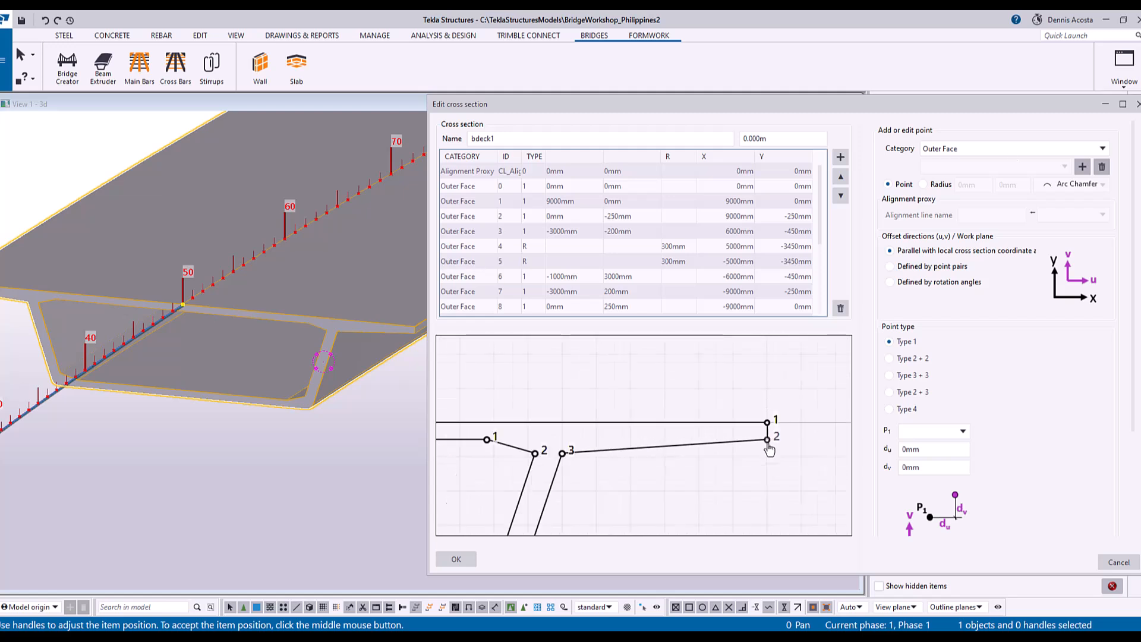
scroll(647, 502, "up", 5)
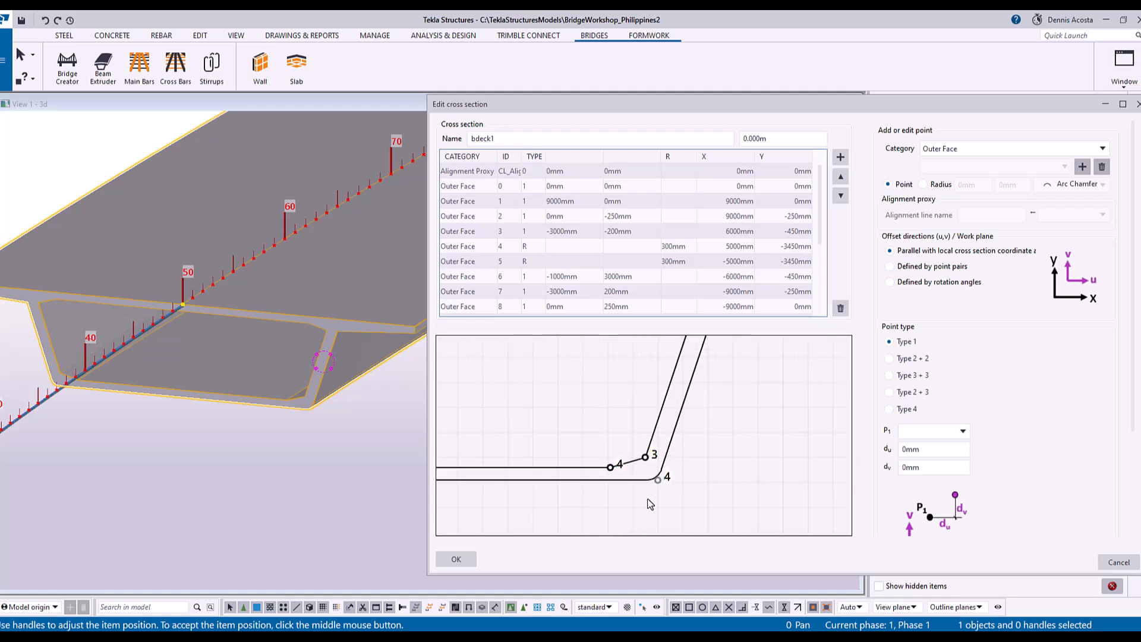
left_click(673, 460)
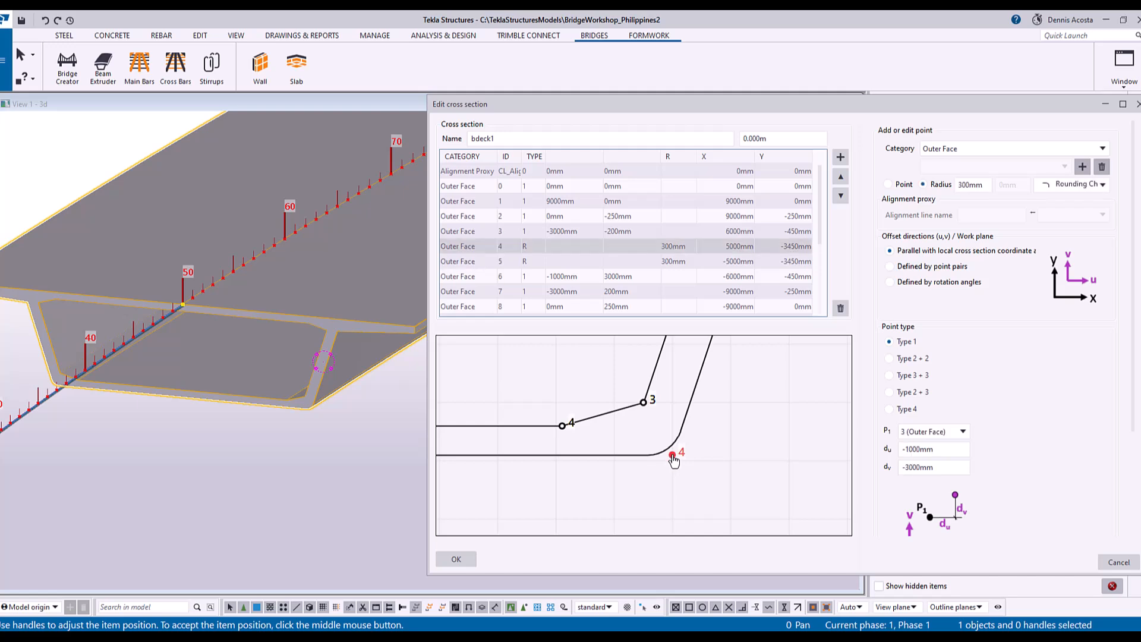
left_click(911, 467)
type("5")
left_click(949, 451)
Step: Set the vertical offset dv of outer face point 6 to 3500 mm and accept the edited cross section
scroll(758, 464, "down", 10)
scroll(678, 451, "up", 8)
left_click(650, 428)
left_click(910, 468)
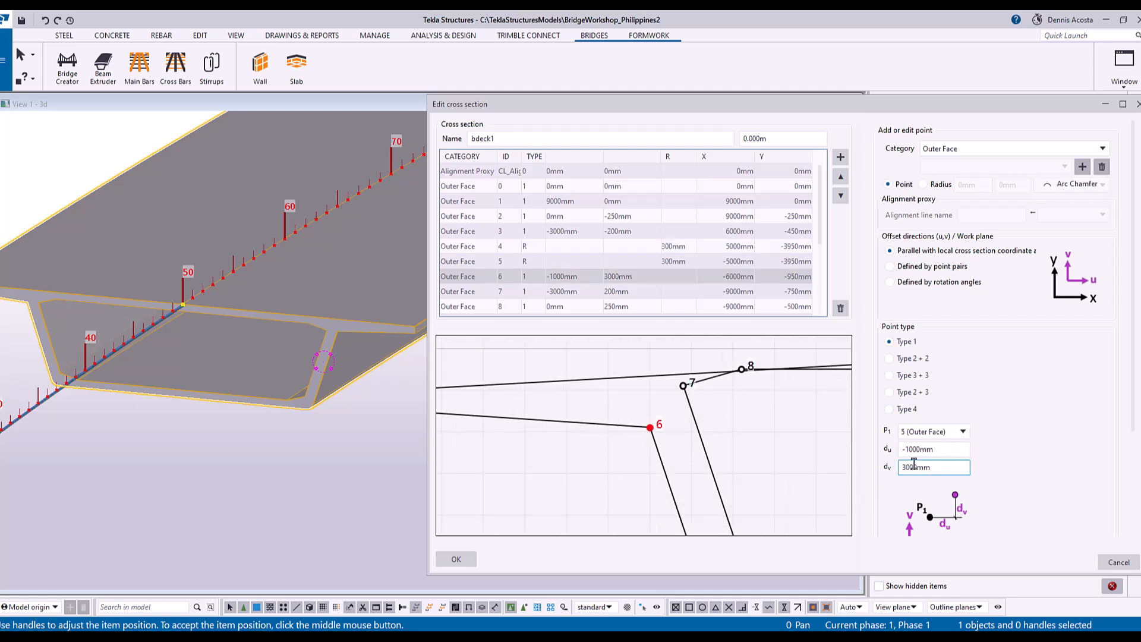
type("5")
key("Return")
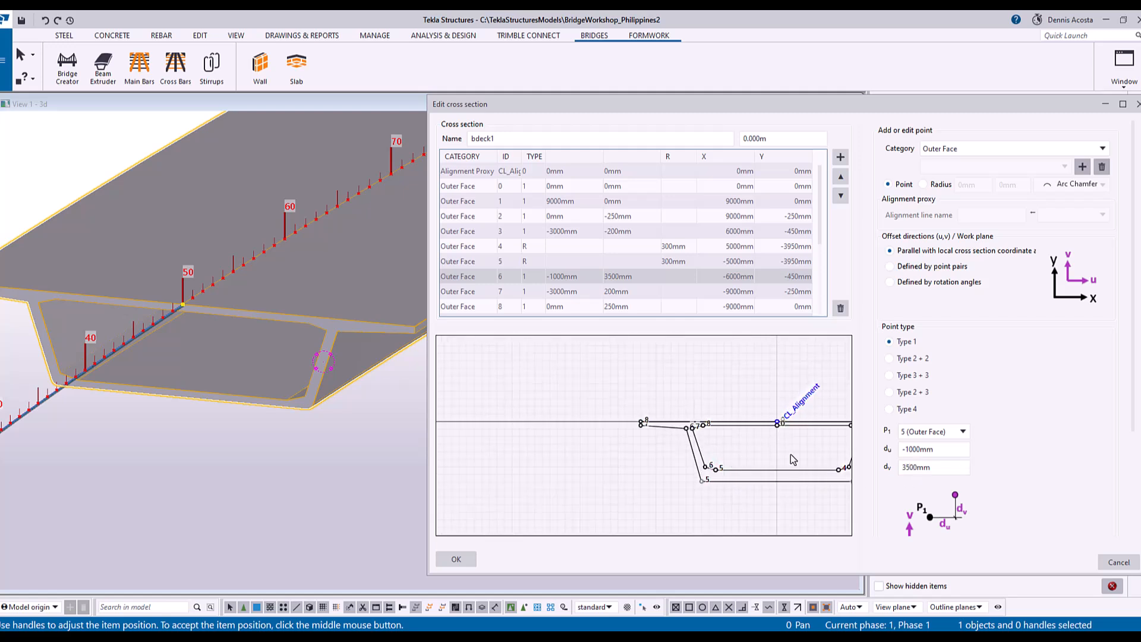
left_click(462, 560)
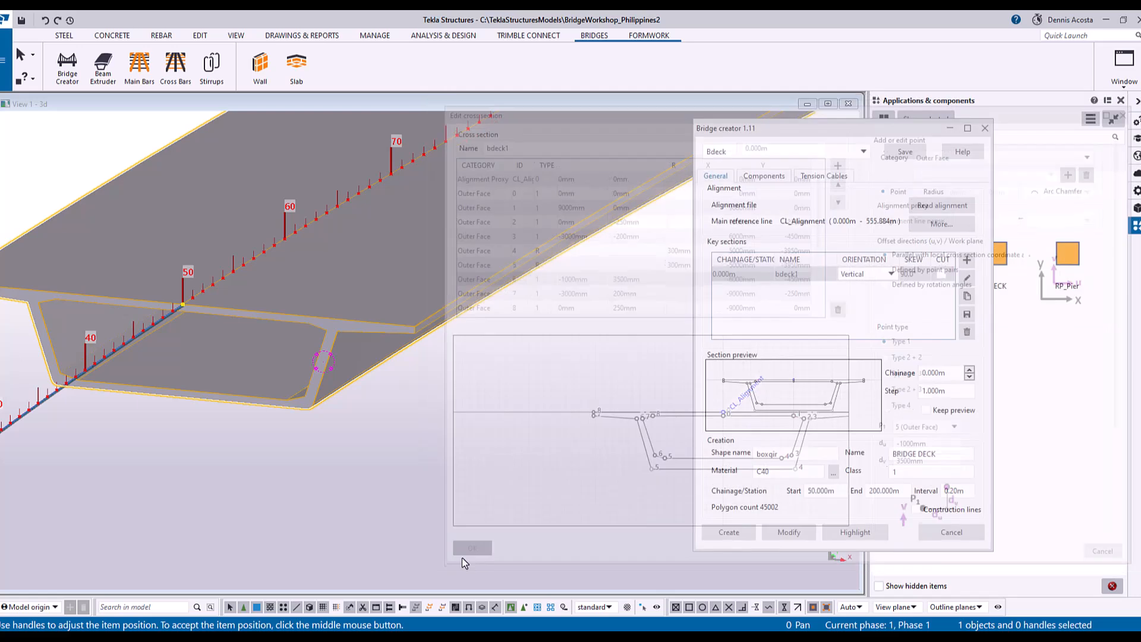
Step: Modify the existing bridge deck with the deeper bdeck1 section and inspect the bottom slab at station 50
scroll(505, 333, "down", 3)
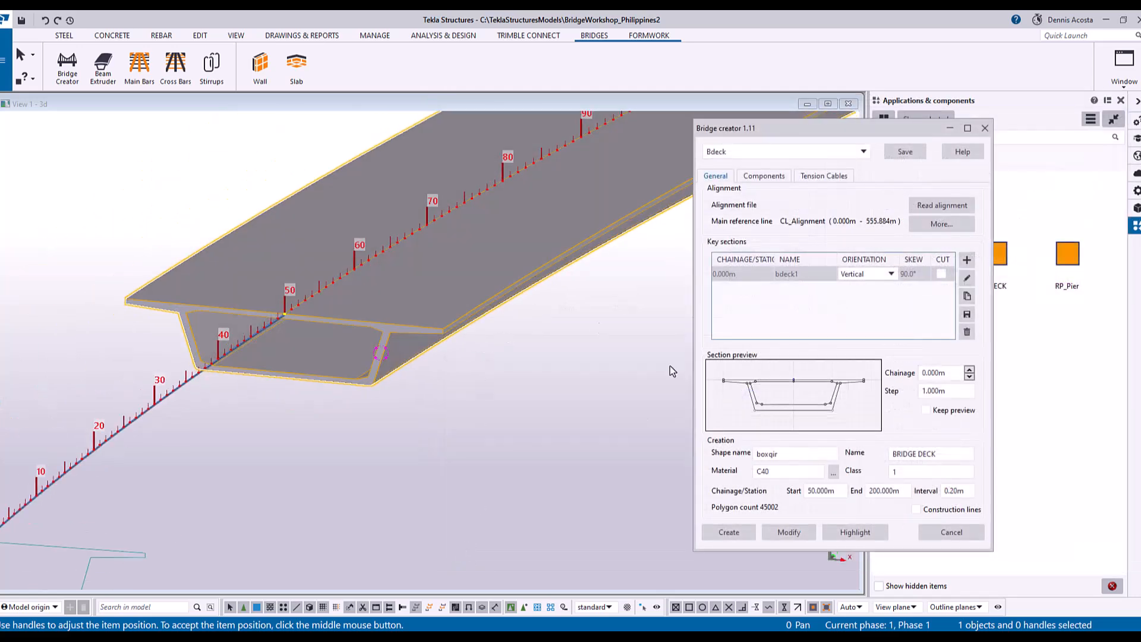
left_click(788, 536)
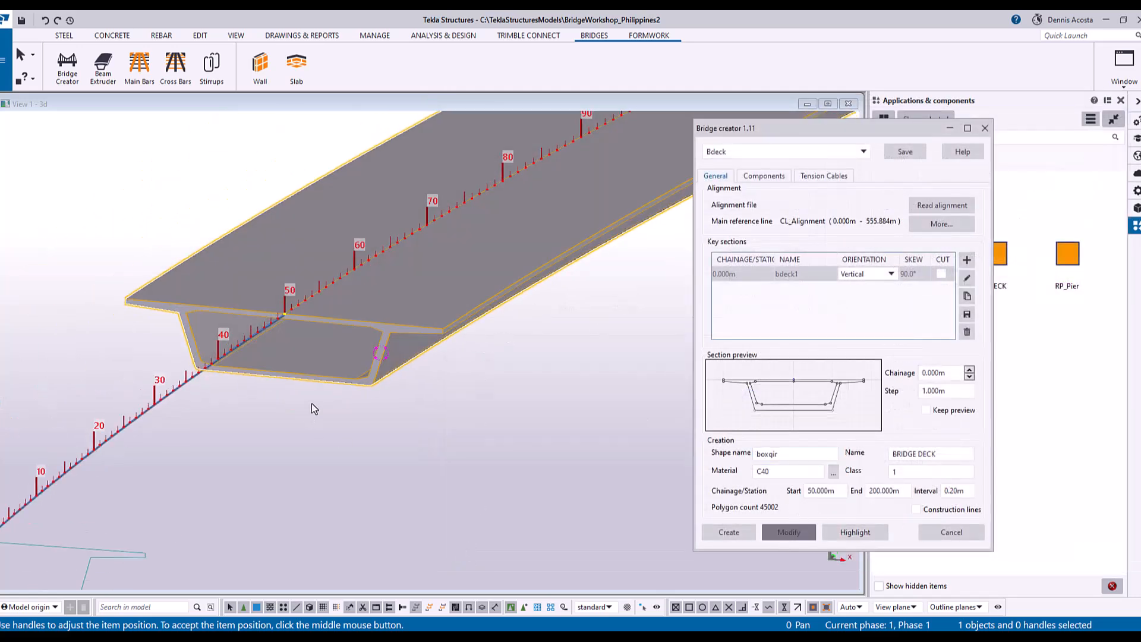
scroll(342, 394, "up", 3)
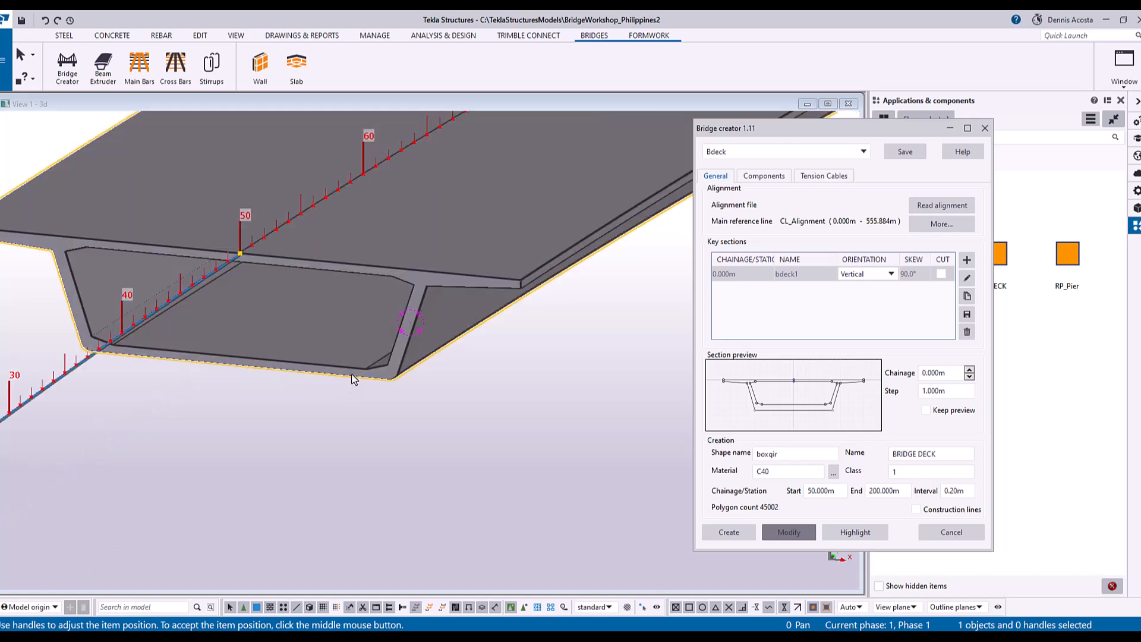
scroll(354, 379, "up", 2)
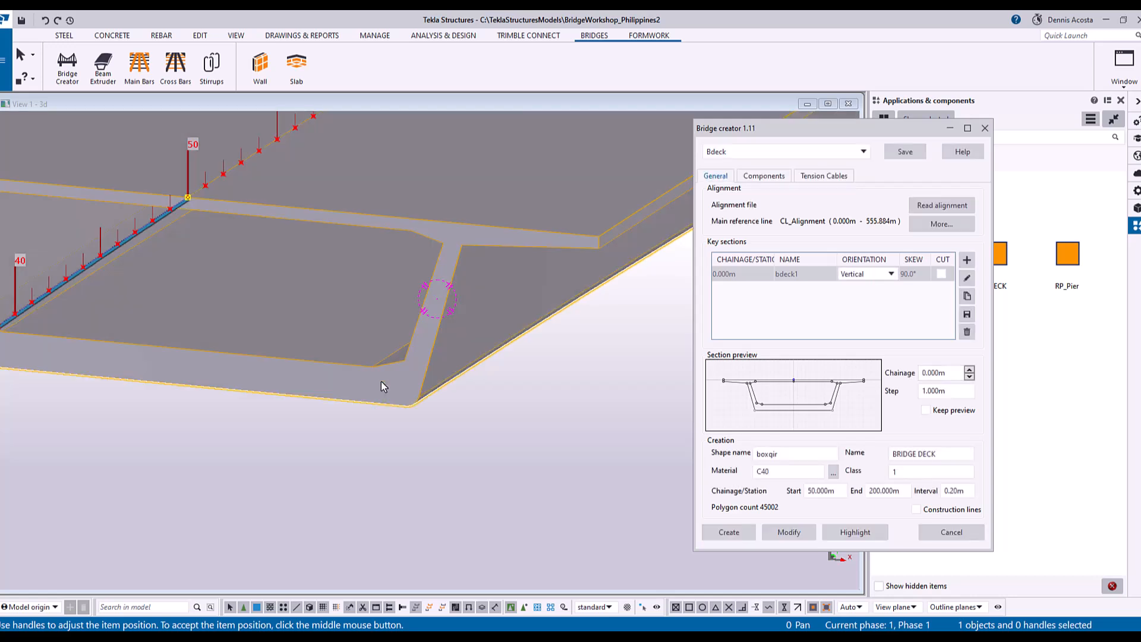
scroll(380, 381, "down", 2)
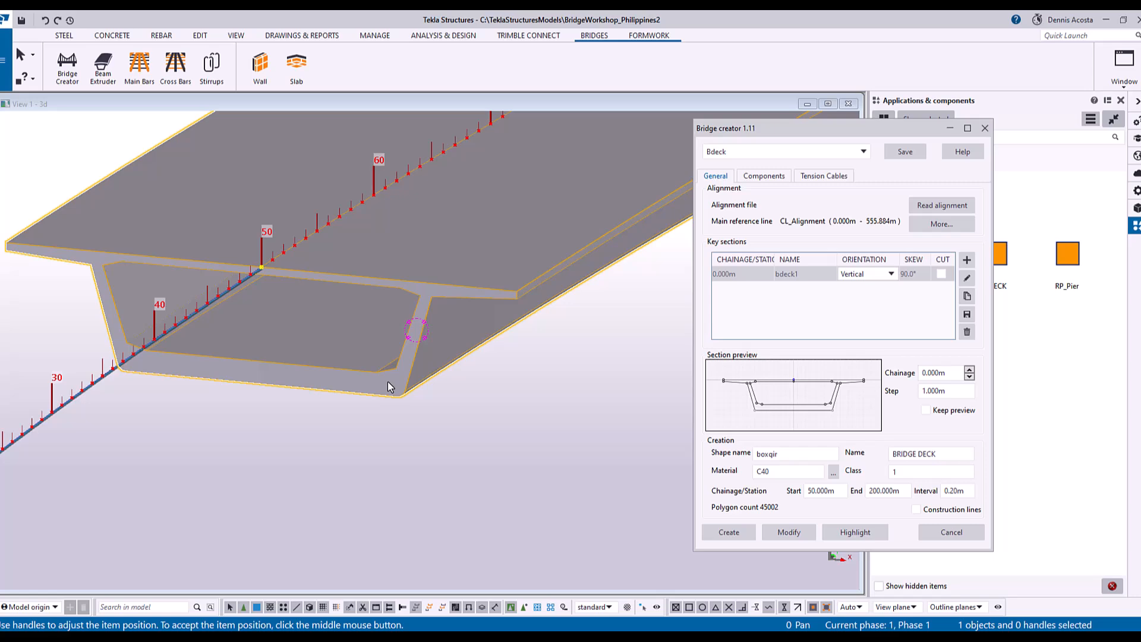
Step: Reopen the bdeck1 cross section and set the vertical offset dv of outer face point 4 to -3000 mm
left_click(966, 280)
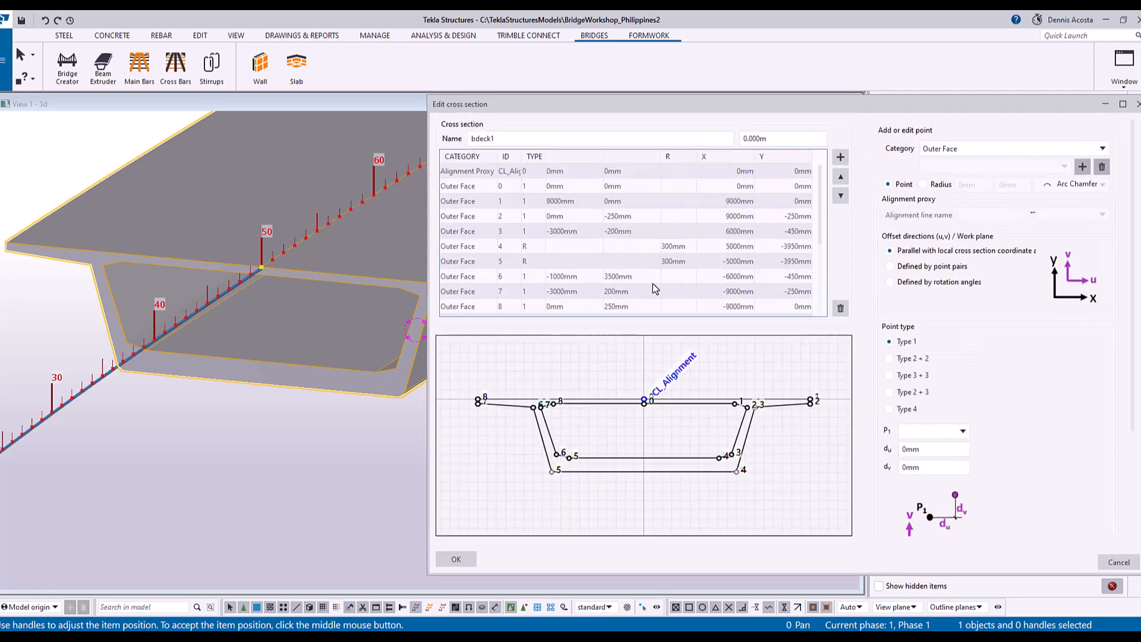
scroll(753, 458, "up", 5)
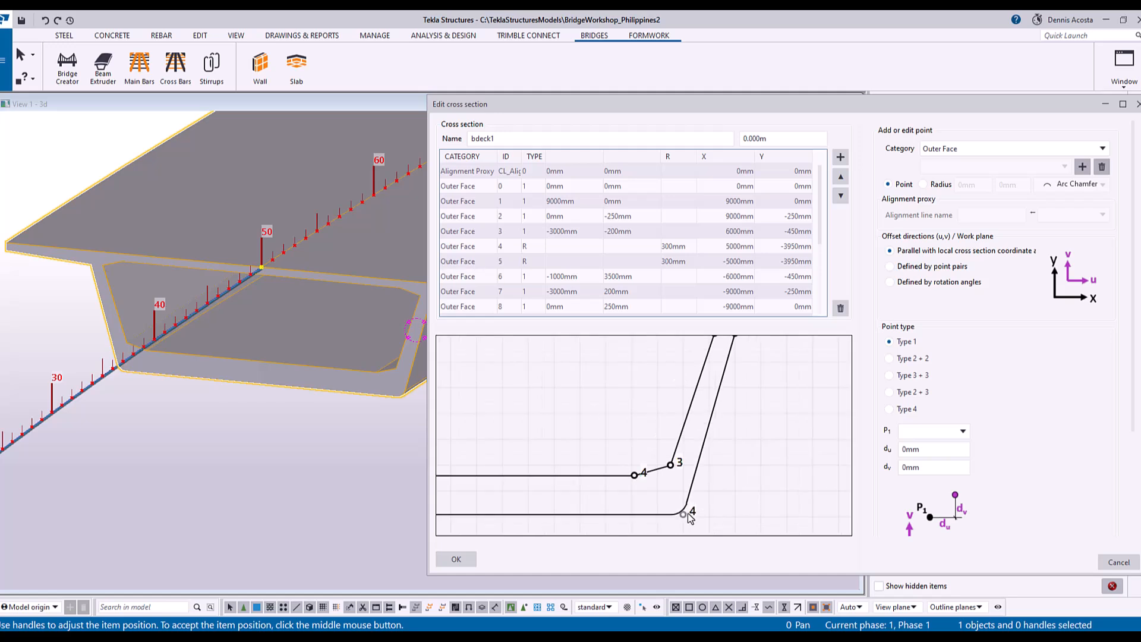
left_click(685, 515)
left_click(911, 469)
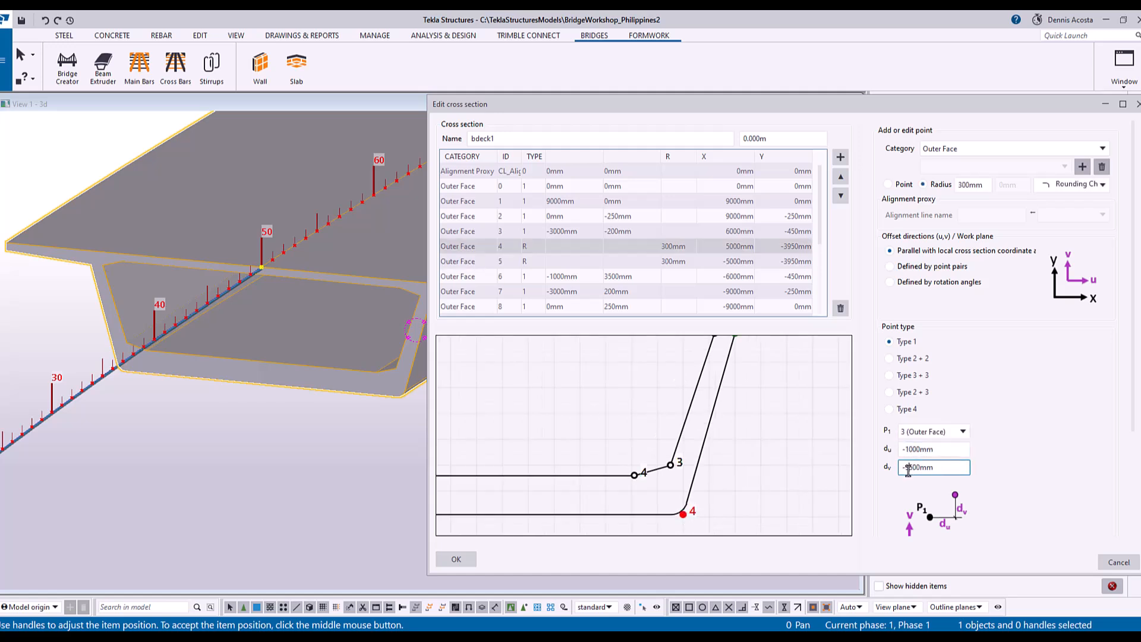
key("Delete")
type("0")
left_click(784, 480)
Step: Set the vertical offset dv of outer face point 6 to 3000 mm, accept the cross section and update the deck
scroll(609, 447, "up", 5)
left_click(581, 361)
left_click(925, 469)
left_click(906, 468)
key("Delete")
type("0")
left_click(796, 491)
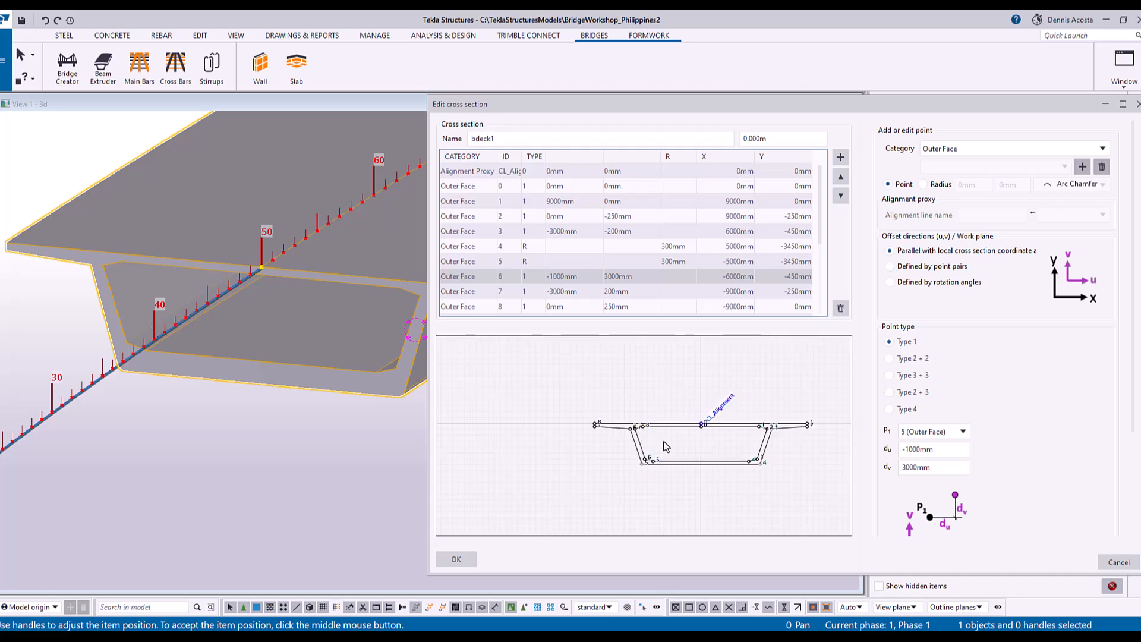
left_click(459, 559)
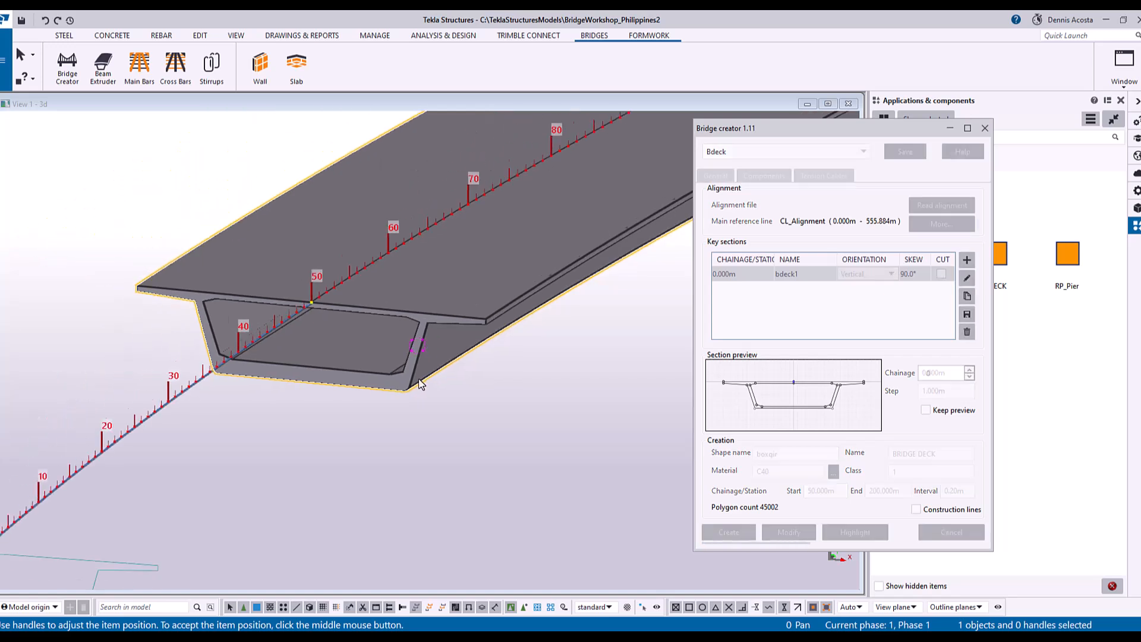
Step: Examine the updated bridge deck from its start at station 50 to its far end at station 200
scroll(419, 383, "down", 5)
middle_click_drag(344, 419, 369, 402, "ctrl")
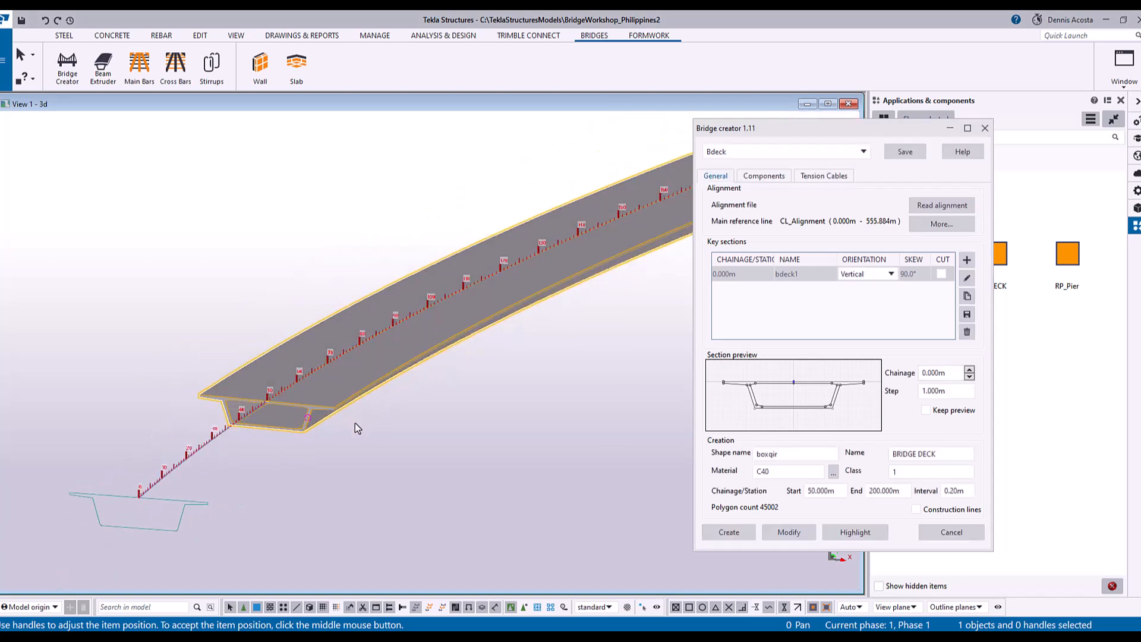
middle_click_drag(450, 387, 337, 410)
scroll(336, 410, "down", 2)
middle_click_drag(462, 366, 357, 365, "ctrl")
middle_click_drag(538, 233, 393, 300)
scroll(394, 300, "up", 4)
middle_click_drag(289, 365, 369, 330)
scroll(413, 362, "up", 1)
scroll(412, 362, "up", 1)
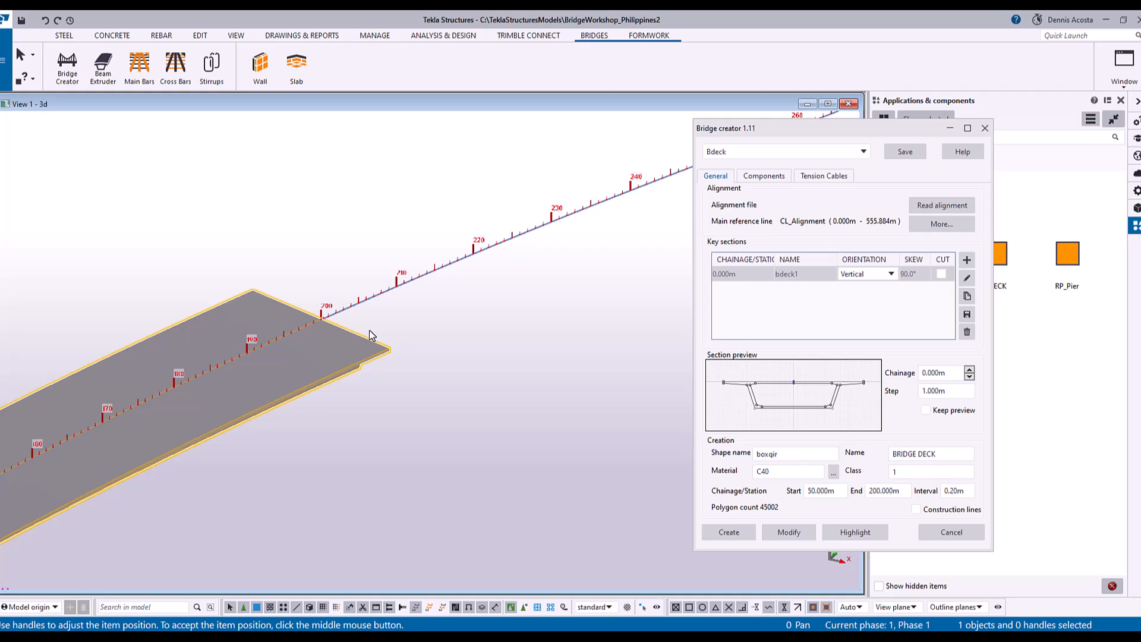
middle_click_drag(369, 330, 340, 287)
Step: Find the B_DECK custom component in the component catalog and add it to the Bdeck components list
left_click(764, 177)
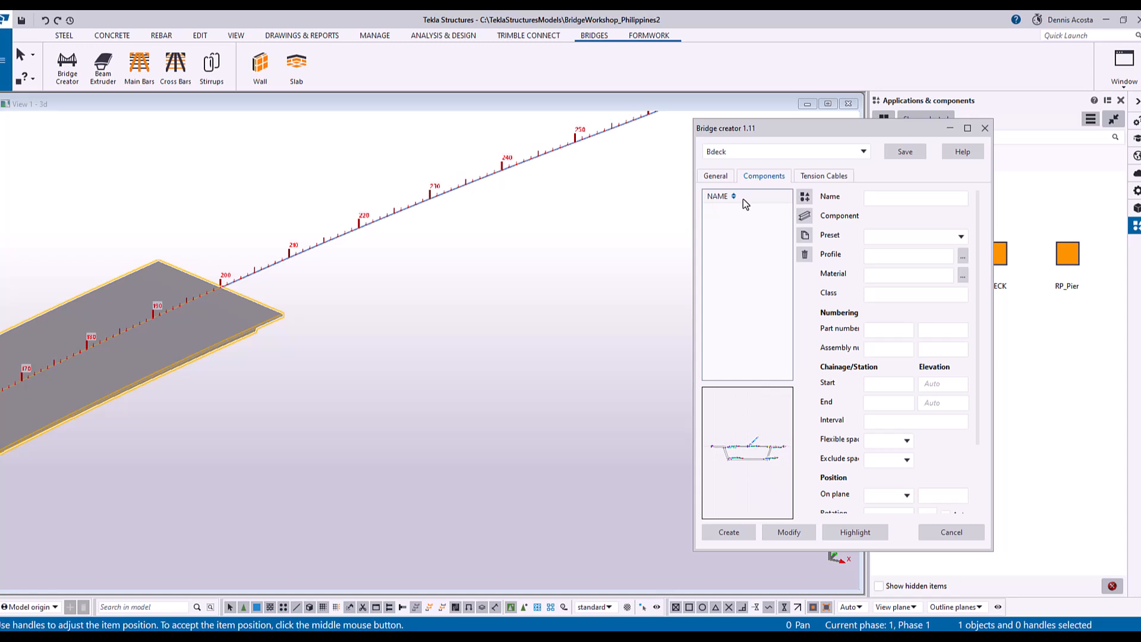
left_click(805, 201)
left_click(50, 89)
type("BDEC")
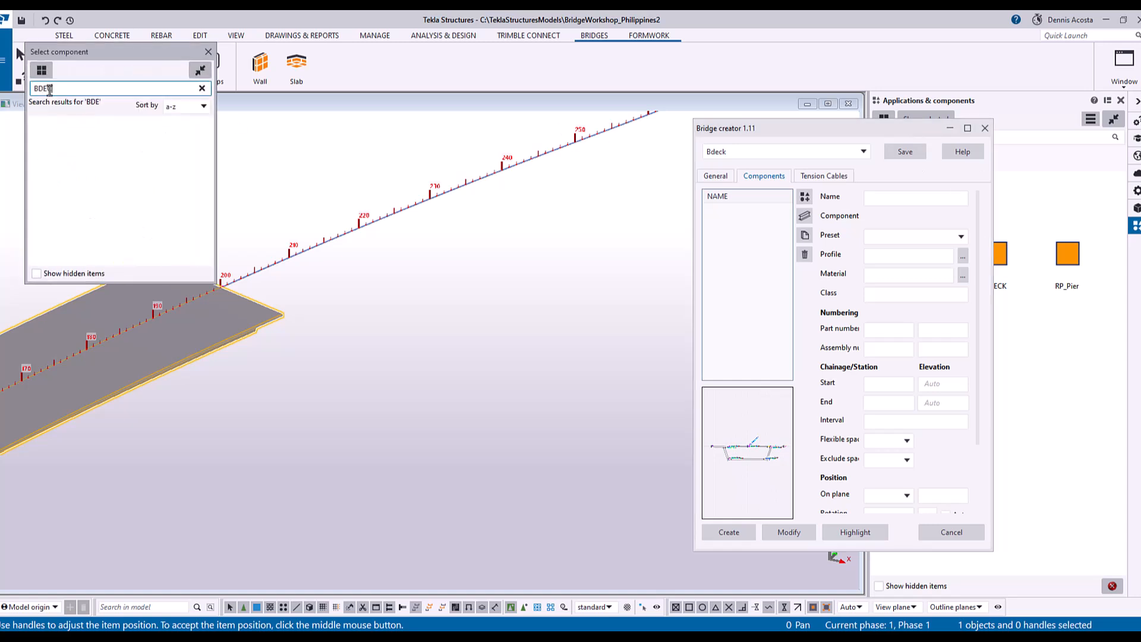
key("BackSpace")
key("BackSpace")
left_click_drag(101, 56, 100, 164)
left_click_drag(799, 119, 754, 140)
left_click(107, 200)
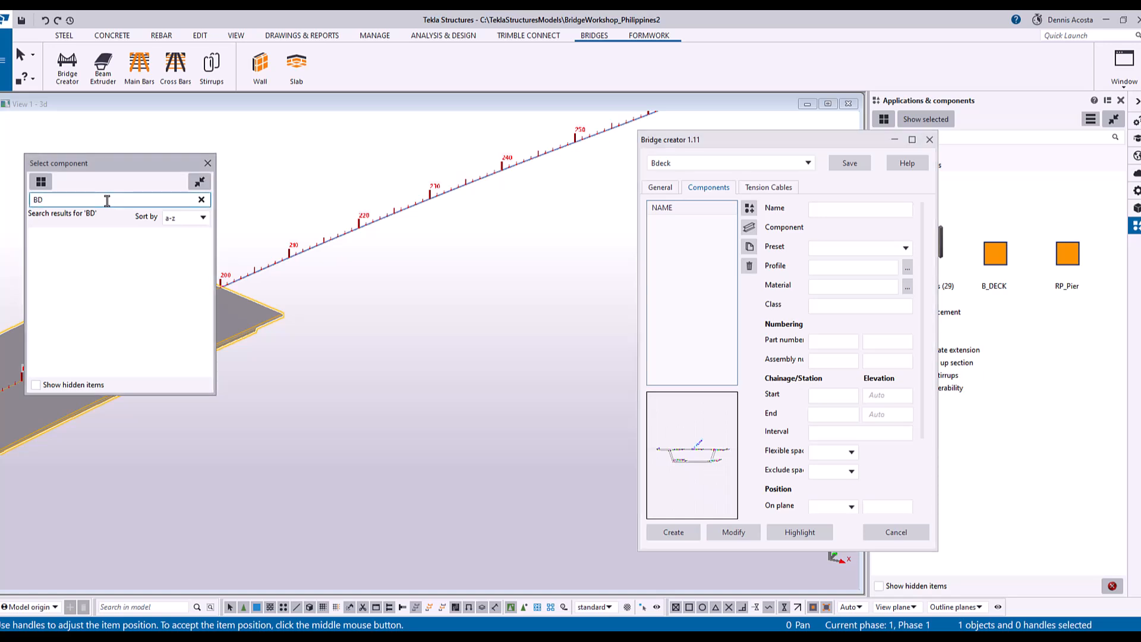
key("BackSpace")
type("_")
left_click(66, 263)
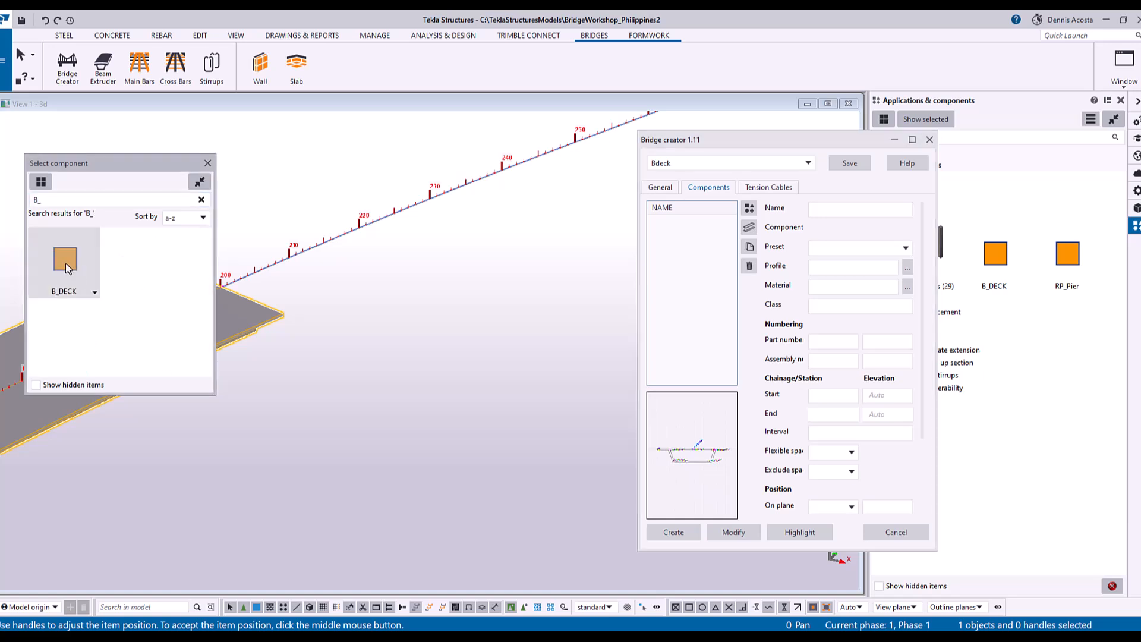
double_click(66, 263)
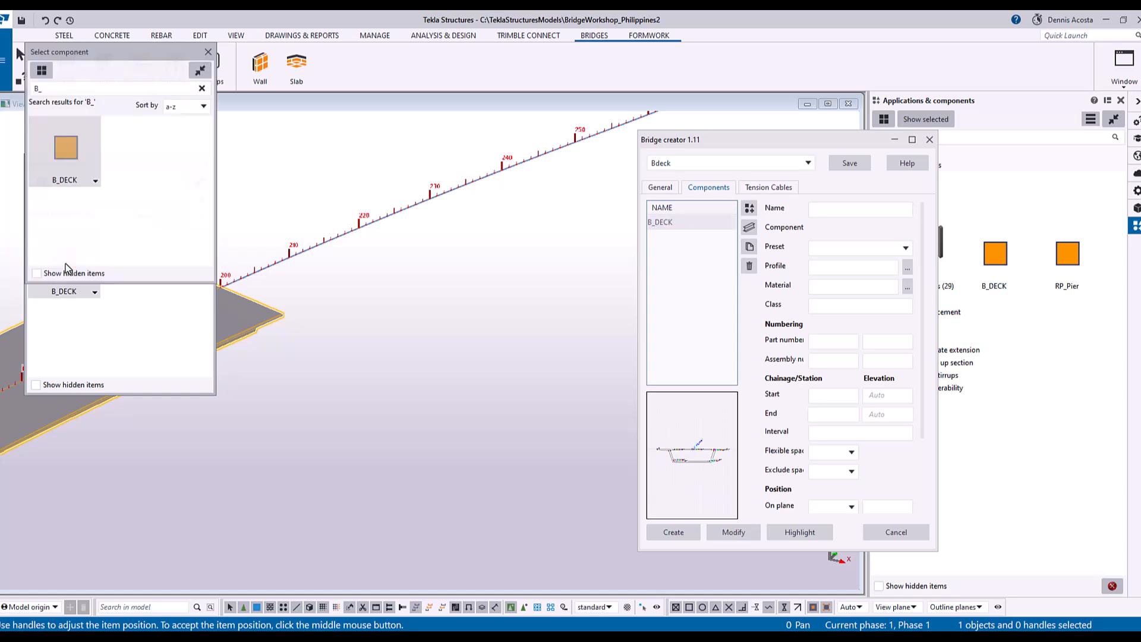
Step: Set the B_DECK component's chainage to start at 200 m and end at 203 m
left_click(685, 226)
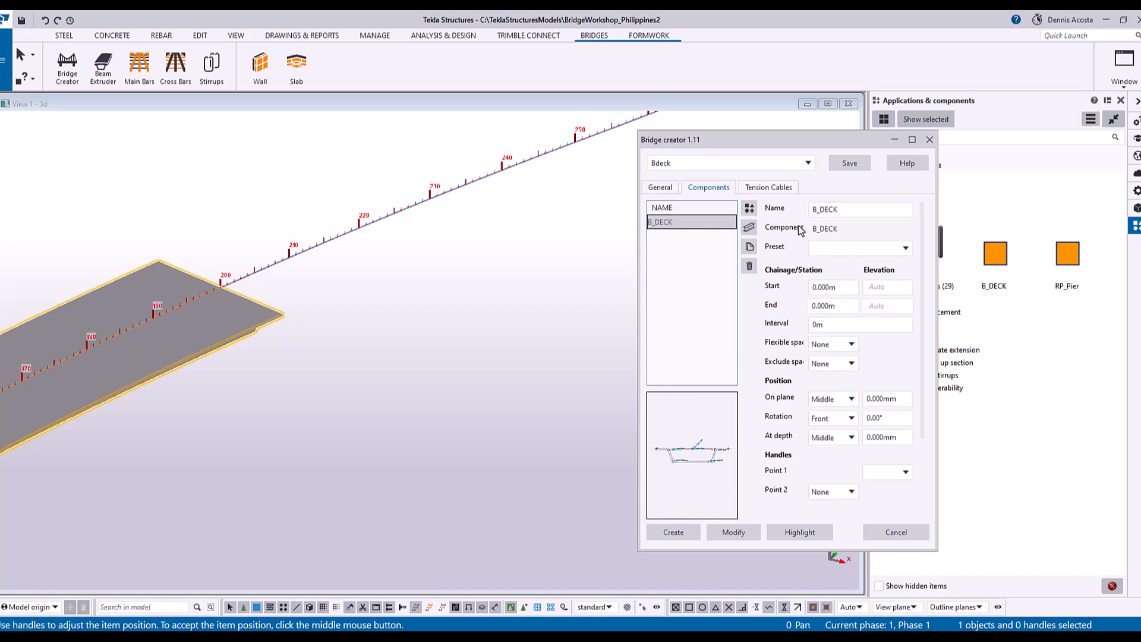
left_click(820, 286)
scroll(268, 280, "up", 5)
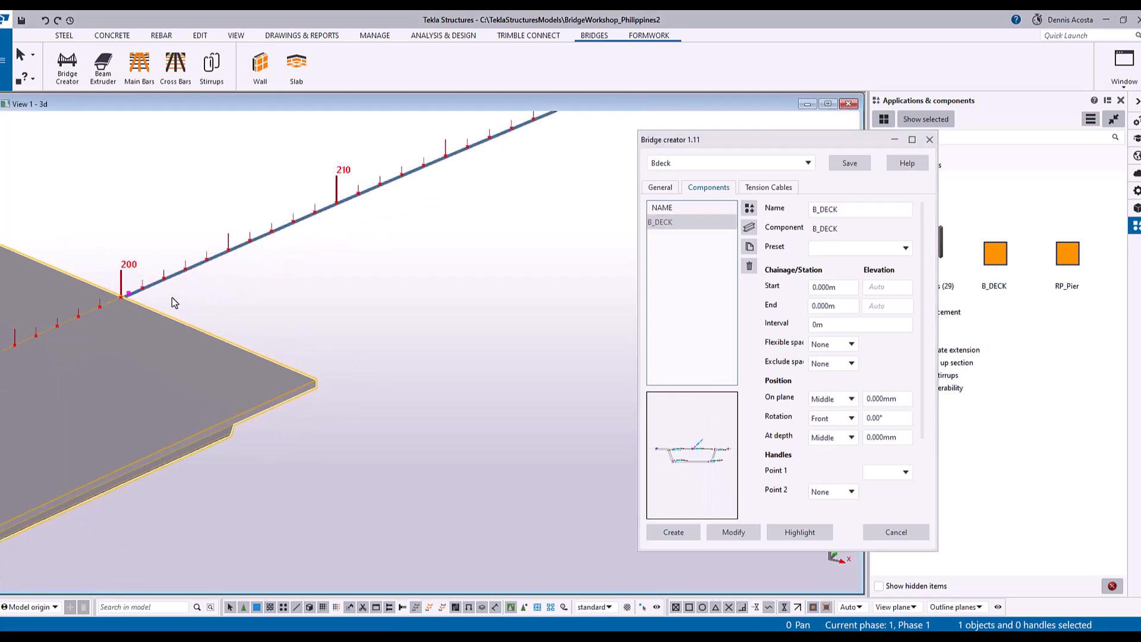
left_click(848, 290)
double_click(848, 290)
type("200")
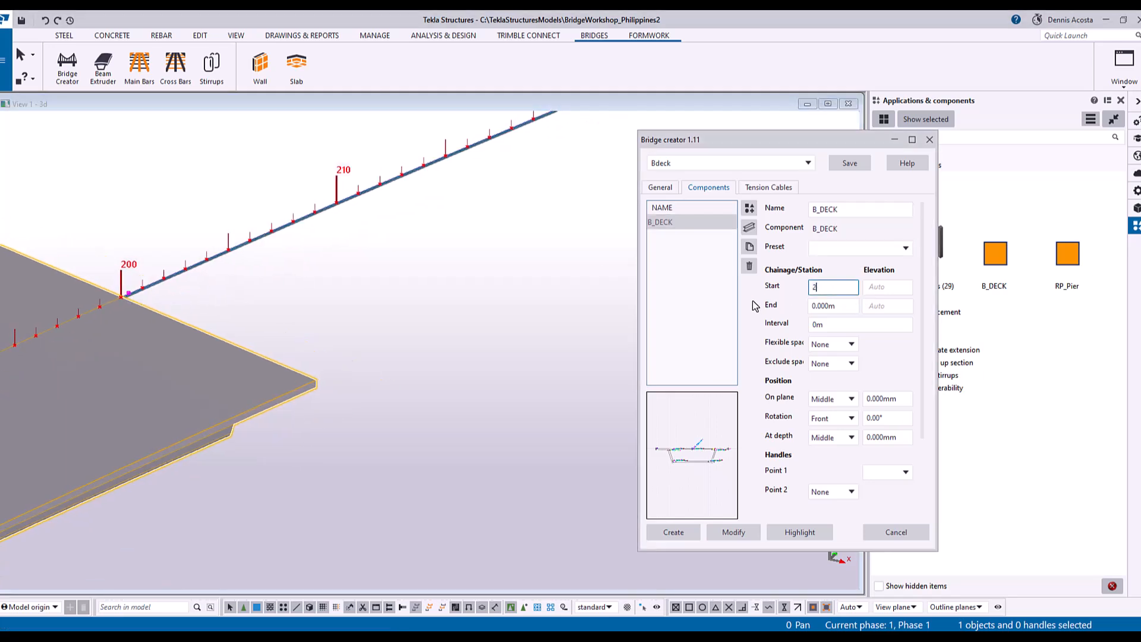
double_click(848, 307)
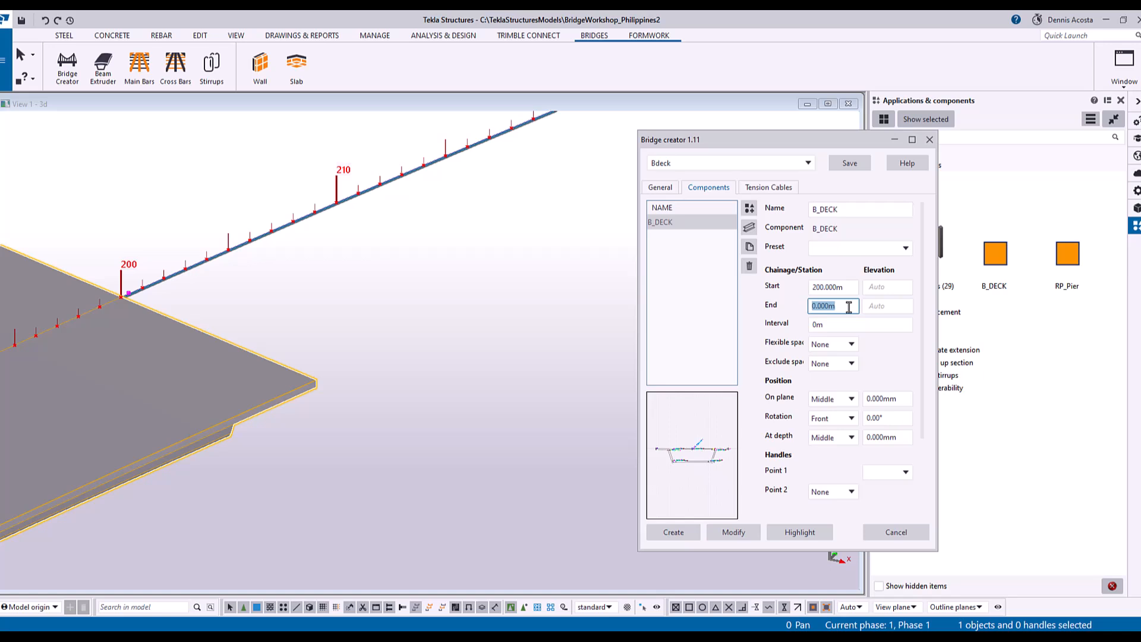
type("20")
Step: Set the B_DECK handles to CL_Alignment for point 1 and AlongNext for point 2, and update the deck
left_click(888, 474)
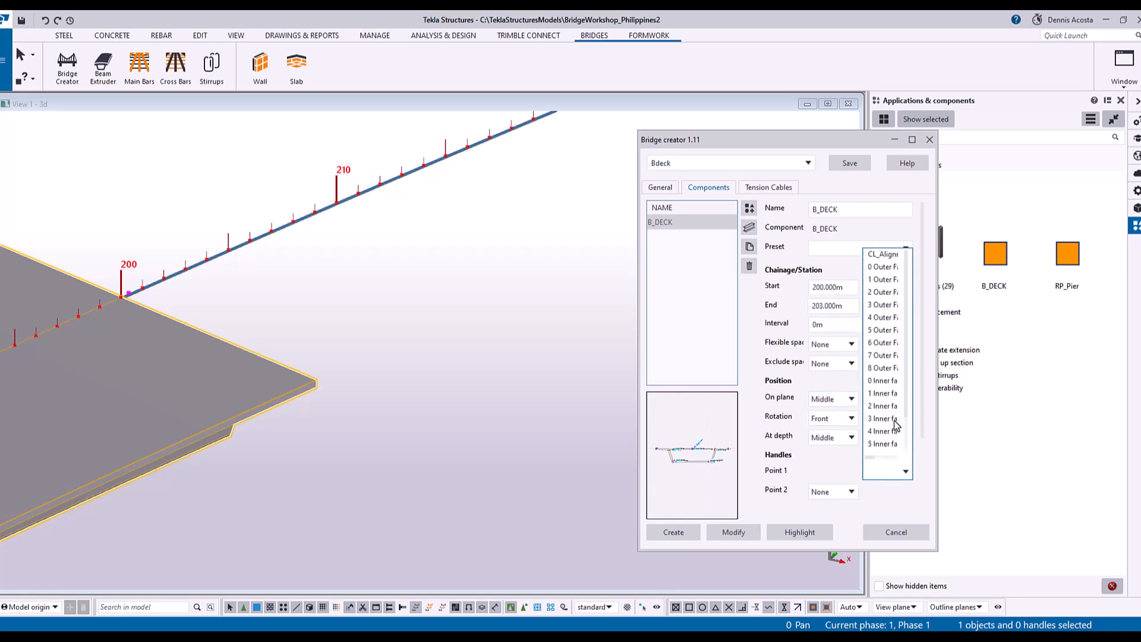
left_click(891, 255)
left_click(849, 495)
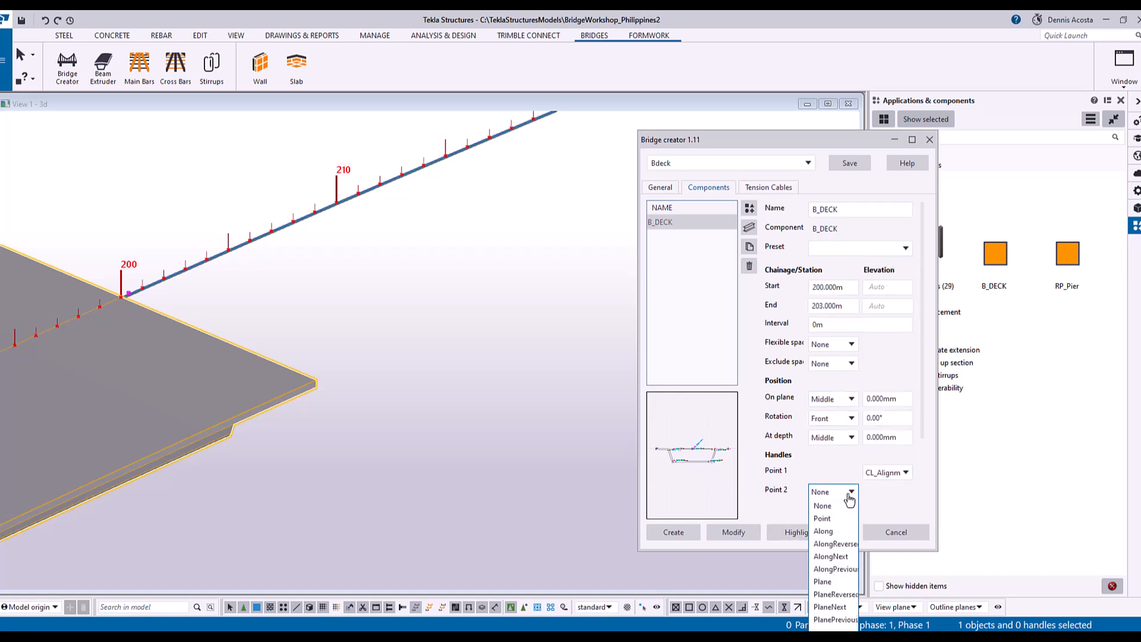
left_click(840, 557)
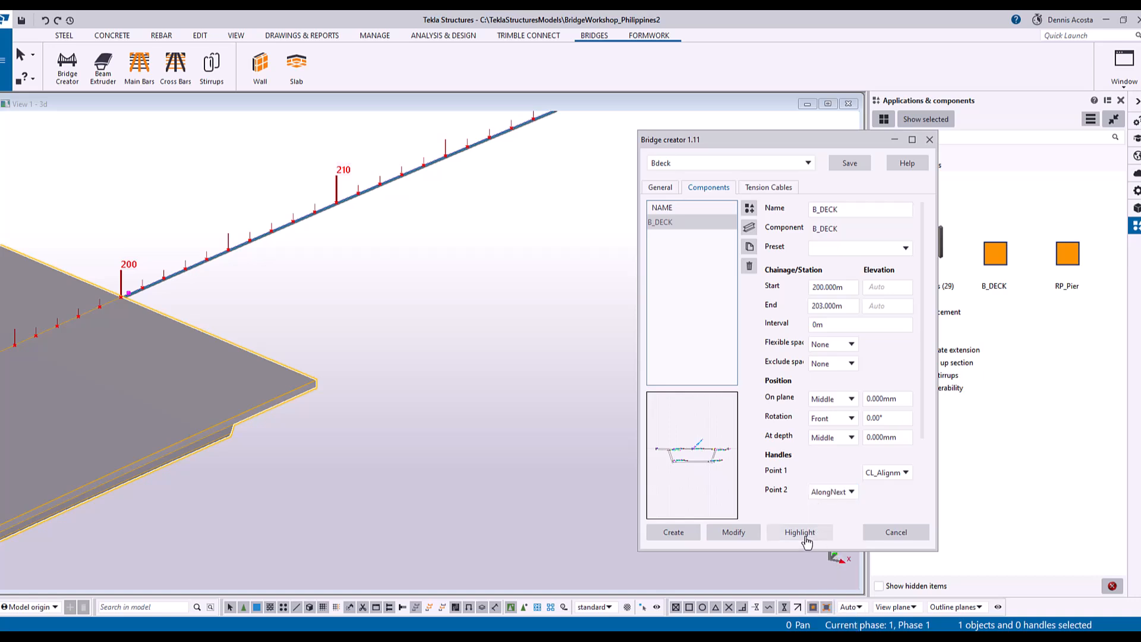
left_click(727, 535)
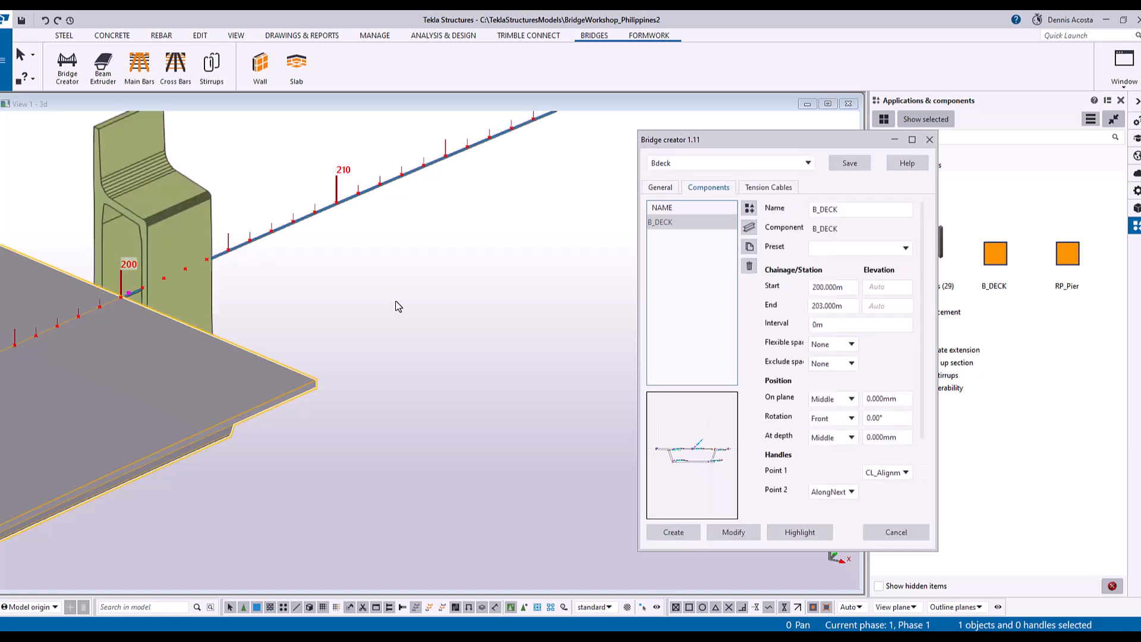
Step: Change the B_DECK component's rotation to Top and apply the modification to the bridge
scroll(474, 258, "down", 2)
middle_click_drag(289, 301, 388, 244)
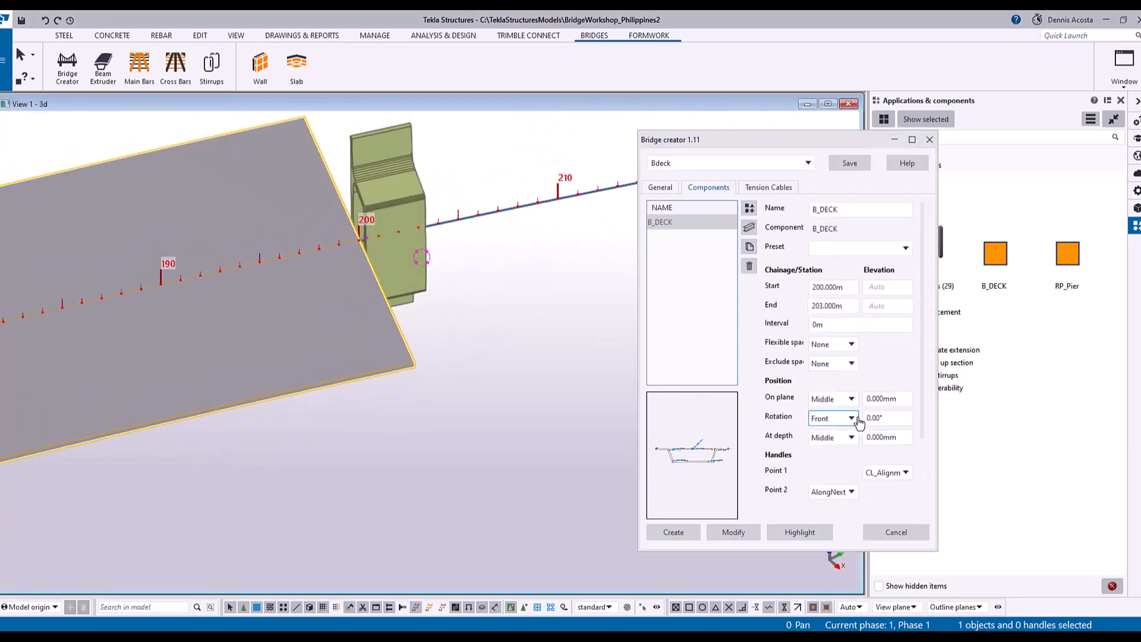
left_click(833, 418)
left_click(820, 446)
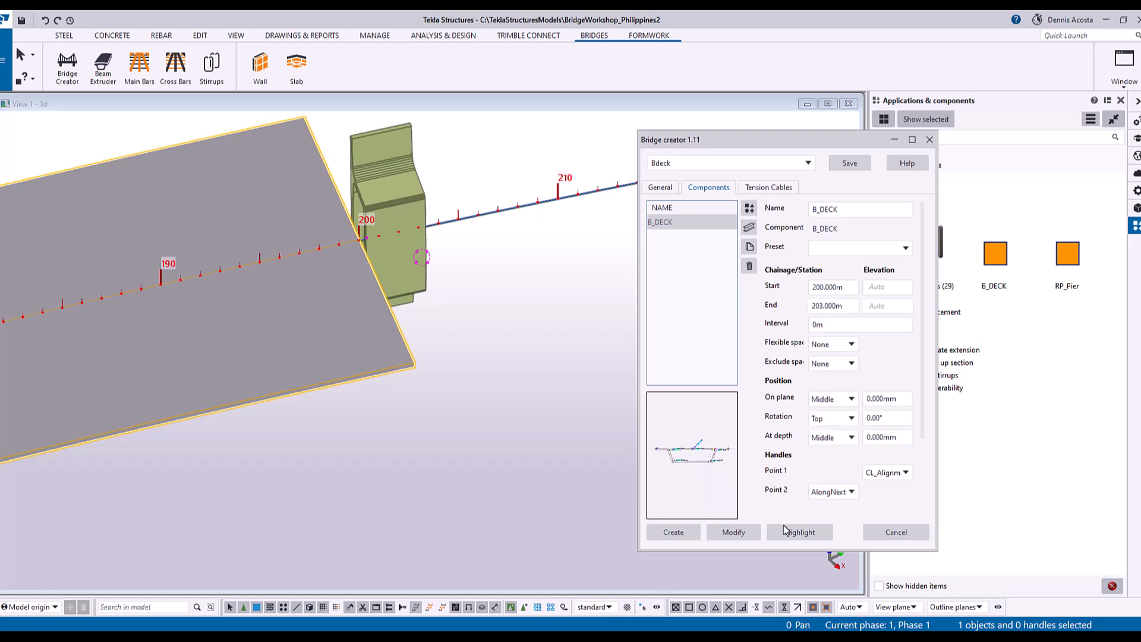
left_click(735, 532)
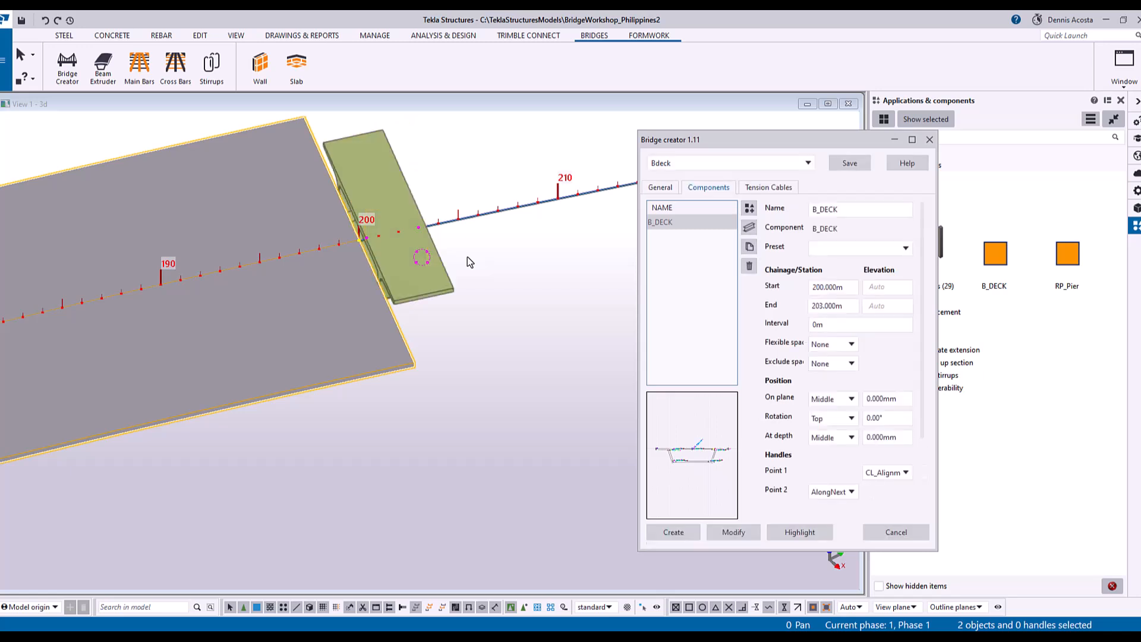
Step: Set the B_DECK component's depth position to Behind and update the segment at station 200
scroll(380, 258, "up", 5)
middle_click_drag(386, 260, 438, 248, "ctrl")
scroll(453, 279, "down", 1)
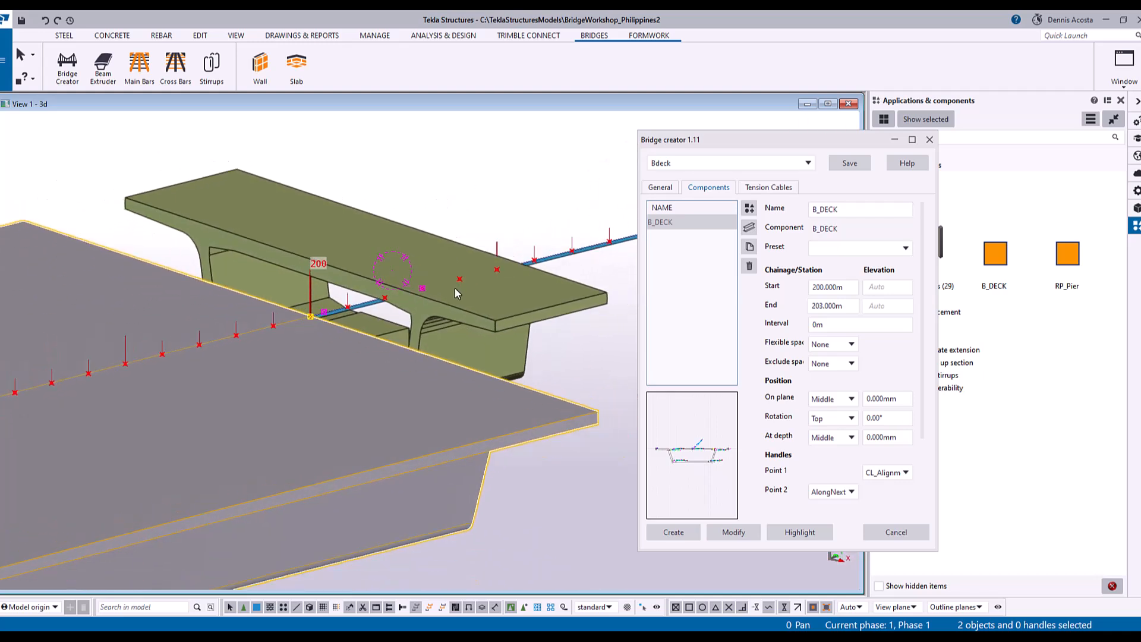
left_click(850, 440)
left_click(851, 440)
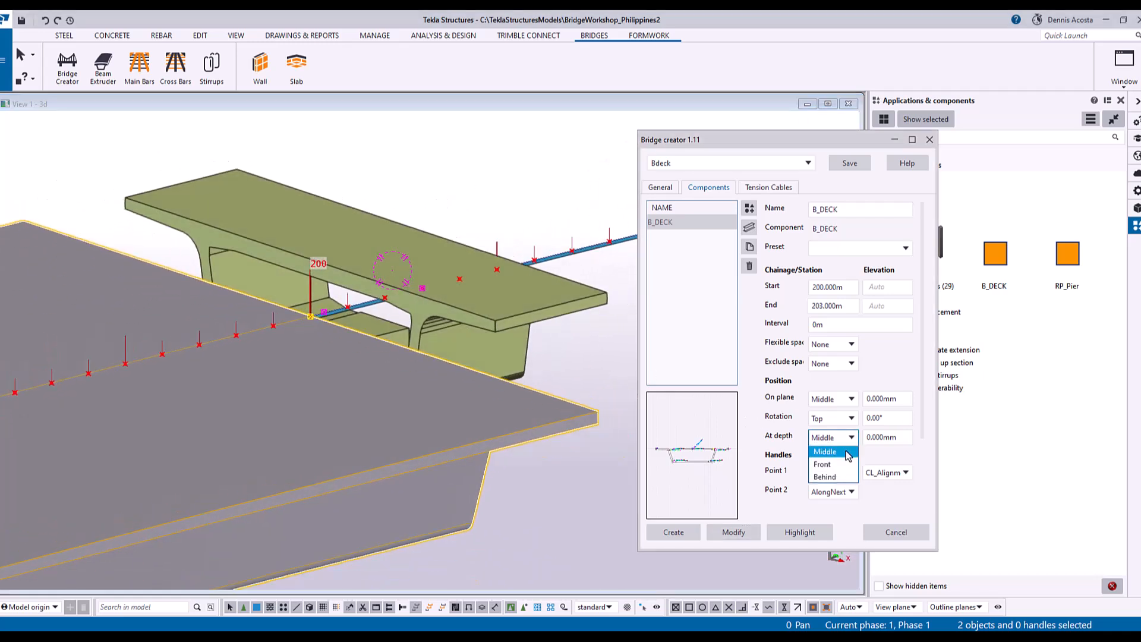
left_click(843, 480)
left_click(799, 532)
left_click(735, 532)
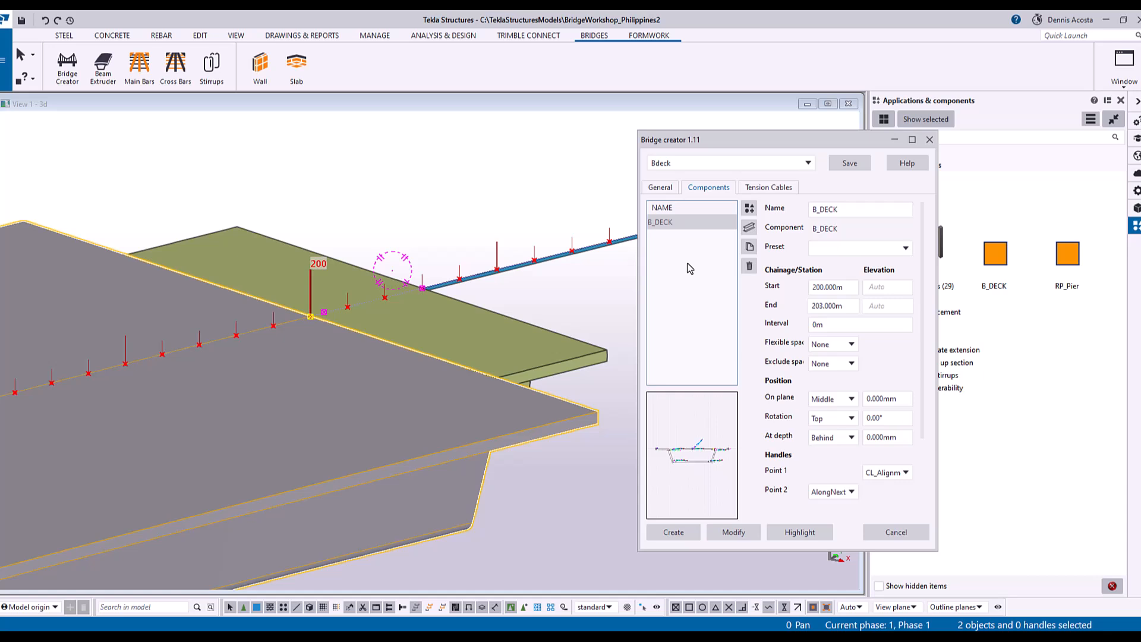
Step: Duplicate the B_DECK entry in the components list and delete the duplicate
scroll(369, 282, "down", 4)
middle_click_drag(405, 281, 267, 344, "ctrl")
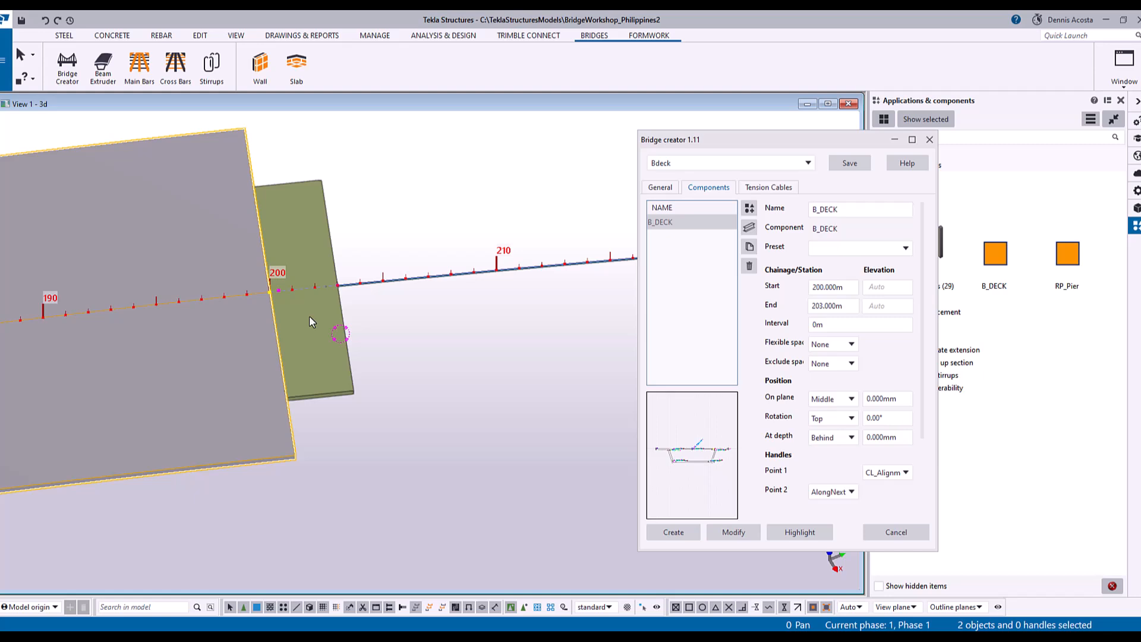
left_click(749, 247)
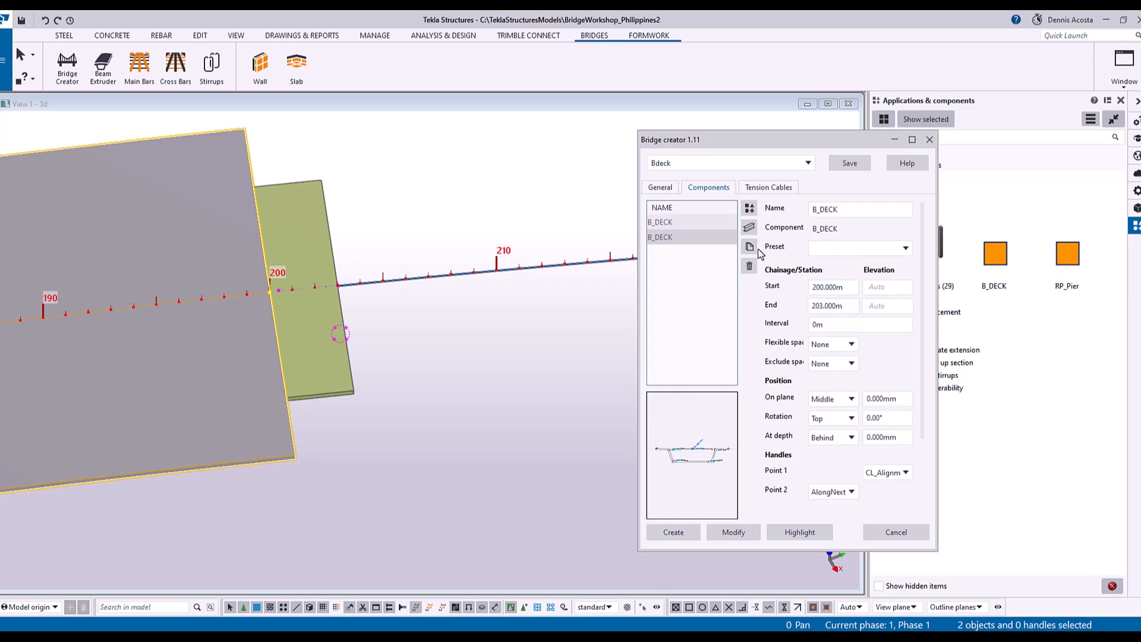
left_click(749, 266)
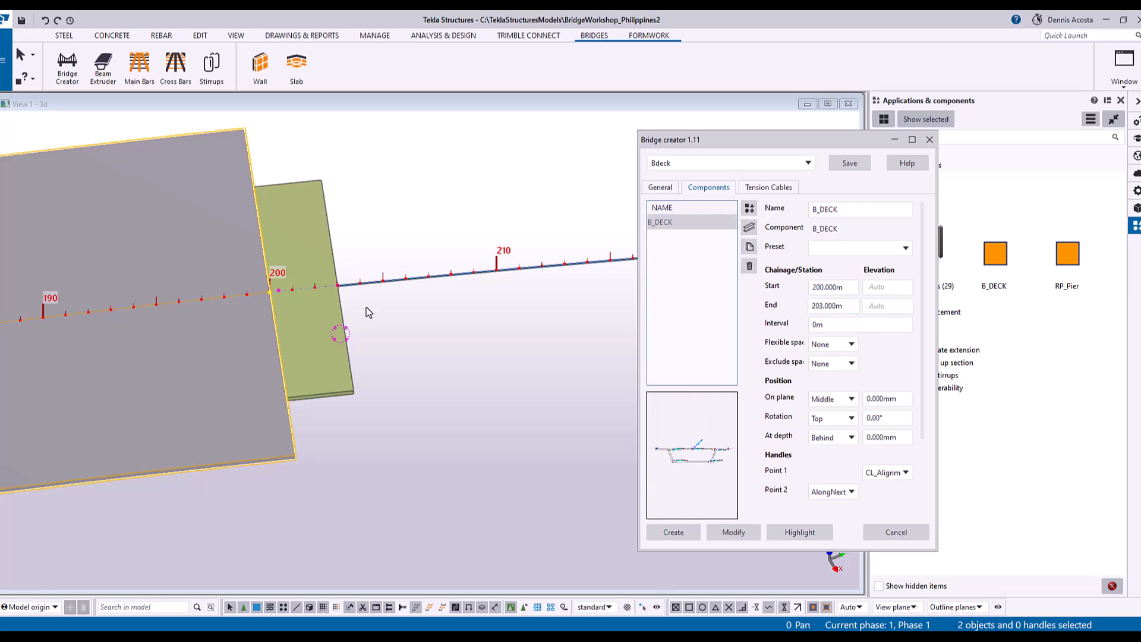
Step: Examine the alignment beyond the B_DECK segment at station 200 toward the higher stations
scroll(377, 324, "down", 3)
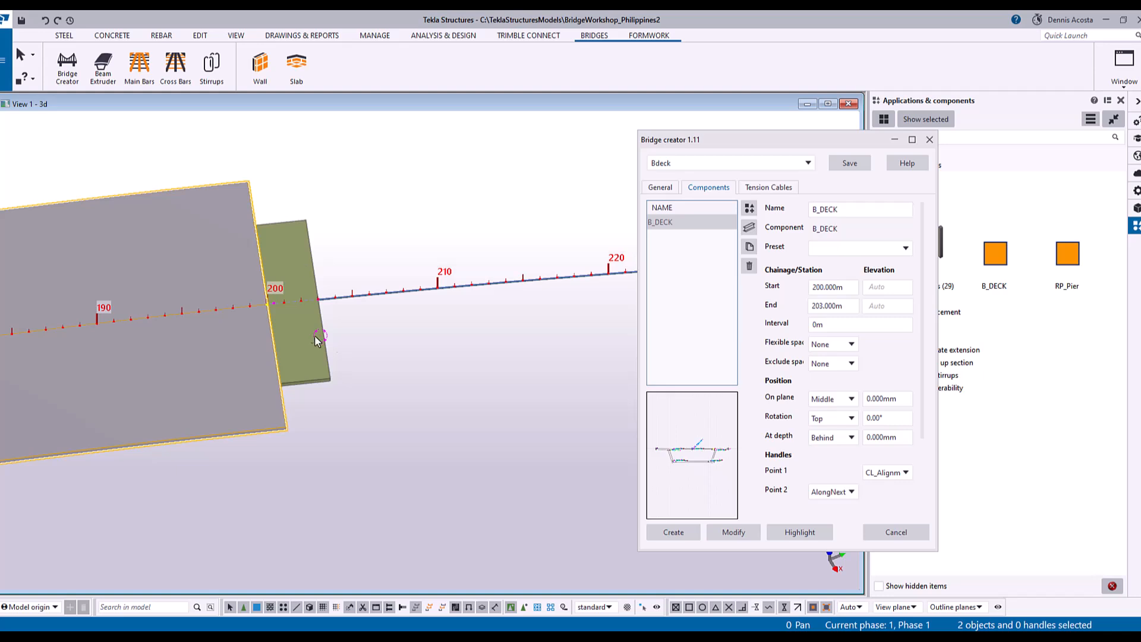
mouse_move(308, 335)
middle_mouse_down("ctrl")
mouse_move(421, 327)
mouse_move(308, 336)
mouse_move(210, 369)
middle_mouse_up("ctrl")
scroll(212, 368, "down", 1)
middle_click_drag(410, 282, 290, 361)
scroll(288, 364, "down", 1)
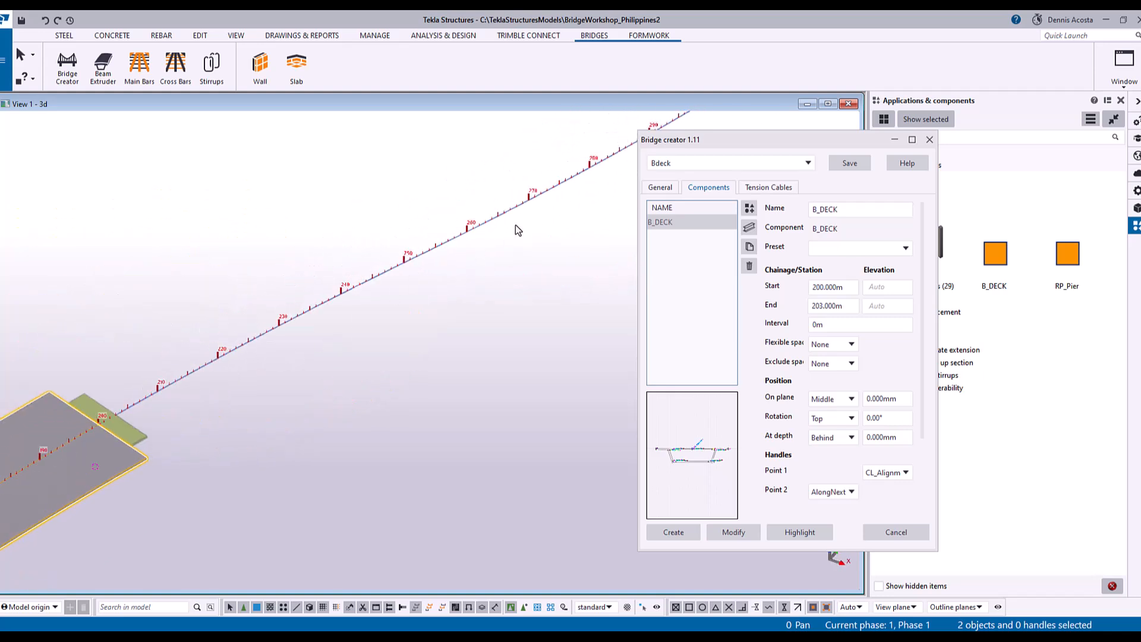
middle_click_drag(499, 231, 448, 270)
scroll(541, 212, "up", 1)
middle_click_drag(541, 206, 478, 276, "ctrl")
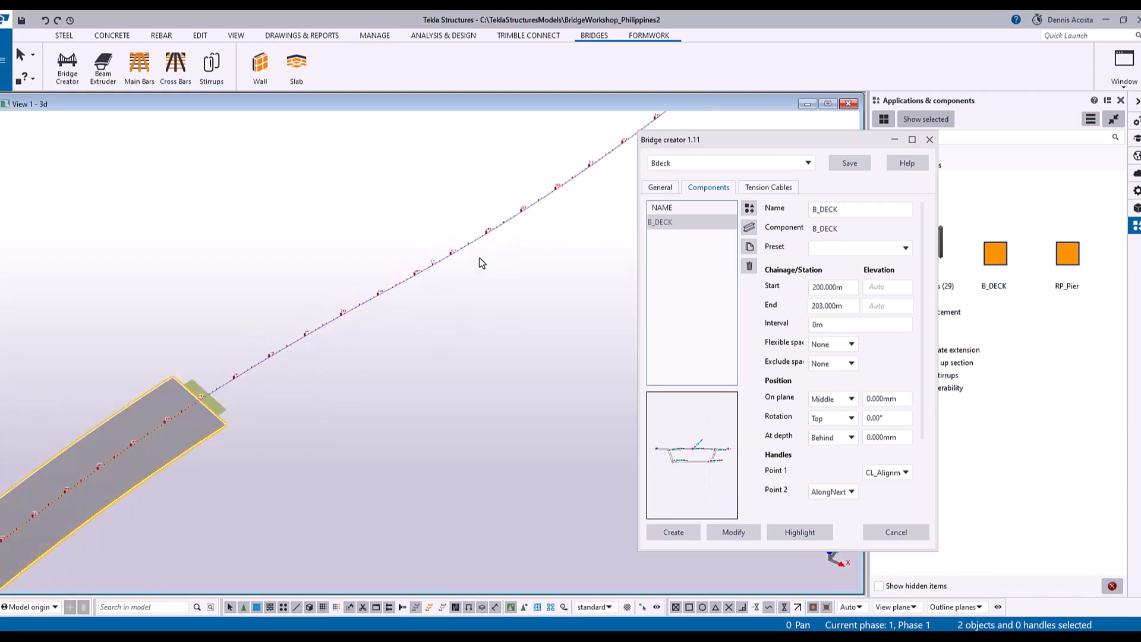
Step: Set the B_DECK component's end chainage to 250 m and its interval to 3 m, and update the deck
middle_click_drag(570, 279, 409, 302, "ctrl")
middle_click_drag(310, 365, 553, 225)
scroll(553, 225, "down", 2)
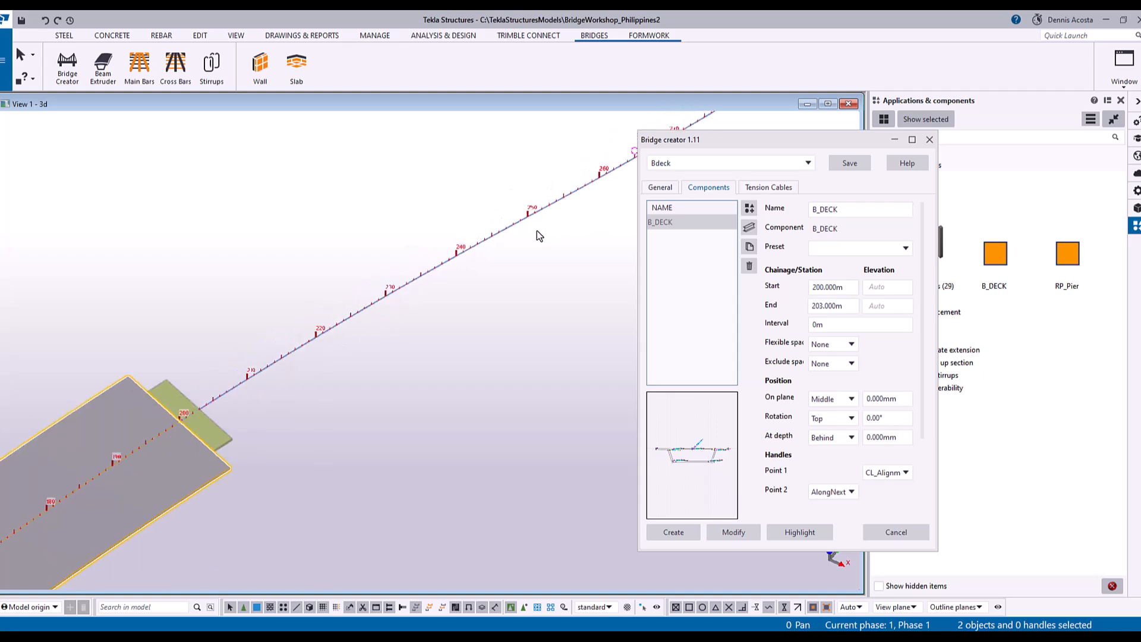
key("shift+Tab")
type("25")
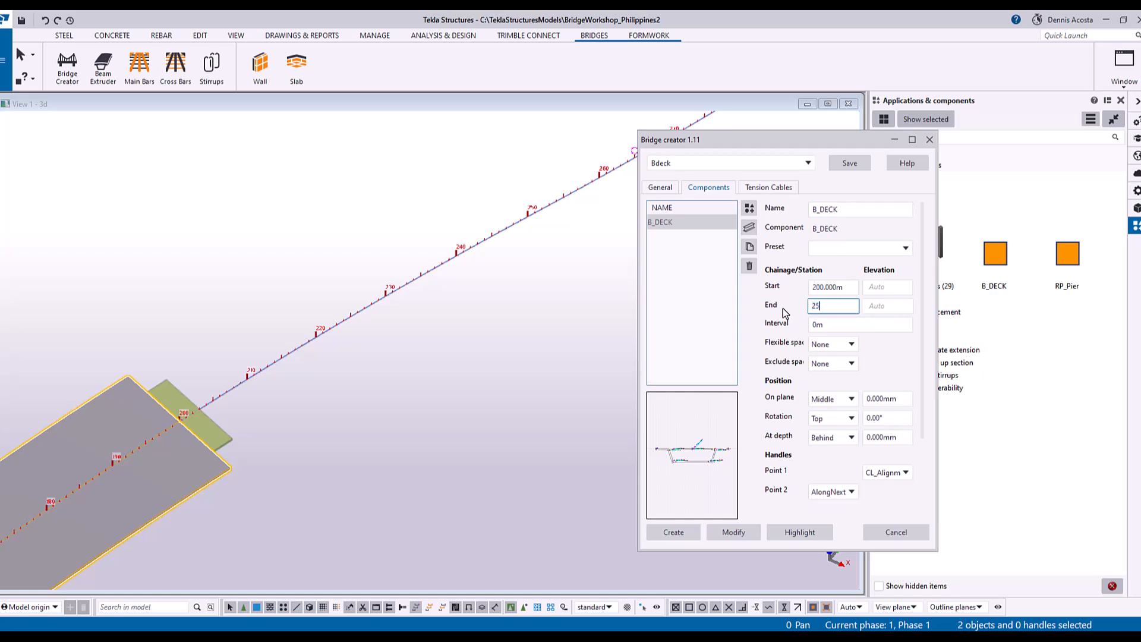
key("Tab")
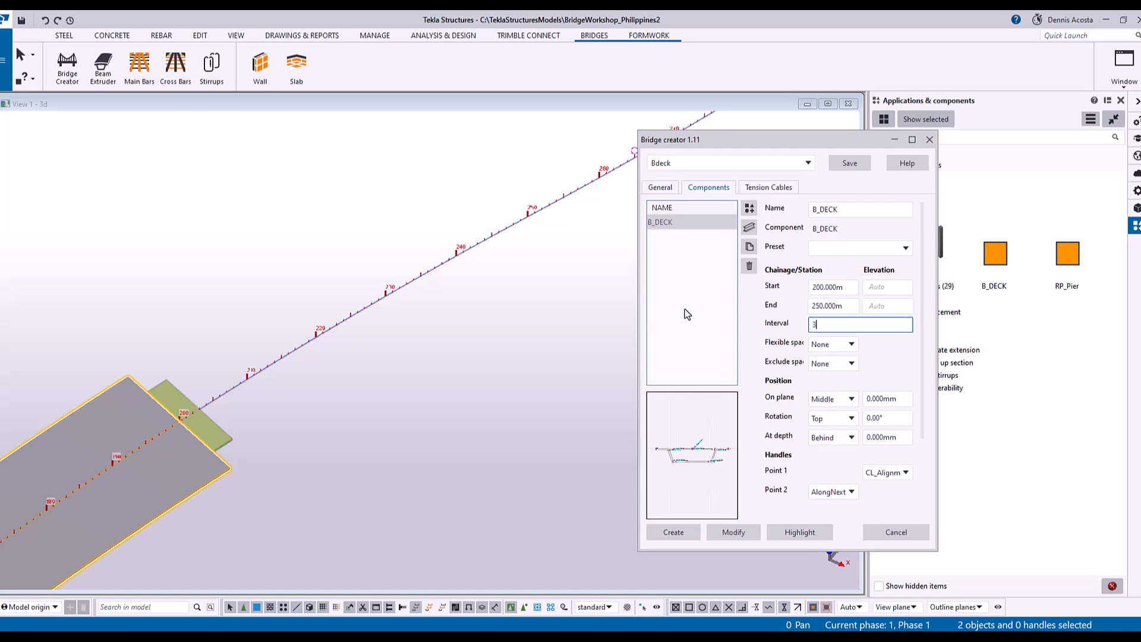
left_click(800, 532)
left_click(732, 535)
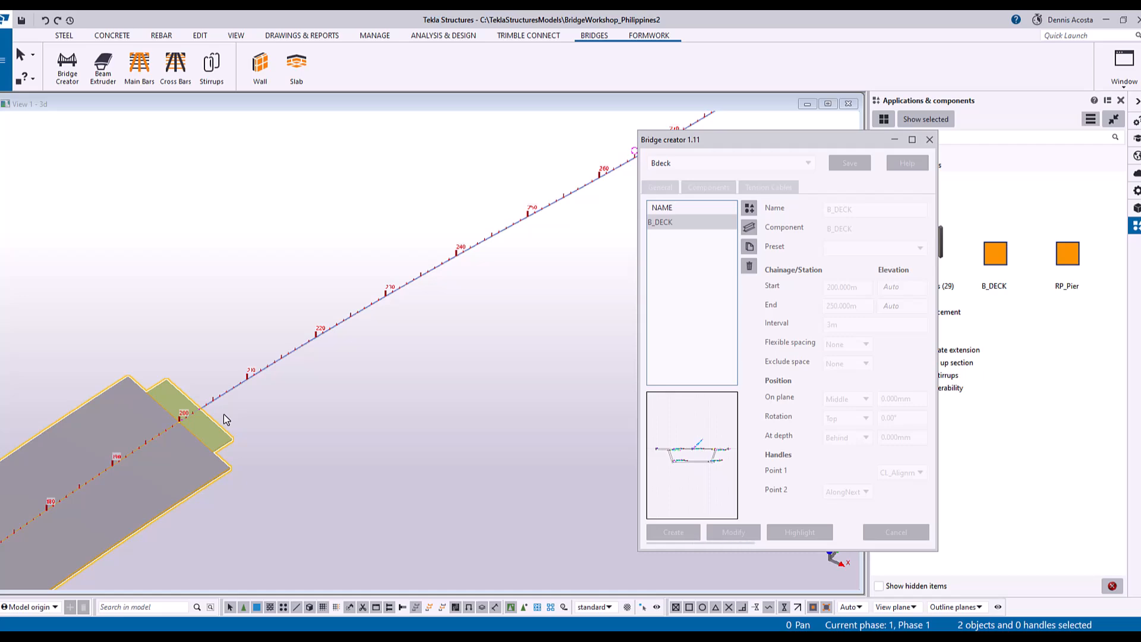
Step: Set Exclude space to Last for the B_DECK component and update the highlighted deck segments
mouse_move(224, 414)
middle_mouse_down("ctrl")
mouse_move(367, 354)
mouse_move(298, 255)
mouse_move(289, 207)
mouse_move(293, 359)
mouse_move(334, 262)
mouse_move(324, 125)
mouse_move(321, 232)
mouse_move(403, 311)
mouse_move(458, 329)
mouse_move(294, 381)
mouse_move(254, 377)
mouse_move(356, 357)
middle_mouse_up("ctrl")
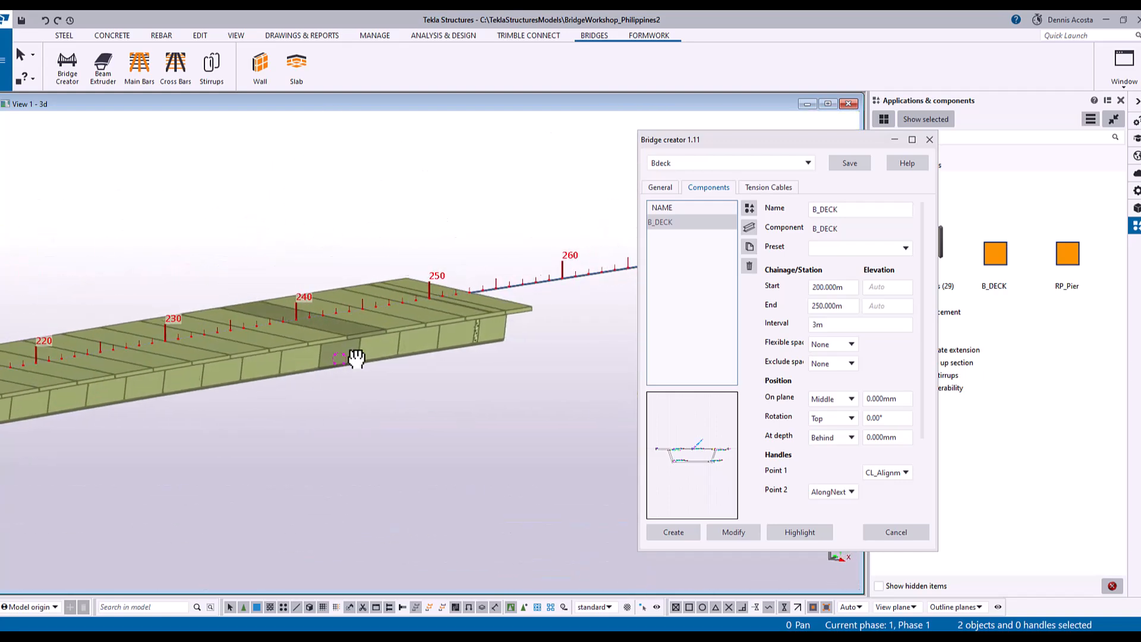
left_click(844, 364)
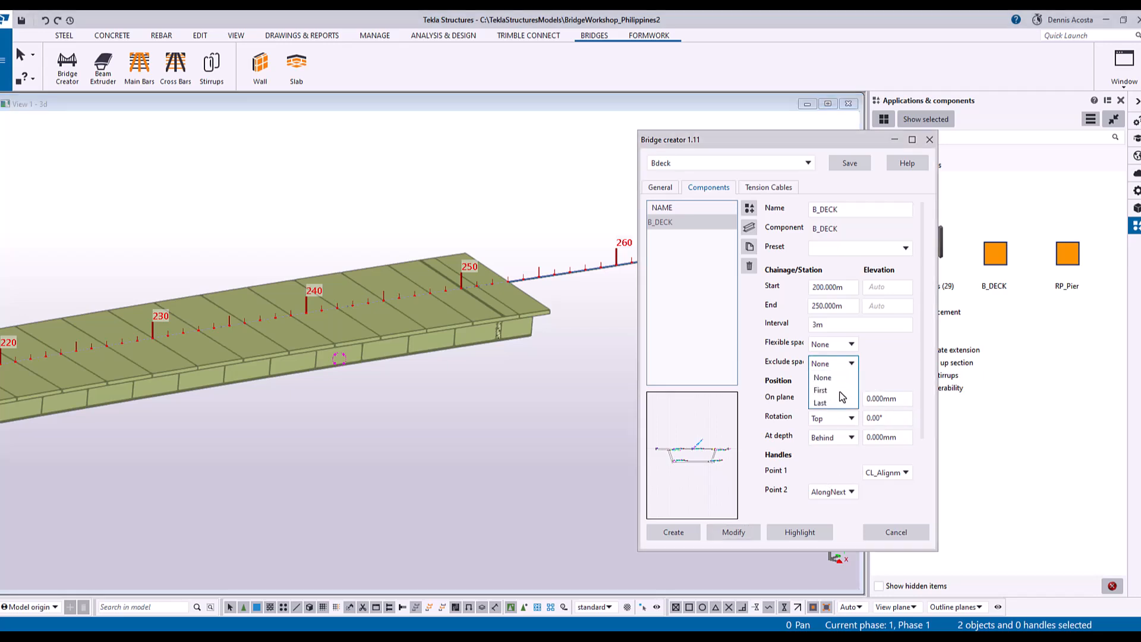
left_click(833, 404)
left_click(797, 532)
left_click(734, 532)
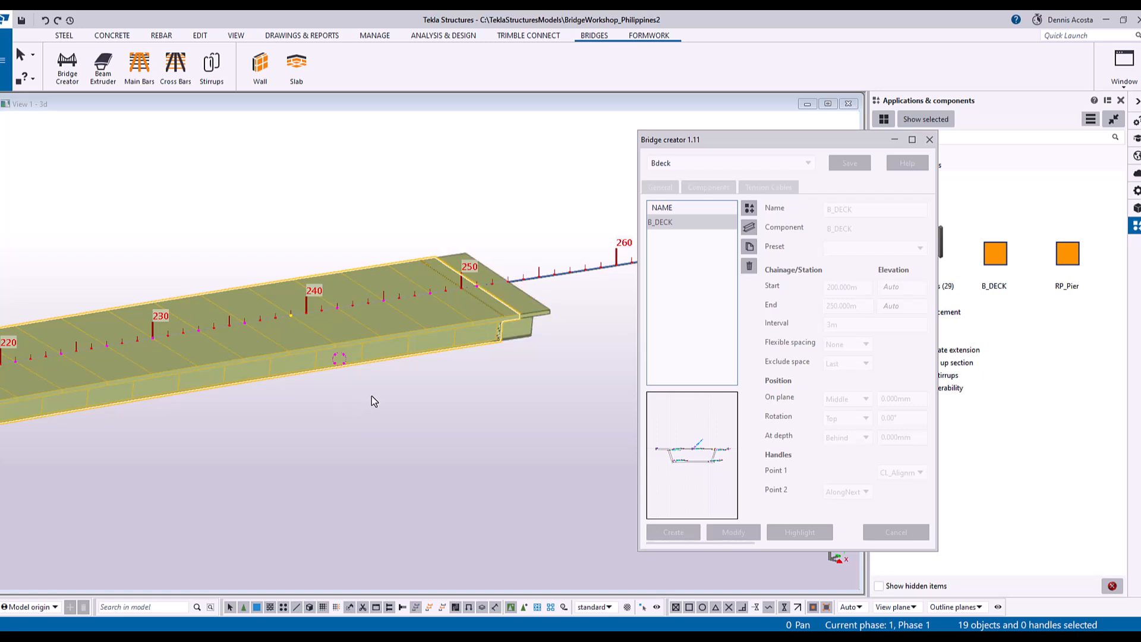
Step: Examine the regenerated deck segments along the alignment from several angles, up close and from a distance
middle_click_drag(342, 402, 444, 361)
scroll(444, 361, "down", 2)
middle_click_drag(315, 355, 291, 415)
middle_click_drag(358, 426, 226, 264)
scroll(475, 385, "up", 4)
scroll(306, 368, "up", 4)
middle_click_drag(548, 412, 280, 420)
scroll(306, 500, "down", 3)
scroll(305, 501, "up", 2)
scroll(270, 480, "down", 3)
scroll(486, 448, "down", 4)
scroll(447, 439, "up", 3)
scroll(400, 323, "up", 2)
Step: Set With Block? to No for the single deck segment just before chainage 230 and apply the change to it
left_click(408, 271)
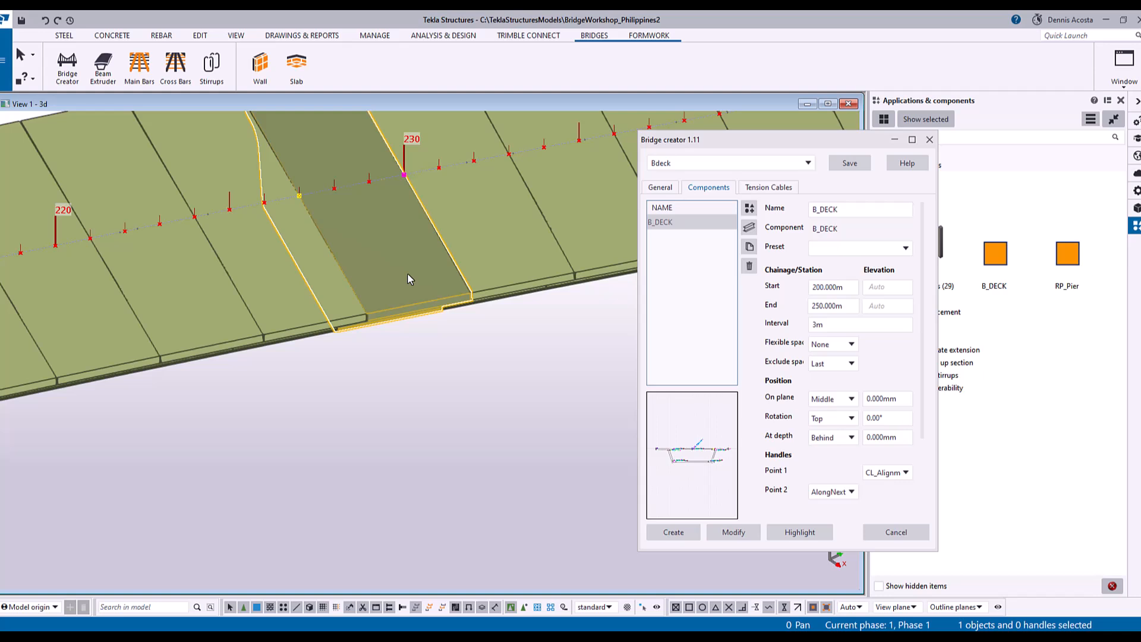
double_click(408, 274)
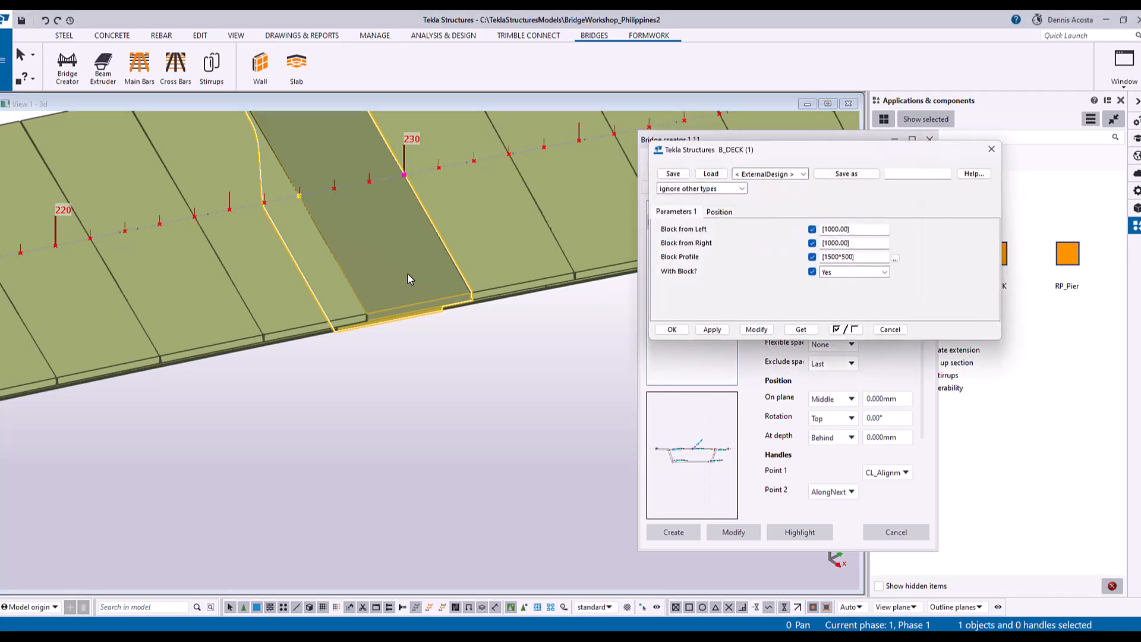
scroll(408, 279, "up", 4)
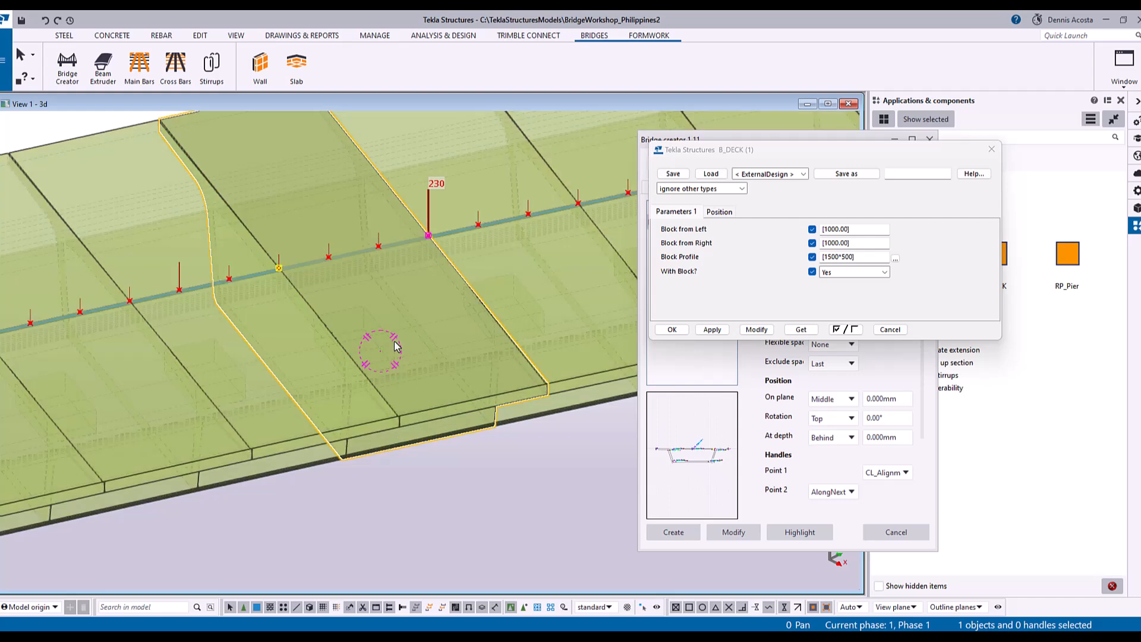
scroll(395, 341, "up", 4)
middle_click_drag(432, 389, 265, 280)
scroll(306, 315, "down", 3)
left_click(306, 315)
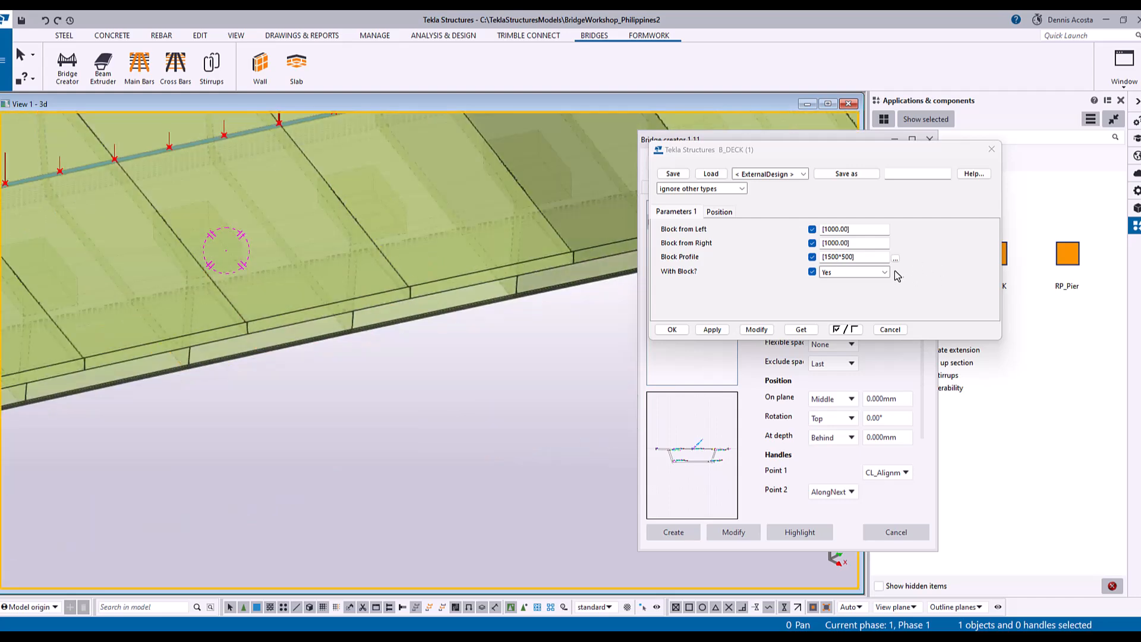
left_click(885, 272)
left_click(827, 296)
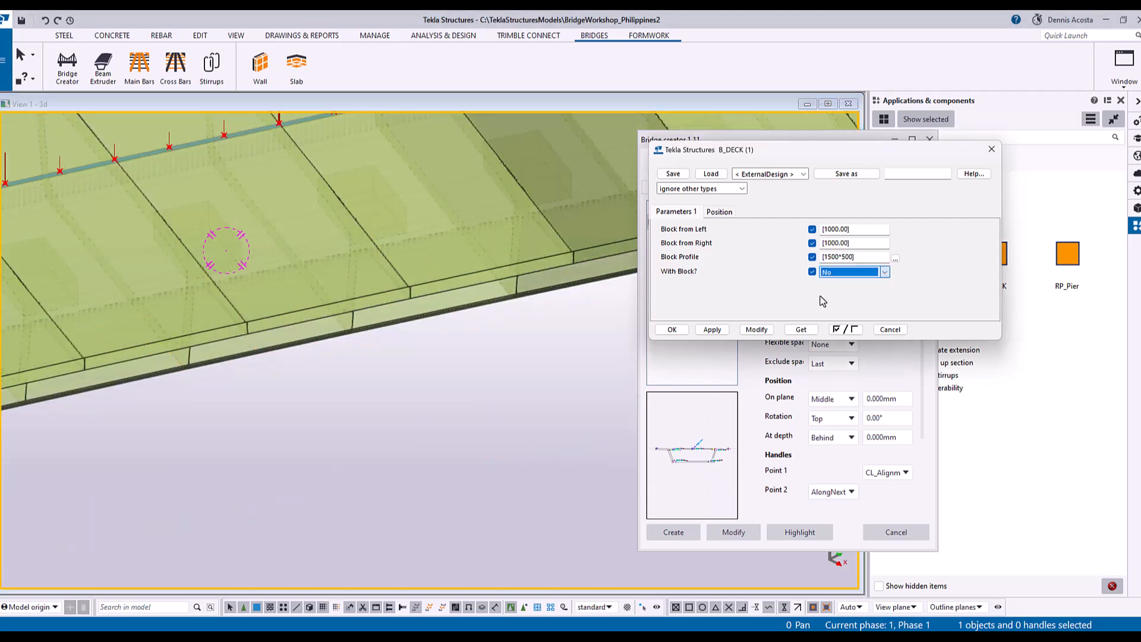
left_click(756, 330)
left_click(312, 309)
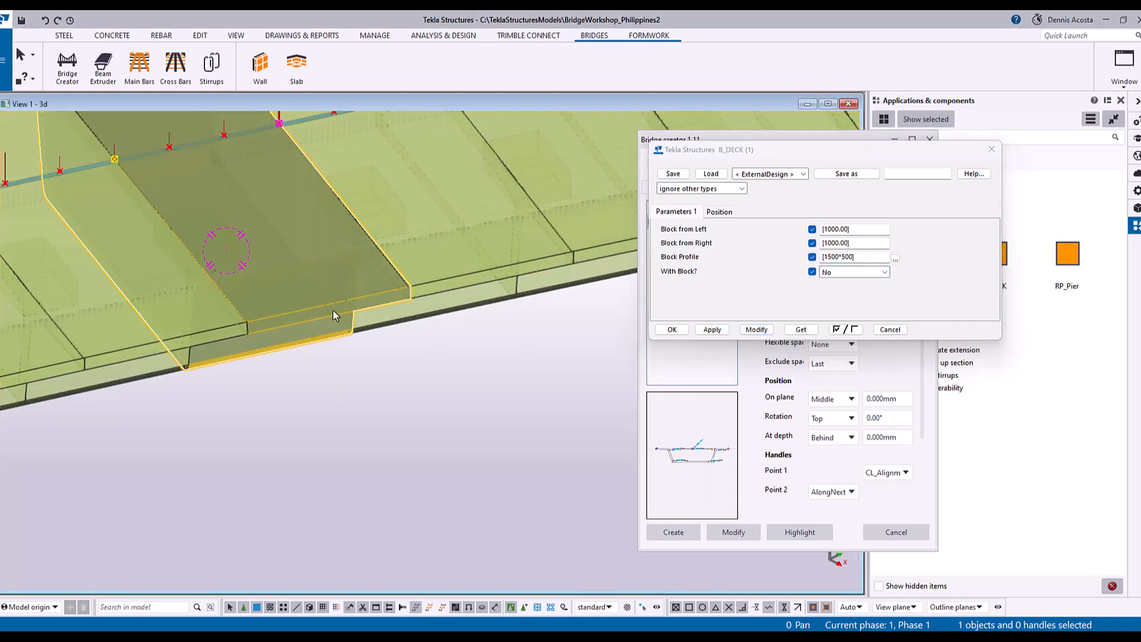
left_click(767, 330)
Step: Set With Block? to No for the end deck segment at chainage 250, apply it and close the segment's properties
scroll(196, 236, "up", 4)
middle_click_drag(166, 283, 216, 263)
scroll(216, 262, "down", 8)
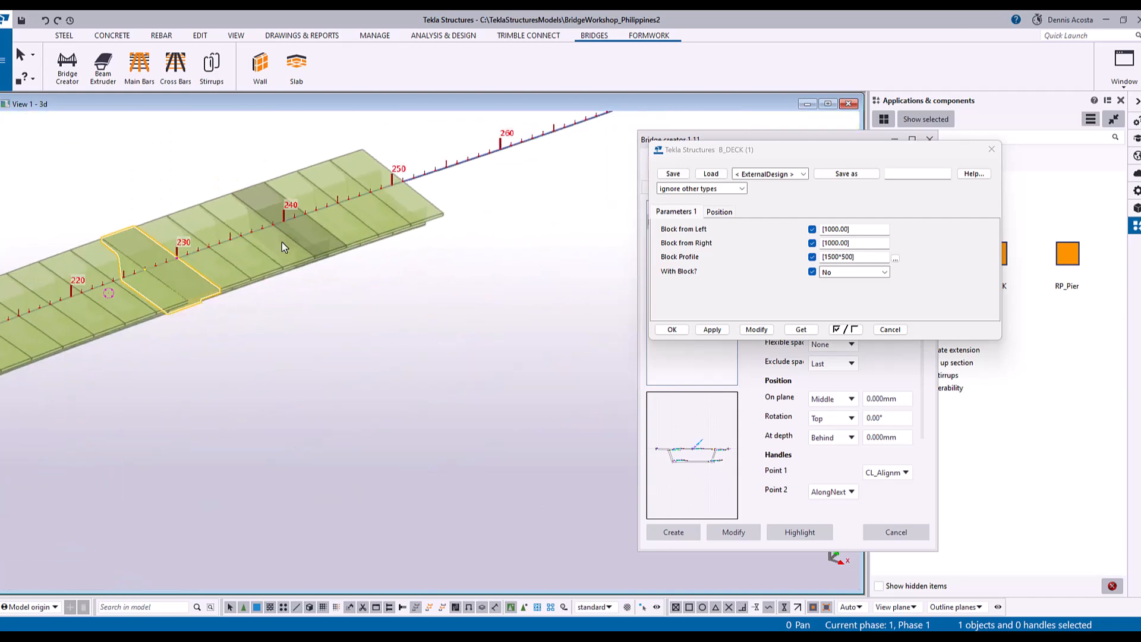
scroll(281, 241, "up", 8)
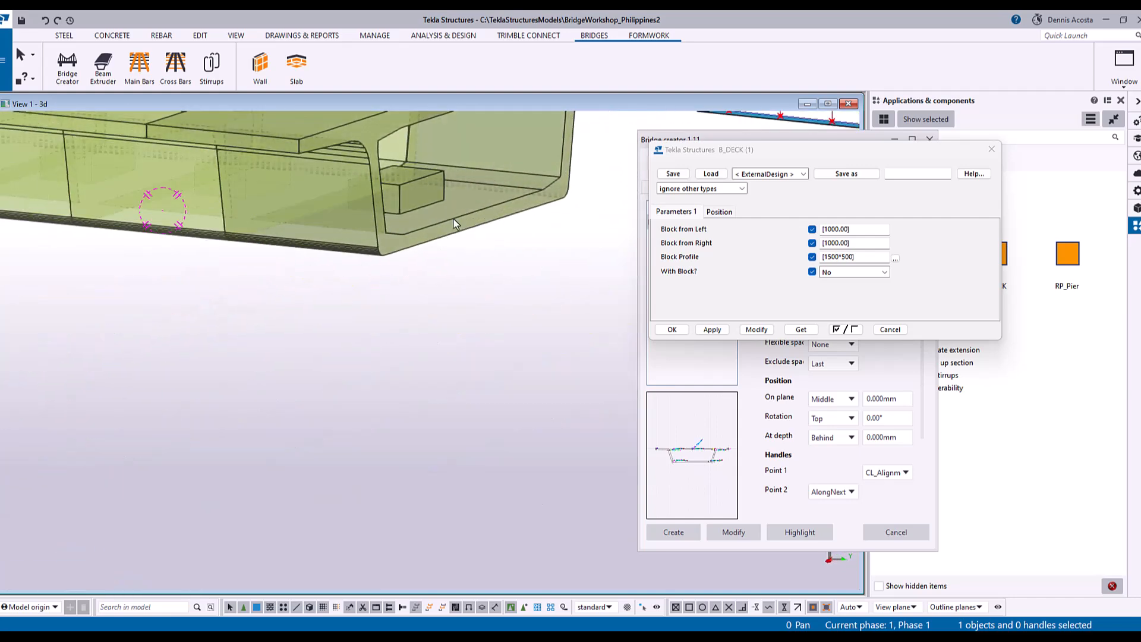
double_click(454, 220)
left_click(886, 272)
left_click(835, 294)
left_click(757, 329)
scroll(458, 279, "down", 8)
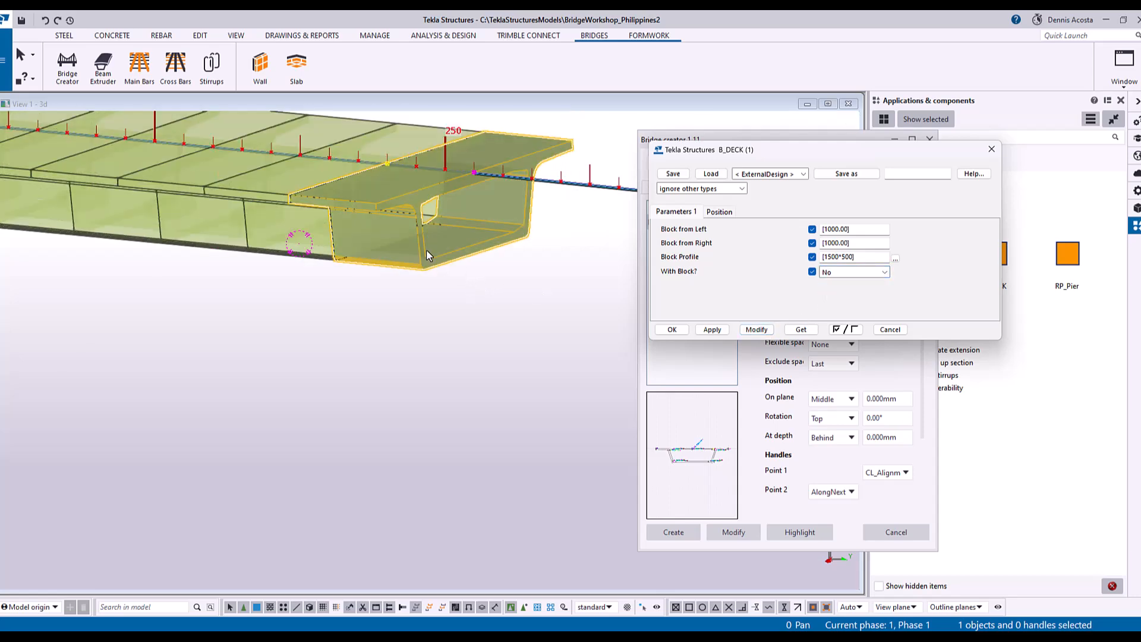
middle_click_drag(476, 296, 394, 349)
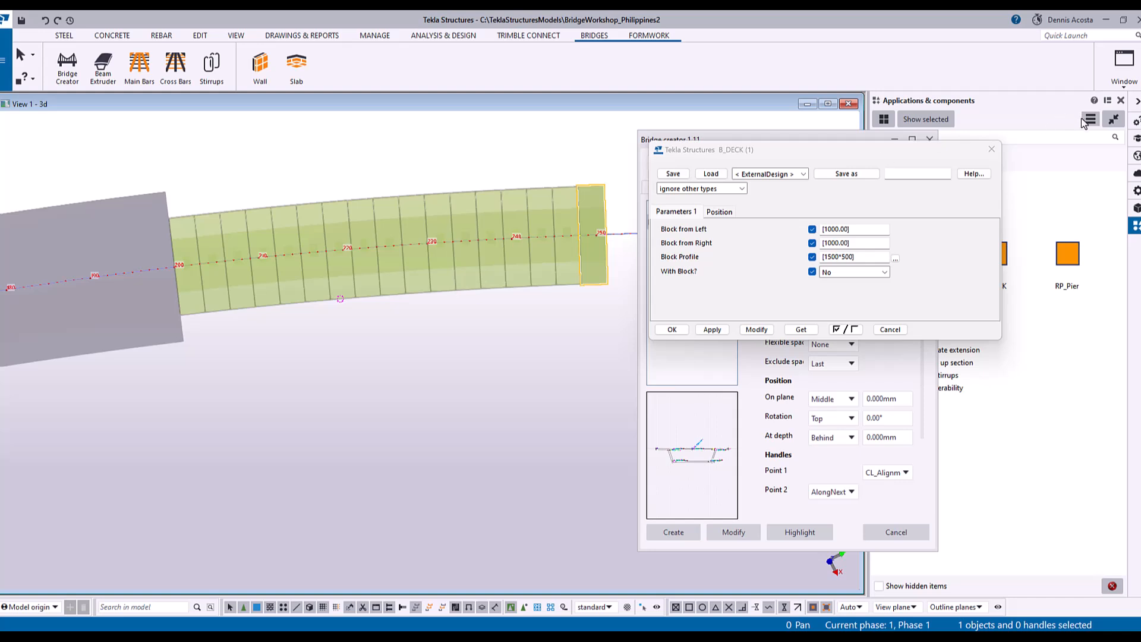
left_click(991, 149)
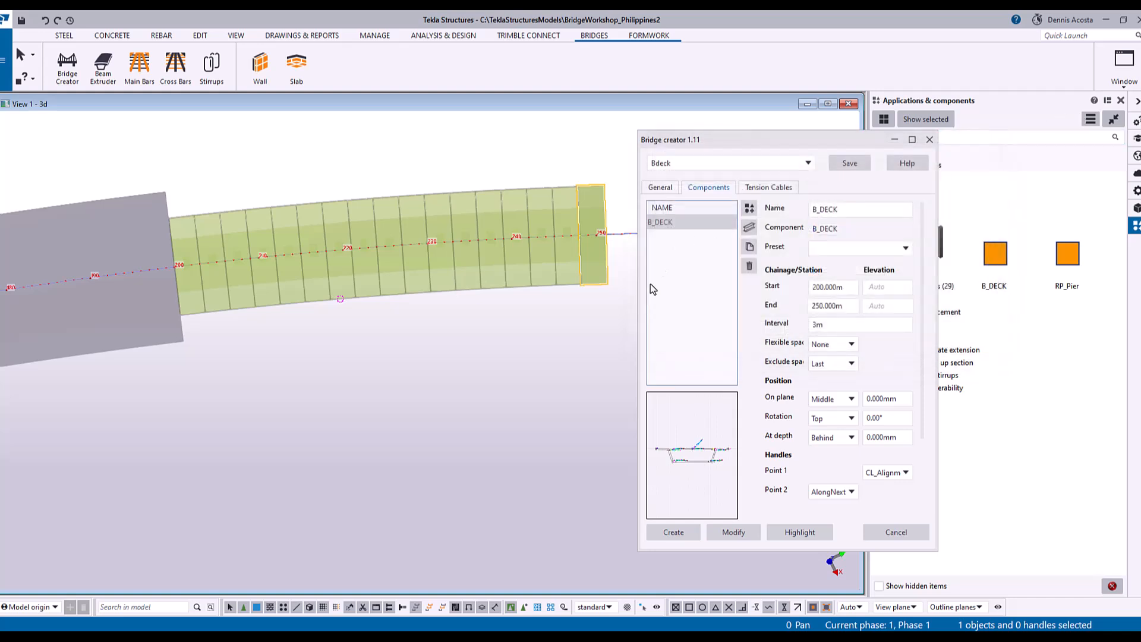
Step: Review the Bdeck general settings for material and start and end chainage against the solid deck in the model
middle_click_drag(446, 331, 573, 323)
scroll(477, 384, "up", 2)
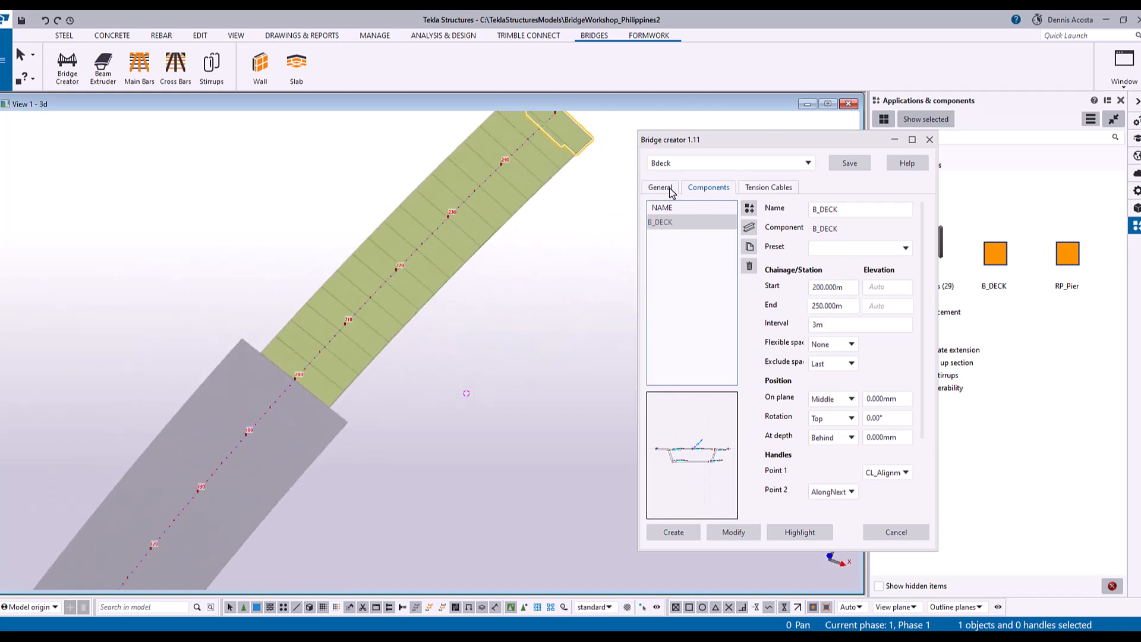
left_click_drag(730, 137, 786, 139)
middle_click_drag(441, 359, 481, 302, "ctrl")
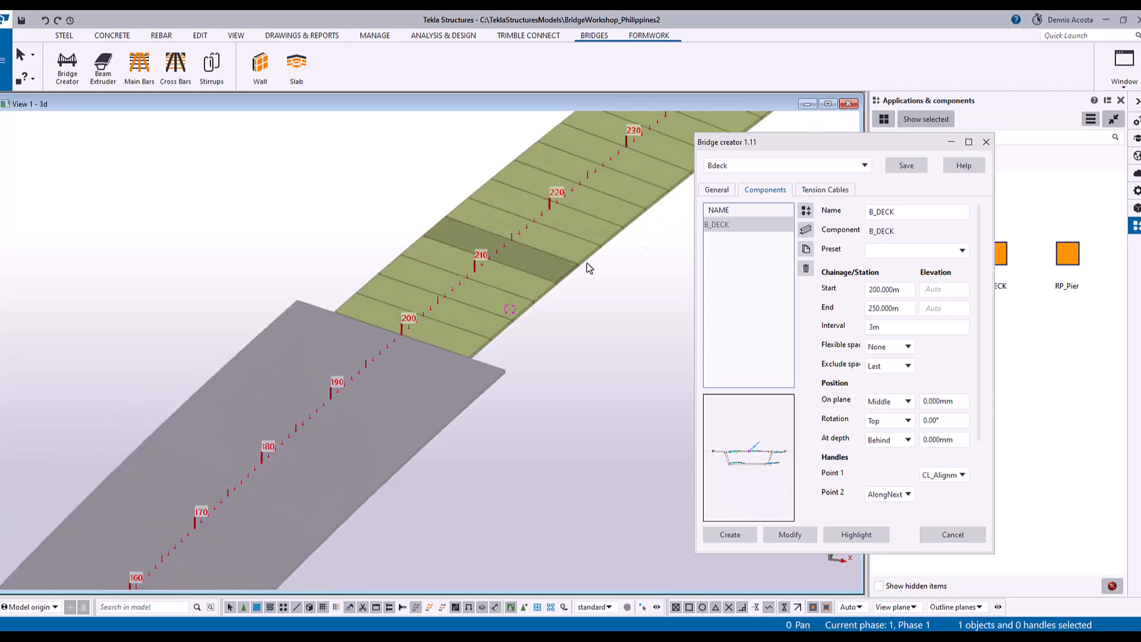
left_click(717, 190)
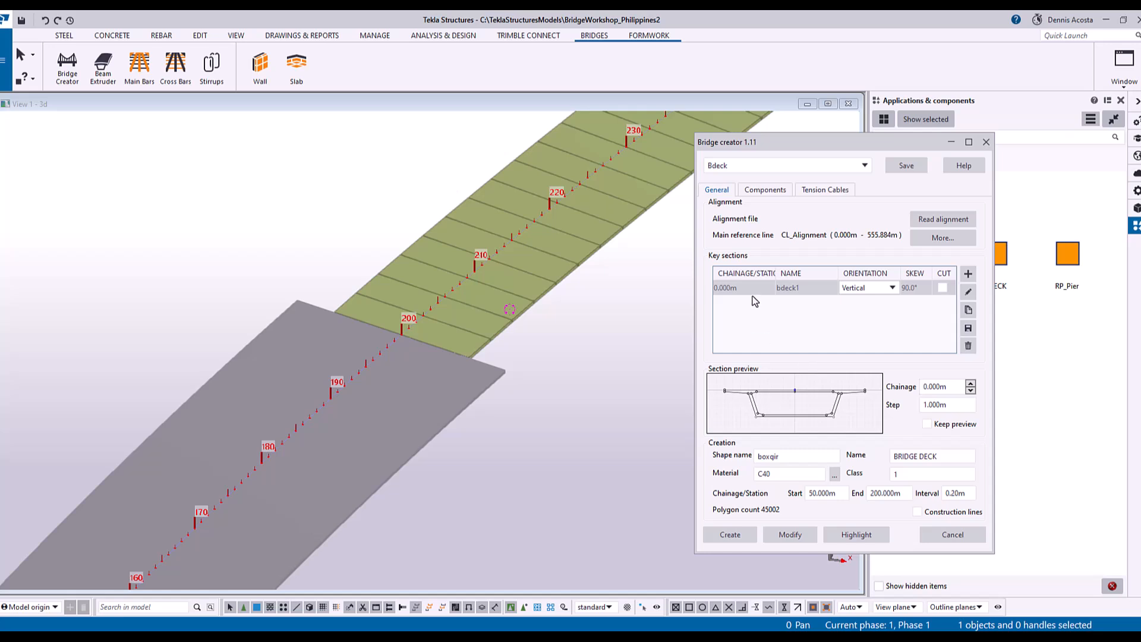
left_click(786, 473)
left_click(833, 493)
left_click(892, 495)
middle_click_drag(255, 475, 367, 273)
scroll(365, 275, "down", 2)
mouse_move(318, 431)
middle_mouse_down()
mouse_move(374, 365)
mouse_move(321, 288)
mouse_move(319, 331)
mouse_move(400, 372)
middle_mouse_up()
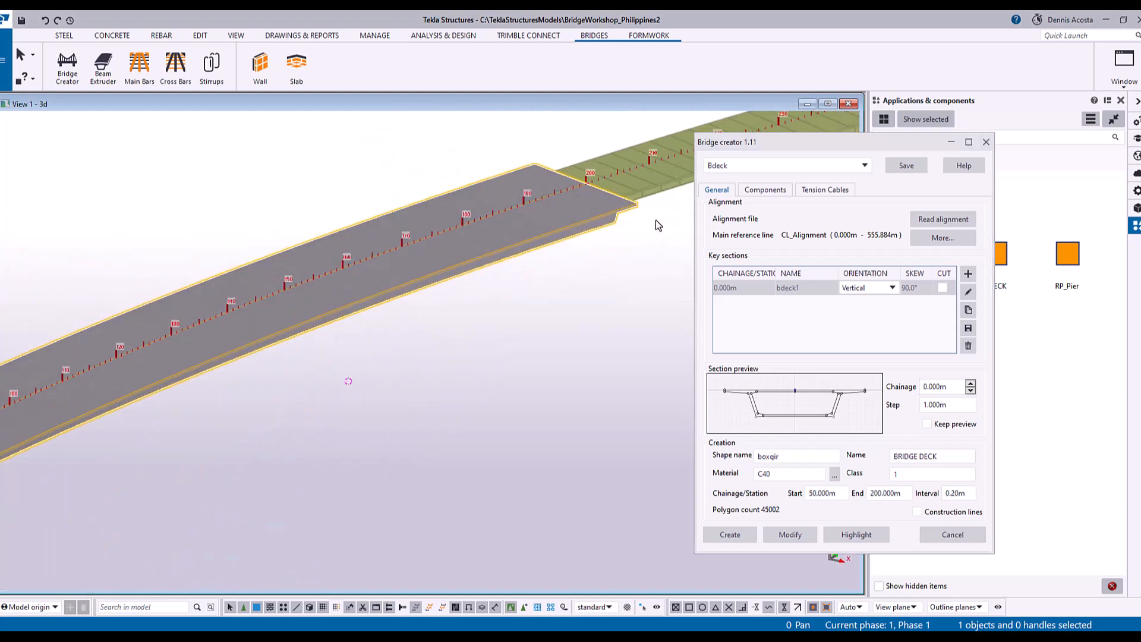
Step: Set the B_DECK component's interval to 4 m and update the highlighted deck segments
left_click(767, 190)
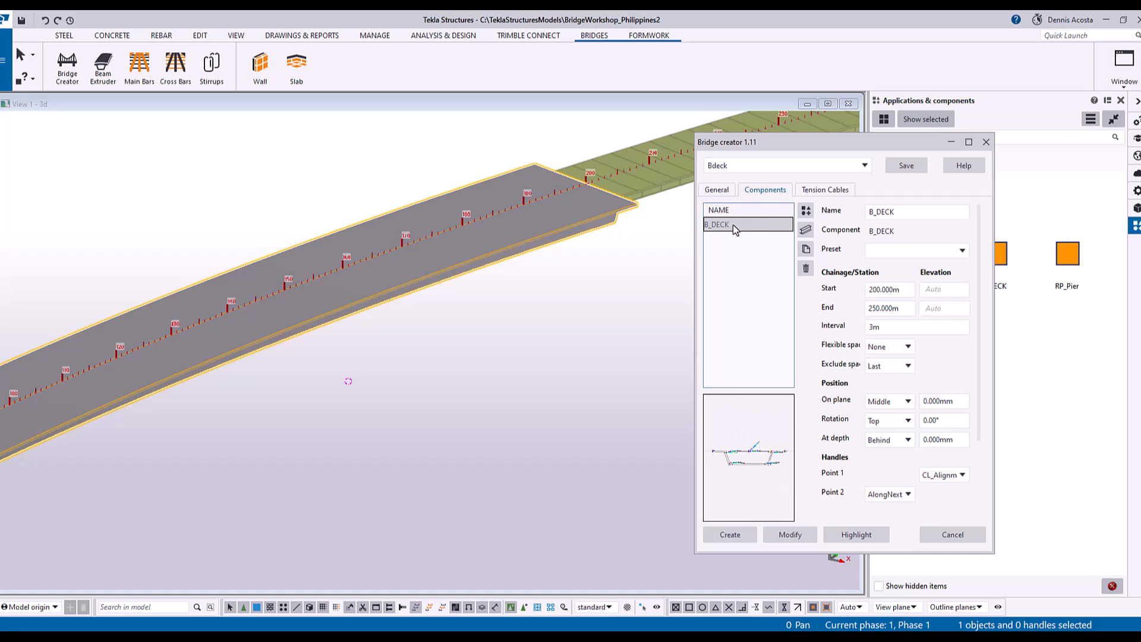
left_click(905, 289)
double_click(904, 290)
left_click(890, 327)
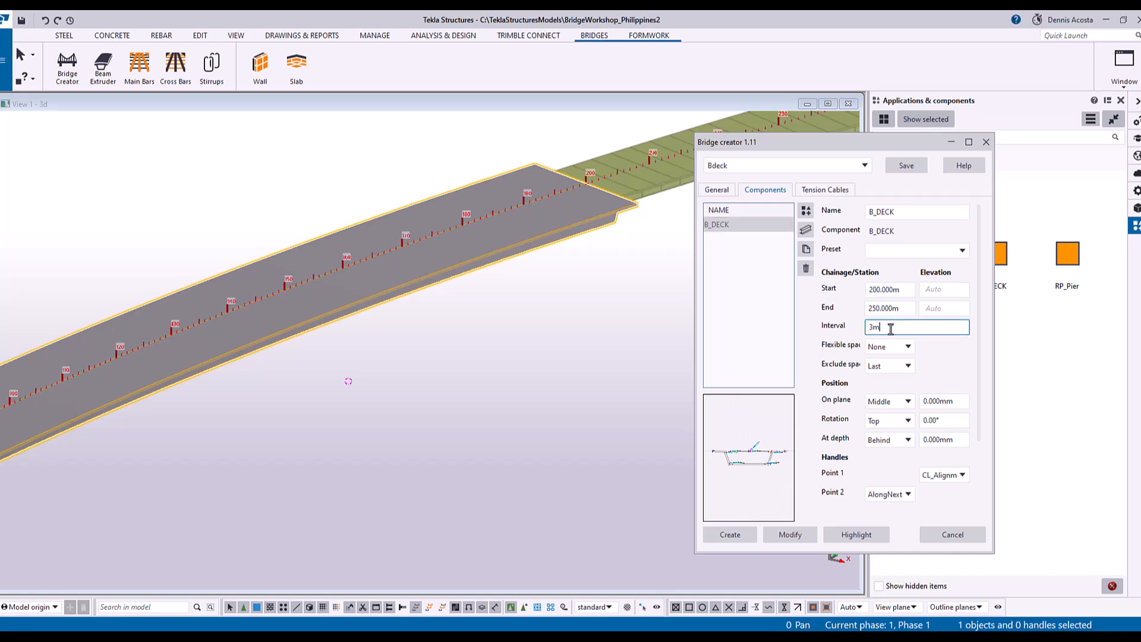
middle_click_drag(484, 305, 348, 351)
middle_click_drag(464, 261, 390, 430, "ctrl")
scroll(476, 348, "up", 2)
middle_click_drag(477, 347, 482, 393, "ctrl")
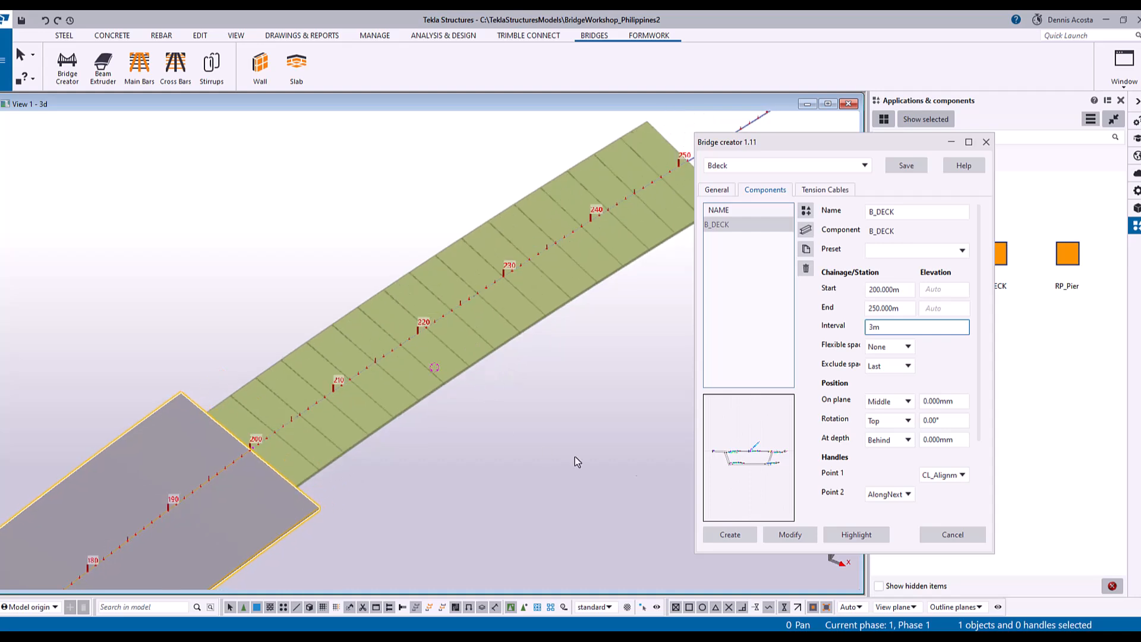
left_click(855, 536)
double_click(889, 328)
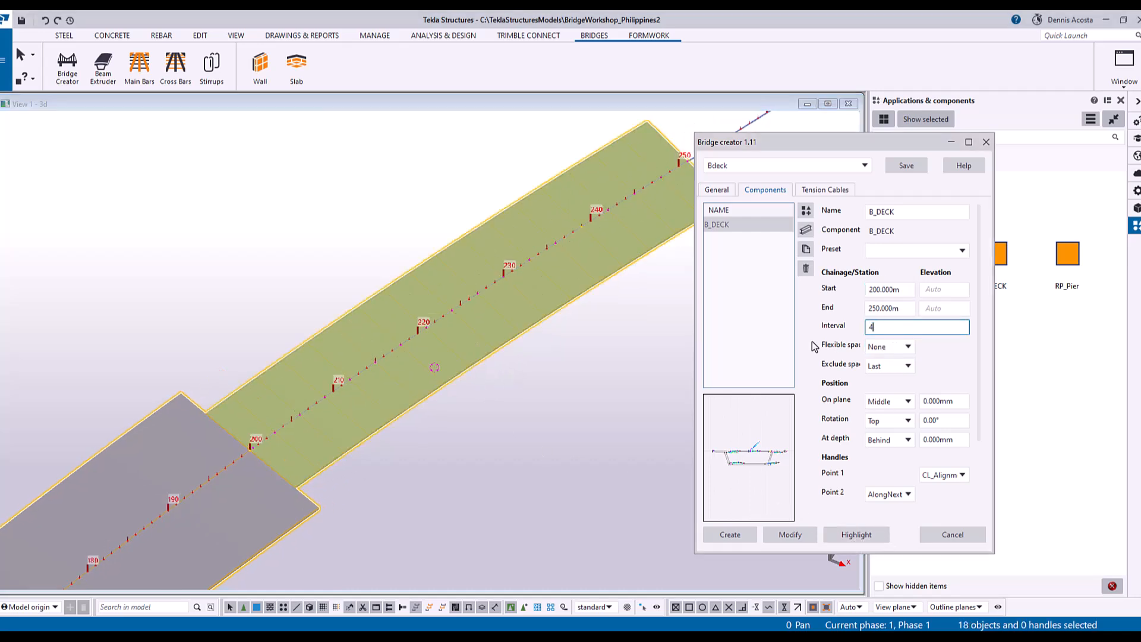
left_click(798, 540)
Step: Examine the segment spacing along the deck and the box-girder section at its end near chainage 250
scroll(378, 386, "up", 5)
middle_click_drag(411, 384, 485, 371, "ctrl")
middle_click_drag(484, 372, 409, 428)
scroll(409, 428, "down", 5)
scroll(441, 324, "down", 4)
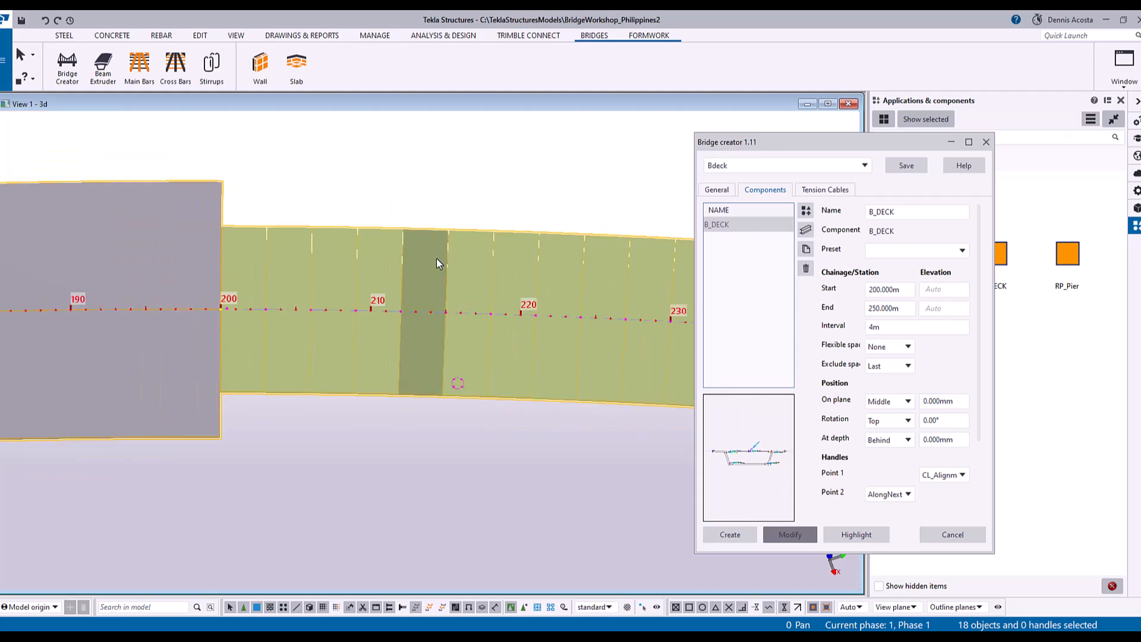
scroll(438, 265, "up", 3)
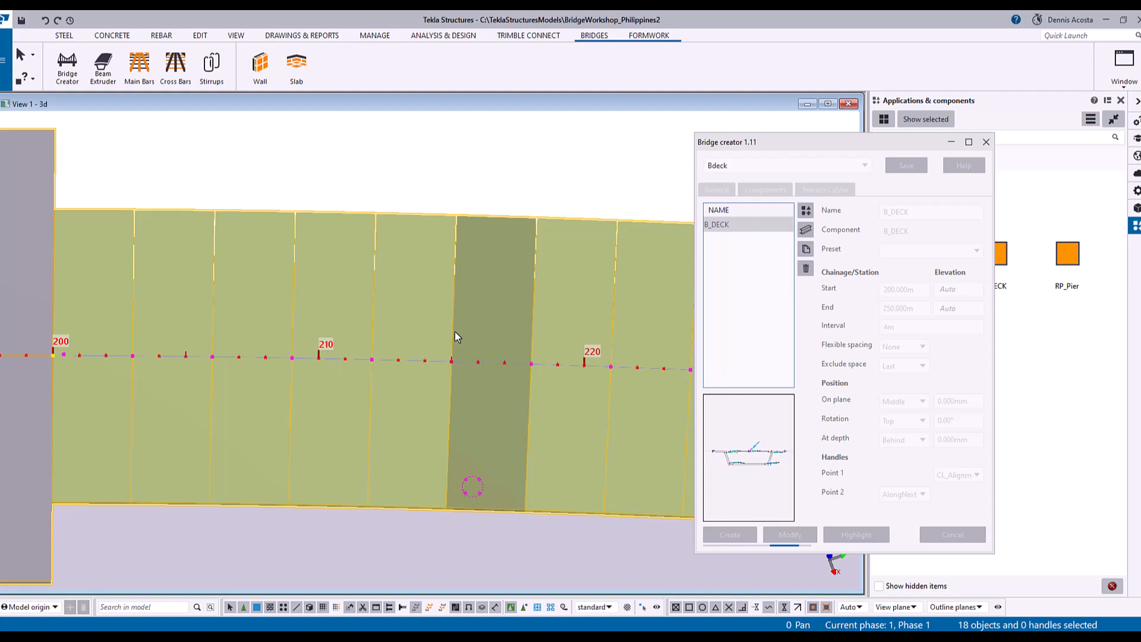
scroll(455, 332, "down", 5)
middle_click_drag(456, 332, 417, 337)
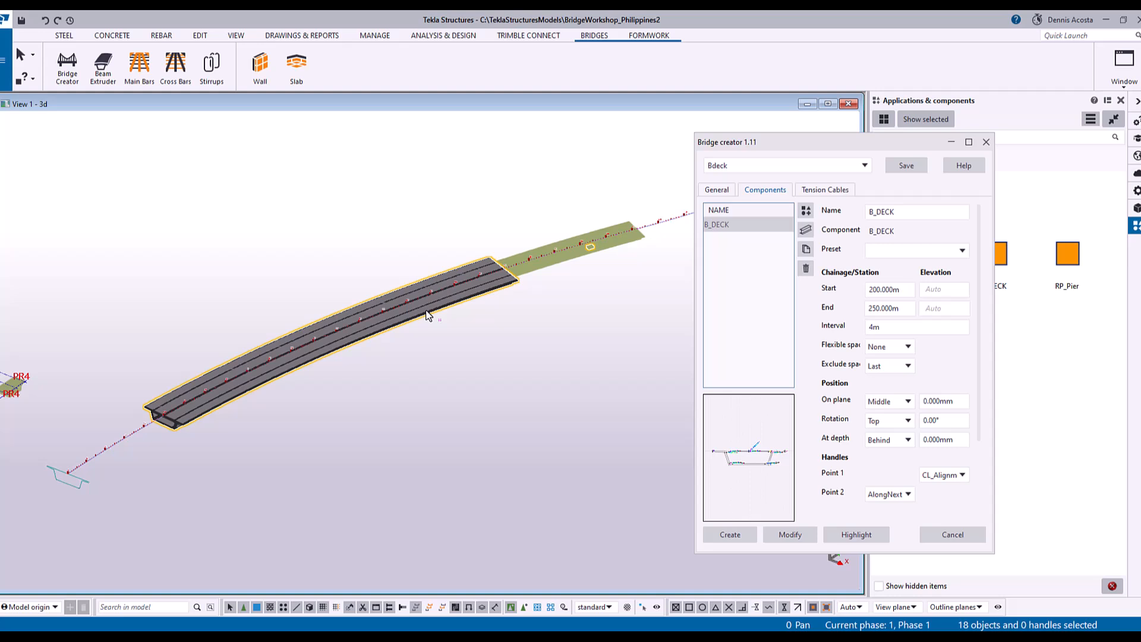
middle_click_drag(427, 348, 443, 339, "ctrl")
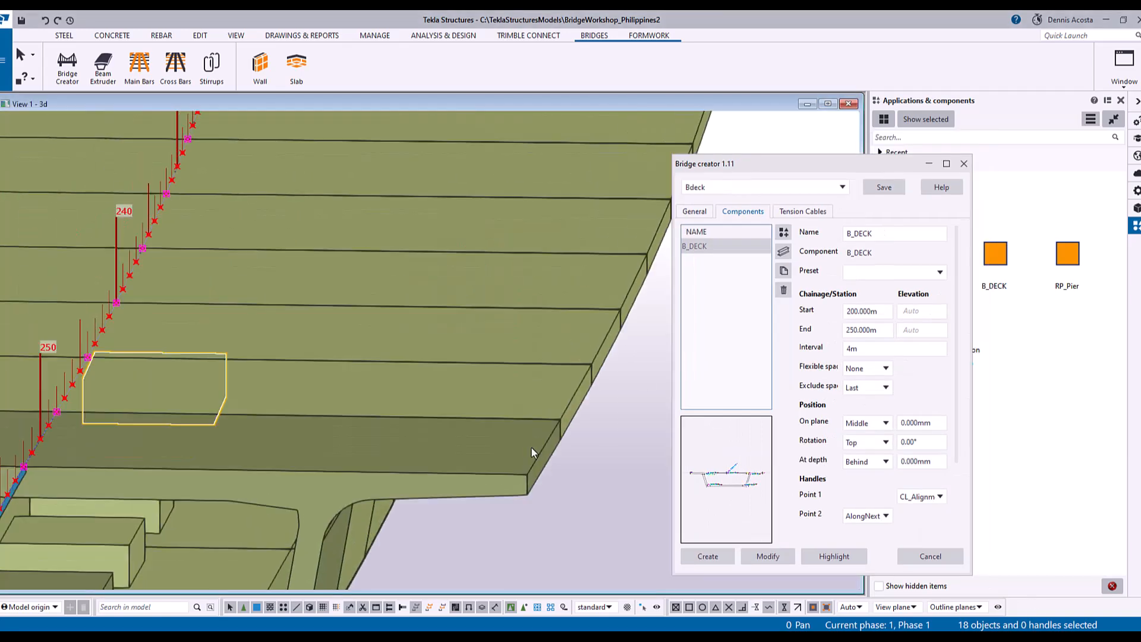
middle_click_drag(531, 447, 594, 404, "ctrl")
Step: Search the component catalog for MATC and open the Matchcast tool with the segmented deck in view
left_click_drag(856, 172, 948, 413)
left_click(921, 138)
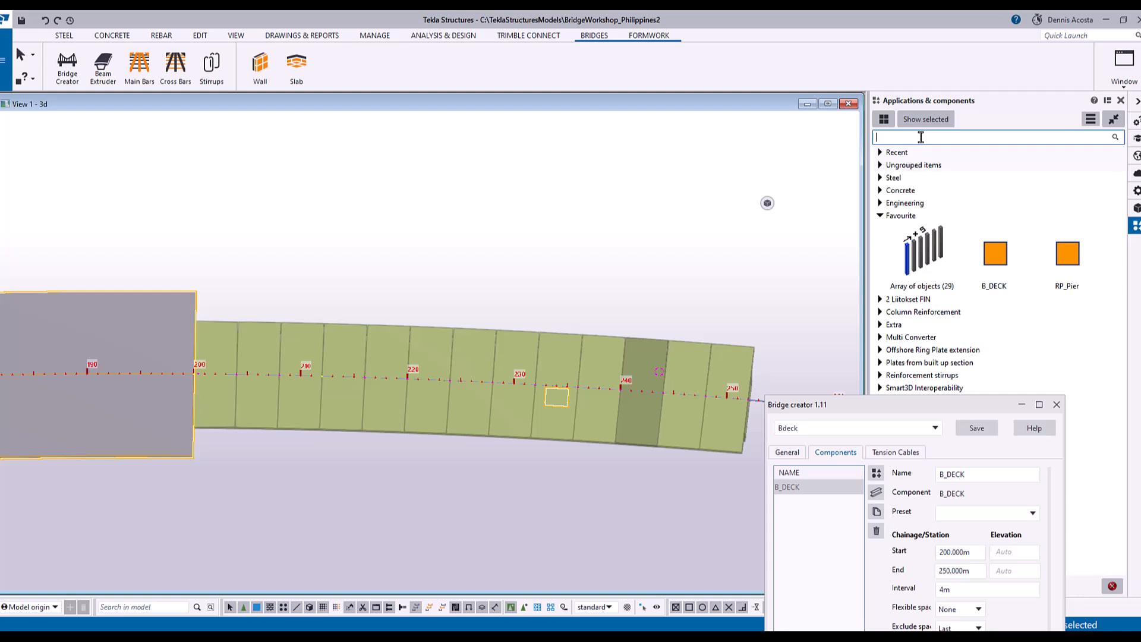
type("MATC")
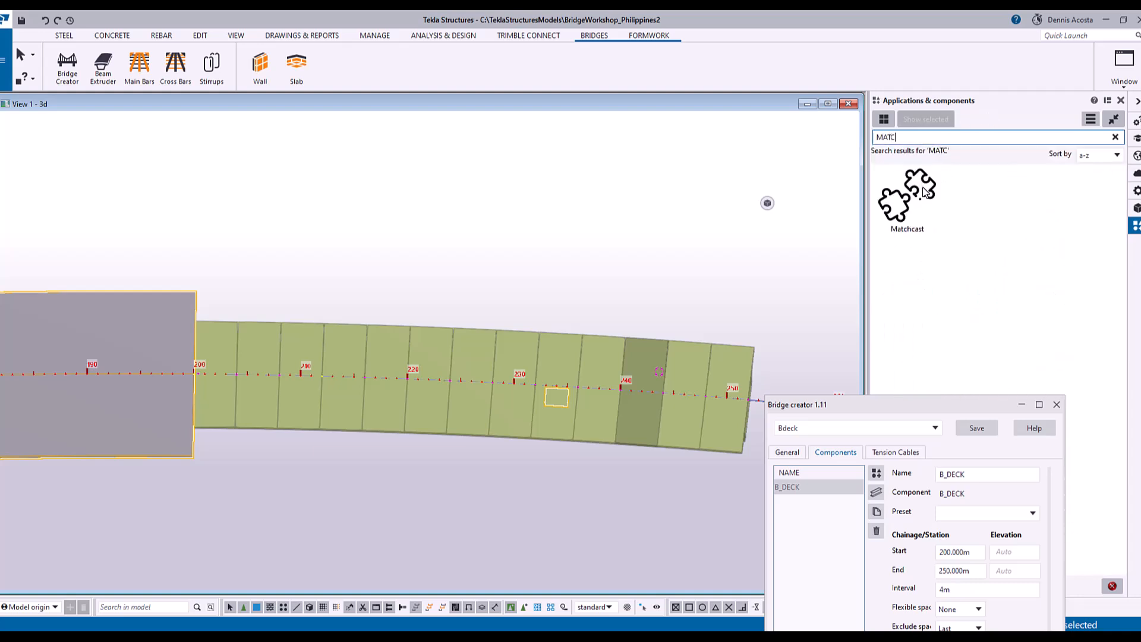
left_click(925, 192)
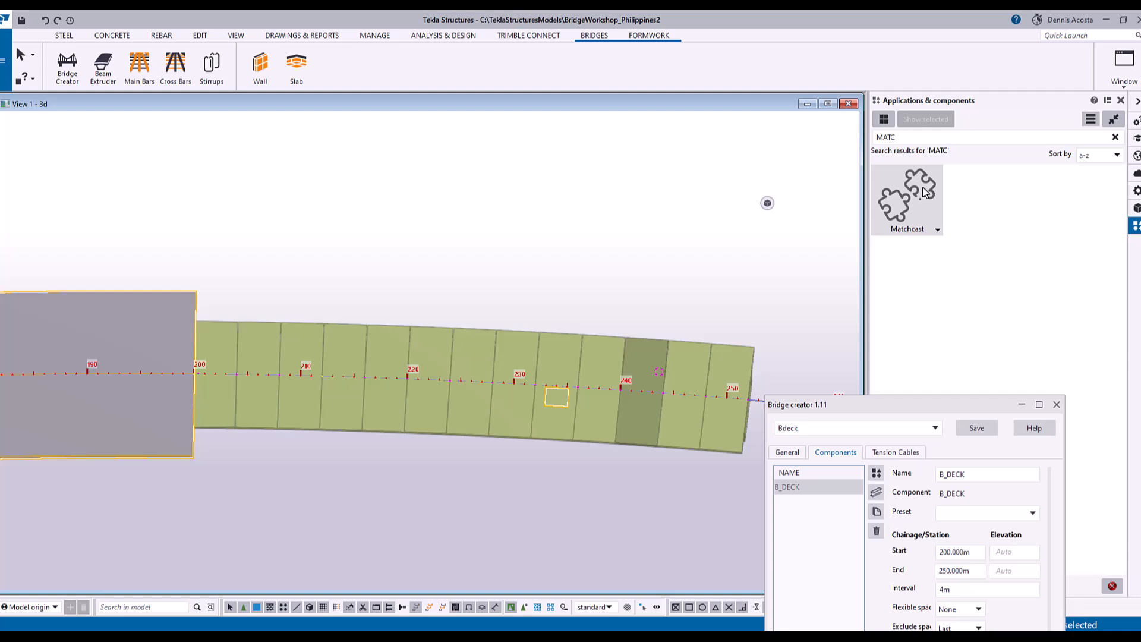
scroll(422, 361, "up", 2)
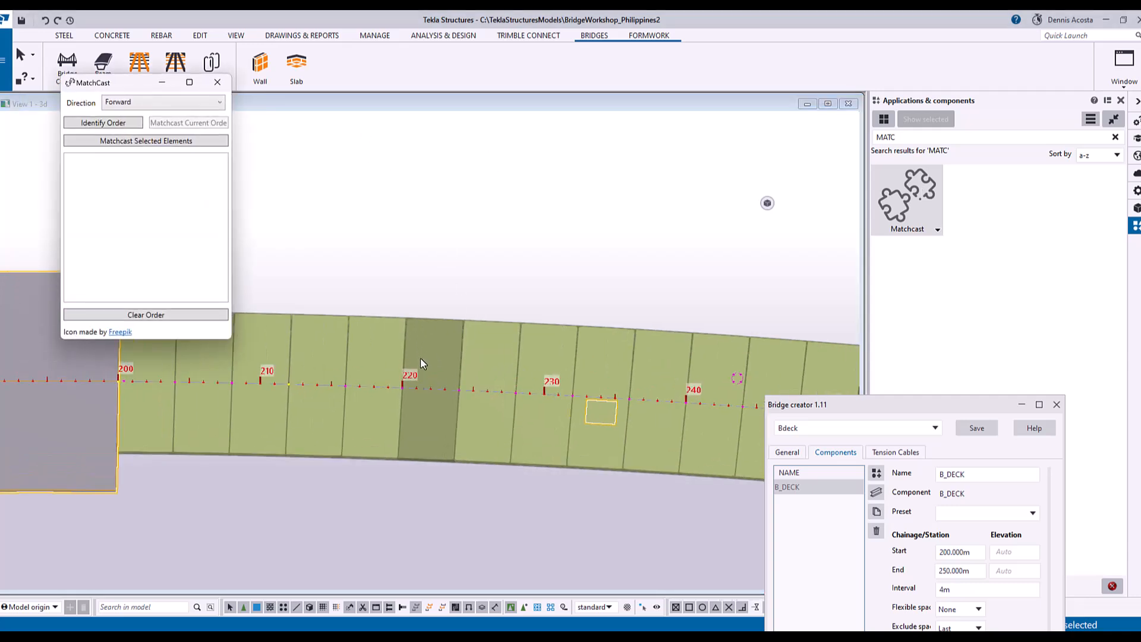
scroll(423, 362, "down", 2)
mouse_move(451, 370)
middle_mouse_down("ctrl")
mouse_move(473, 372)
mouse_move(453, 391)
middle_mouse_up("ctrl")
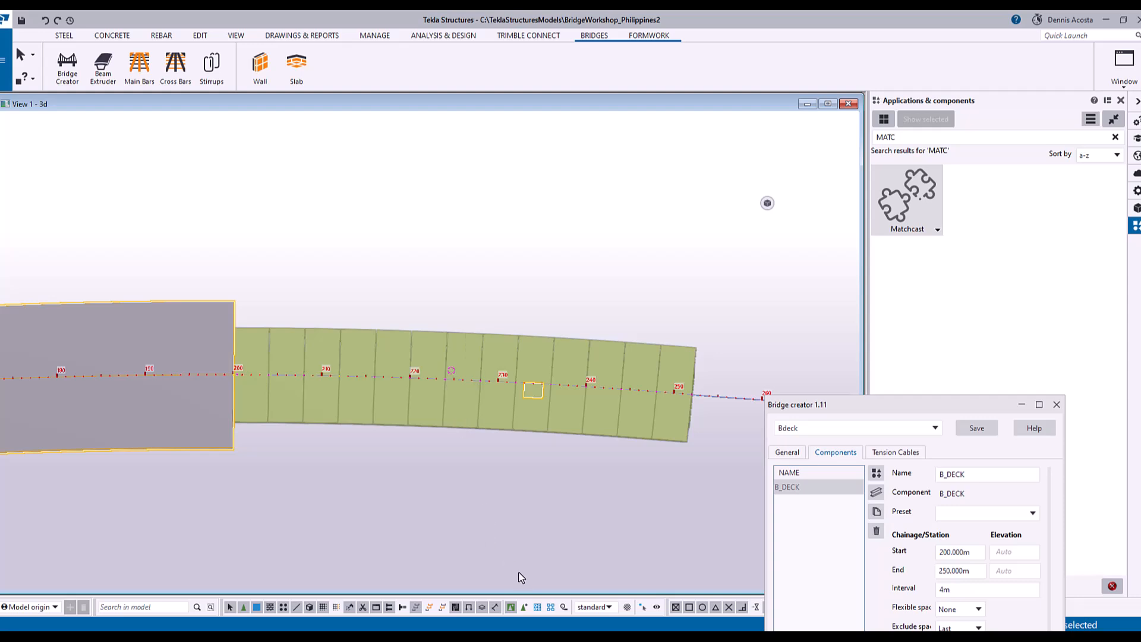
Step: Select all the green deck segments between chainage 200 and 250 and identify their matchcast order
middle_click_drag(592, 383, 623, 357, "ctrl")
left_click_drag(716, 305, 260, 365)
middle_click_drag(483, 369, 532, 623, "ctrl")
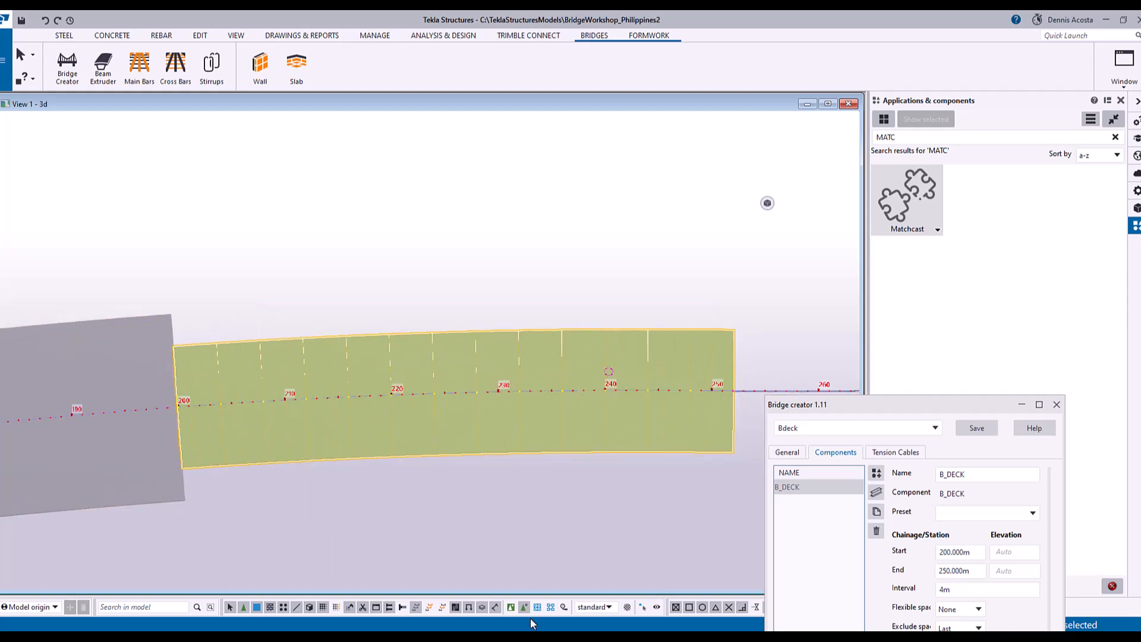
left_click_drag(875, 409, 928, 132)
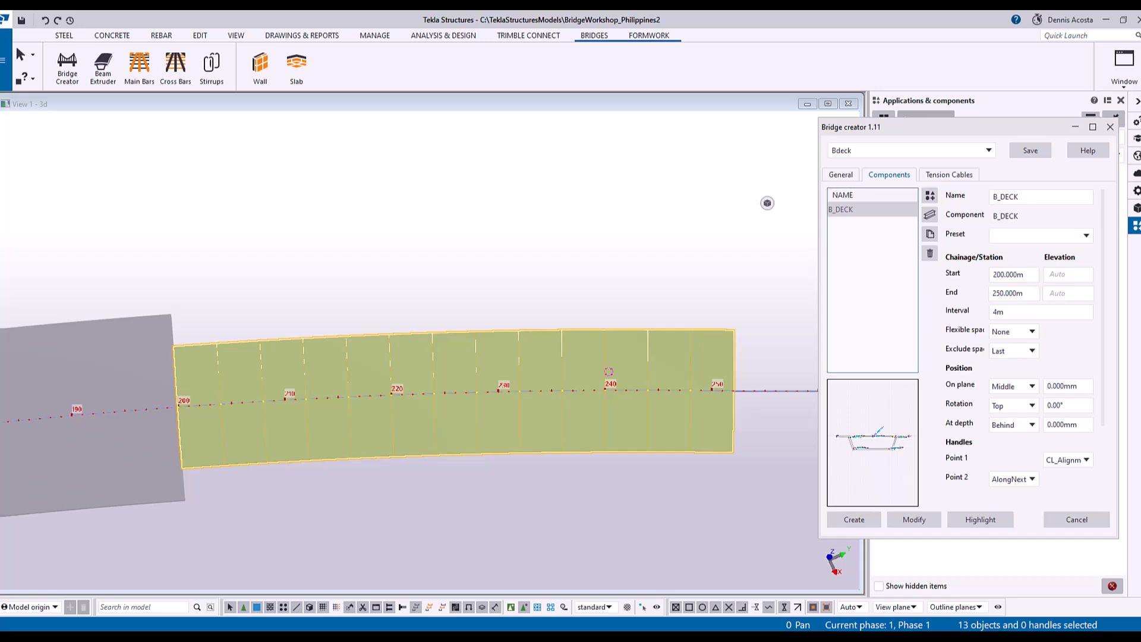
left_click_drag(142, 81, 791, 173)
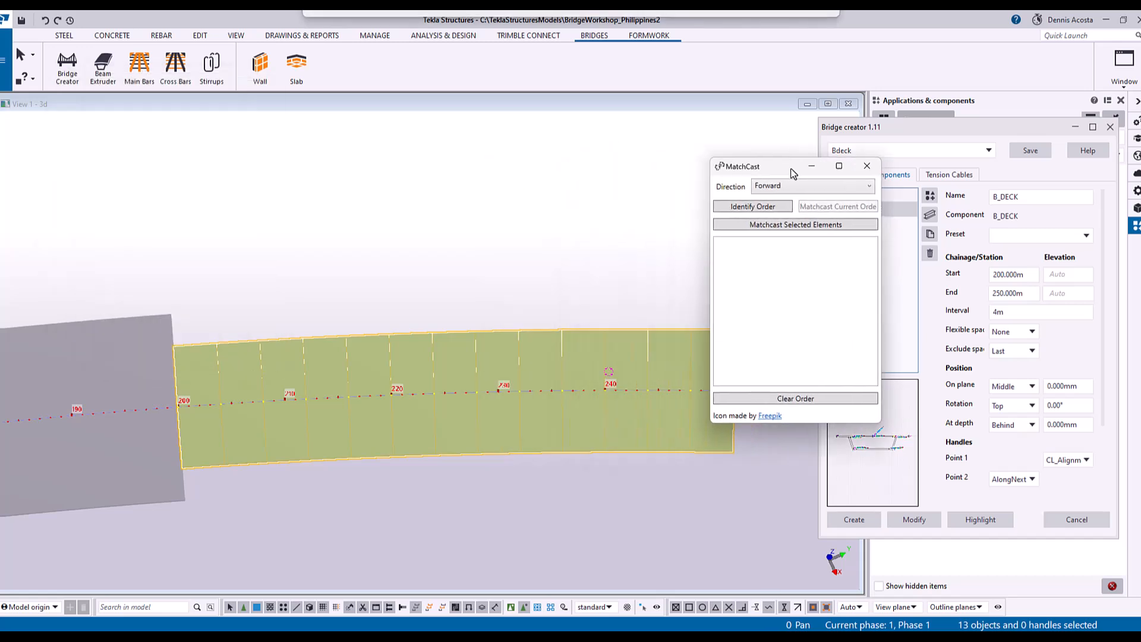
left_click(754, 207)
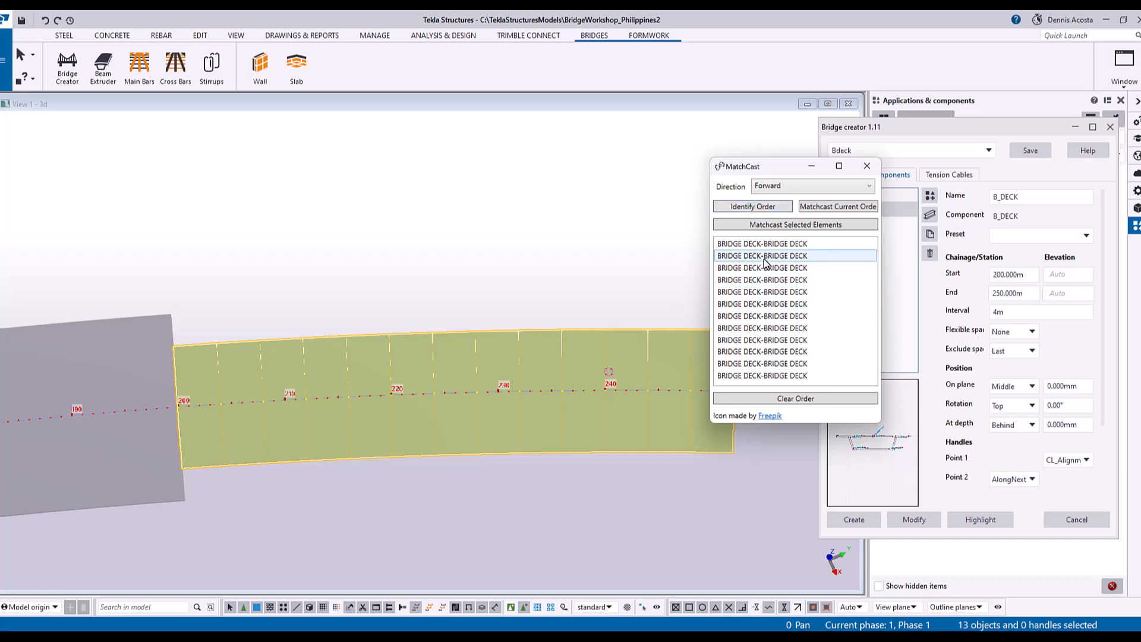
Step: Keep the matchcast direction as Forward and matchcast the selected deck segments to close the joints between them
scroll(390, 343, "up", 5)
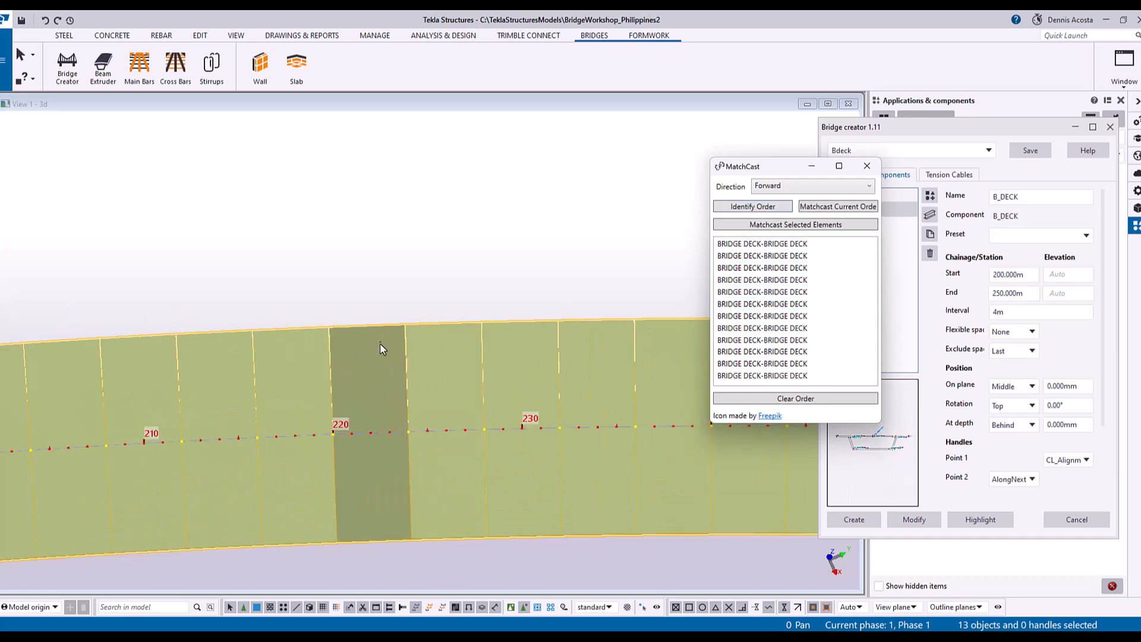
scroll(394, 336, "up", 2)
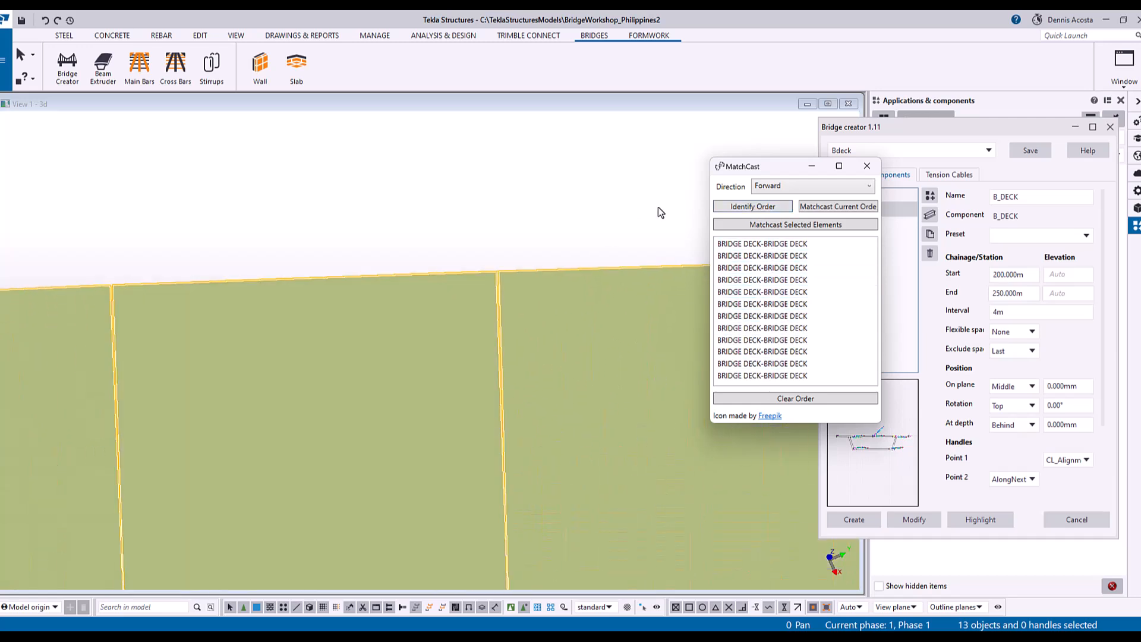
left_click(869, 187)
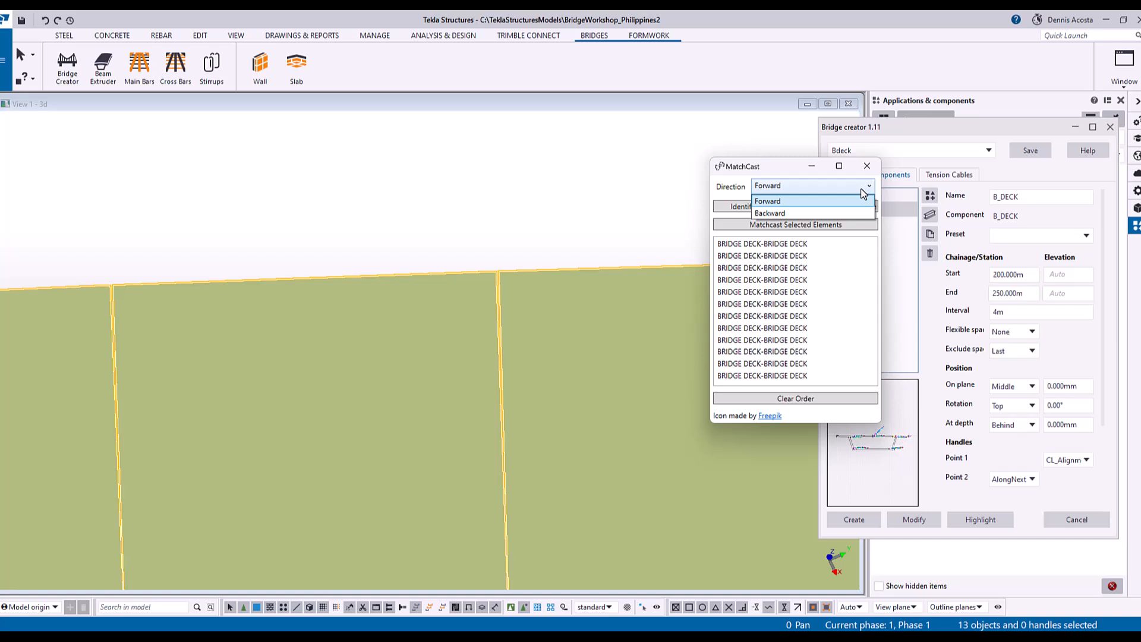
left_click(803, 203)
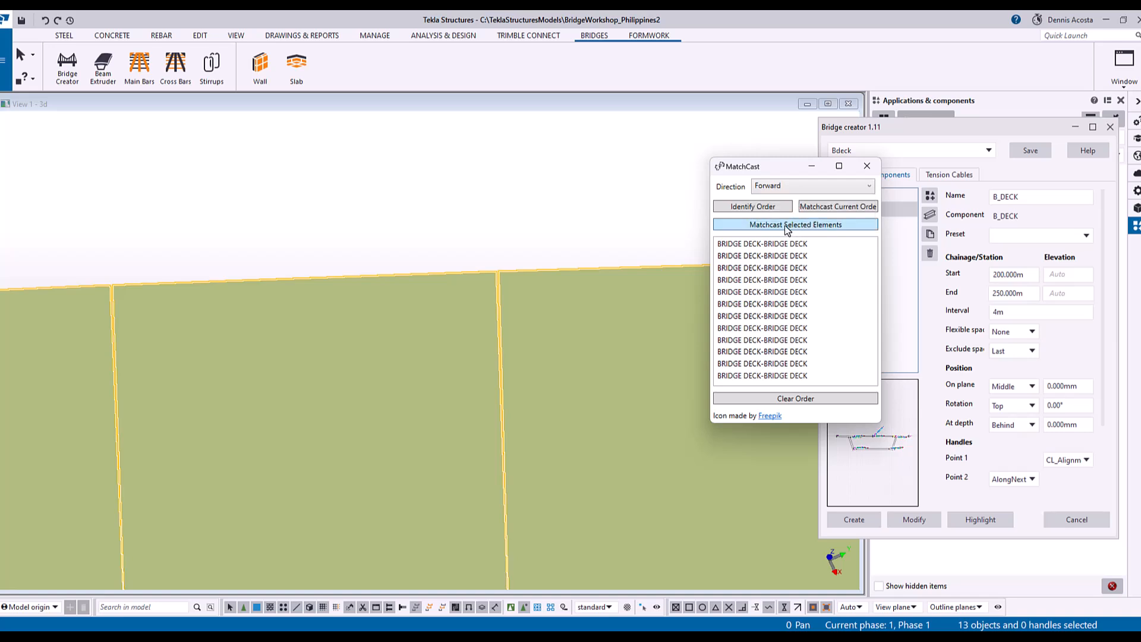
left_click(789, 226)
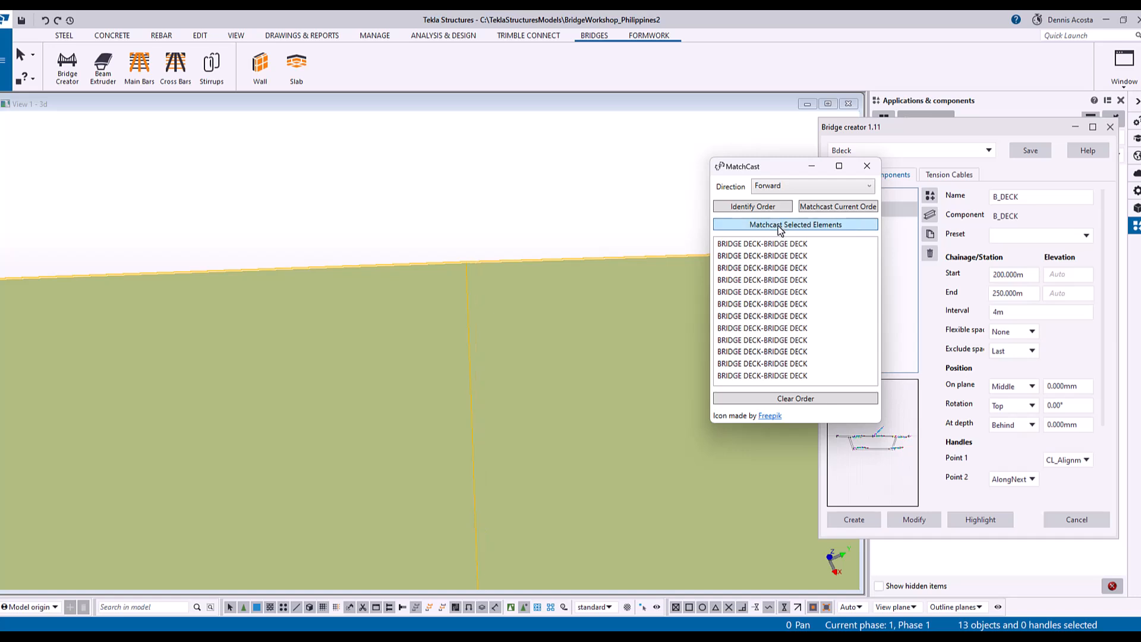
Step: Examine the matchcast joints along the deck between chainage 200 and 250 from above and from the side
scroll(601, 311, "down", 8)
middle_click_drag(584, 352, 539, 204)
scroll(530, 237, "down", 5)
middle_click_drag(525, 296, 466, 255)
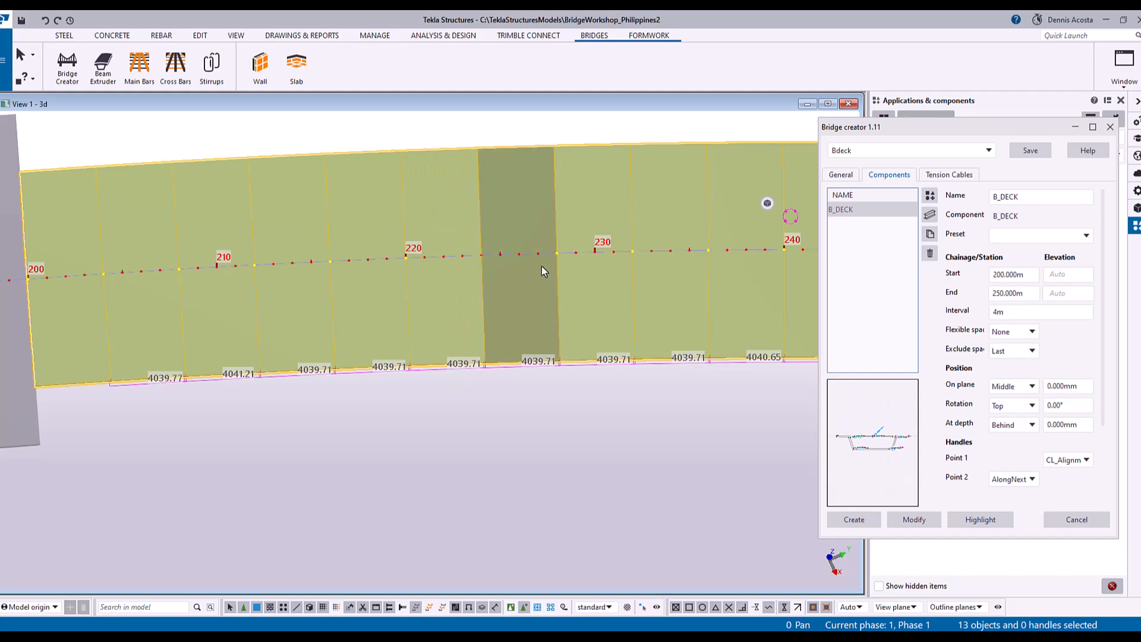
scroll(541, 265, "down", 5)
left_click(547, 238)
middle_click_drag(547, 238, 678, 148, "ctrl")
scroll(544, 329, "up", 2)
middle_click_drag(543, 328, 365, 321)
scroll(364, 321, "down", 2)
middle_click_drag(462, 324, 426, 334, "ctrl")
Step: Review the B_DECK block parameters of the segment near chainage 235, close them unchanged and clear the selection
left_click(433, 317)
double_click(435, 311)
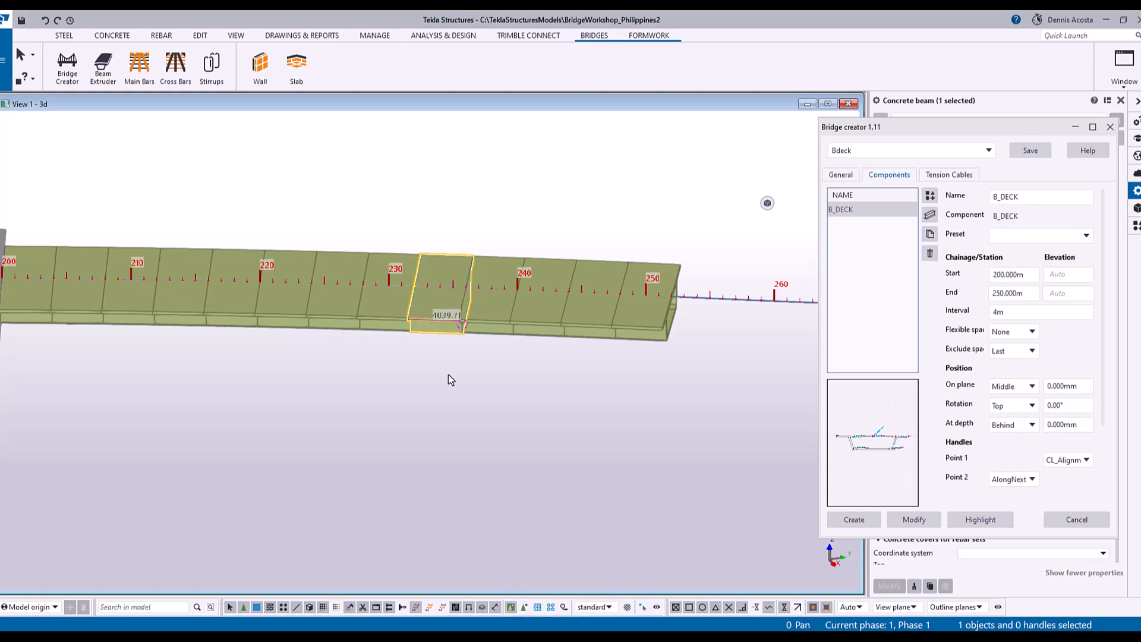
double_click(436, 315)
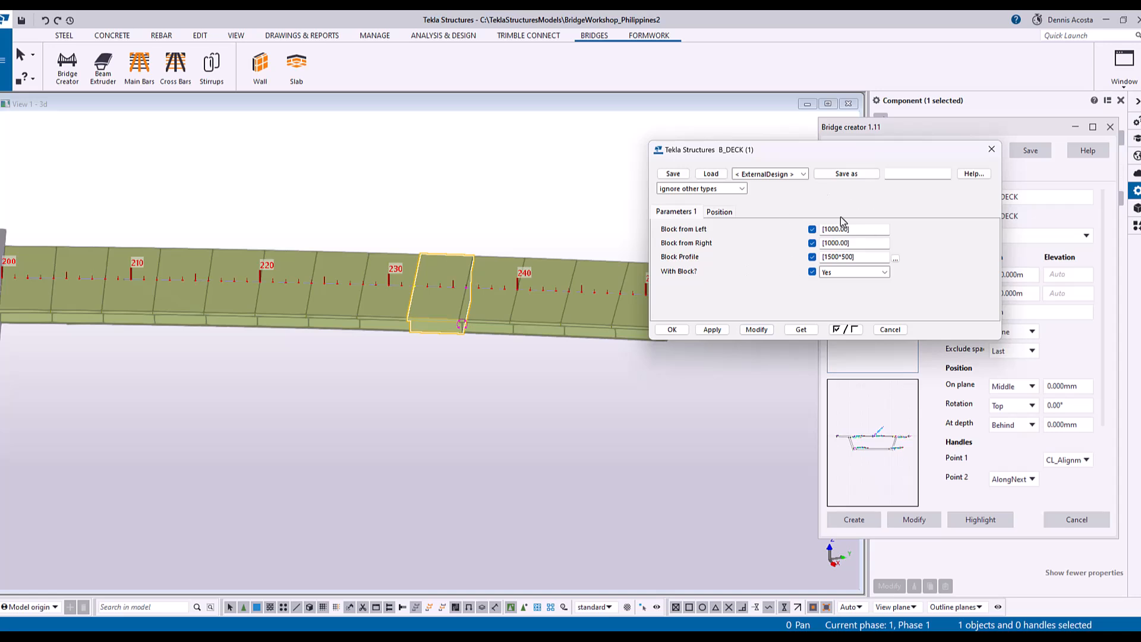
left_click(991, 150)
left_click(497, 203)
Step: Examine the segmented deck at close range, switch to plan view and look over the whole bridge alignment
middle_click_drag(401, 324, 547, 254, "ctrl")
middle_click_drag(425, 312, 433, 402, "ctrl")
scroll(234, 302, "up", 5)
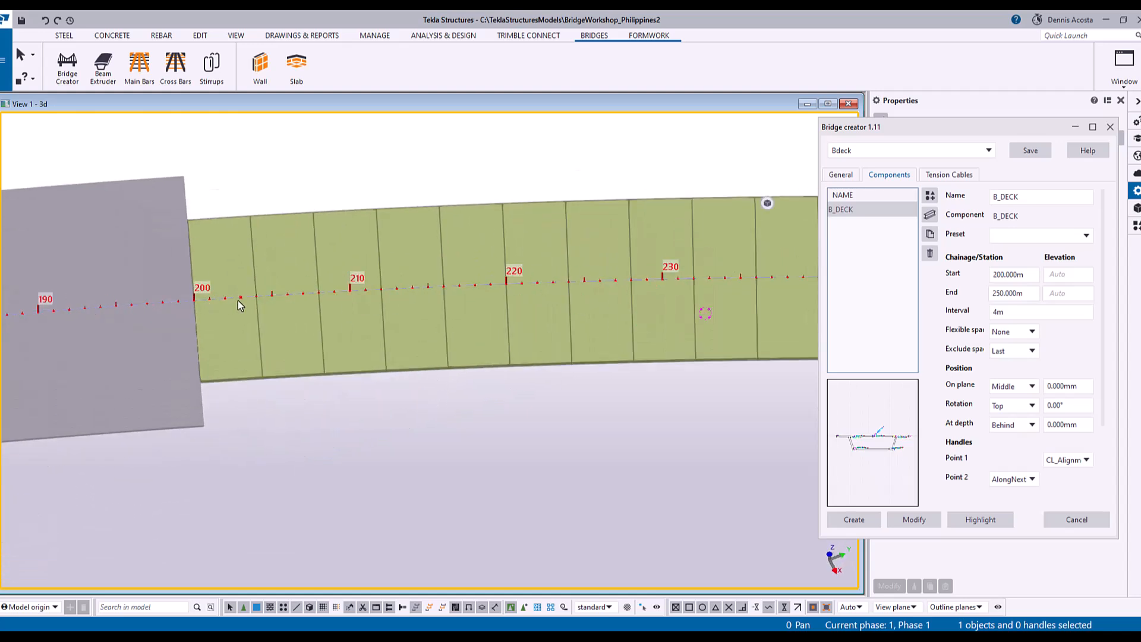
middle_click_drag(358, 293, 412, 204, "ctrl")
middle_click_drag(540, 236, 293, 339)
scroll(293, 339, "down", 4)
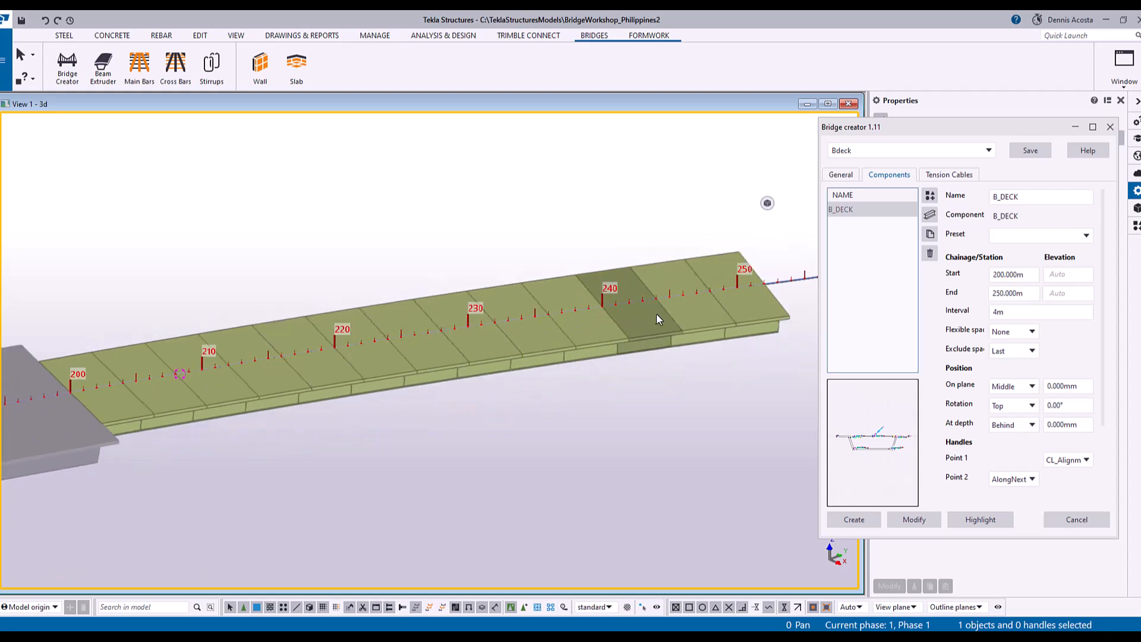
middle_click_drag(632, 321, 544, 355)
key("ctrl+p")
scroll(469, 369, "up", 10)
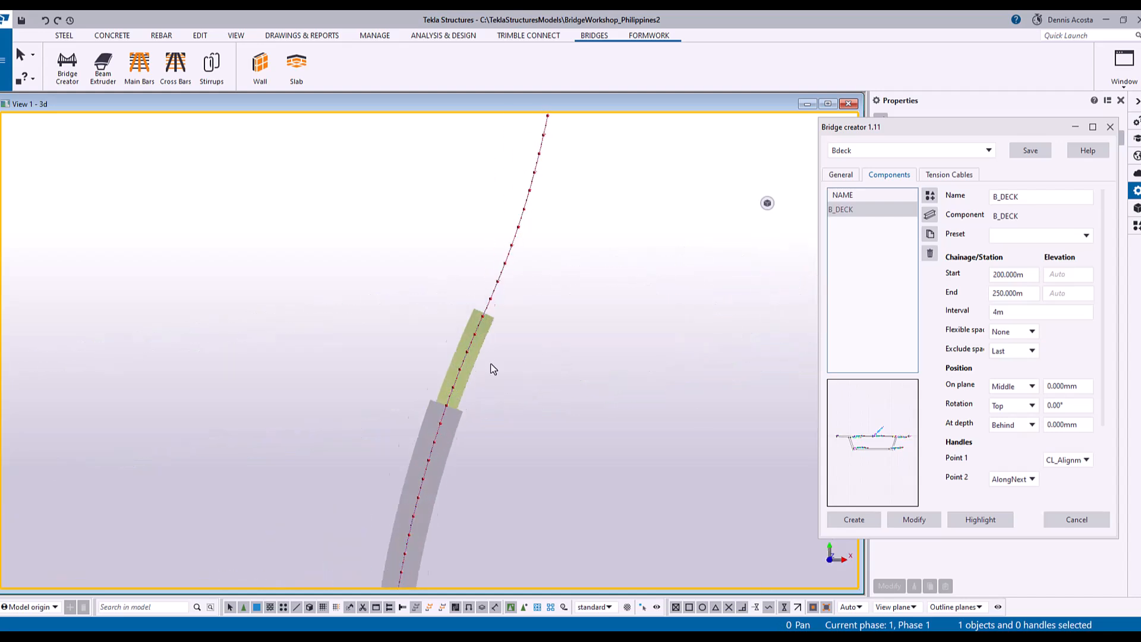
left_click(199, 35)
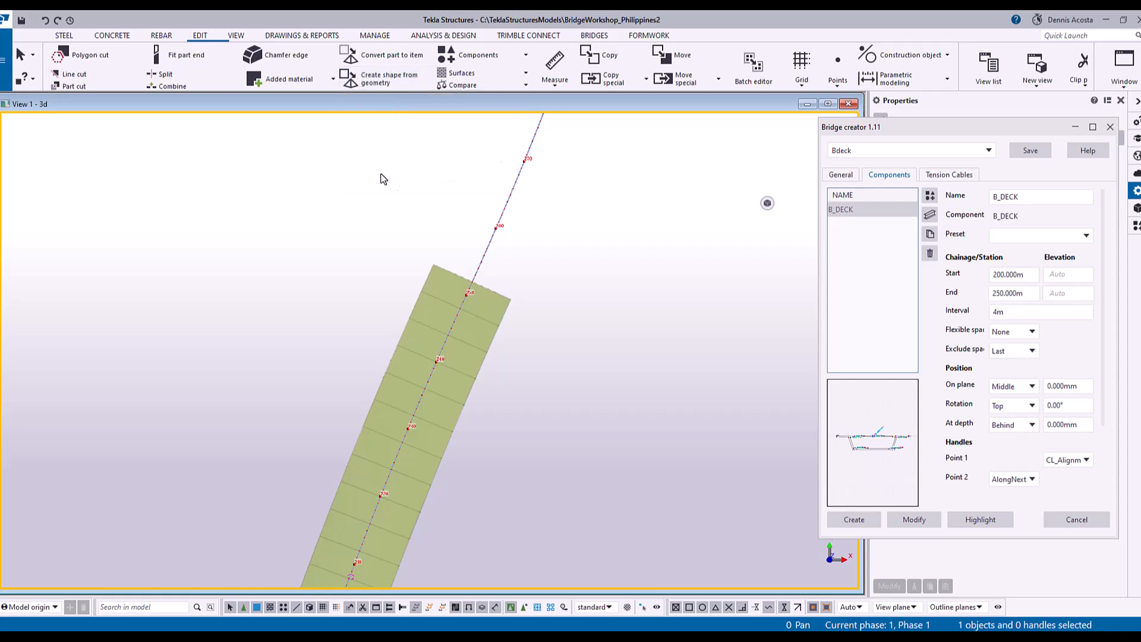
right_click(541, 220)
left_click(558, 228)
scroll(561, 260, "down", 3)
scroll(560, 382, "down", 3)
middle_click_drag(534, 449, 592, 308)
scroll(592, 308, "down", 2)
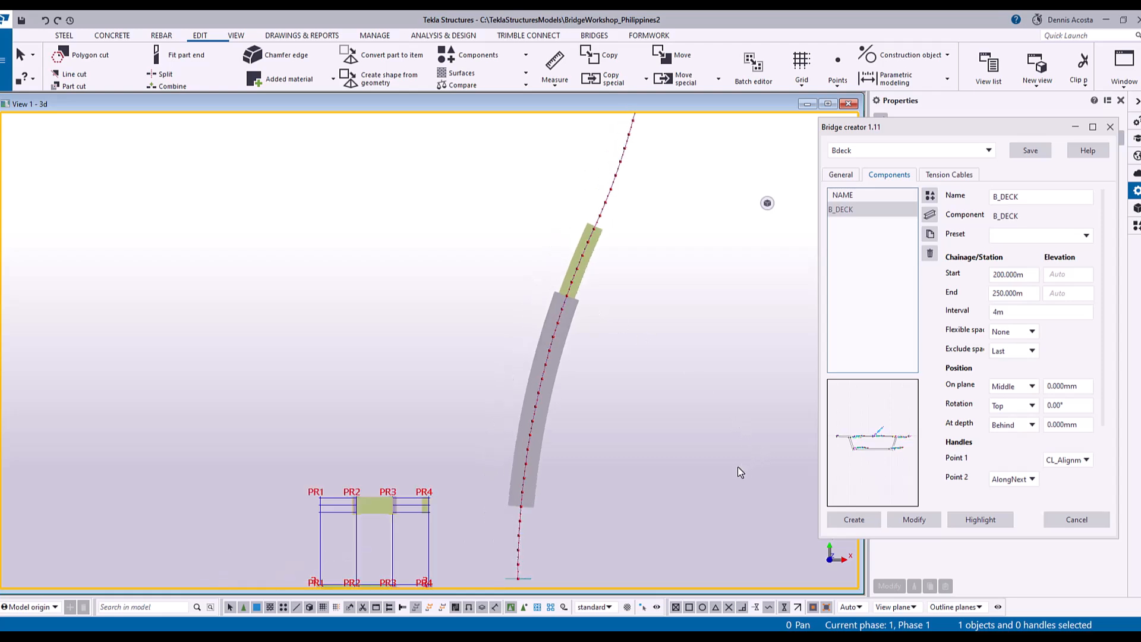
Step: Examine the open end of the solid box-girder deck near chainage 50 in 3D
middle_click_drag(594, 500, 550, 310, "ctrl")
scroll(575, 511, "up", 5)
middle_click_drag(512, 386, 250, 381)
scroll(344, 366, "up", 2)
middle_click_drag(343, 366, 516, 340)
scroll(357, 338, "up", 2)
middle_click_drag(302, 329, 320, 314, "ctrl")
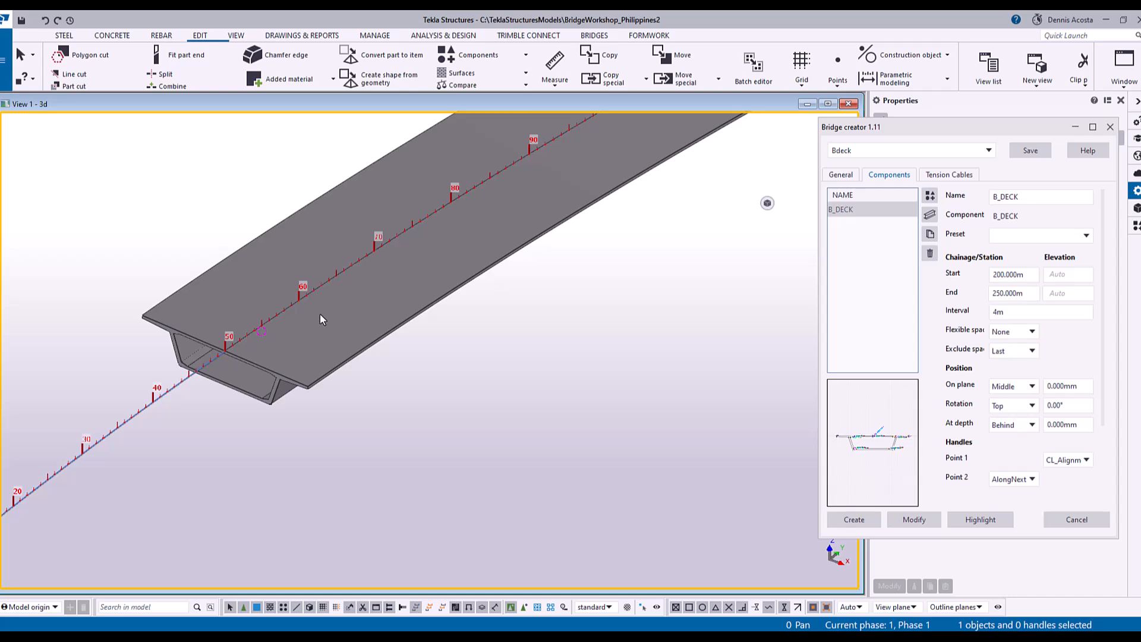
middle_click_drag(360, 265, 466, 354, "ctrl")
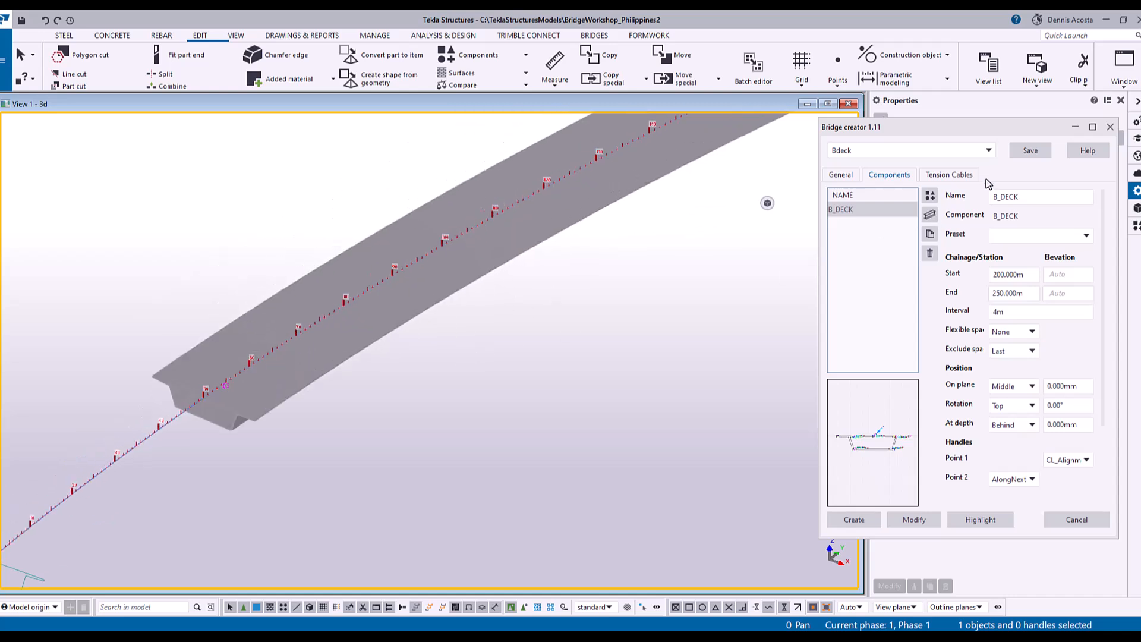
Step: Search for RP, add the RP_Pier component to the Bdeck component list and select it for editing
left_click_drag(997, 127, 982, 127)
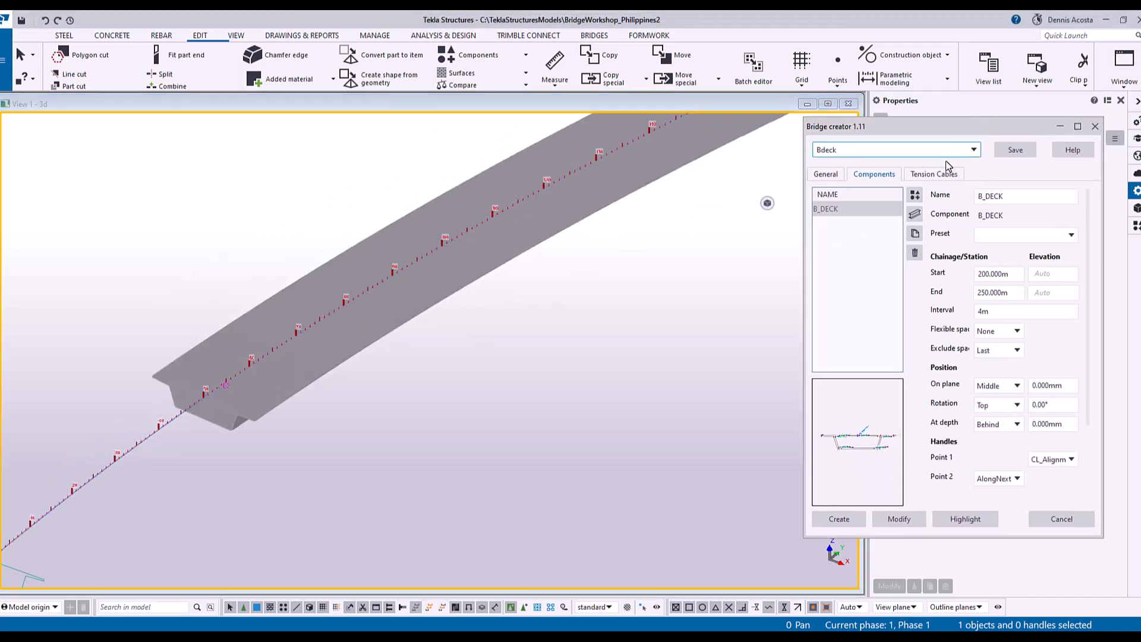
left_click(915, 198)
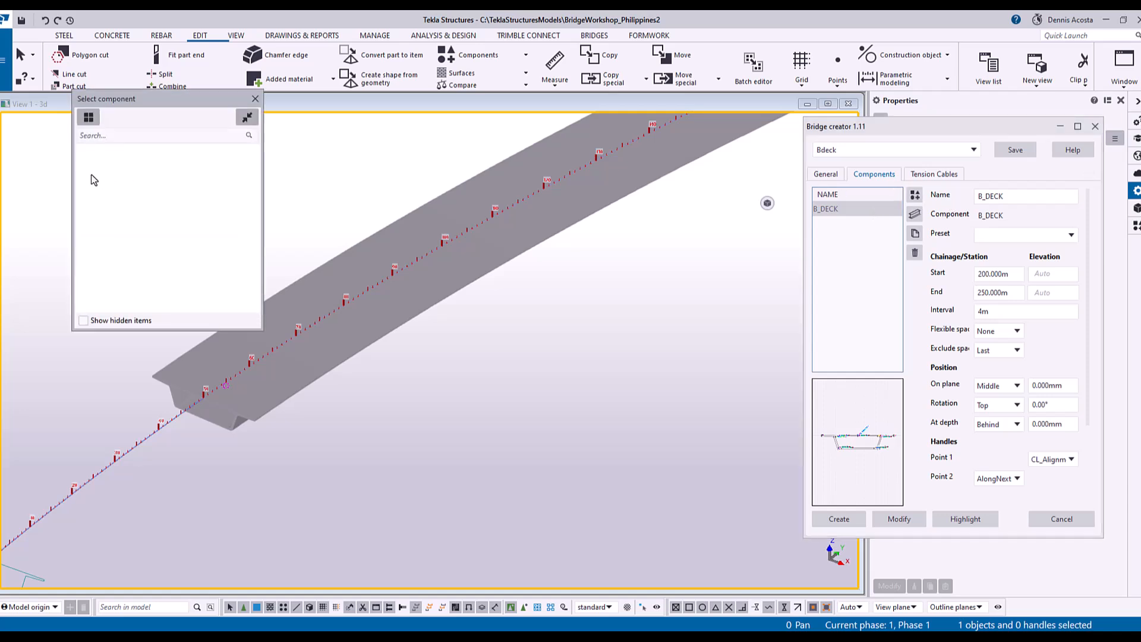
left_click(88, 136)
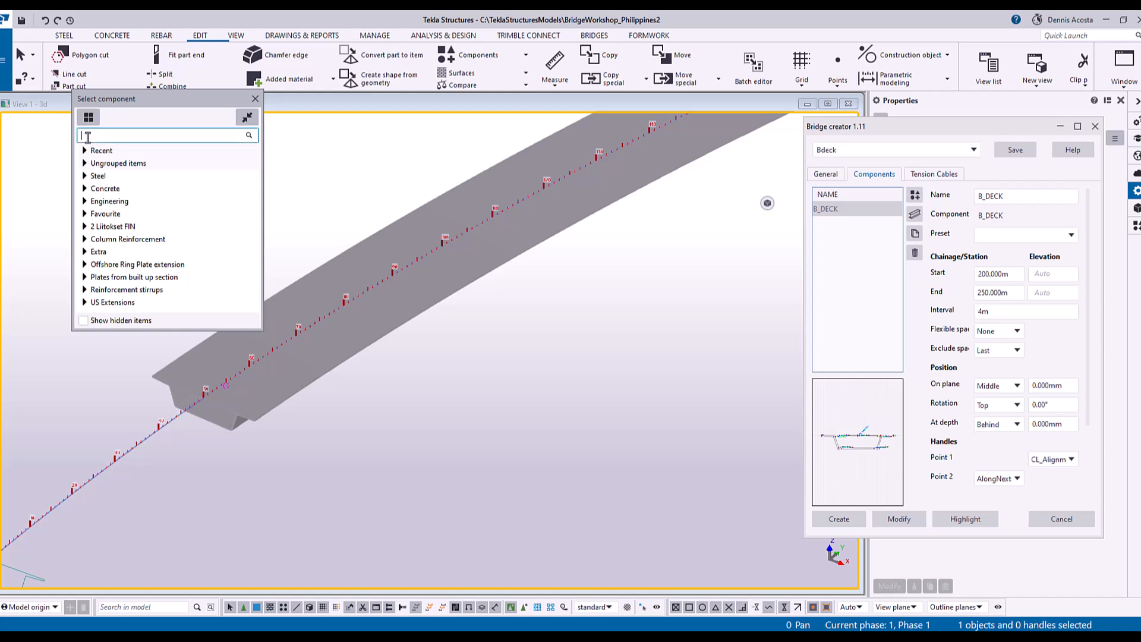
type("RP")
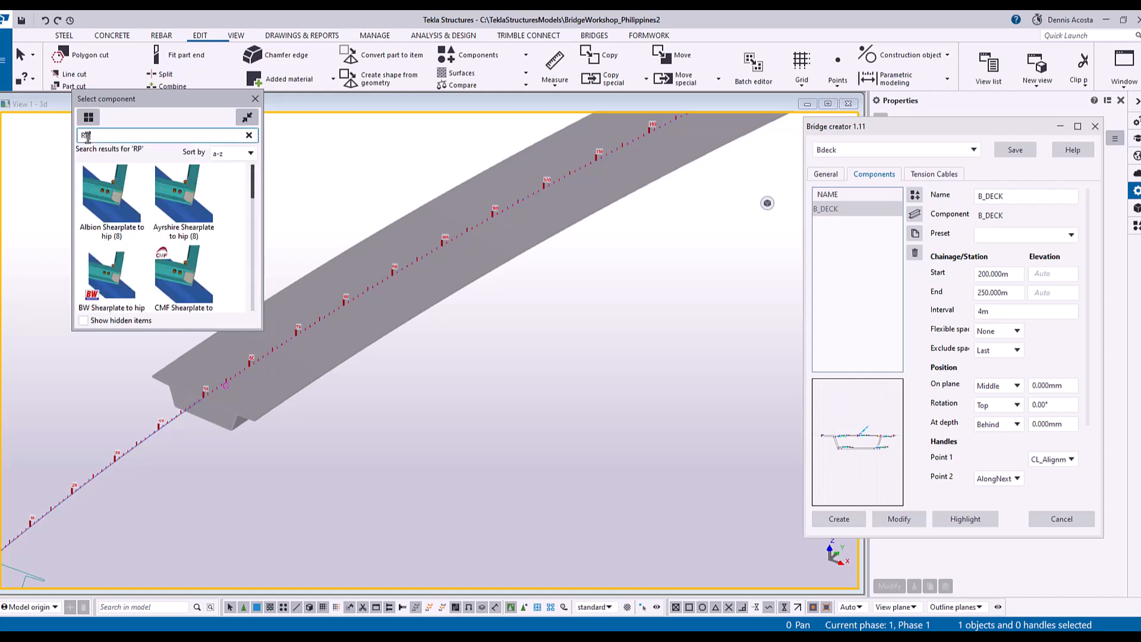
scroll(187, 225, "down", 3)
scroll(187, 220, "up", 3)
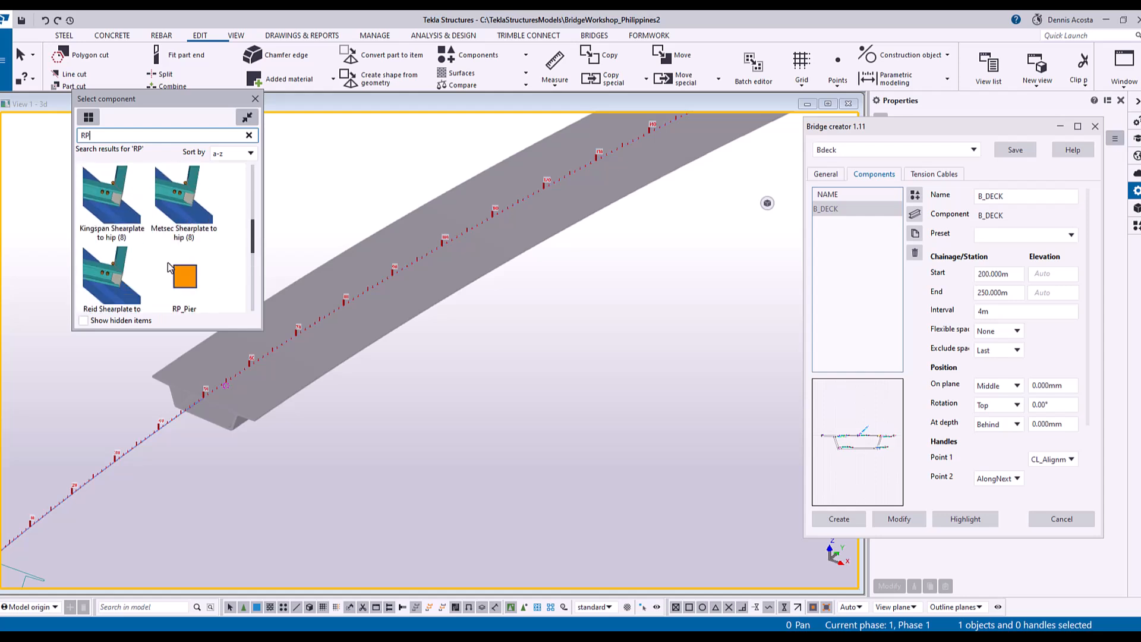
left_click(188, 284)
double_click(187, 284)
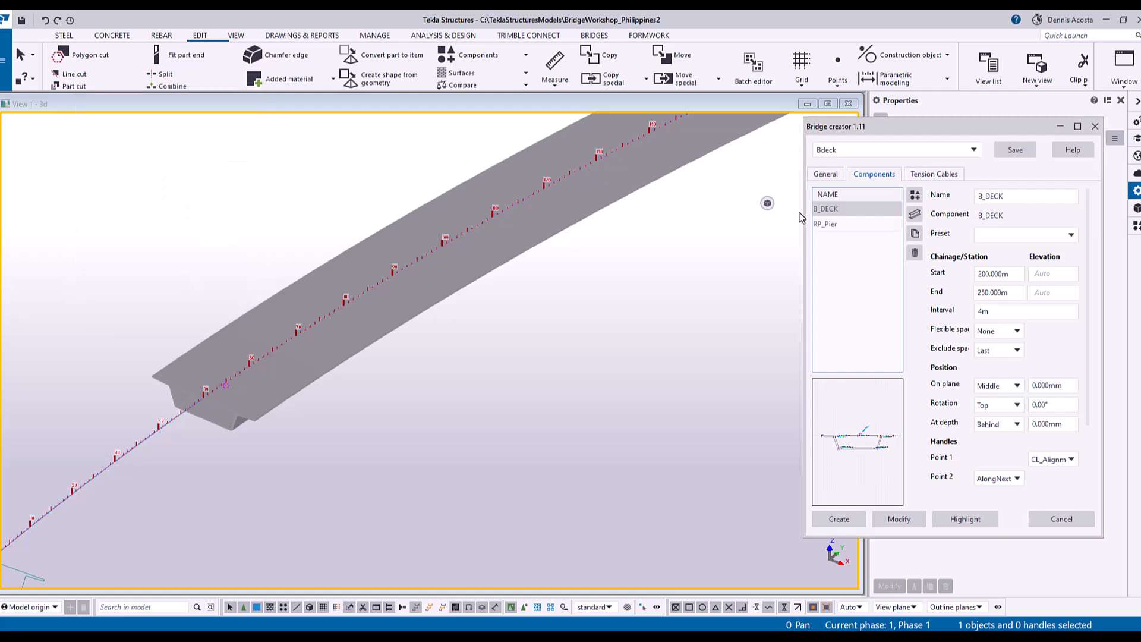
left_click(840, 225)
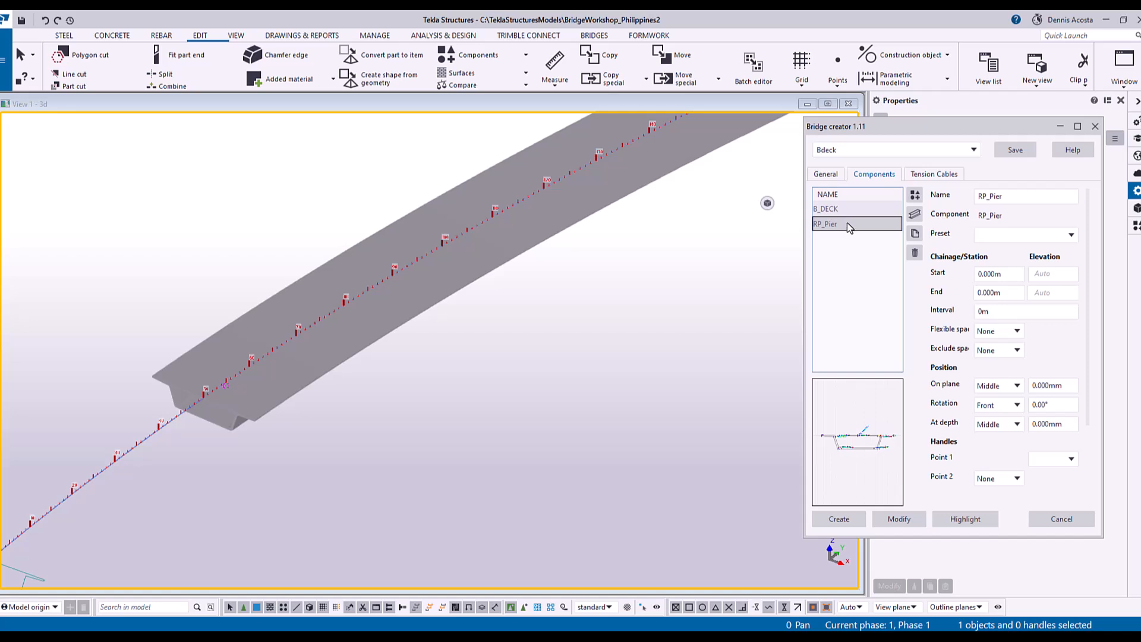
Step: Set the start chainage of the RP_Pier component to 60 m
scroll(254, 378, "up", 3)
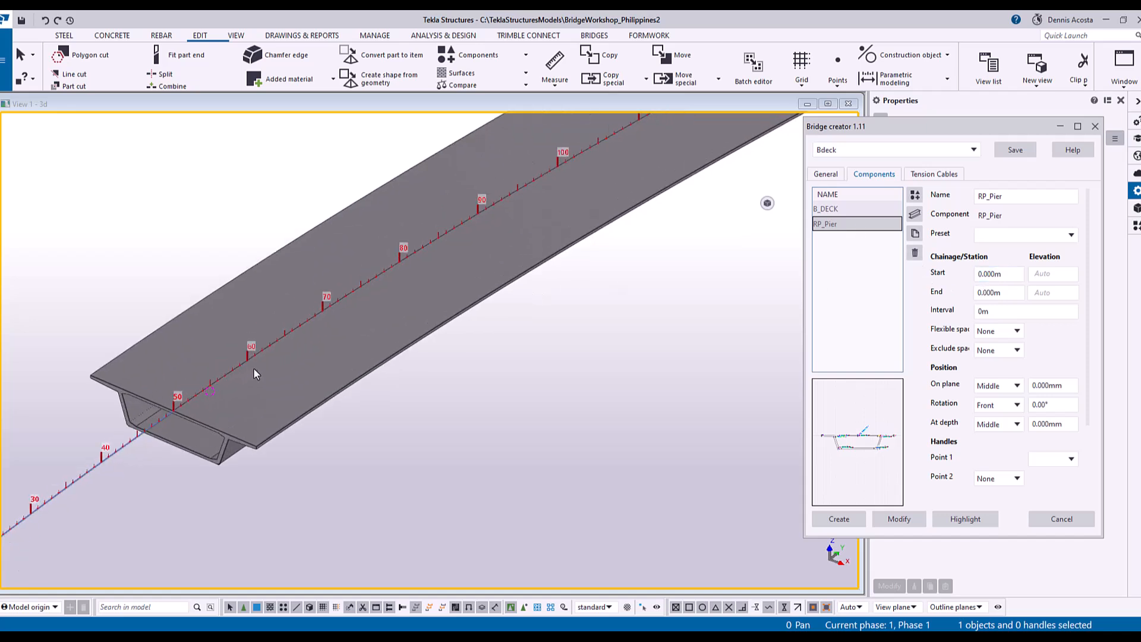
left_click(1003, 274)
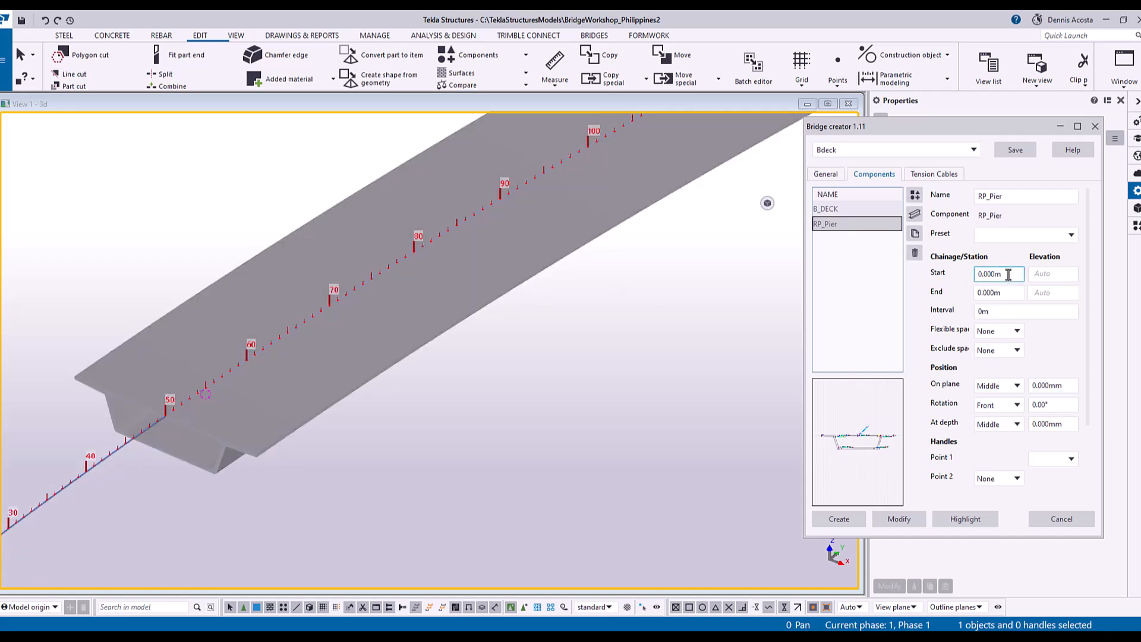
double_click(1008, 274)
type("60")
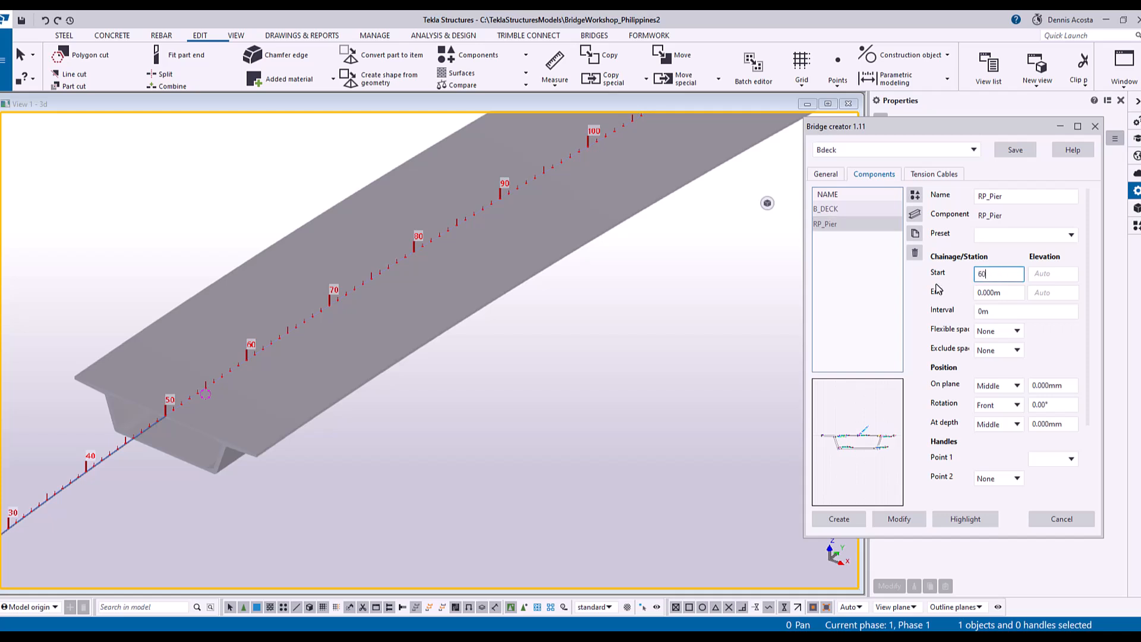
Step: Set the end chainage of the RP_Pier component to 61 m
scroll(560, 321, "down", 4)
middle_click_drag(602, 261, 435, 309)
scroll(437, 308, "up", 2)
scroll(457, 294, "down", 1)
scroll(492, 259, "up", 1)
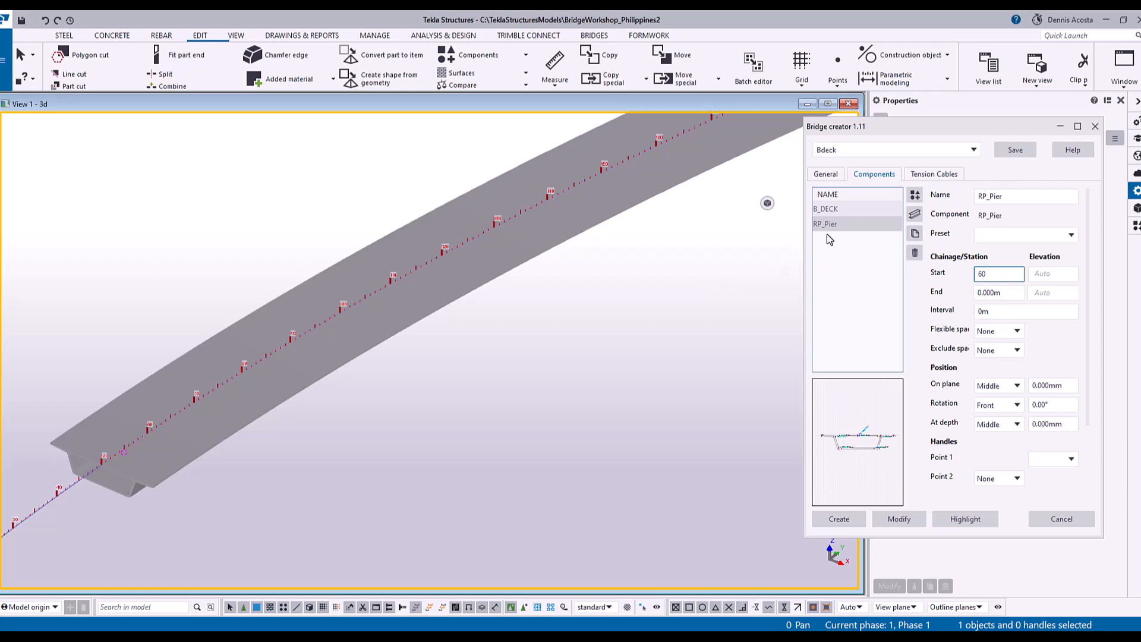
middle_click_drag(400, 334, 469, 290)
scroll(469, 290, "up", 2)
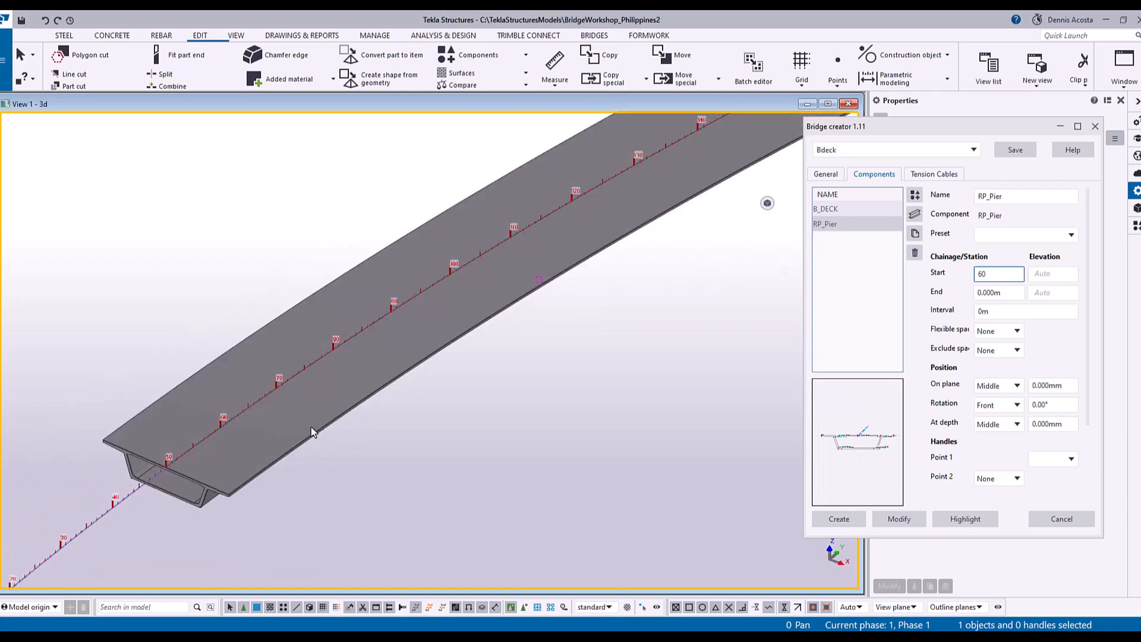
scroll(226, 422, "up", 2)
scroll(221, 424, "up", 3)
left_click(998, 293)
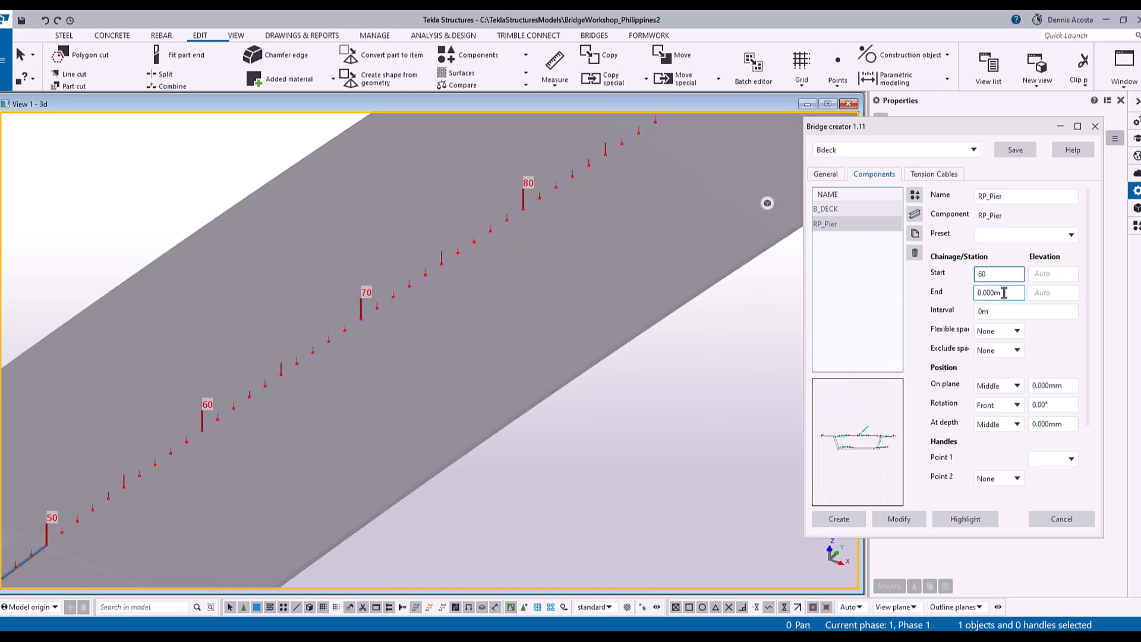
type("61")
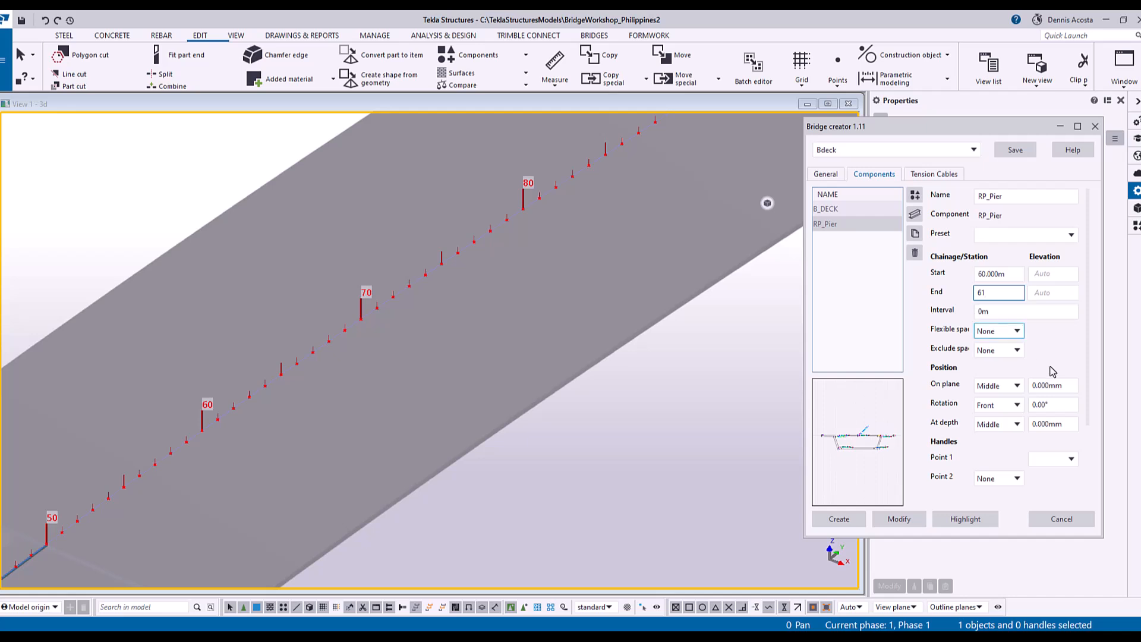
Step: Set the RP_Pier rotation to Top, its Point 1 handle to CL_Alignment and its Point 2 handle to AlongNext
left_click(1003, 407)
left_click(988, 433)
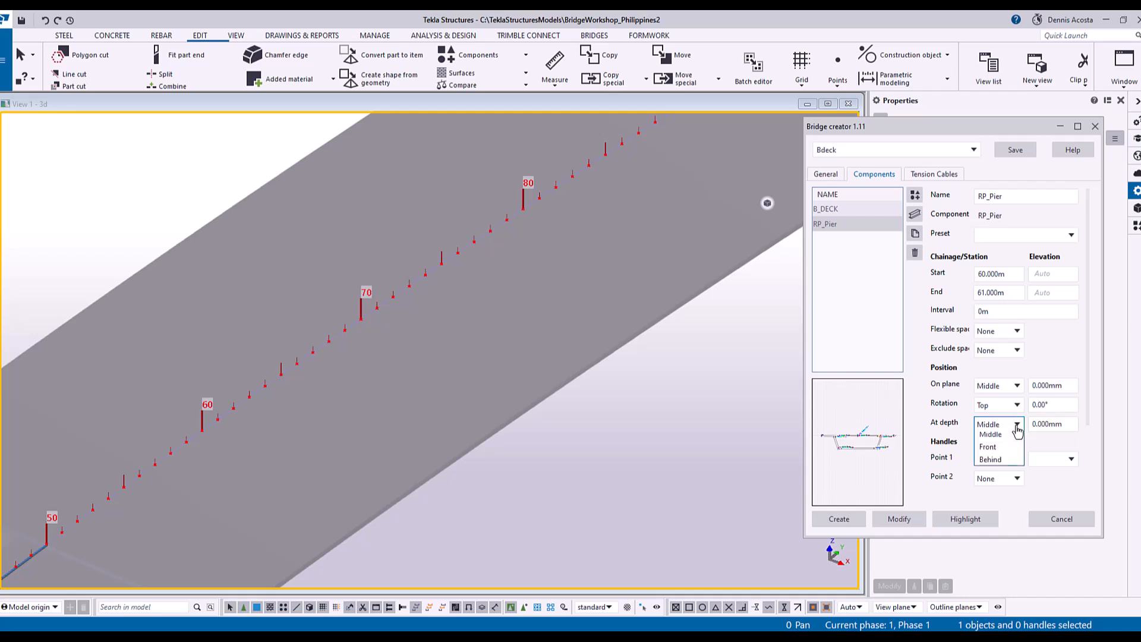
left_click(1052, 460)
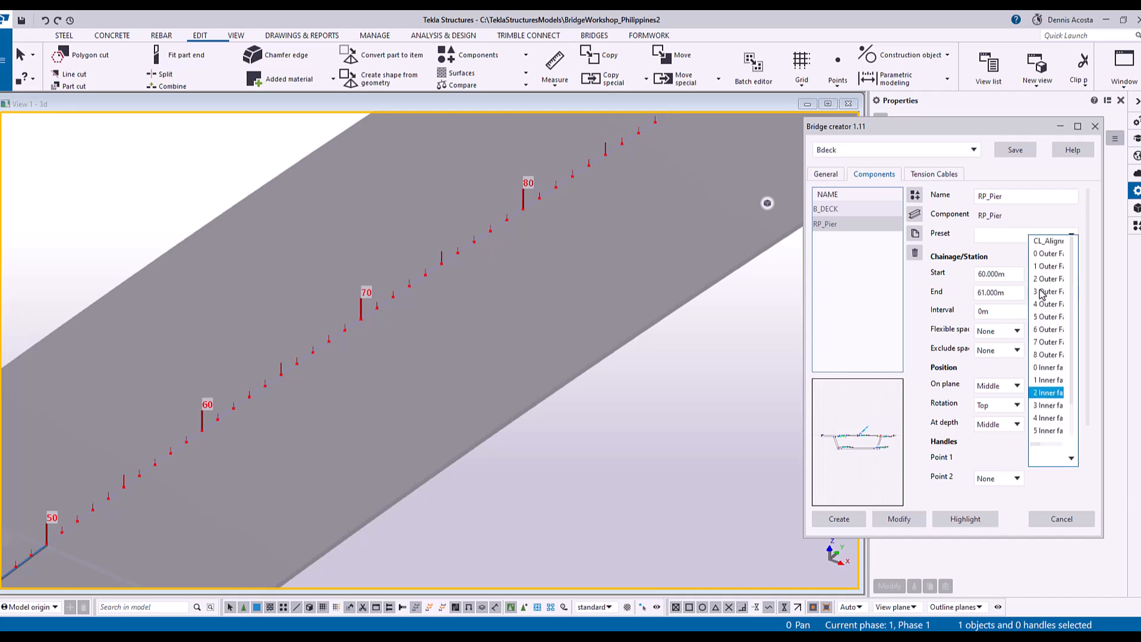
left_click(1052, 241)
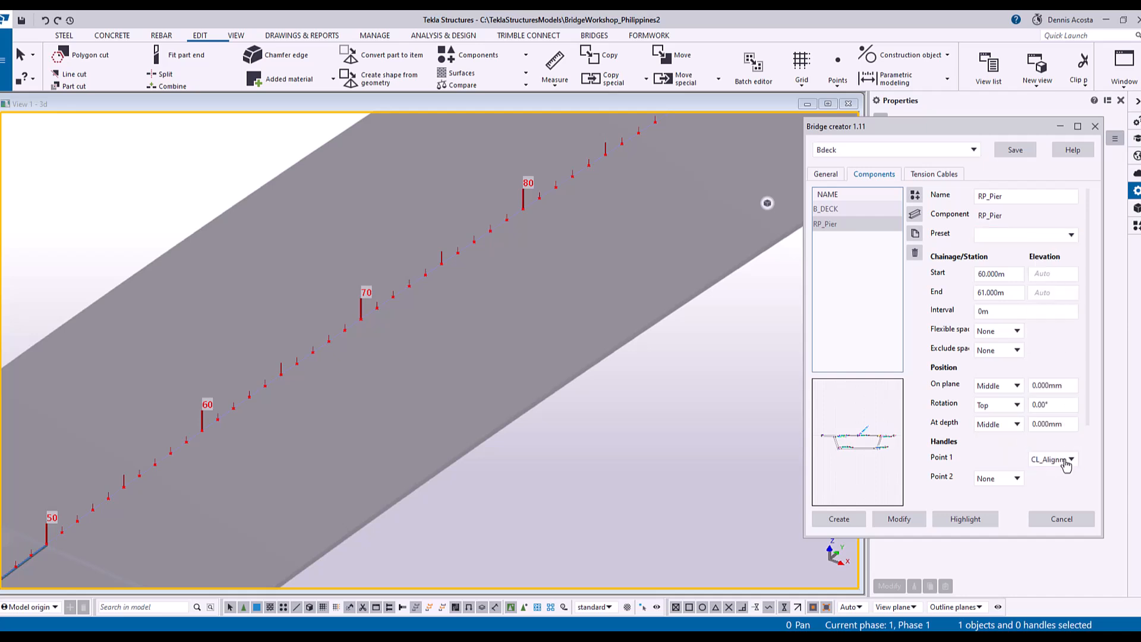
left_click(1011, 480)
Step: Highlight the Bdeck objects and apply the modification to generate the pier beneath the deck at chainage 60
left_click(952, 519)
scroll(604, 427, "down", 3)
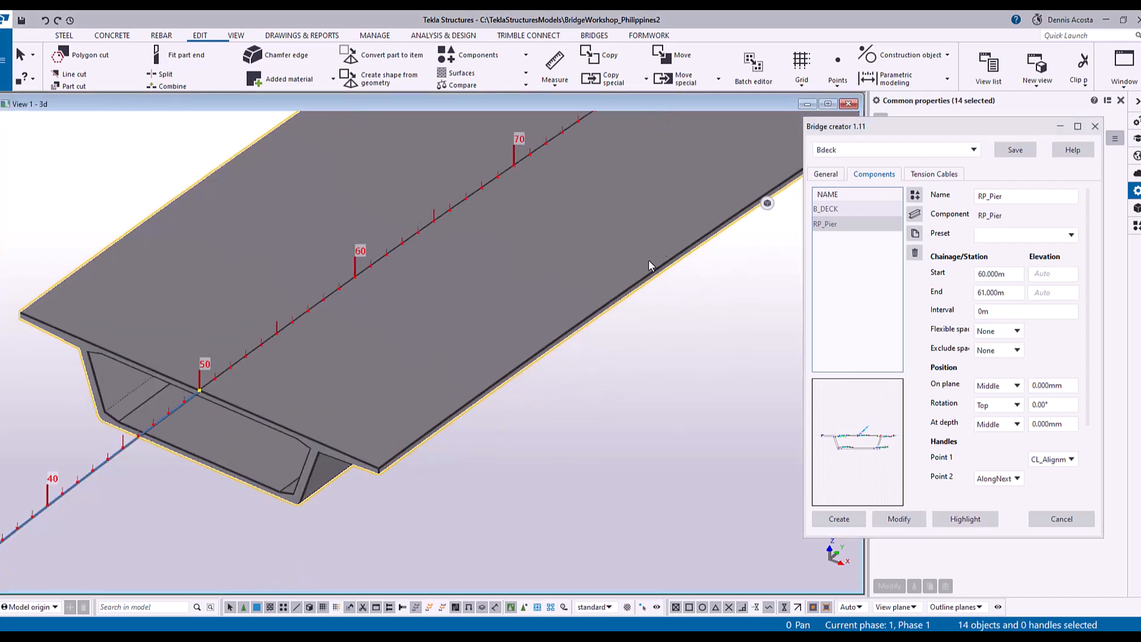
left_click(899, 520)
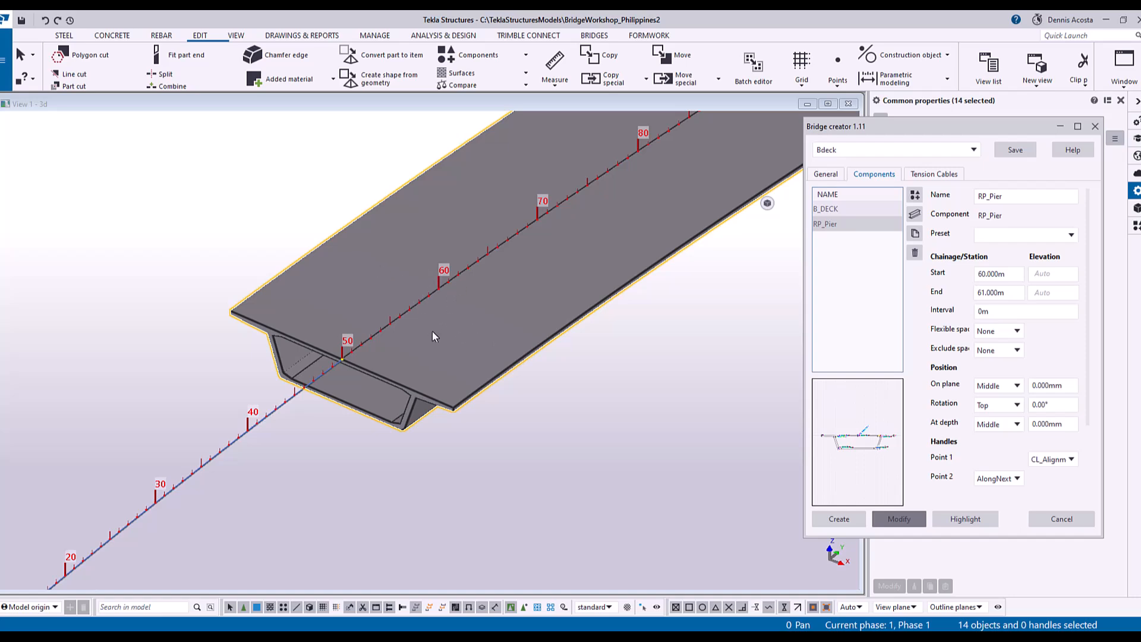
scroll(462, 367, "down", 2)
middle_click_drag(471, 388, 461, 337, "ctrl")
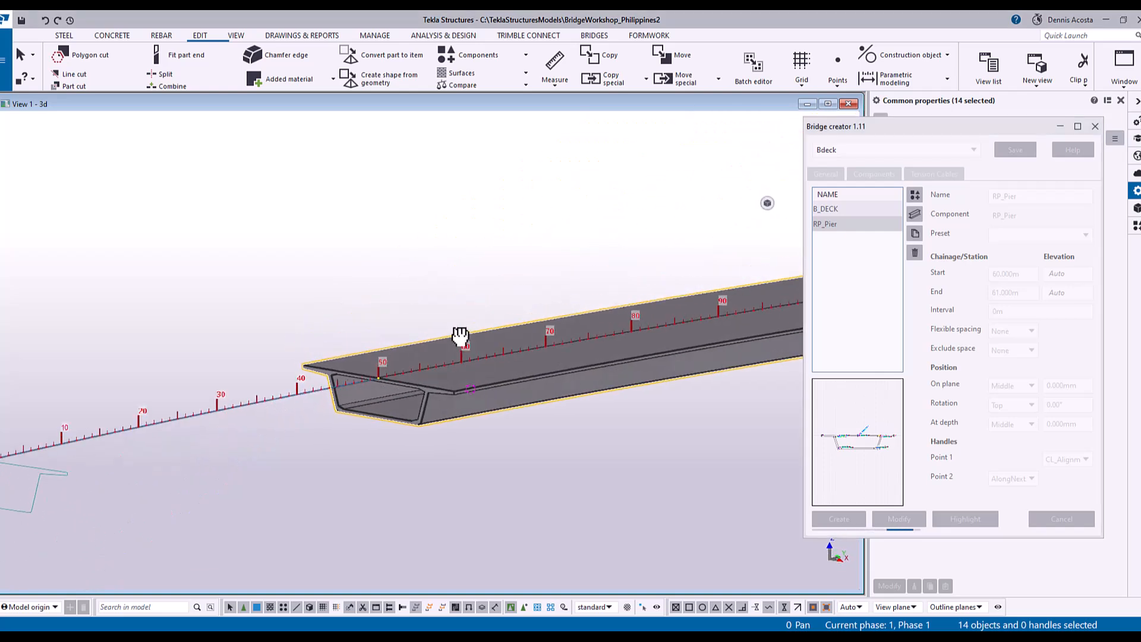
mouse_move(969, 128)
left_mouse_down()
mouse_move(782, 178)
mouse_move(822, 153)
mouse_move(966, 135)
left_mouse_up()
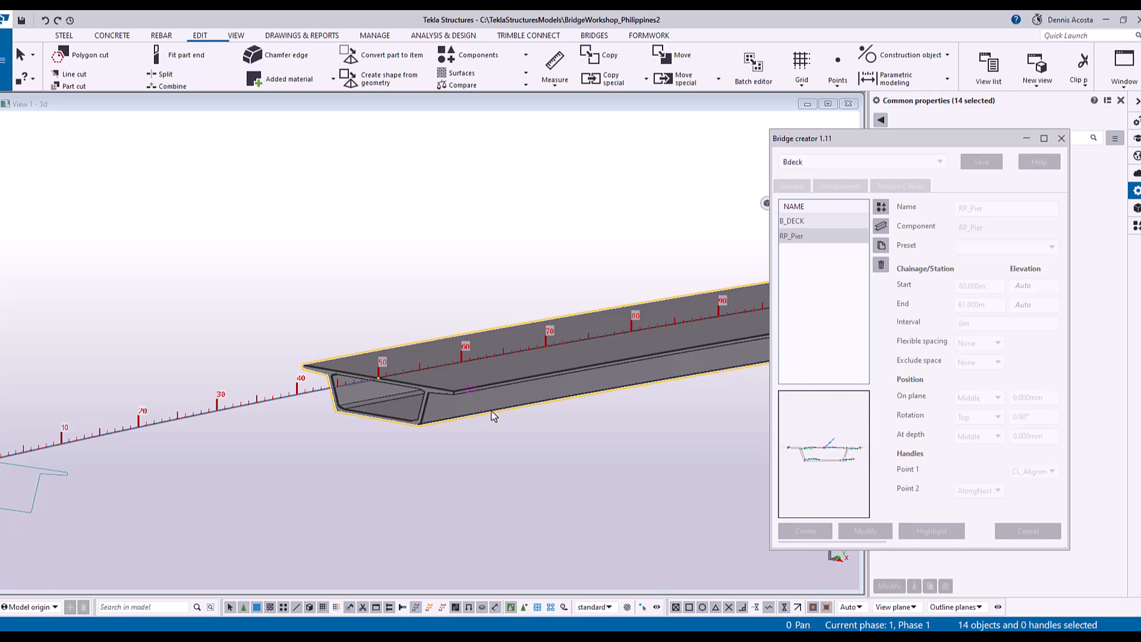
scroll(477, 421, "up", 5)
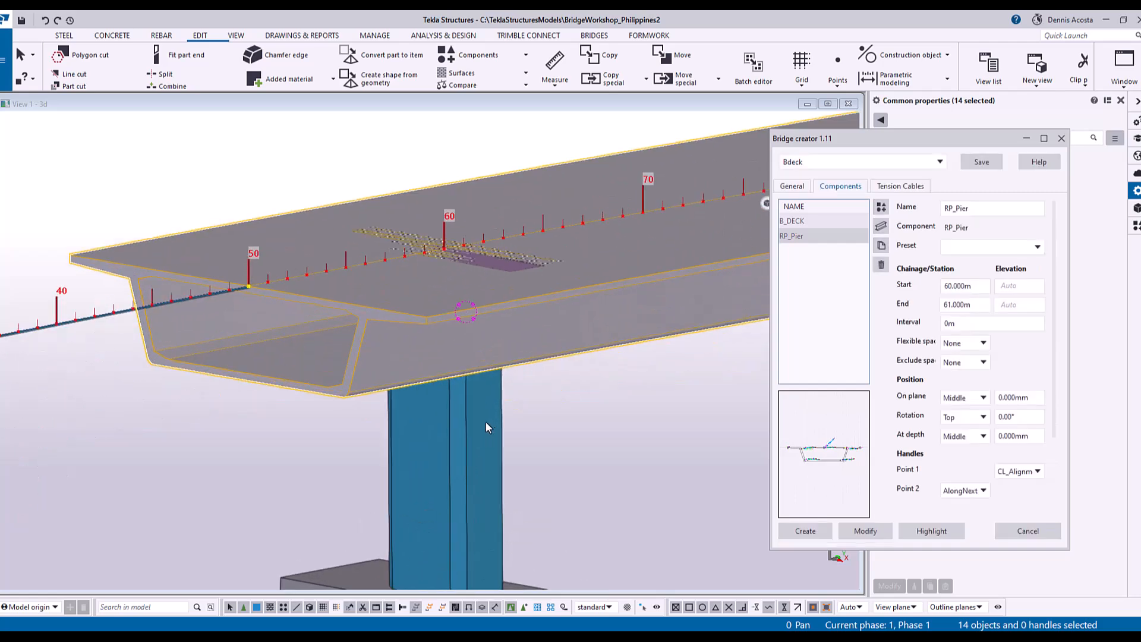
middle_click_drag(473, 428, 539, 405, "ctrl")
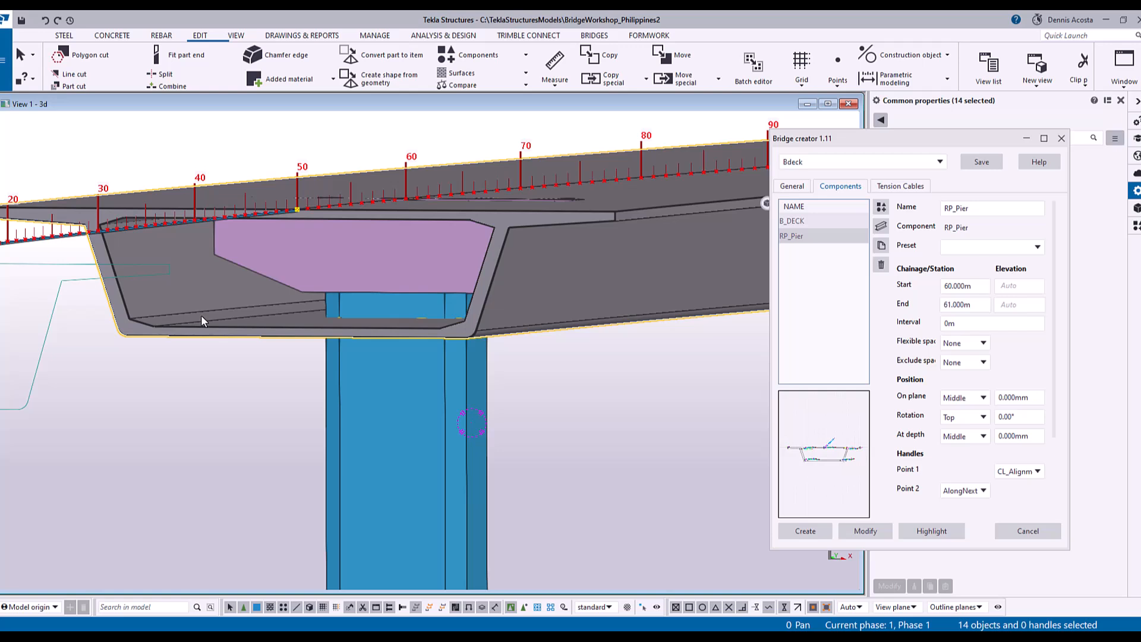
Step: Set the RP_Pier at-depth offset to -3700 mm and apply the modification to the highlighted bridge objects
double_click(1029, 440)
type("-")
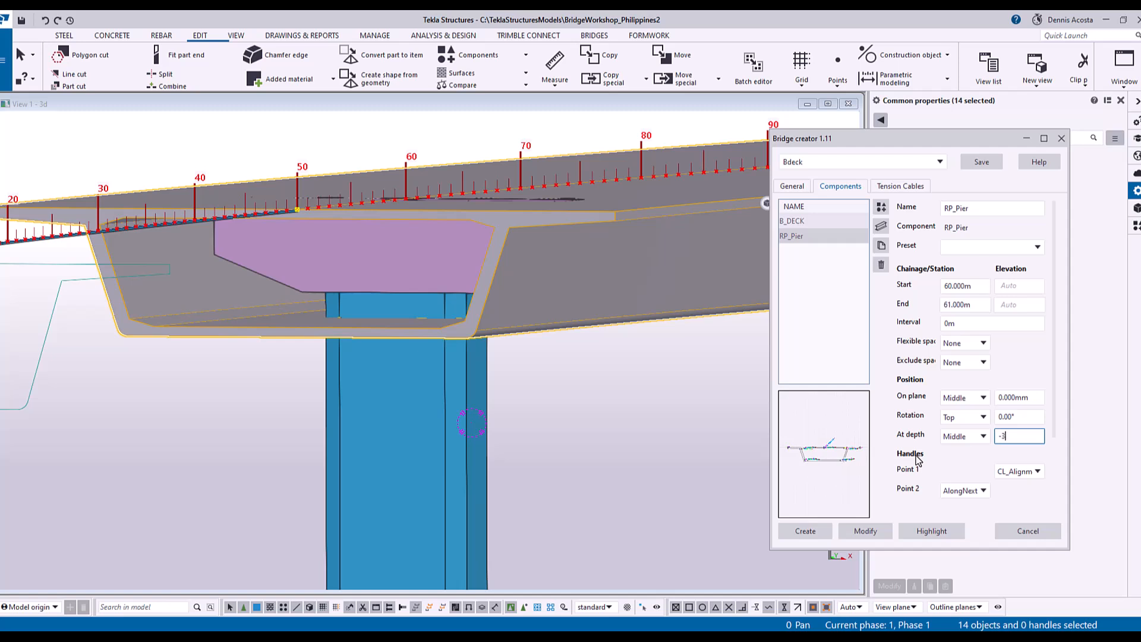
type("3700")
left_click(932, 531)
left_click(865, 531)
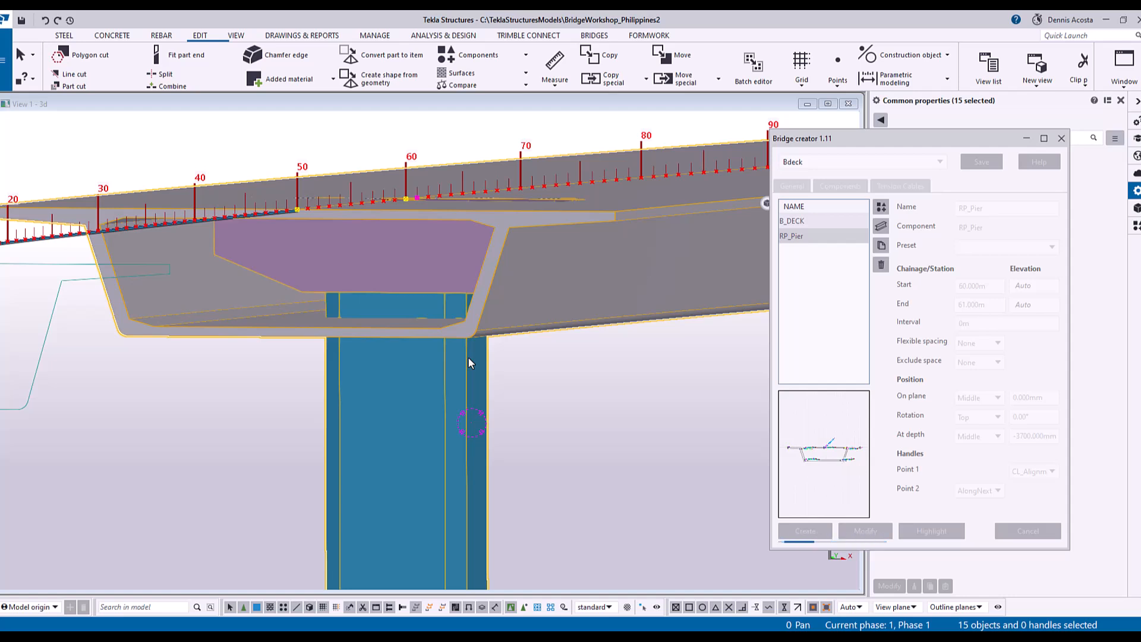
Step: Duplicate the RP_Pier component twice in the Bdeck component list
scroll(476, 354, "down", 2)
middle_click_drag(476, 355, 346, 387, "ctrl")
scroll(443, 375, "down", 3)
scroll(443, 376, "down", 3)
scroll(346, 386, "down", 2)
scroll(422, 288, "up", 5)
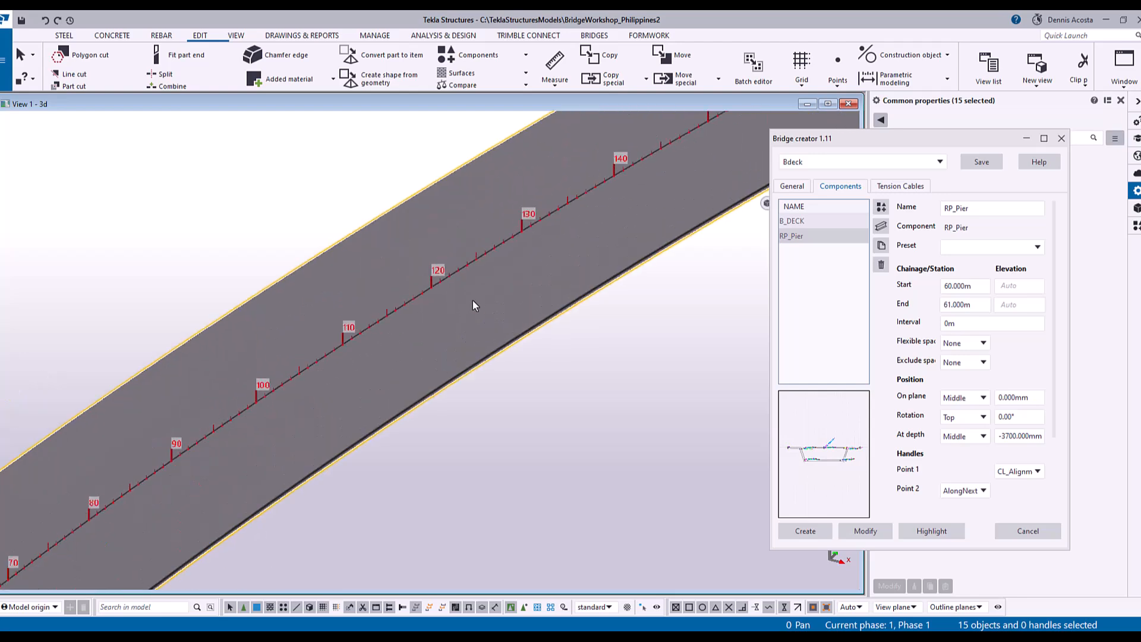
scroll(437, 298, "down", 4)
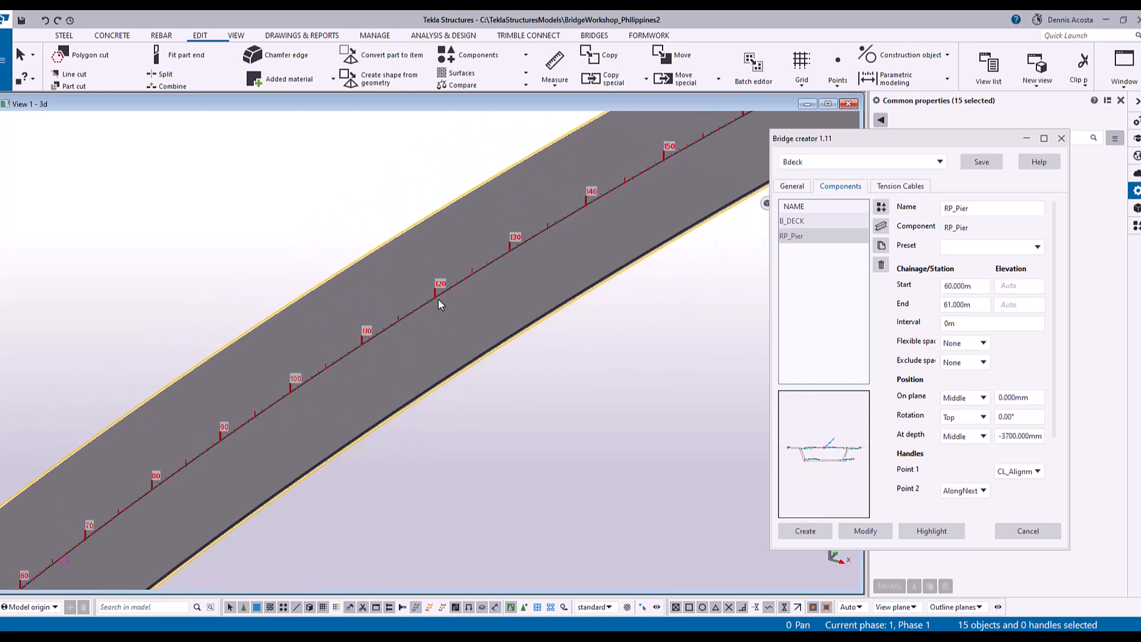
scroll(438, 299, "up", 3)
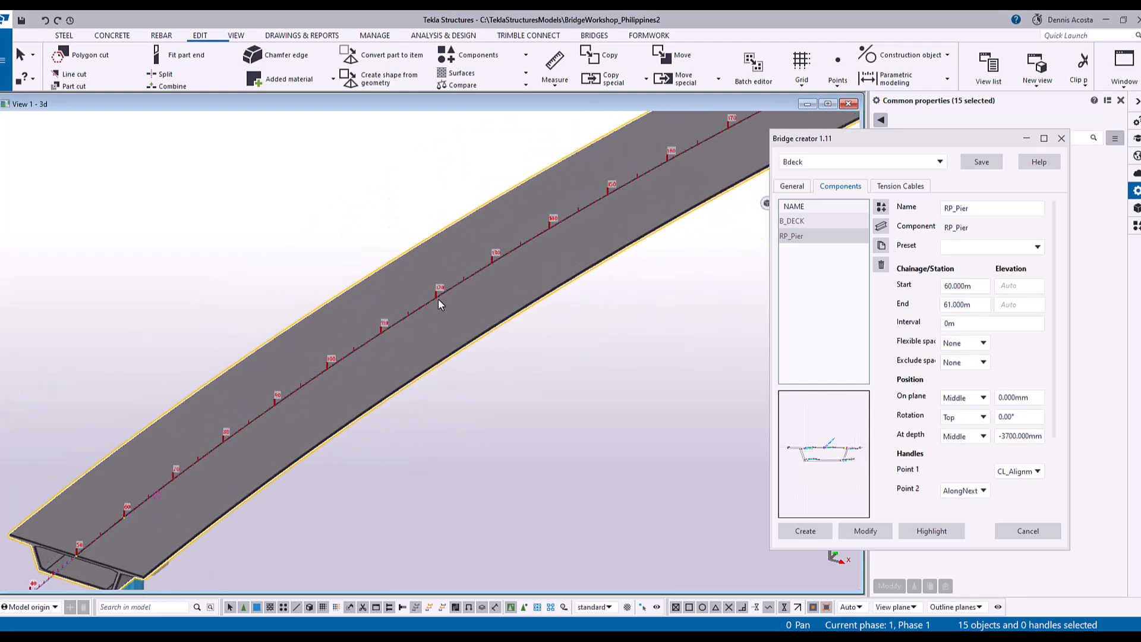
left_click(830, 238)
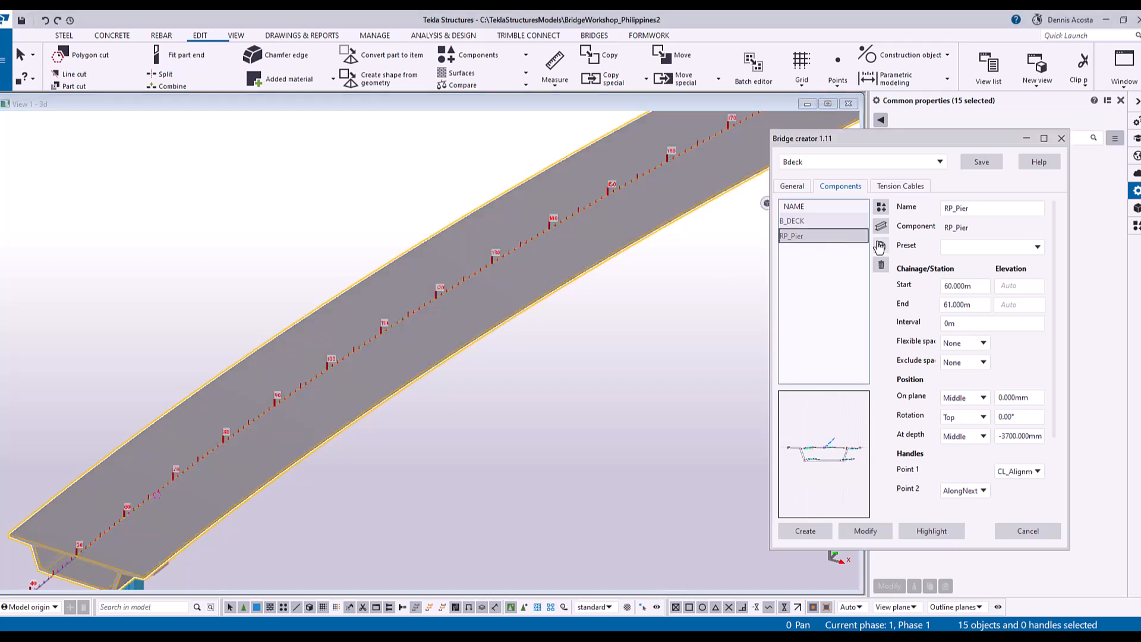
left_click(882, 246)
left_click(882, 245)
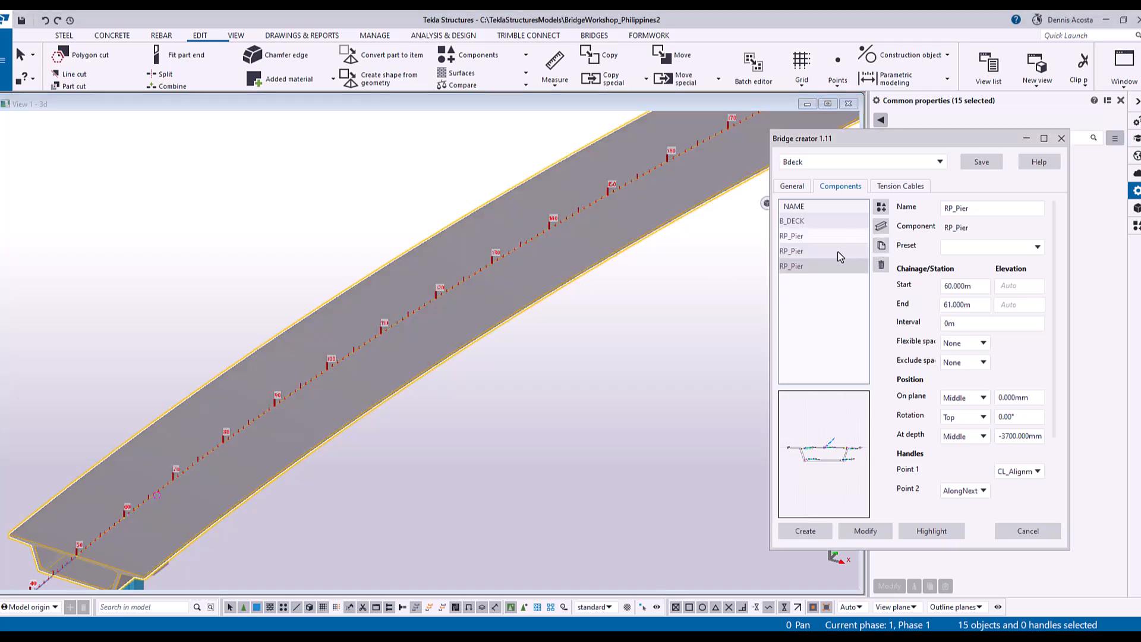
Step: Rename the three RP_Pier components in list order as RP_Pier1, RP_Pier2 and RP_Pier3
left_click(840, 239)
left_click(982, 209)
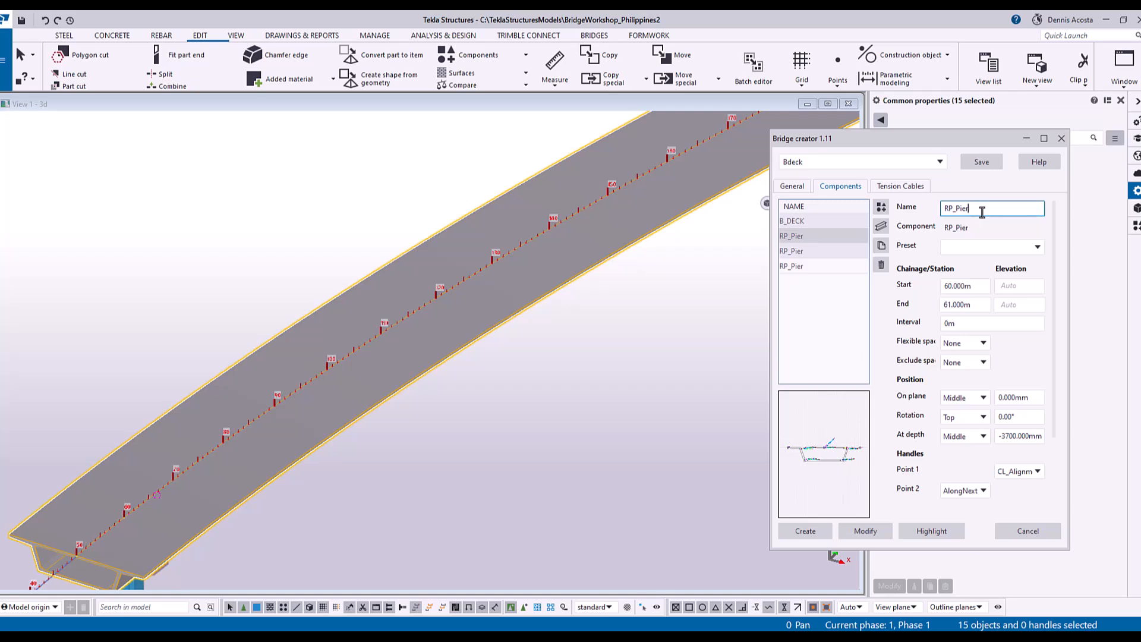
type("1")
left_click(823, 251)
left_click(1015, 208)
type("2")
left_click(818, 269)
left_click(972, 208)
type("2")
key("BackSpace")
type("3")
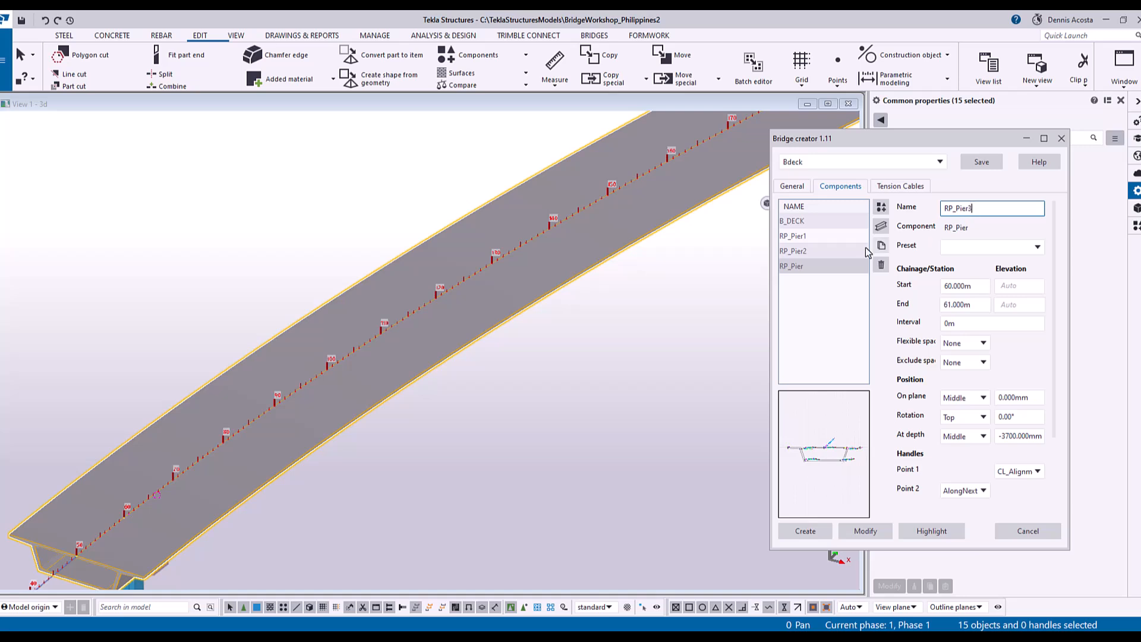
Step: Set RP_Pier2's start chainage to 120 m and its end chainage to 121 m
left_click(814, 251)
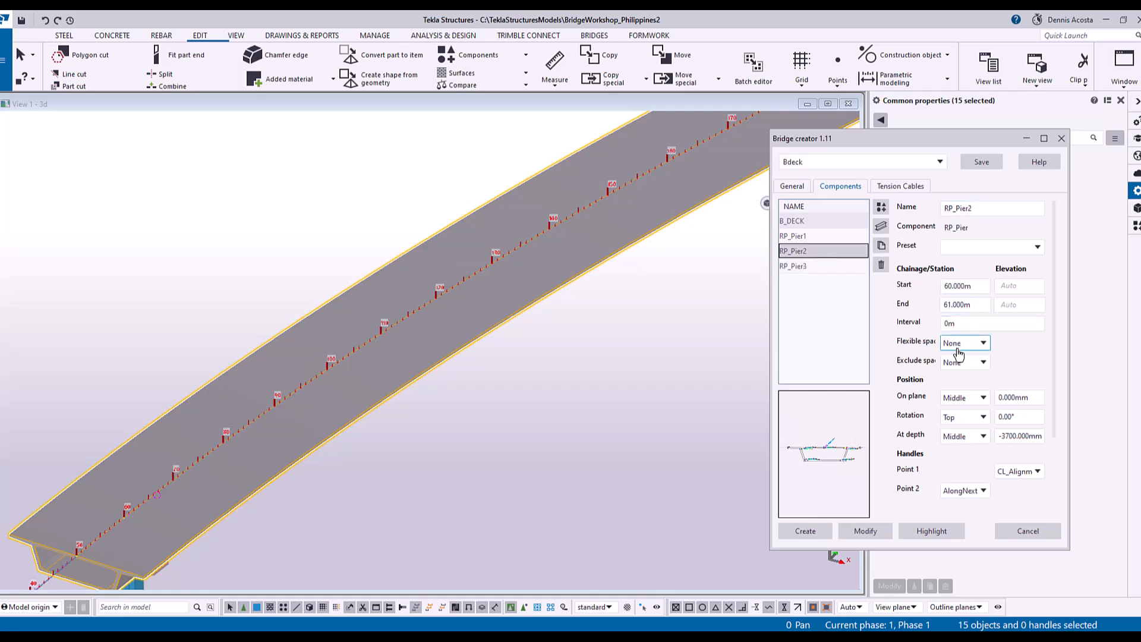
double_click(979, 285)
type("120")
key("Tab")
type("121")
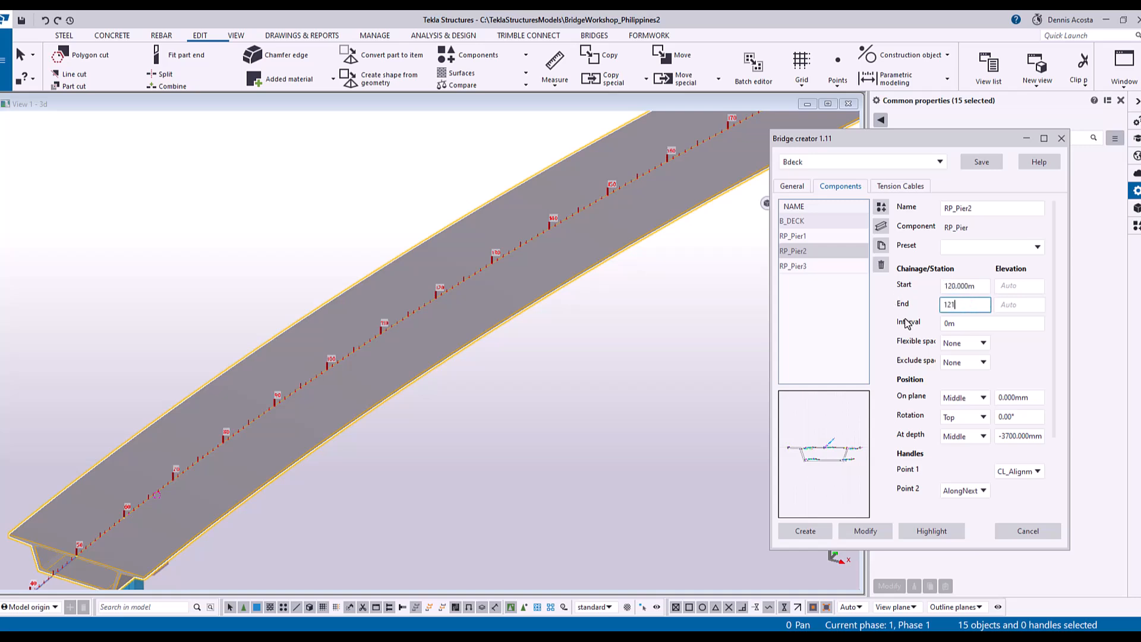
Step: Set RP_Pier3's start chainage to 180 m and end chainage to 181 m, and apply the modification to the bridge
left_click(805, 266)
middle_click_drag(580, 322, 419, 431)
scroll(230, 412, "up", 3)
middle_click_drag(558, 331, 256, 498)
scroll(626, 291, "down", 4)
middle_click_drag(386, 409, 629, 369, "ctrl")
scroll(598, 377, "up", 5)
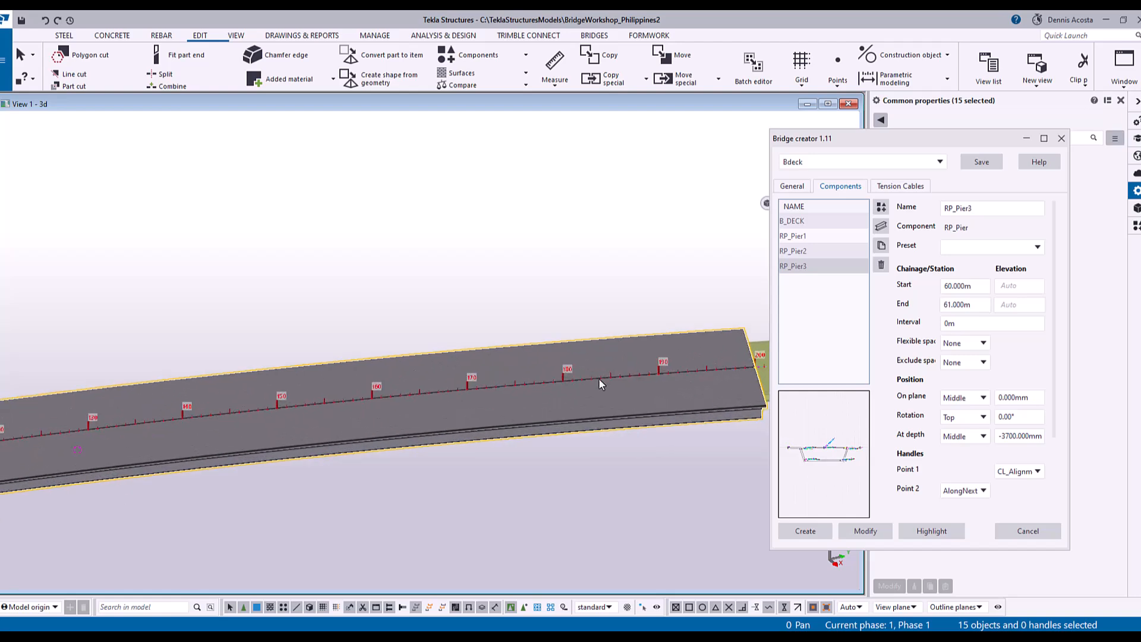
middle_click_drag(552, 389, 558, 302, "ctrl")
scroll(558, 302, "down", 1)
middle_click_drag(303, 365, 541, 292)
middle_click_drag(229, 369, 168, 392)
scroll(290, 347, "up", 1)
scroll(290, 347, "up", 1)
middle_click_drag(475, 300, 143, 383)
middle_click_drag(513, 260, 340, 334)
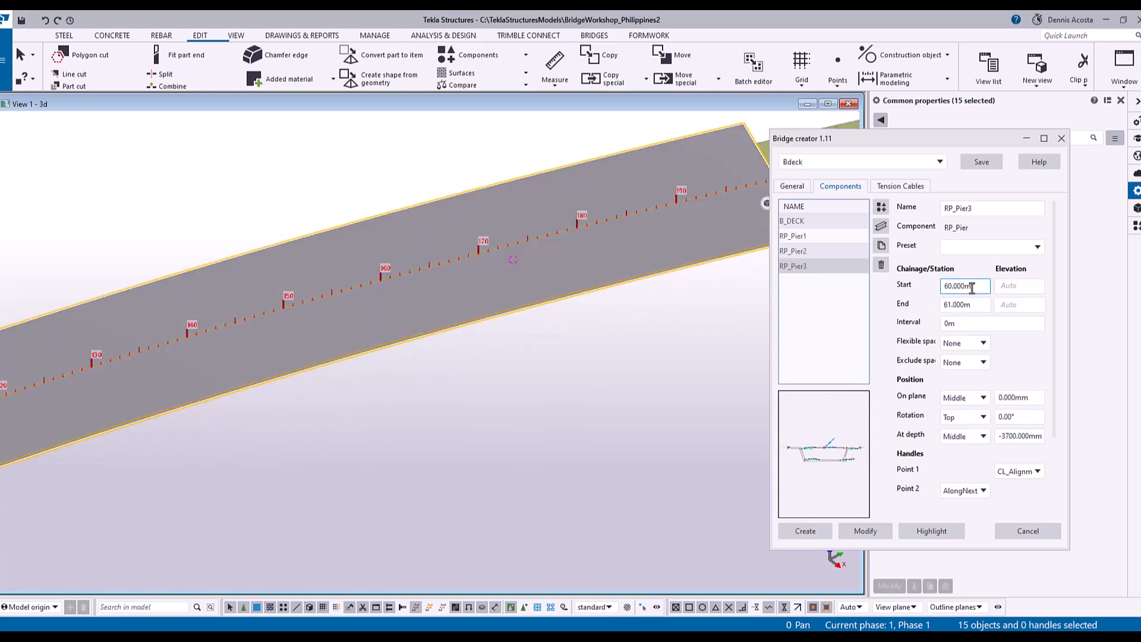
left_click(960, 286)
type("180")
key("Tab")
type("18")
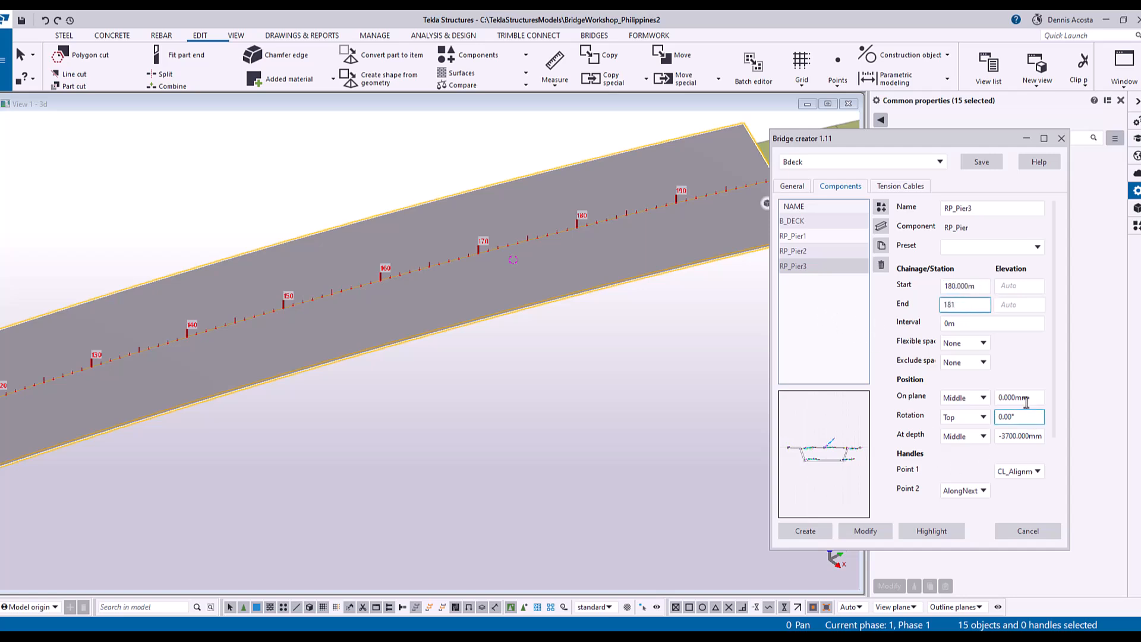
left_click(866, 532)
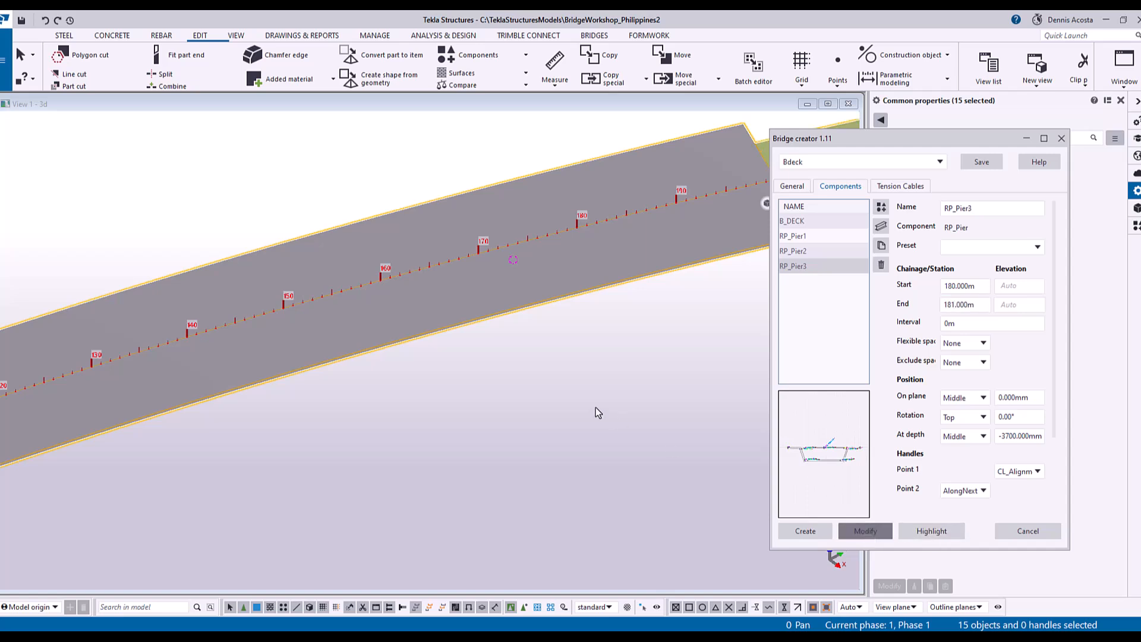
Step: Duplicate RP_Pier3 and rename the copy as RP_Pier4
scroll(597, 411, "down", 2)
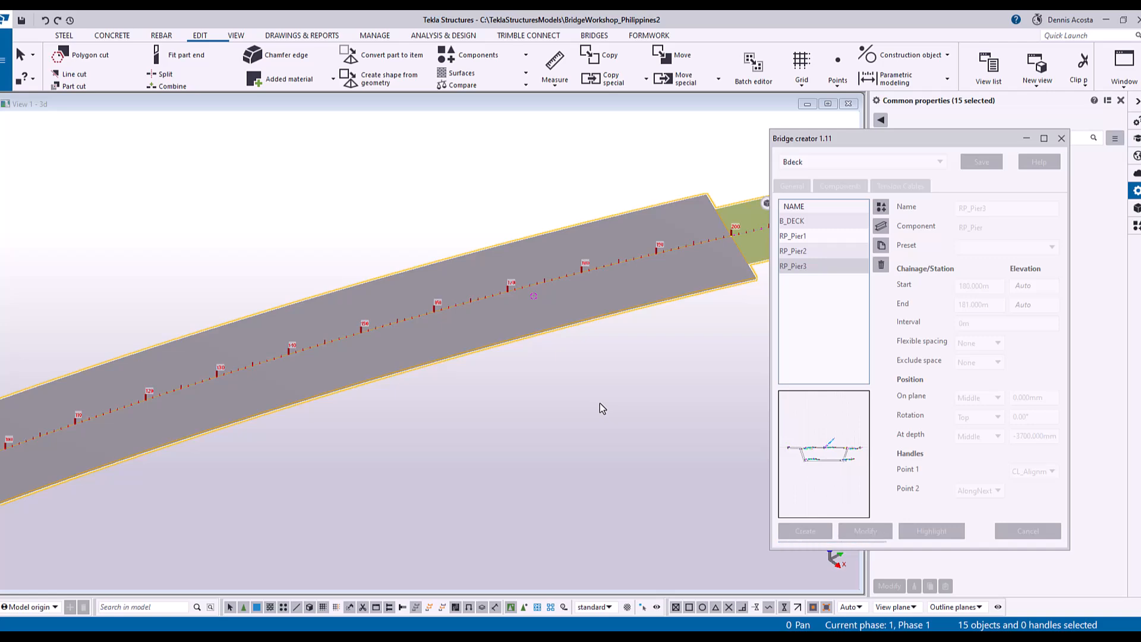
scroll(551, 406, "down", 4)
middle_click_drag(543, 362, 339, 242, "ctrl")
scroll(434, 309, "up", 5)
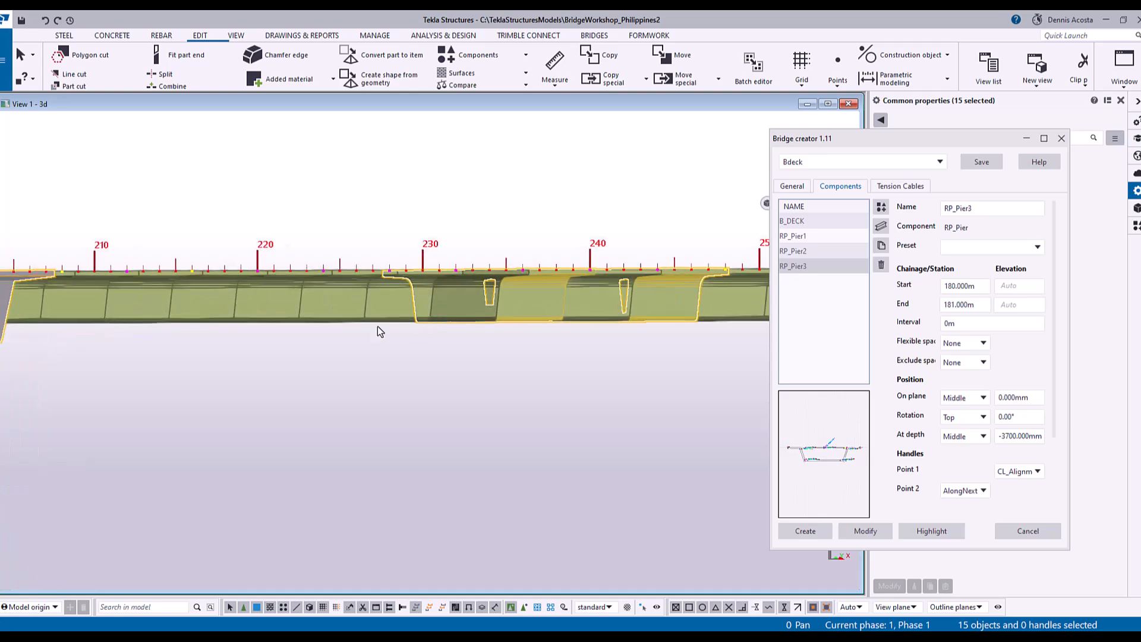
scroll(629, 267, "down", 2)
middle_click_drag(584, 269, 519, 438, "ctrl")
scroll(487, 267, "up", 5)
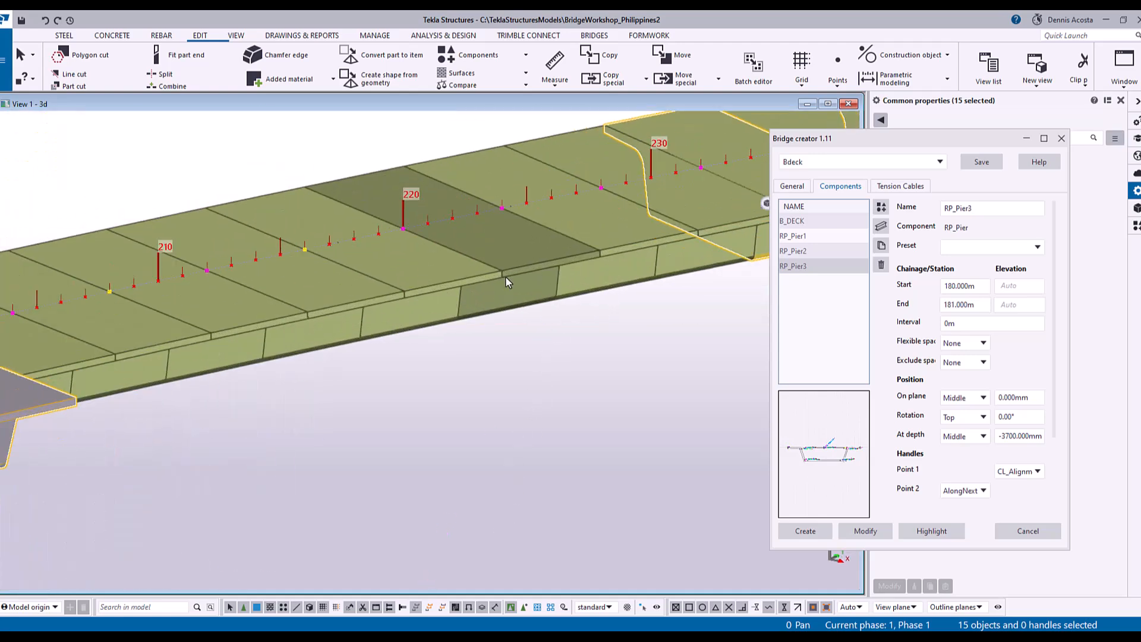
left_click(882, 247)
left_click(810, 282)
left_click_drag(968, 209, 989, 222)
type("4")
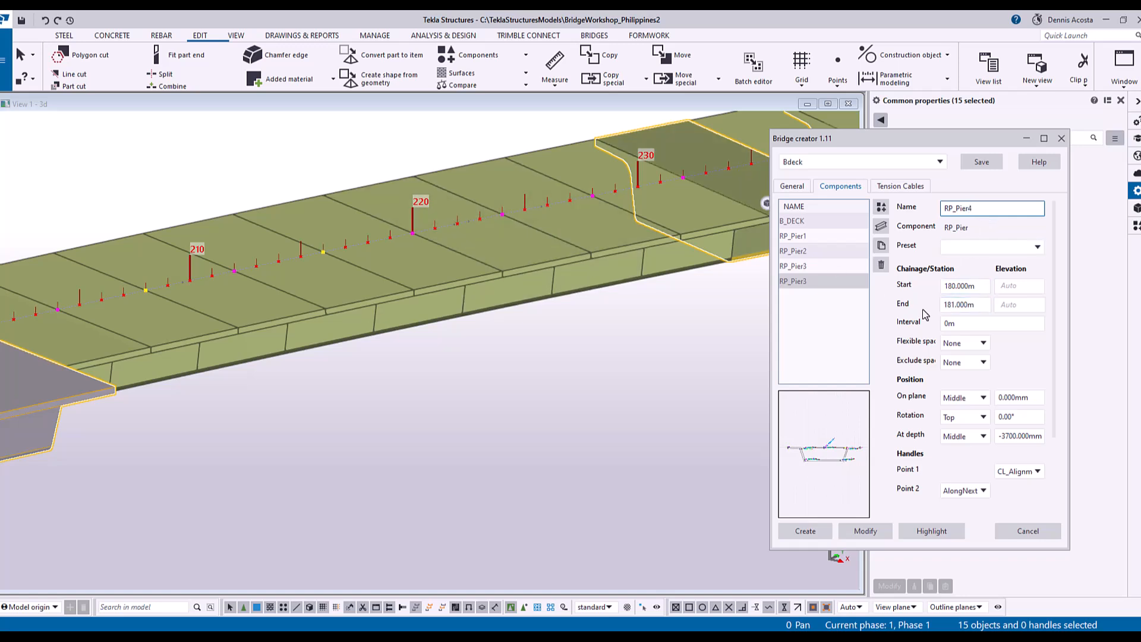
Step: Set RP_Pier4's start chainage to 220 m and its end chainage to 221 m
left_click_drag(978, 289, 875, 293)
type("221")
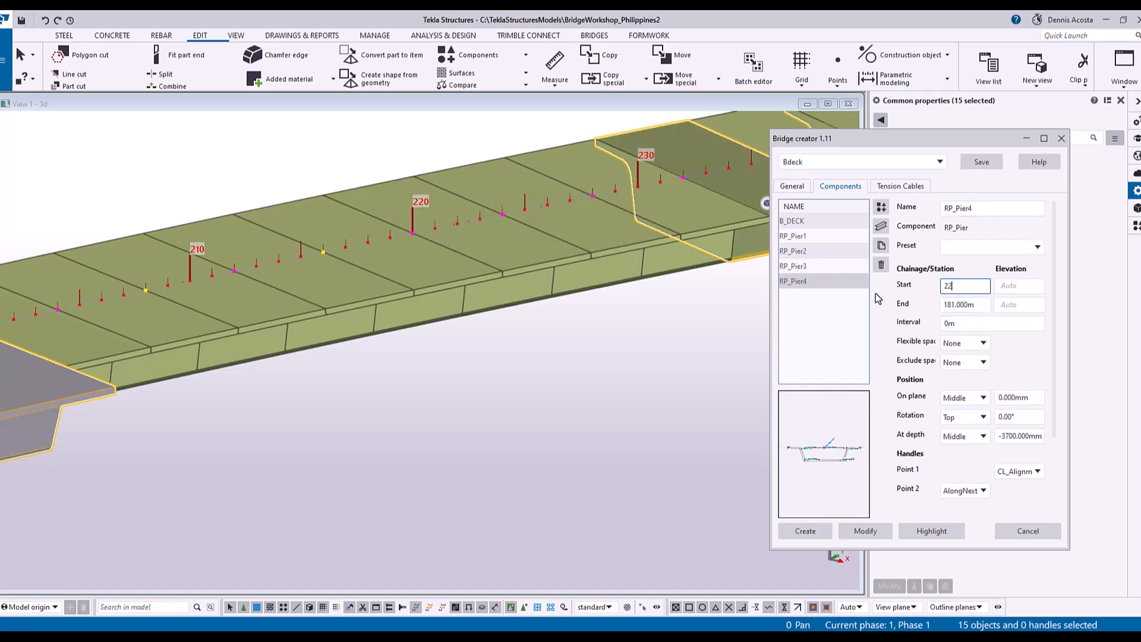
left_click_drag(970, 290, 845, 301)
type("220")
left_click_drag(978, 304, 847, 310)
type("221")
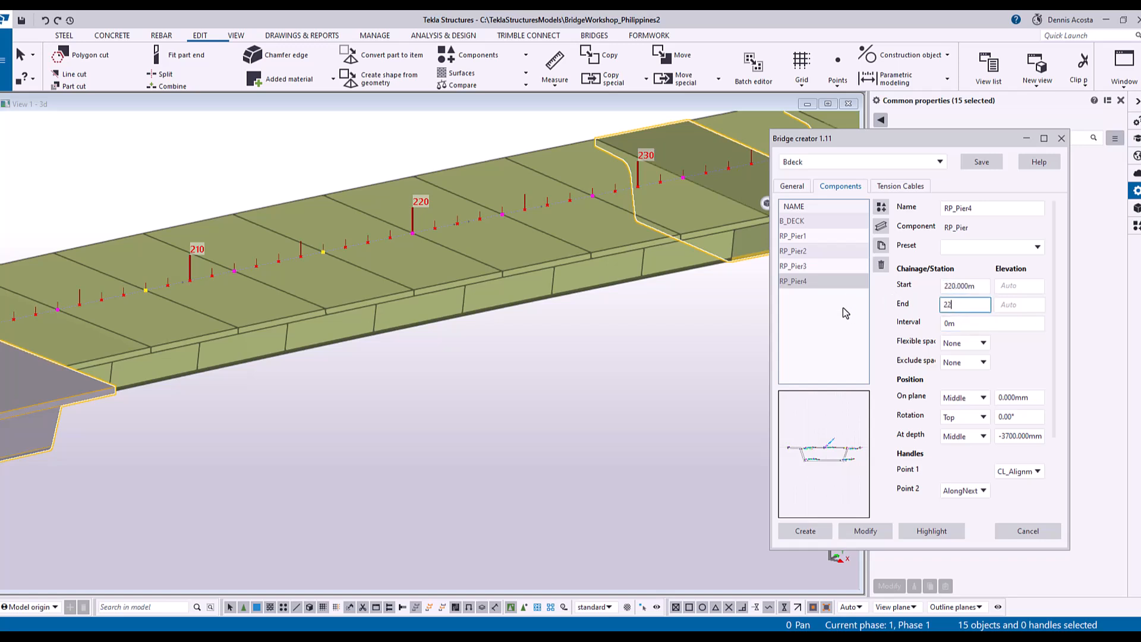
Step: Measure the depth from the alignment point to the box girder's bottom edge at the segmental deck's open end past chainage 250
double_click(1001, 436)
scroll(392, 324, "down", 2)
middle_click_drag(393, 324, 129, 365)
middle_click_drag(670, 237, 566, 243, "ctrl")
middle_click_drag(135, 240, 497, 368)
scroll(487, 367, "up", 2)
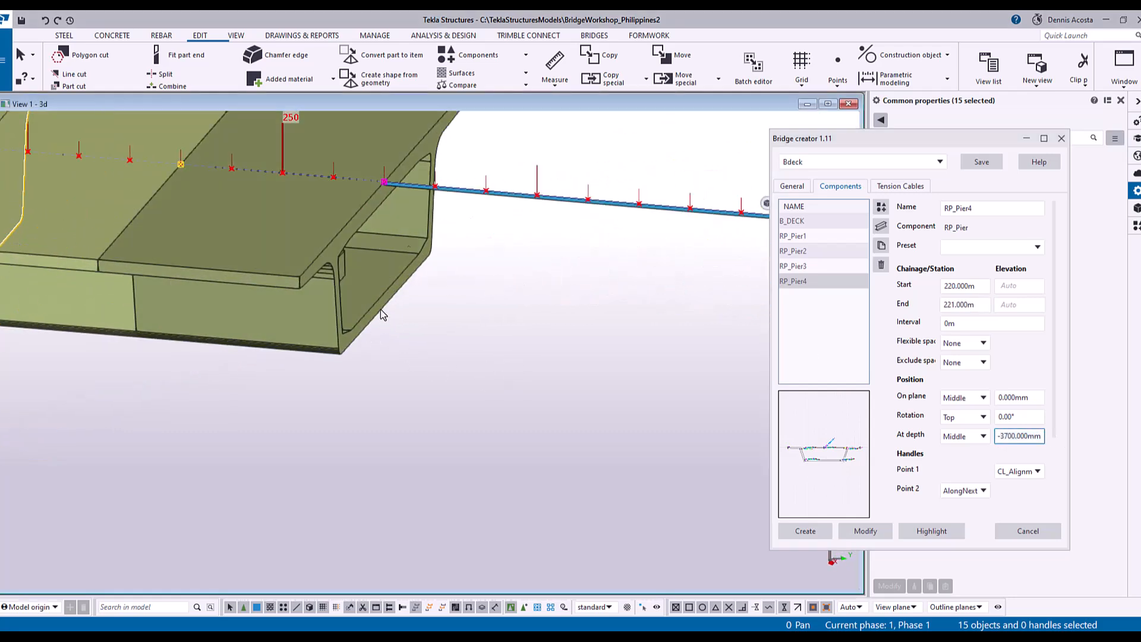
left_click(554, 59)
scroll(361, 182, "up", 3)
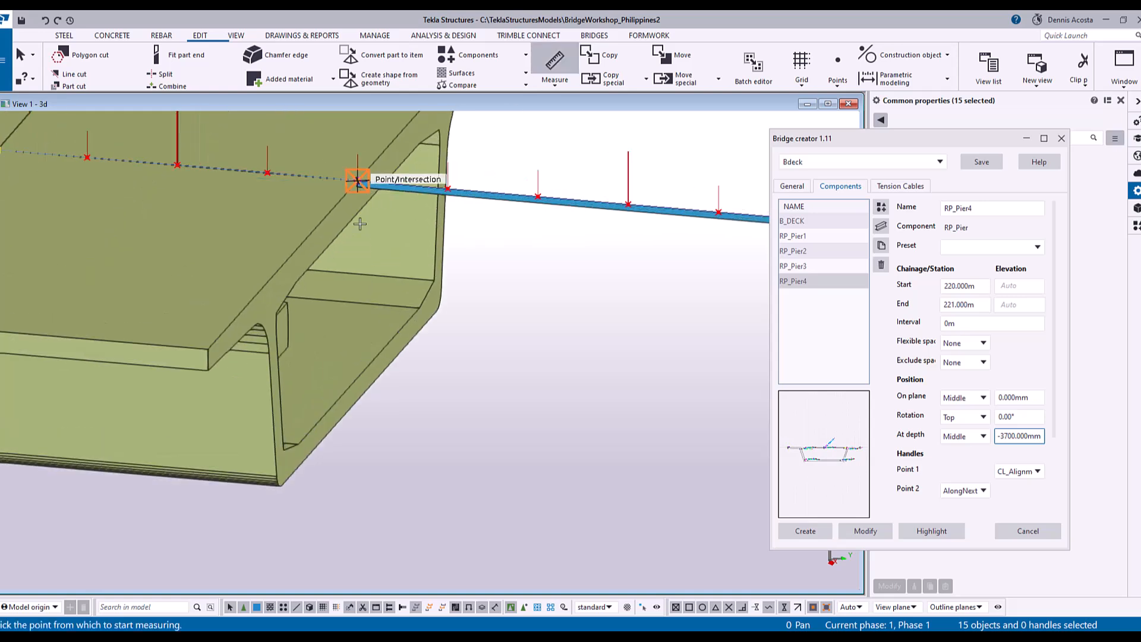
left_click(358, 181)
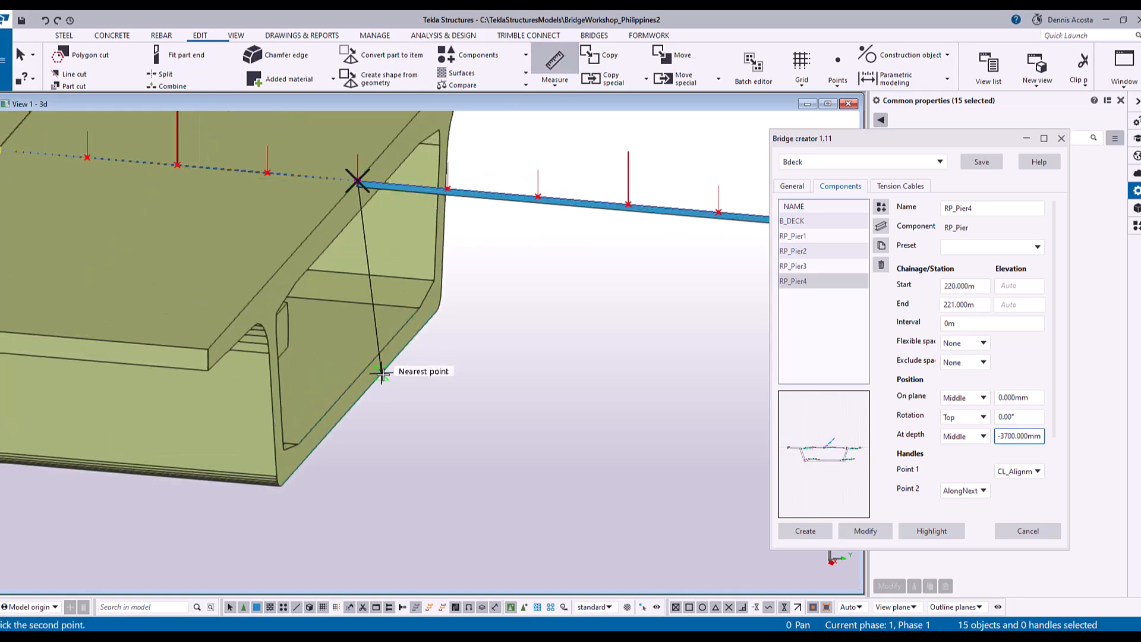
left_click(359, 397)
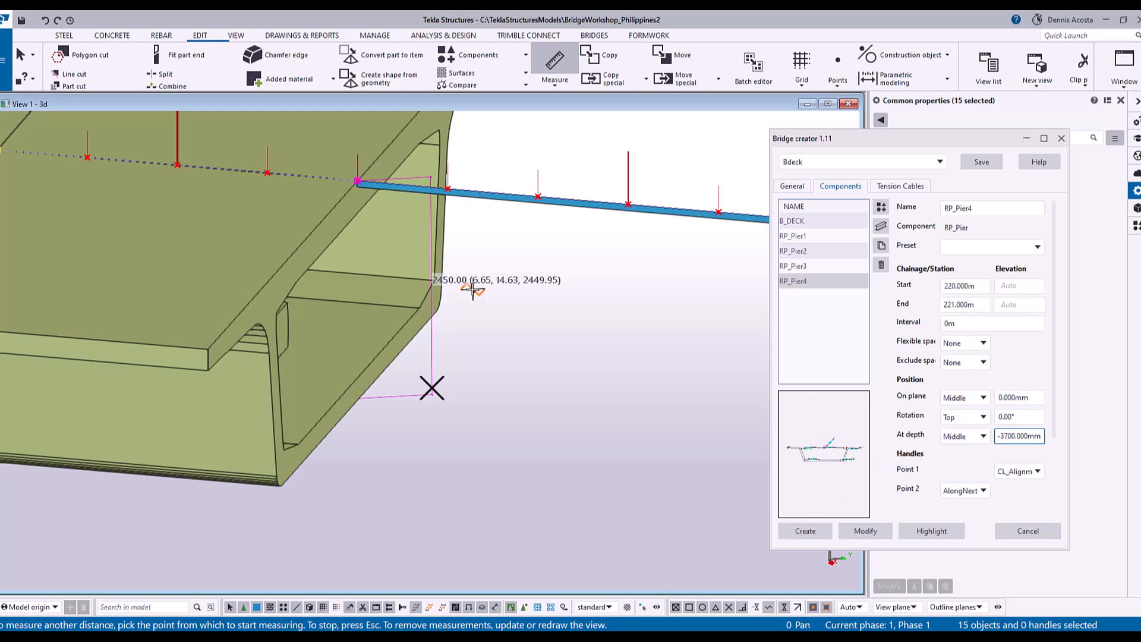
right_click(512, 257)
left_click(535, 265)
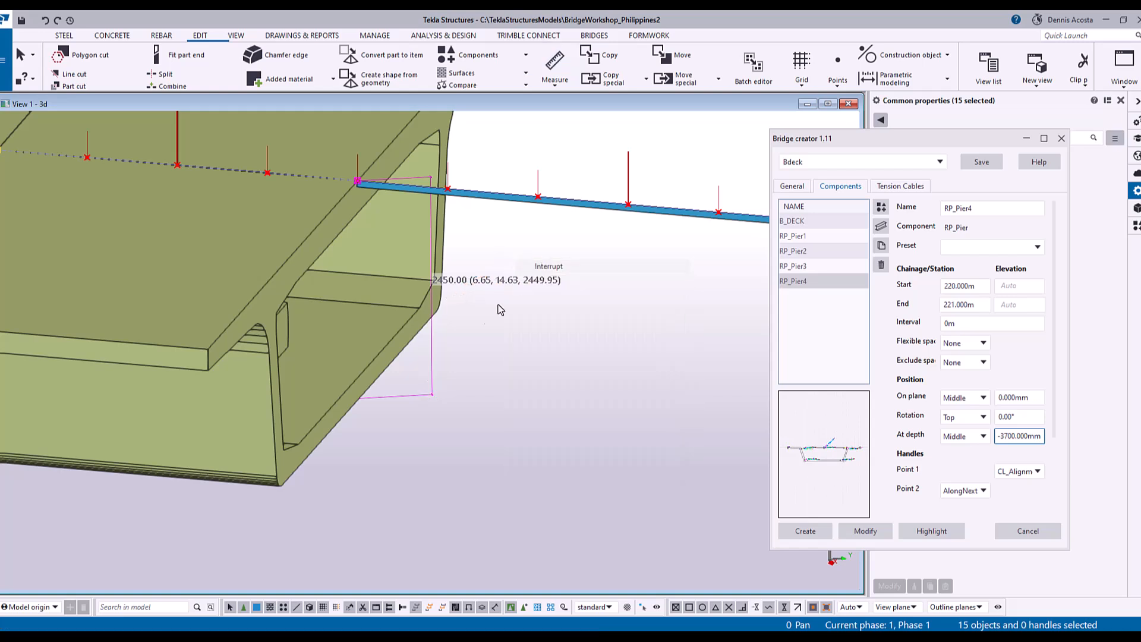
Step: Examine the deck joint at chainage 200 and the pier's position beneath the alignment at chainage 120
scroll(473, 328, "down", 4)
scroll(473, 328, "down", 3)
middle_click_drag(92, 355, 544, 324)
middle_click_drag(83, 324, 472, 312)
scroll(488, 233, "up", 5)
middle_click_drag(531, 274, 556, 234, "ctrl")
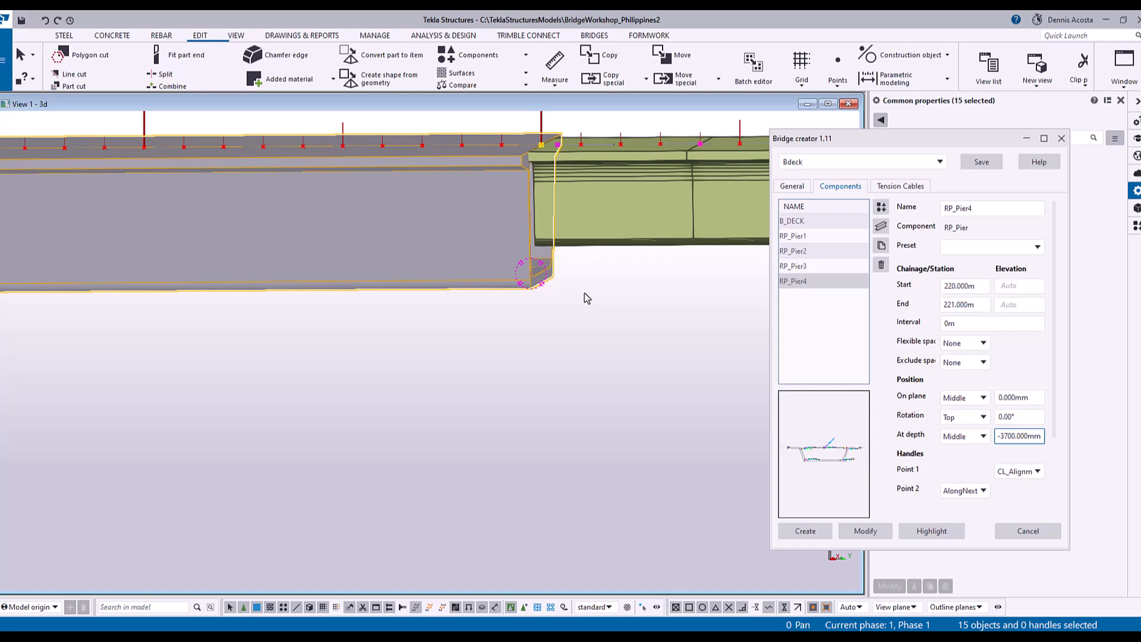
scroll(585, 293, "down", 2)
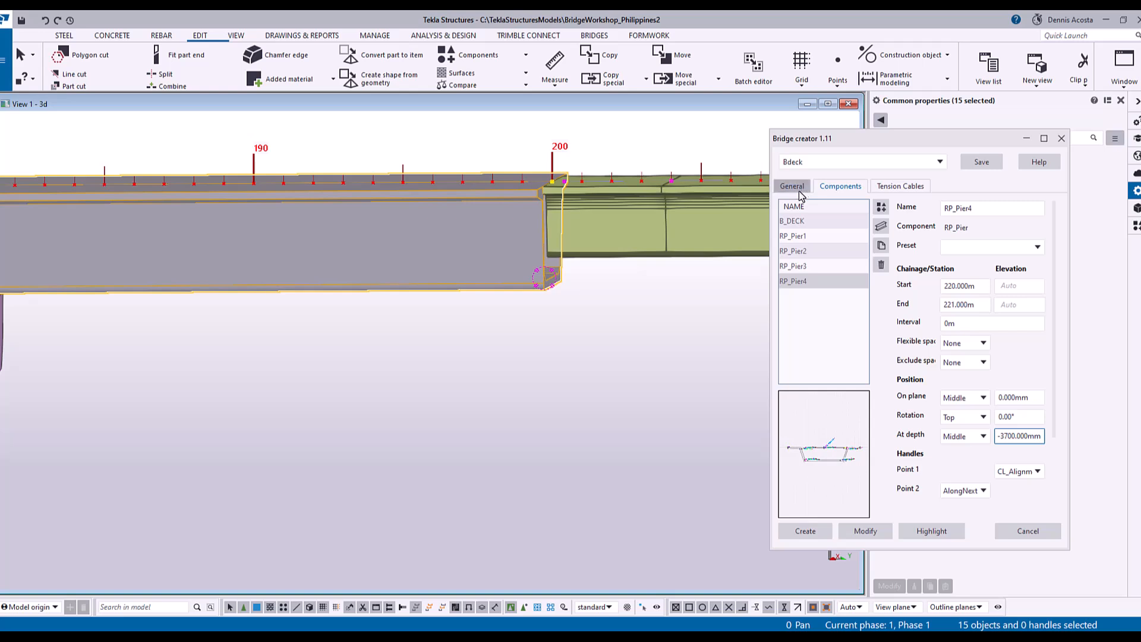
scroll(567, 257, "down", 5)
scroll(647, 346, "down", 3)
middle_click_drag(646, 346, 560, 378, "ctrl")
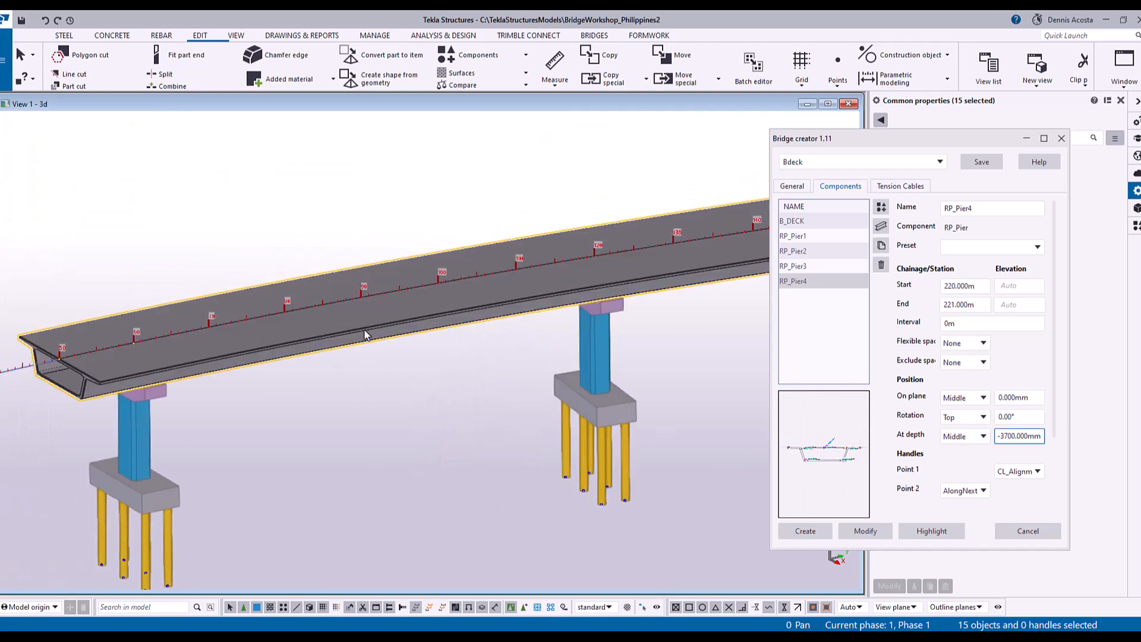
middle_click_drag(595, 287, 588, 284)
scroll(588, 284, "up", 6)
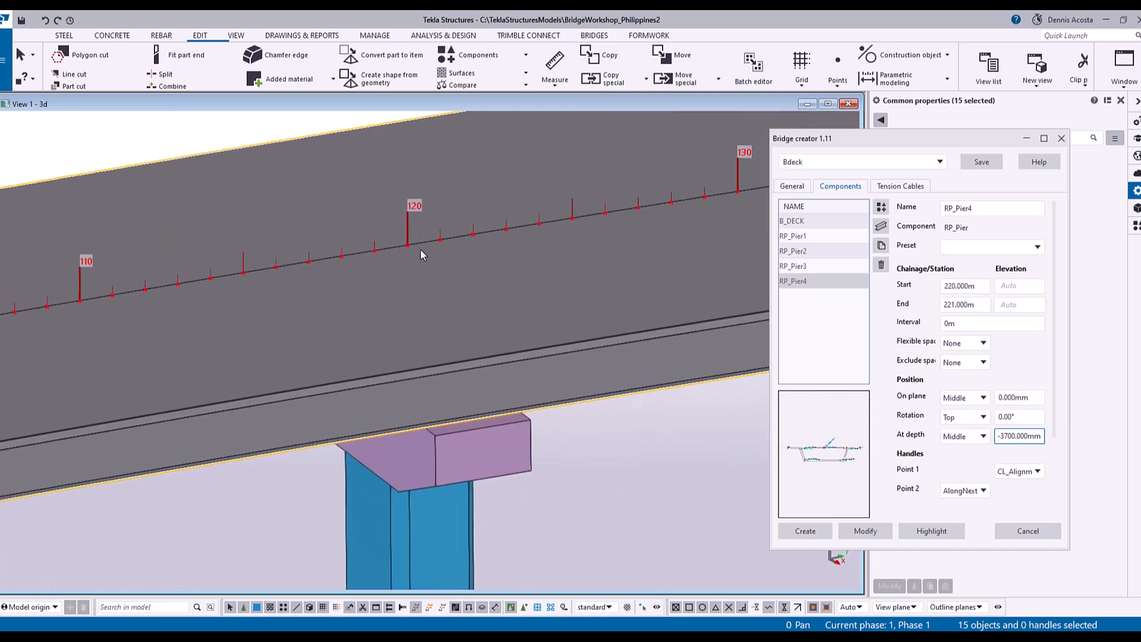
scroll(433, 262, "up", 3)
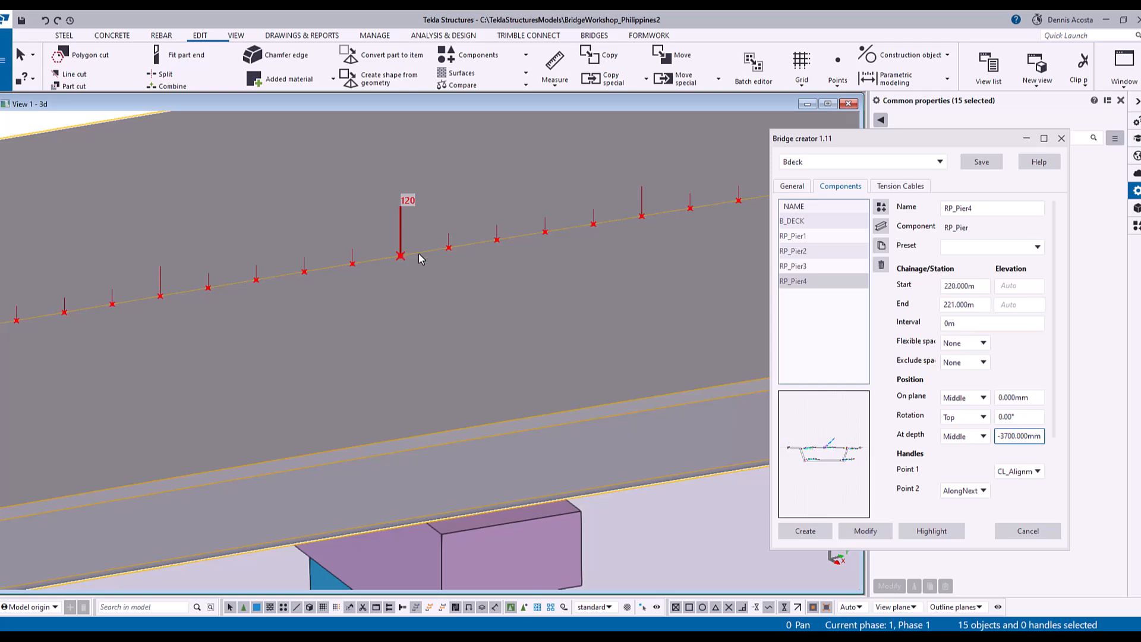
scroll(517, 294, "down", 5)
Step: Set RP_Pier4's start chainage to 210 m and its end chainage to 211 m
left_click(979, 288)
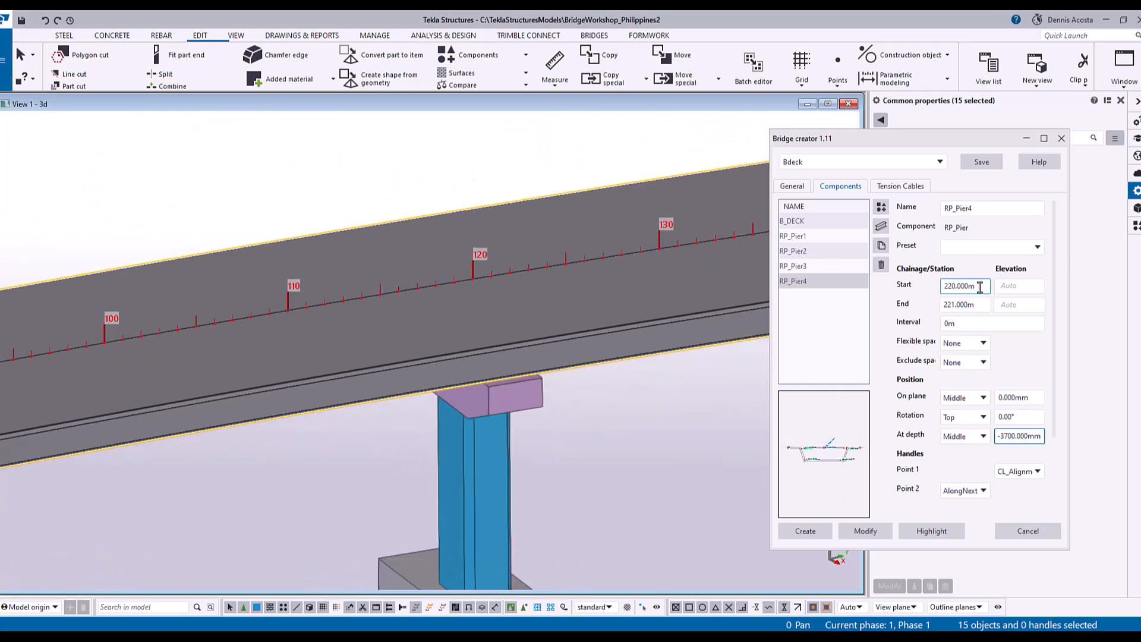
double_click(978, 287)
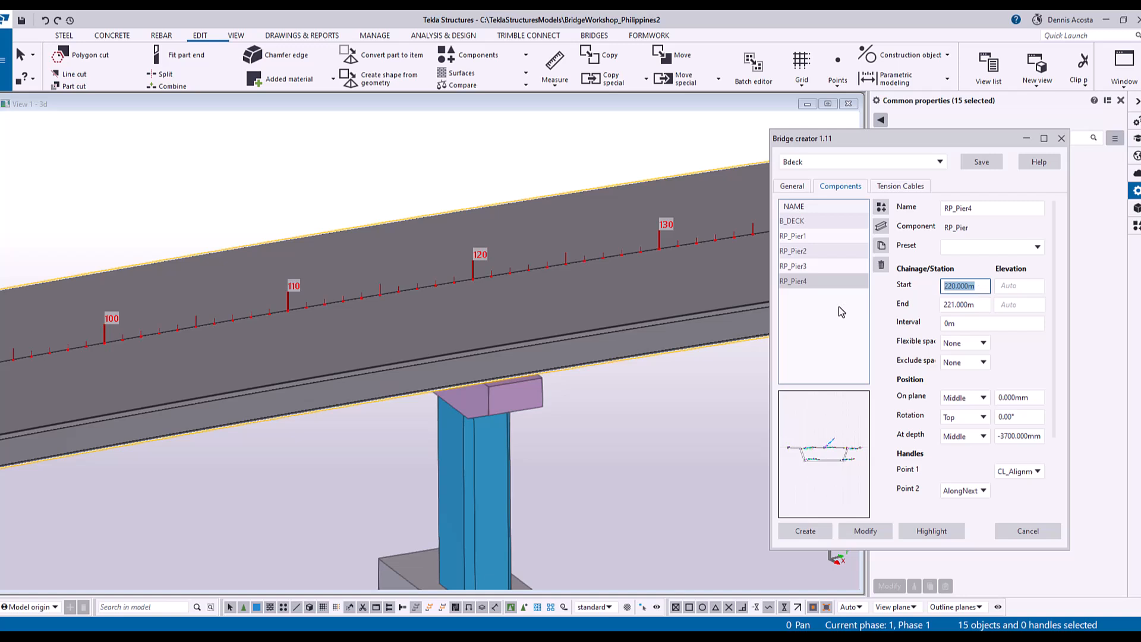
scroll(564, 303, "down", 2)
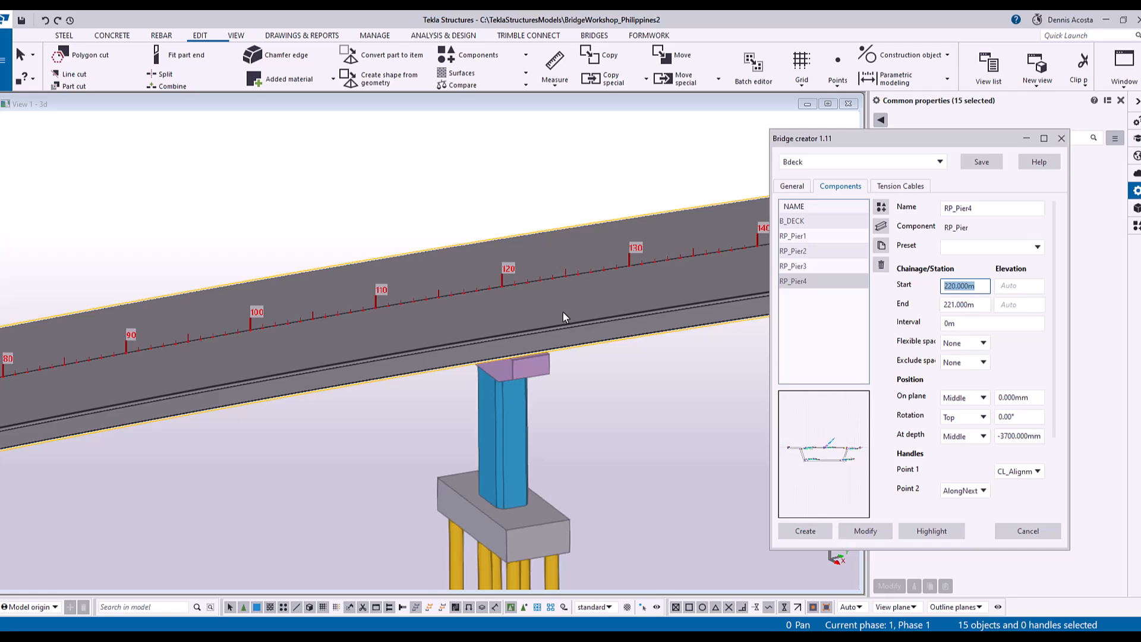
scroll(483, 311, "down", 5)
middle_click_drag(547, 338, 346, 288)
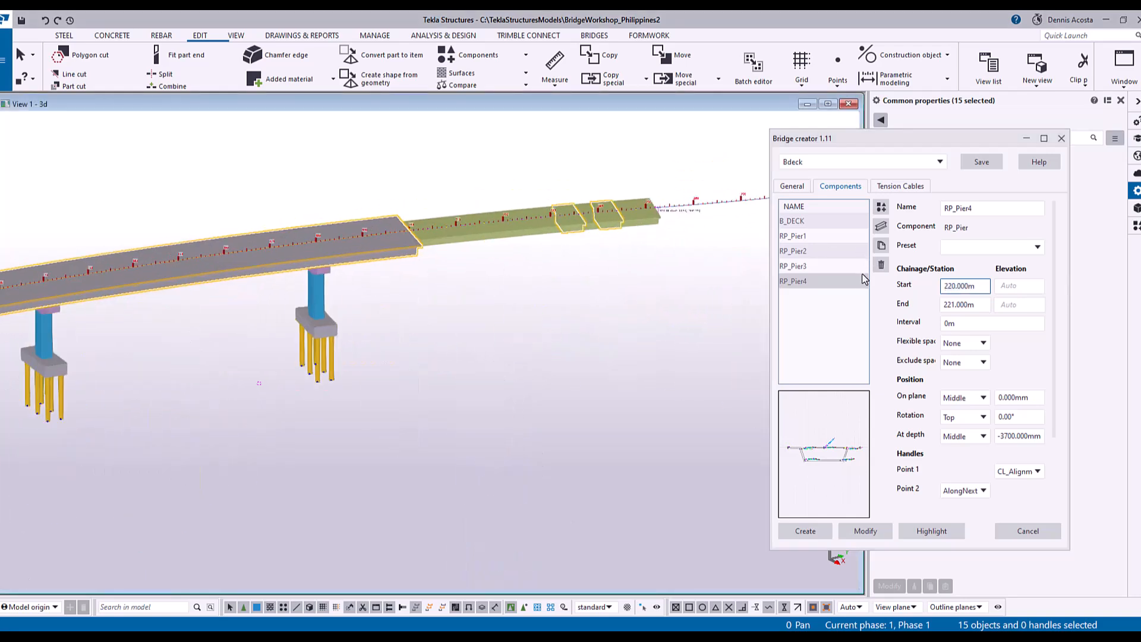
scroll(556, 217, "up", 10)
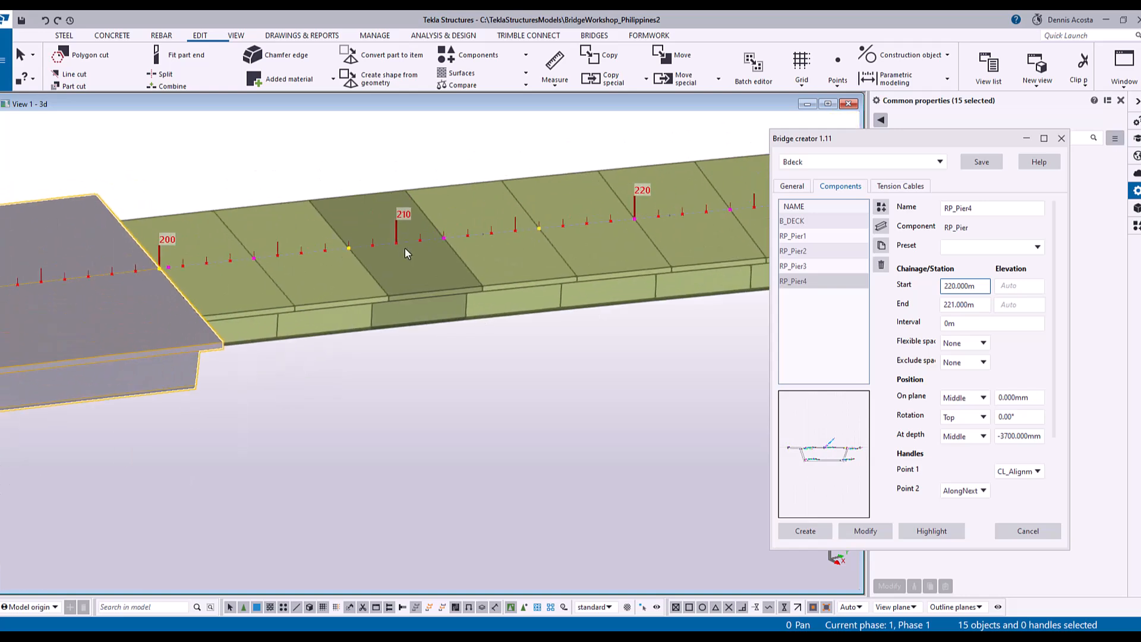
scroll(559, 275, "down", 2)
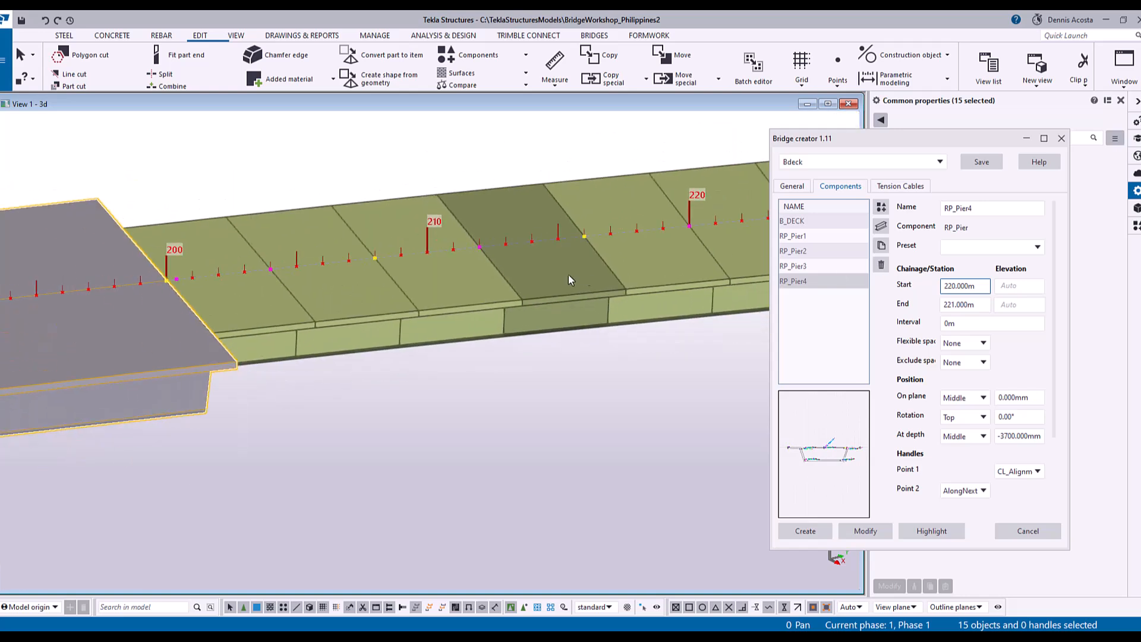
middle_click_drag(606, 273, 549, 260)
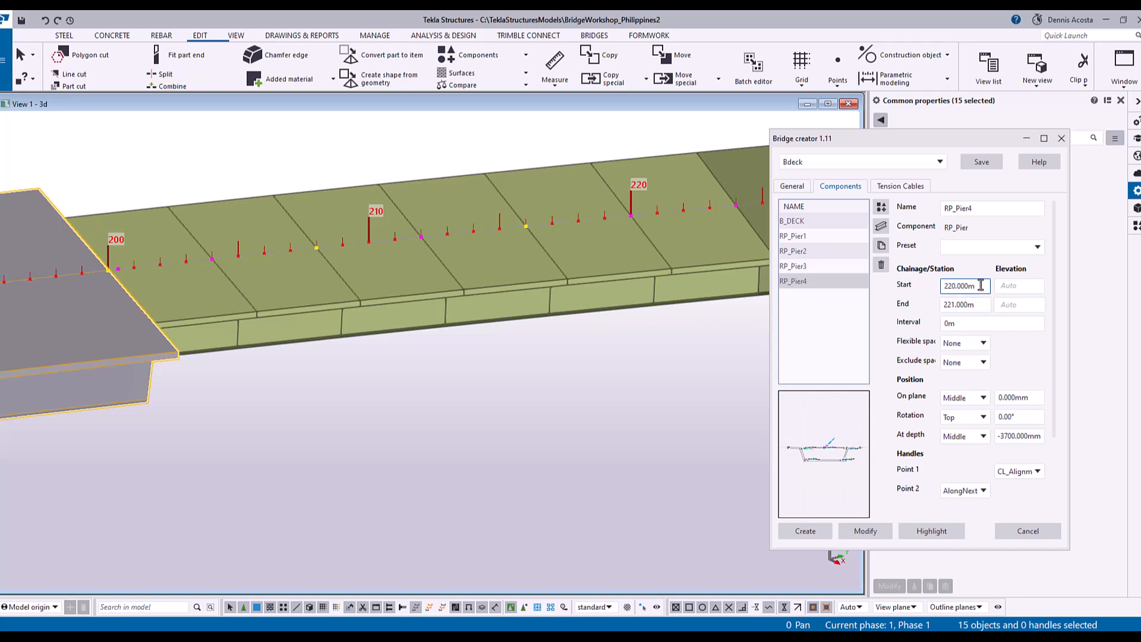
left_click_drag(985, 287, 890, 306)
type("210")
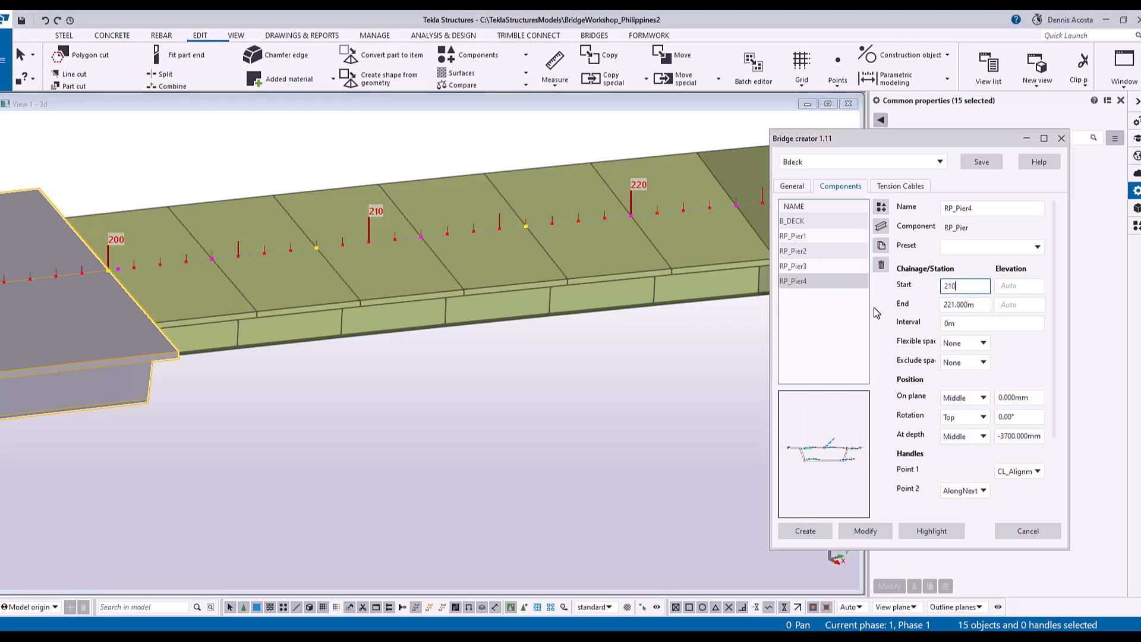
left_click_drag(984, 306, 893, 315)
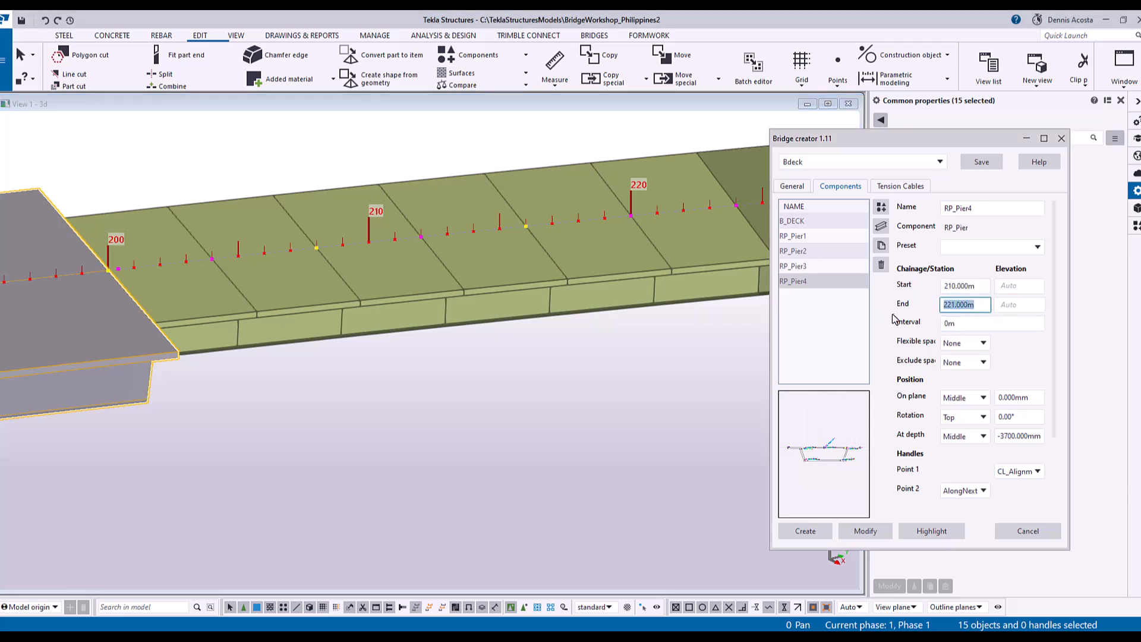
type("211")
Step: Set RP_Pier4's depth offset to -2650 mm and apply the modification to the bridge
middle_click_drag(619, 308, 125, 371)
middle_click_drag(565, 238, 112, 248)
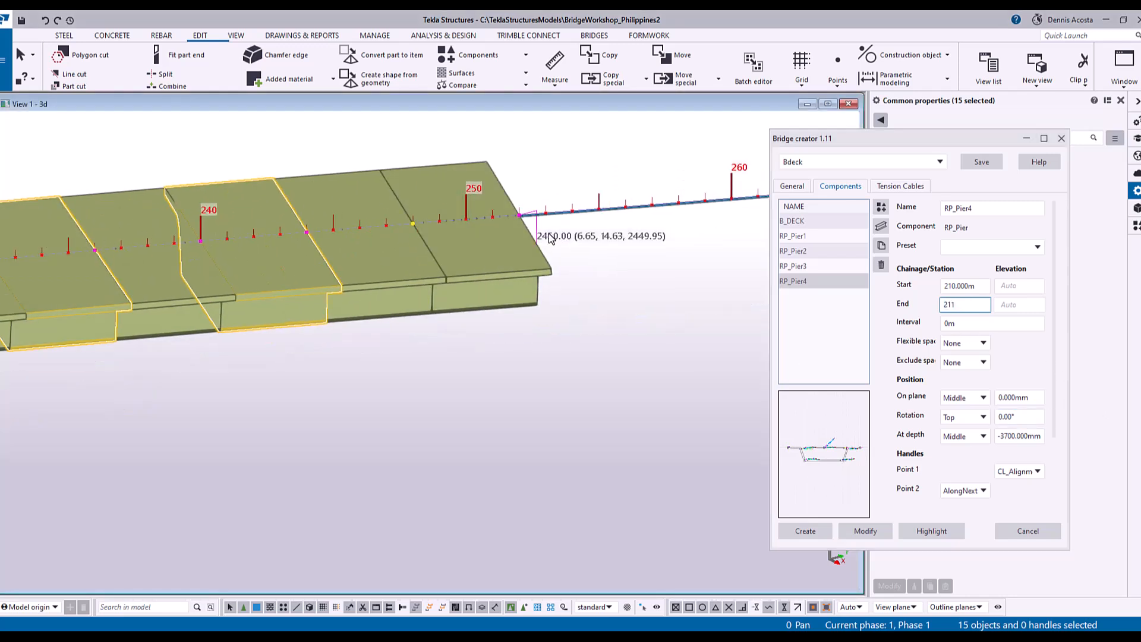
double_click(1011, 437)
type("2600")
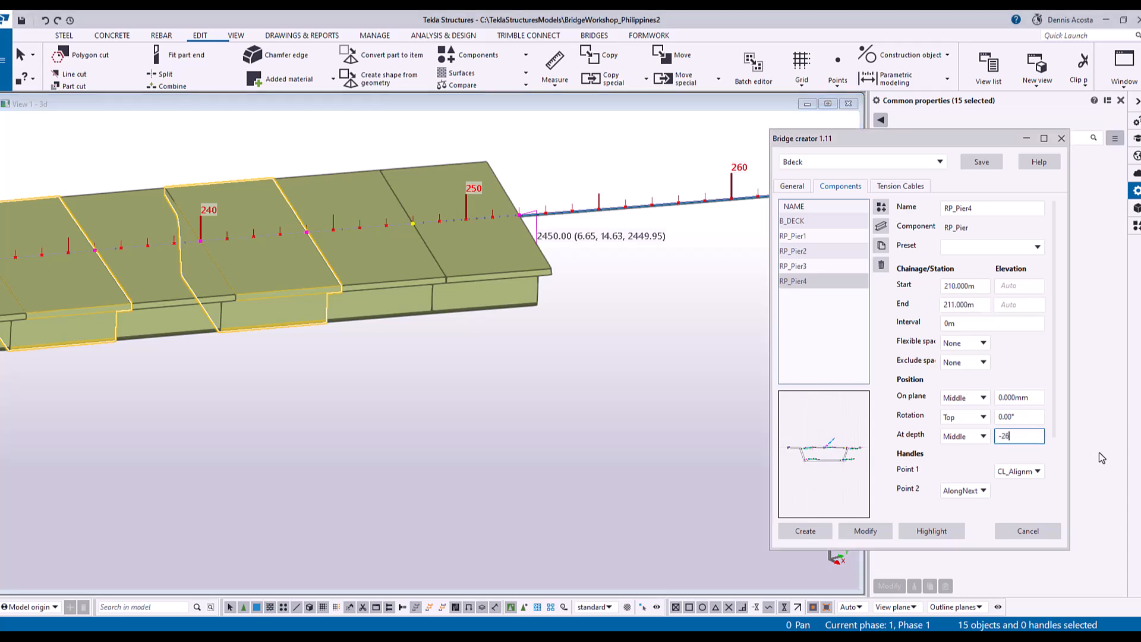
key("BackSpace")
key("BackSpace")
type("50")
left_click(865, 531)
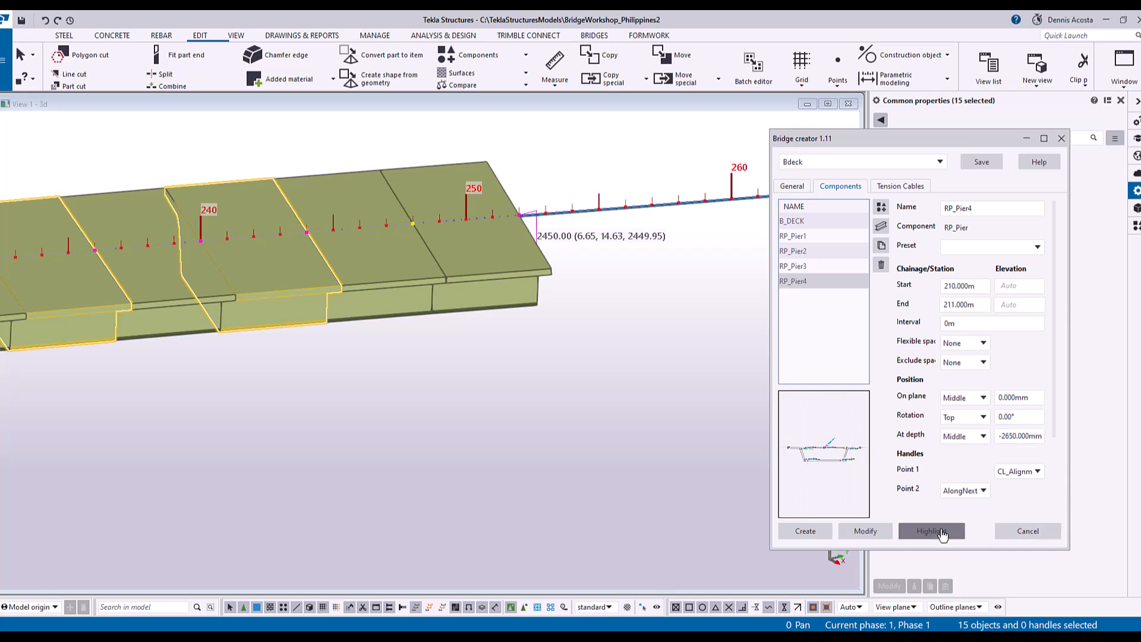
Step: Inspect how the pier caps of RP_Pier4 at chainage 210 and RP_Pier2 at chainage 120 meet the deck soffit
scroll(442, 337, "down", 5)
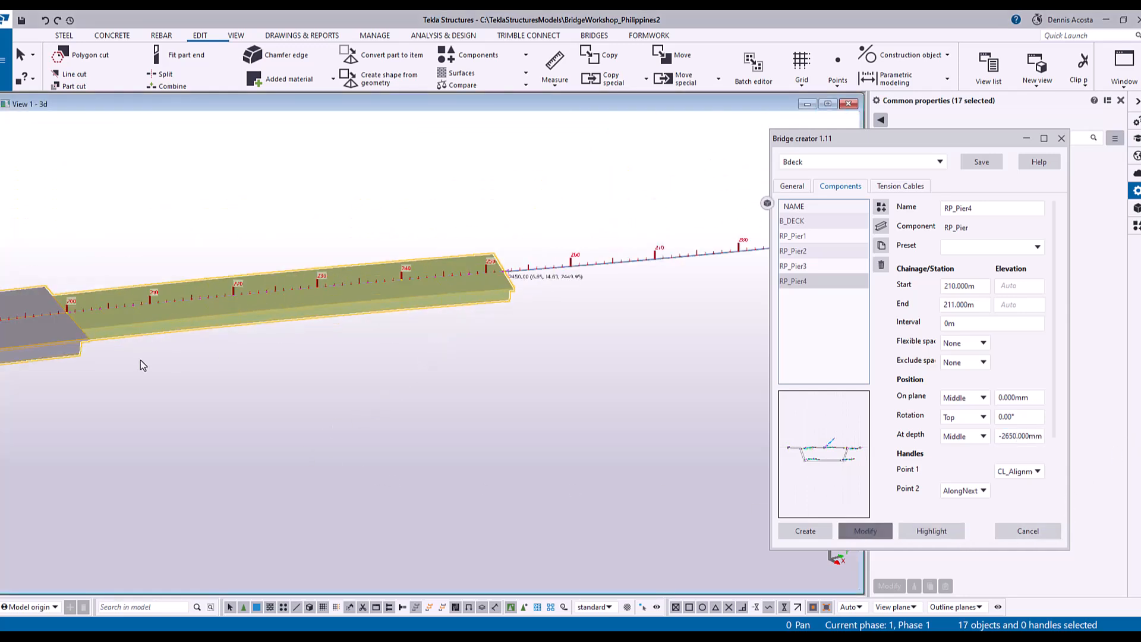
middle_click_drag(410, 275, 537, 251)
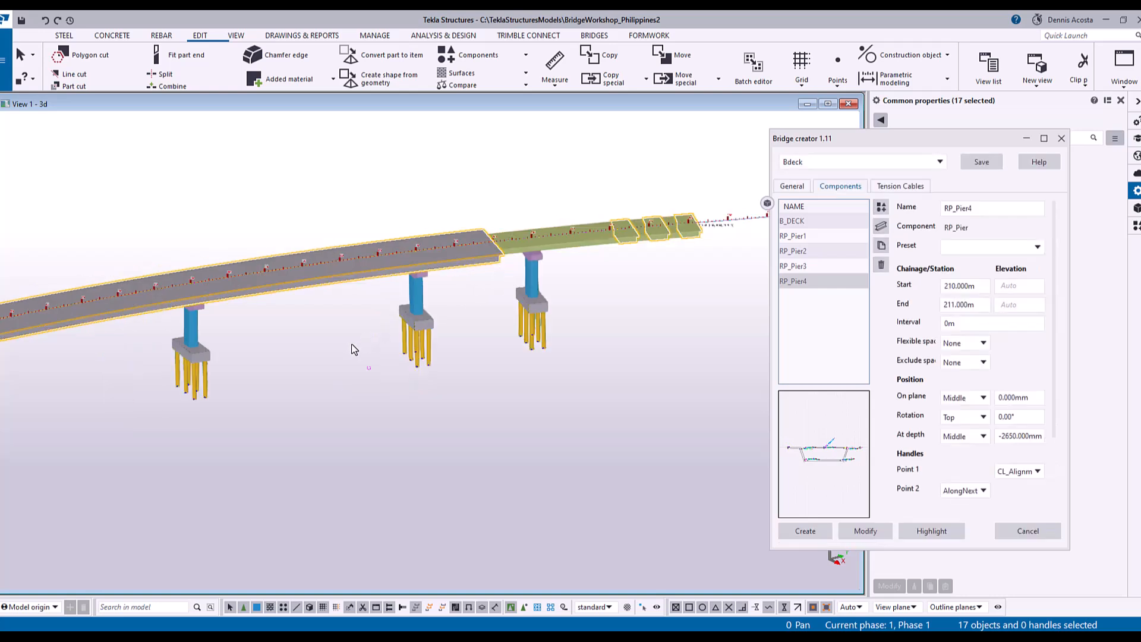
scroll(452, 315, "up", 3)
middle_click_drag(451, 315, 53, 182)
scroll(472, 209, "up", 8)
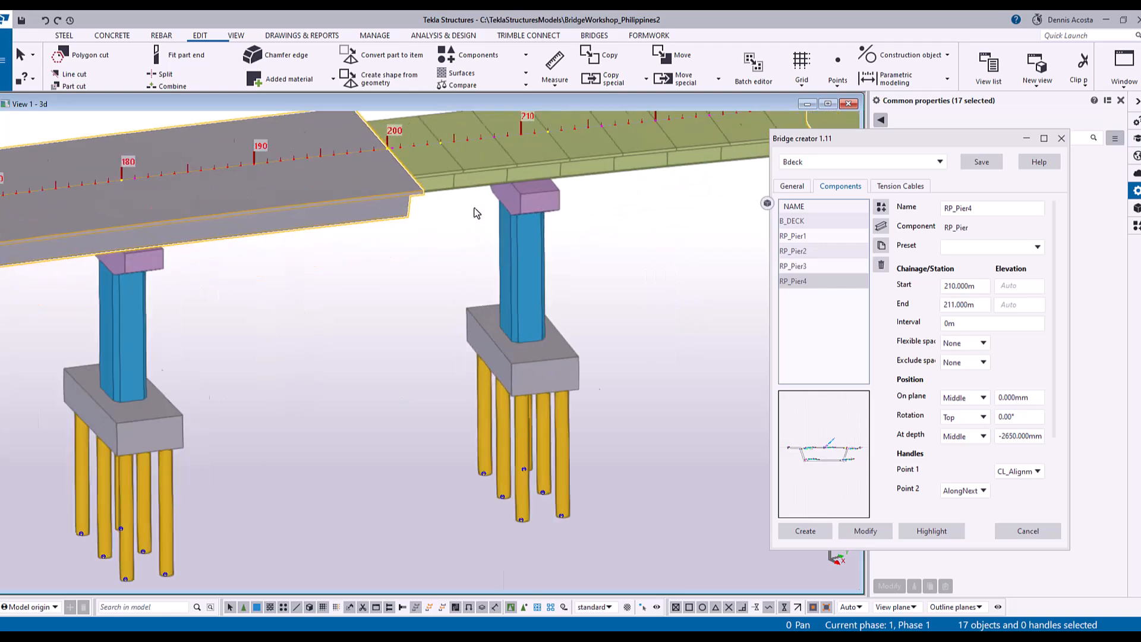
middle_click_drag(572, 178, 615, 121, "ctrl")
scroll(615, 122, "down", 10)
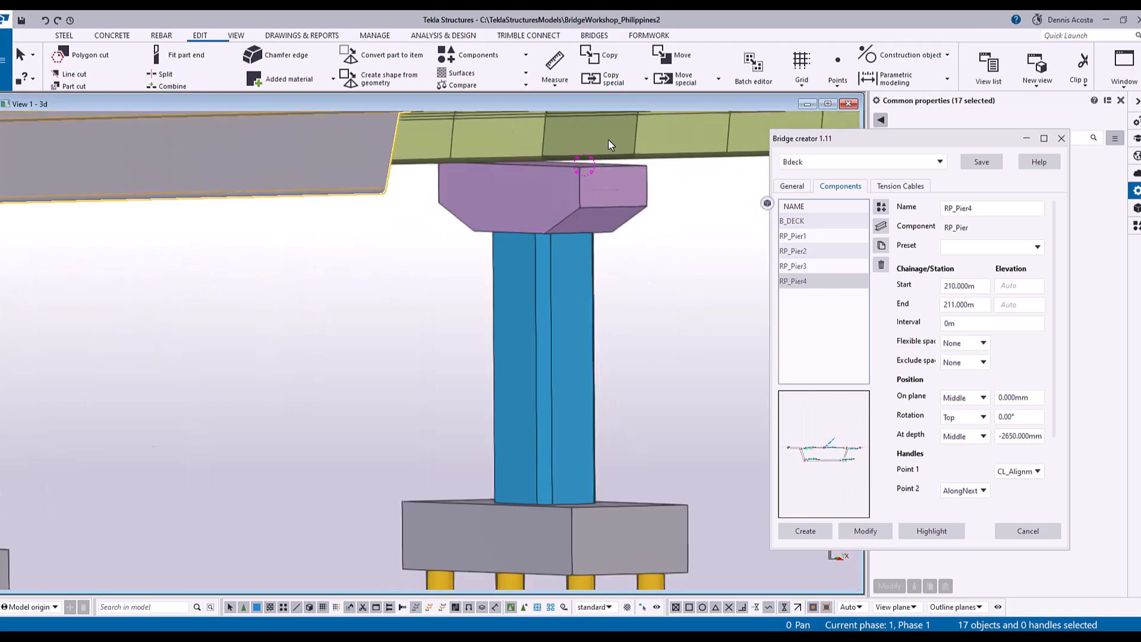
middle_click_drag(474, 255, 737, 252)
scroll(430, 224, "up", 5)
middle_click_drag(415, 202, 372, 262, "ctrl")
scroll(371, 263, "down", 3)
scroll(386, 231, "up", 3)
middle_click_drag(392, 217, 386, 175, "ctrl")
scroll(383, 223, "up", 2)
scroll(383, 223, "up", 2)
mouse_move(383, 223)
middle_mouse_down("ctrl")
mouse_move(403, 208)
mouse_move(400, 221)
middle_mouse_up("ctrl")
scroll(397, 208, "down", 5)
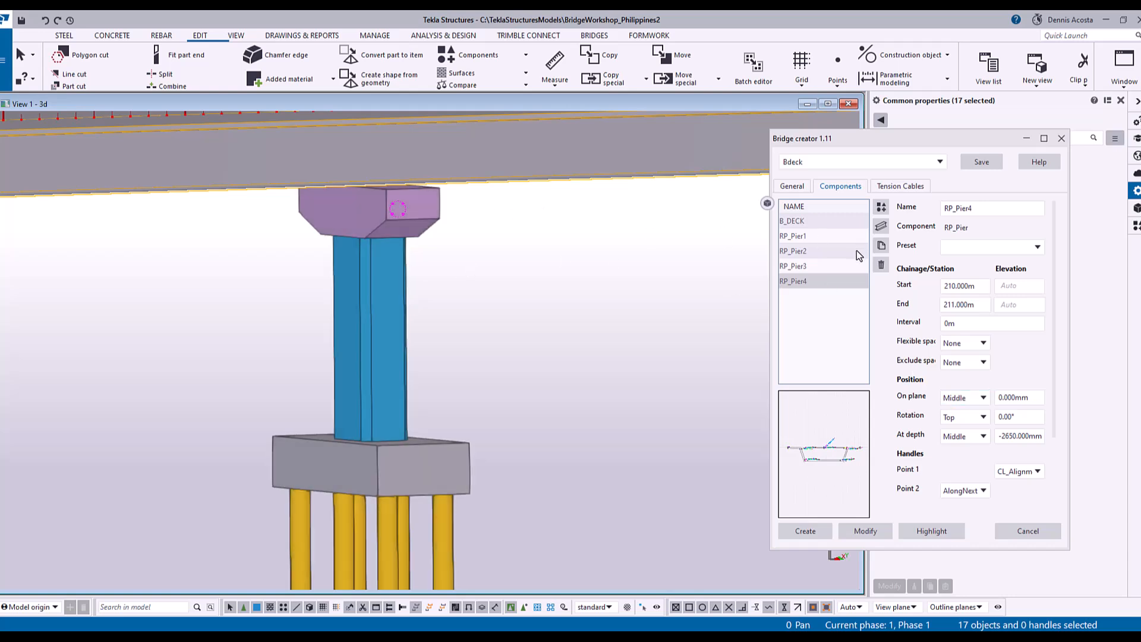
Step: Set RP_Pier2's depth offset to -4700 mm and apply the modification to the bridge
left_click(808, 250)
left_click(1001, 436)
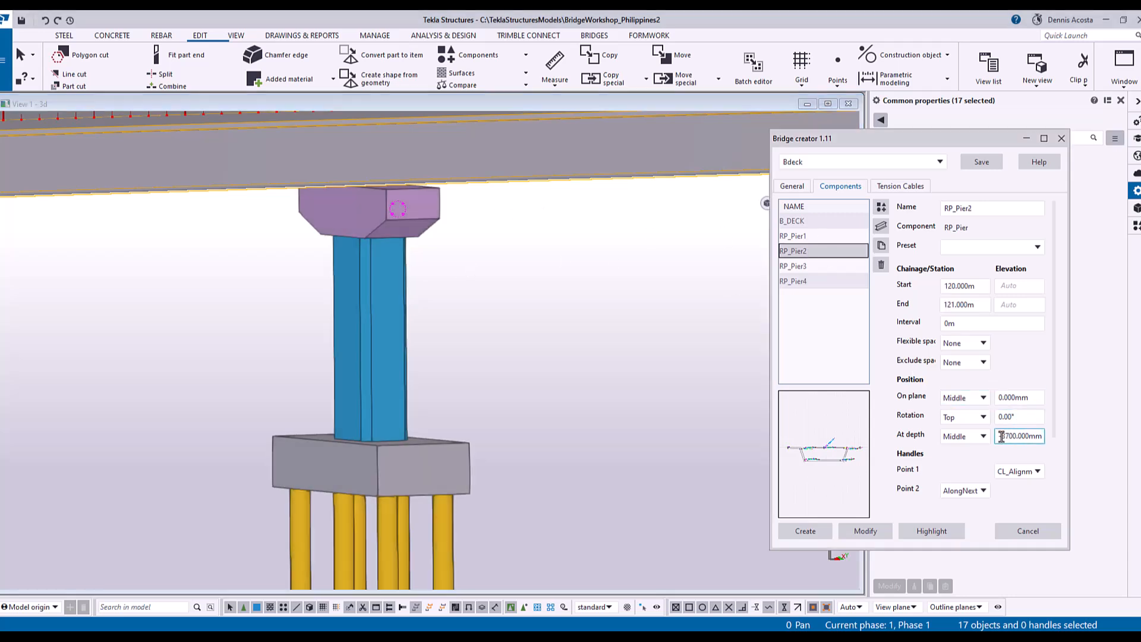
left_click_drag(1002, 438, 1009, 440)
left_click(998, 437)
type("4")
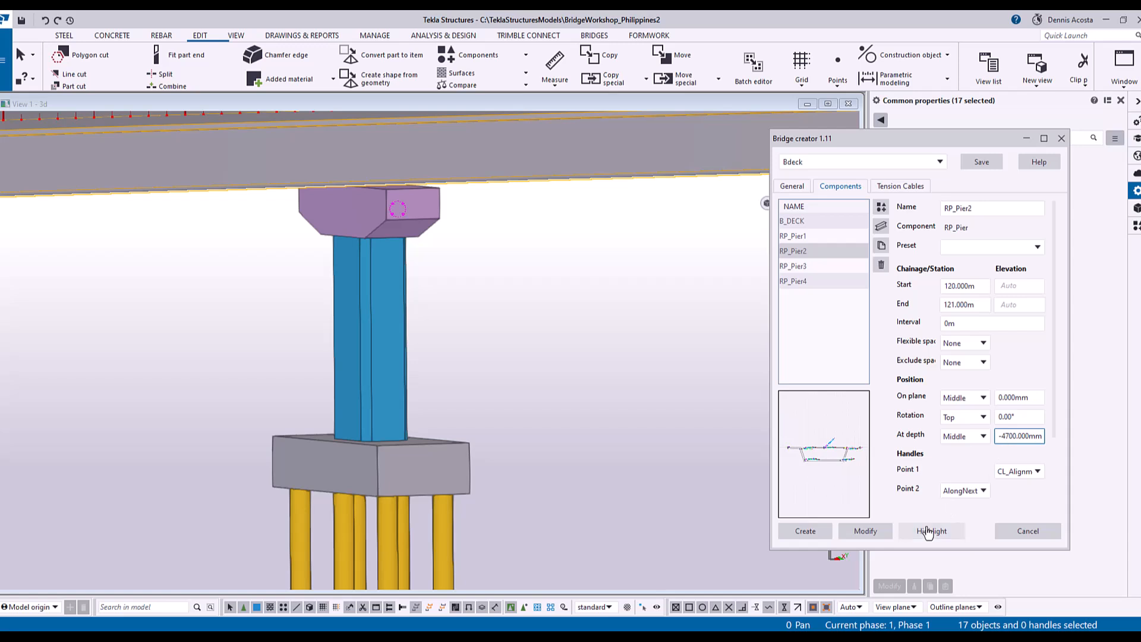
left_click(929, 531)
left_click(856, 538)
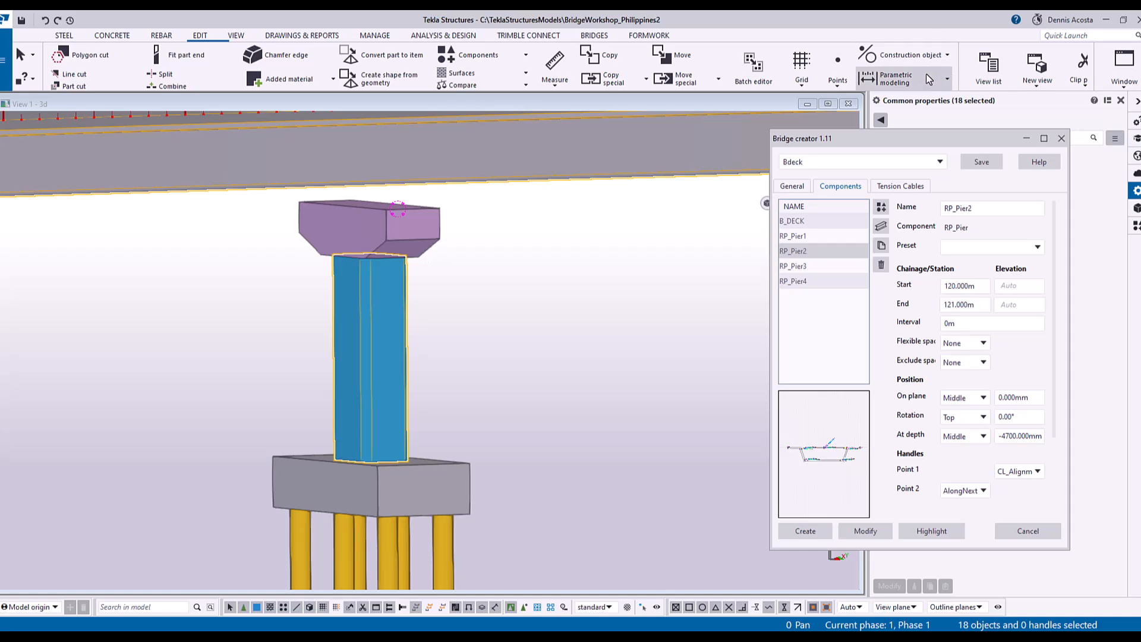
Step: Check the whole row of piers under the deck and save the Bdeck bridge settings
scroll(541, 298, "down", 3)
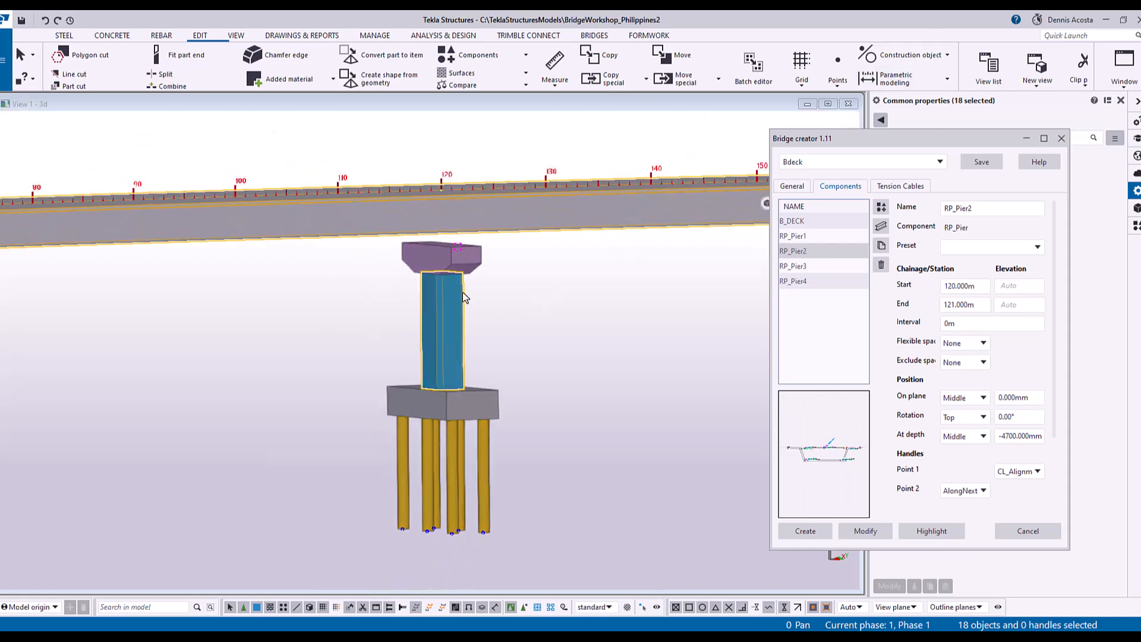
scroll(517, 290, "down", 5)
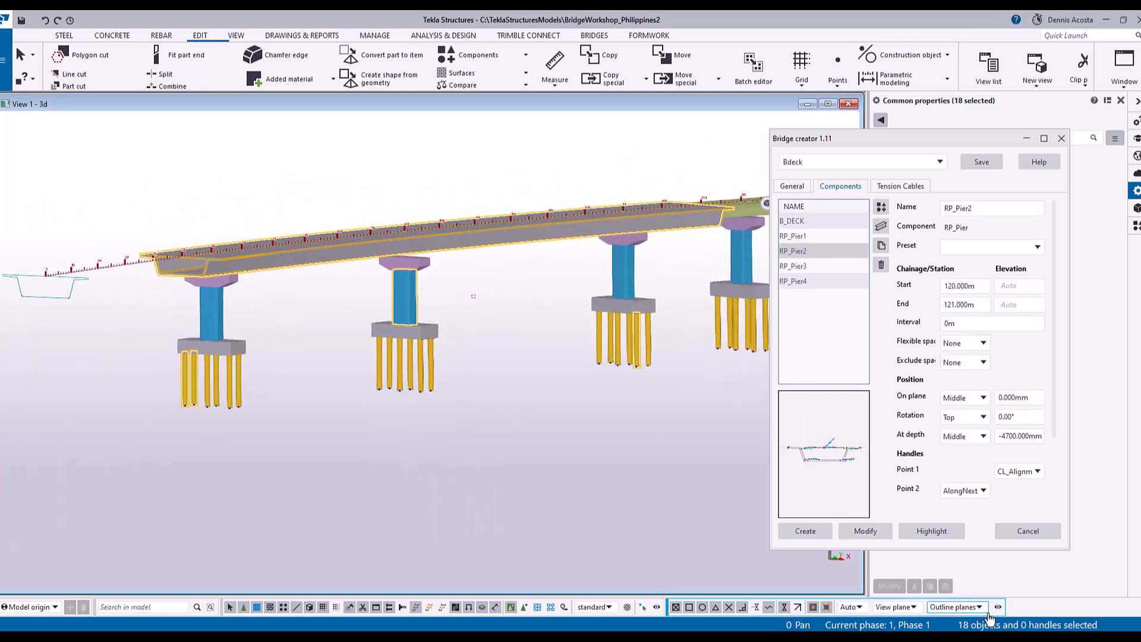
scroll(452, 267, "up", 4)
scroll(441, 253, "down", 5)
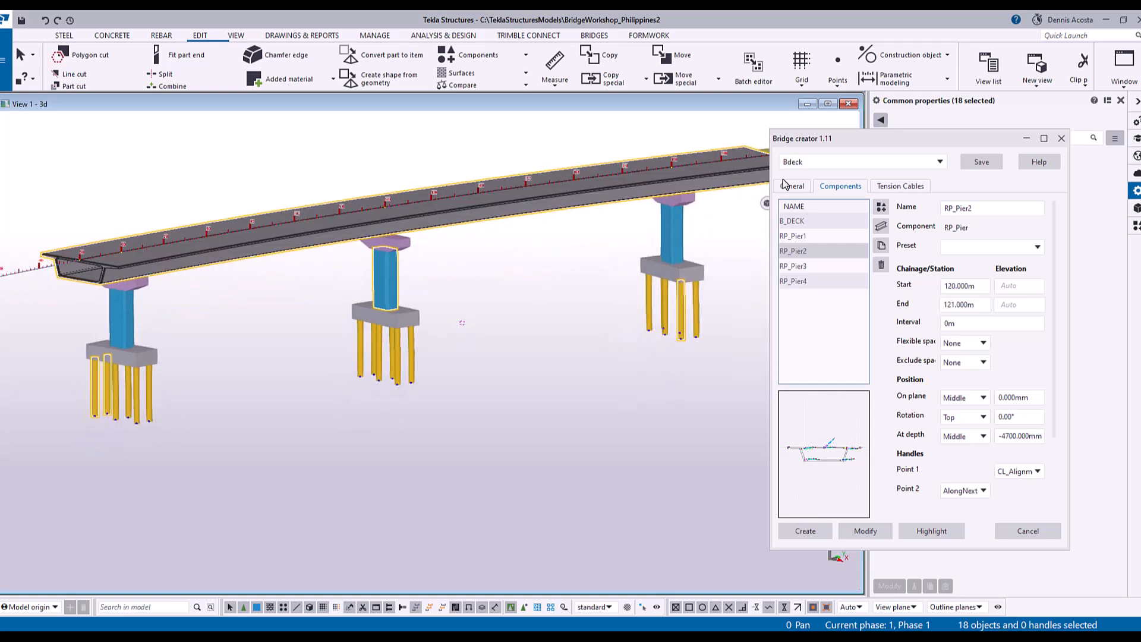
left_click(983, 164)
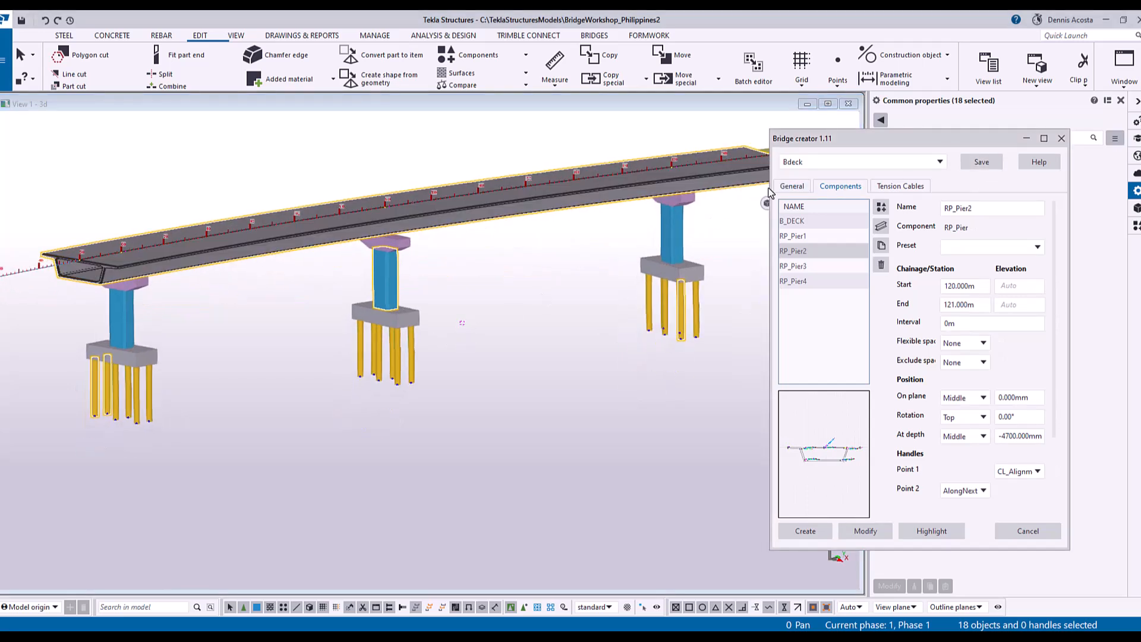
Step: Review the bridge deck's general creation settings and examine the gap between the deck and the pier at chainage 120
left_click(792, 186)
middle_click_drag(536, 331, 507, 361)
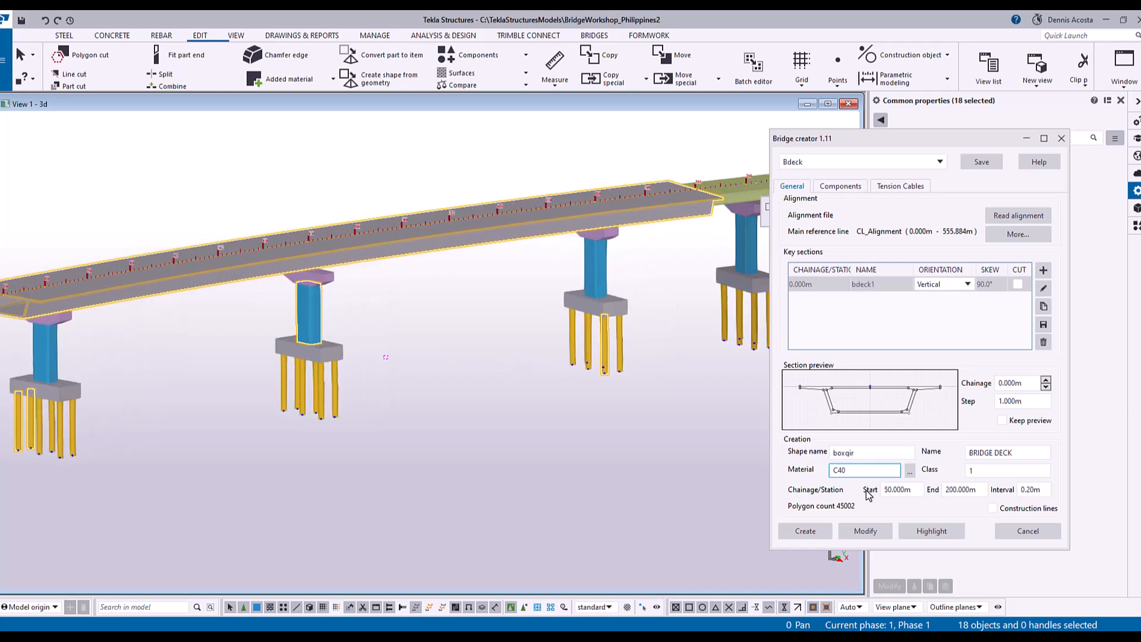
left_click(954, 488)
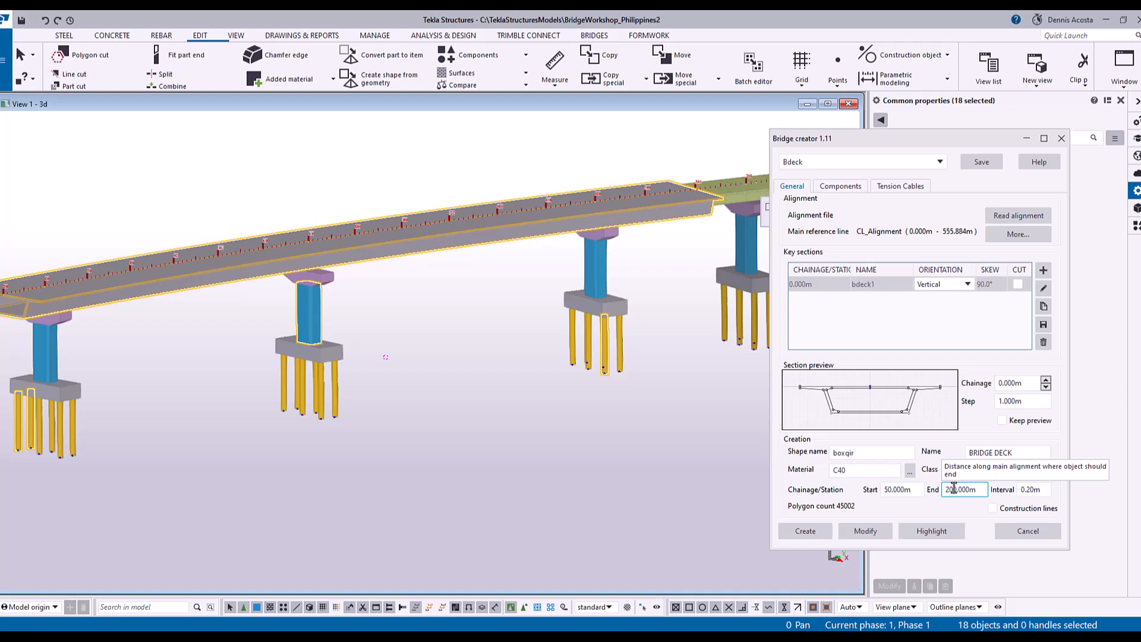
middle_click_drag(359, 345, 431, 341)
scroll(431, 341, "up", 1)
middle_click_drag(366, 246, 332, 257)
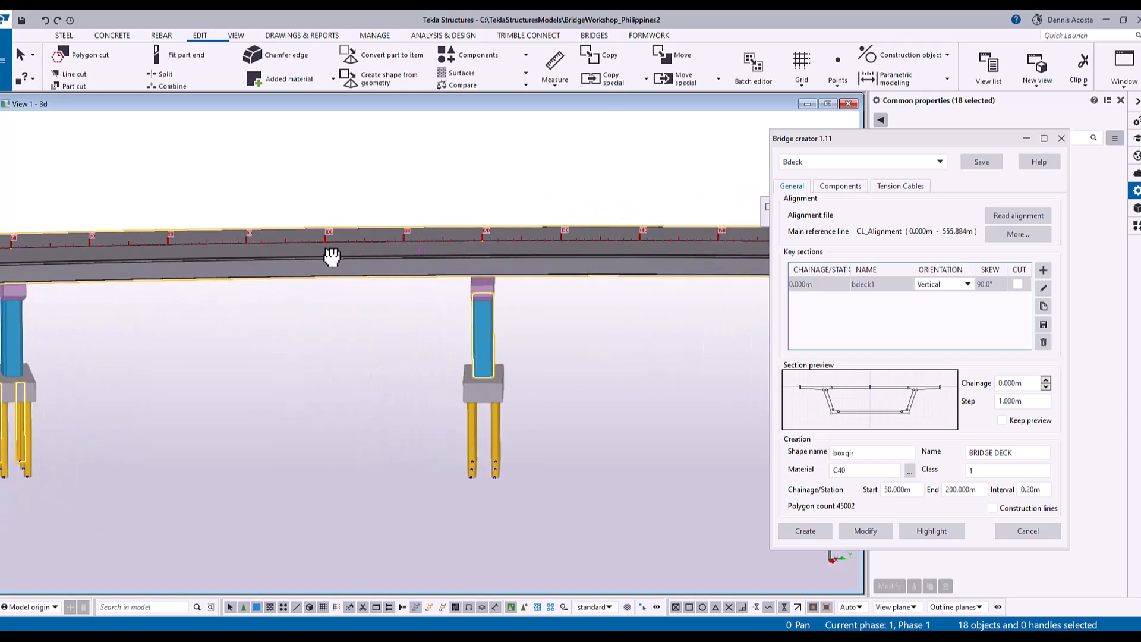
scroll(503, 266, "up", 2)
middle_click_drag(454, 269, 463, 250, "ctrl")
scroll(419, 257, "up", 2)
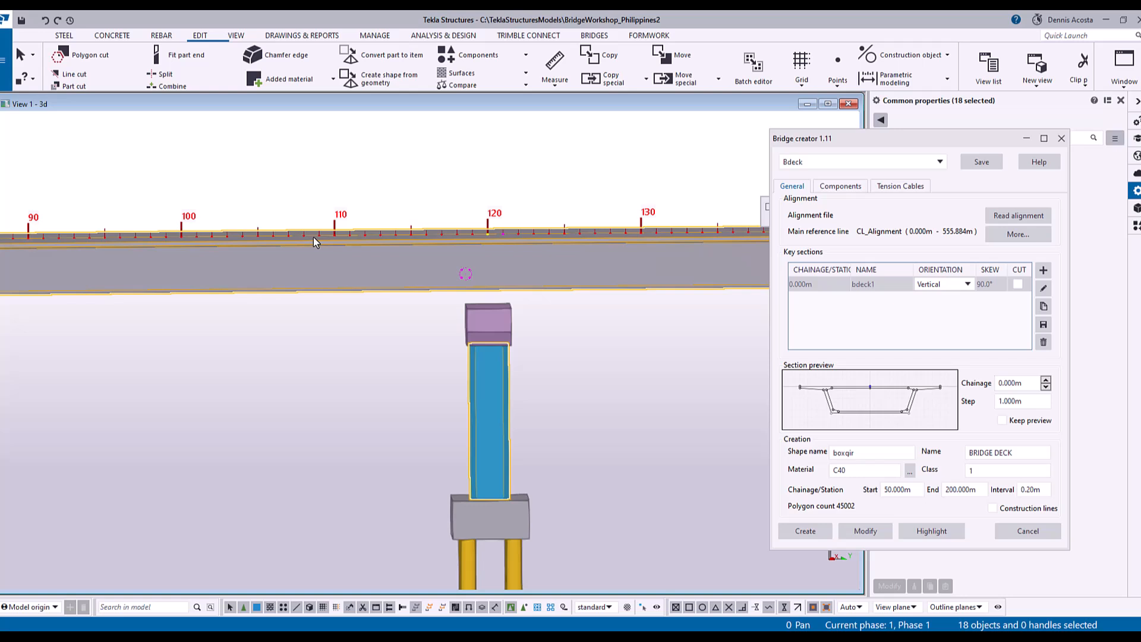
middle_click_drag(455, 286, 374, 291)
scroll(374, 293, "down", 1)
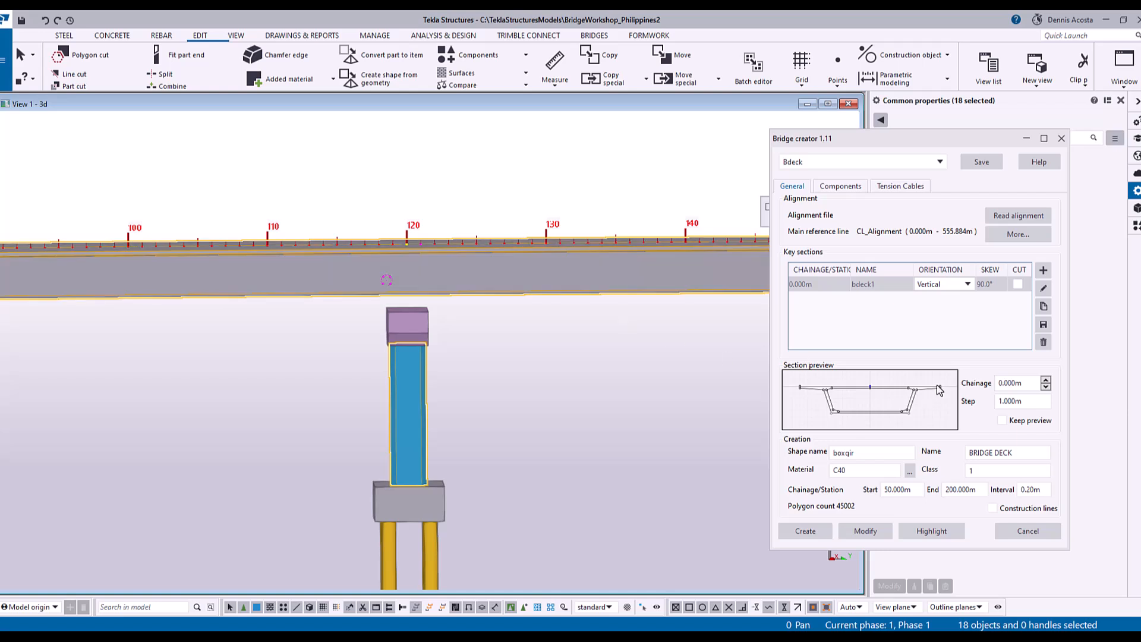
Step: Duplicate the bdeck1 key section at chainage 0 and set the copy's chainage to 105 m
left_click(829, 284)
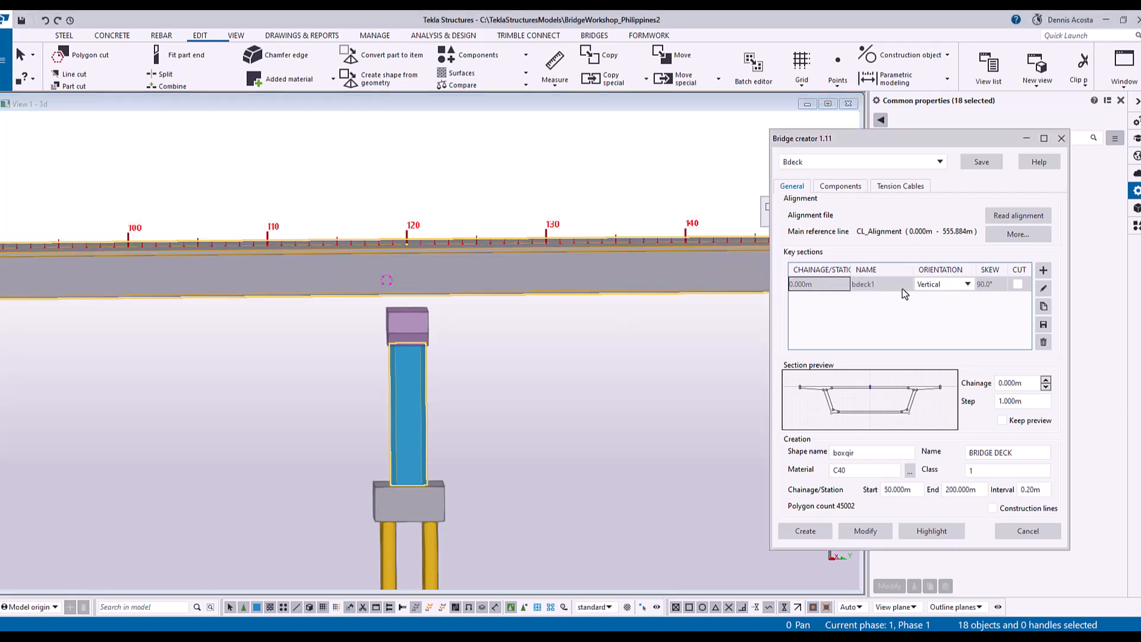
scroll(570, 308, "down", 1)
scroll(572, 312, "down", 2)
scroll(534, 309, "up", 2)
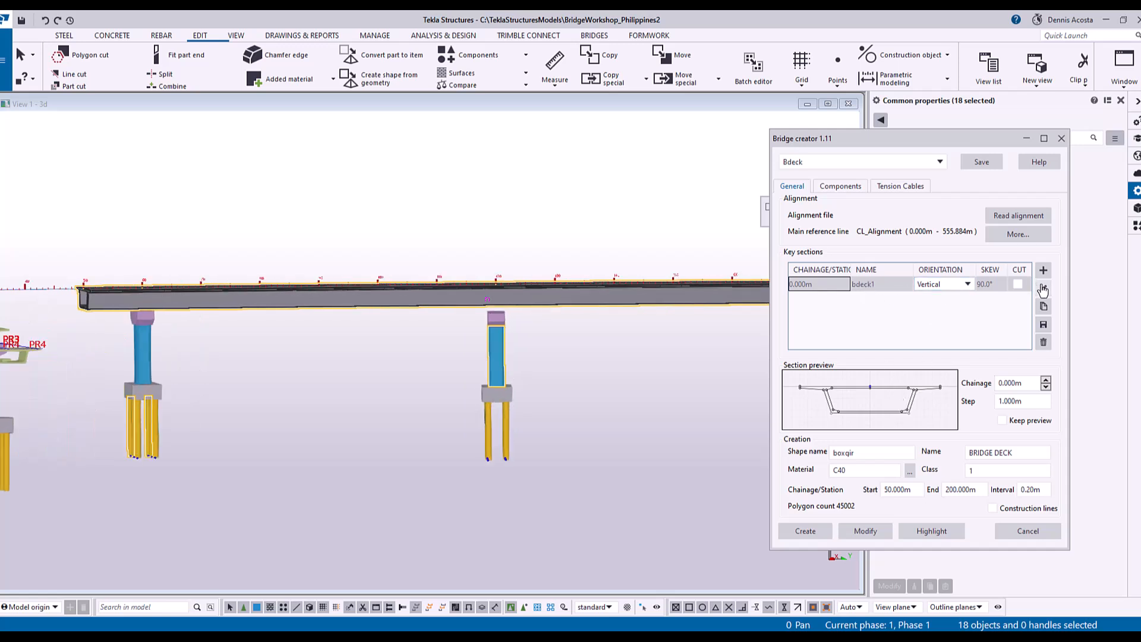
left_click(1044, 307)
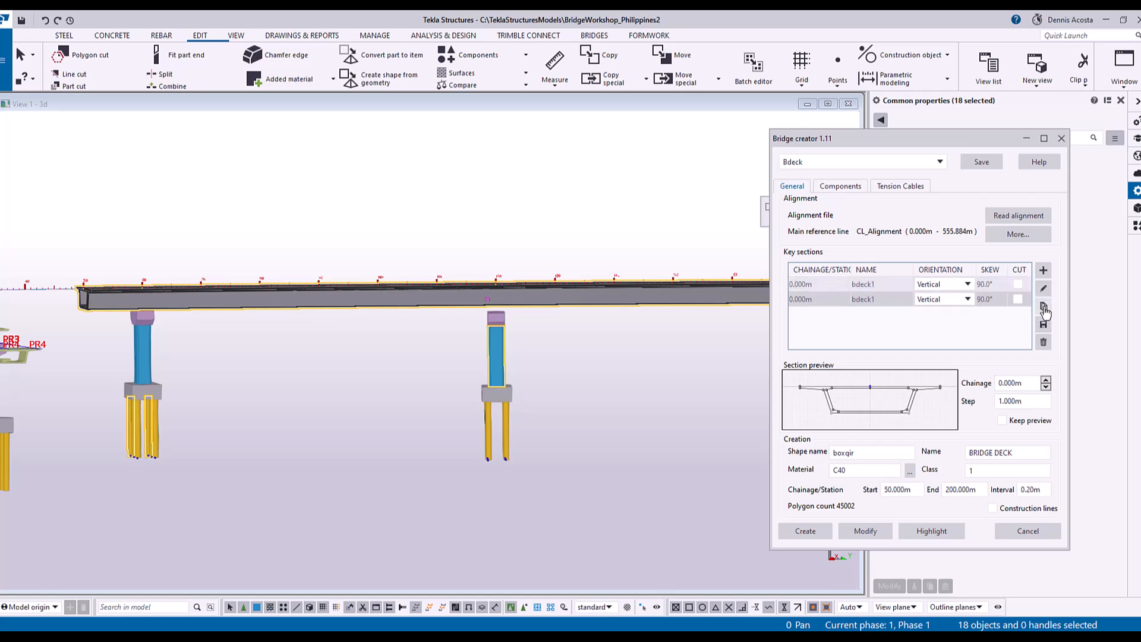
left_click(811, 298)
left_click(815, 299)
scroll(312, 310, "up", 3)
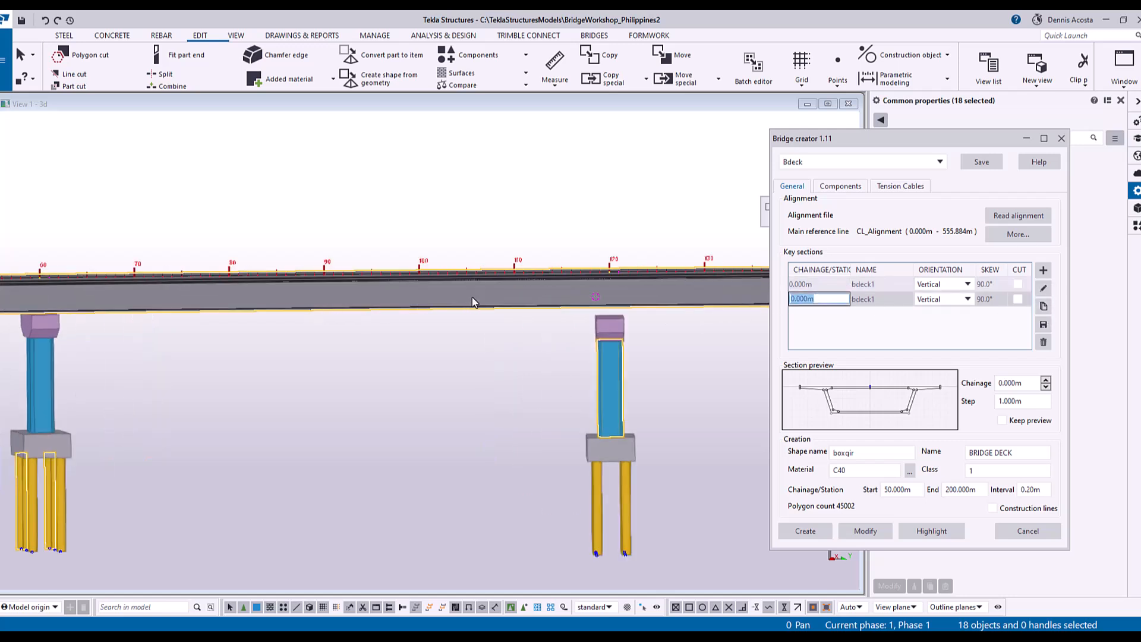
left_click(805, 300)
double_click(805, 301)
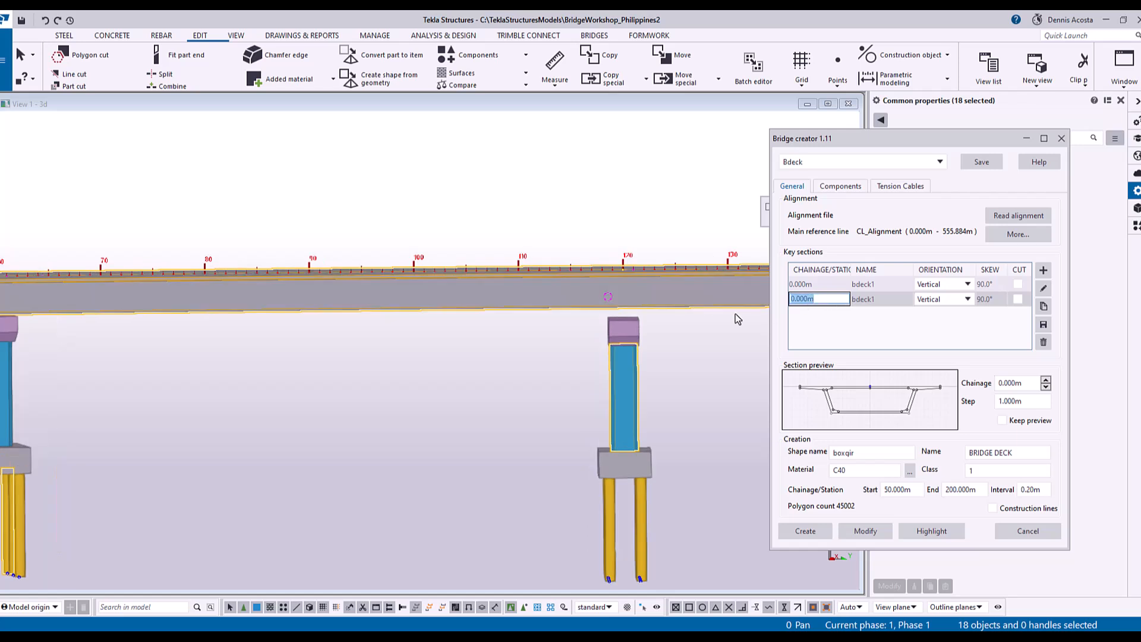
type("105")
key("Return")
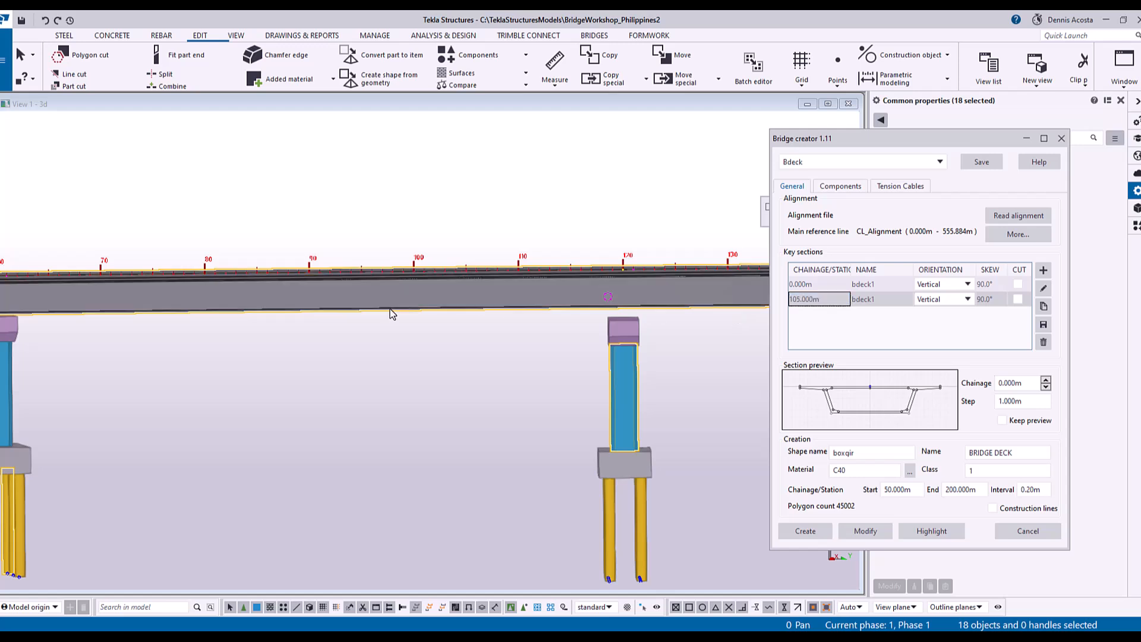
Step: Duplicate the 105 m key section and set the copy's chainage to 117 m
scroll(417, 309, "down", 1)
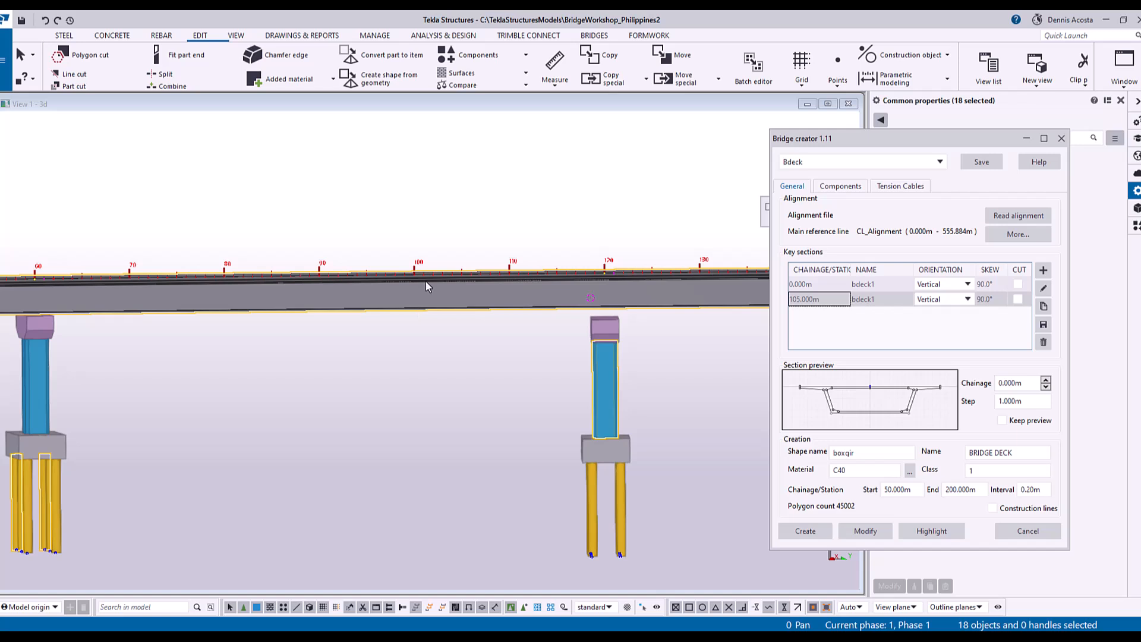
scroll(576, 299, "up", 2)
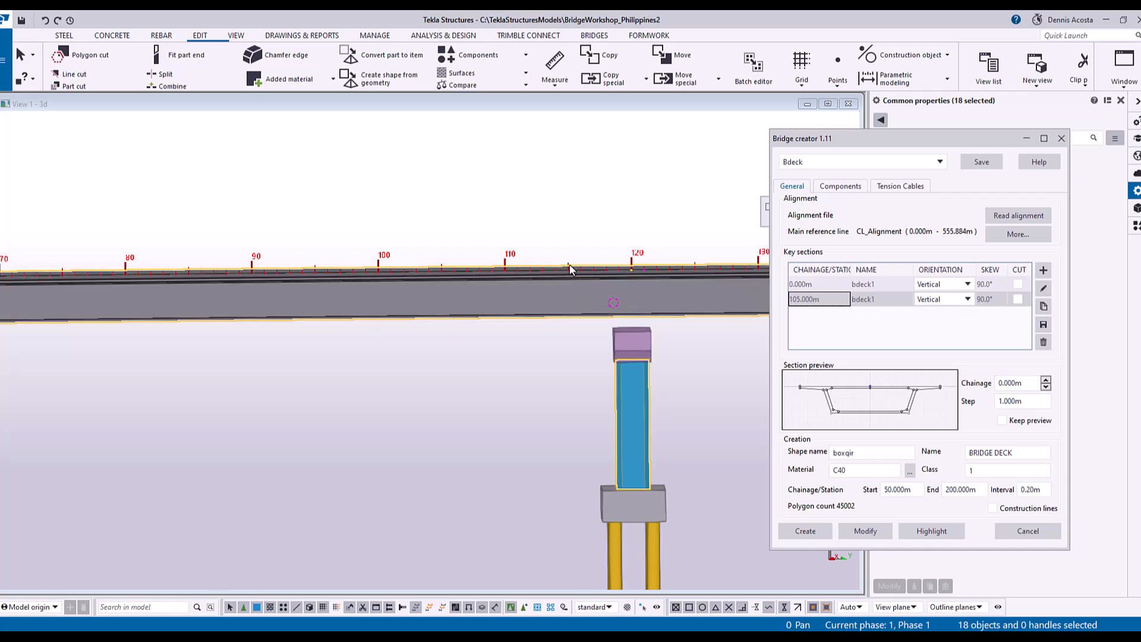
left_click(1043, 307)
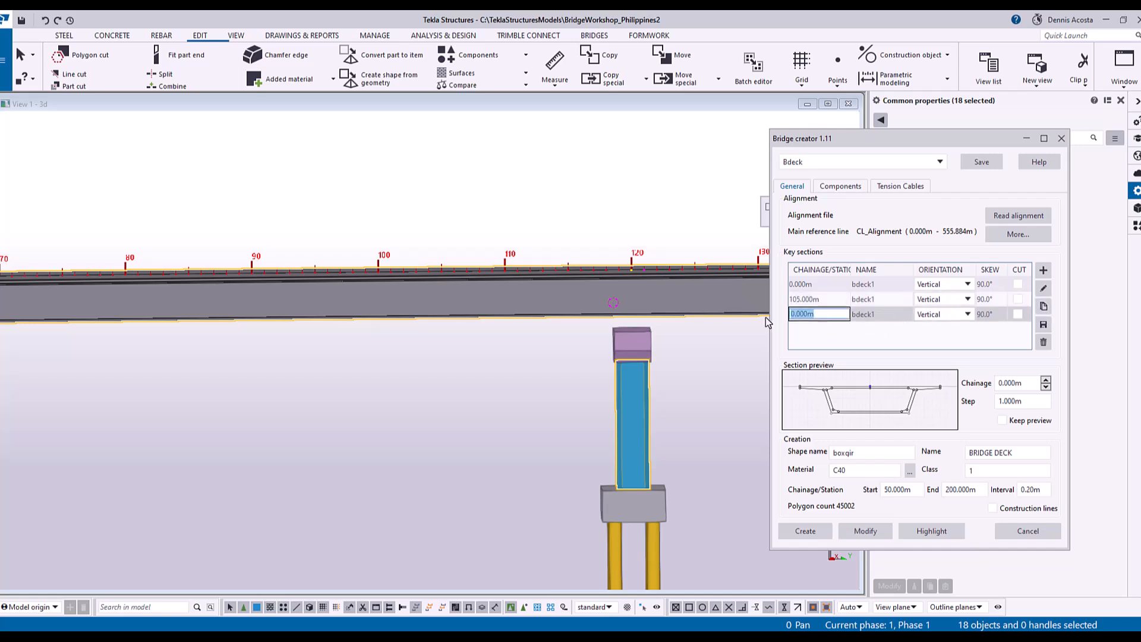
type("117")
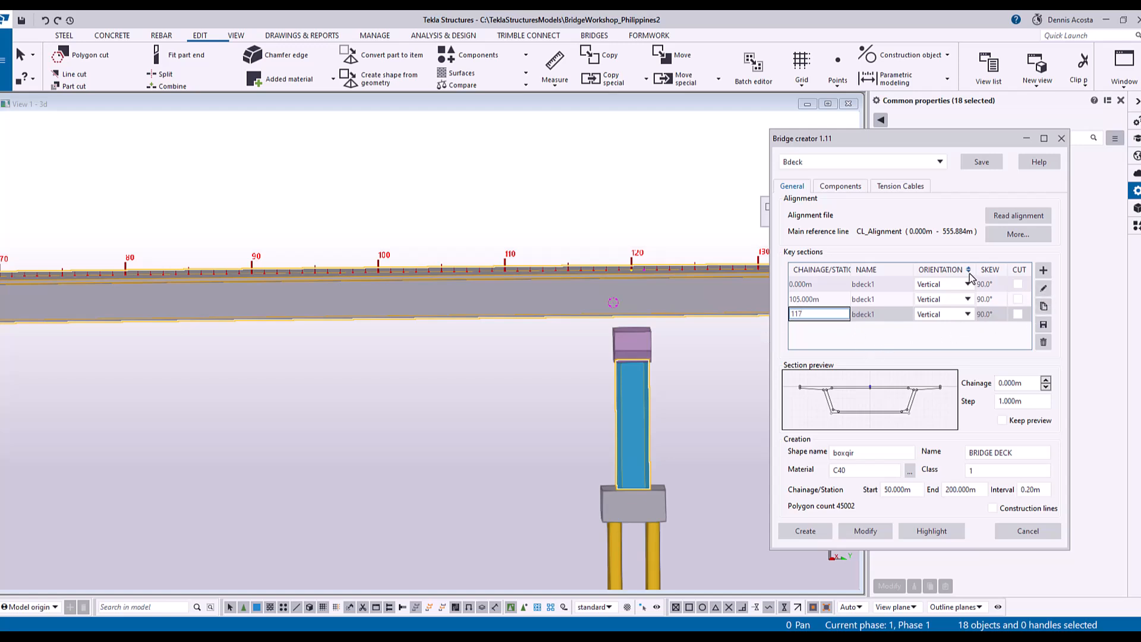
left_click(879, 315)
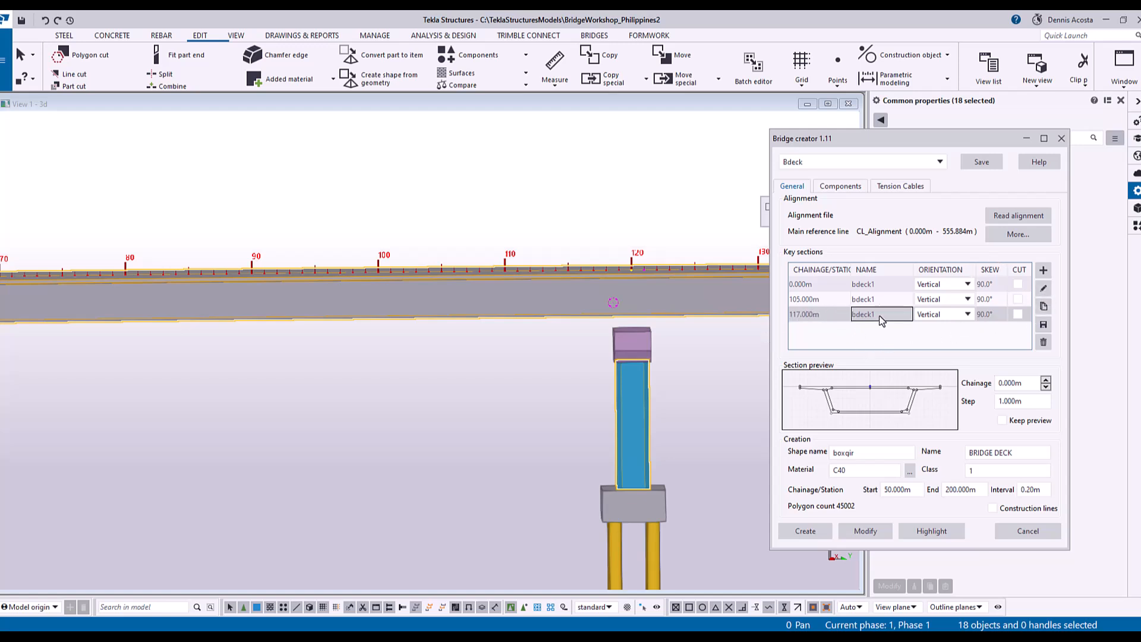
Step: Open the 117 m key section for editing and rename its cross section to bdeck2
left_click(1044, 288)
left_click_drag(491, 144, 497, 146)
type("2")
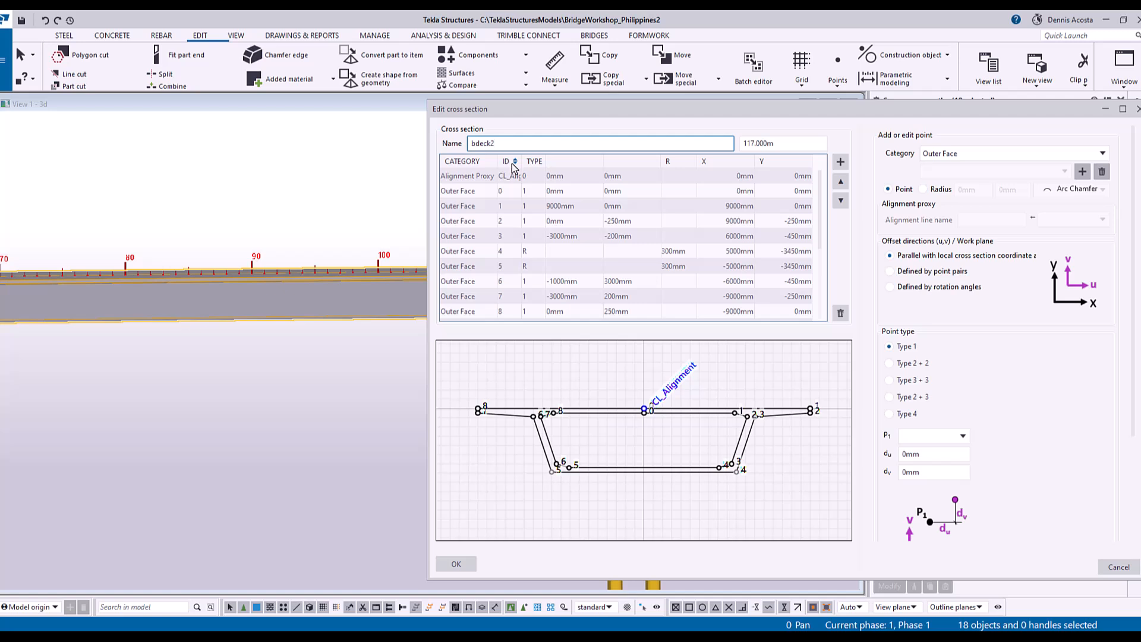
Step: Deepen bdeck2's outer face by setting the dv offset of point 4 to -4000 mm and of point 6 to 4000 mm
left_click(737, 474)
left_click(909, 473)
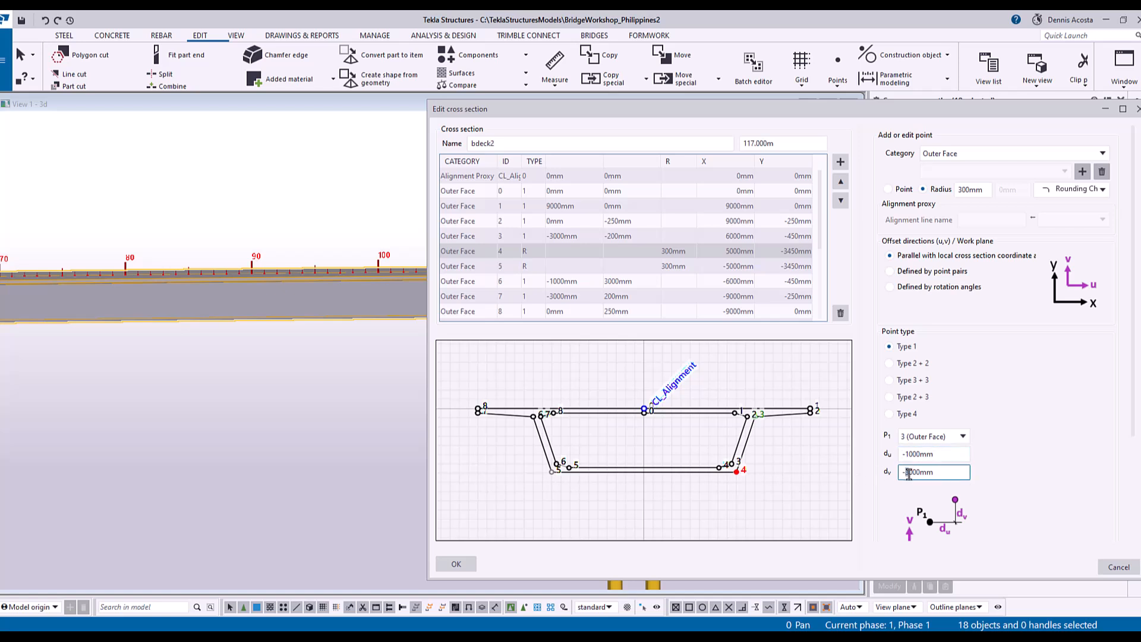
type("4")
key("Return")
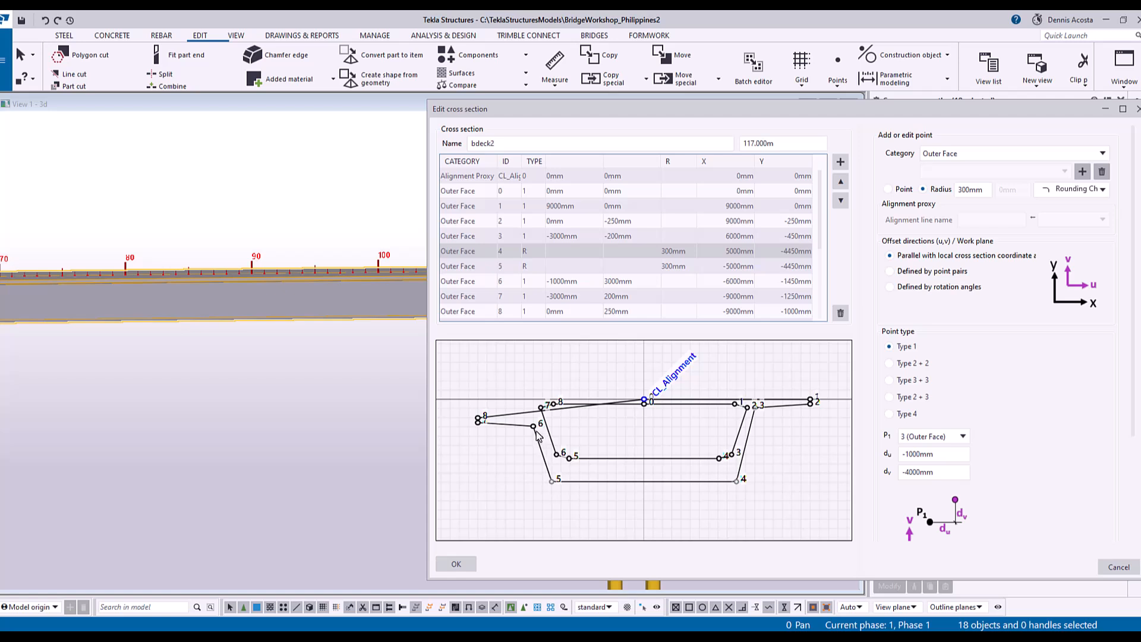
left_click(534, 428)
left_click(901, 472)
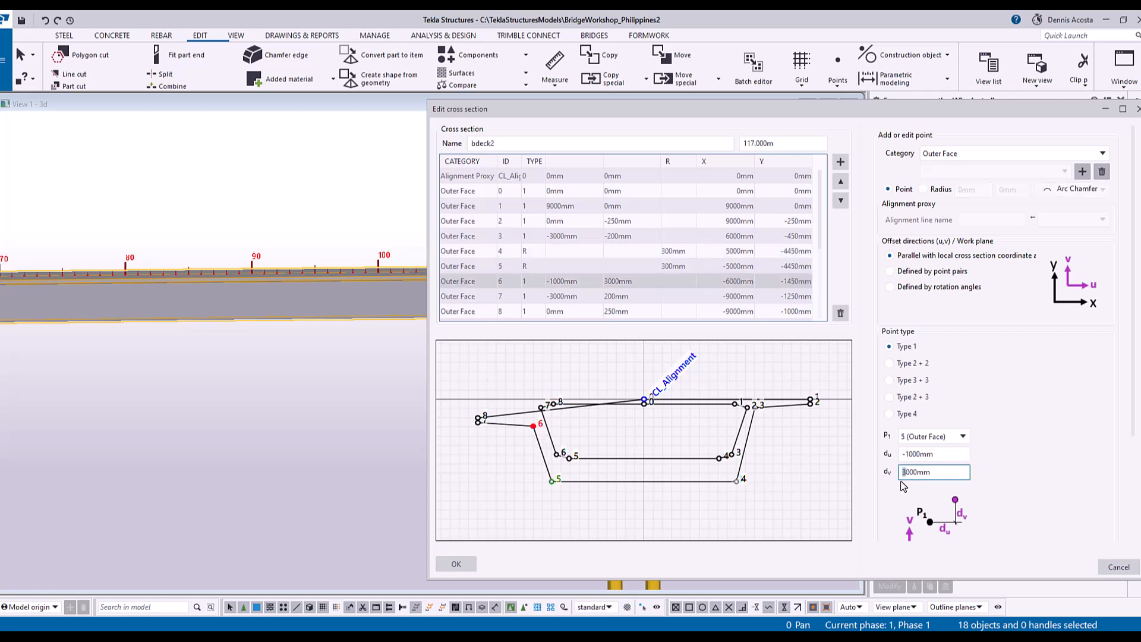
key("Delete")
type("4")
key("Return")
Step: Set the dv offset of inner face point 3 in bdeck2 to -3550 mm
scroll(726, 433, "up", 5)
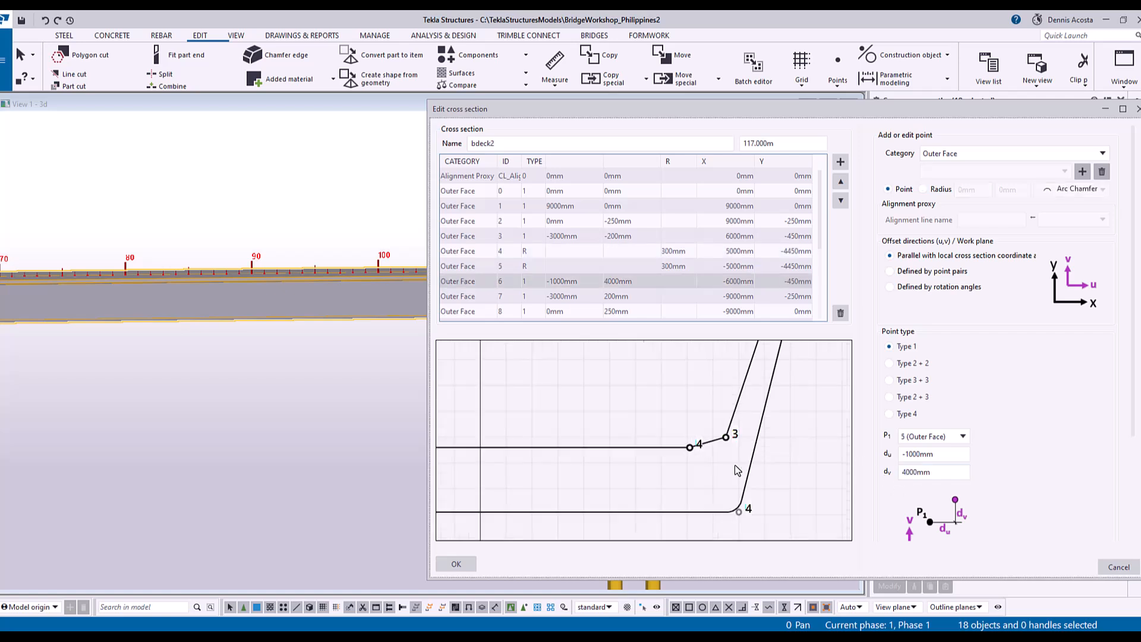
scroll(725, 438, "down", 2)
left_click(722, 424)
left_click(909, 472)
key("BackSpace")
type("365")
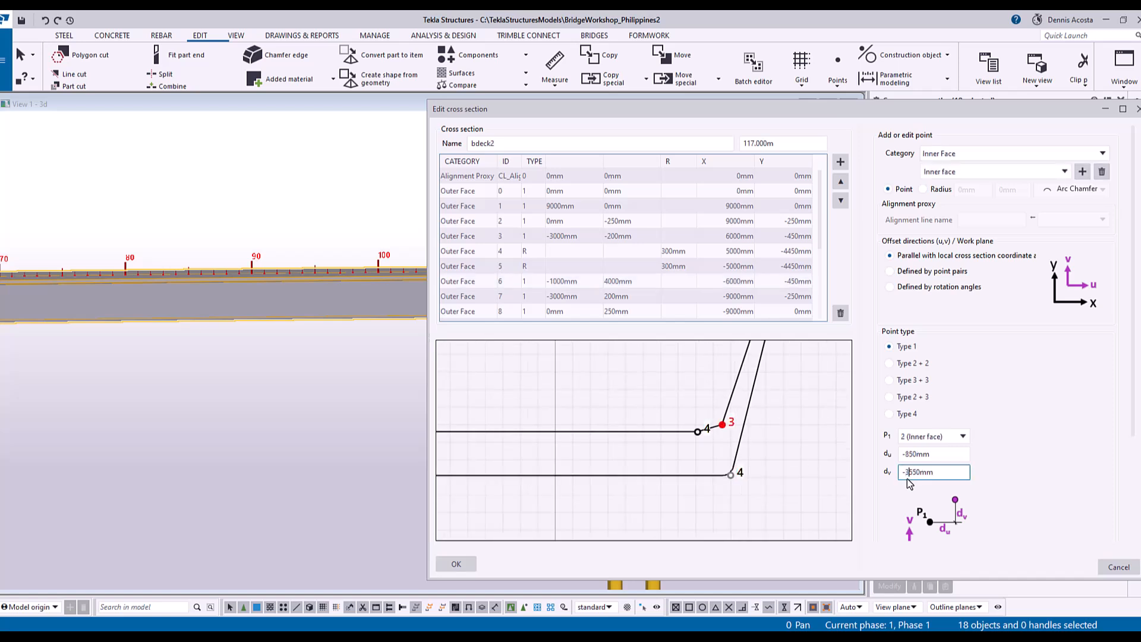
left_click(825, 481)
Step: Set the dv offset of bdeck2's inner face point 7 to 3550 mm and accept the edited cross section
scroll(806, 481, "down", 6)
scroll(627, 423, "up", 8)
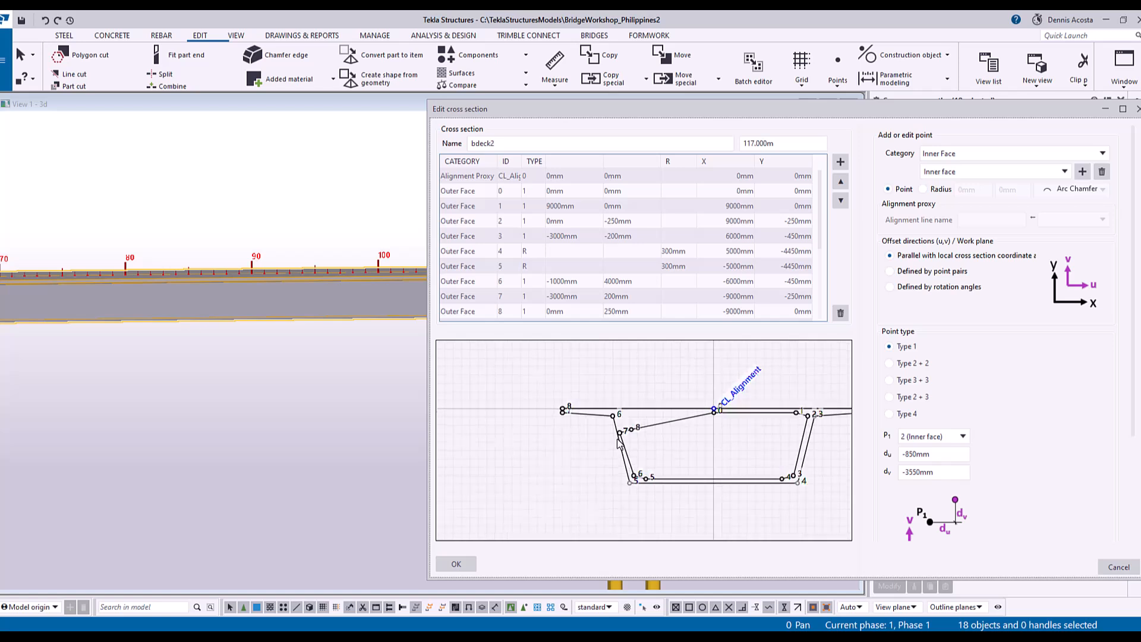
left_click(627, 417)
left_click(905, 473)
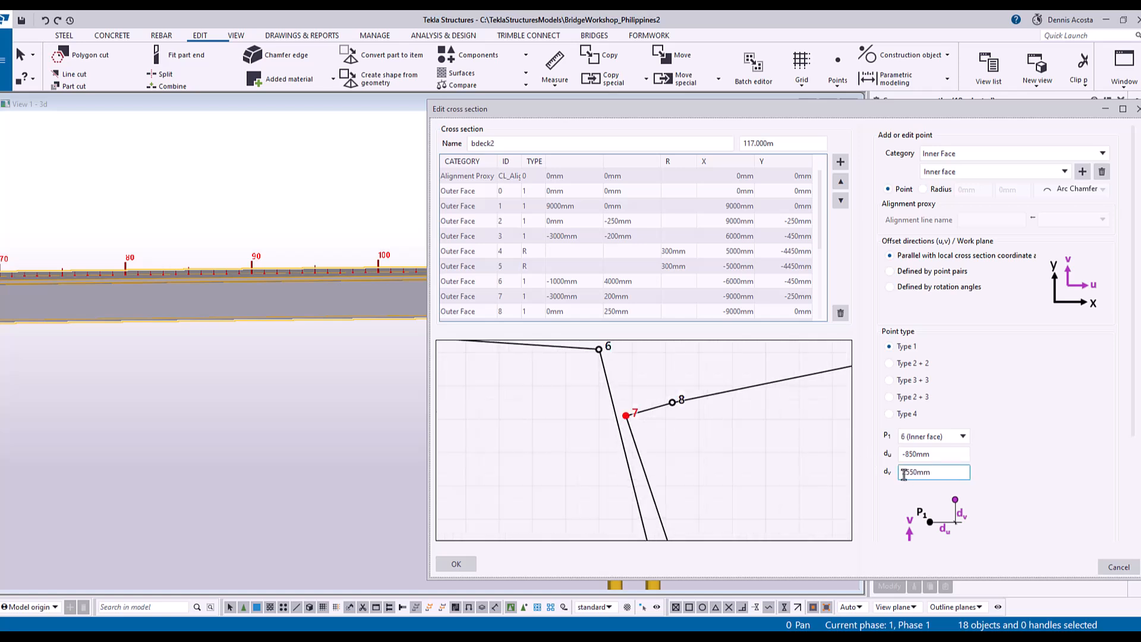
type("3")
left_click(858, 487)
scroll(711, 480, "down", 8)
scroll(807, 485, "up", 2)
left_click(492, 143)
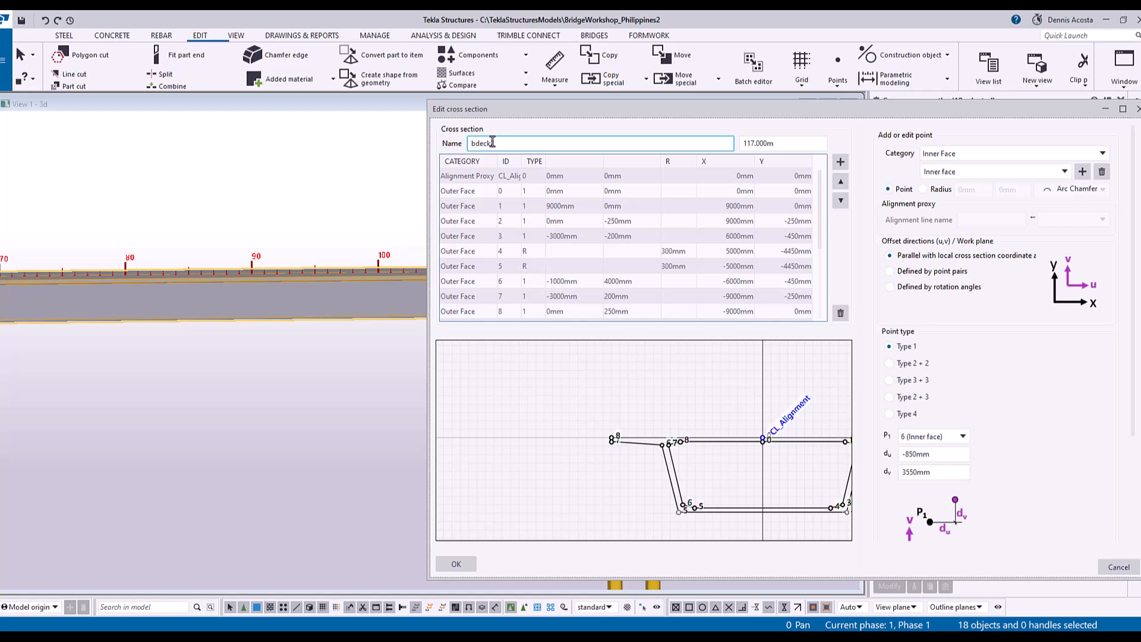
left_click(458, 564)
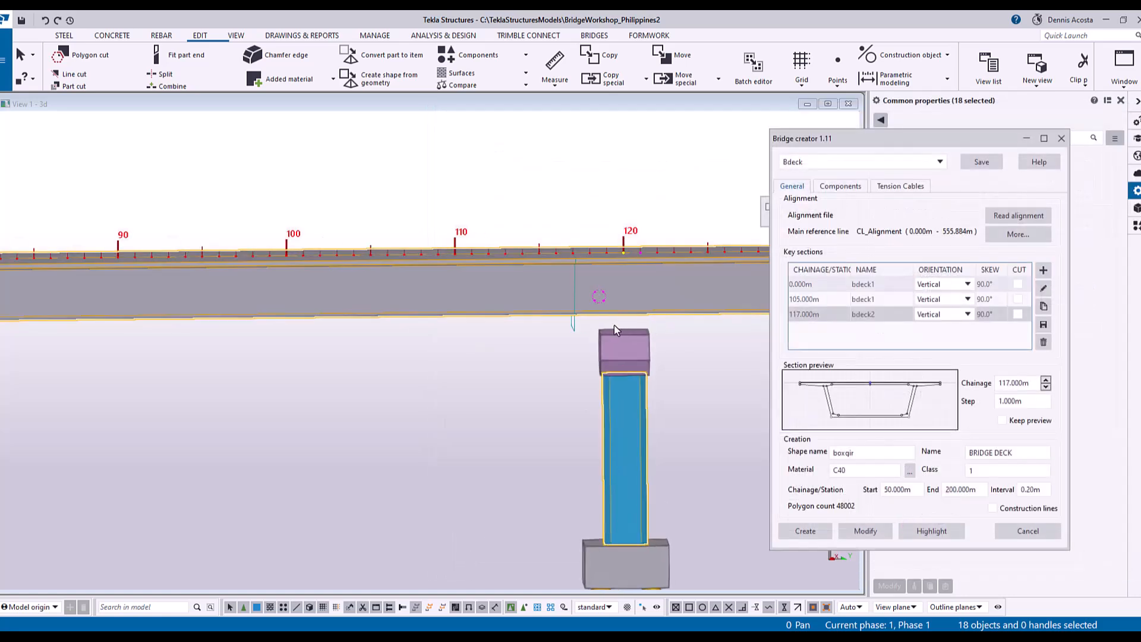
Step: Duplicate the bdeck2 key section at 117 m and set the copy's chainage to 123 m
middle_click_drag(615, 326, 511, 322)
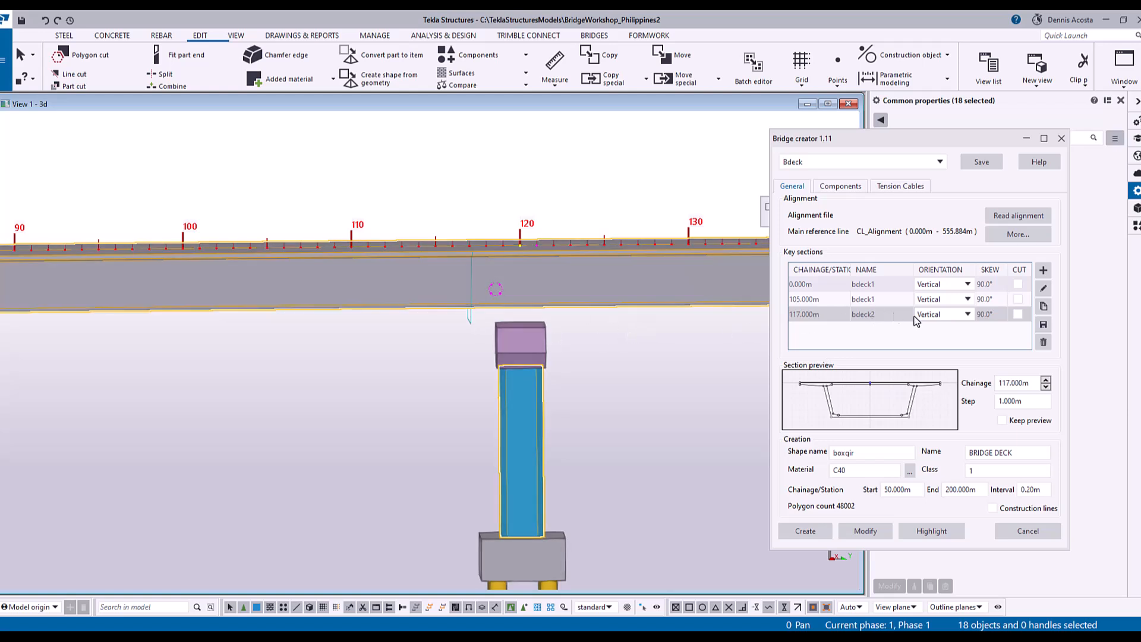
left_click(1043, 307)
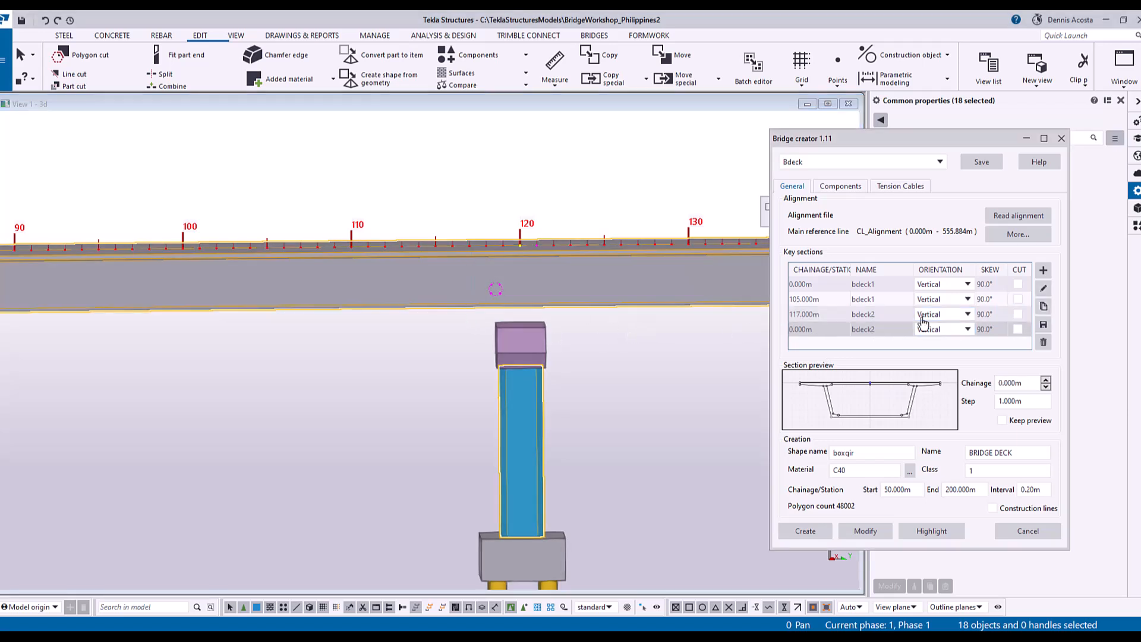
left_click(822, 330)
type("123")
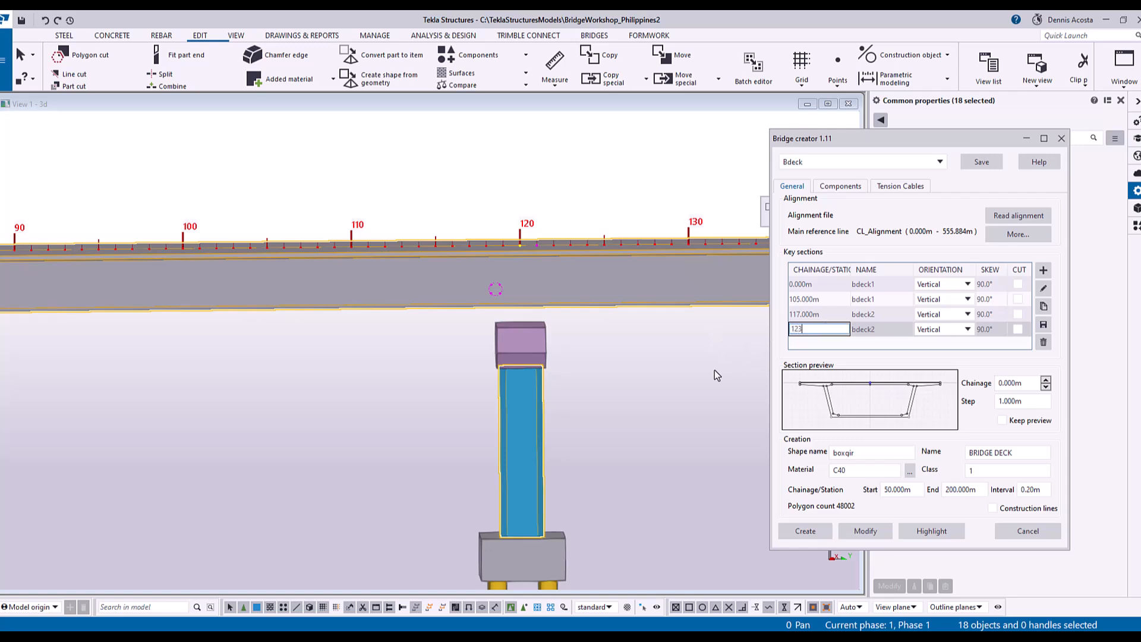
left_click(882, 314)
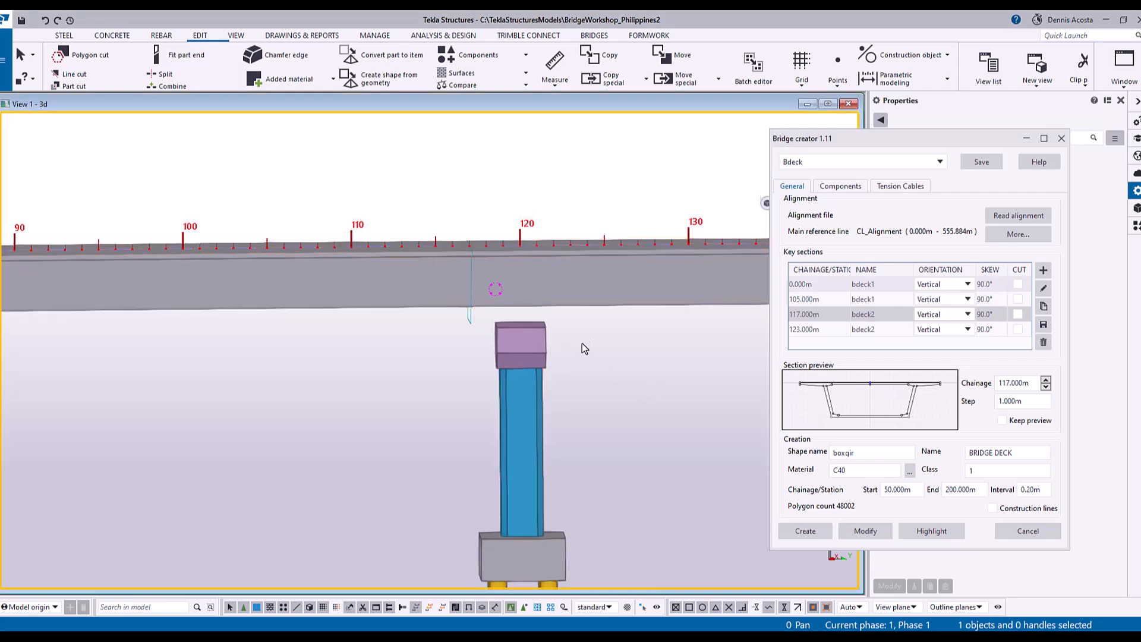
Step: Preview where the key sections at 123 m, 117 m and 105 m fall along the deck around the pier at chainage 120
left_click(823, 332)
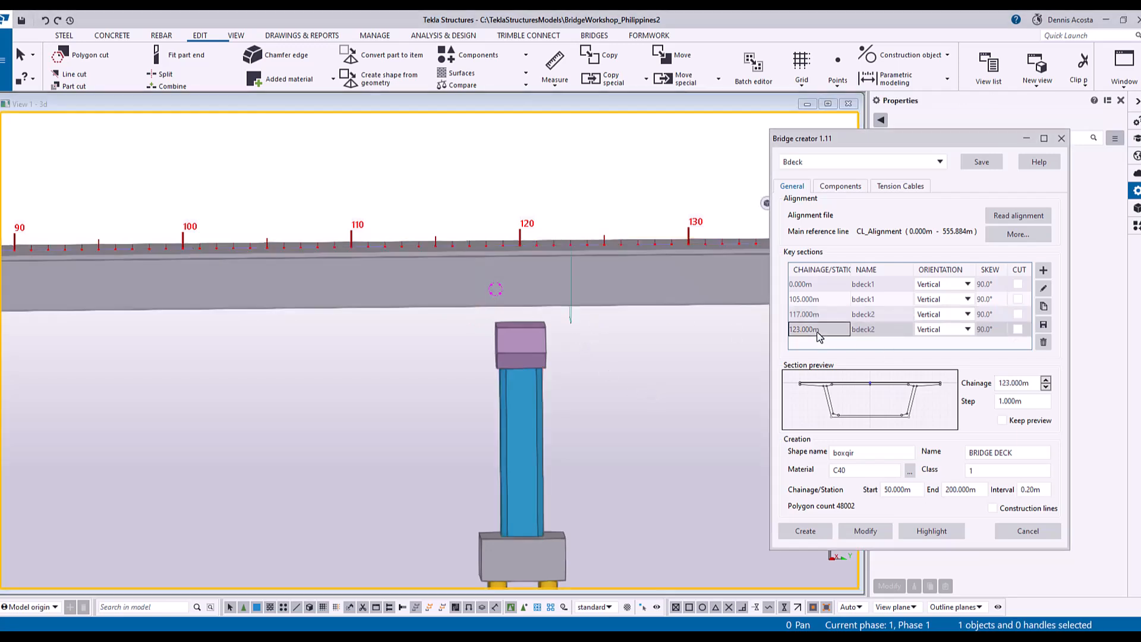
scroll(654, 321, "down", 2)
scroll(629, 314, "down", 1)
middle_click_drag(476, 308, 495, 308)
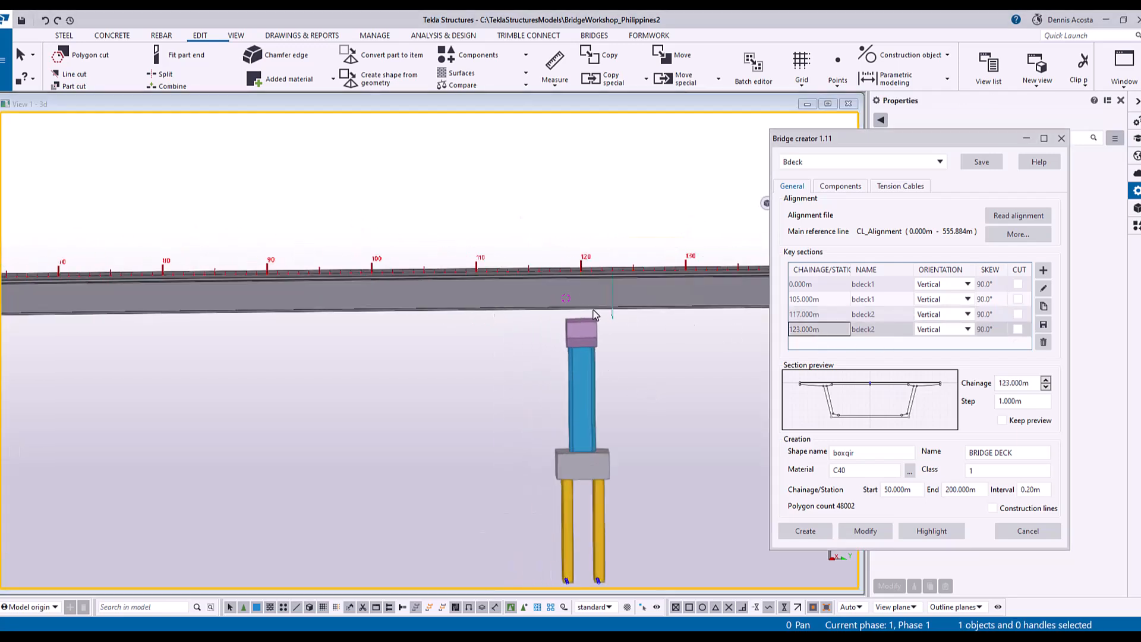
left_click(816, 313)
left_click(823, 332)
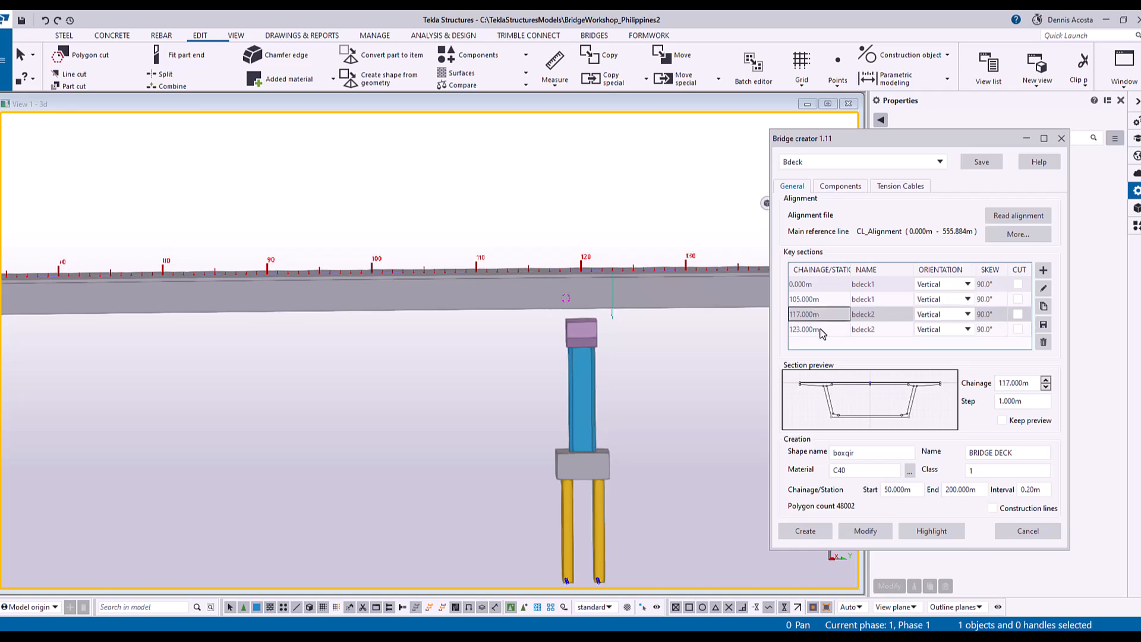
left_click(825, 300)
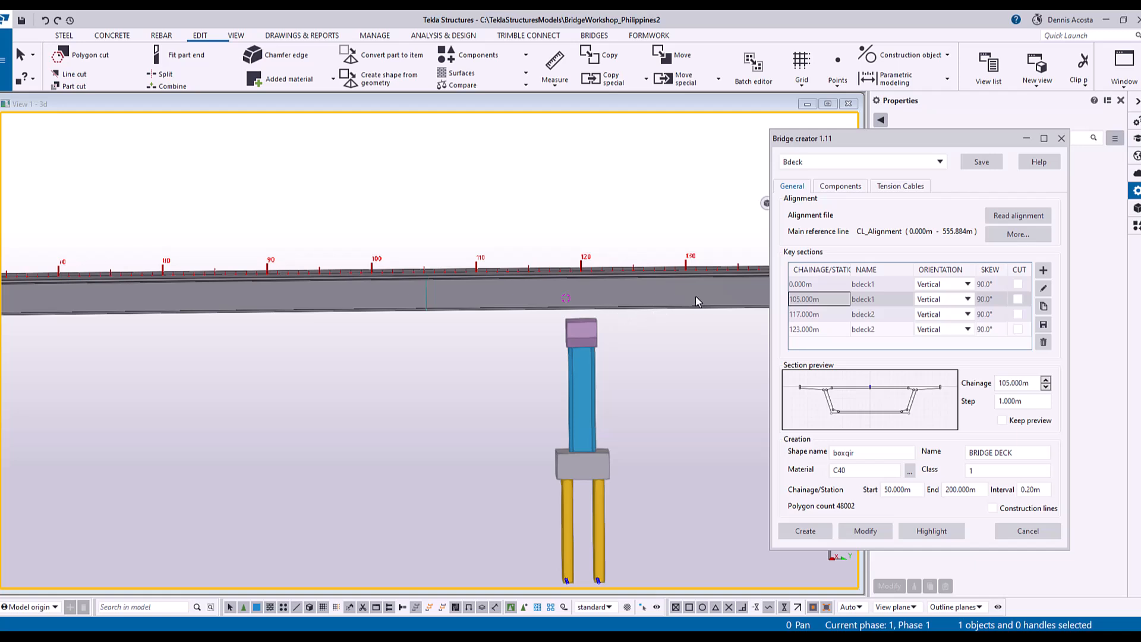
Step: Duplicate the bdeck1 key section at 105 m and set the copy's chainage to 135 m
middle_click_drag(693, 301, 630, 282)
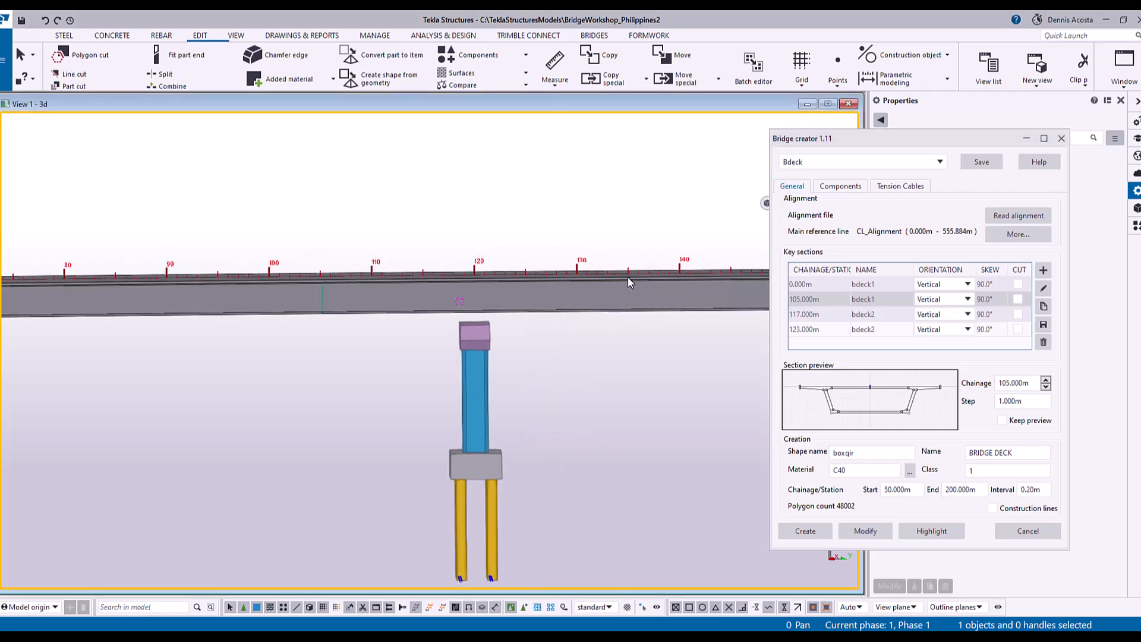
double_click(816, 299)
left_click(1044, 309)
scroll(816, 351, "down", 1)
double_click(816, 330)
type("135")
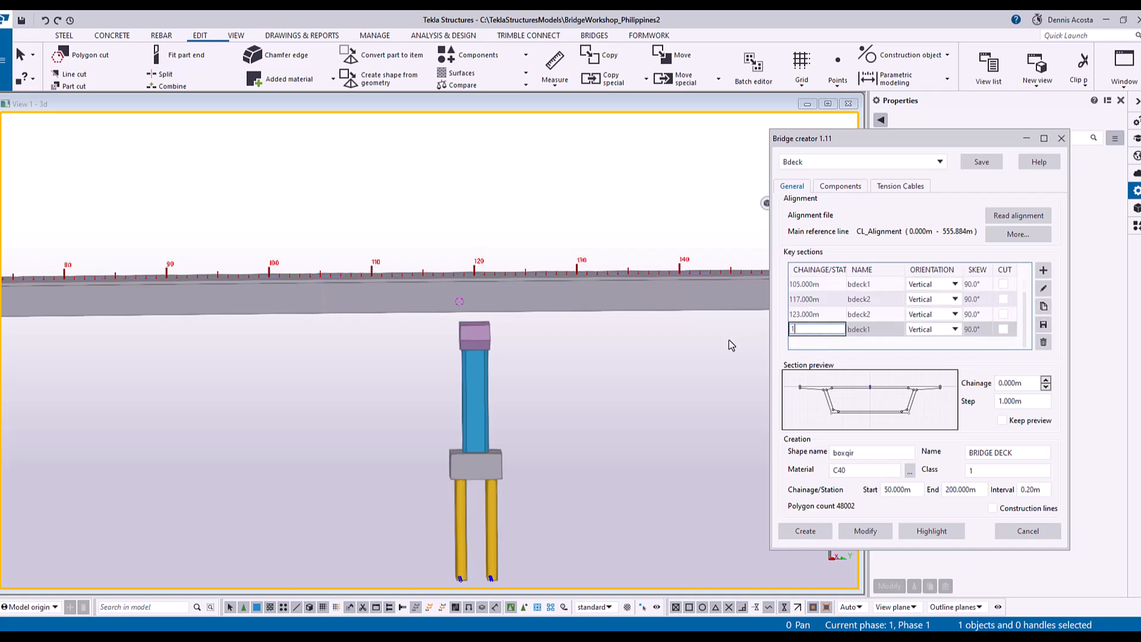
left_click(729, 365)
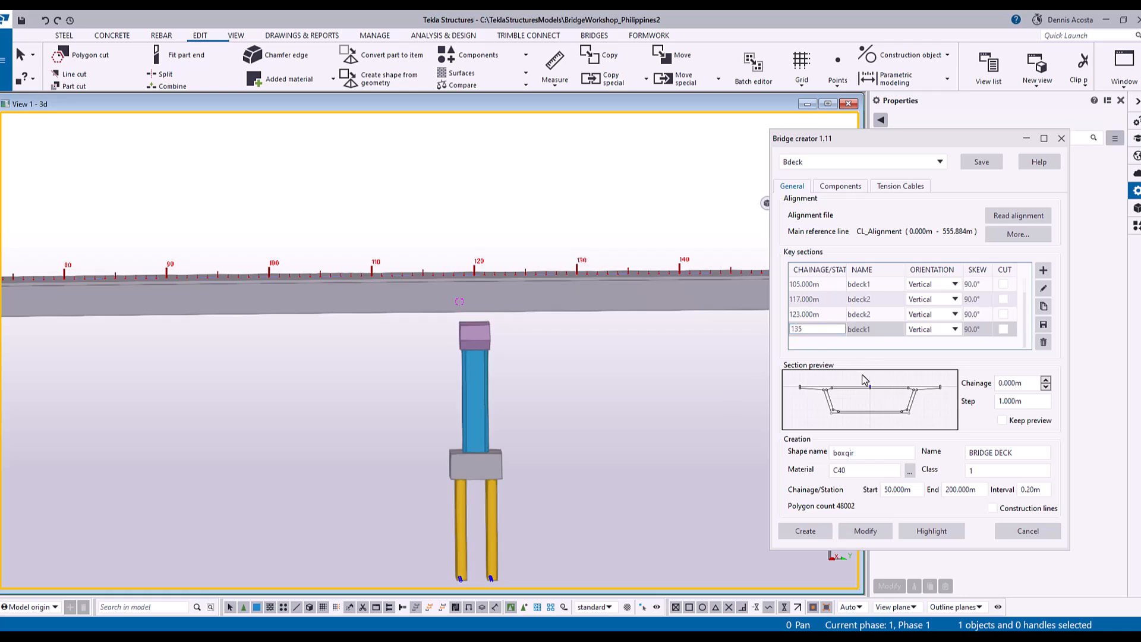
Step: Duplicate the bdeck1 key section at 135 m and set the copy's chainage to 200 m
left_click(1044, 310)
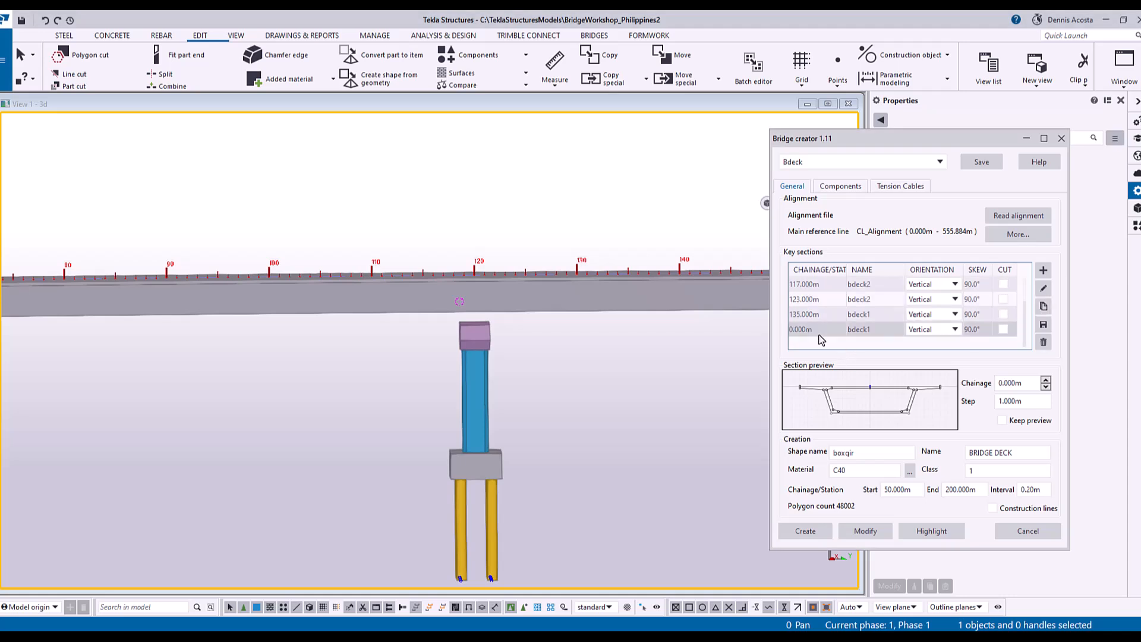
left_click(818, 330)
left_click(819, 330)
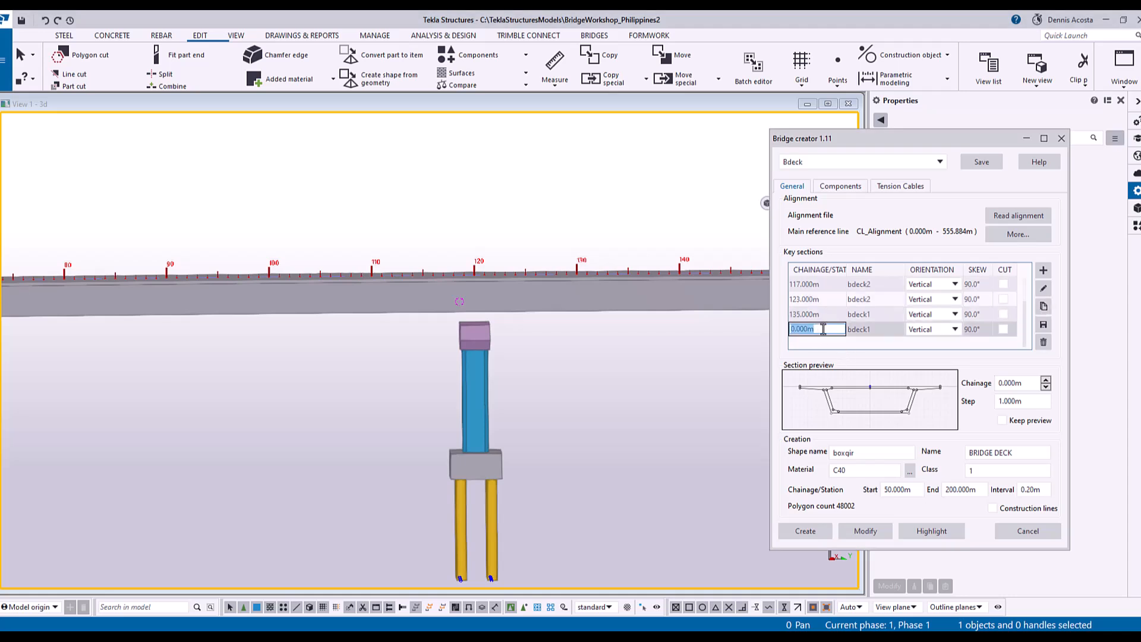
type("200")
left_click(888, 315)
scroll(669, 379, "down", 2)
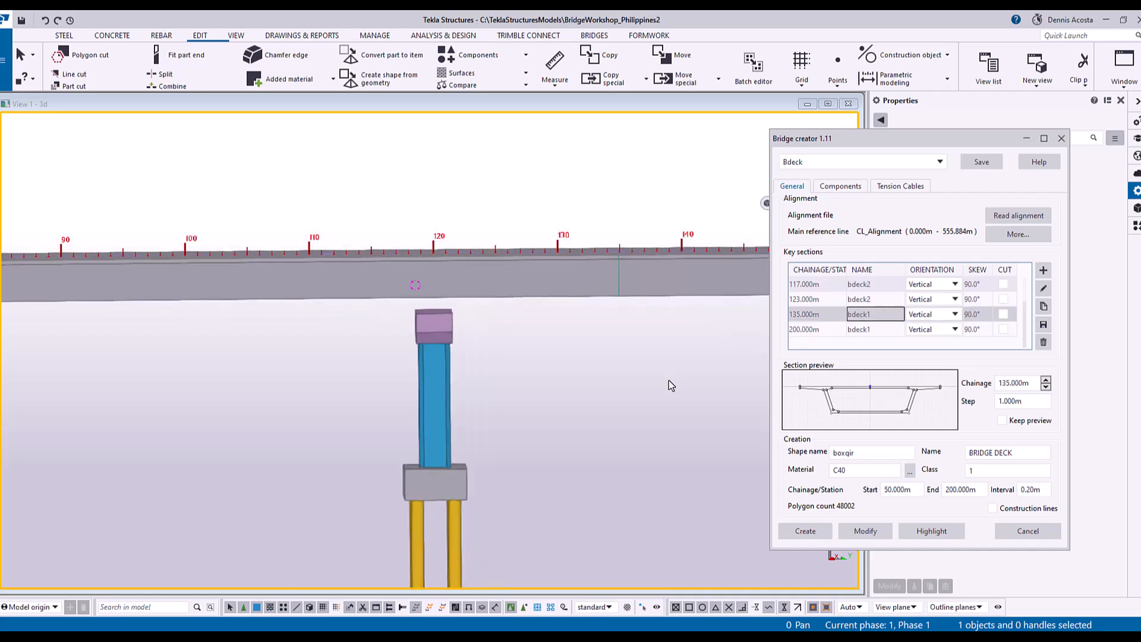
Step: Highlight the bridge's objects and update the existing Bdeck model with the new key sections, continuing despite the undefined start or end key section
scroll(668, 381, "up", 1)
left_click(932, 531)
left_click(865, 532)
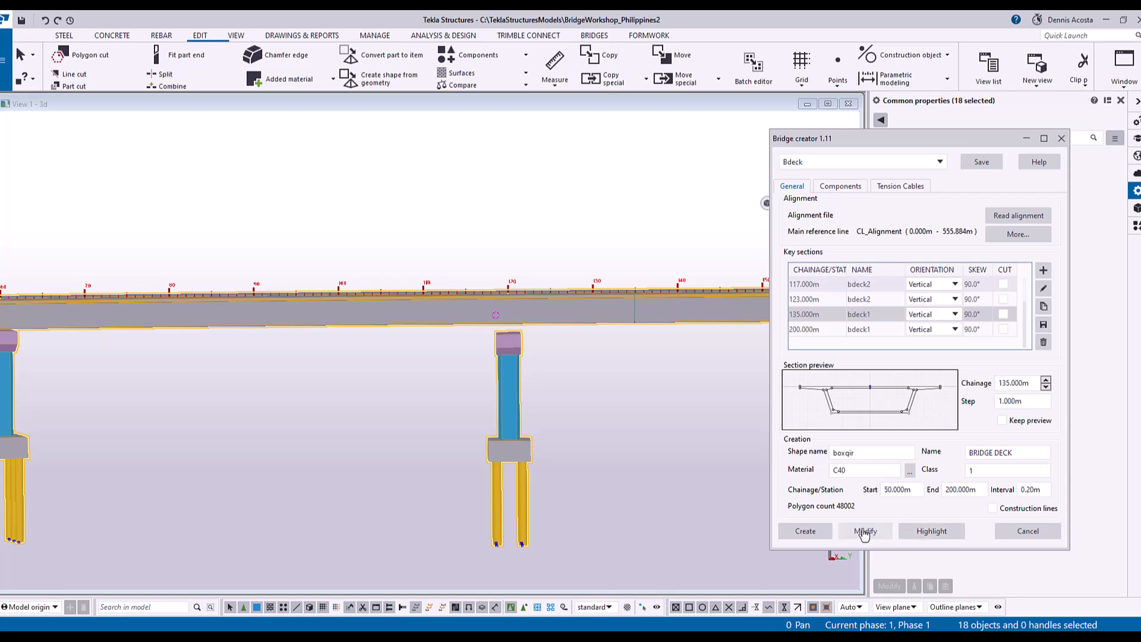
scroll(516, 336, "up", 2)
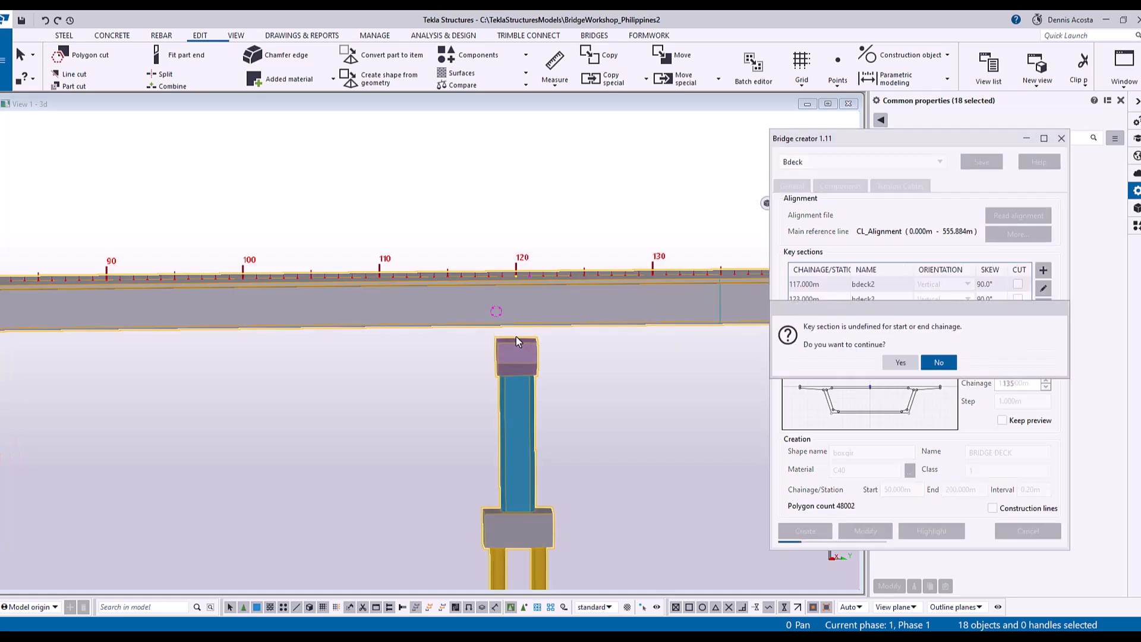
scroll(576, 346, "down", 2)
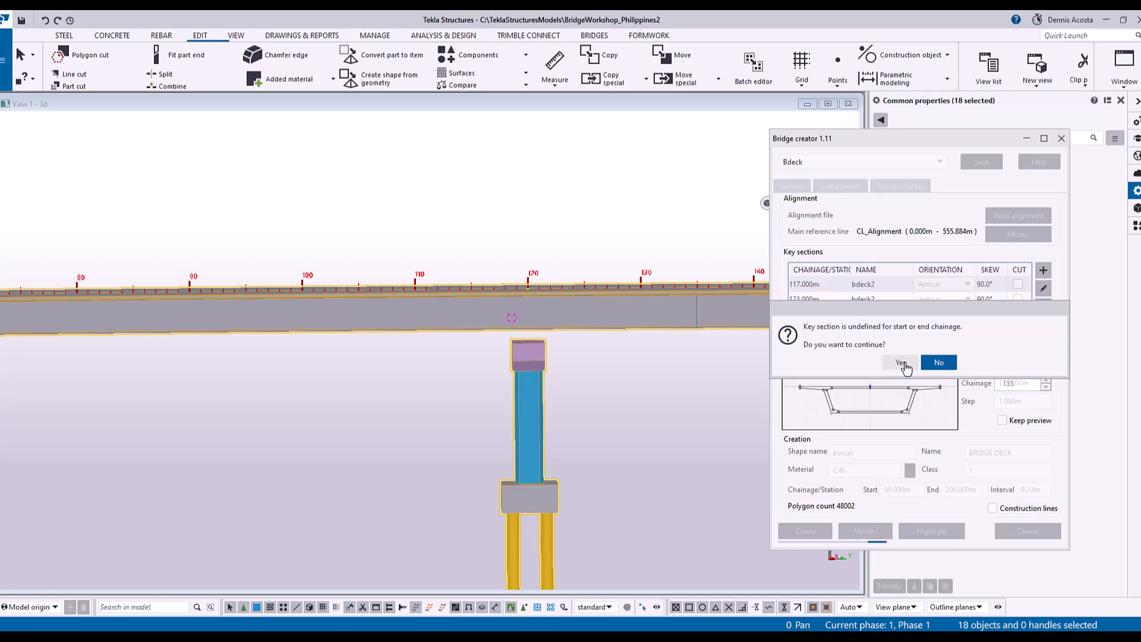
left_click(903, 363)
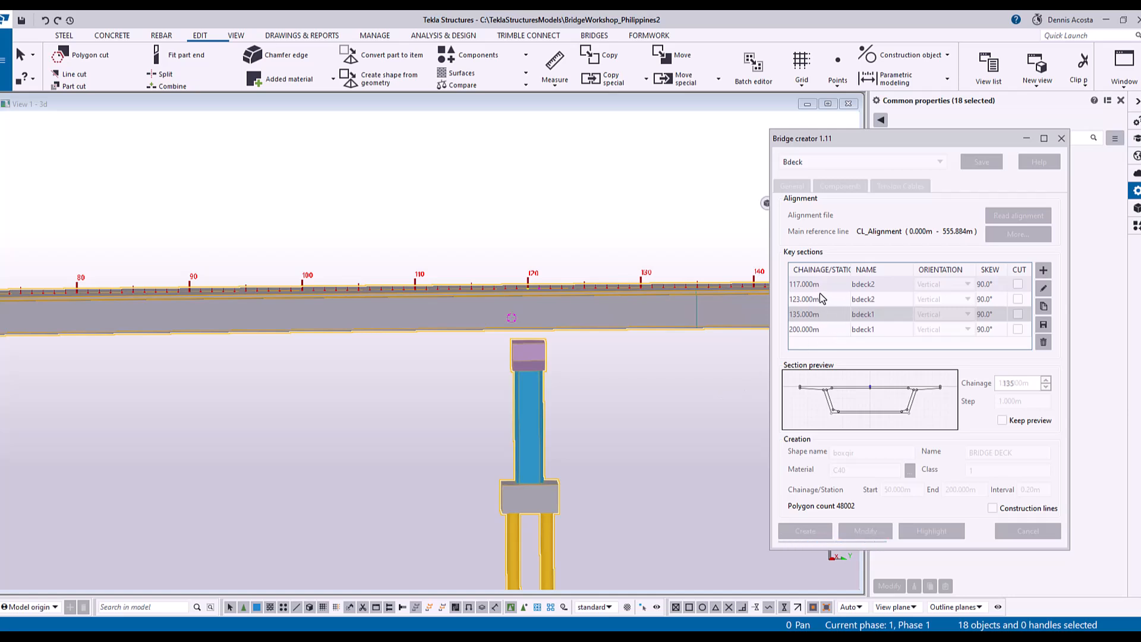
scroll(587, 404, "down", 3)
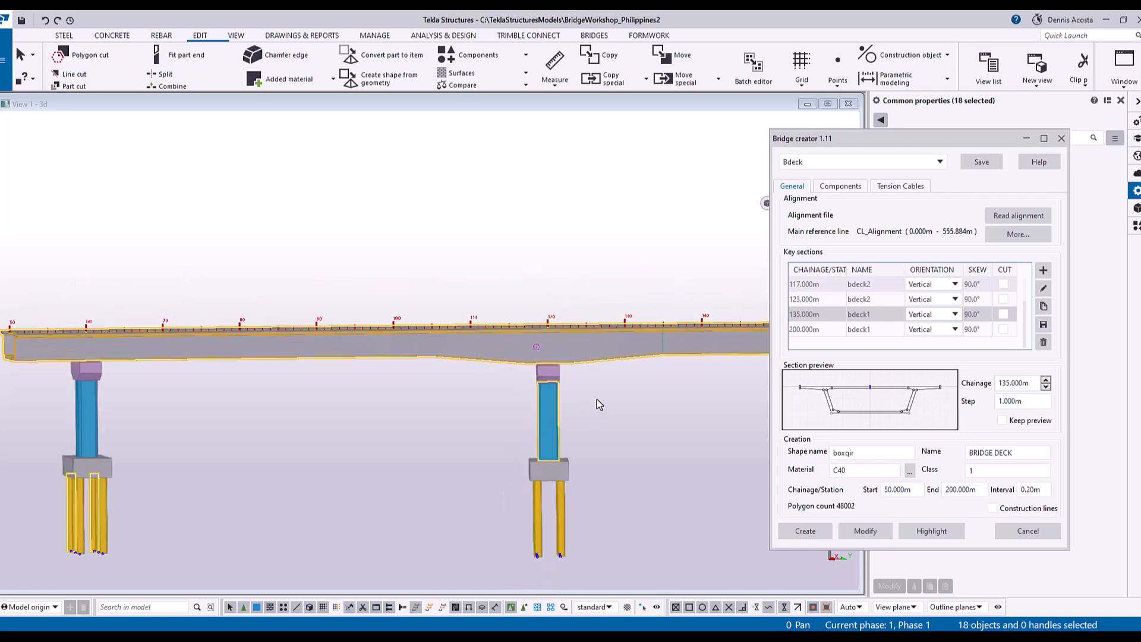
Step: Examine the deck's deepened underside and its fit on the pier head at chainage 120 from below
left_click(566, 353)
scroll(564, 351, "up", 3)
middle_click_drag(557, 377, 552, 255, "ctrl")
scroll(675, 396, "down", 3)
scroll(533, 315, "up", 3)
middle_click_drag(553, 255, 644, 330)
scroll(519, 320, "up", 10)
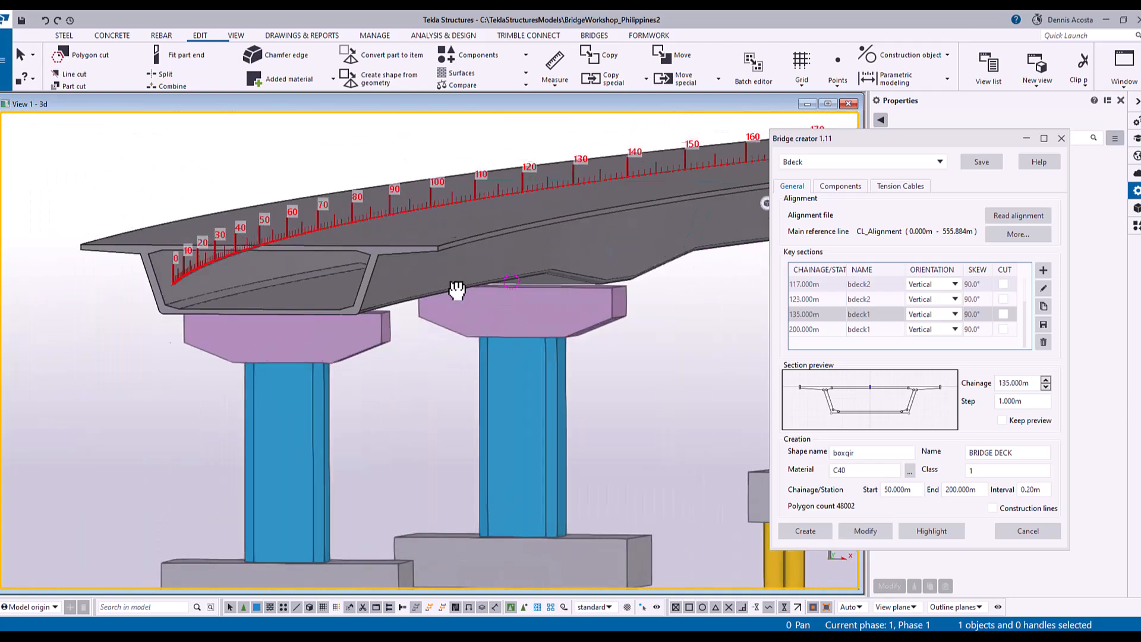
middle_click_drag(422, 290, 477, 304, "ctrl")
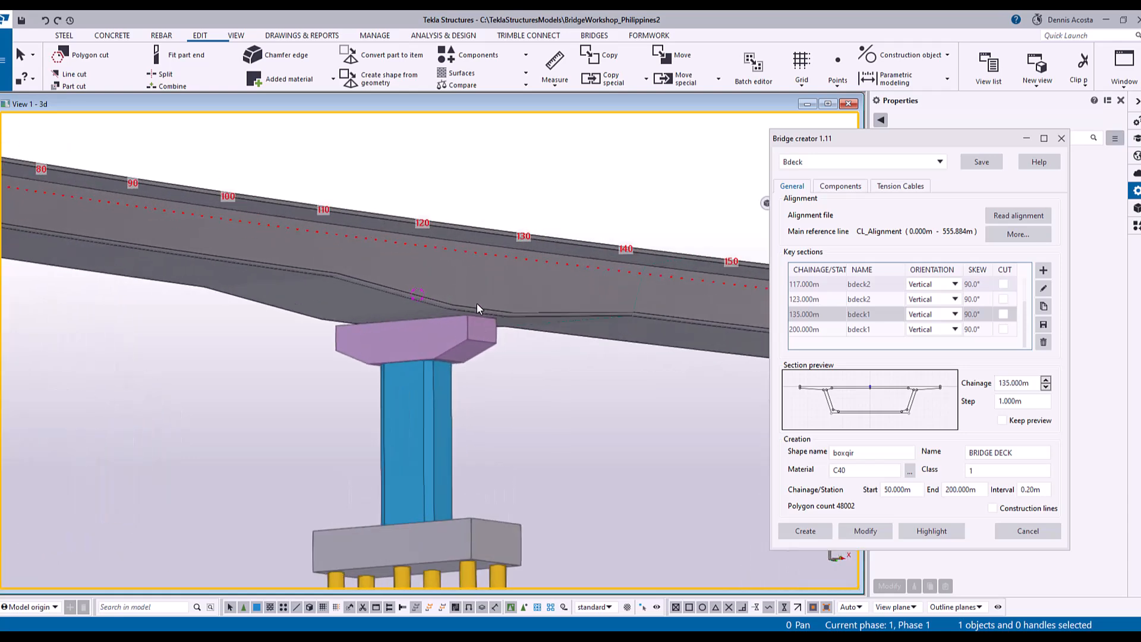
scroll(476, 304, "down", 1)
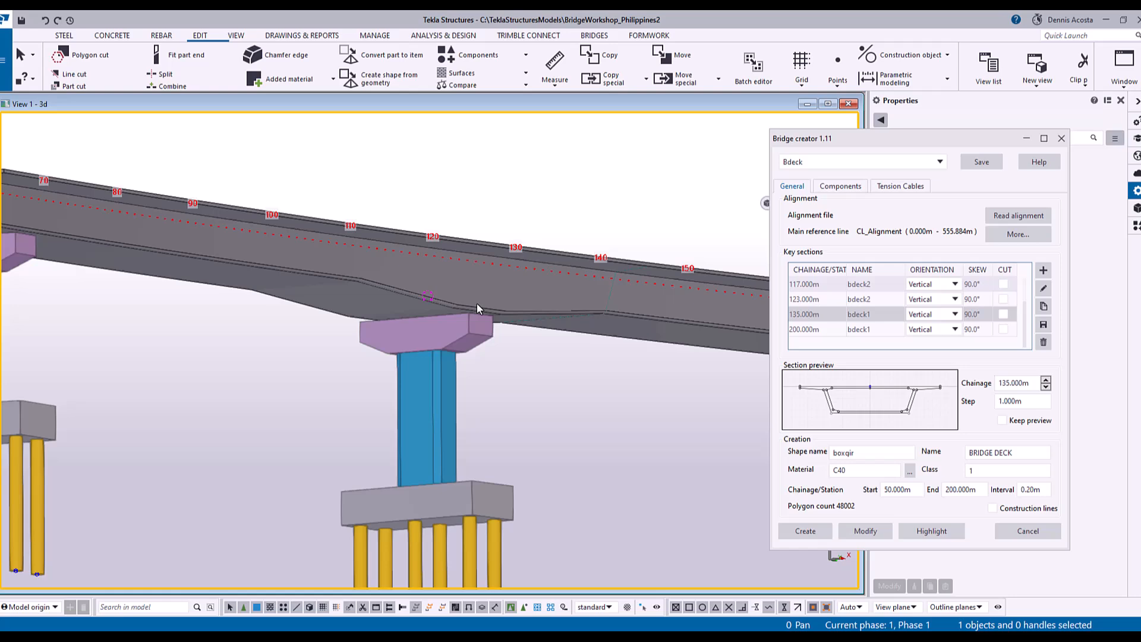
Step: Examine the updated deck along its full length together with all the piers
scroll(556, 349, "down", 4)
middle_click_drag(556, 351, 482, 364, "ctrl")
scroll(477, 362, "down", 2)
scroll(476, 362, "up", 2)
scroll(476, 362, "down", 1)
scroll(477, 362, "up", 2)
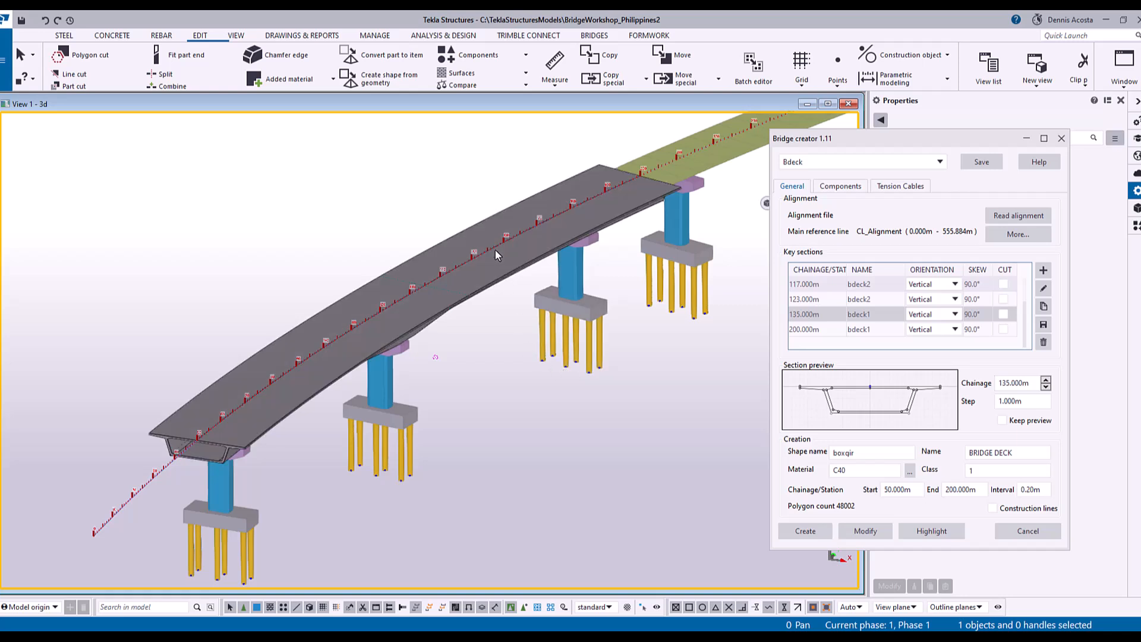
scroll(517, 292, "down", 1)
scroll(517, 291, "up", 1)
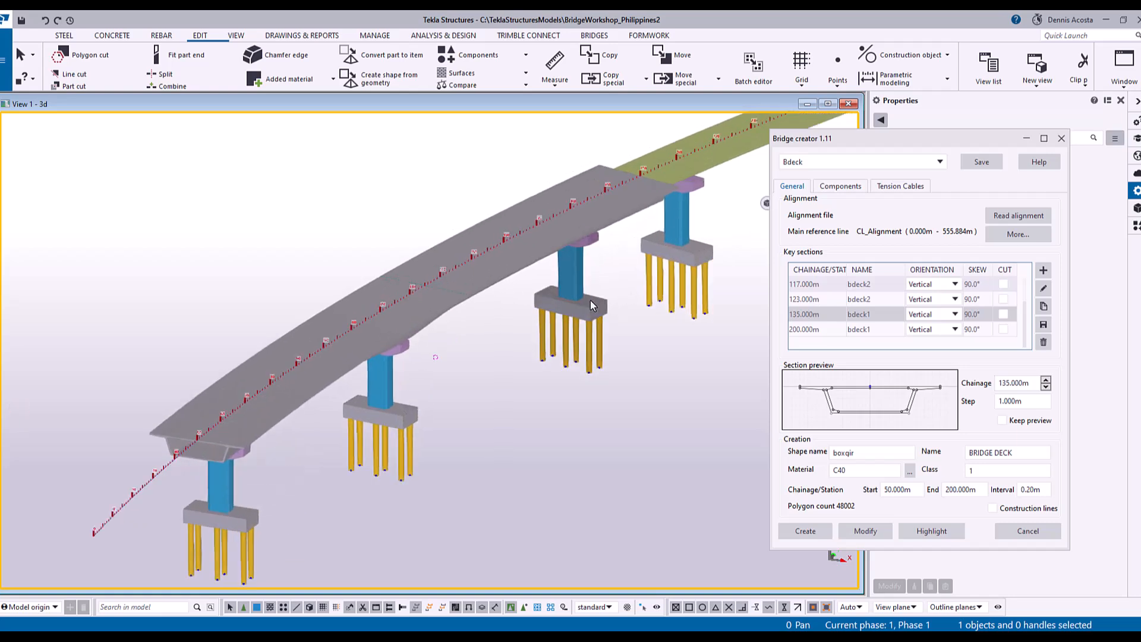
Step: Highlight all model objects that belong to the Bdeck bridge and check the list of saved bridges
left_click(945, 532)
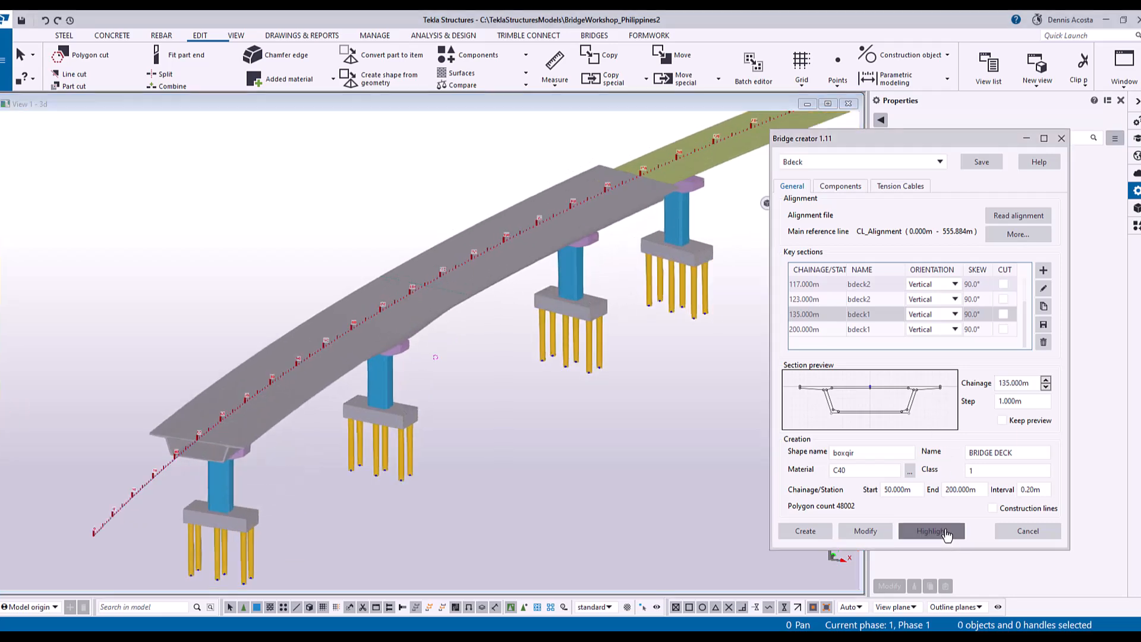
scroll(589, 319, "down", 2)
middle_click_drag(387, 339, 510, 287)
scroll(506, 287, "up", 1)
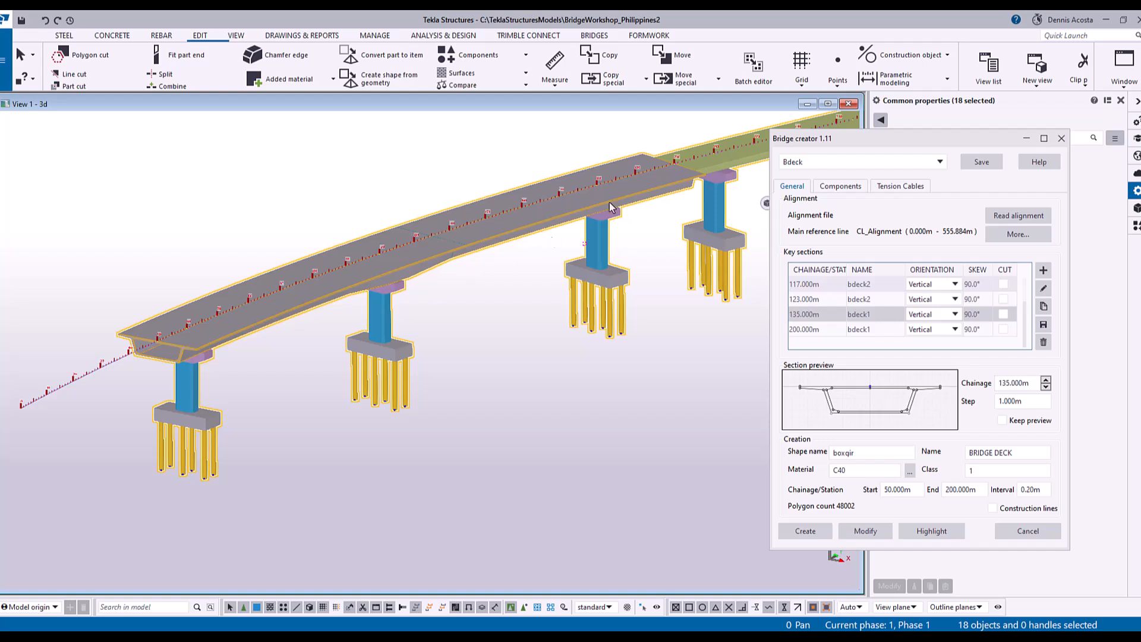
left_click(941, 164)
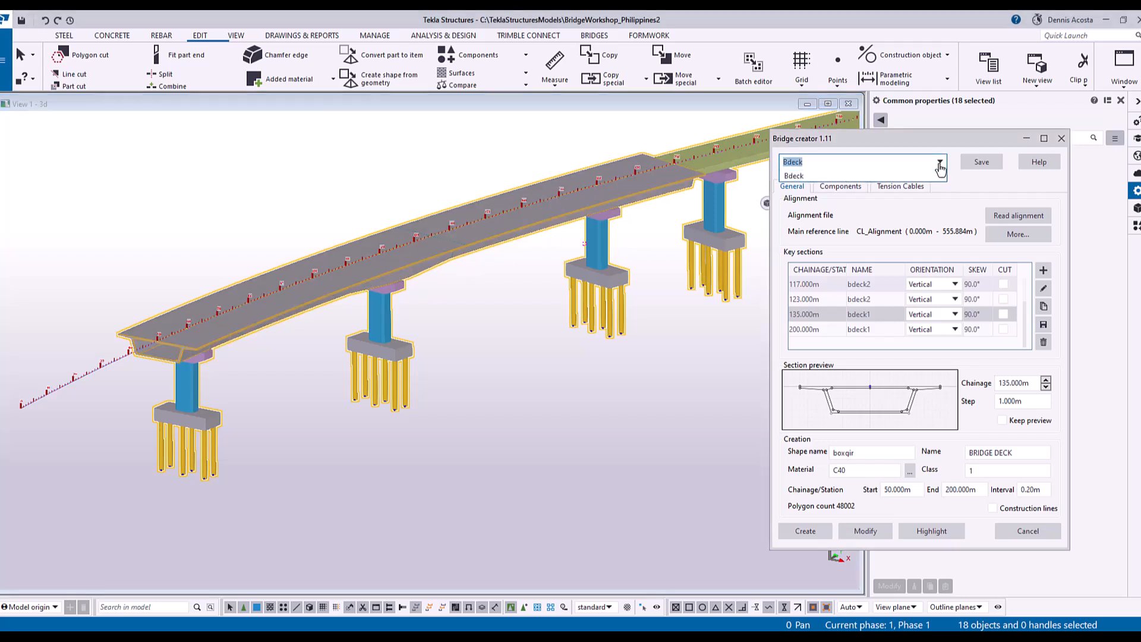
left_click(831, 176)
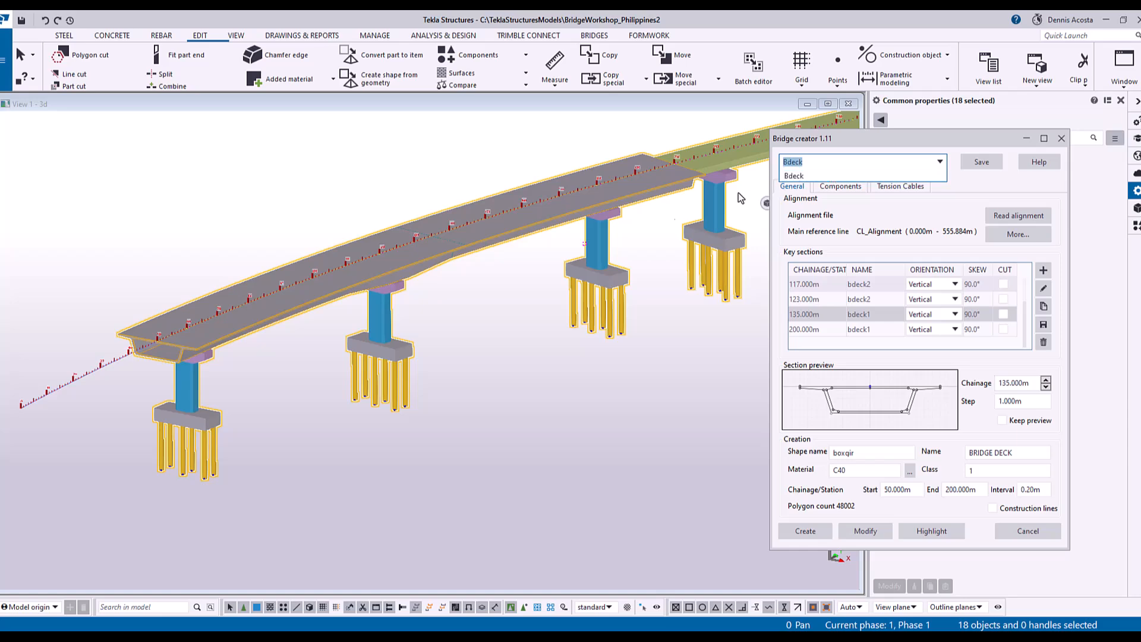
Step: Rename the cross section of the key section at 105 m as bdeck1A
scroll(381, 291, "up", 2)
scroll(382, 278, "up", 2)
mouse_move(381, 276)
middle_mouse_down("ctrl")
mouse_move(329, 240)
mouse_move(288, 249)
mouse_move(334, 286)
mouse_move(454, 280)
mouse_move(445, 267)
middle_mouse_up("ctrl")
scroll(454, 280, "up", 3)
mouse_move(546, 318)
middle_mouse_down()
mouse_move(444, 321)
mouse_move(547, 319)
mouse_move(477, 319)
middle_mouse_up()
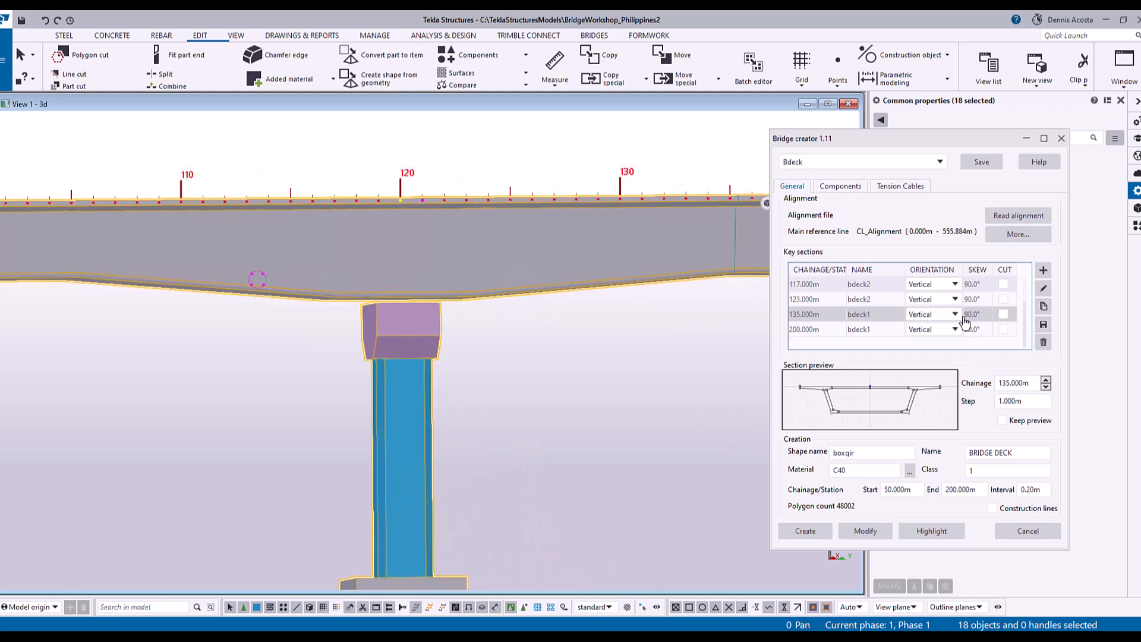
left_click(1022, 307)
scroll(1022, 308, "up", 1)
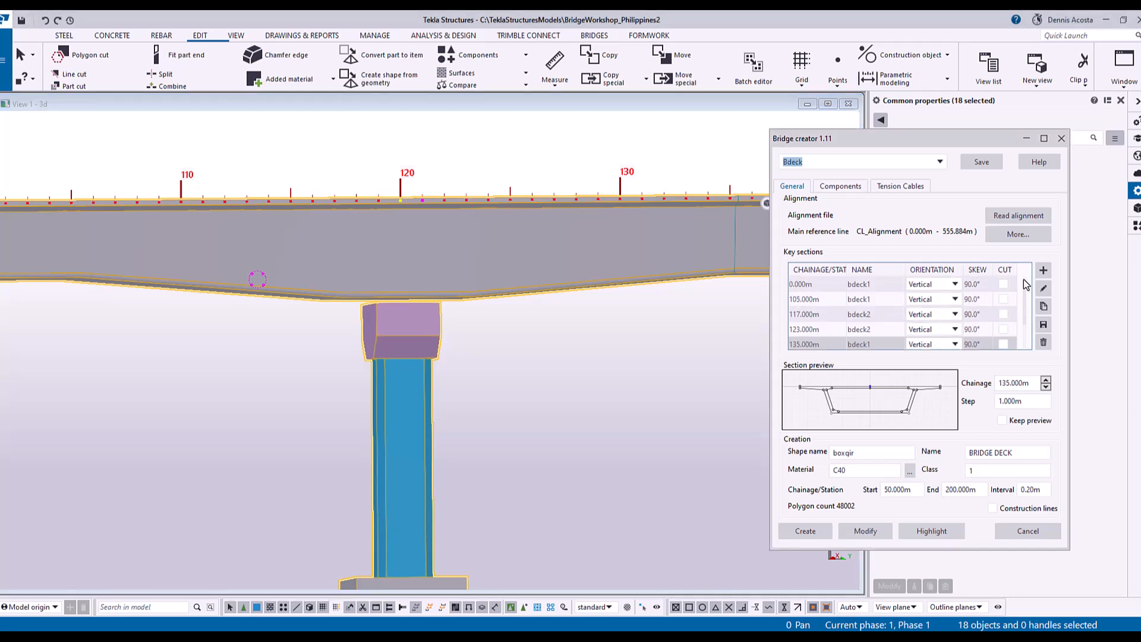
left_click(869, 301)
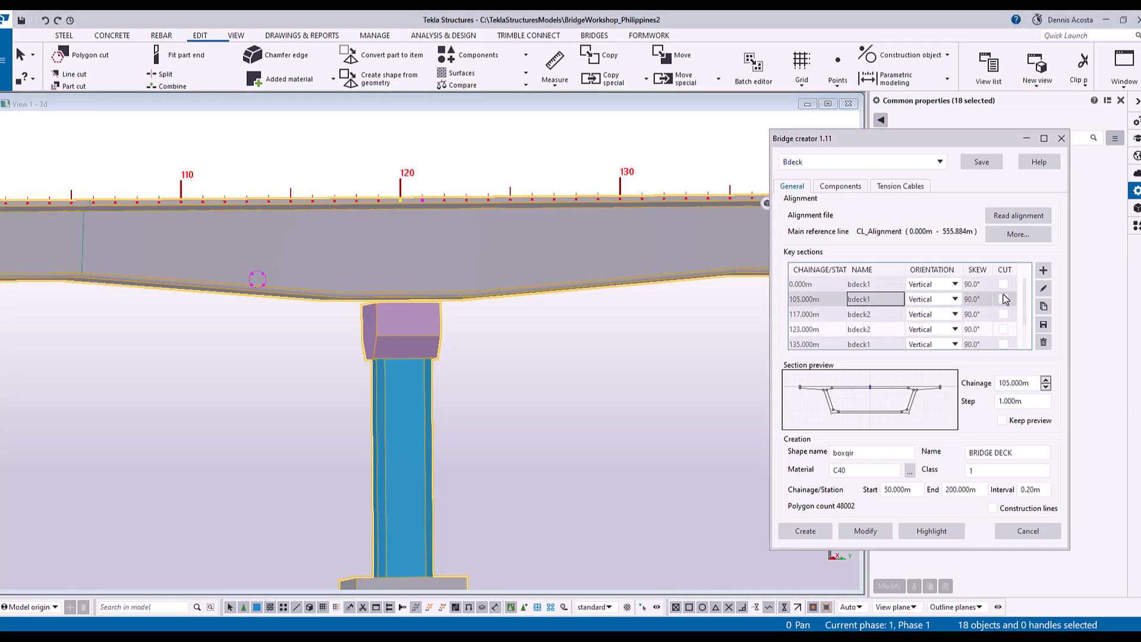
left_click(1046, 290)
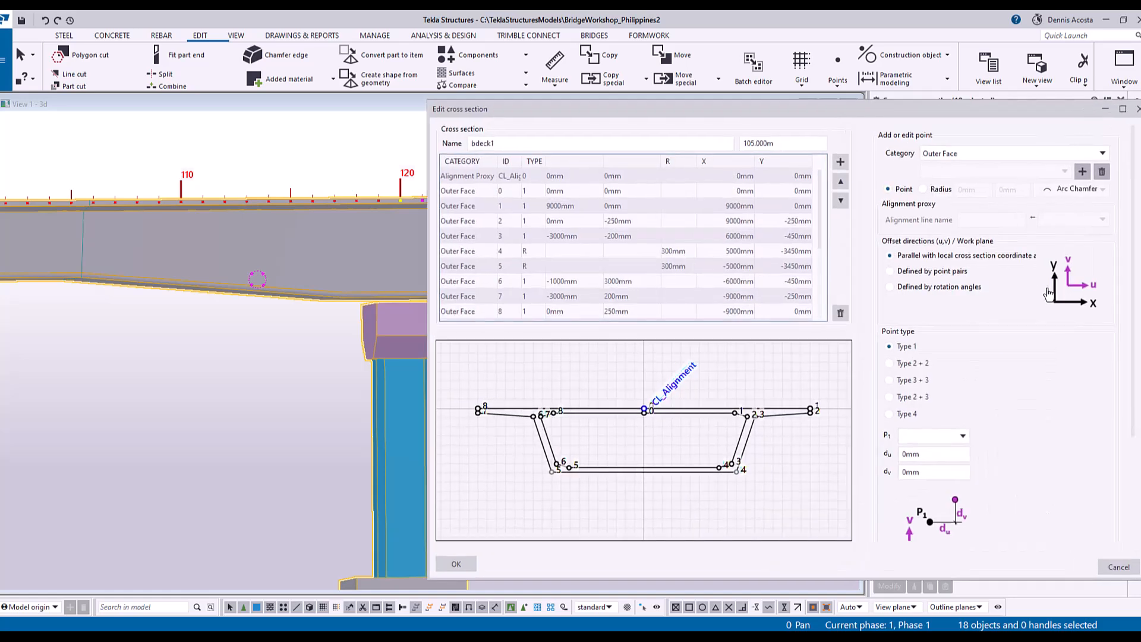
left_click(505, 145)
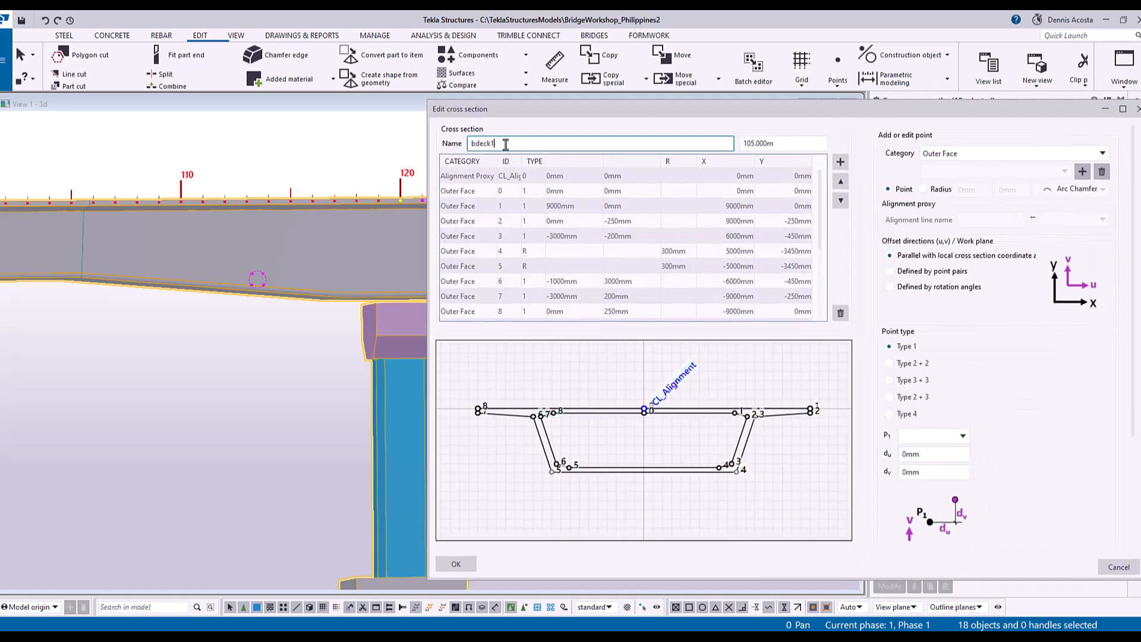
type("A")
left_click(458, 565)
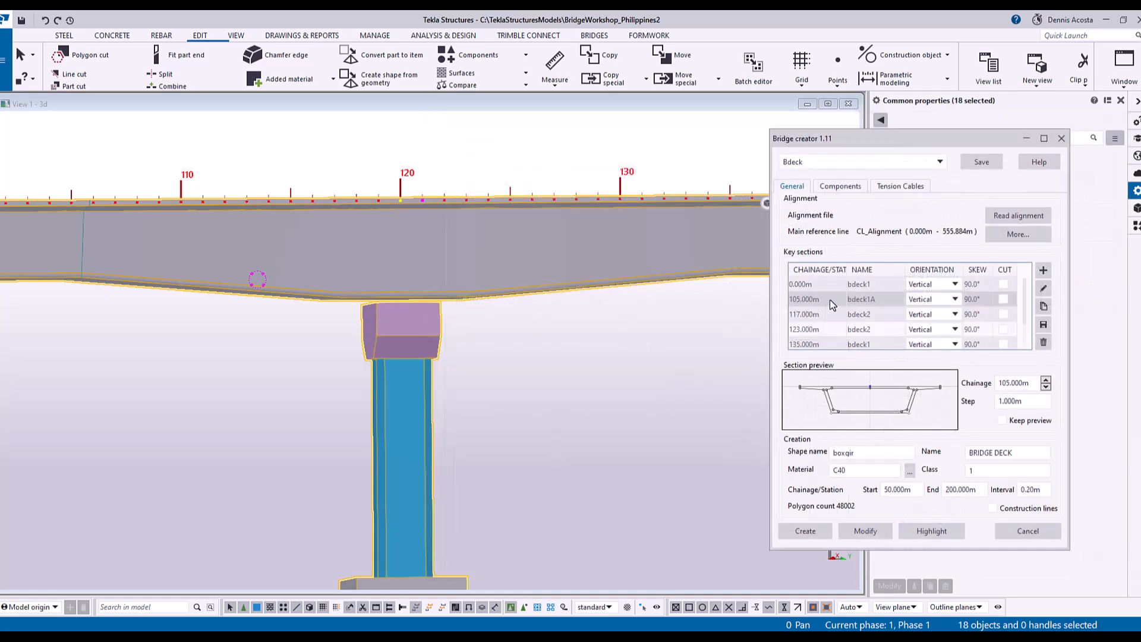
Step: Edit the bdeck1A key section at 105 m, setting the longitudinal geometry type of Outer Face point 4 to P2F
left_click(877, 342)
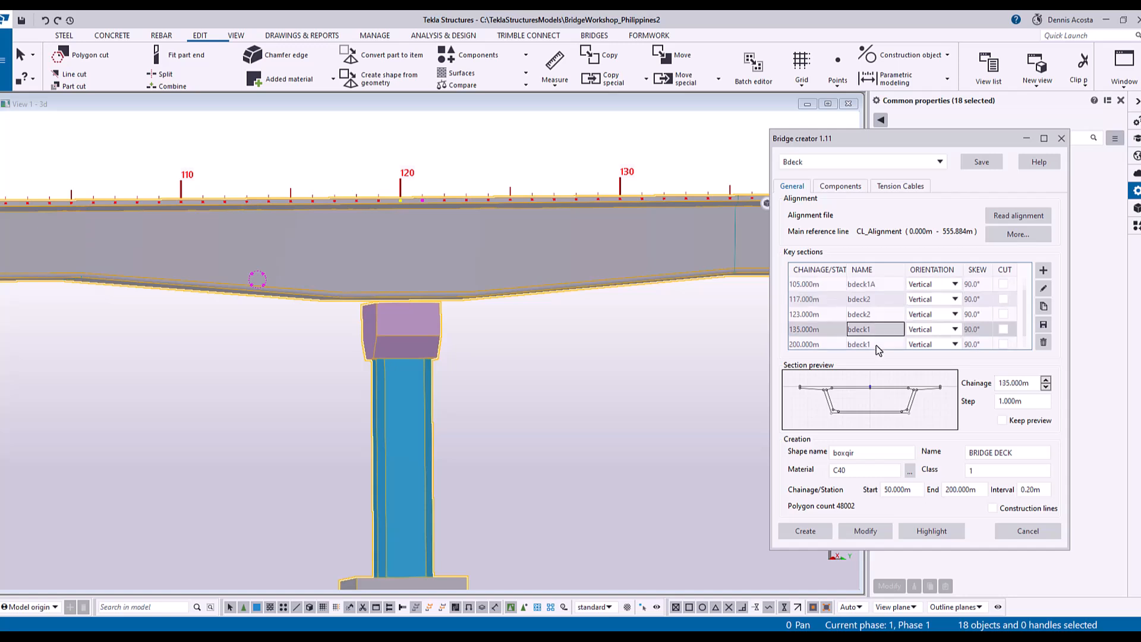
left_click(874, 284)
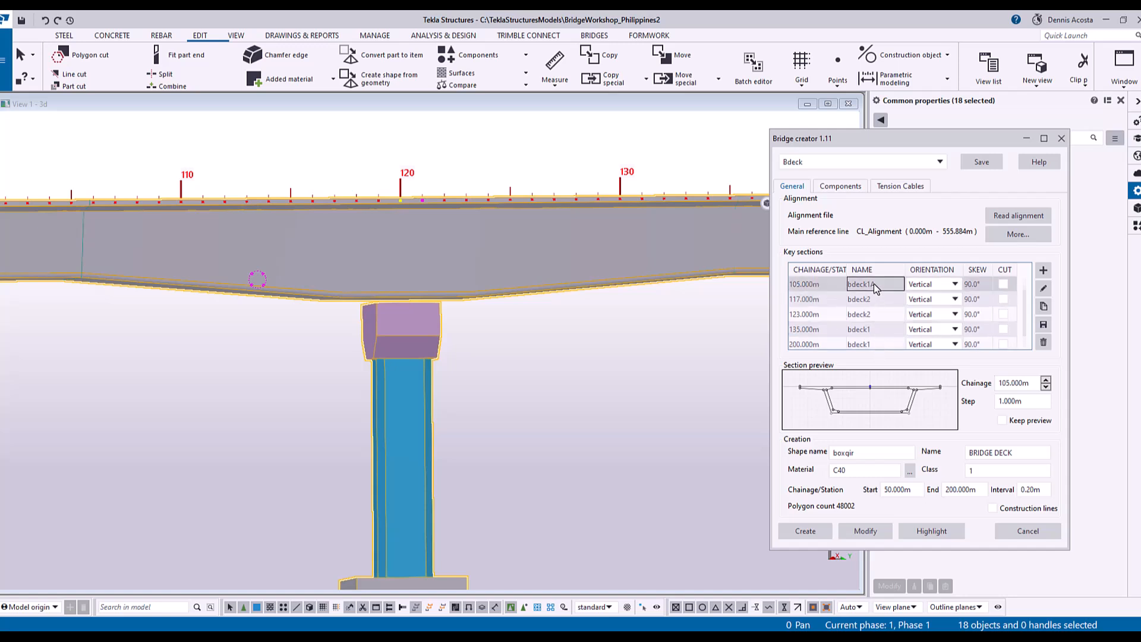
left_click(1043, 288)
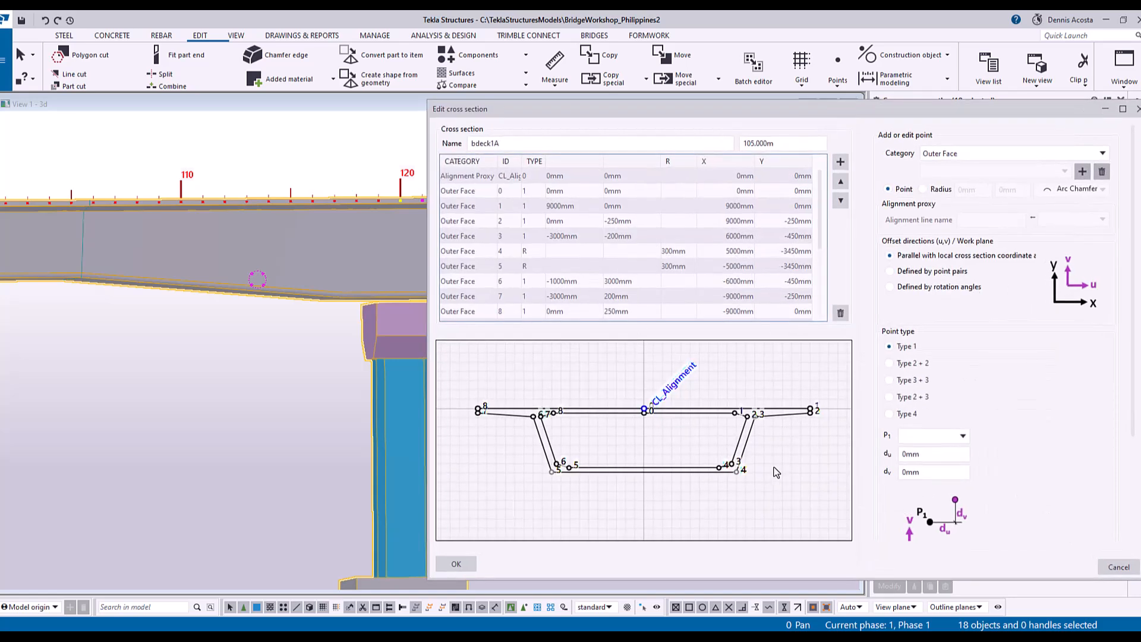
scroll(728, 448, "up", 5)
scroll(695, 458, "down", 2)
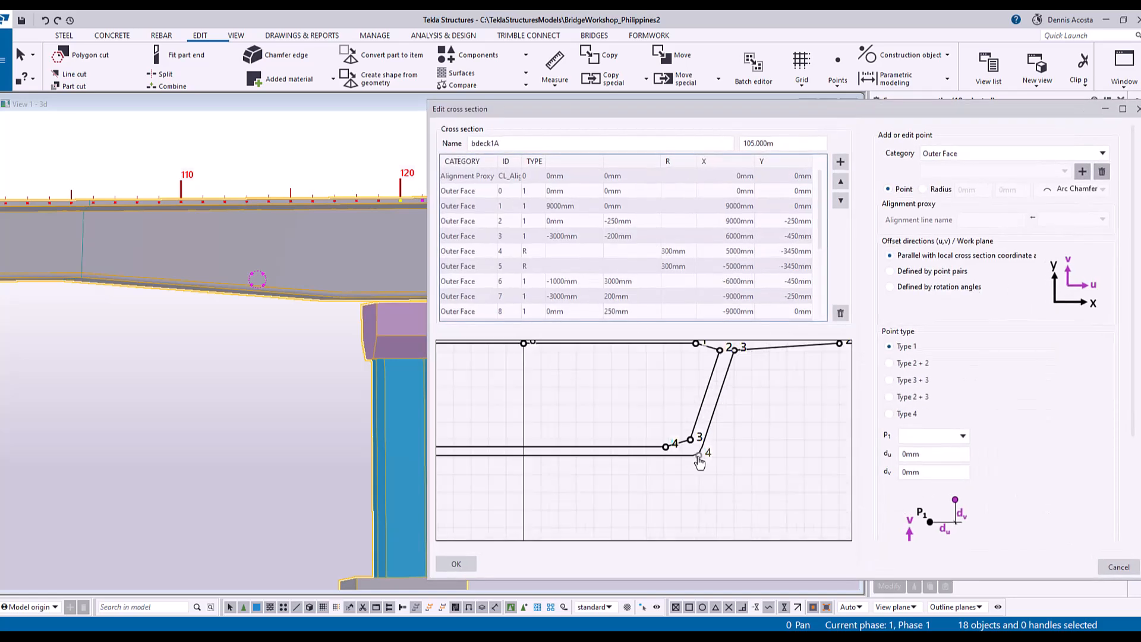
left_click(699, 456)
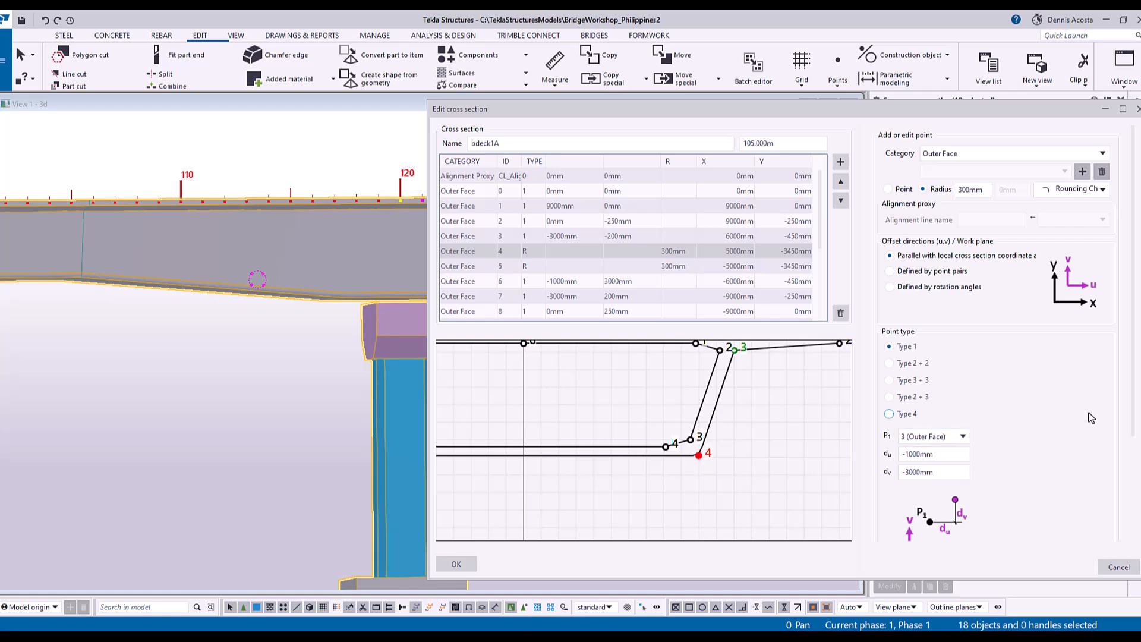
scroll(1088, 414, "down", 3)
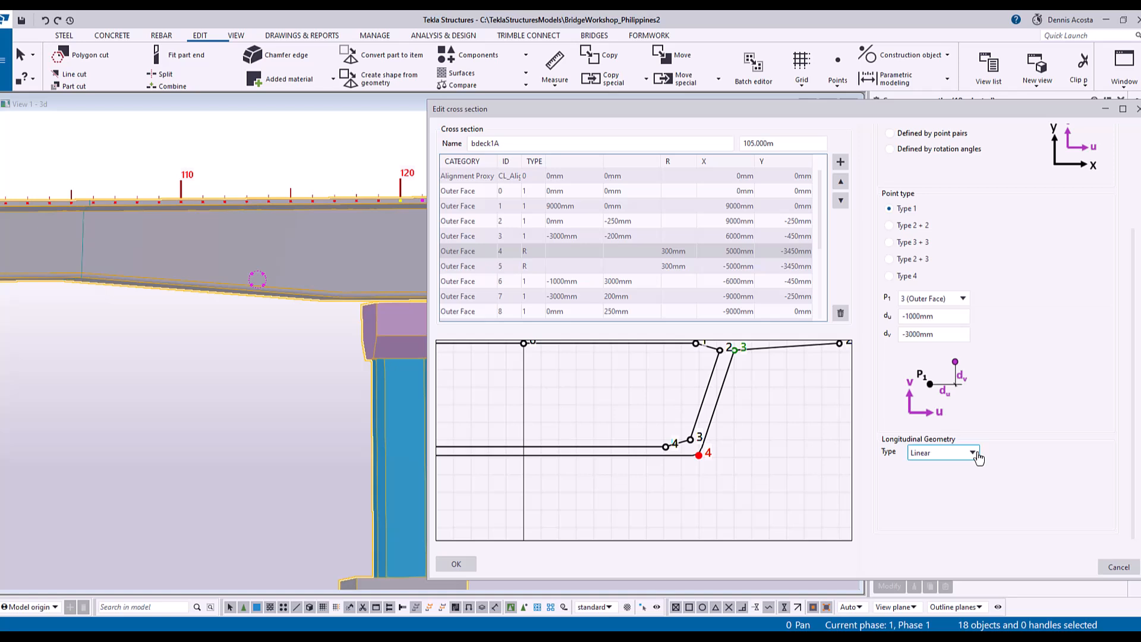
left_click(973, 453)
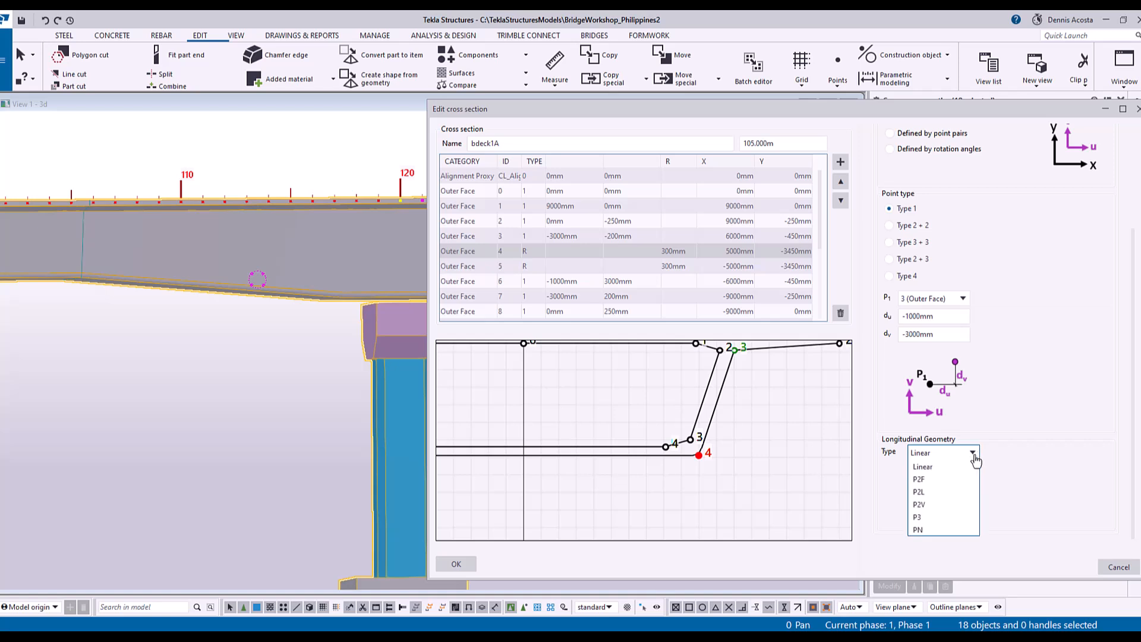
left_click(924, 480)
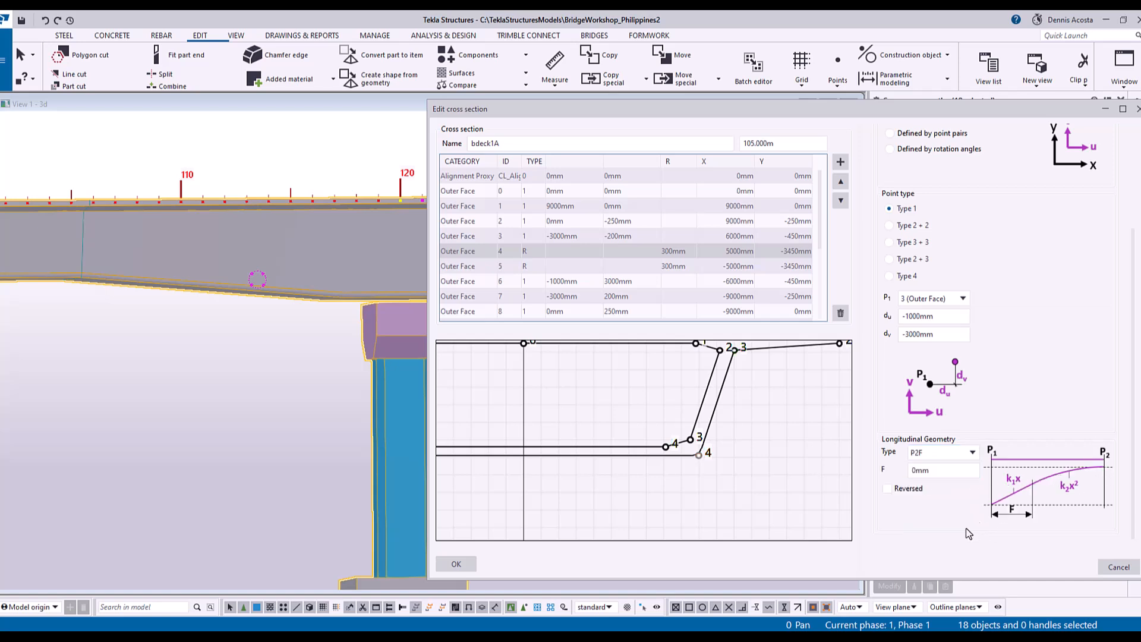
Step: Preview the P2L, P2V, P3 and PN longitudinal geometry types for Outer Face point 4 of bdeck1A
left_click(963, 455)
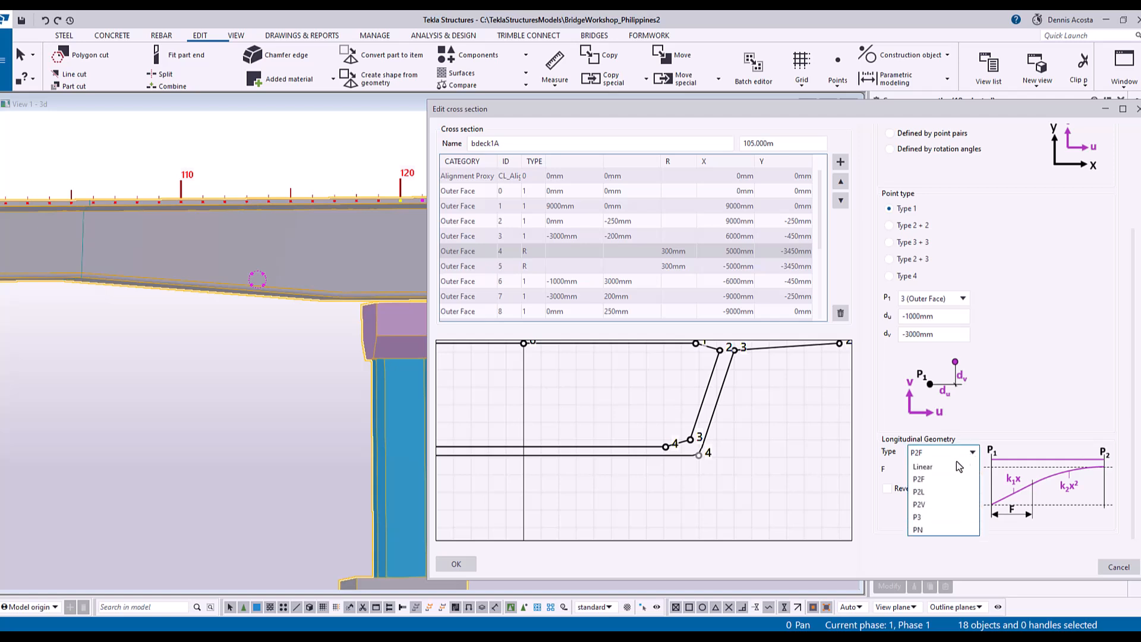
left_click(928, 492)
left_click(964, 463)
left_click(931, 504)
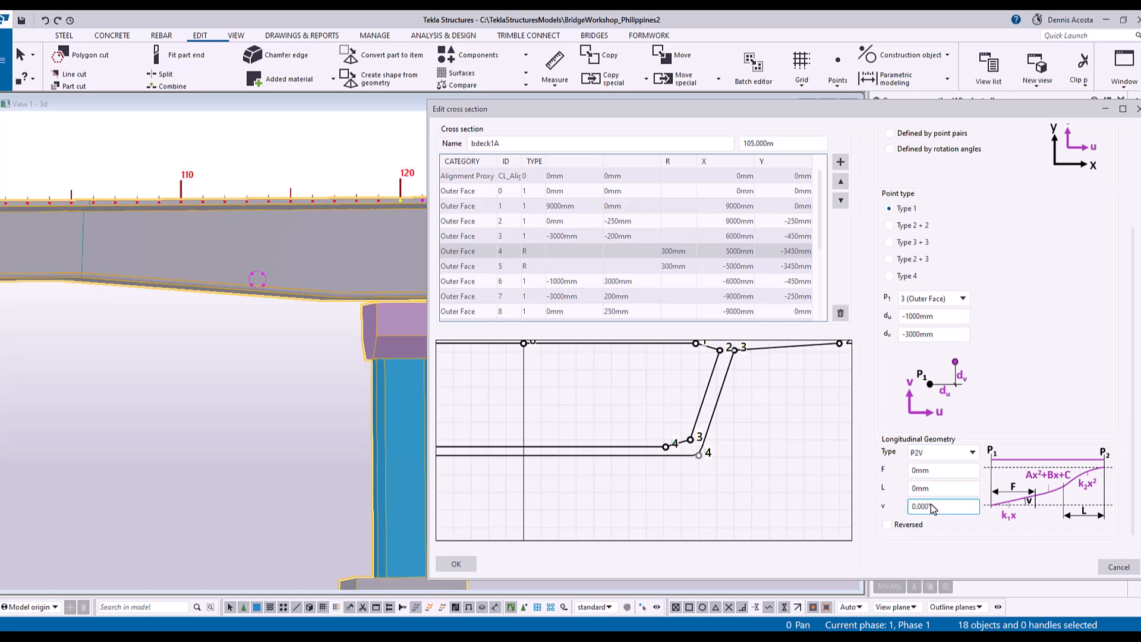
left_click(968, 457)
left_click(920, 517)
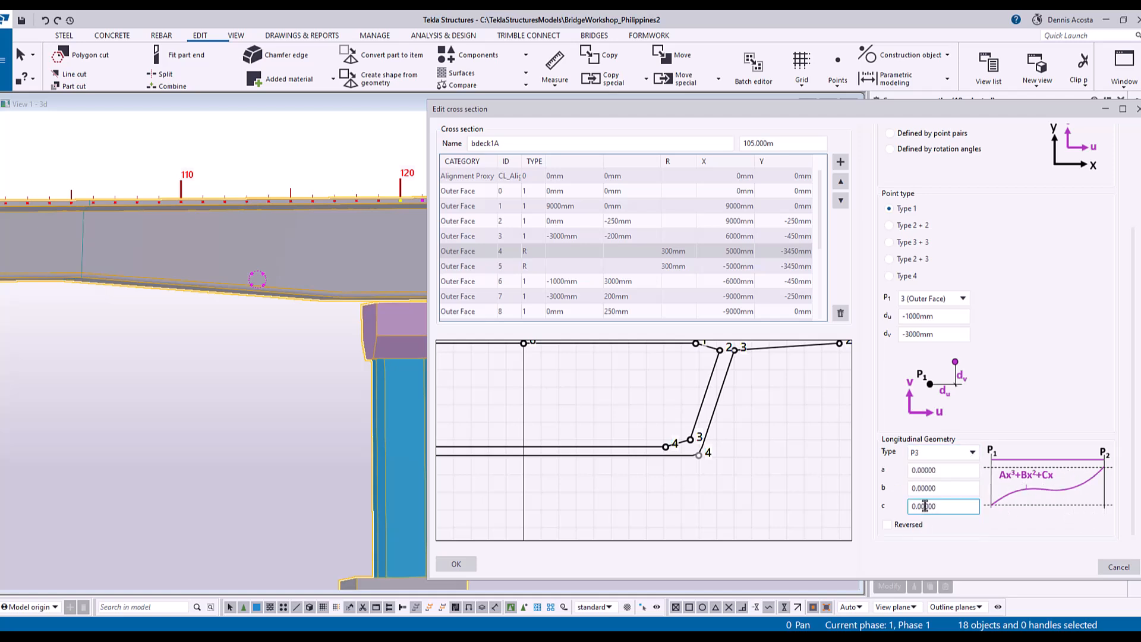
left_click(972, 453)
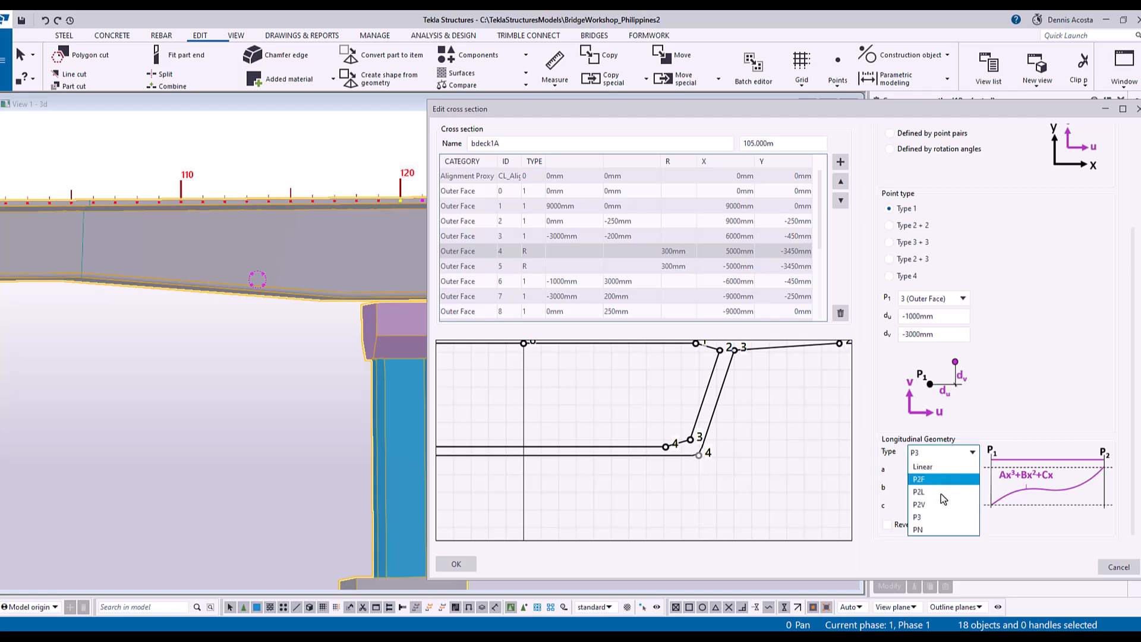
left_click(930, 530)
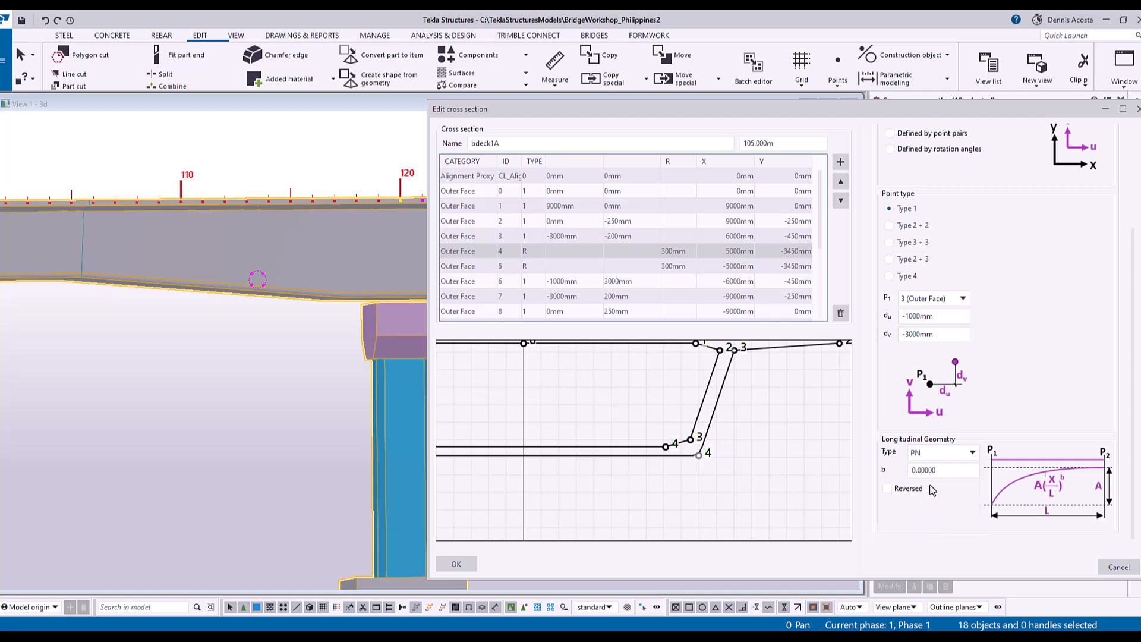
Step: Set the longitudinal geometry of bdeck1A's Outer Face point 4 to P2F with F at 3000 mm
left_click(951, 453)
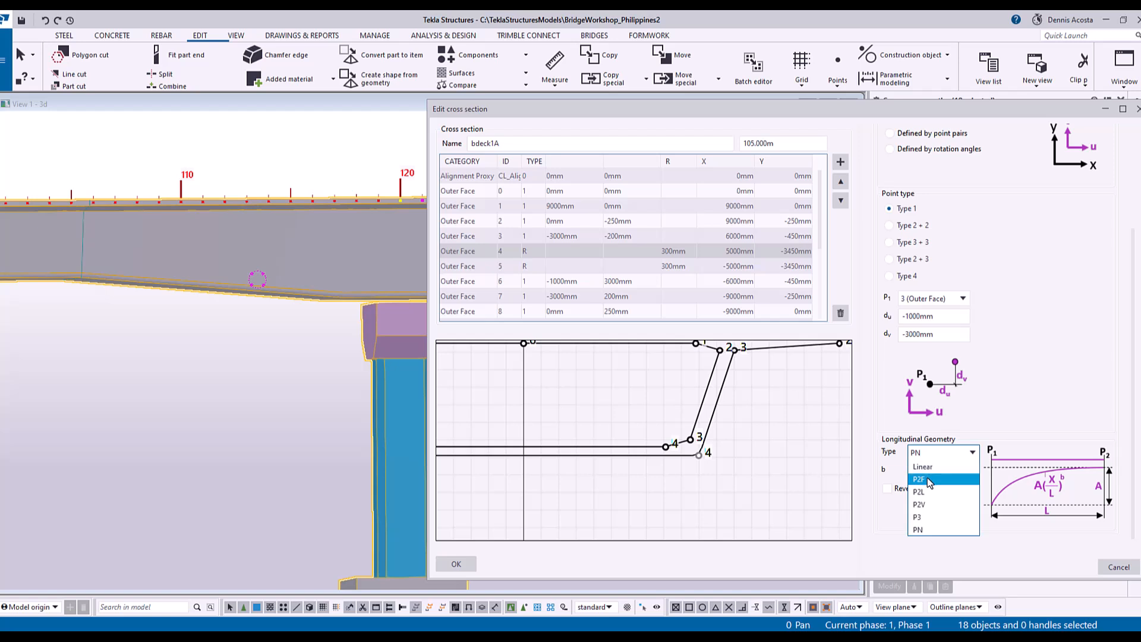
left_click(928, 478)
left_click(942, 471)
left_click_drag(943, 471, 872, 477)
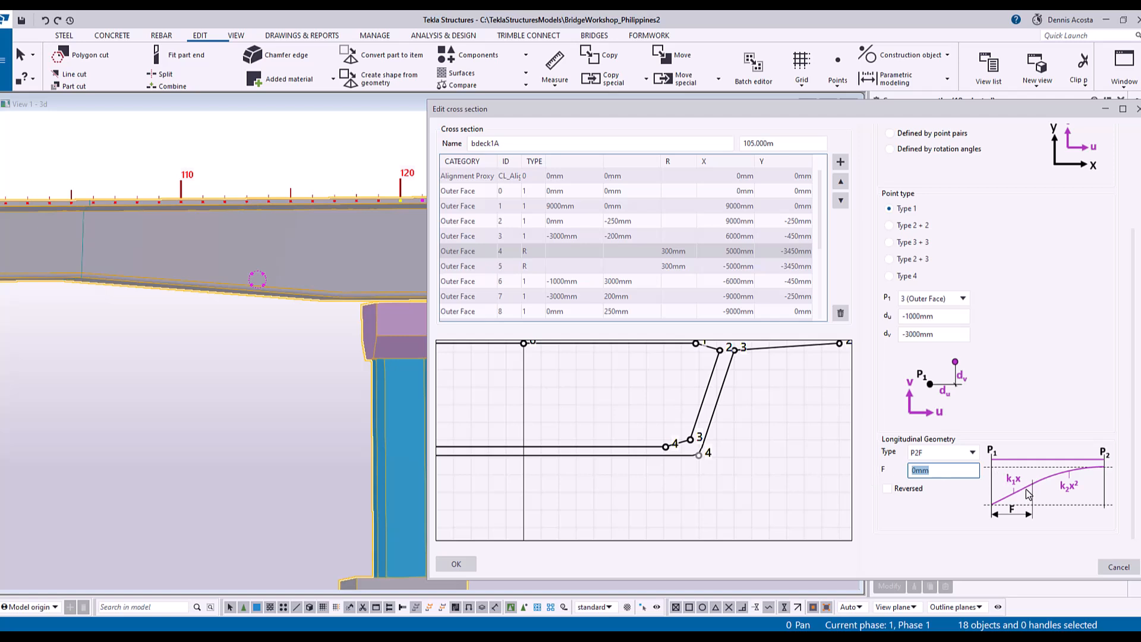
type("3000")
left_click(718, 470)
Step: Set the longitudinal geometry of bdeck1A's Outer Face point 5 to P2F with F at 3000 mm
scroll(719, 474, "up", 3)
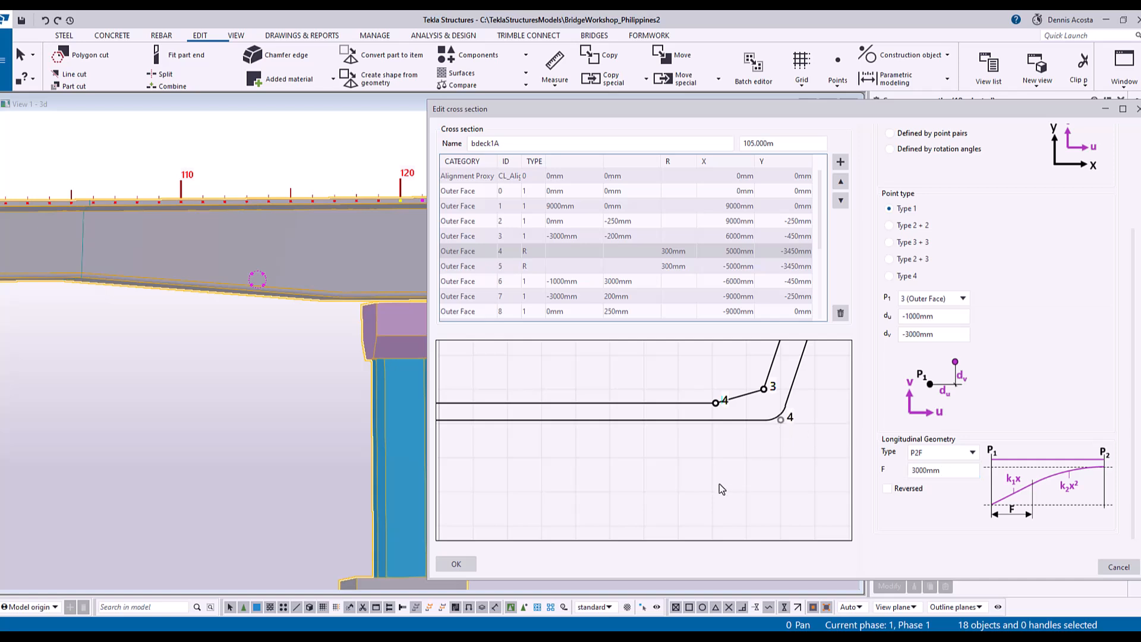
scroll(718, 480, "down", 3)
scroll(569, 476, "up", 3)
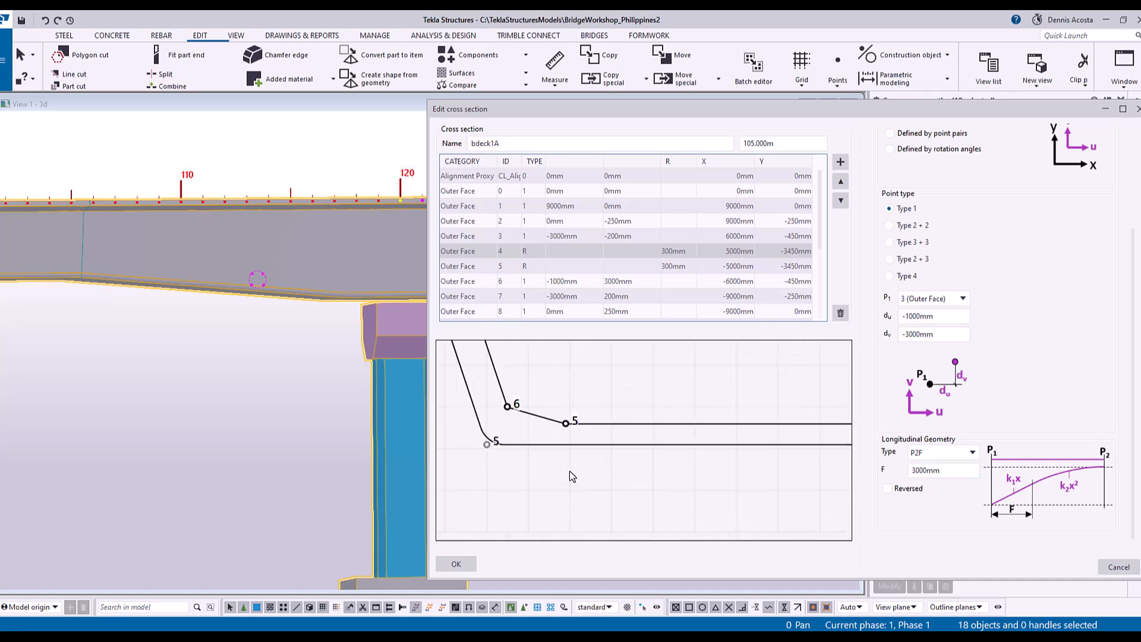
left_click(487, 444)
left_click(958, 453)
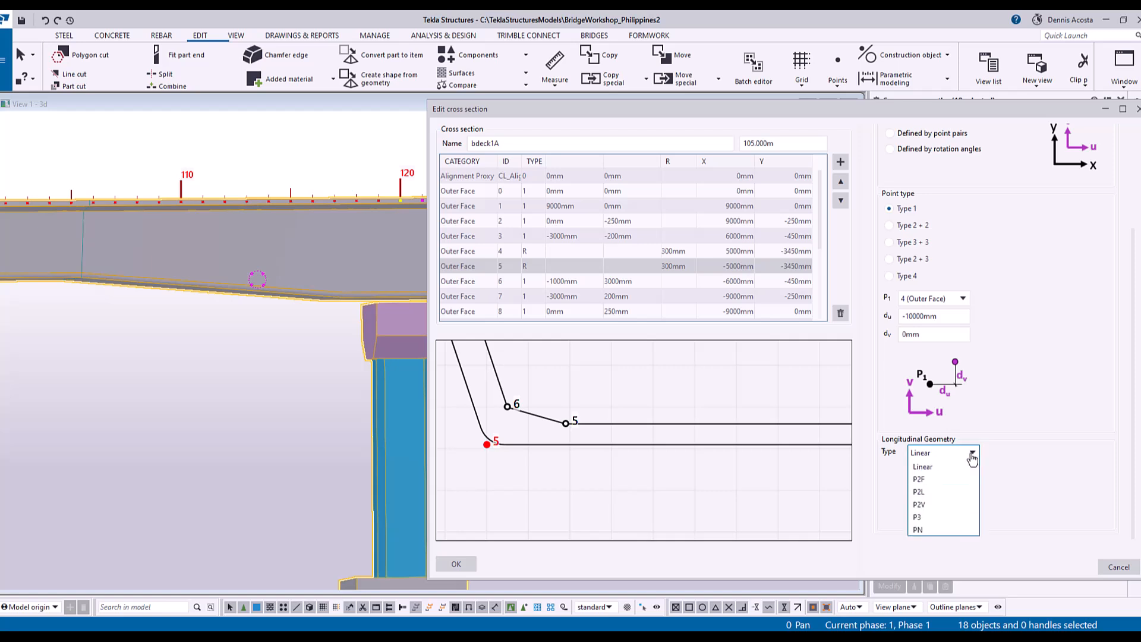
left_click(931, 479)
key("Tab")
type("3000")
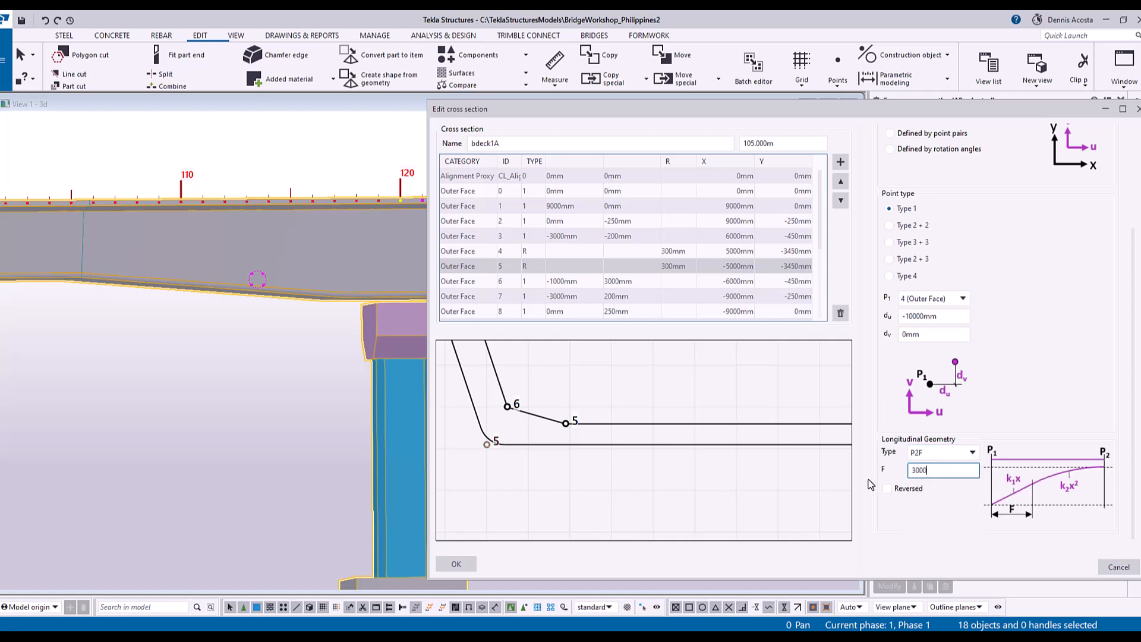
left_click(621, 472)
Step: Set the longitudinal geometry of bdeck1A's Inner face point 3 to P2F with F at 3000 mm
scroll(587, 469, "down", 4)
middle_click_drag(725, 453, 612, 430)
scroll(713, 425, "up", 6)
middle_click_drag(843, 424, 550, 425)
scroll(621, 420, "up", 2)
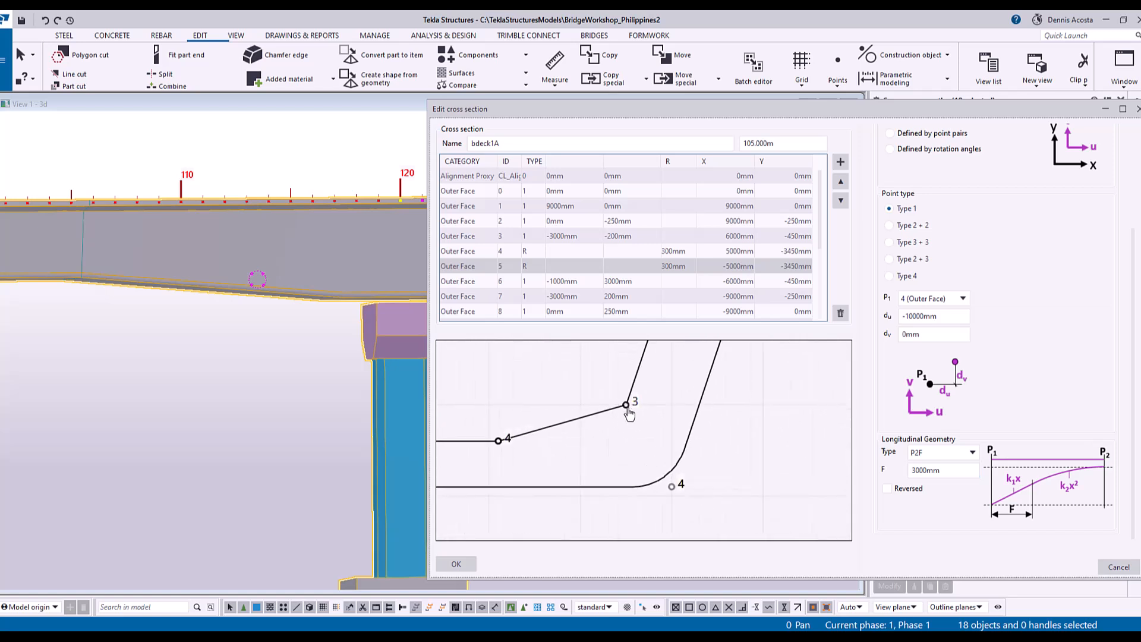
left_click(626, 404)
left_click(942, 453)
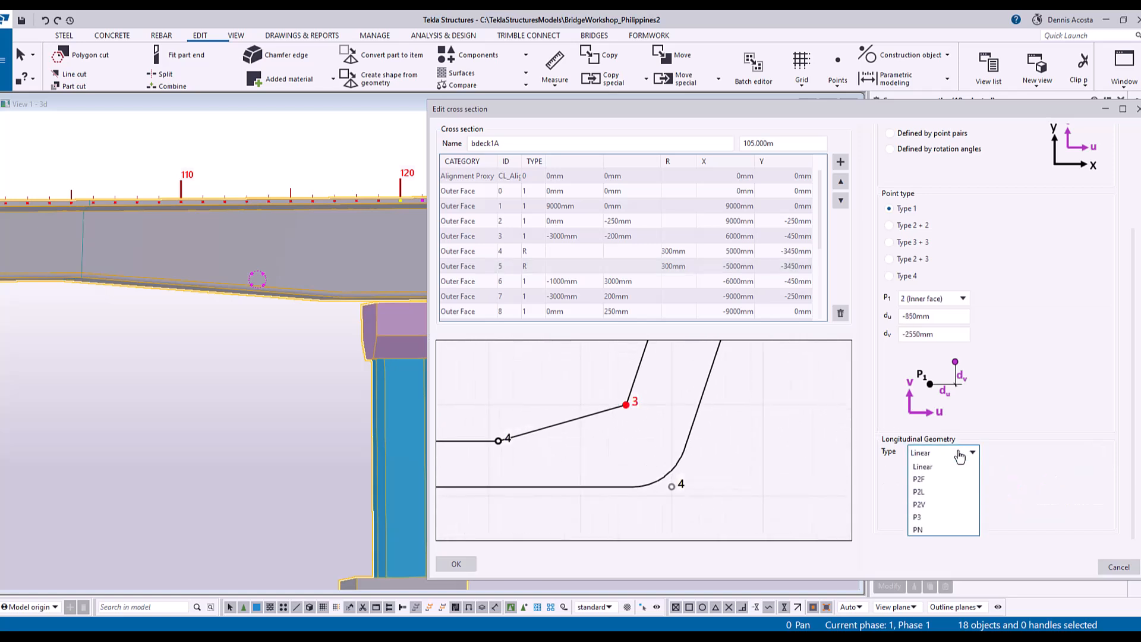
left_click(925, 486)
left_click(946, 471)
double_click(946, 472)
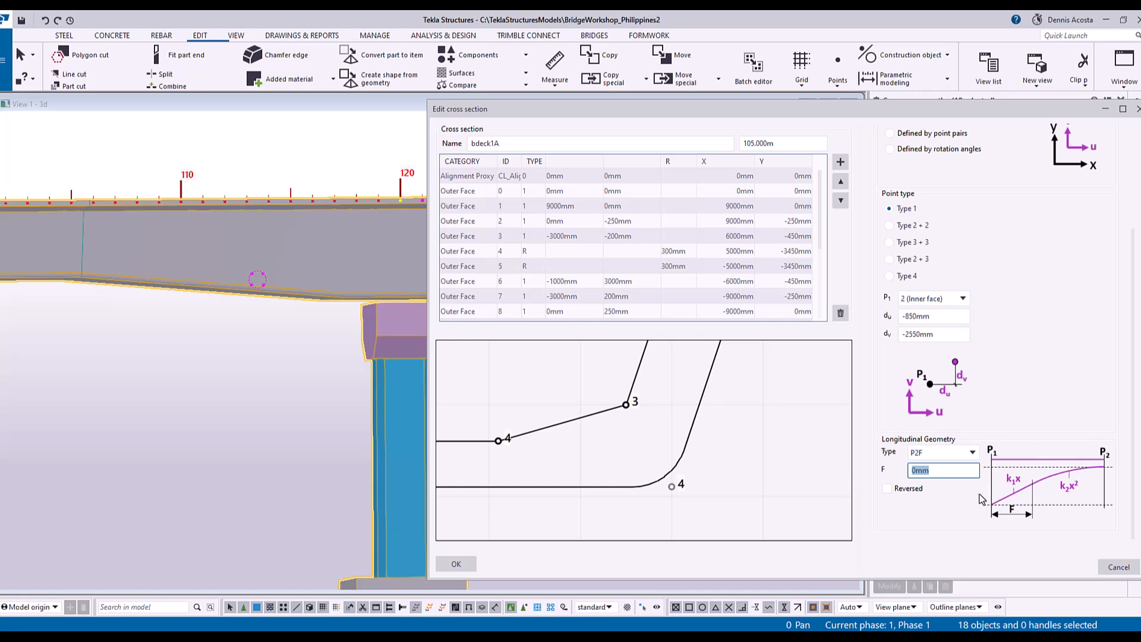
type("3000")
key("Tab")
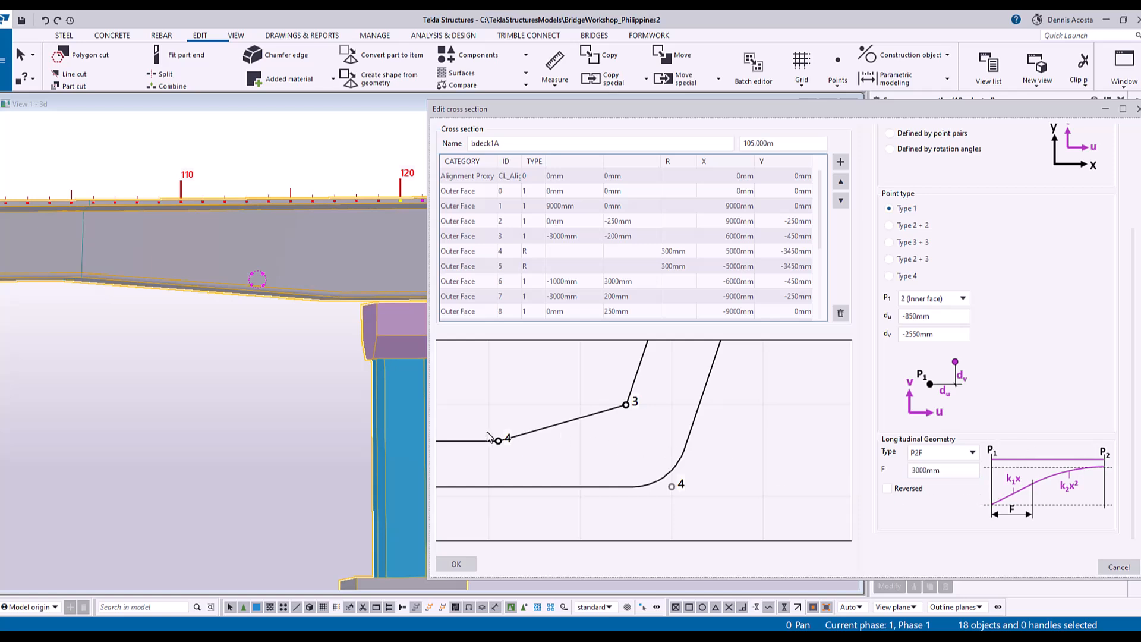
Step: Set the longitudinal geometry of bdeck1A's Inner face point 4 to P2F with F at 3000 mm
left_click(499, 441)
left_click(941, 453)
left_click(939, 479)
key("Tab")
type("3000")
key("Tab")
Step: Set the longitudinal geometry of bdeck1A's Inner face point 5 to P2F with F at 3000 mm
scroll(645, 452, "up", 5)
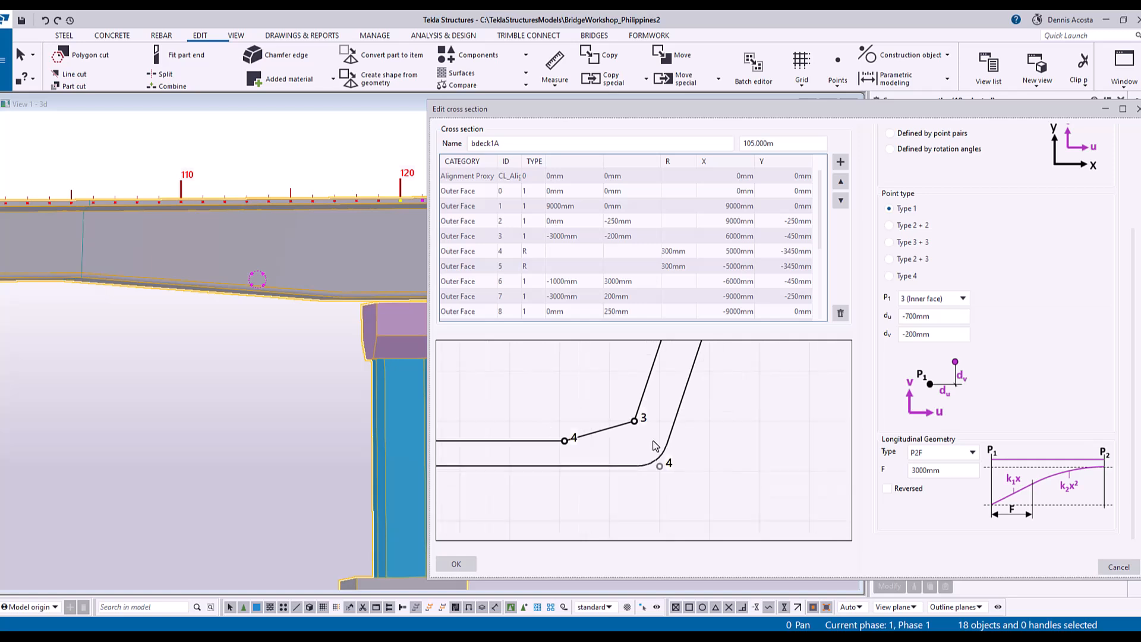
scroll(645, 451, "down", 5)
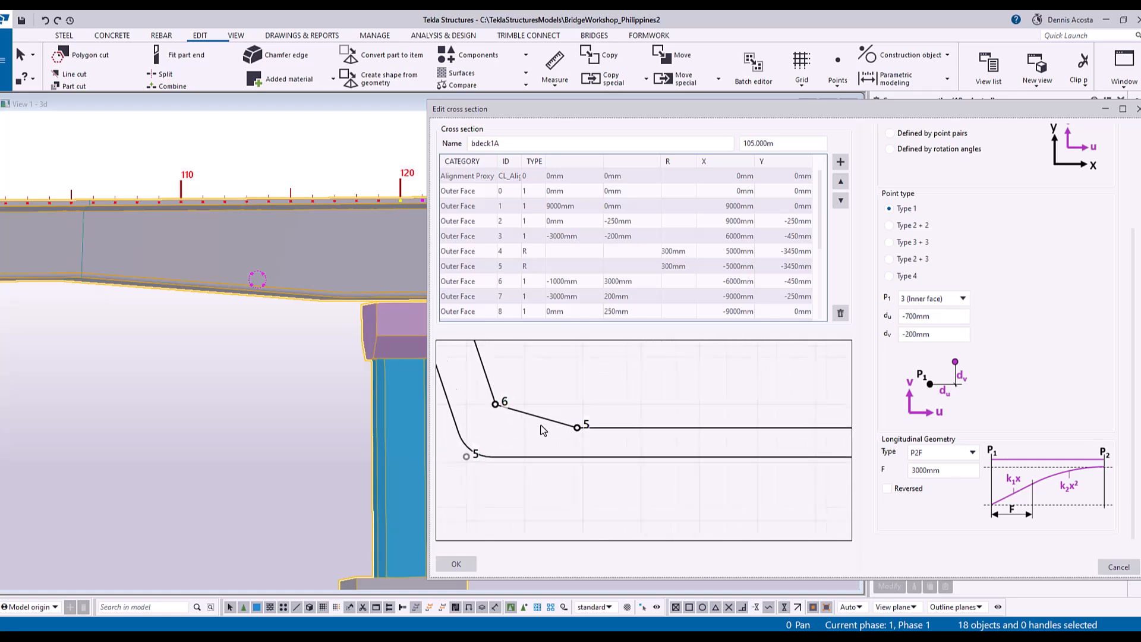
left_click(577, 430)
left_click(943, 453)
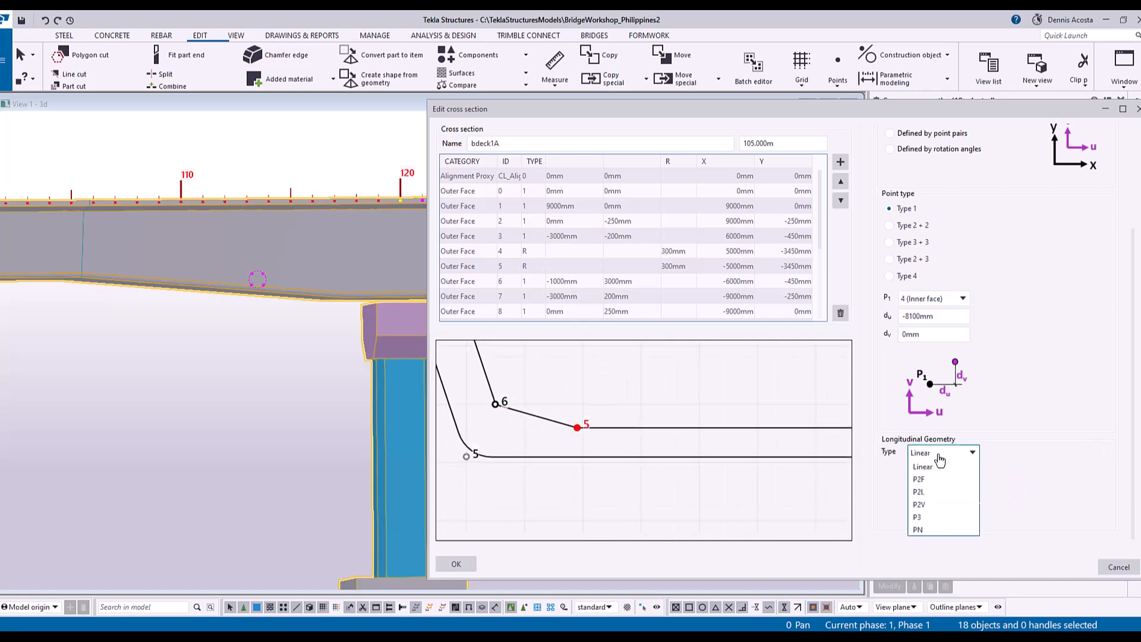
left_click(942, 477)
left_click(945, 470)
type("3000")
key("Return")
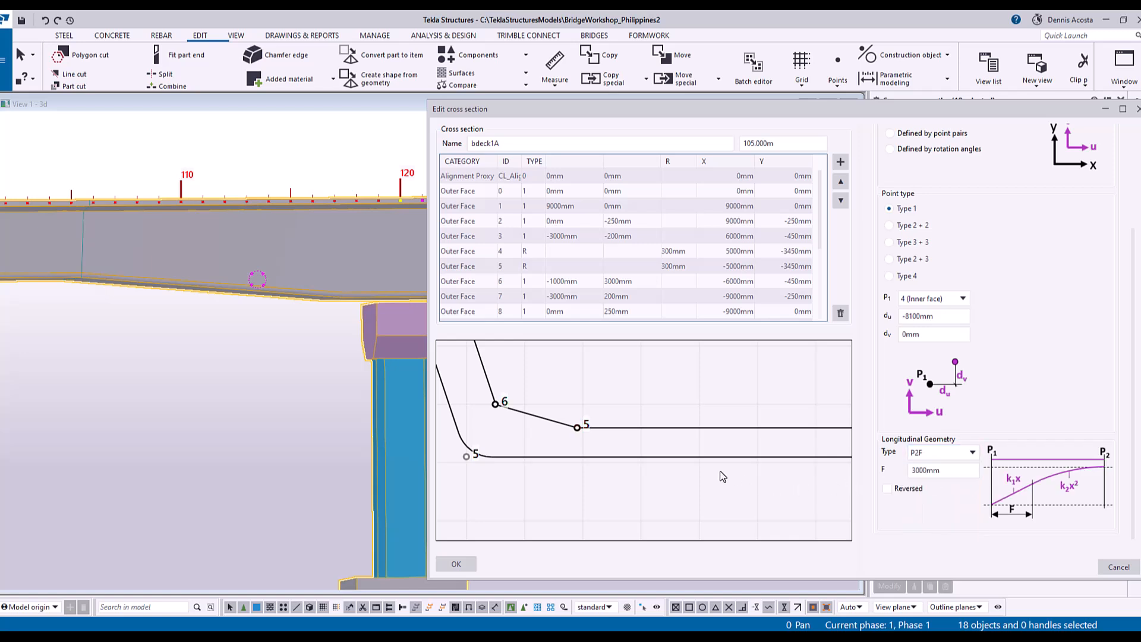
Step: Set bdeck1A's Inner face point 6 to P2F longitudinal geometry with F at 3000 mm and accept the cross section
left_click(495, 405)
left_click(935, 479)
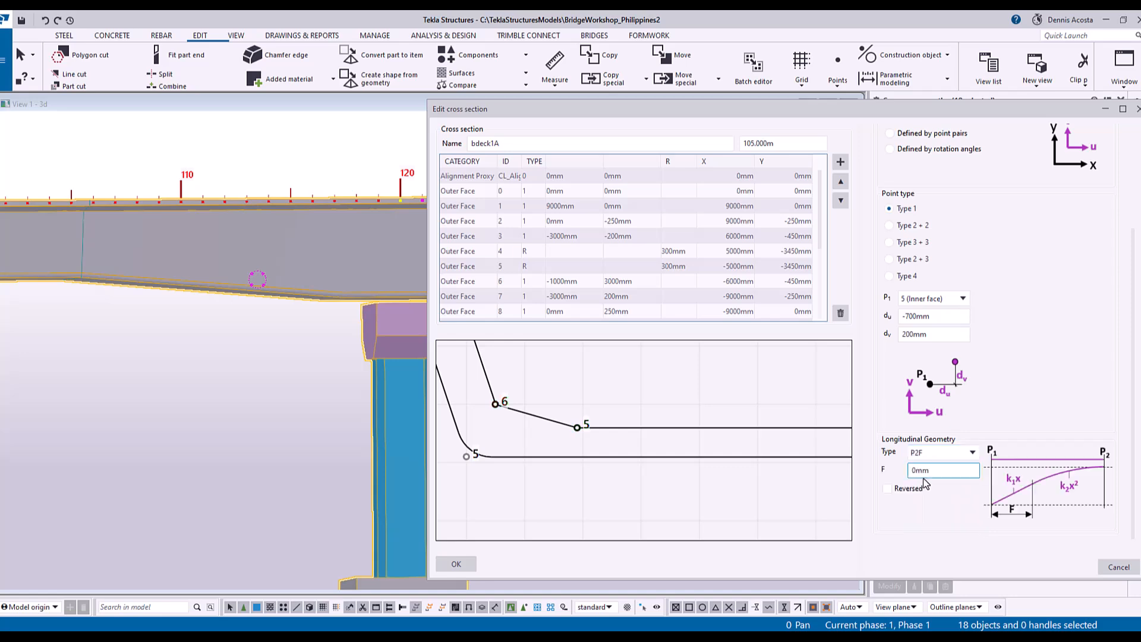
double_click(943, 470)
type("3000")
key("Tab")
left_click(456, 563)
Step: Edit the bdeck2 key section at 117 m, setting Outer Face point 4 to P2F longitudinal geometry with F at 3000 mm
middle_click_drag(257, 322, 476, 320)
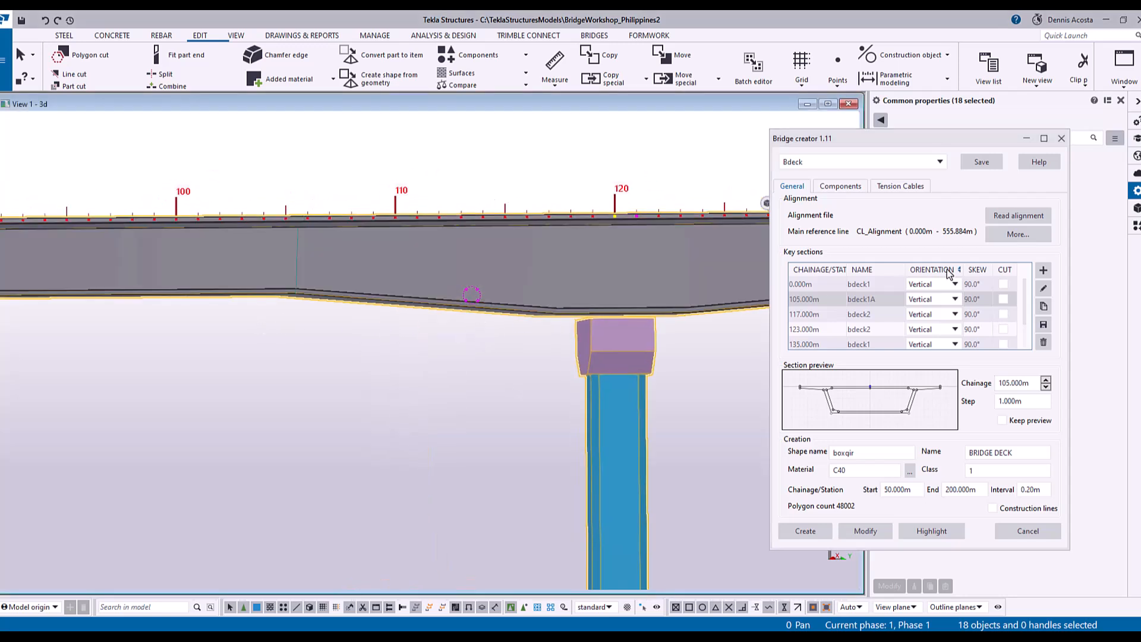
left_click(829, 315)
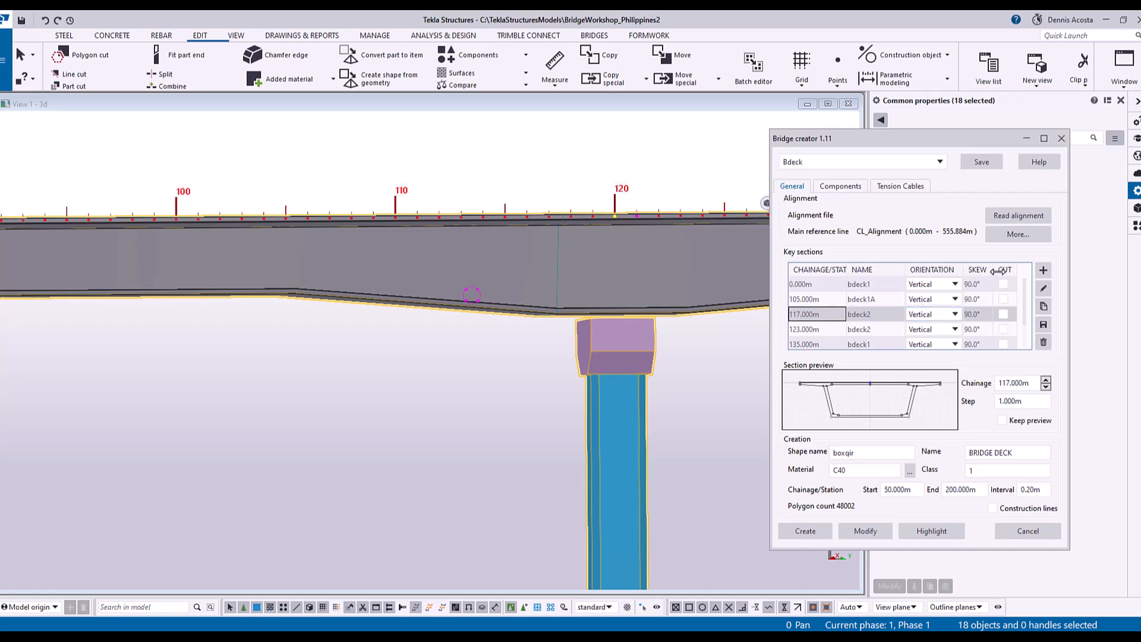
left_click(1043, 309)
left_click(1046, 289)
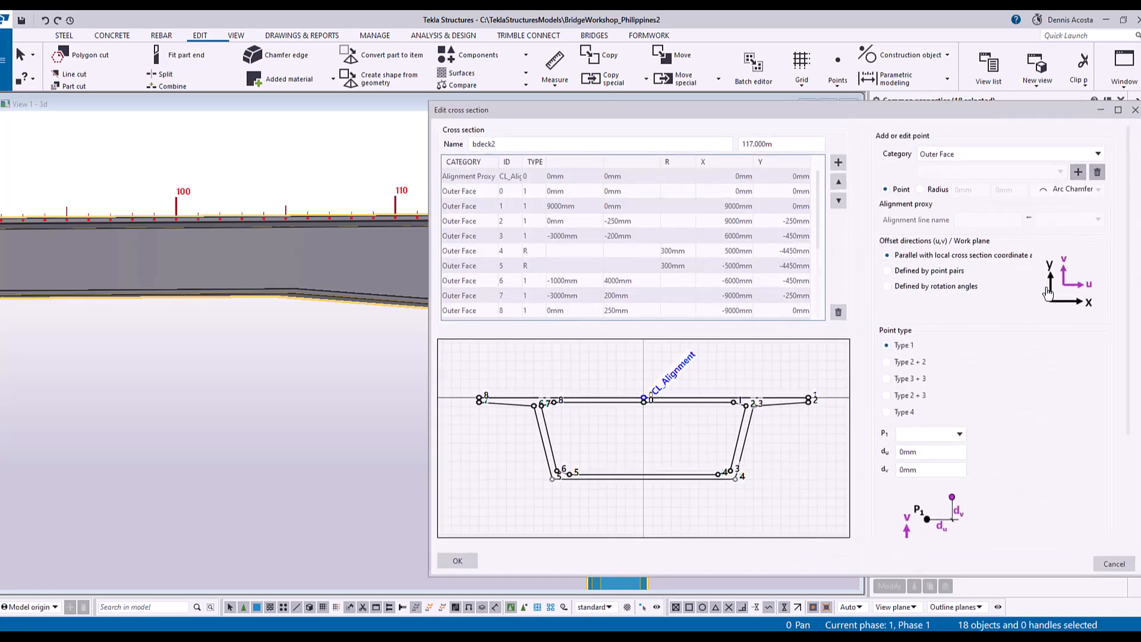
scroll(731, 496, "up", 5)
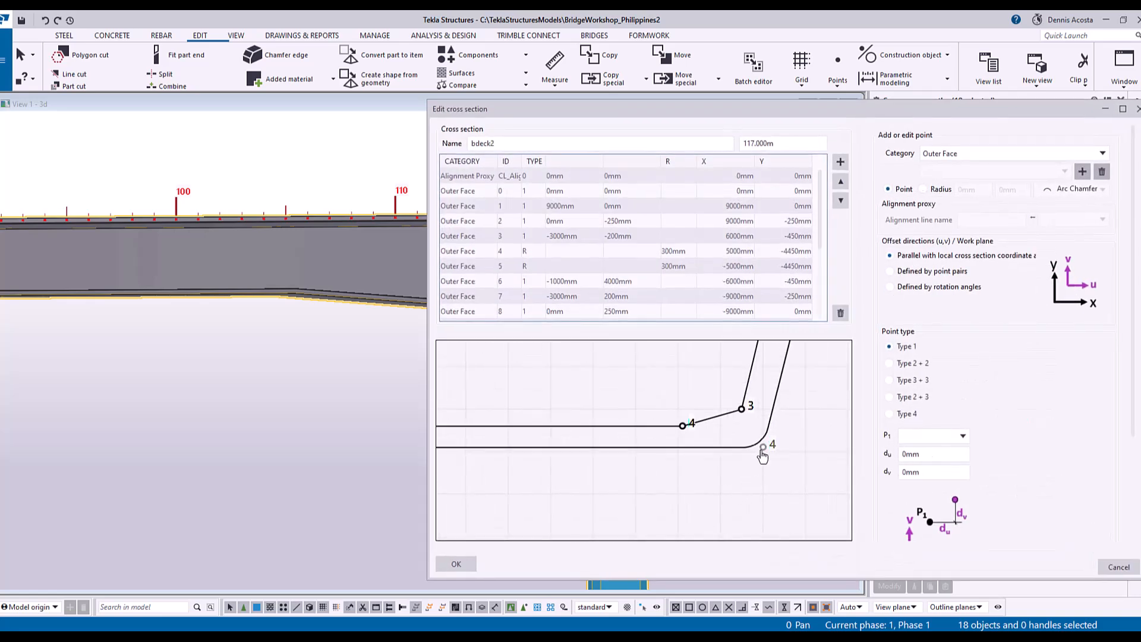
left_click(762, 451)
scroll(970, 450, "down", 3)
left_click(942, 453)
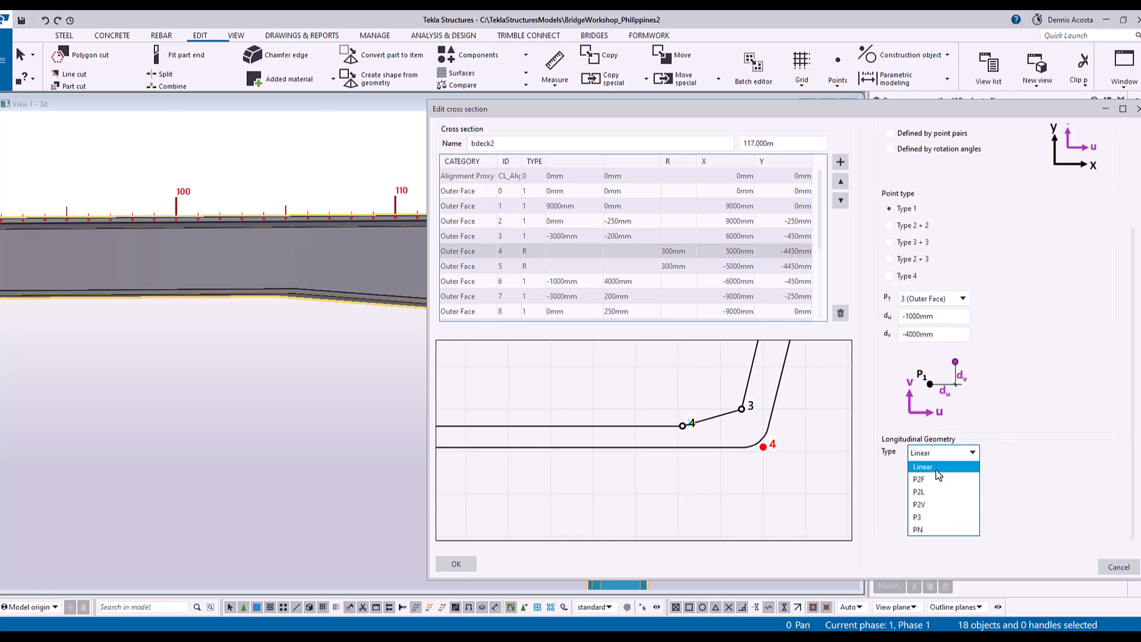
left_click(934, 477)
double_click(939, 470)
type("3000")
key("ctrl+a")
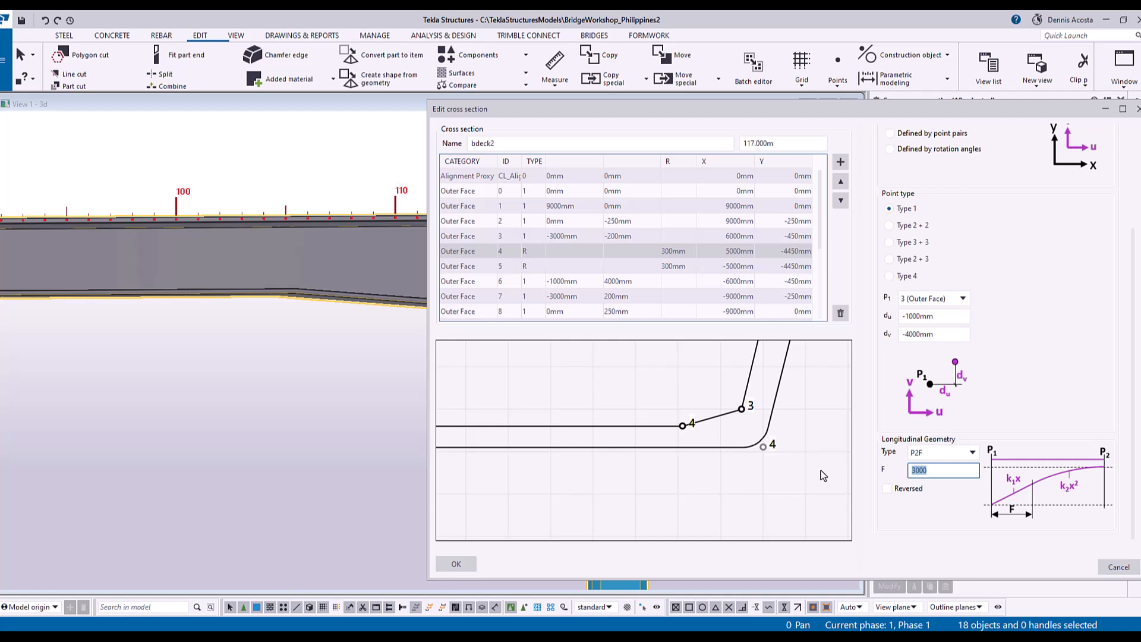
key("Tab")
Step: Set the longitudinal geometry of Inner face point 3 in the 117 m bdeck2 section to P2F with F at 3000 mm
scroll(761, 470, "down", 5)
scroll(760, 468, "up", 7)
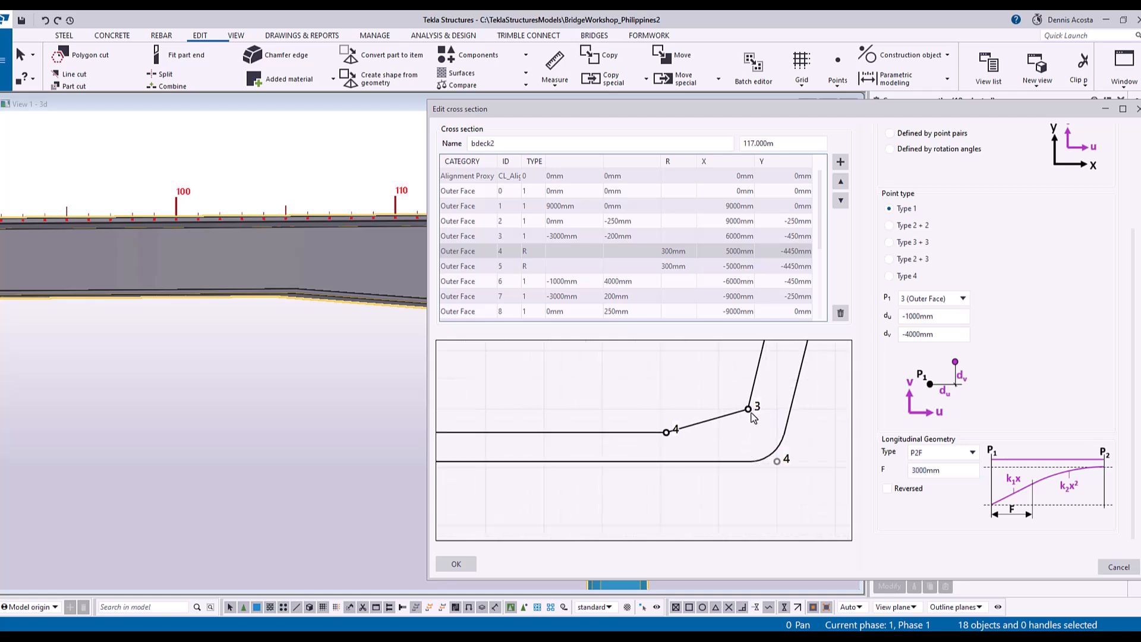
left_click(749, 409)
left_click(939, 453)
left_click(932, 480)
left_click(931, 470)
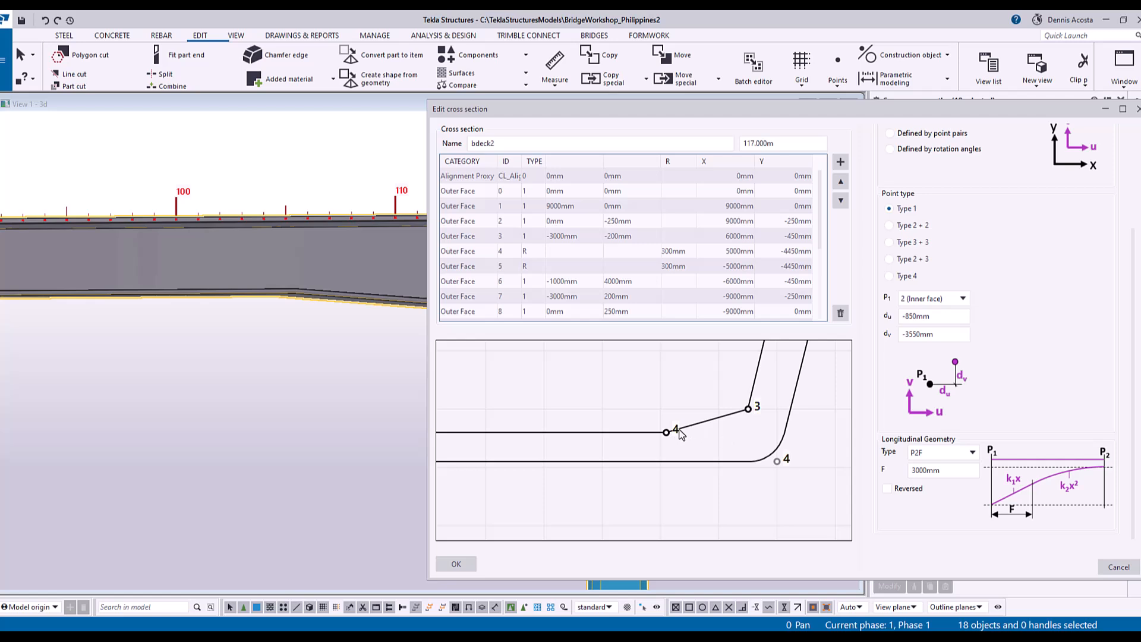
Step: Set Inner face point 4 of the 117 m bdeck2 section to P2F with F at 3000 mm, and recheck point 3
left_click(667, 432)
left_click(950, 454)
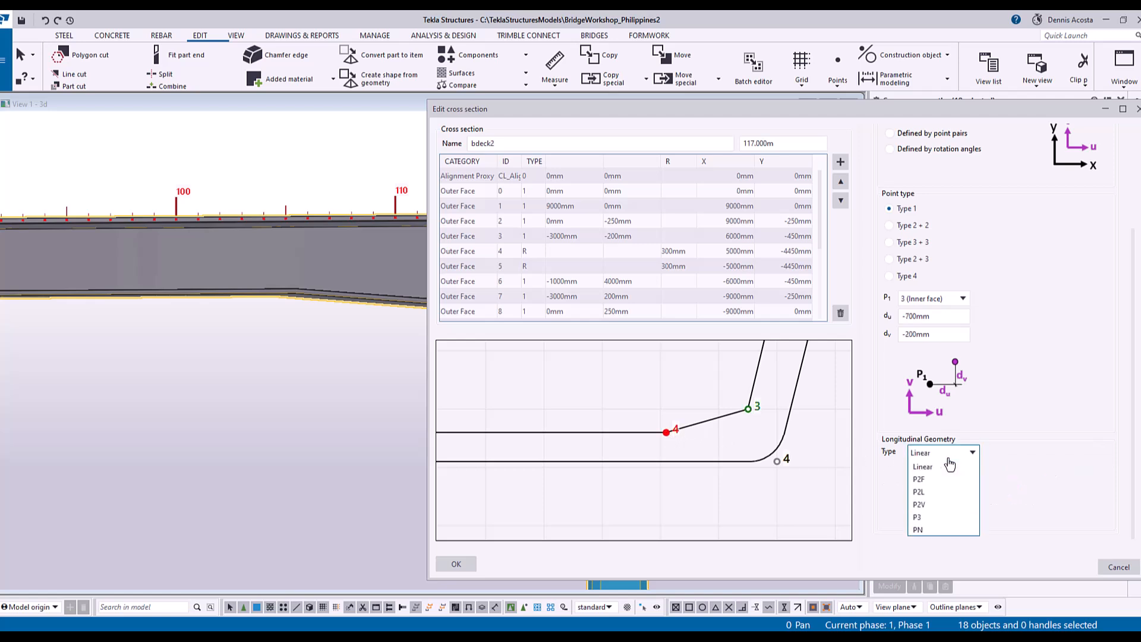
left_click(936, 480)
left_click(930, 471)
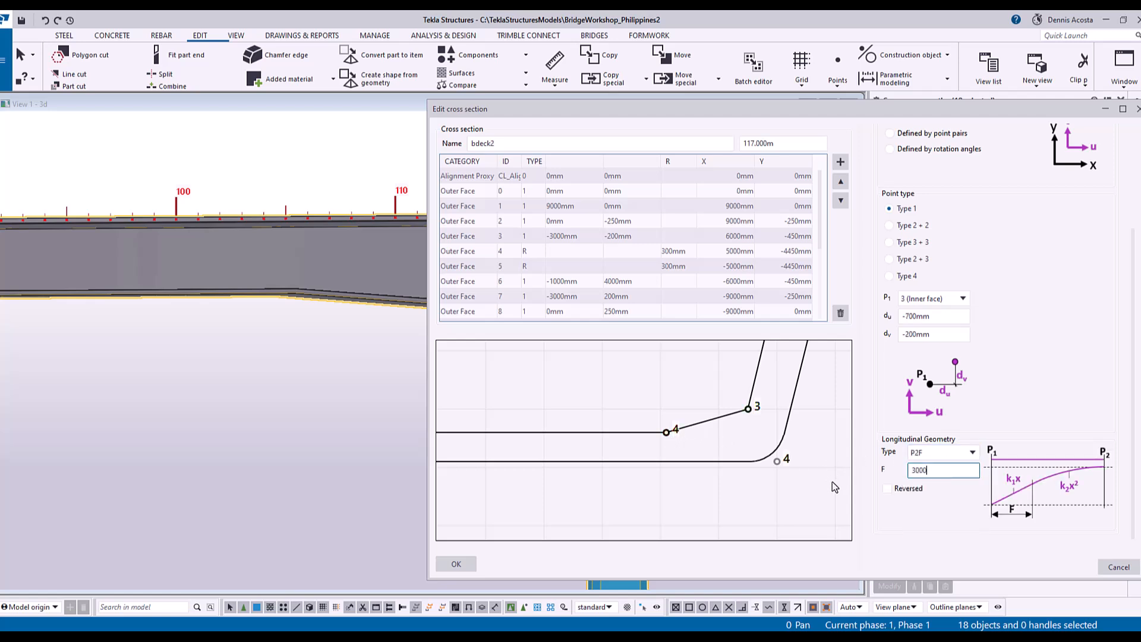
key("Tab")
left_click(749, 410)
Step: Set Inner face points 5 and 6 of the 117 m bdeck2 section to P2F longitudinal geometry with F at 3000 mm
scroll(744, 410, "down", 4)
middle_click_drag(564, 436, 797, 428)
middle_click_drag(568, 408, 699, 395)
scroll(699, 395, "up", 3)
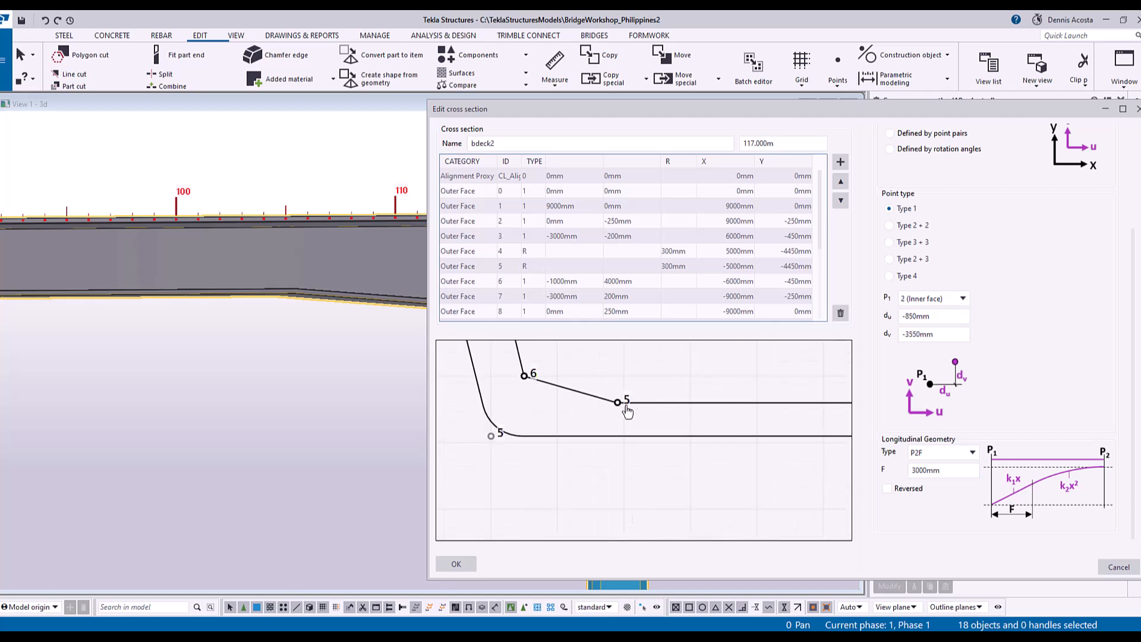
left_click(618, 402)
left_click(939, 453)
left_click(930, 480)
left_click(524, 377)
left_click(942, 453)
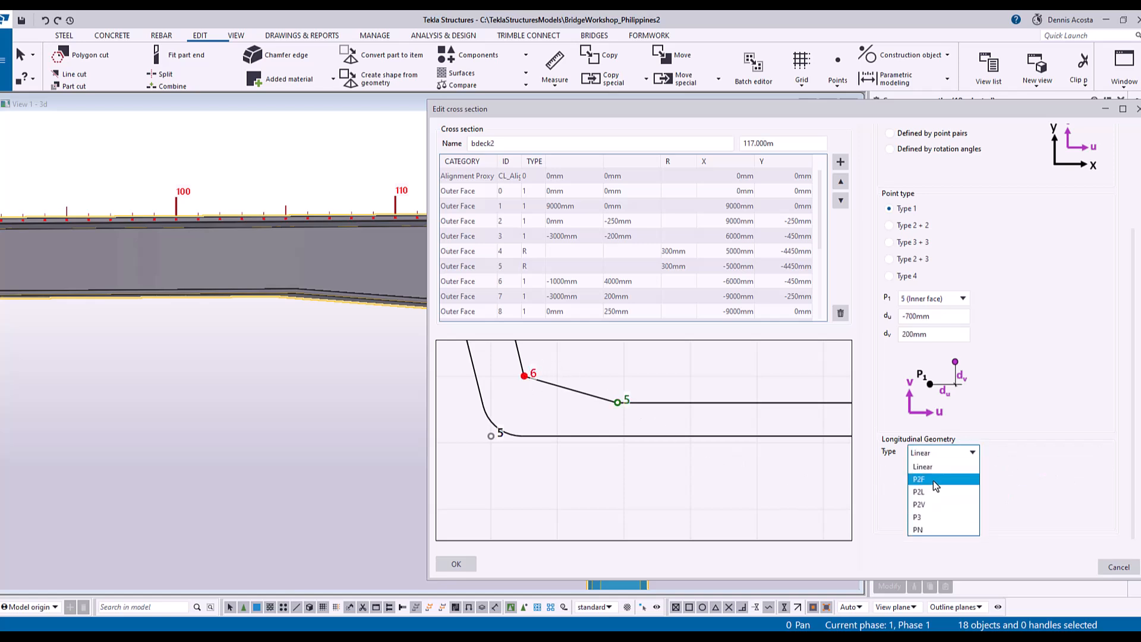
left_click(933, 480)
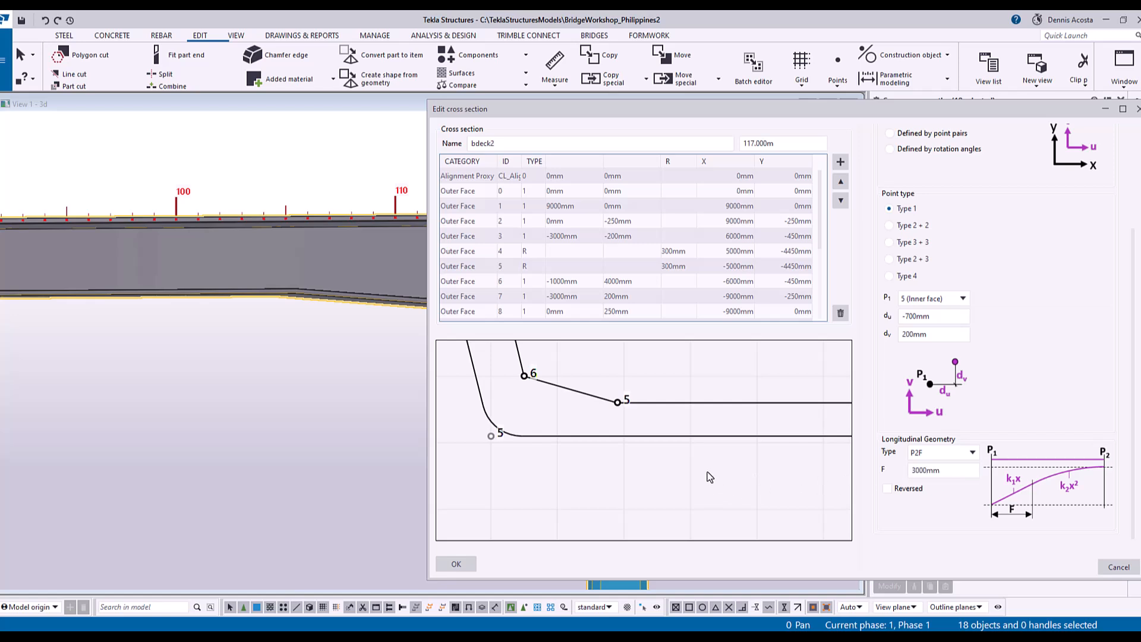
Step: Set Outer Face point 5 of the 117 m bdeck2 section to P2F with F at 3000 mm and accept the cross section
left_click(491, 438)
left_click(940, 453)
left_click(931, 480)
left_click_drag(932, 473, 776, 474)
type("3000")
key("Return")
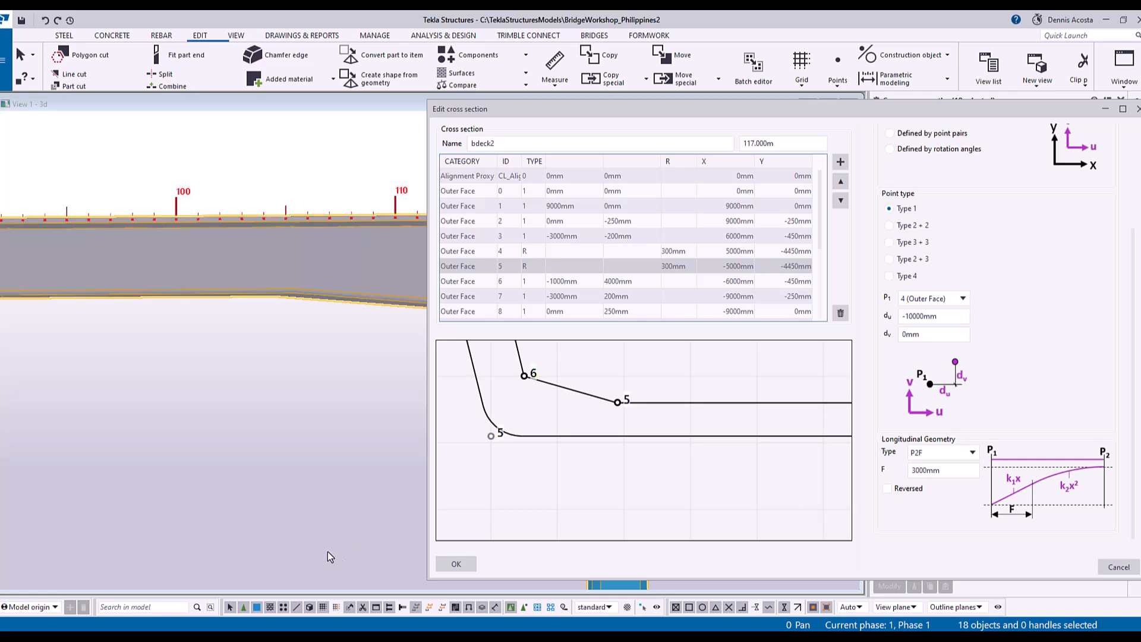
left_click(455, 564)
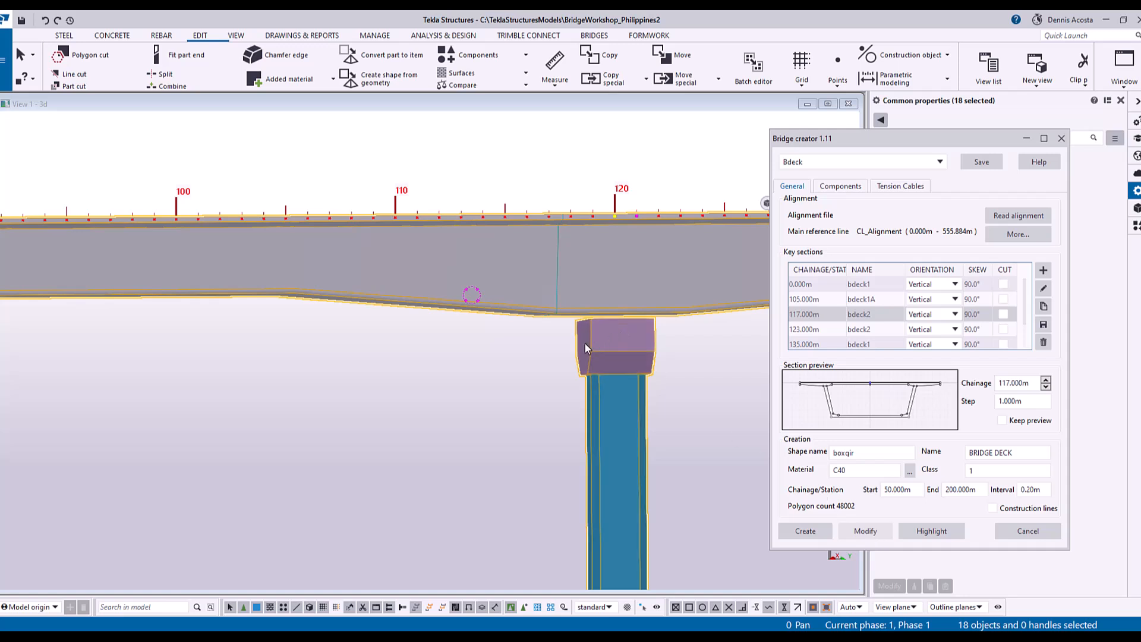
Step: Update the modelled Bdeck bridge with the edited key sections and inspect the deck soffit between 105 m and 117 m
left_click(904, 368)
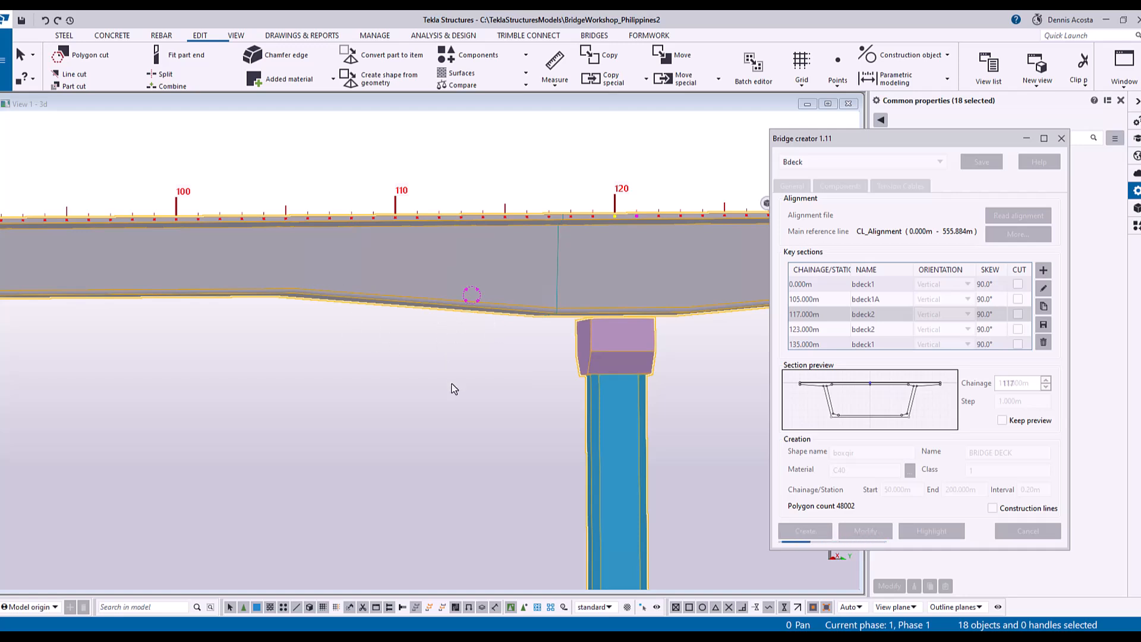
scroll(459, 314, "up", 4)
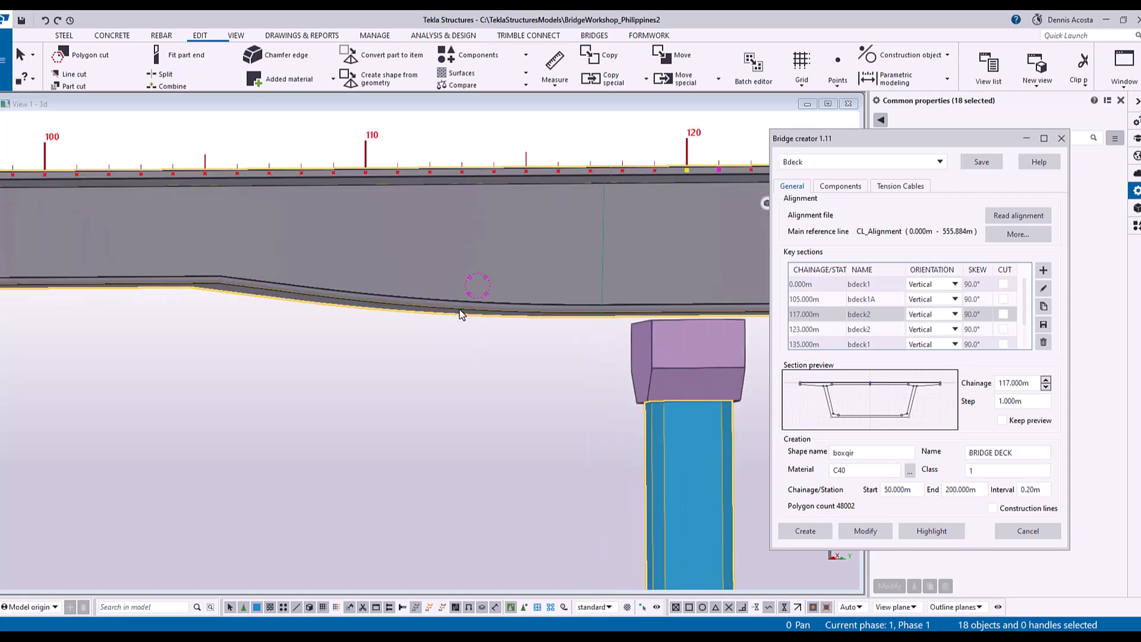
scroll(449, 310, "down", 5)
mouse_move(448, 310)
middle_mouse_down("ctrl")
mouse_move(445, 338)
mouse_move(452, 314)
middle_mouse_up("ctrl")
scroll(450, 314, "up", 1)
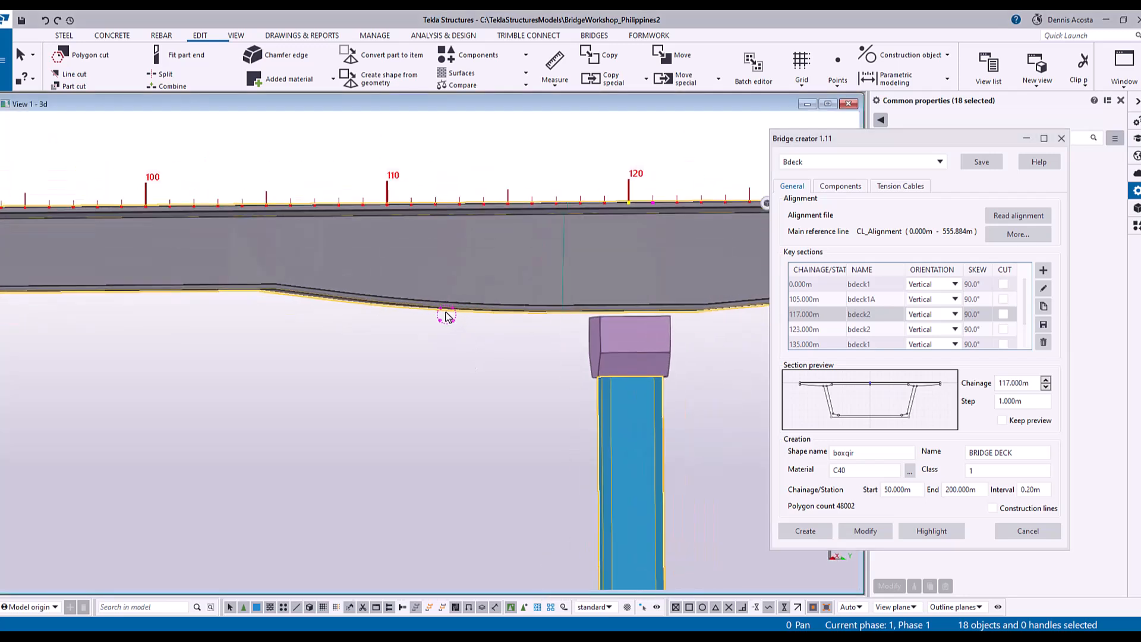
Step: Open the 105 m bdeck1A key section for editing and make Outer Face point 4's P2F longitudinal geometry Reversed
left_click(816, 302)
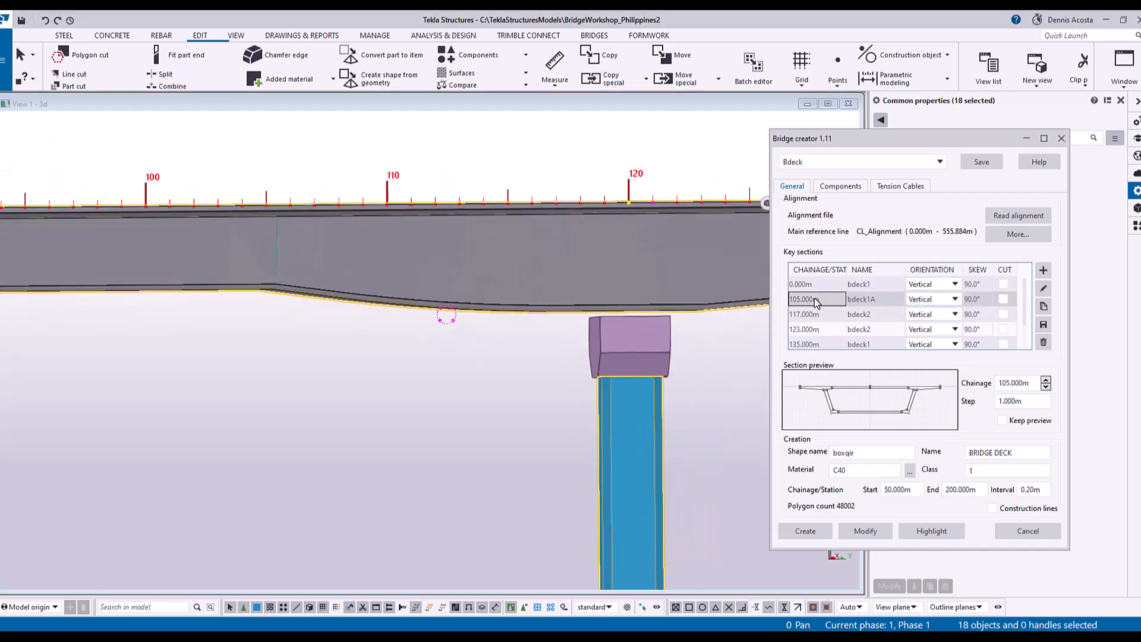
left_click(1044, 288)
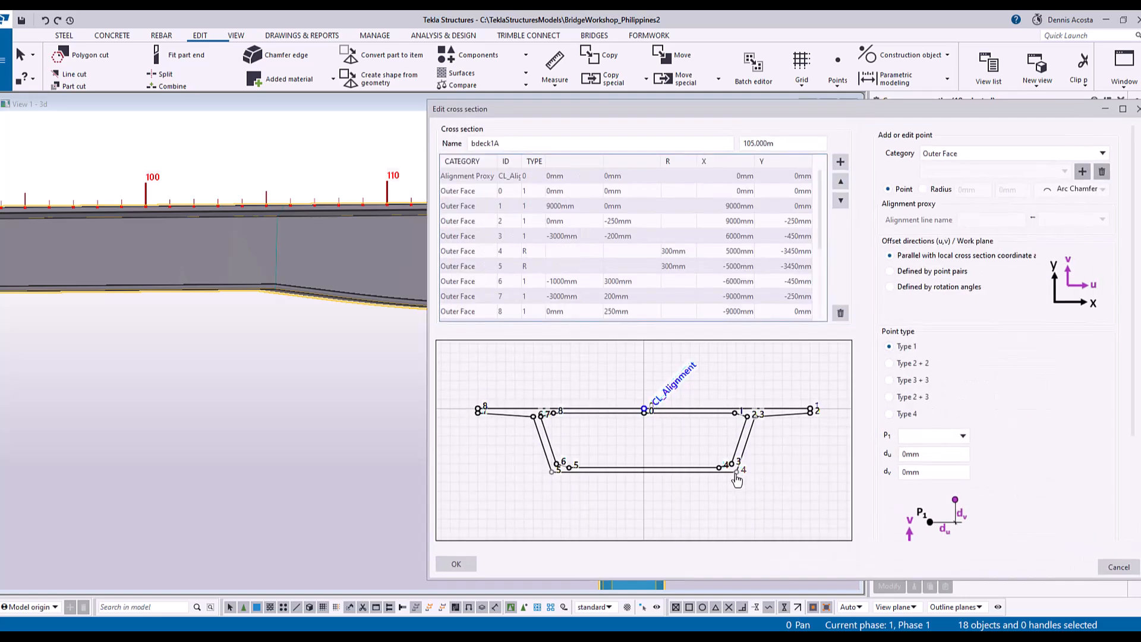
left_click(737, 471)
scroll(911, 452, "down", 3)
left_click(908, 491)
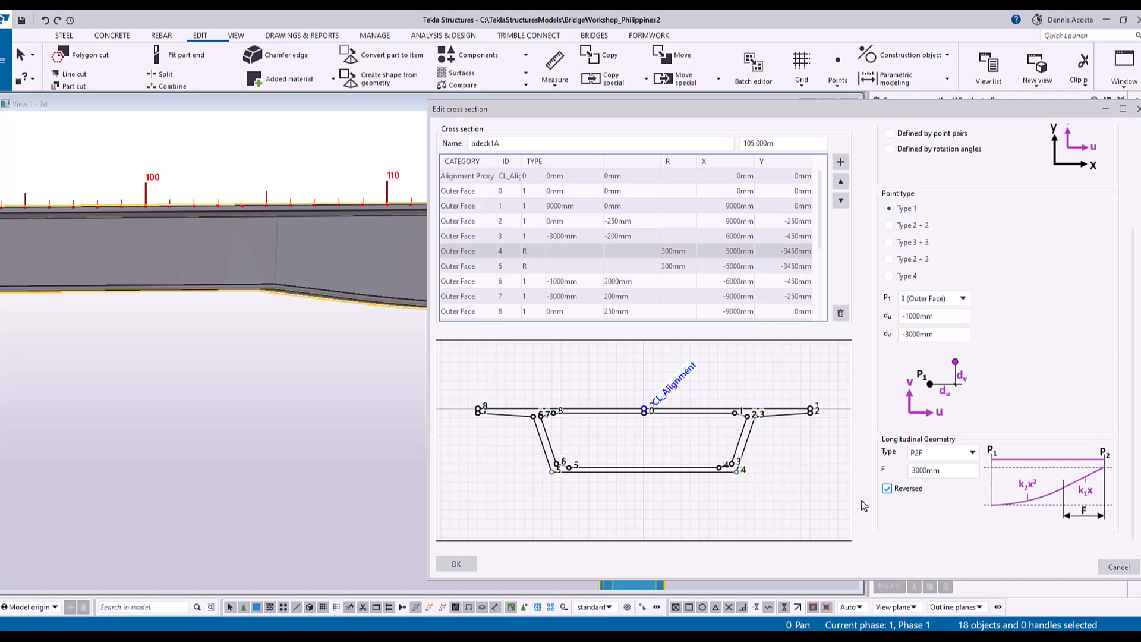
Step: Reverse the P2F longitudinal geometry of Inner face points 3 and 4 in the bdeck1A section
scroll(708, 491, "up", 5)
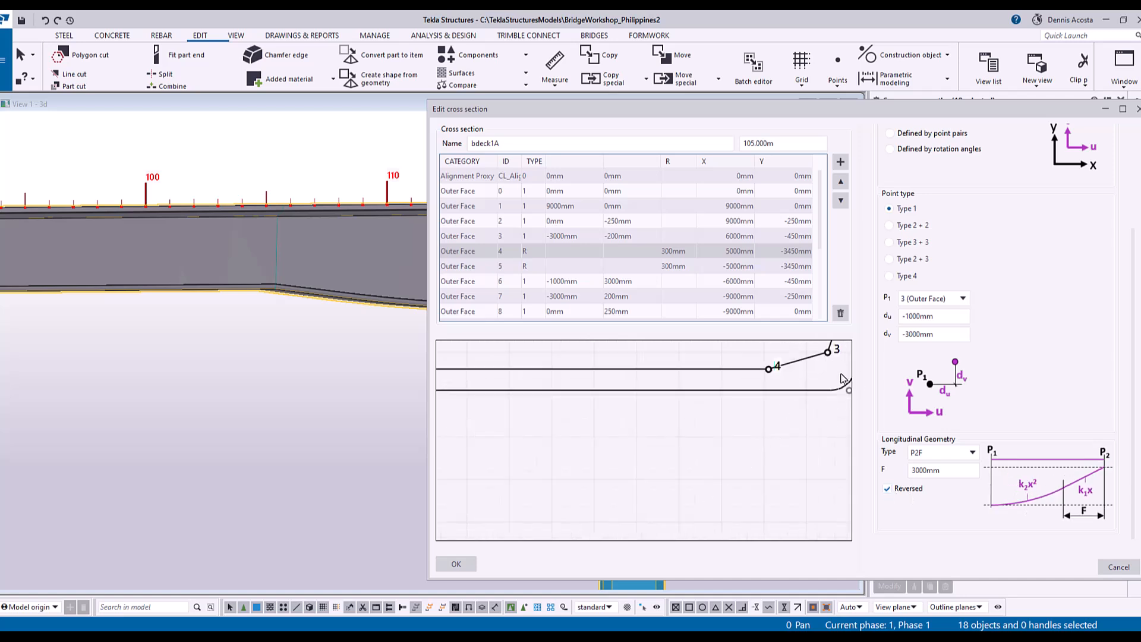
left_click(829, 354)
left_click(888, 487)
left_click(769, 370)
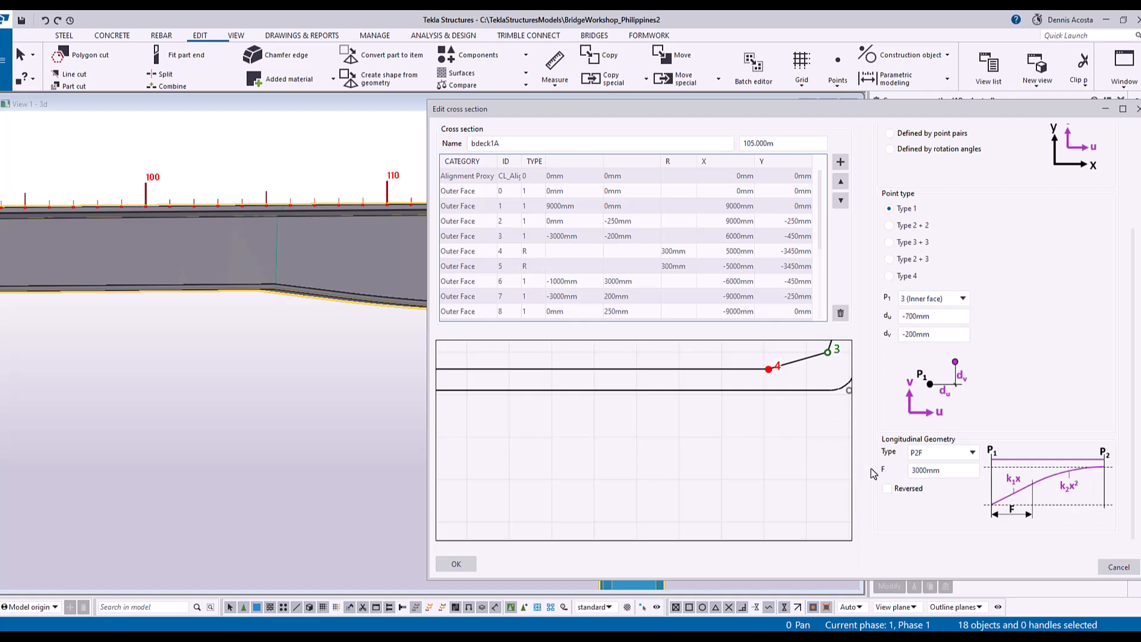
left_click(889, 489)
Step: Reverse the P2F longitudinal geometry of Inner face points 6 and 5 in the bdeck1A section
scroll(773, 481, "down", 5)
scroll(597, 446, "up", 5)
left_click(721, 479)
left_click(887, 488)
left_click(780, 495)
left_click(886, 489)
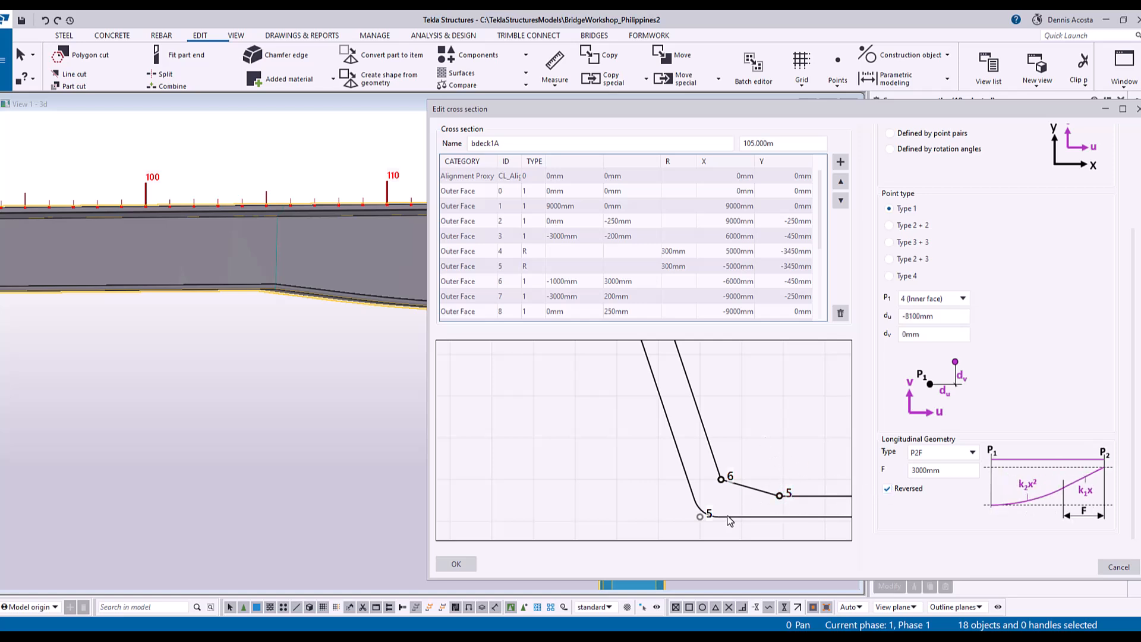
Step: Reverse the P2F longitudinal geometry of Outer Face point 5 and accept the bdeck1A cross section
left_click(700, 517)
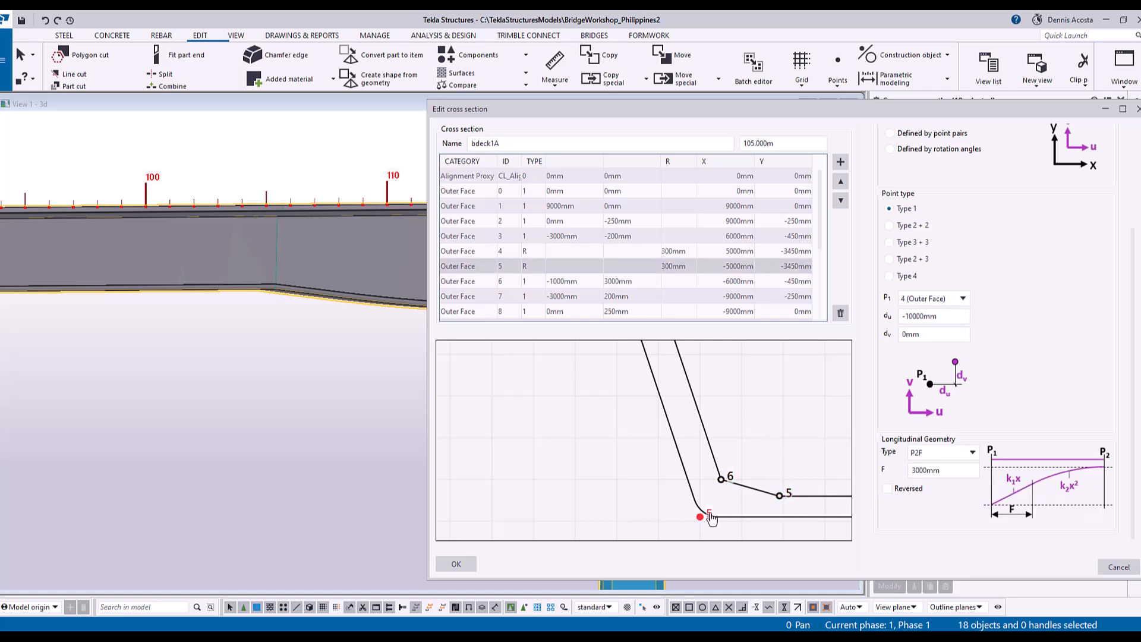
left_click(887, 488)
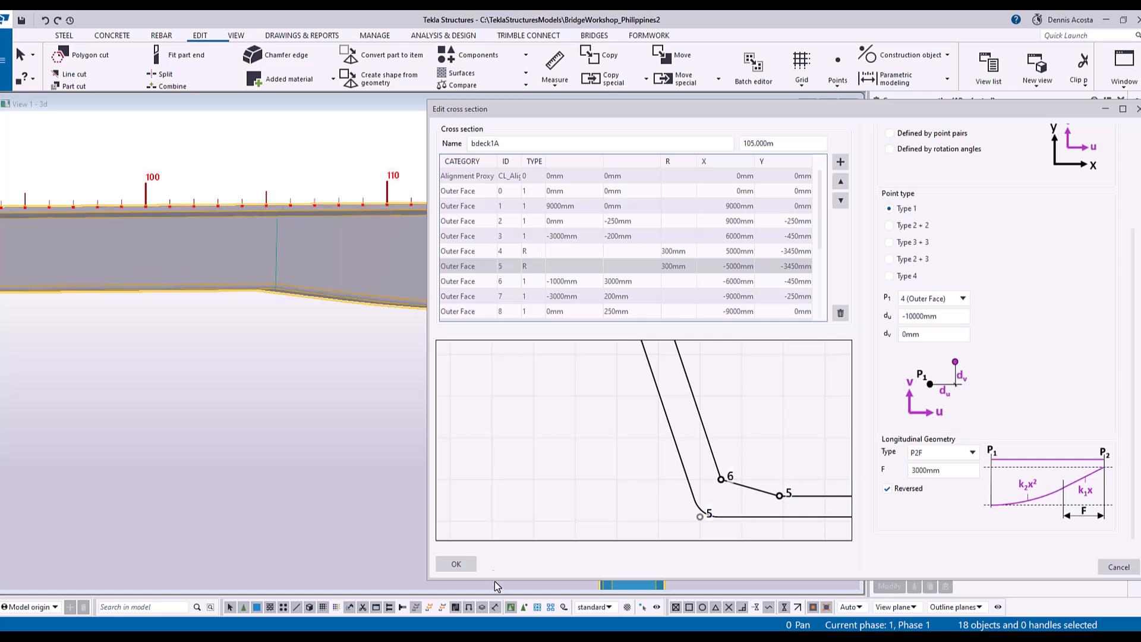
left_click(466, 565)
Step: Update the modelled Bdeck bridge with the reversed bdeck1A geometry, continuing despite the undefined start or end key section
left_click(865, 532)
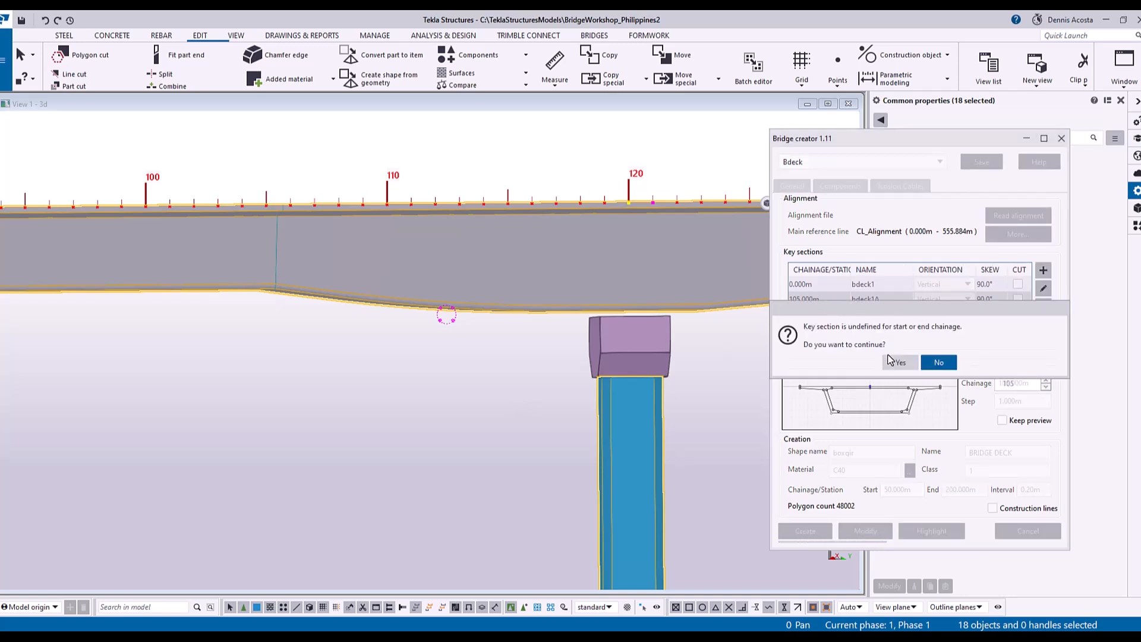
left_click(896, 363)
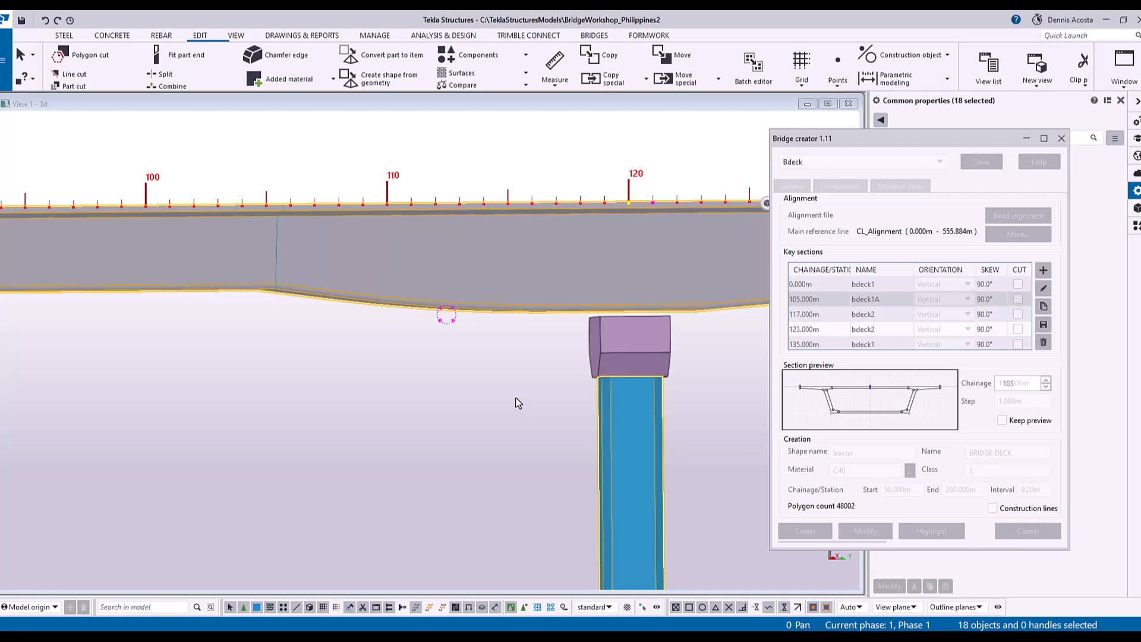
scroll(518, 403, "down", 2)
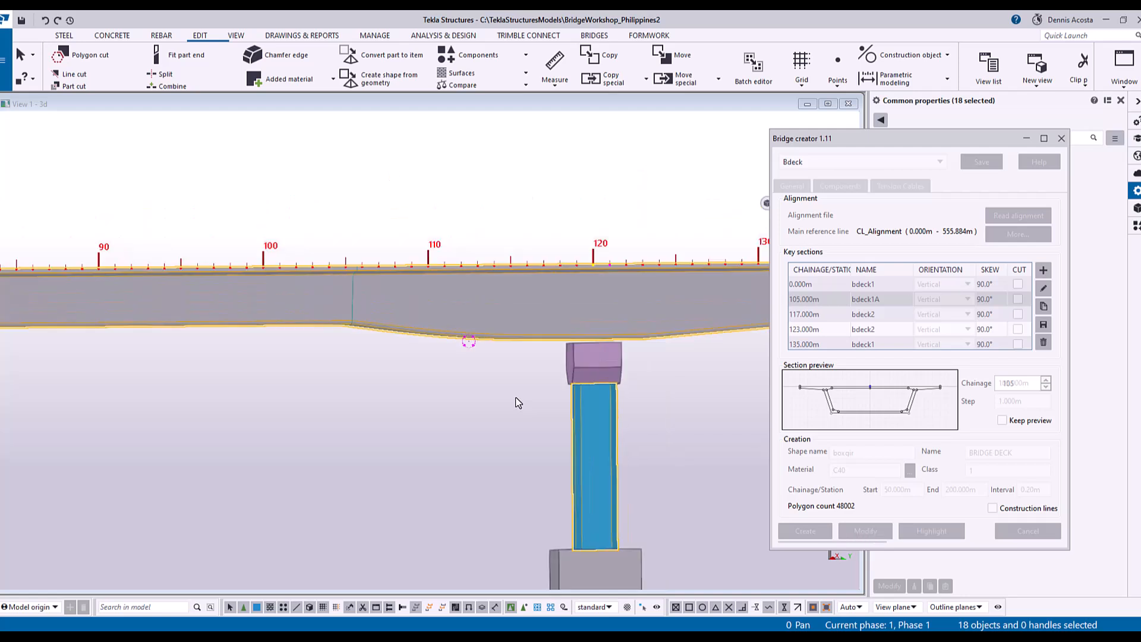
scroll(508, 367, "up", 4)
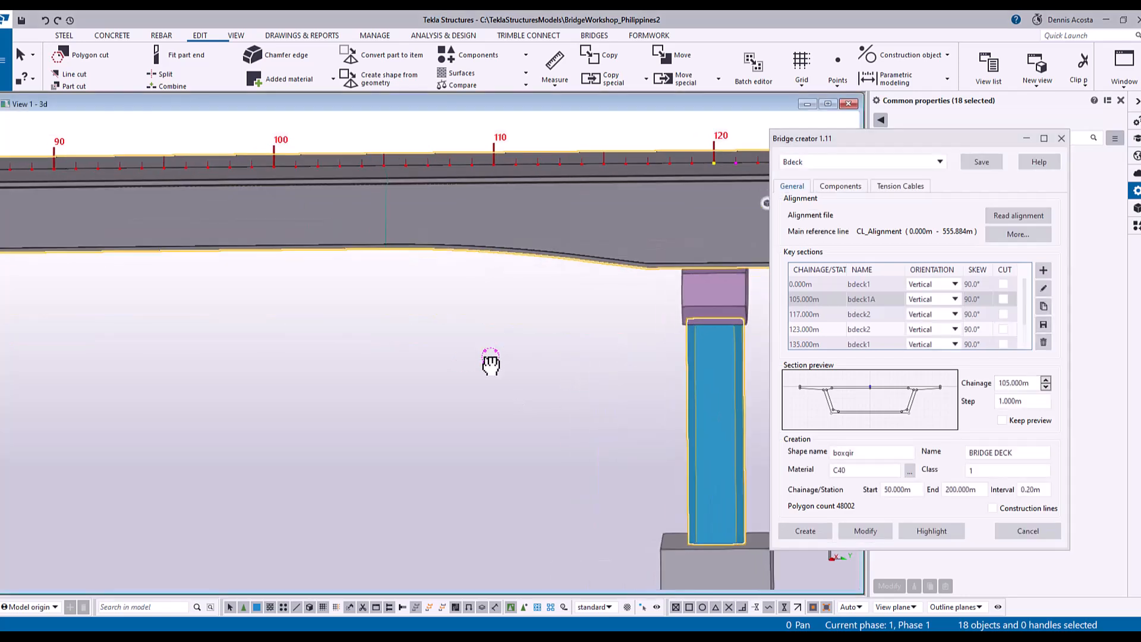
Step: Examine the deck soffit transition around the pier at 120 and the overall bridge from several angles
scroll(538, 263, "up", 2)
middle_click_drag(647, 145, 548, 257)
middle_click_drag(362, 451, 358, 374)
scroll(542, 264, "down", 1)
scroll(358, 374, "down", 5)
scroll(382, 354, "up", 2)
middle_click_drag(737, 225, 304, 351)
middle_click_drag(303, 351, 308, 385, "ctrl")
scroll(307, 385, "down", 1)
middle_click_drag(134, 417, 466, 331)
scroll(469, 321, "up", 5)
scroll(474, 308, "down", 3)
mouse_move(537, 310)
middle_mouse_down("ctrl")
mouse_move(502, 326)
mouse_move(537, 327)
middle_mouse_up("ctrl")
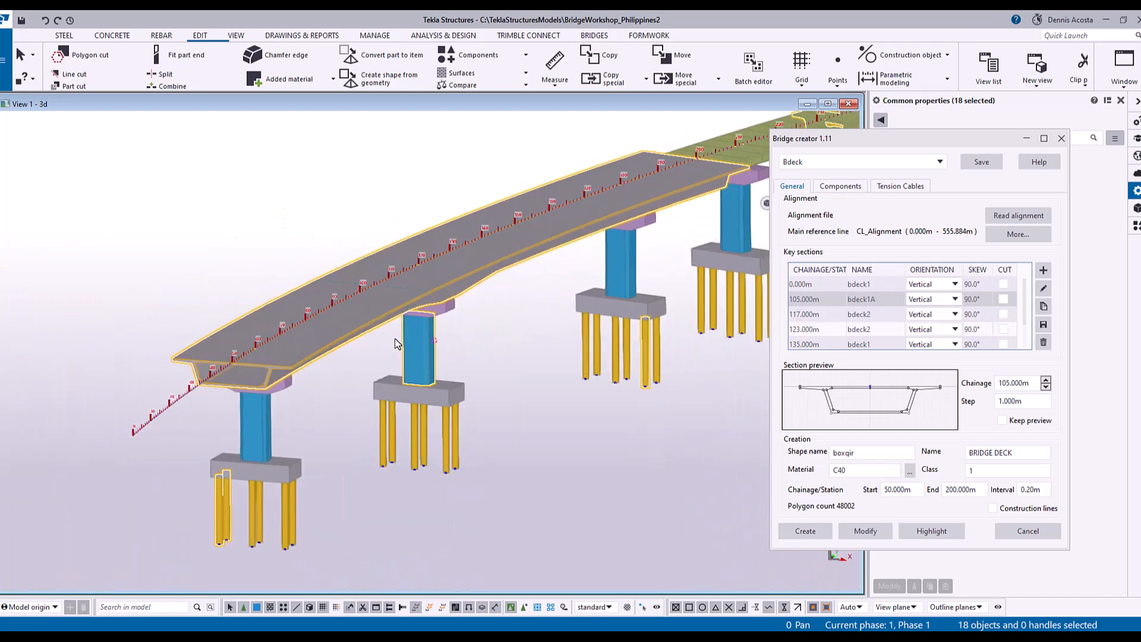
Step: Show the Applications & components catalogue, clear its MATC search and move the Bridge creator dialog clear of the deck
left_click_drag(943, 137, 721, 158)
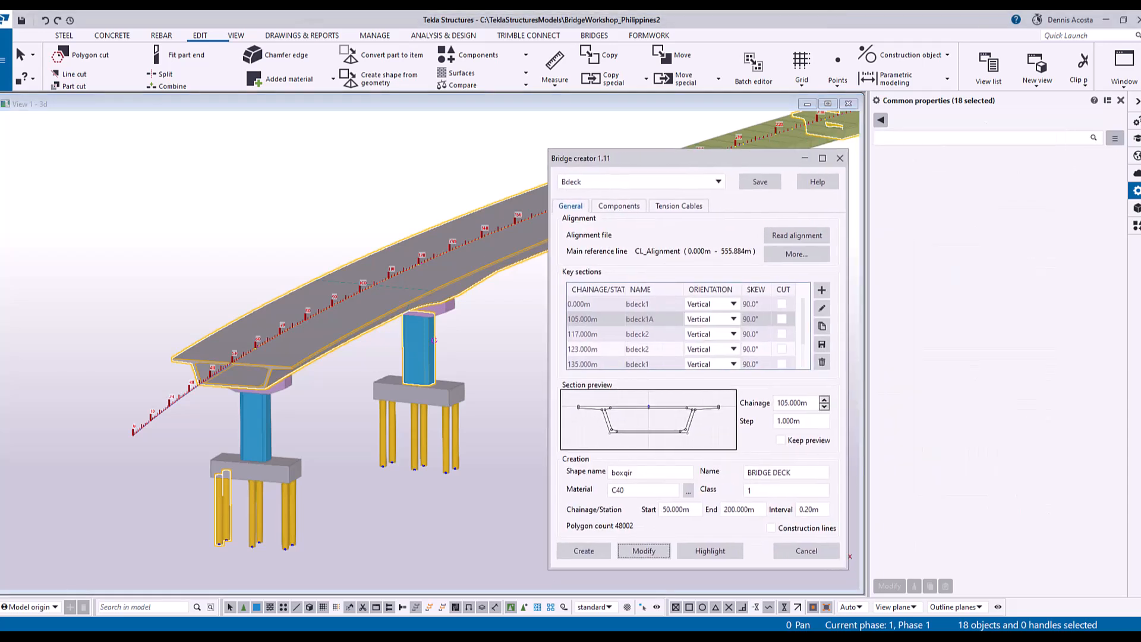
left_click(1135, 226)
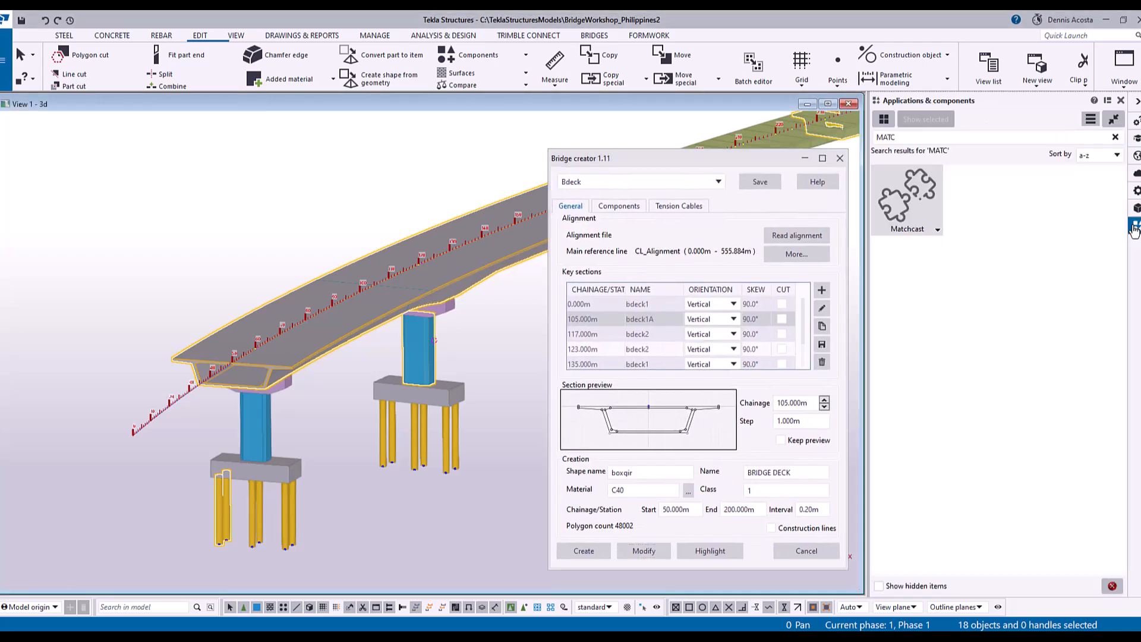
left_click(1115, 137)
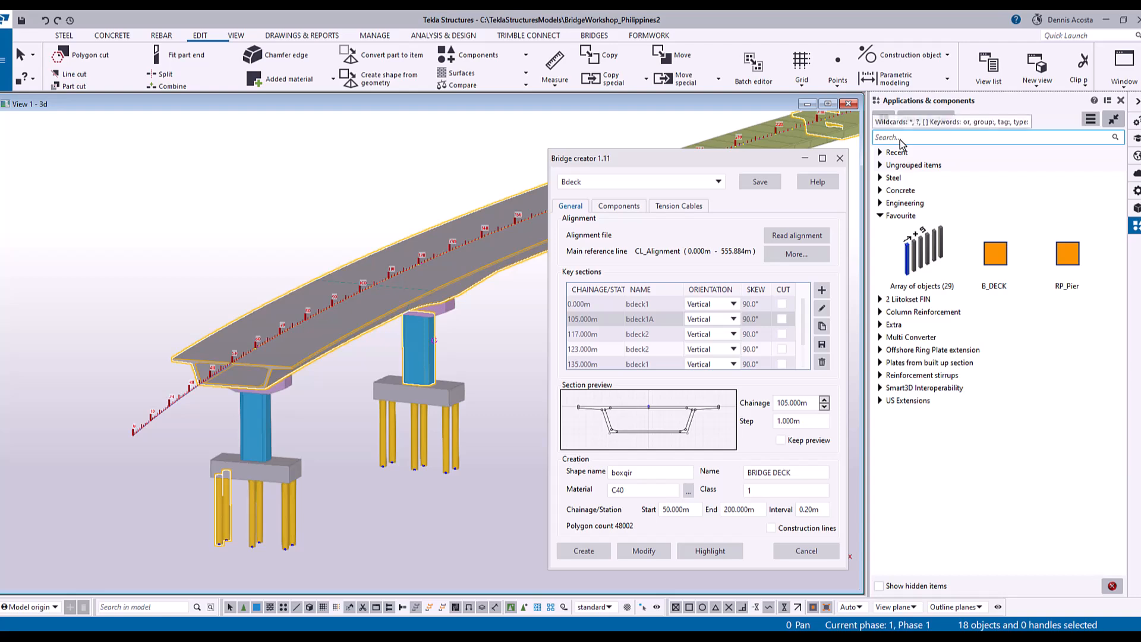
left_click_drag(737, 158, 993, 130)
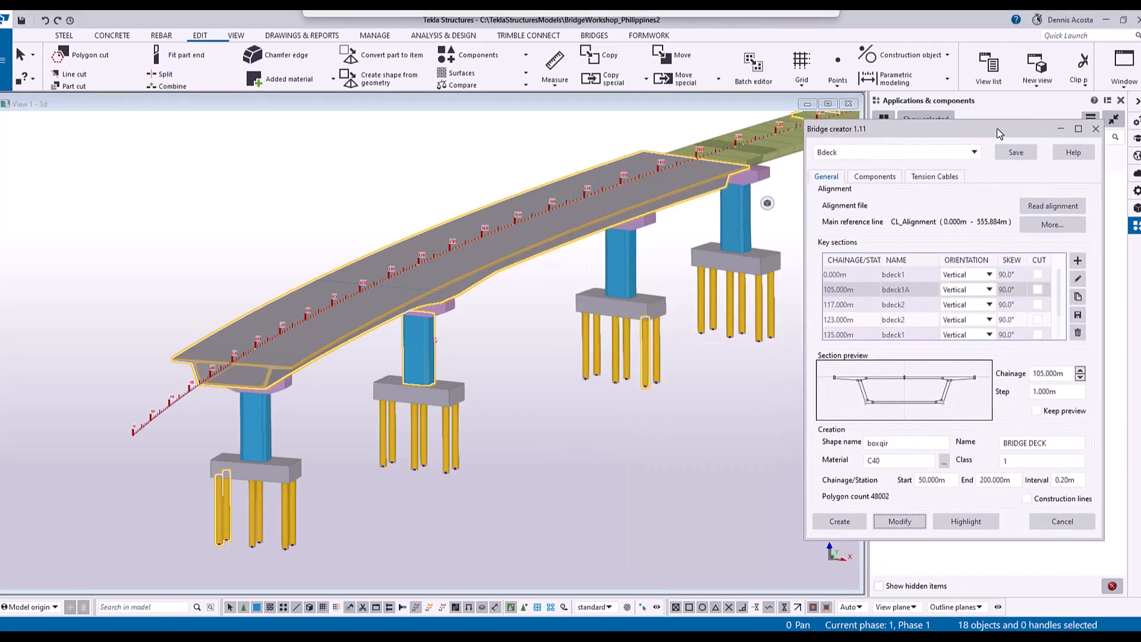
middle_click_drag(703, 344, 664, 347)
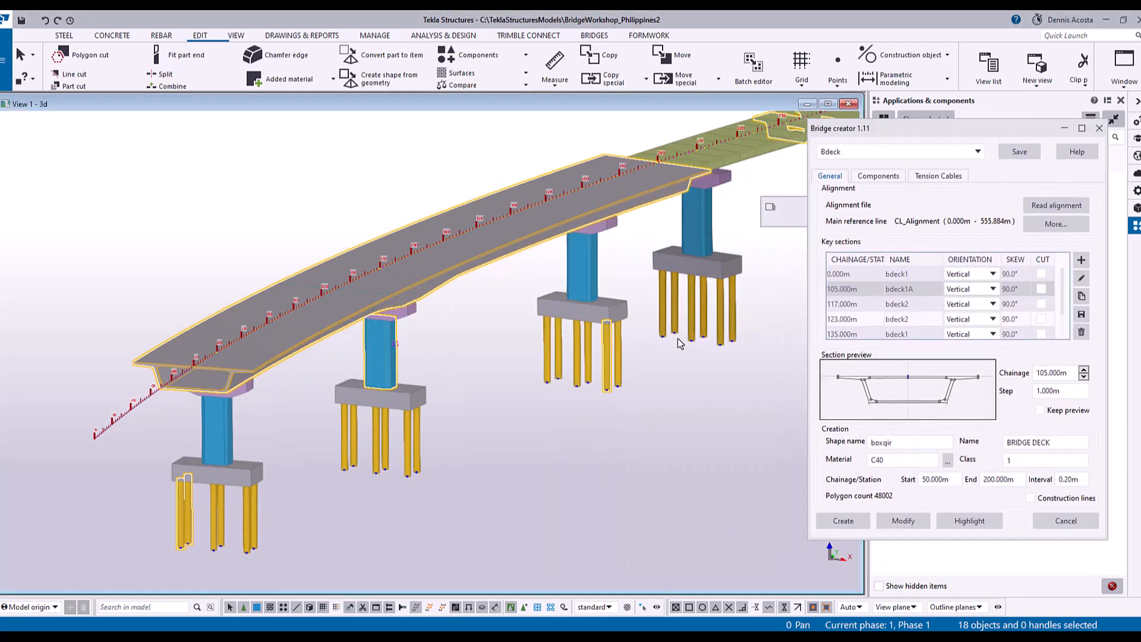
Step: Reopen the 105 m bdeck1A section and compare Outer Face point 4's P2F curve with Reversed off and on
left_click(1081, 278)
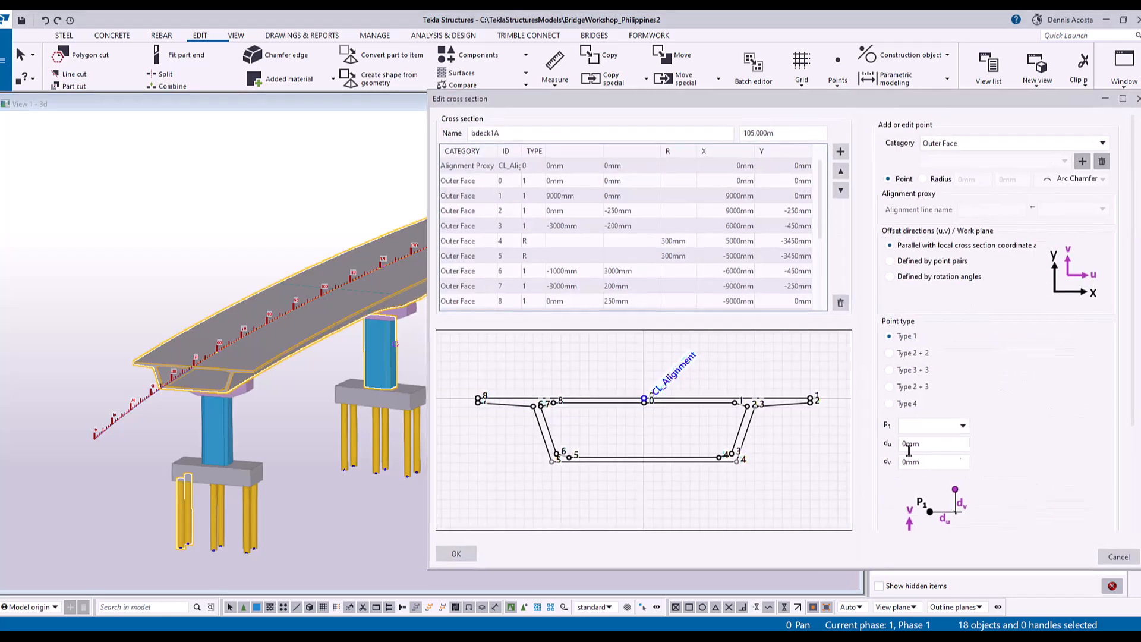
scroll(998, 429, "down", 3)
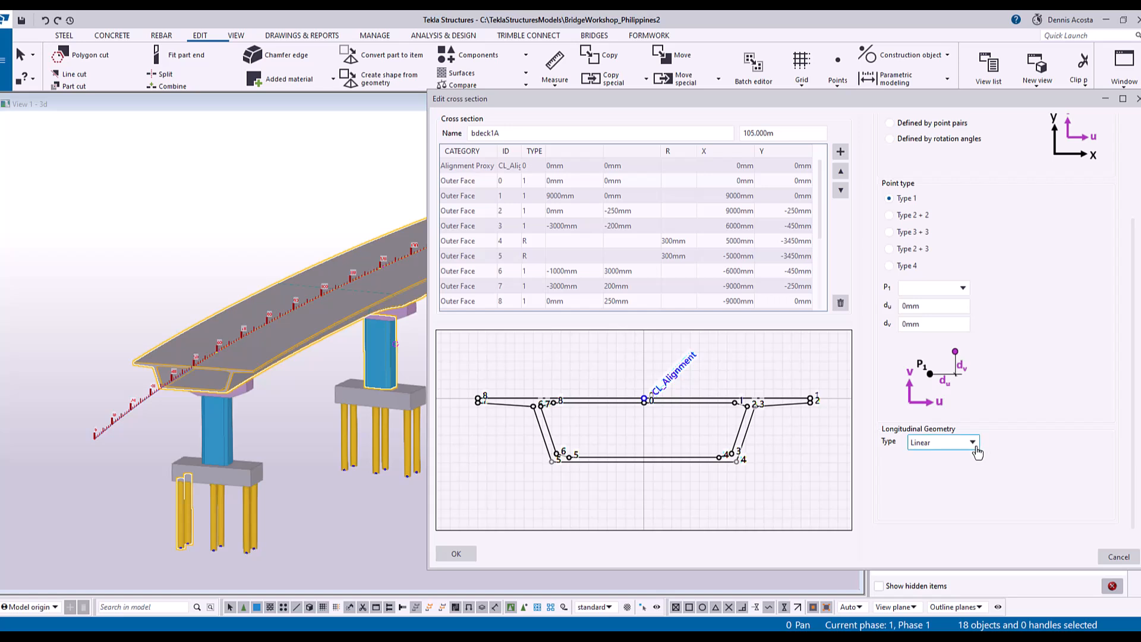
left_click(741, 464)
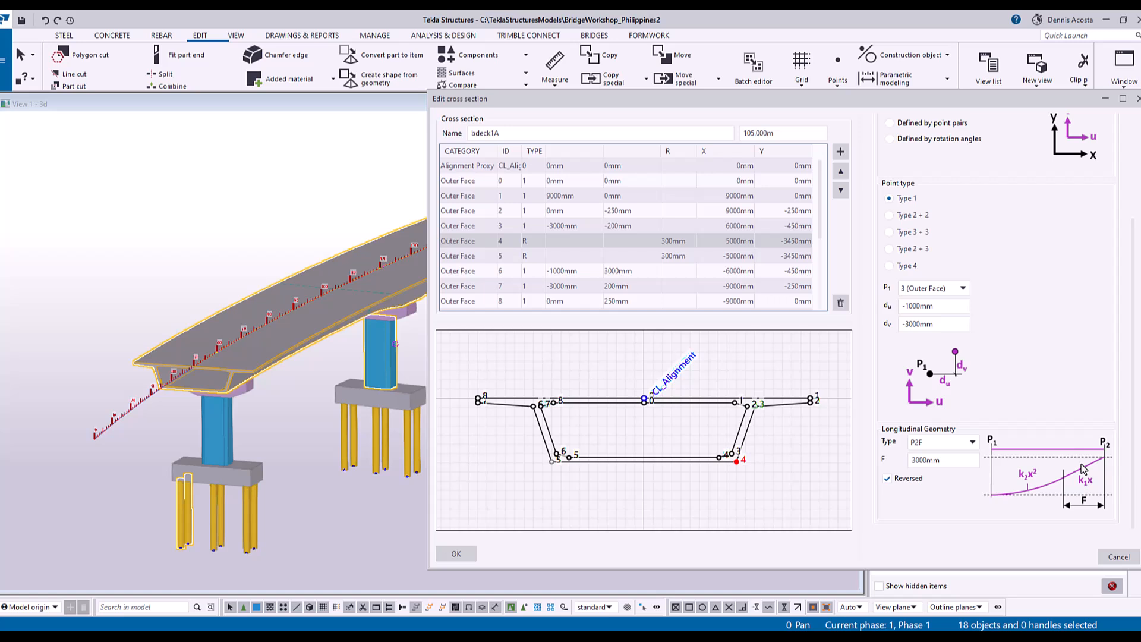
left_click(888, 479)
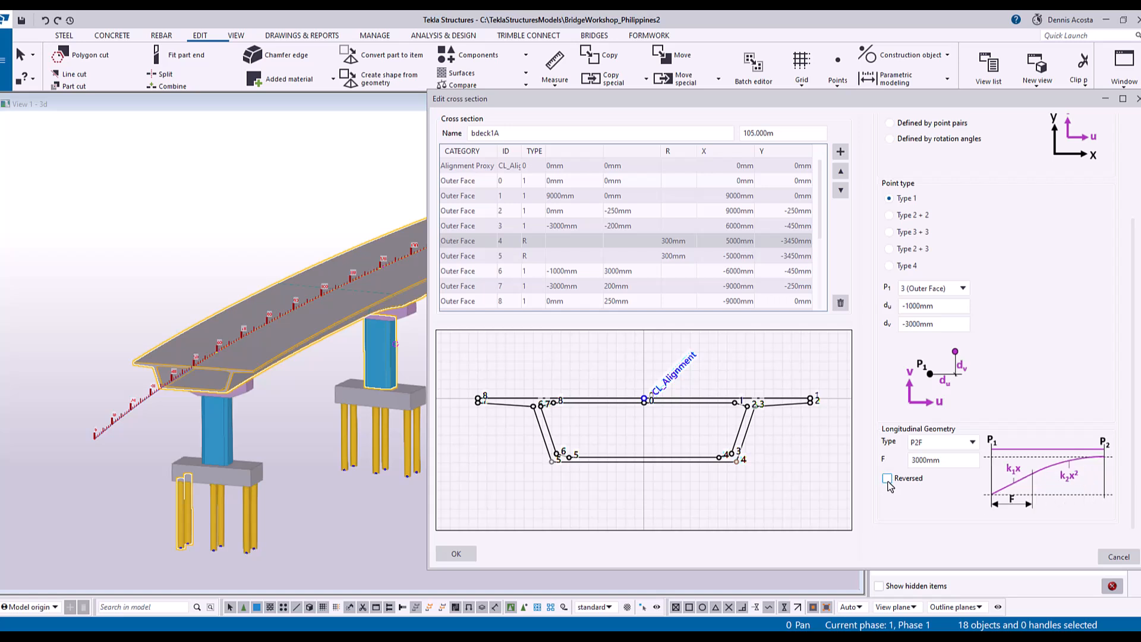
left_click(888, 480)
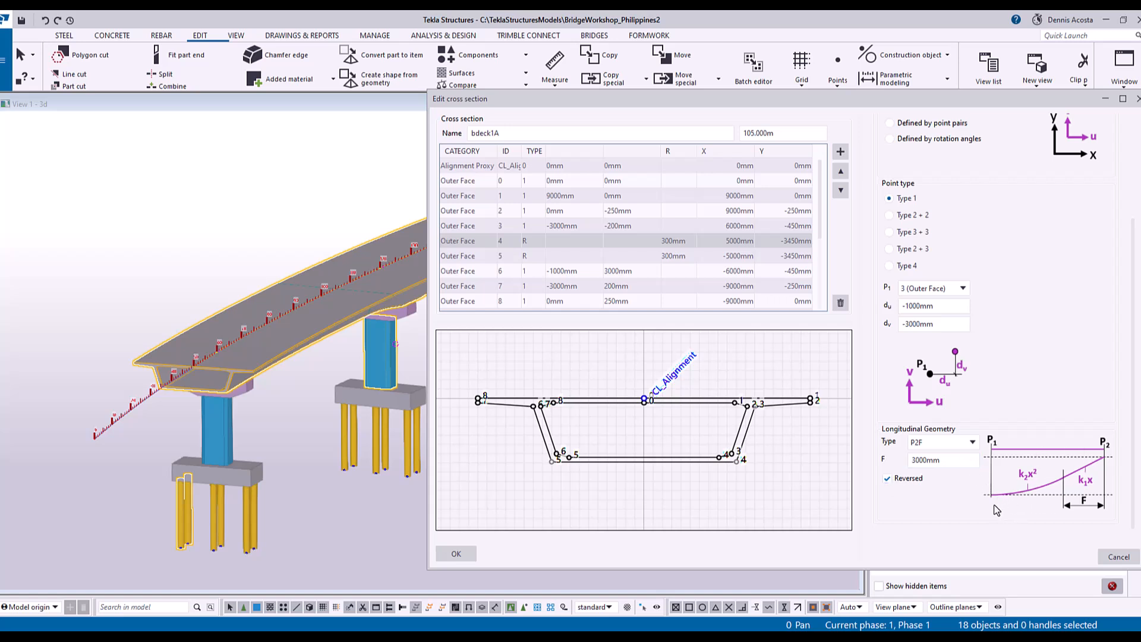
Step: Try the P2L and P2V longitudinal geometry types on Outer Face point 4 and return it to P2F
left_click(973, 443)
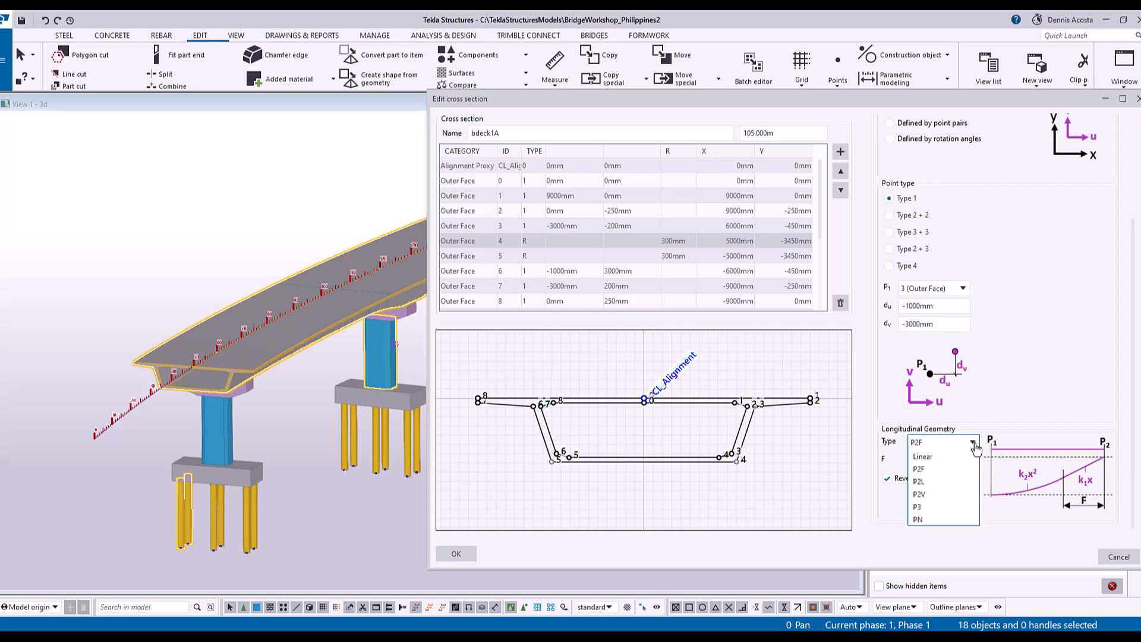
left_click(926, 480)
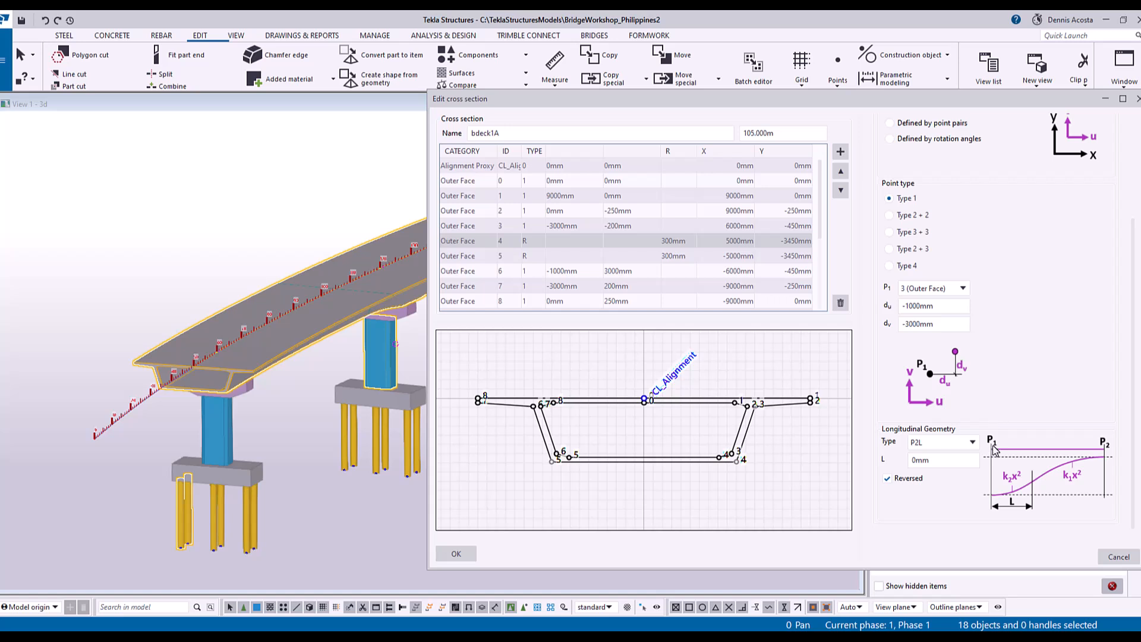
left_click(972, 442)
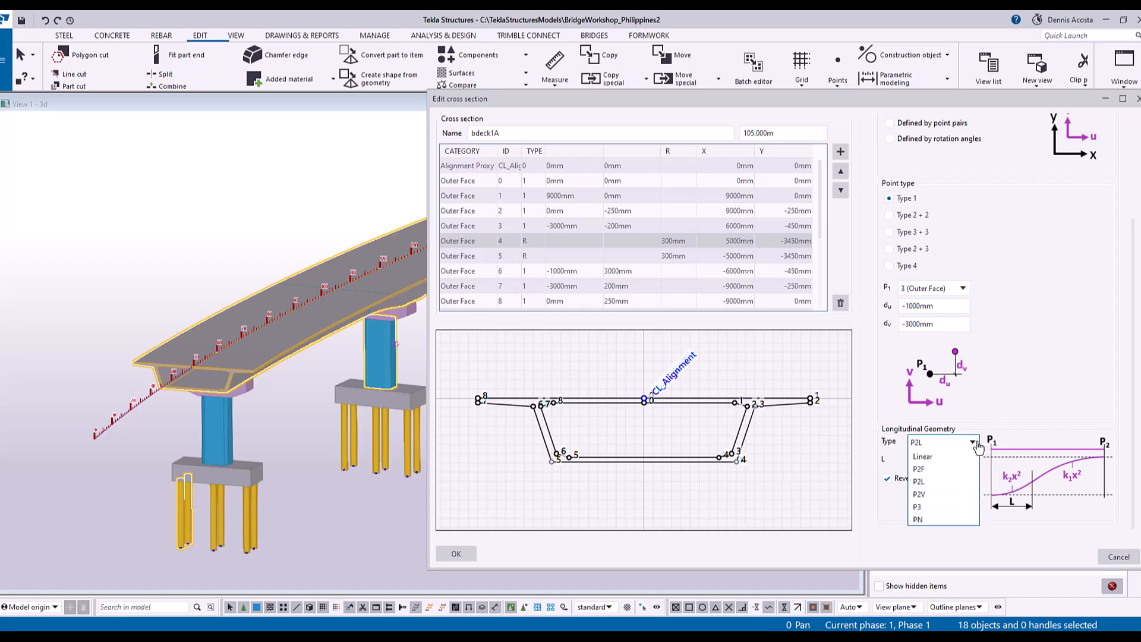
left_click(928, 494)
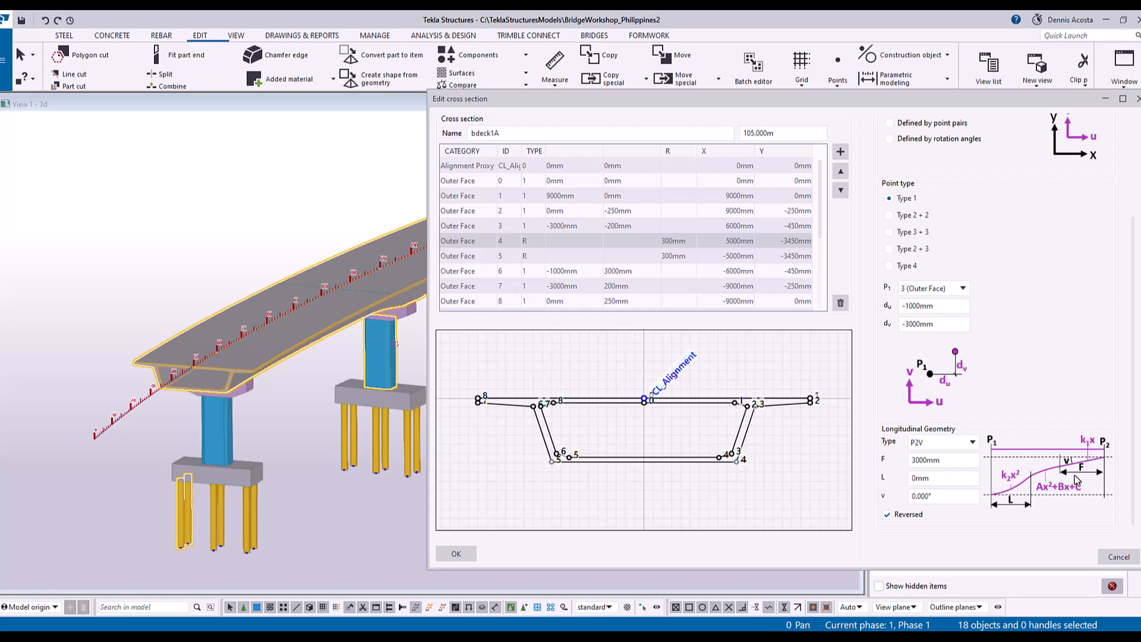
left_click(971, 495)
left_click(973, 442)
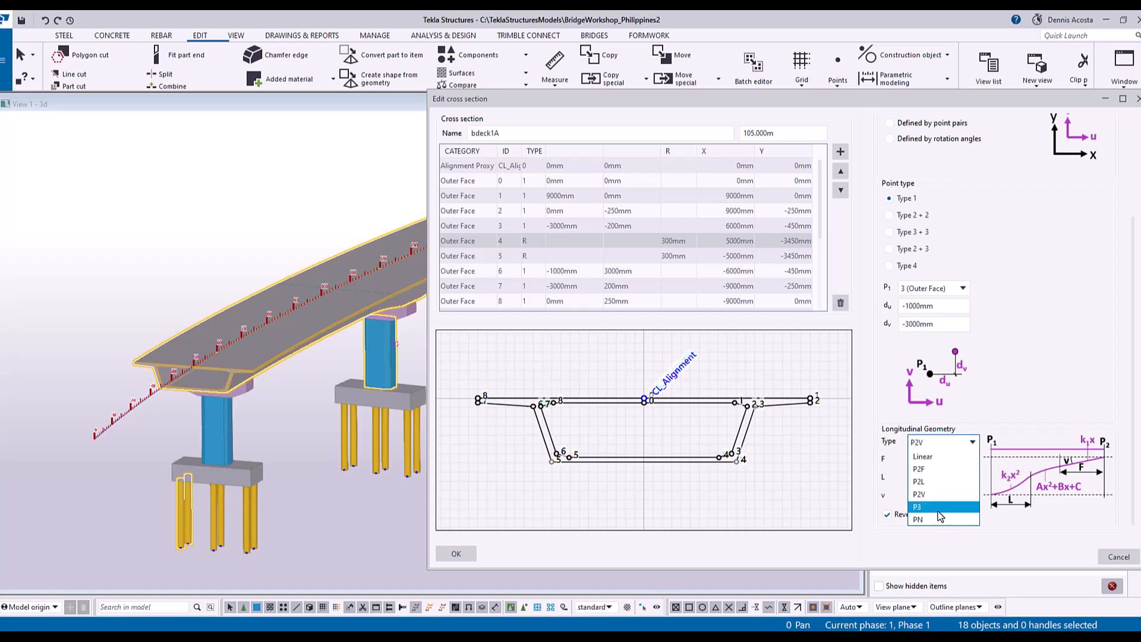
left_click(924, 469)
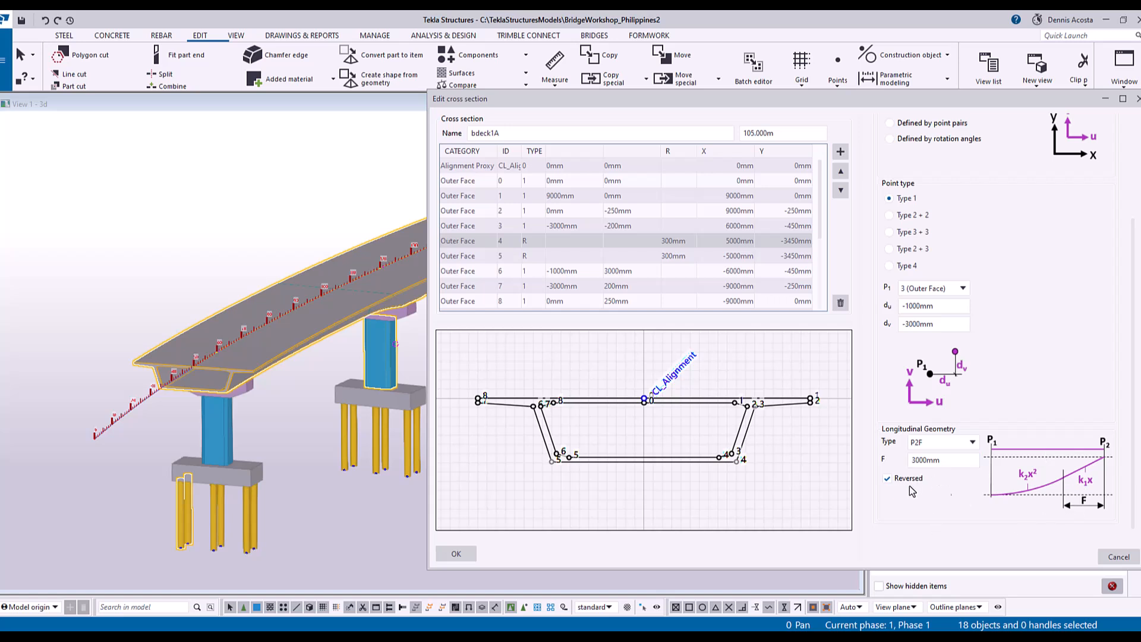
Step: Try the P3 longitudinal geometry type on Outer Face point 4 and compare its curve with Reversed on and off
left_click(972, 446)
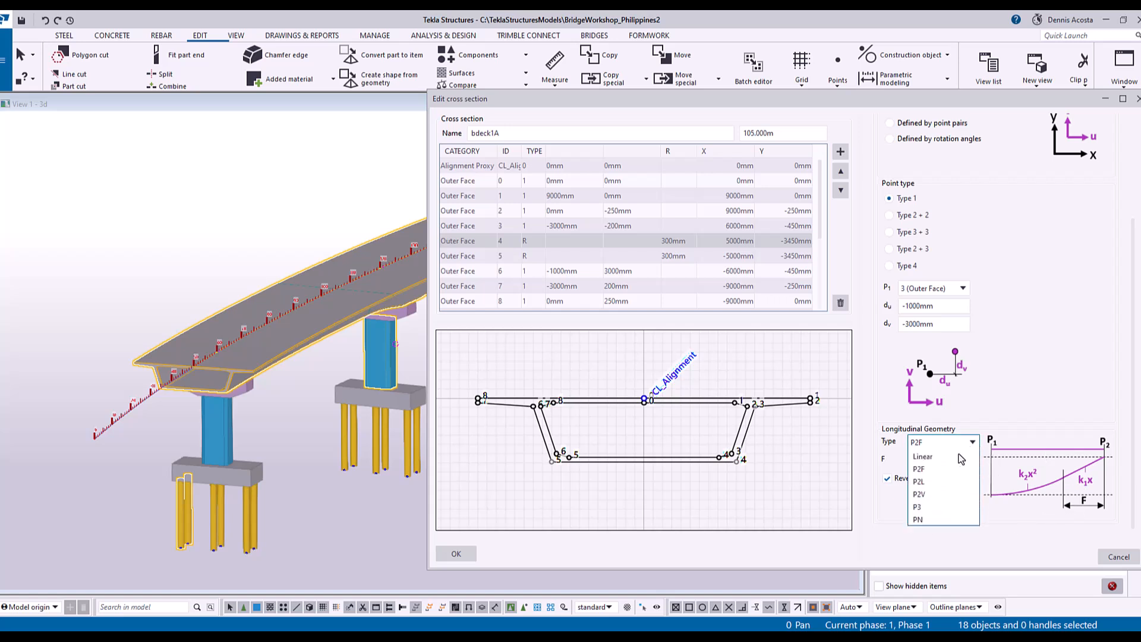
left_click(924, 506)
left_click(887, 514)
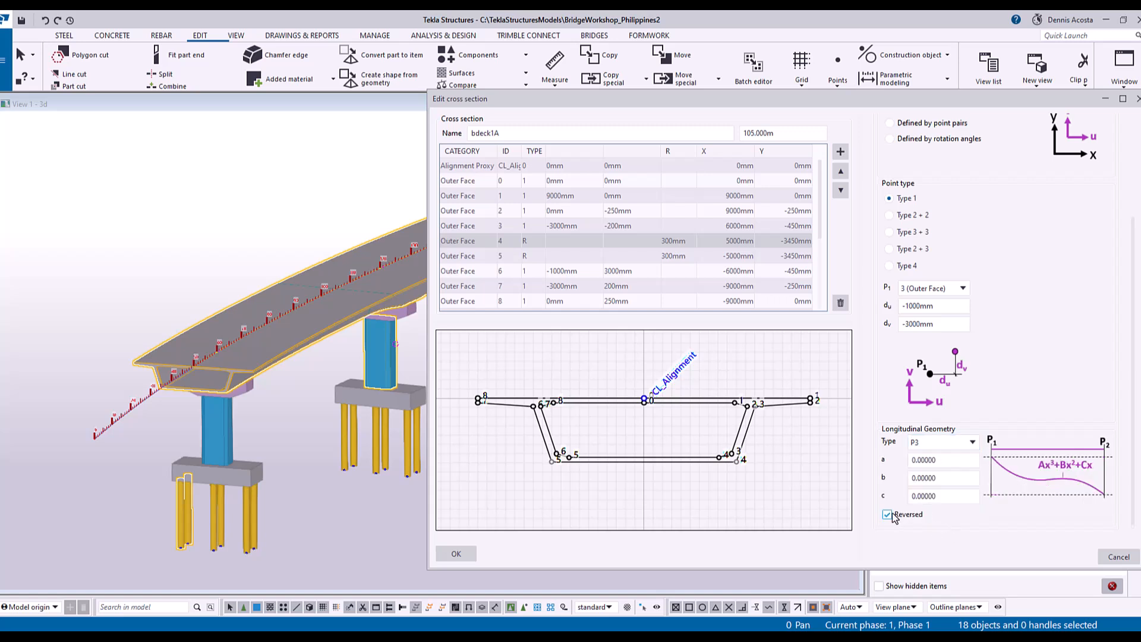
left_click(888, 515)
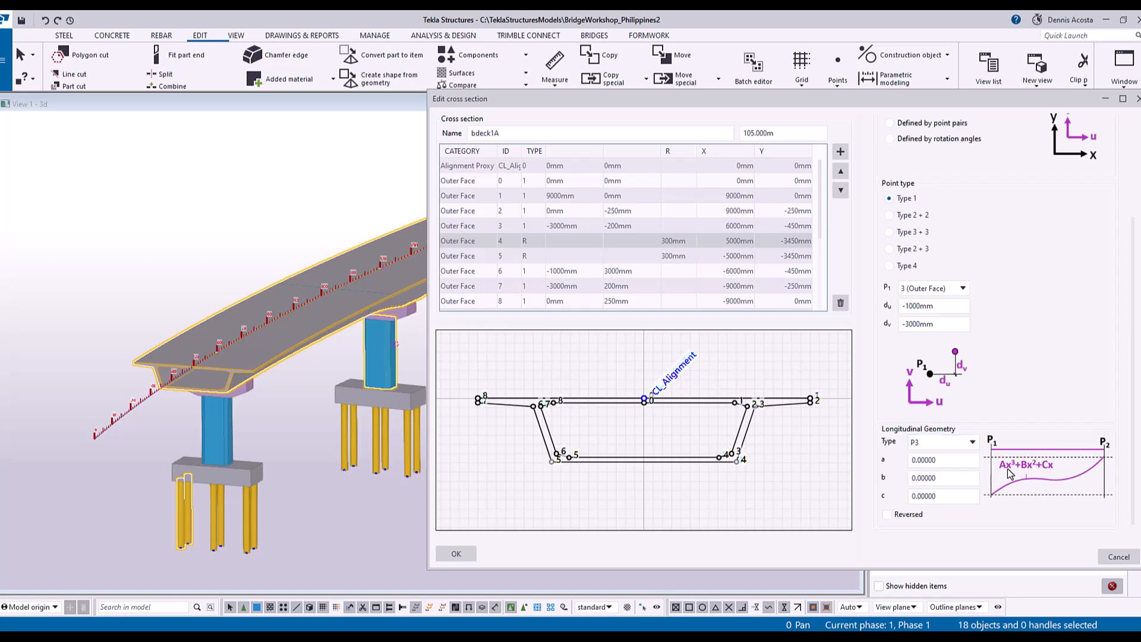
Step: Return Outer Face point 4 to P2F and discard the bdeck1A cross-section edits
left_click(948, 443)
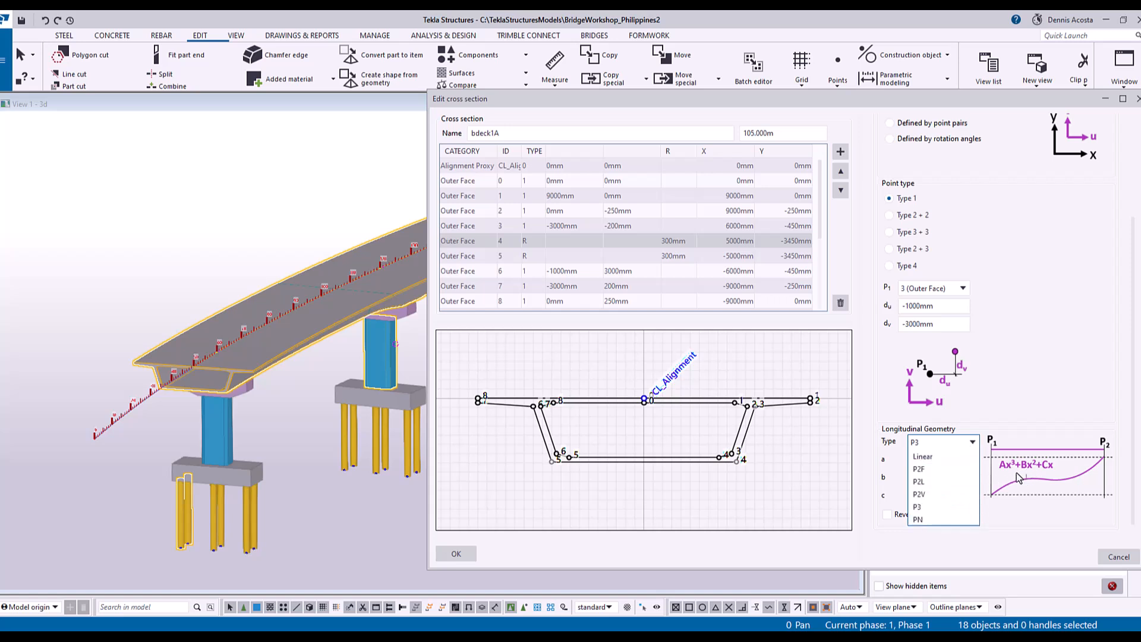
left_click(934, 470)
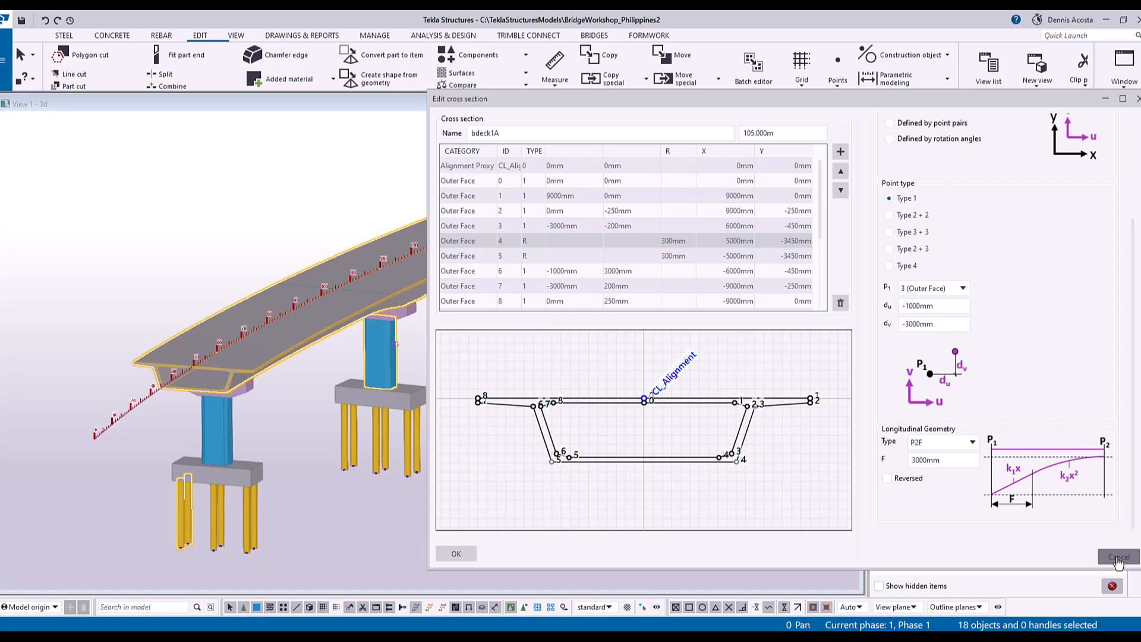
left_click(1118, 558)
Step: Deselect the bridge objects and move the Bridge creator dialog off the component catalogue
left_click(750, 447)
left_click_drag(947, 132, 704, 153)
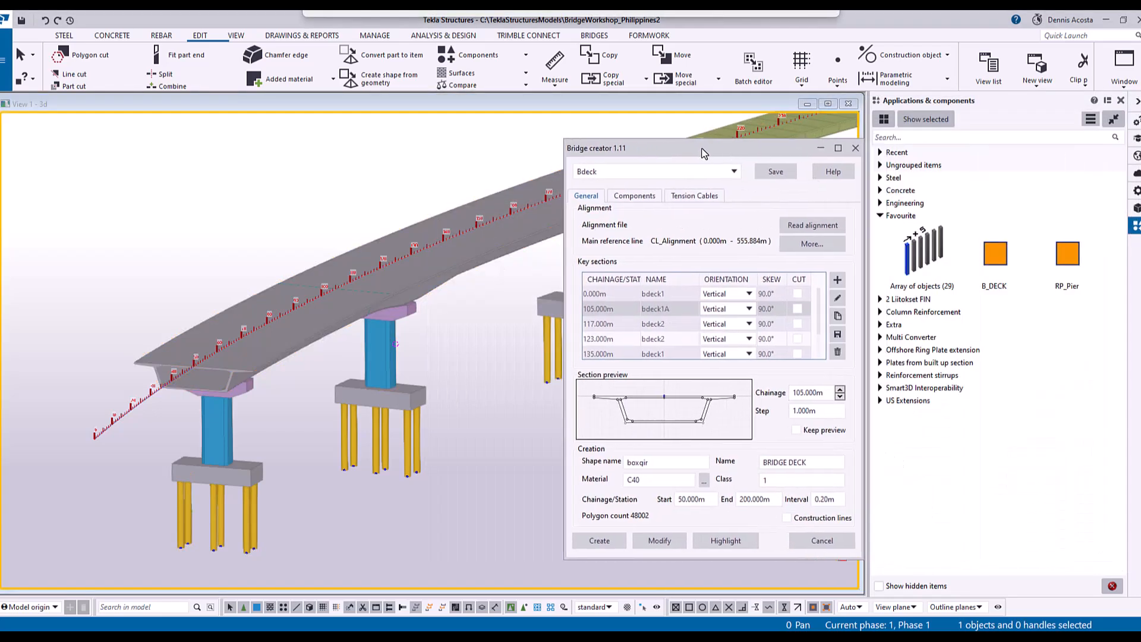
Step: Import the custom component file BridgeRail.uel from the 6. BridgeWorkingFiles folder into the component catalogue
left_click(1091, 120)
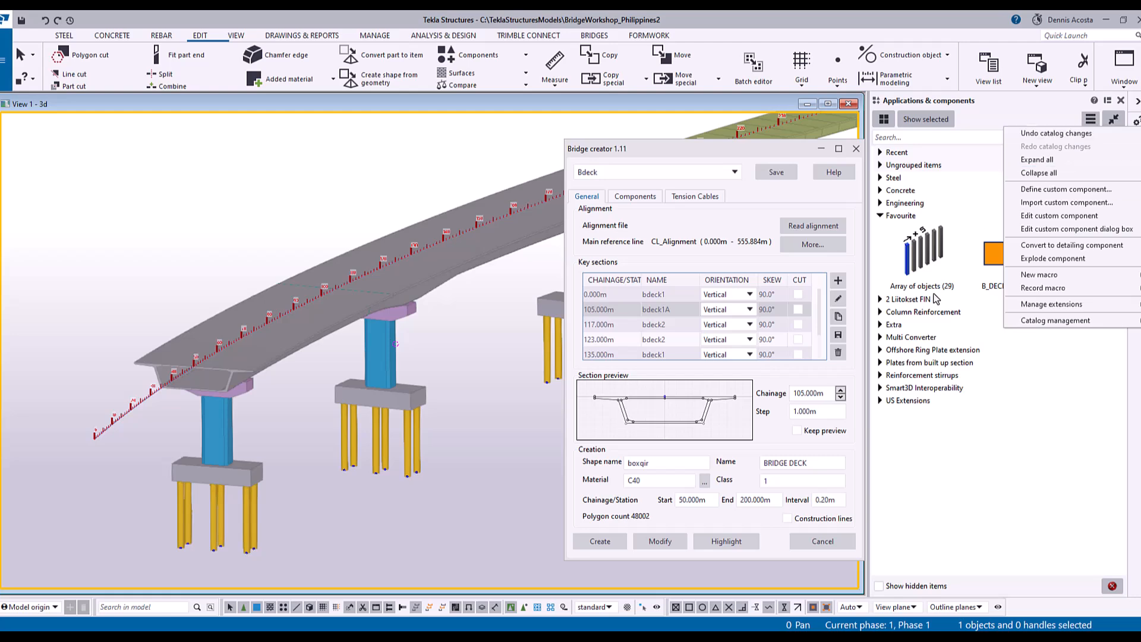
left_click(1037, 201)
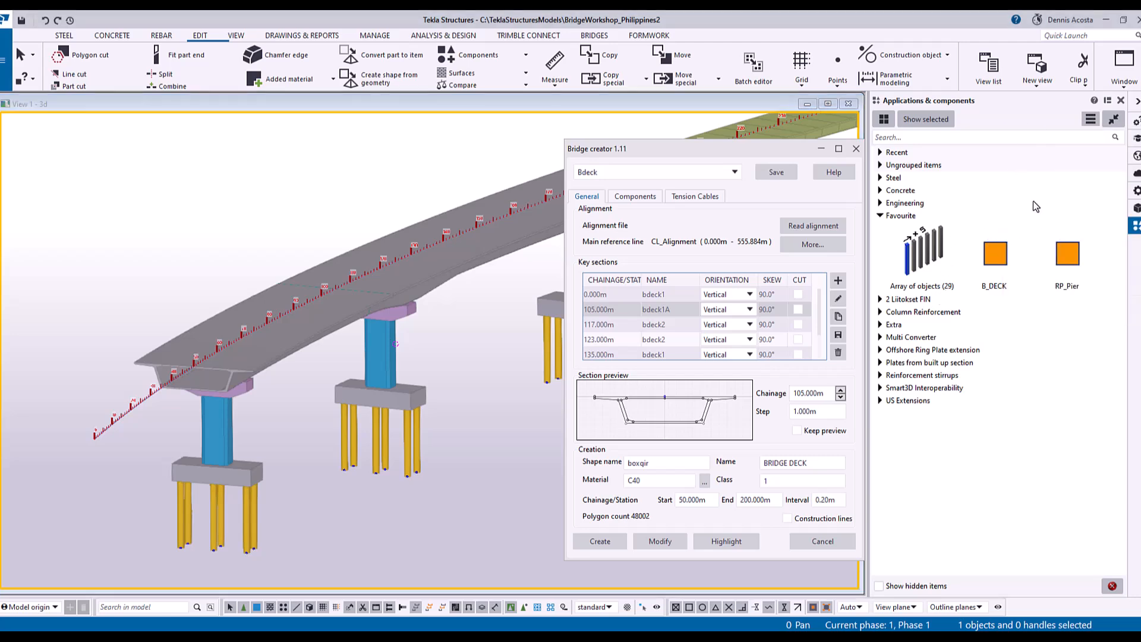
left_click(383, 117)
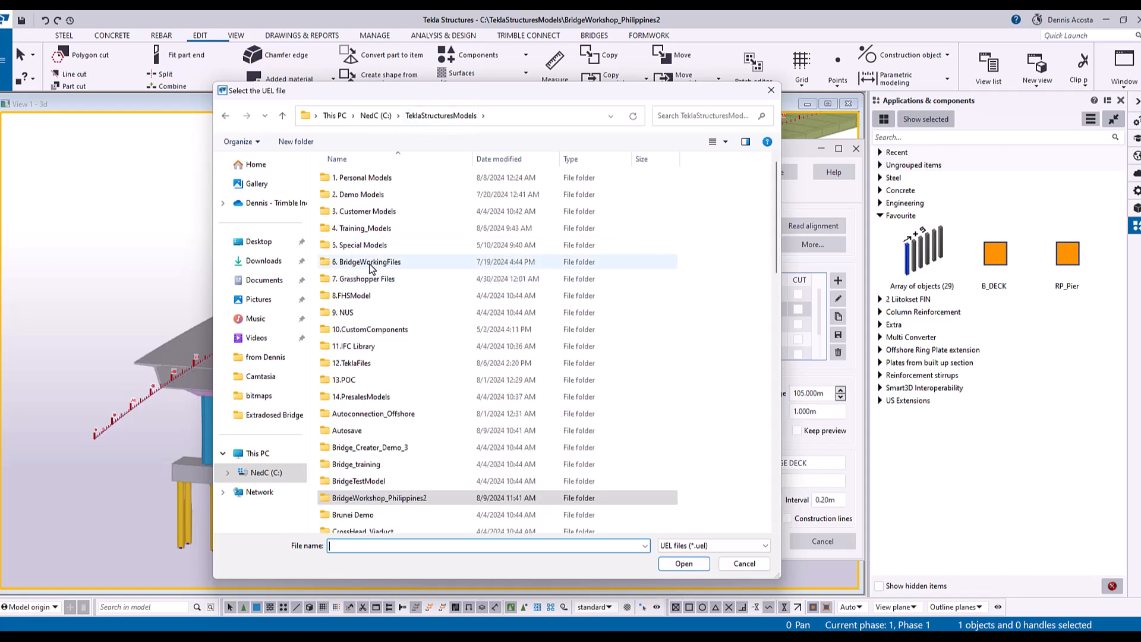
double_click(369, 263)
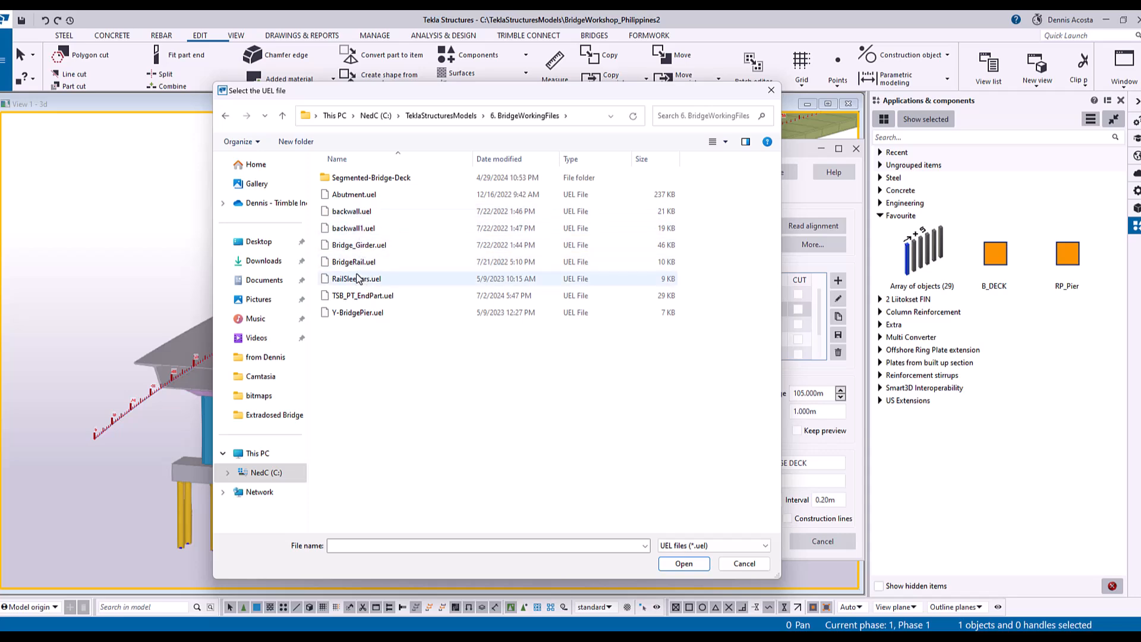
left_click(351, 263)
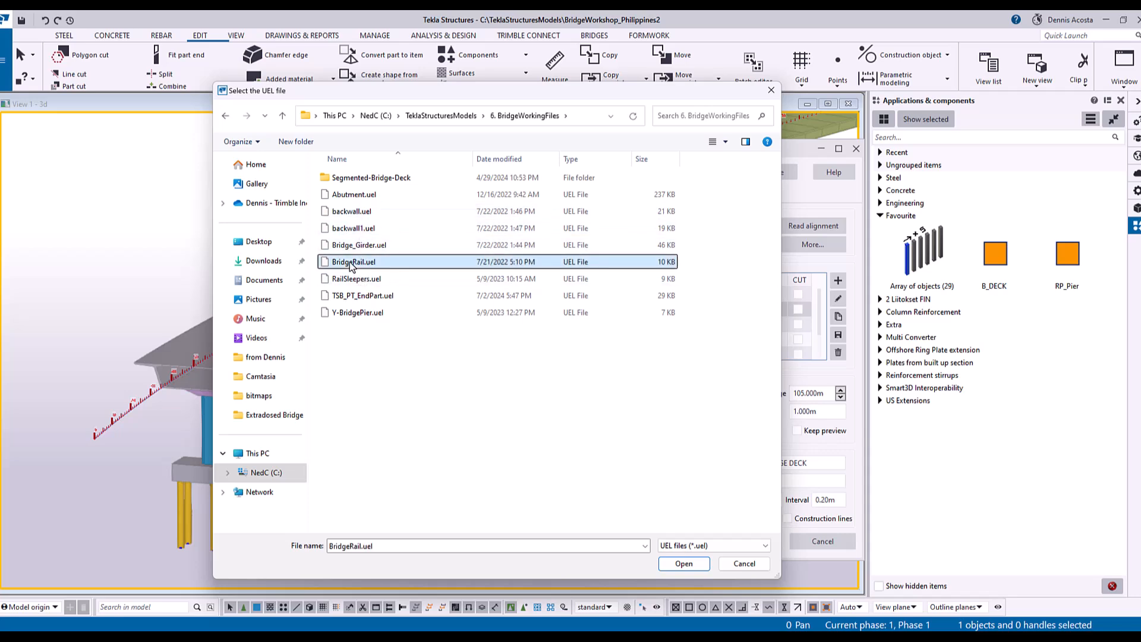
left_click(678, 564)
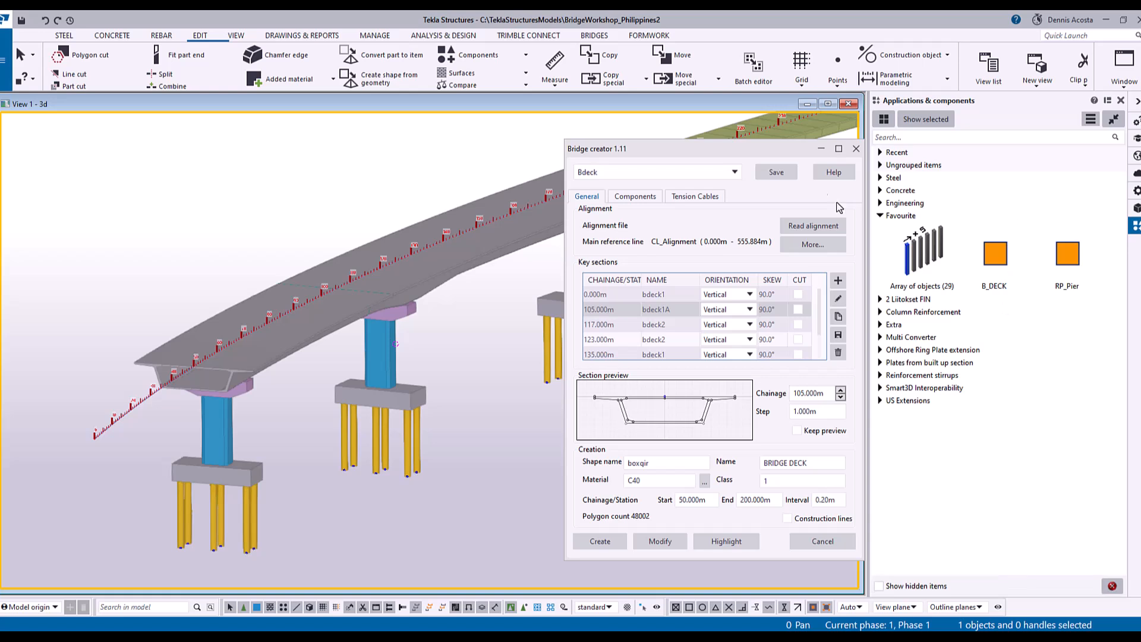
Step: Try to add the BridgeRail component to the Bdeck components by searching the catalogue for RAIL
left_click_drag(722, 154, 853, 145)
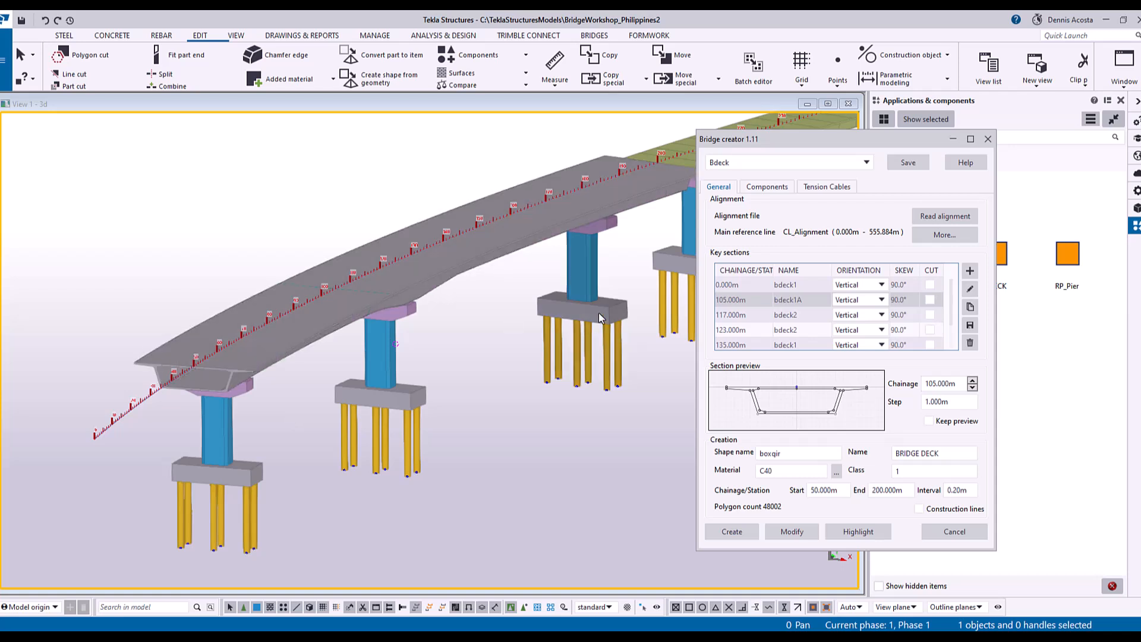
scroll(248, 337, "up", 10)
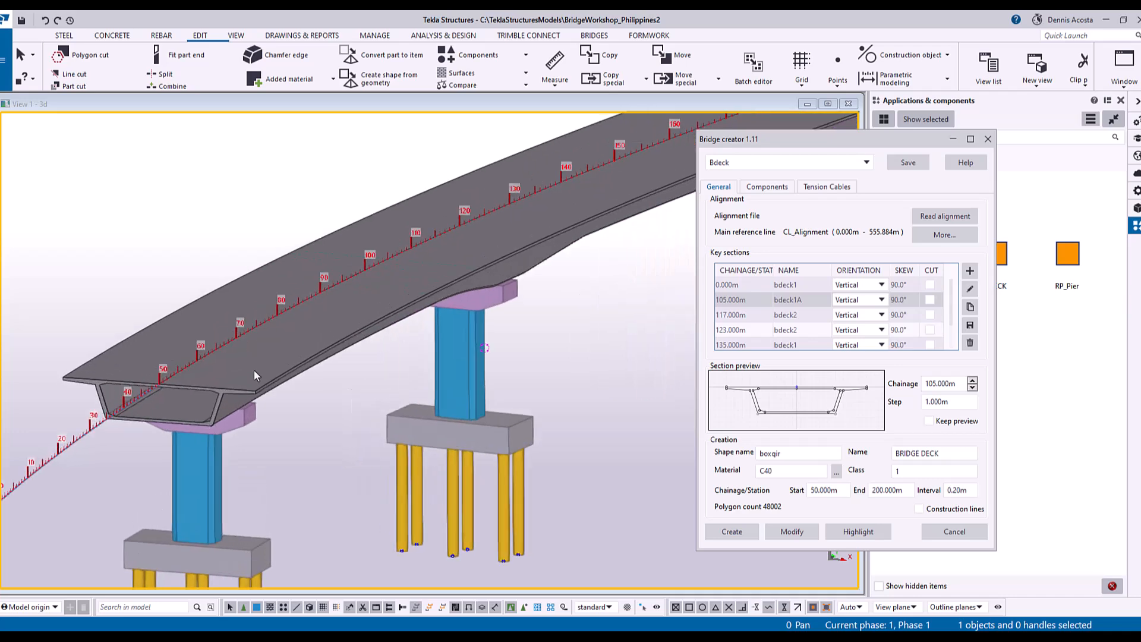
scroll(457, 373, "up", 3)
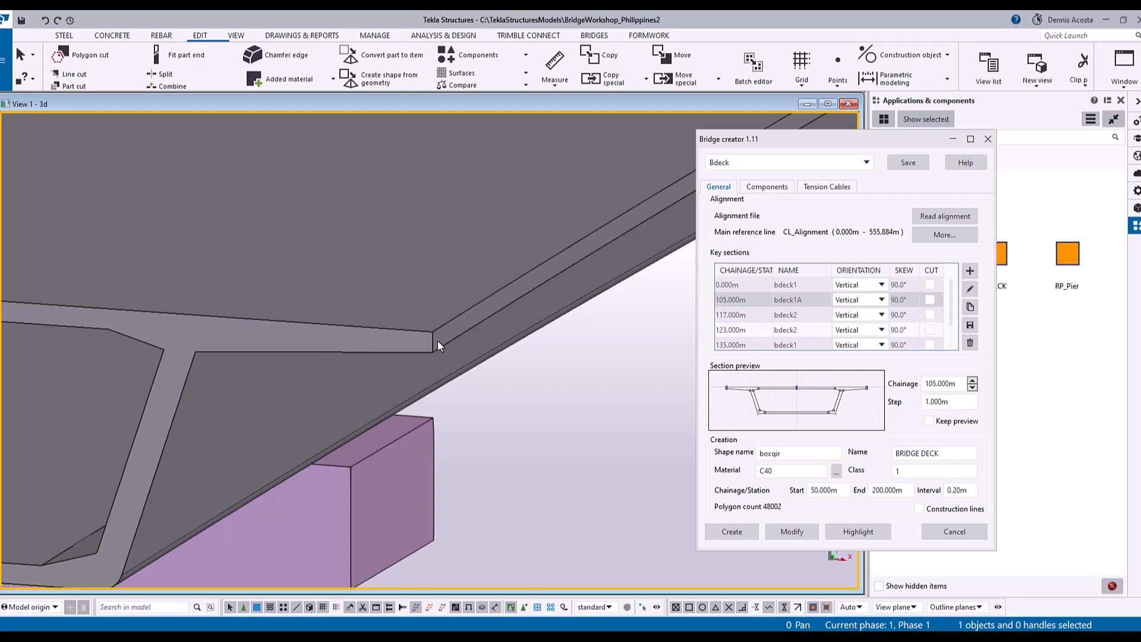
scroll(437, 340, "down", 2)
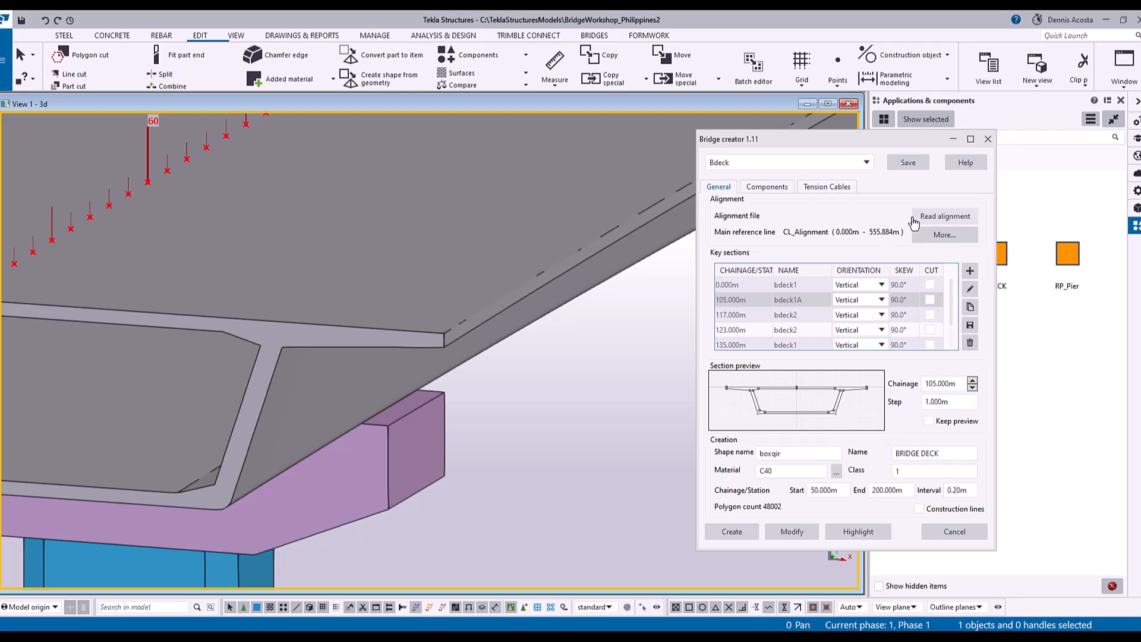
left_click(779, 189)
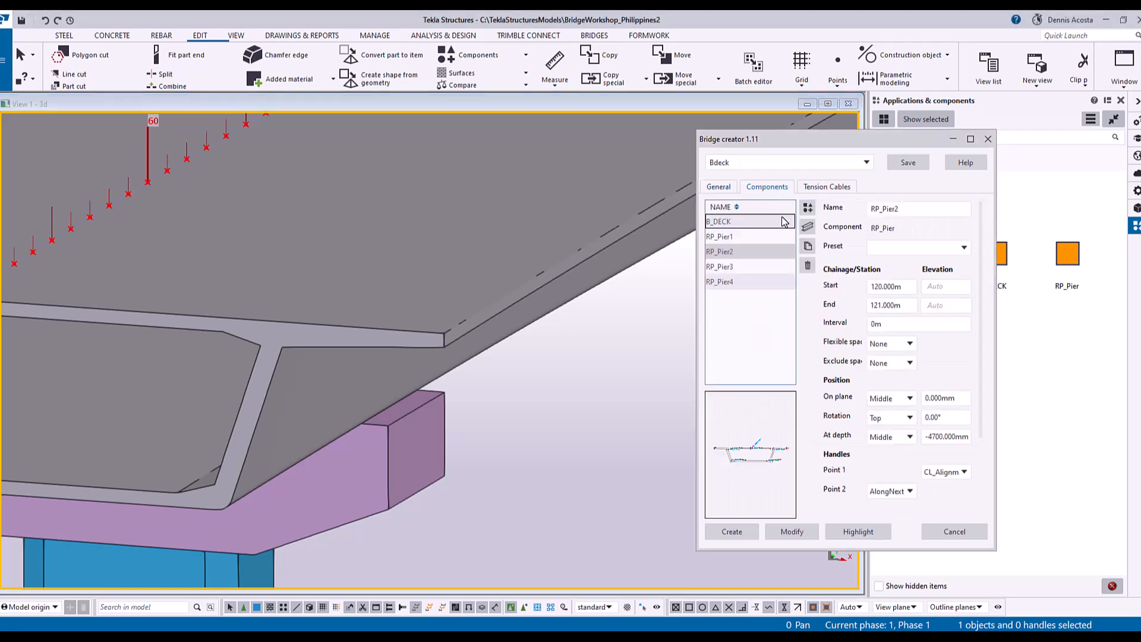
left_click(808, 208)
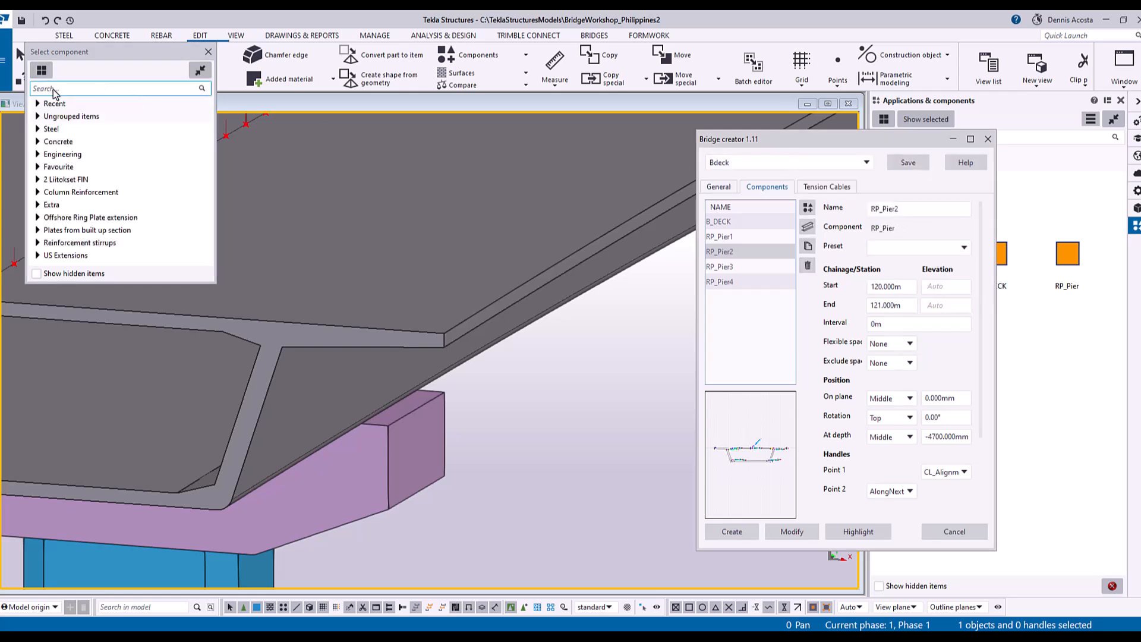
left_click(53, 89)
type("RAIL")
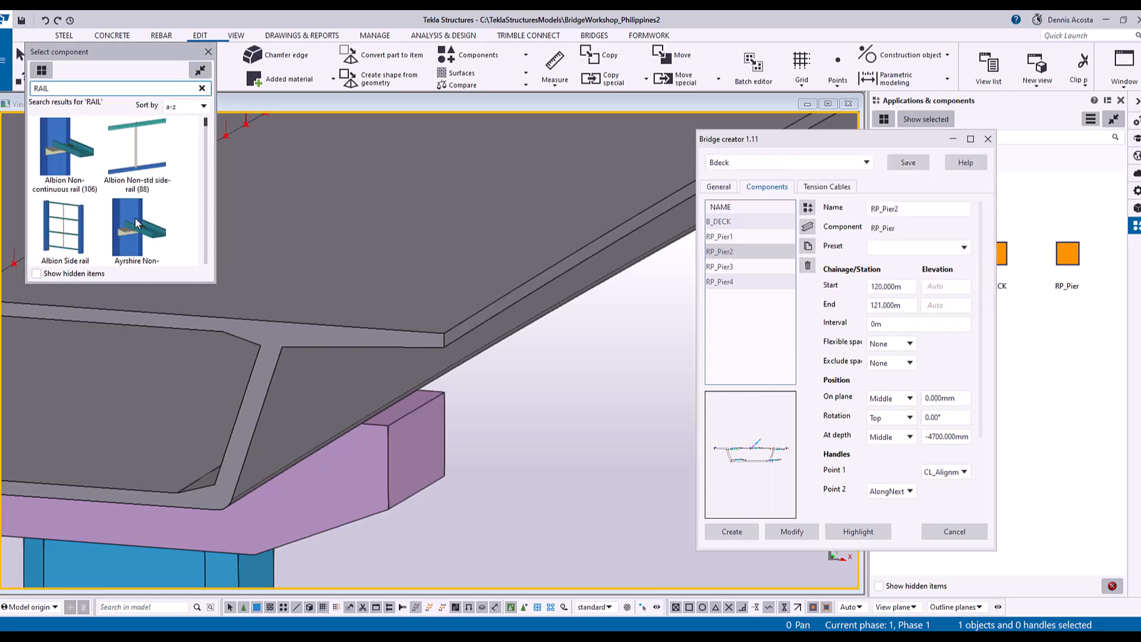
scroll(133, 218, "down", 1)
scroll(133, 217, "down", 1)
scroll(133, 217, "up", 1)
double_click(62, 148)
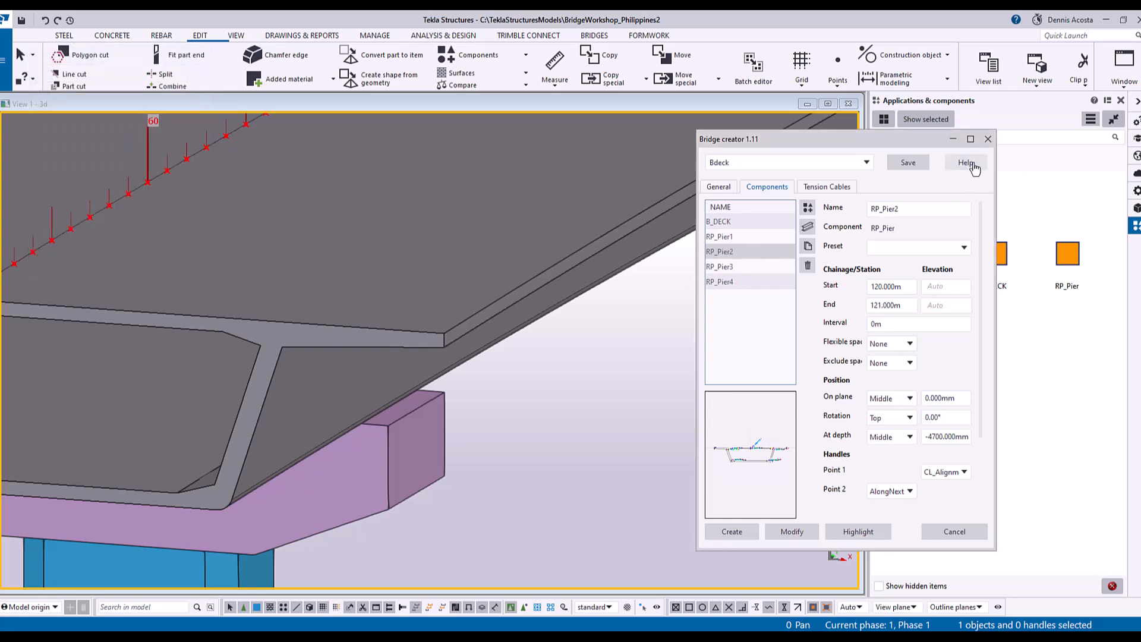
Step: Close and restart Bridge creator, load the Bdeck settings and display its component list
left_click(988, 139)
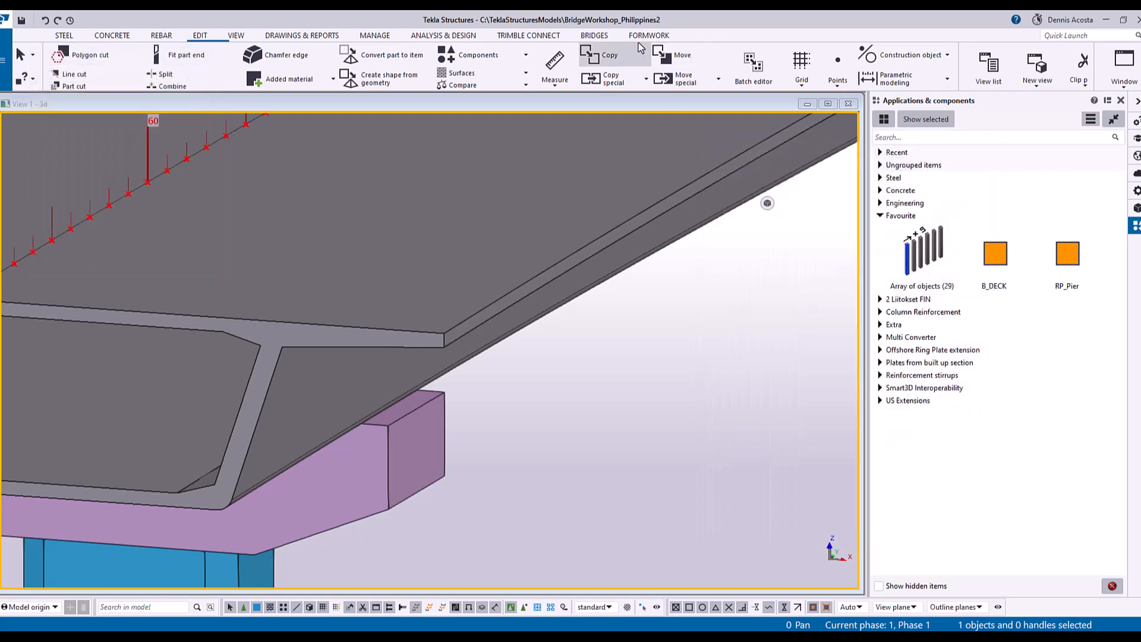
left_click(595, 36)
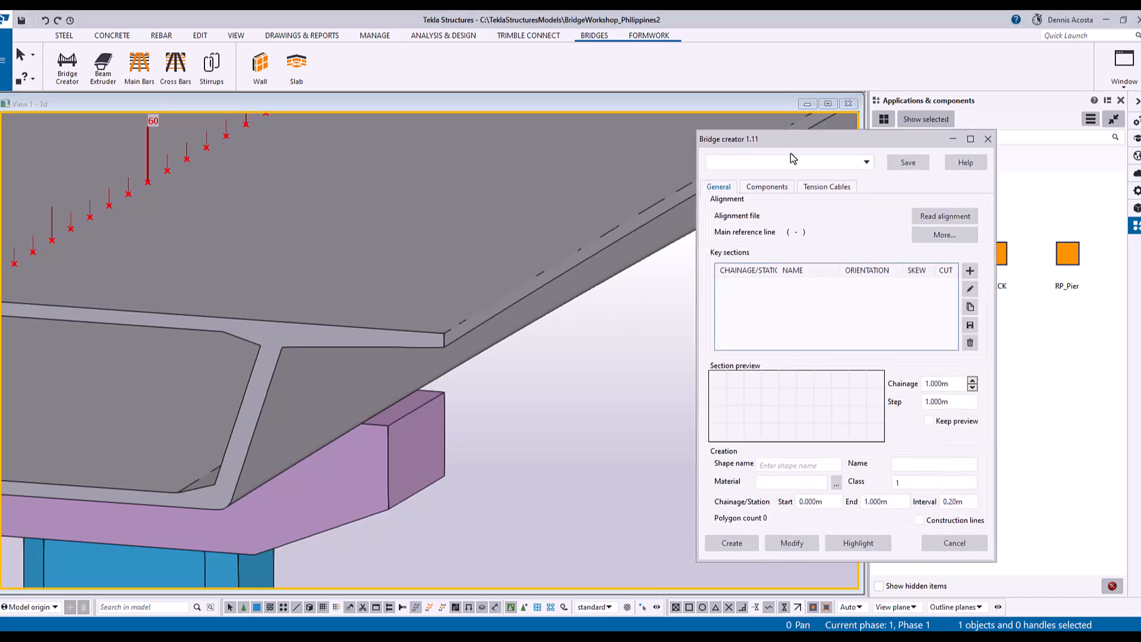
left_click(866, 165)
left_click(722, 176)
left_click(765, 188)
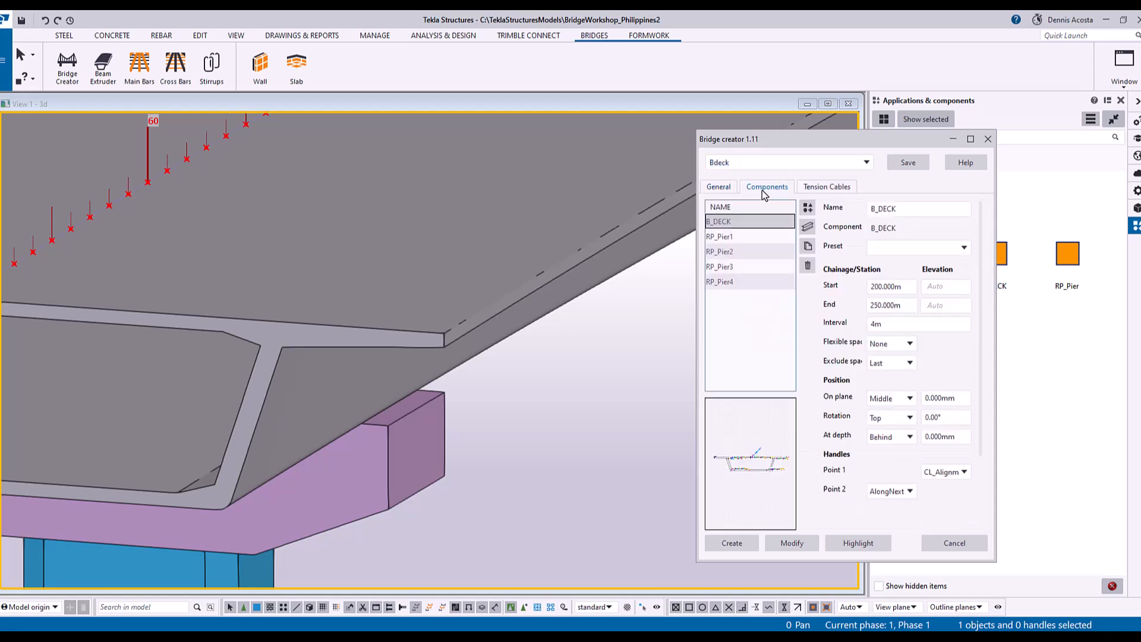
Step: Search the catalogue for RAIL, add the BridgeRail component to the bridge's component list and select it
left_click(806, 223)
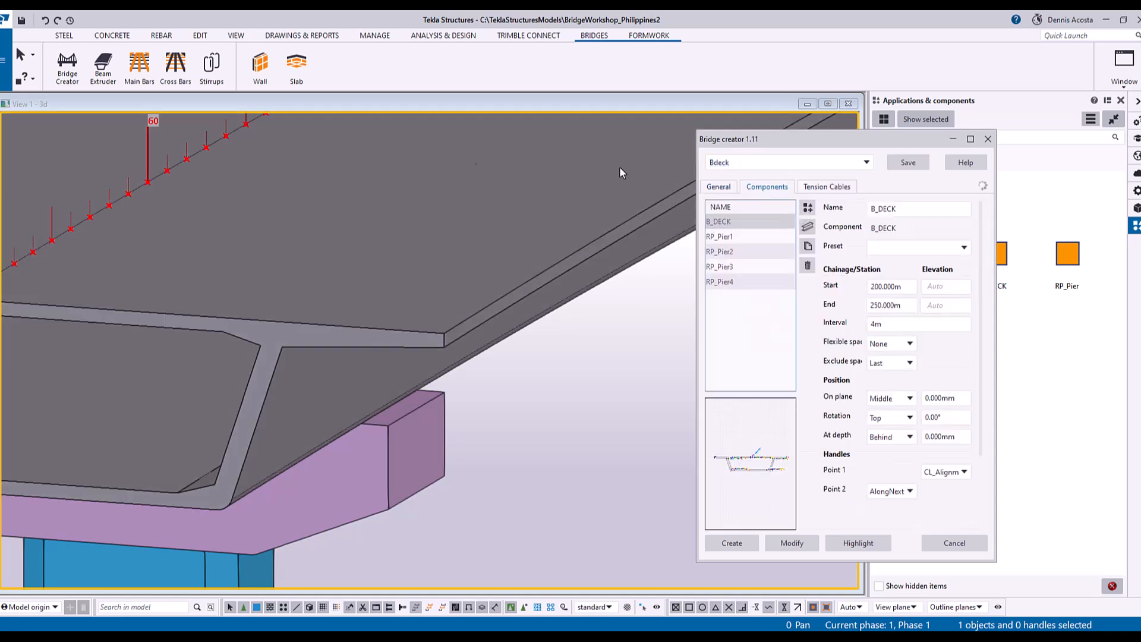
type("RSIL")
key("BackSpace")
key("BackSpace")
key("BackSpace")
key("BackSpace")
type("RAIL")
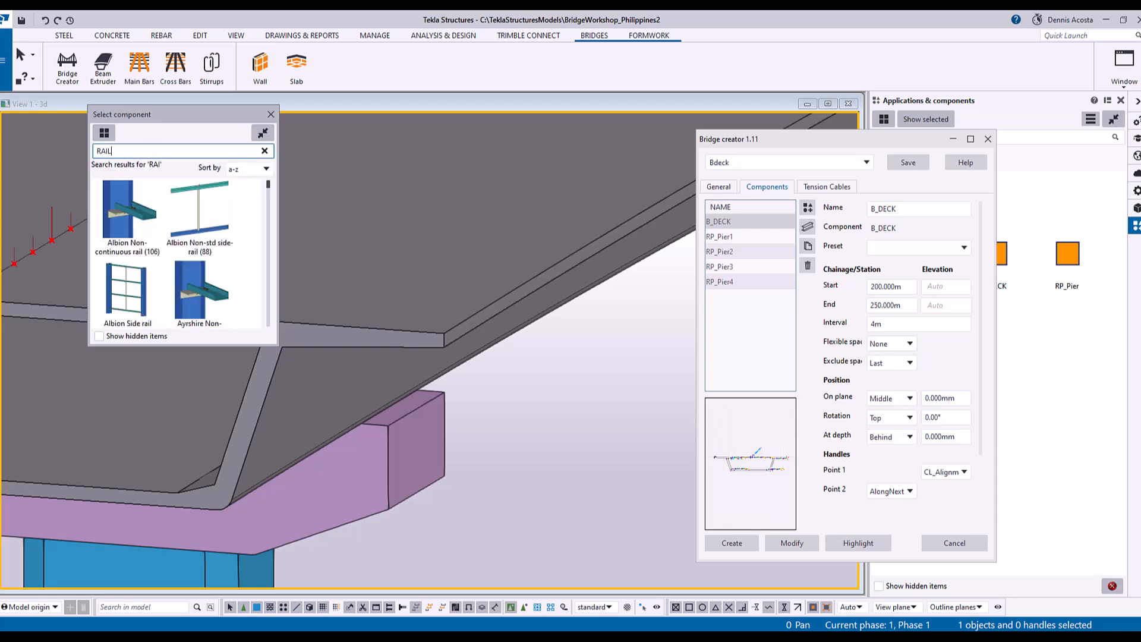
scroll(181, 224, "down", 8)
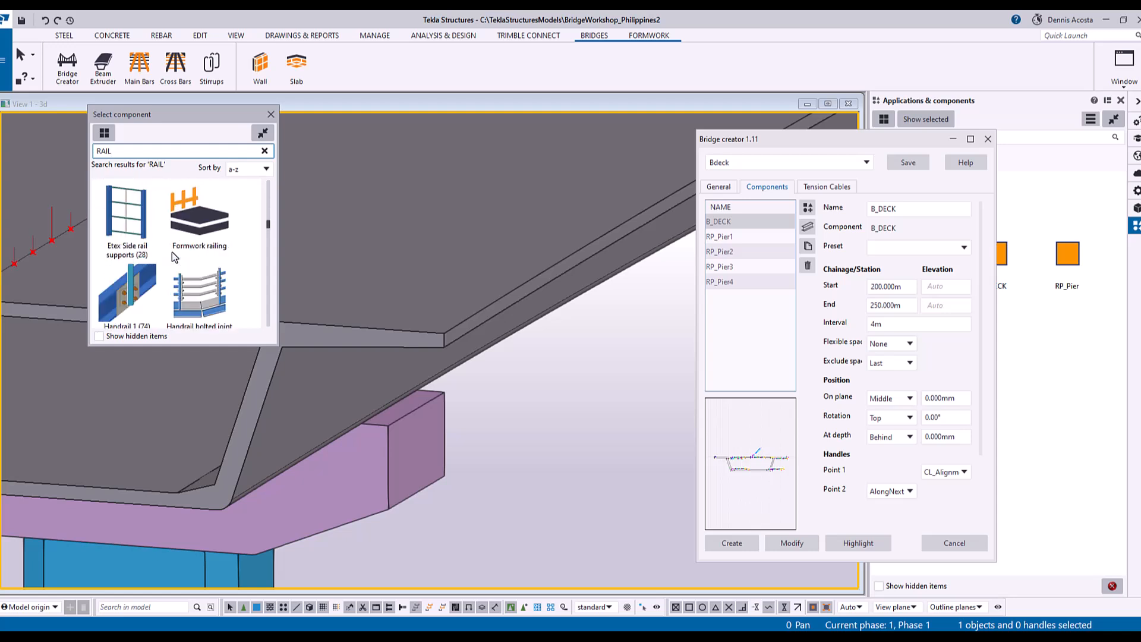
scroll(180, 223, "up", 6)
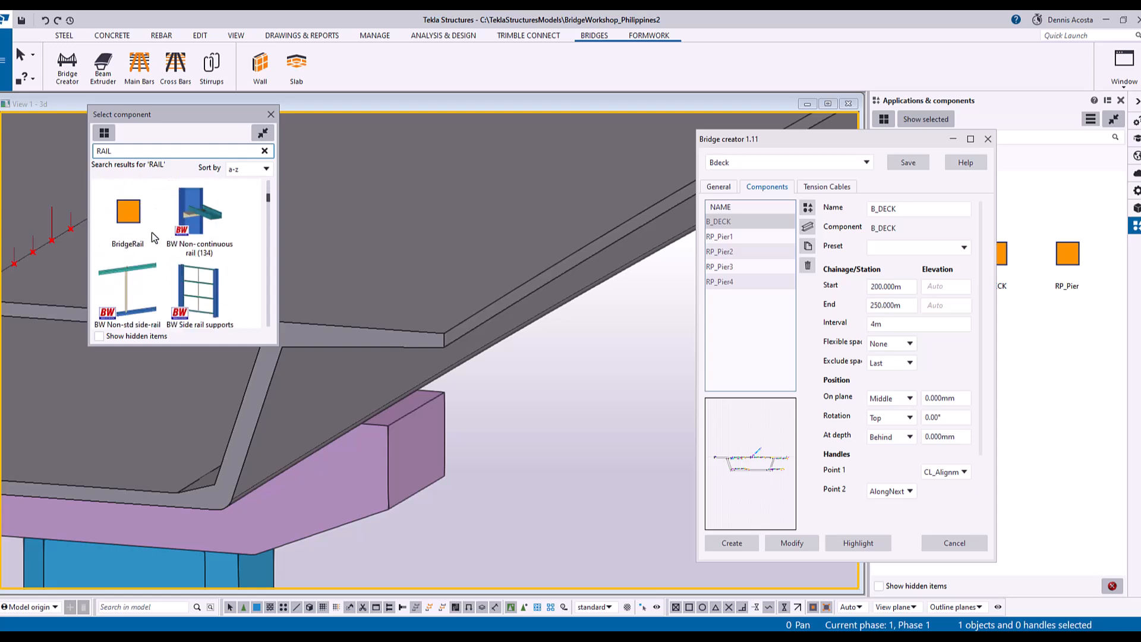
double_click(121, 221)
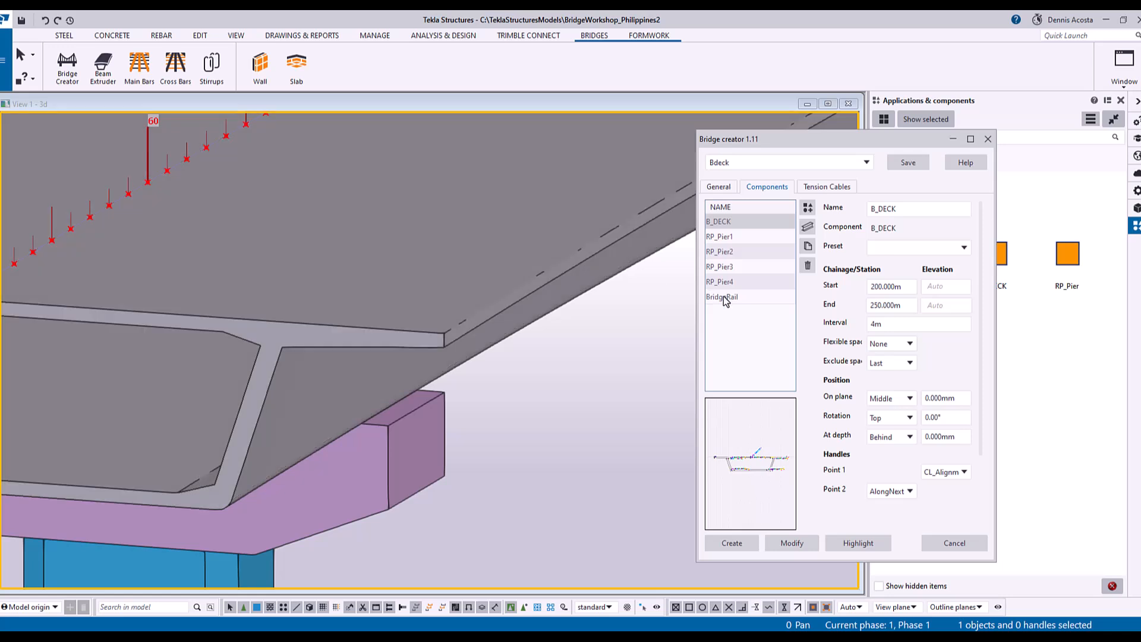
left_click(724, 296)
Step: Set the BridgeRail component's chainage range to start at 50 m and end at 200 m
middle_click_drag(564, 291, 409, 298)
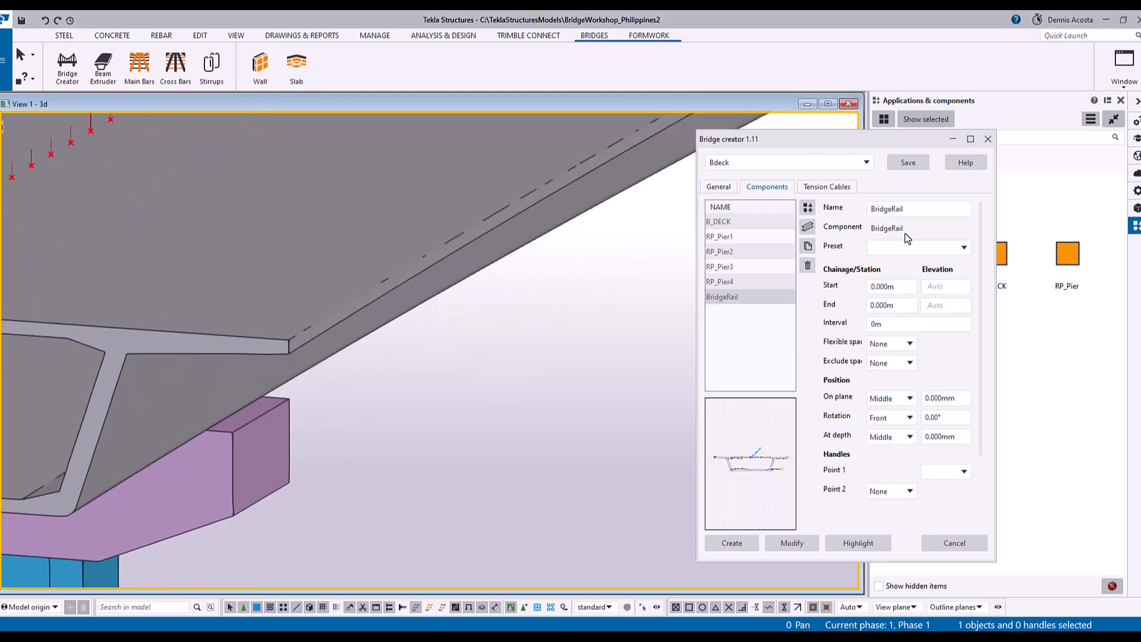
scroll(529, 316, "down", 1)
scroll(529, 316, "down", 1)
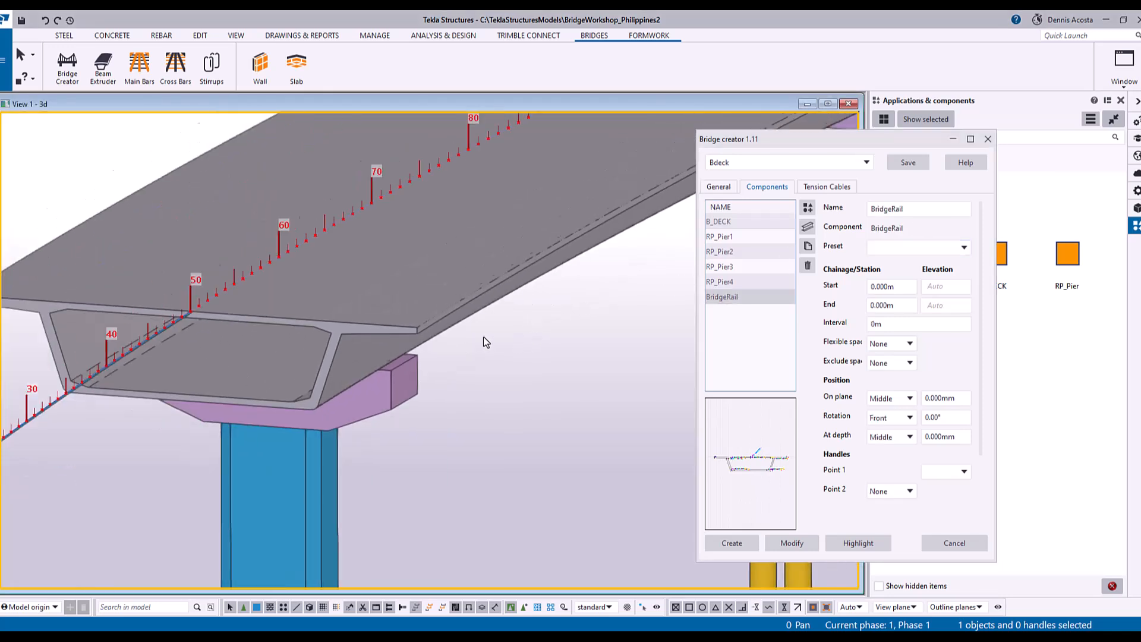
scroll(394, 348, "up", 2)
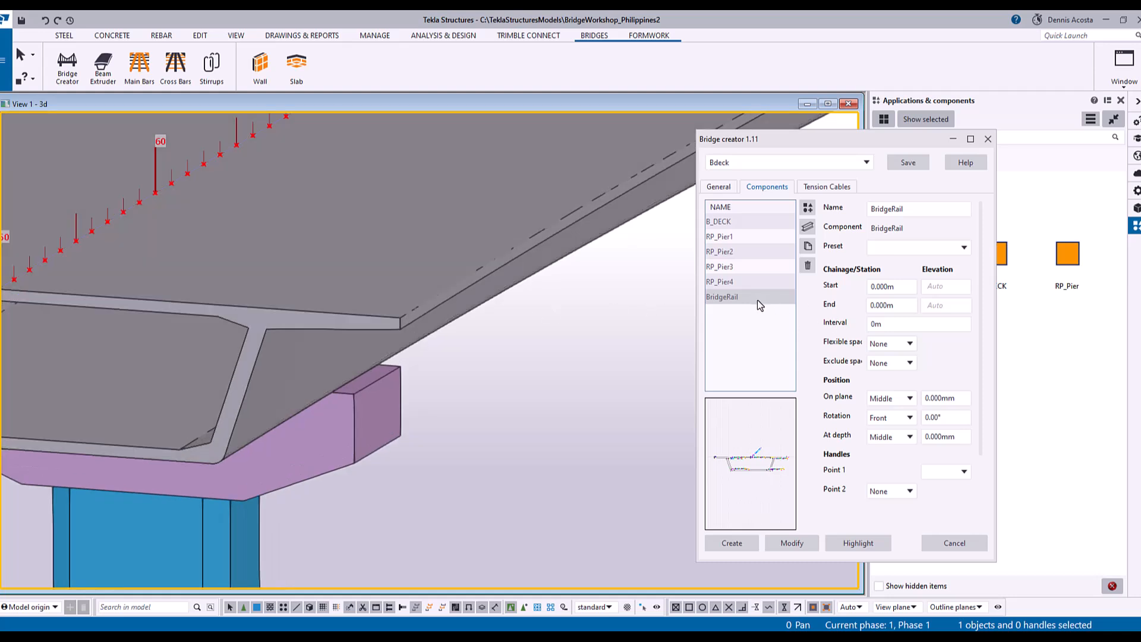
left_click(768, 297)
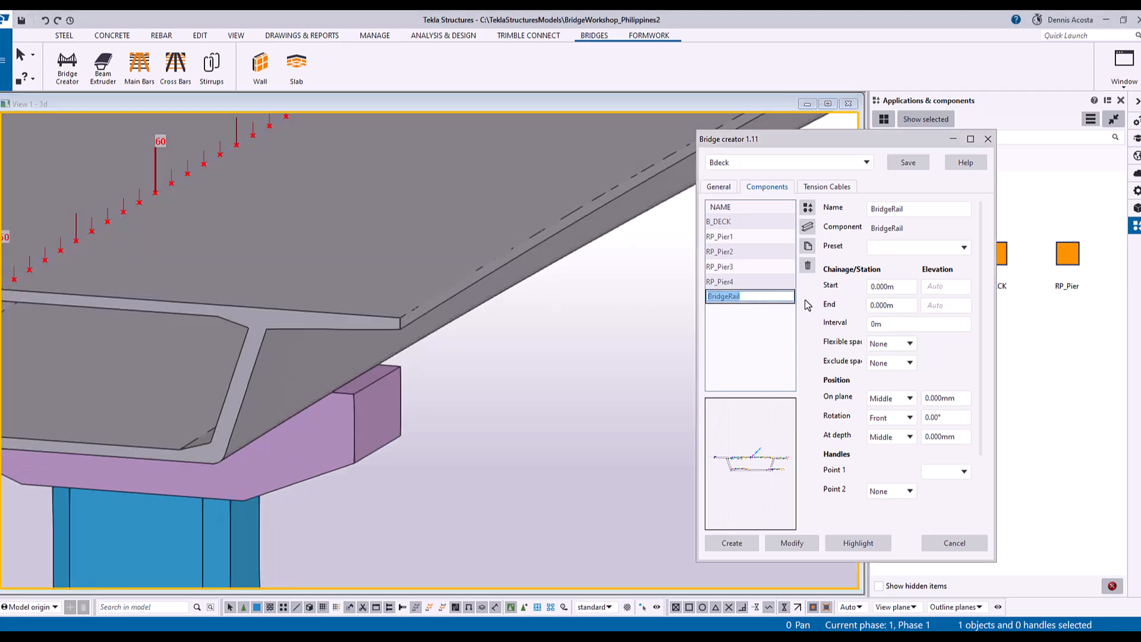
scroll(448, 323, "down", 1)
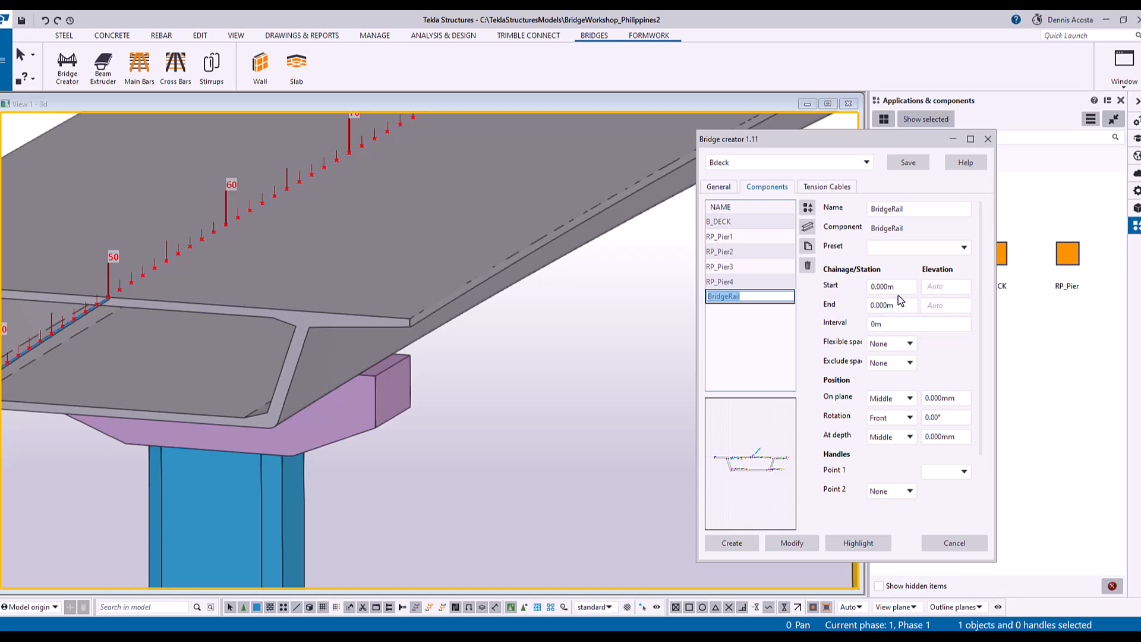
double_click(902, 286)
type("50")
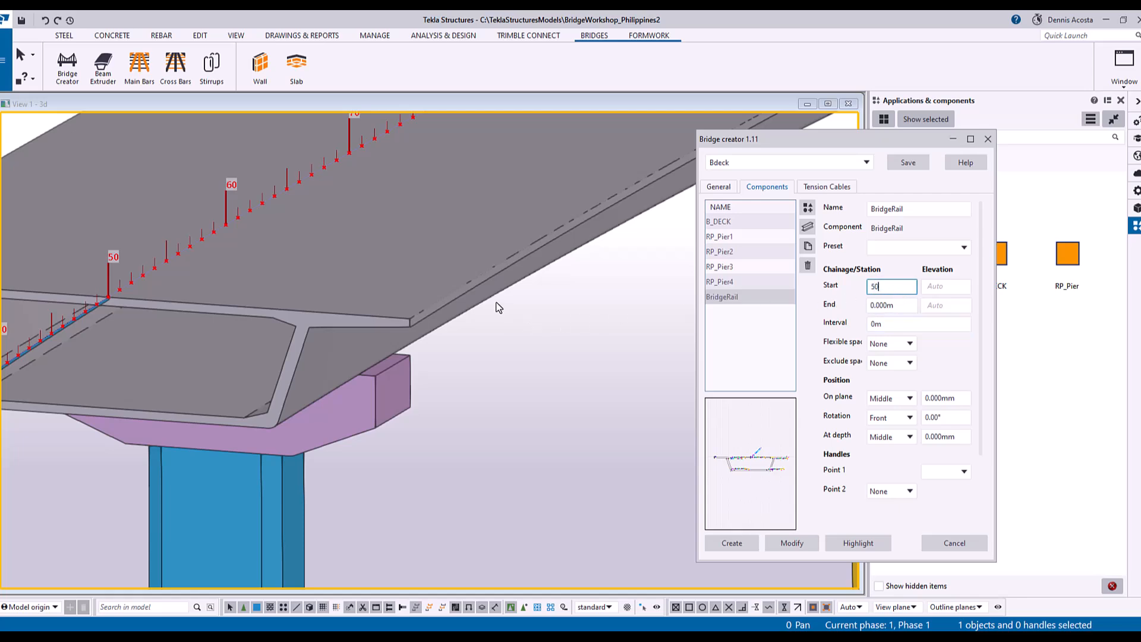
scroll(394, 319, "down", 3)
scroll(377, 306, "up", 2)
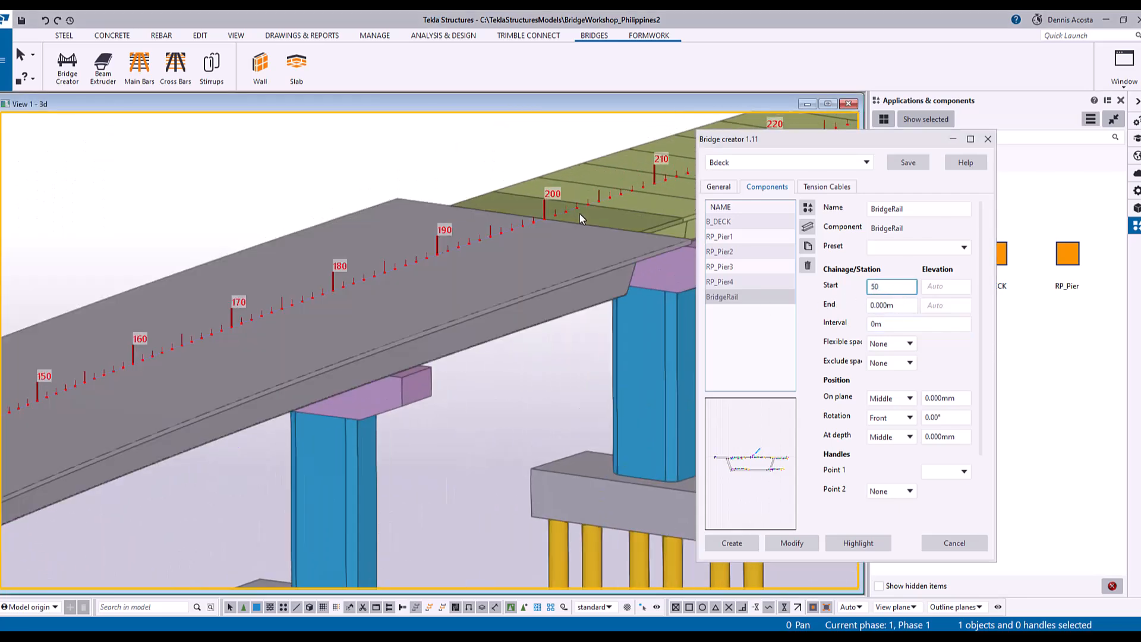
scroll(577, 215, "up", 2)
double_click(891, 305)
type("200")
Step: Set the BridgeRail component's rotation to Top
scroll(407, 443, "down", 2)
scroll(369, 334, "up", 5)
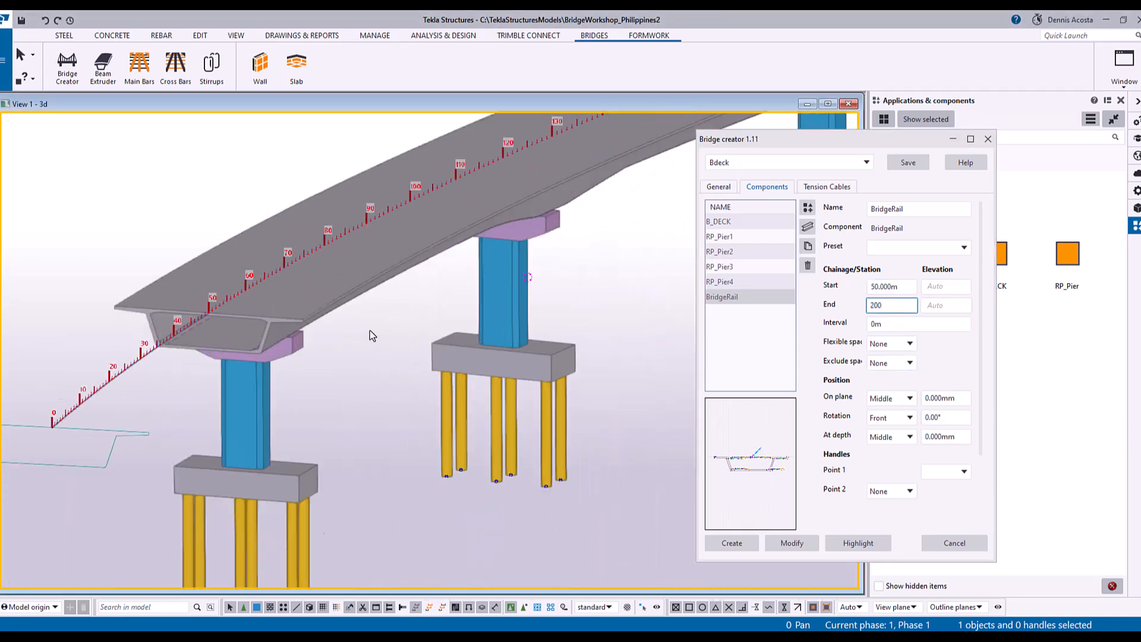
scroll(377, 351, "up", 3)
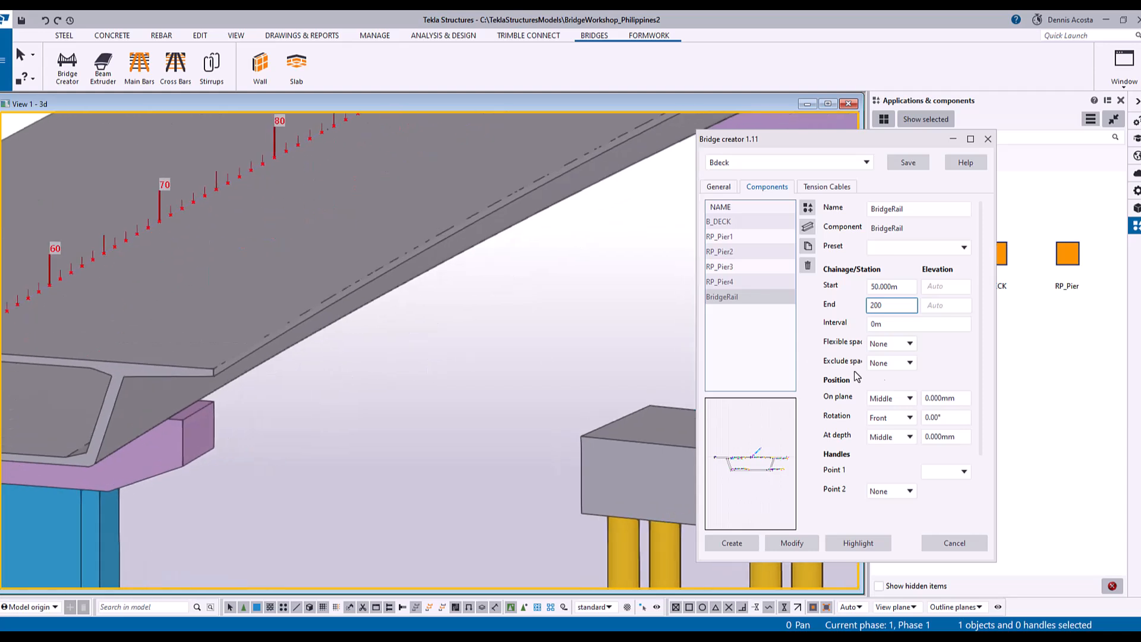
left_click(911, 420)
left_click(889, 444)
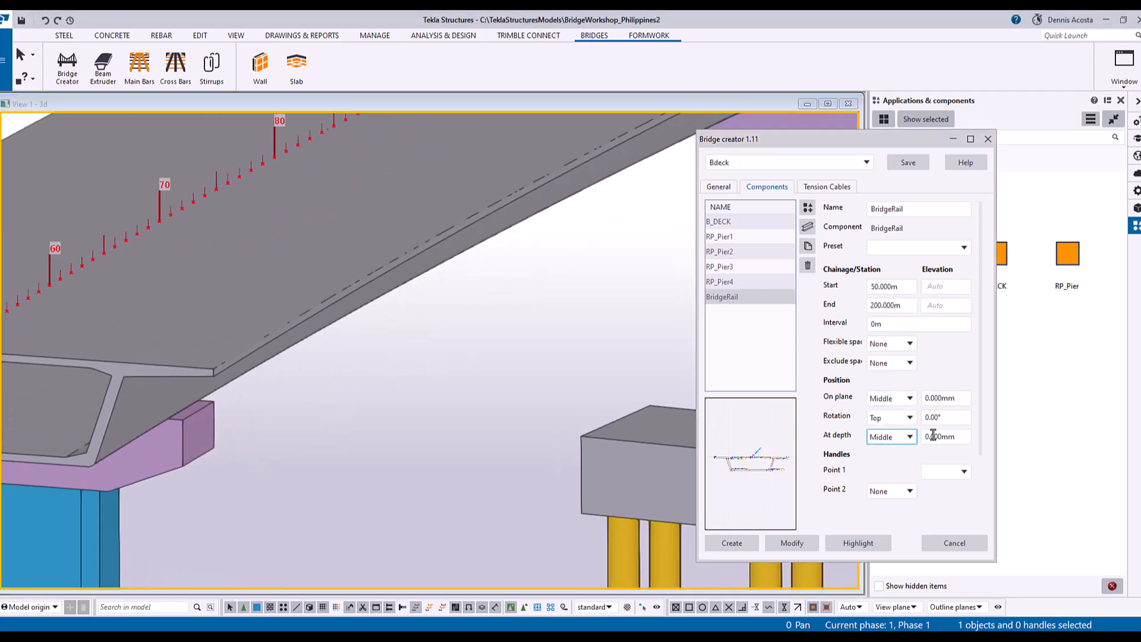
Step: Set the BridgeRail component's handle Point 1 to outer face point 1 and Point 2 to AlongNext
left_click(964, 474)
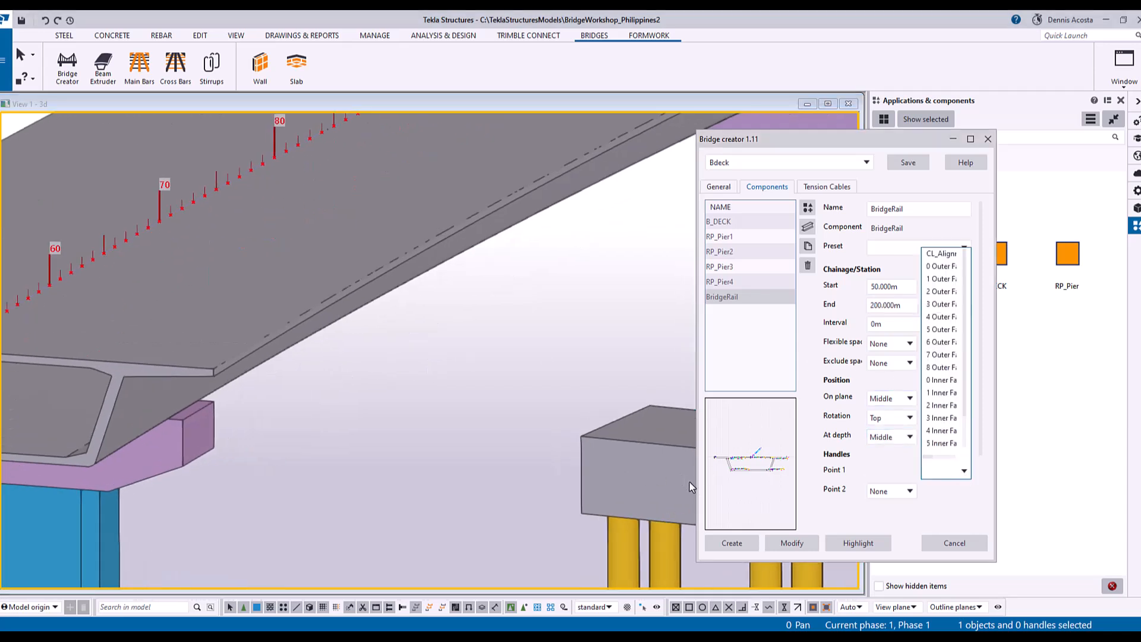
left_click(782, 459)
scroll(788, 456, "up", 6)
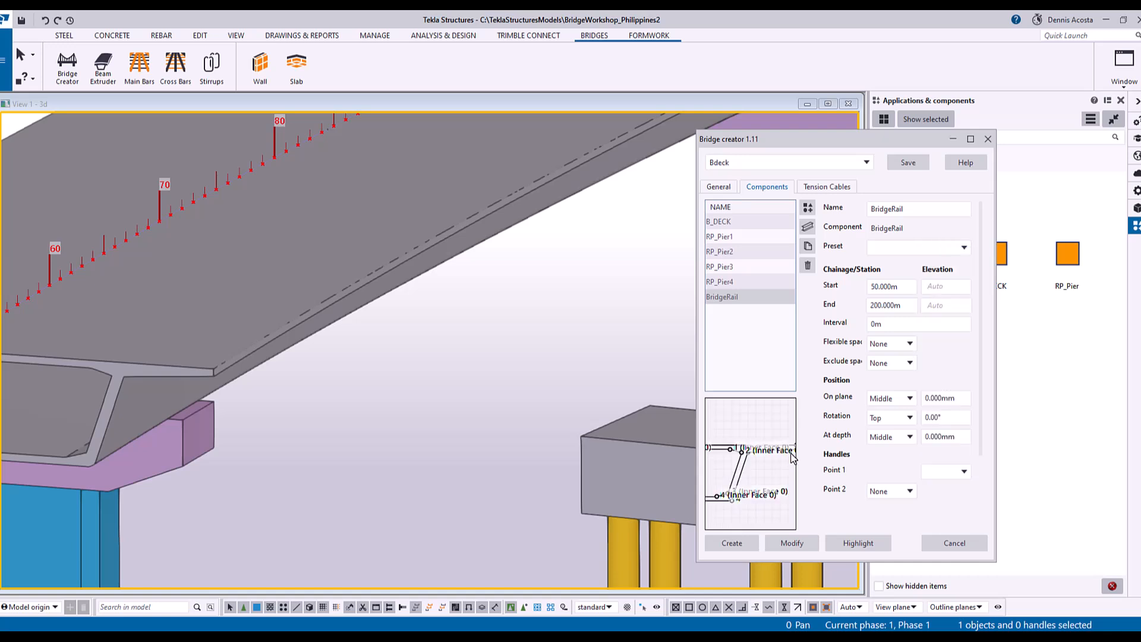
middle_click_drag(740, 463, 687, 477)
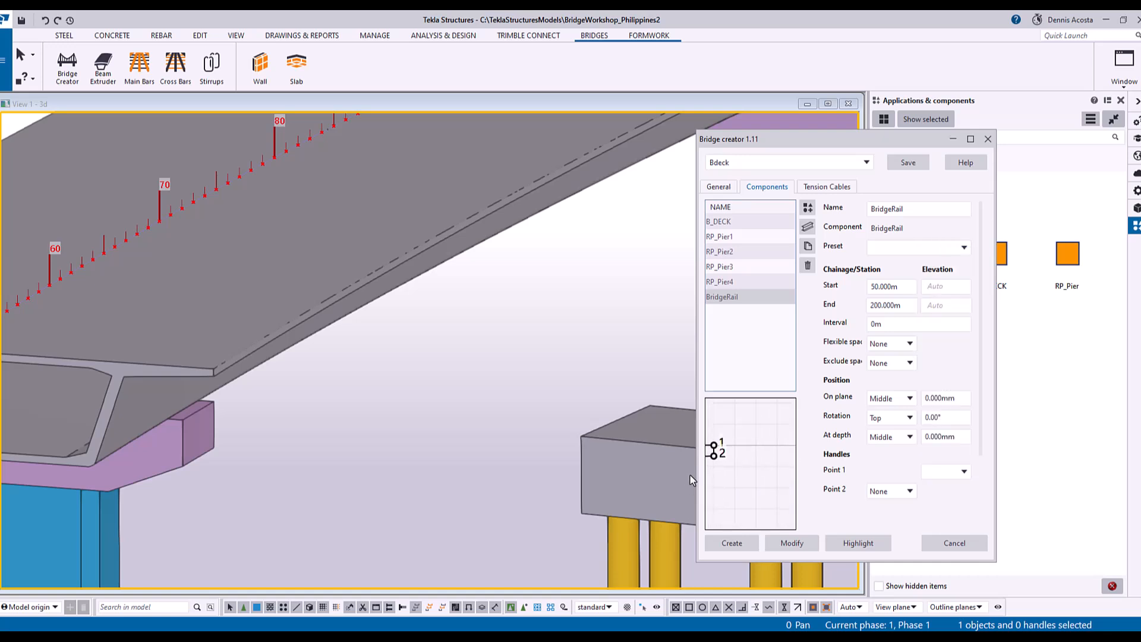
scroll(714, 450, "up", 2)
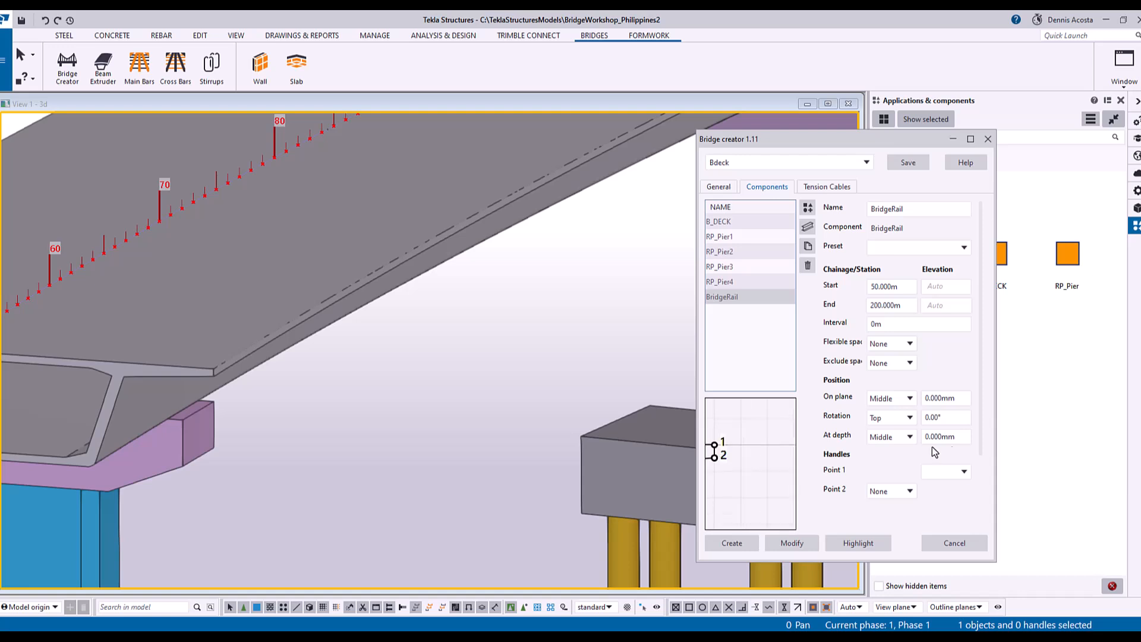
left_click(964, 471)
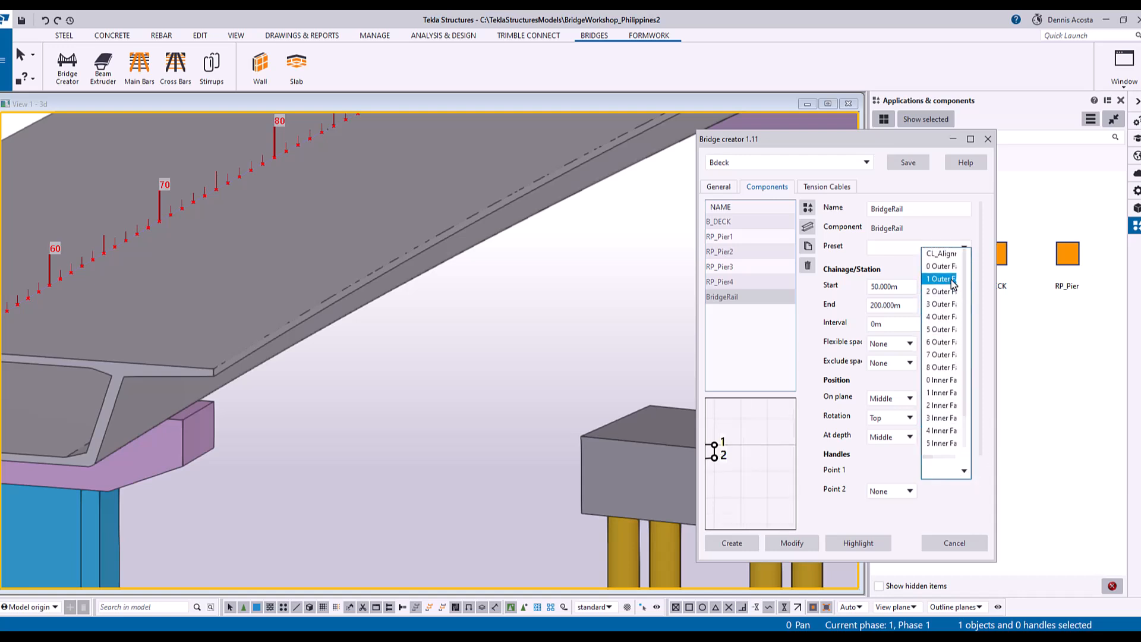
left_click(941, 279)
left_click(909, 492)
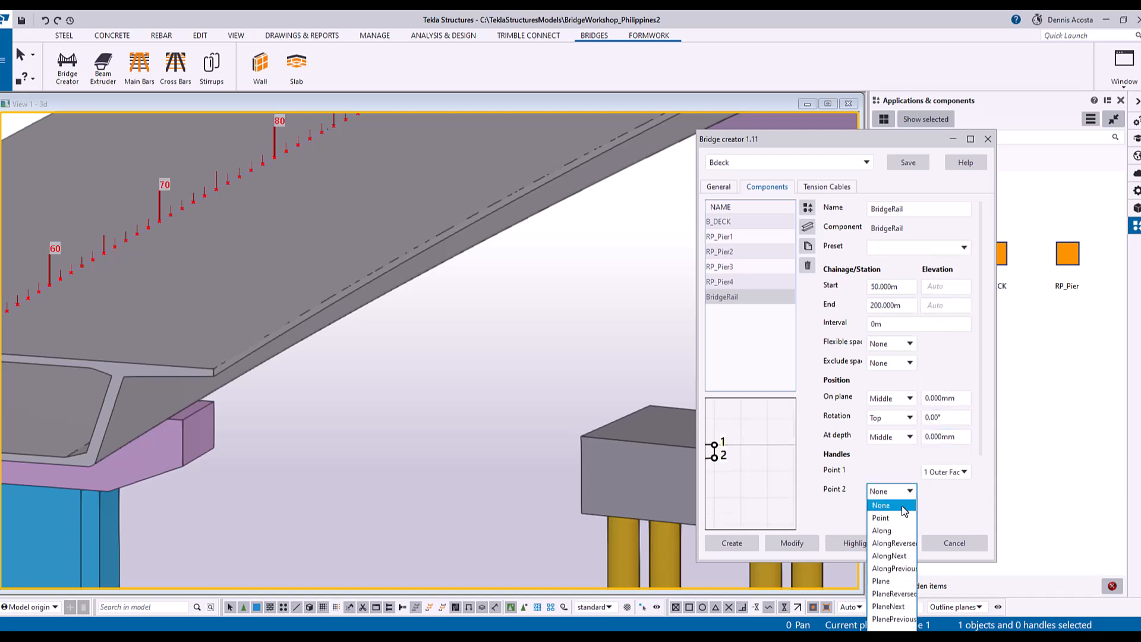
left_click(897, 556)
Step: Set the BridgeRail component's interval to 2 m, its depth position to Front and its on-plane position to Left
scroll(416, 334, "down", 3)
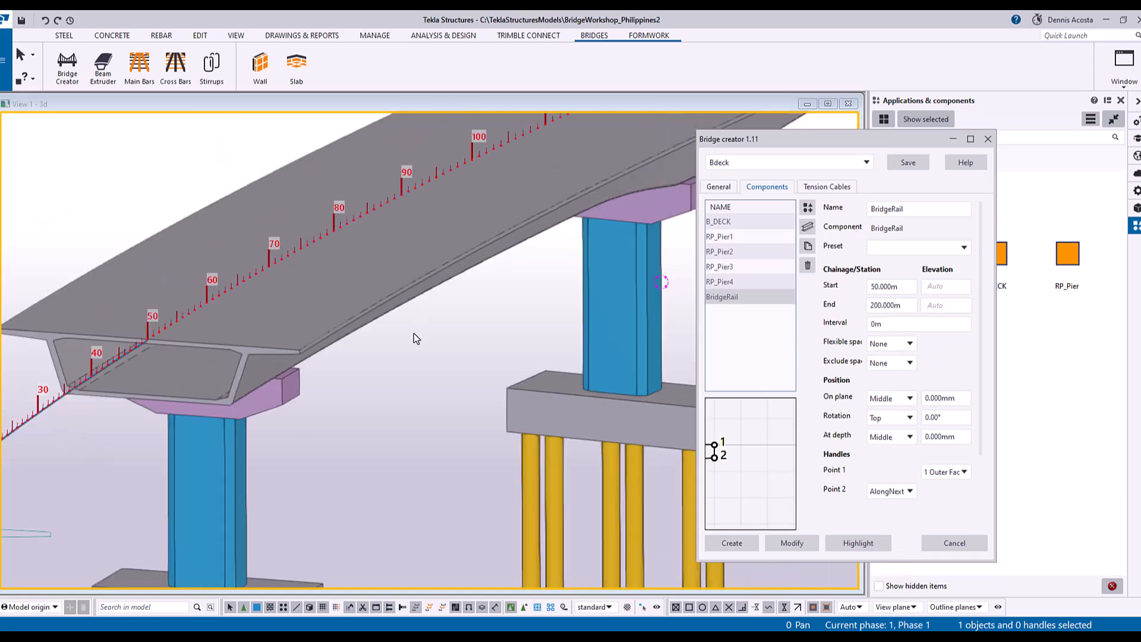
left_click(886, 324)
left_click_drag(888, 325, 831, 342)
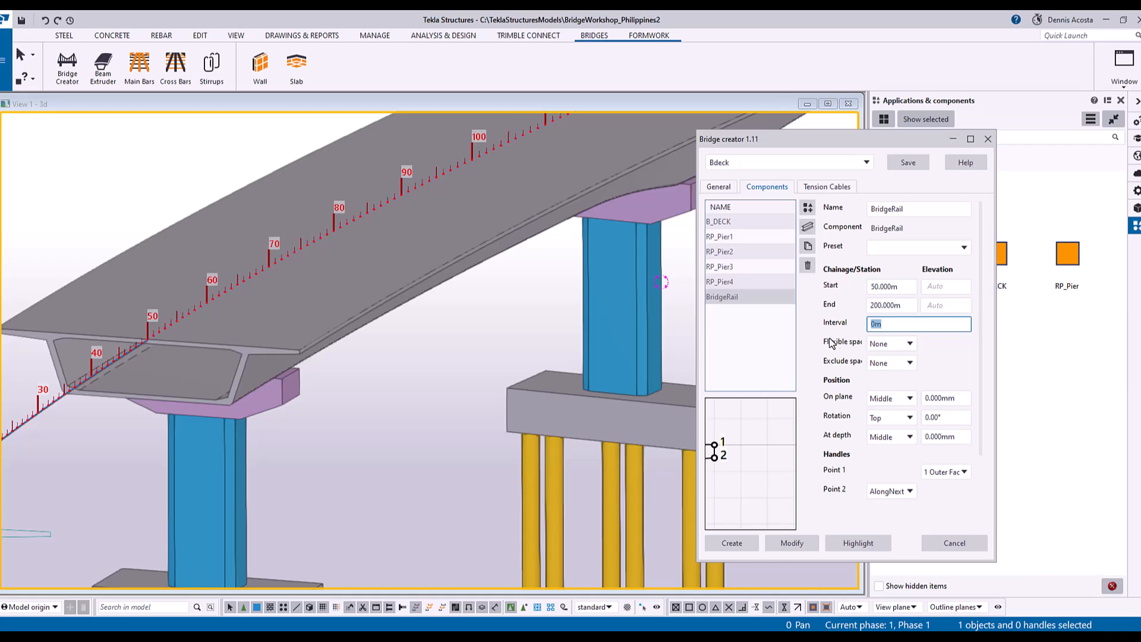
type("2")
left_click(910, 437)
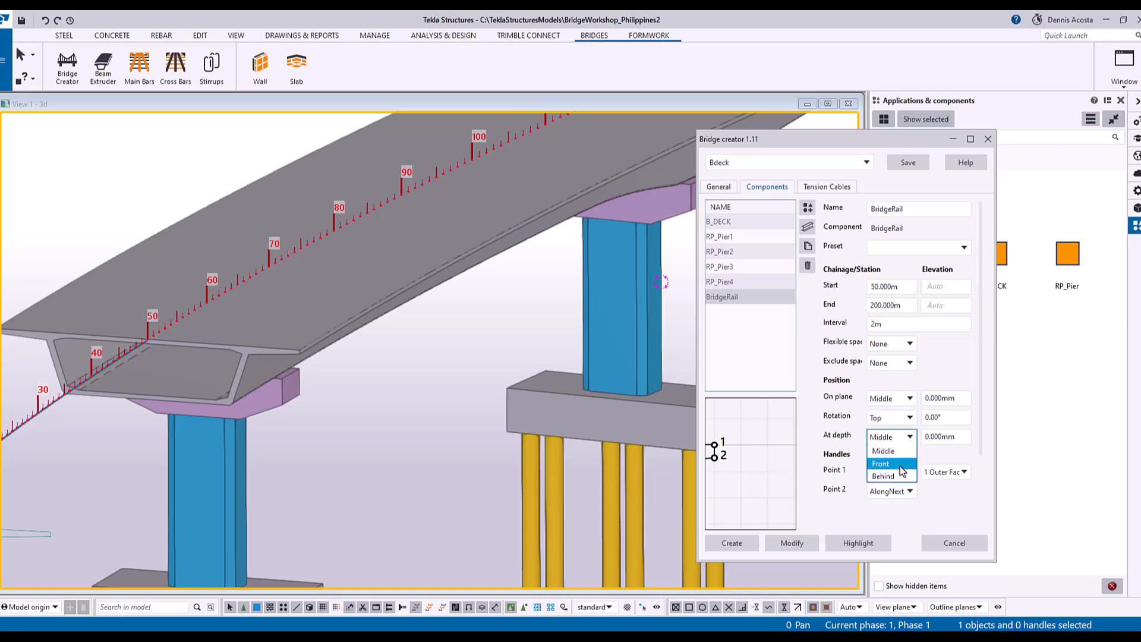
left_click(891, 398)
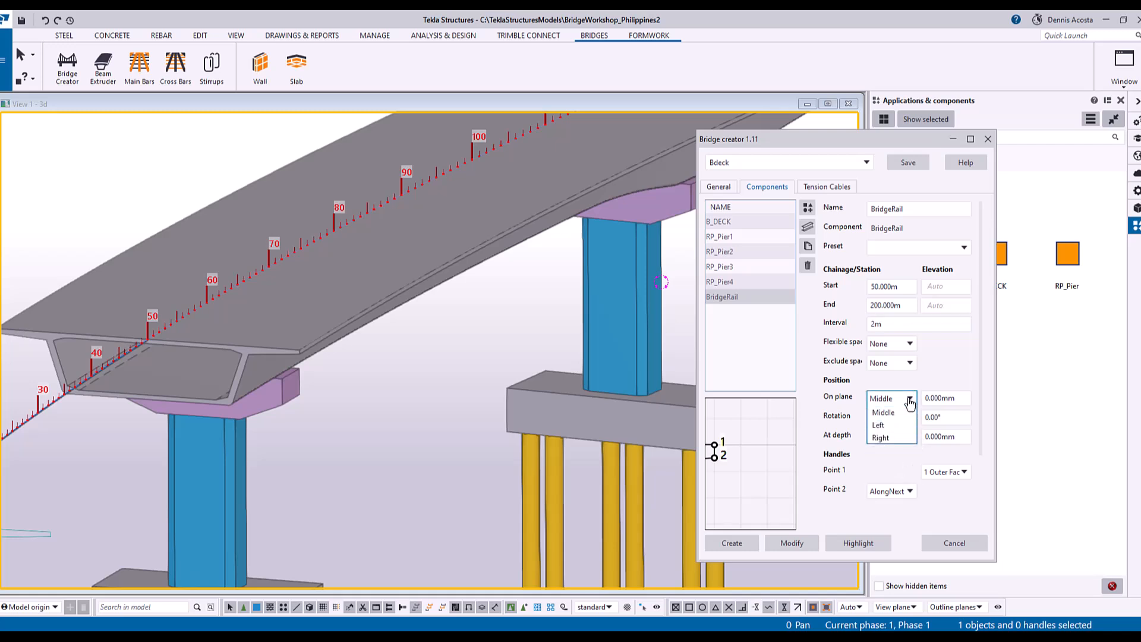
left_click(891, 426)
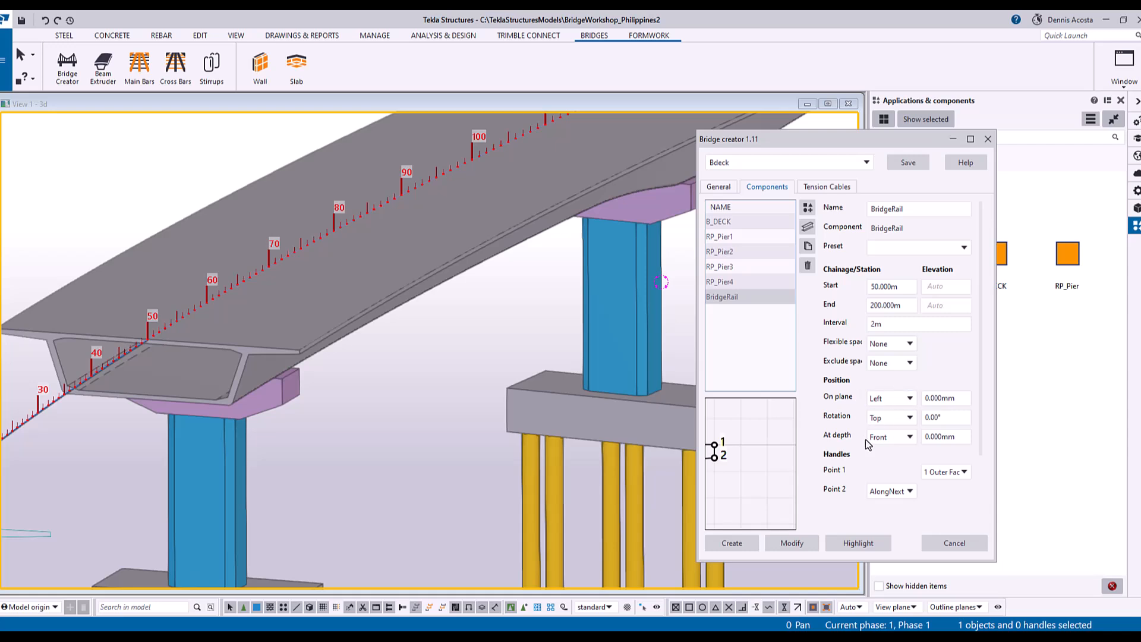
Step: Highlight the bridge's objects and apply the BridgeRail settings to them, accepting the undefined key section
left_click(854, 543)
left_click(792, 542)
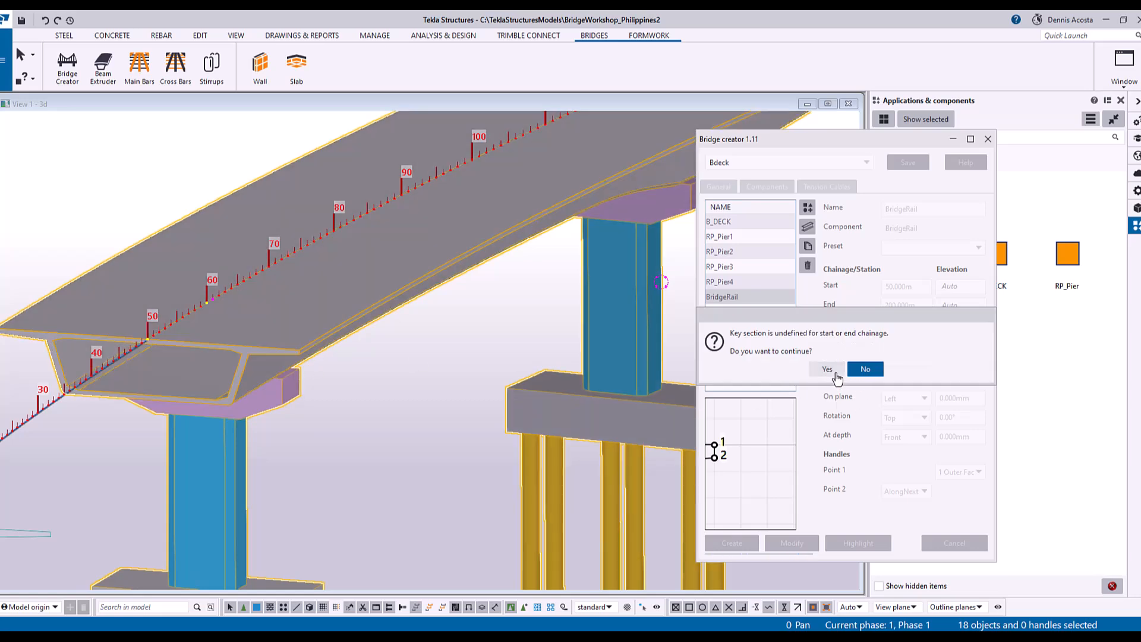
left_click(827, 369)
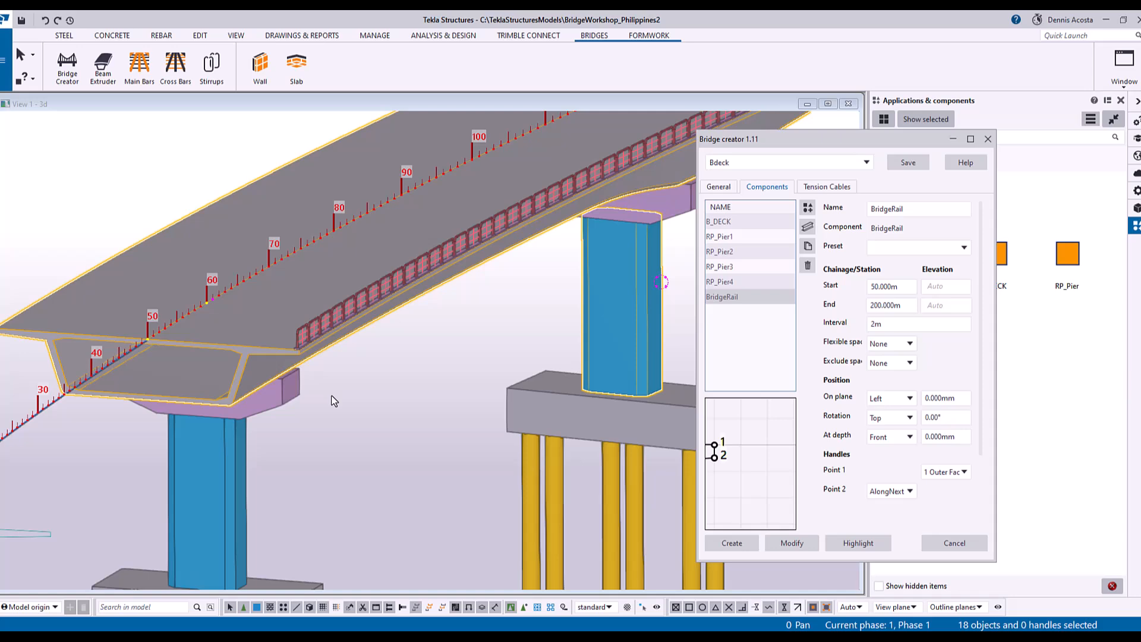
Step: Examine the railing panels along the deck edge up close and over the full length of the bridge
scroll(262, 349, "up", 10)
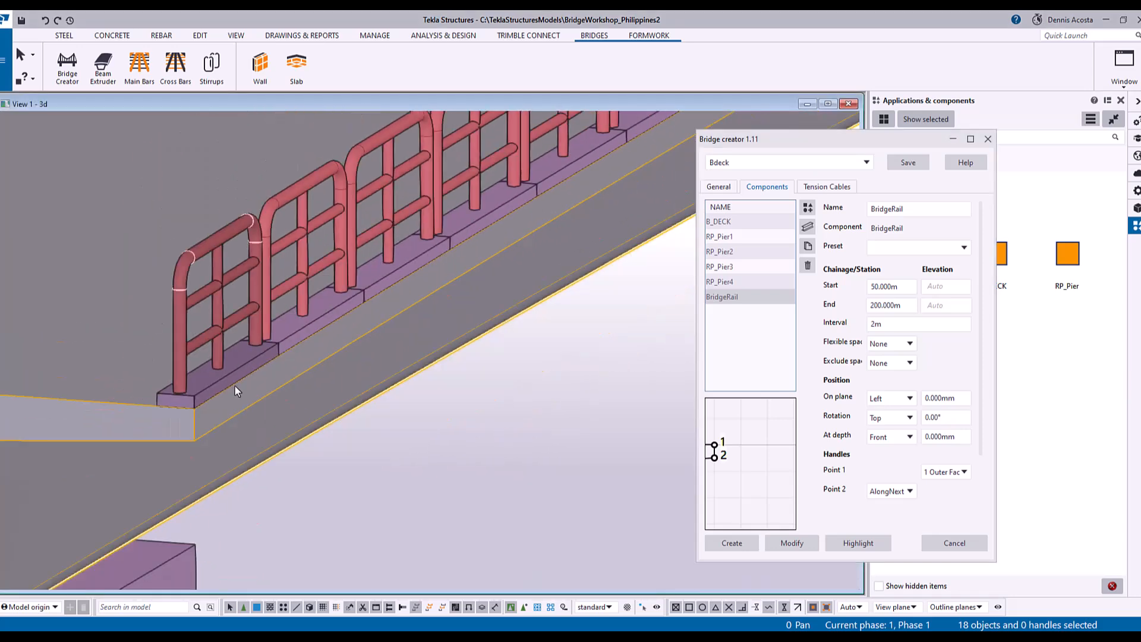
middle_click_drag(311, 323, 232, 316, "ctrl")
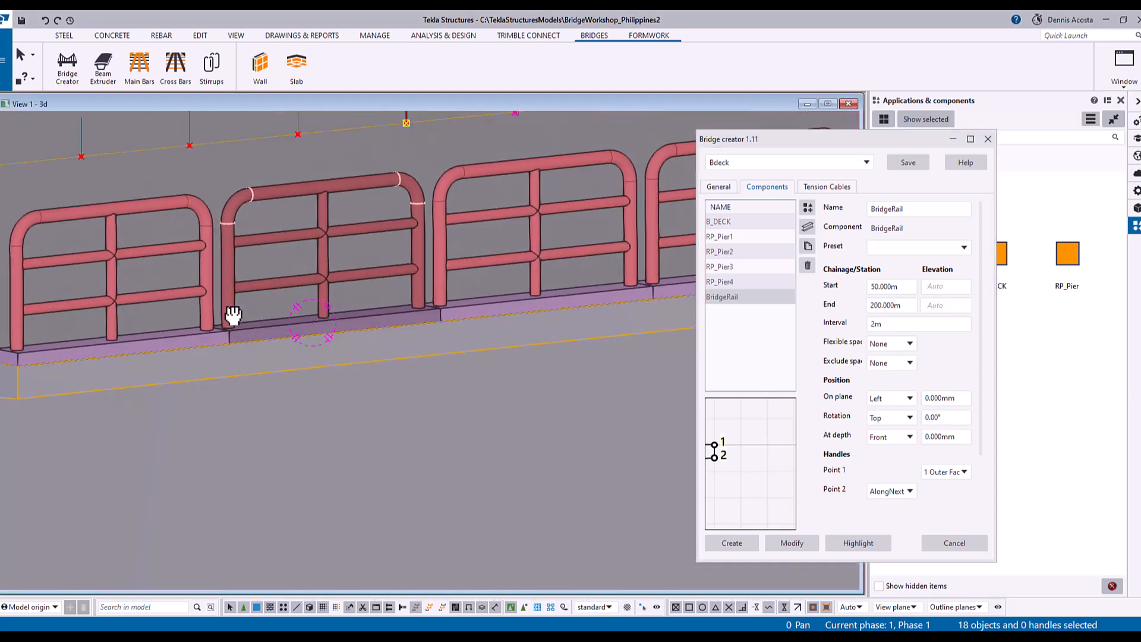
scroll(233, 317, "down", 5)
middle_click_drag(406, 302, 502, 311, "ctrl")
middle_click_drag(357, 243, 565, 418)
scroll(566, 418, "down", 4)
middle_click_drag(384, 334, 361, 301, "ctrl")
scroll(300, 342, "down", 2)
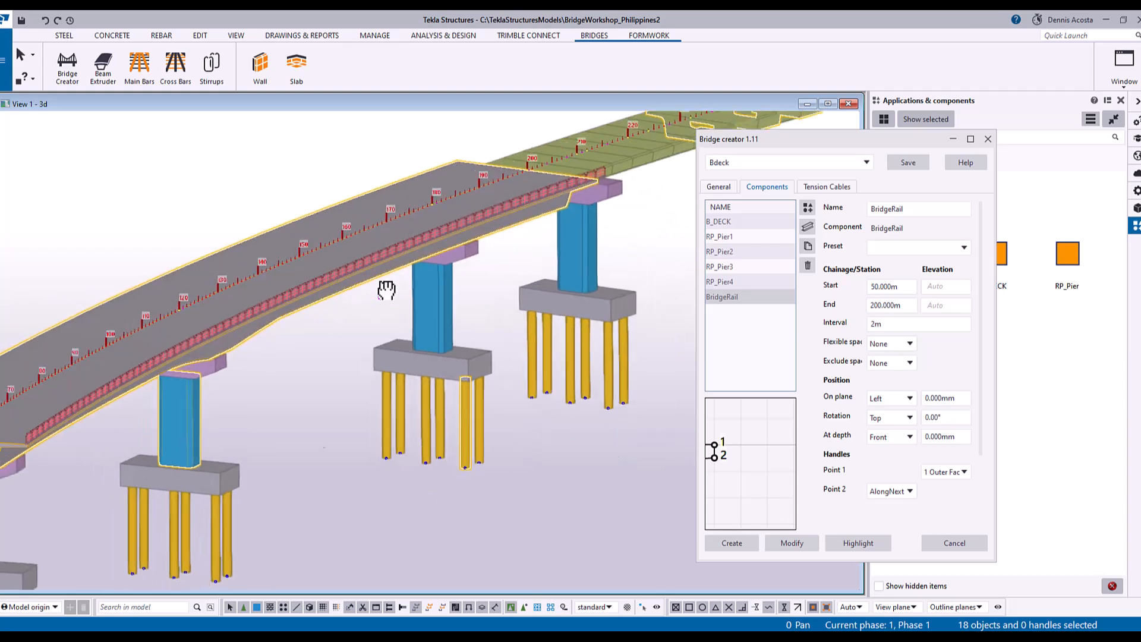
scroll(483, 284, "up", 3)
middle_click_drag(324, 361, 480, 334)
Step: Duplicate the BridgeRail component in the component list and select the copy
left_click(753, 298)
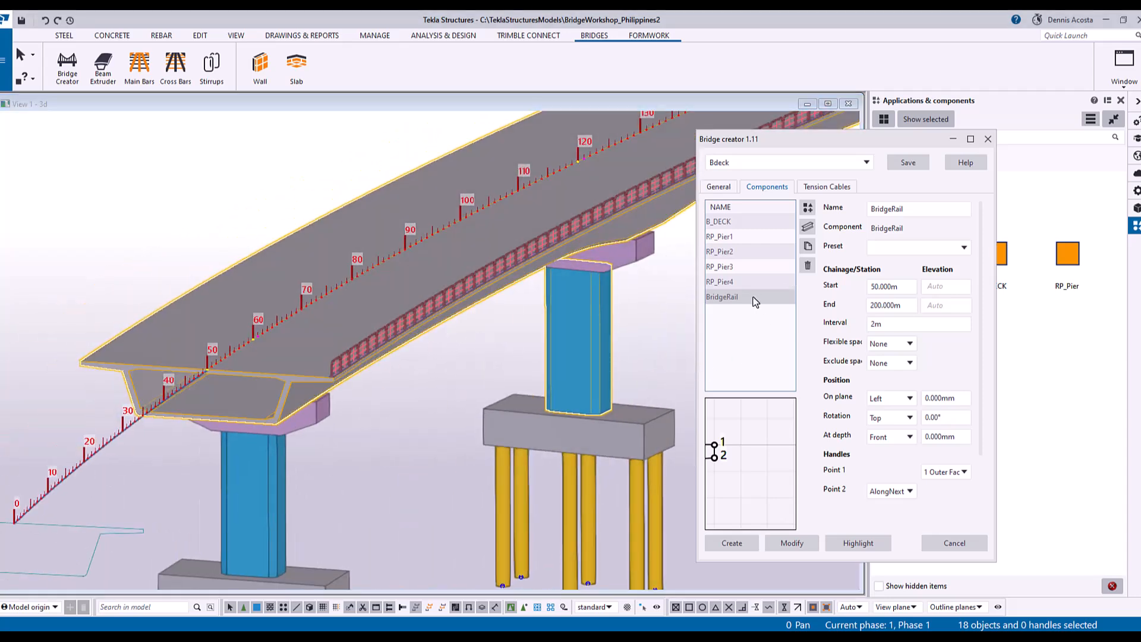
left_click(808, 247)
left_click(738, 310)
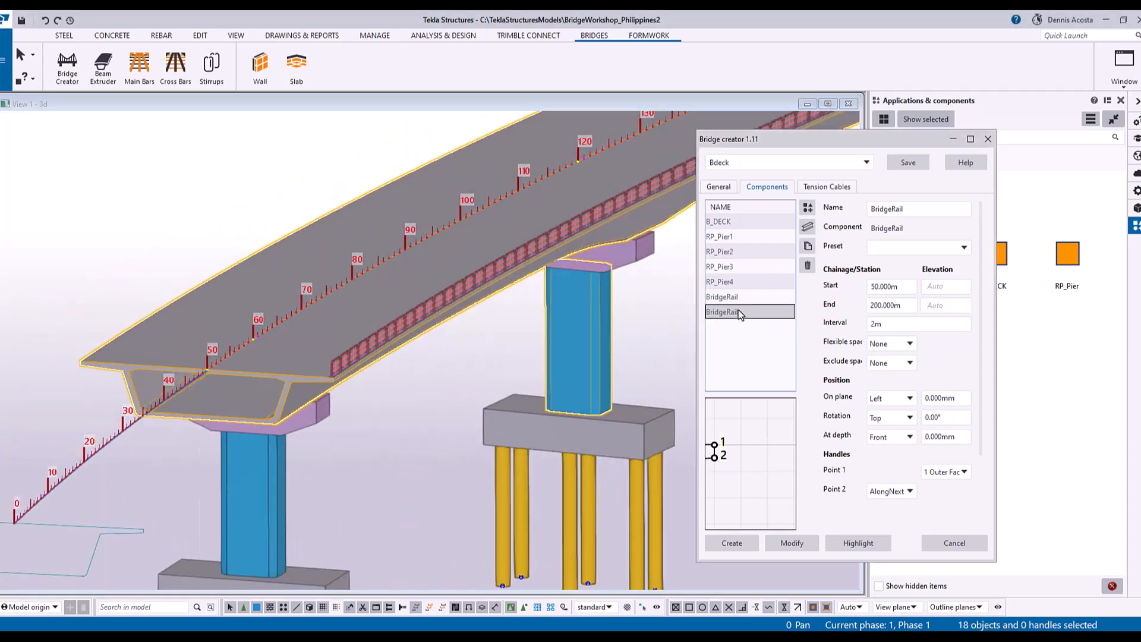
Step: Set the copied BridgeRail's handle Point 1 to outer face point 8 at the opposite deck edge
scroll(747, 421, "down", 5)
scroll(747, 421, "down", 3)
scroll(760, 452, "up", 6)
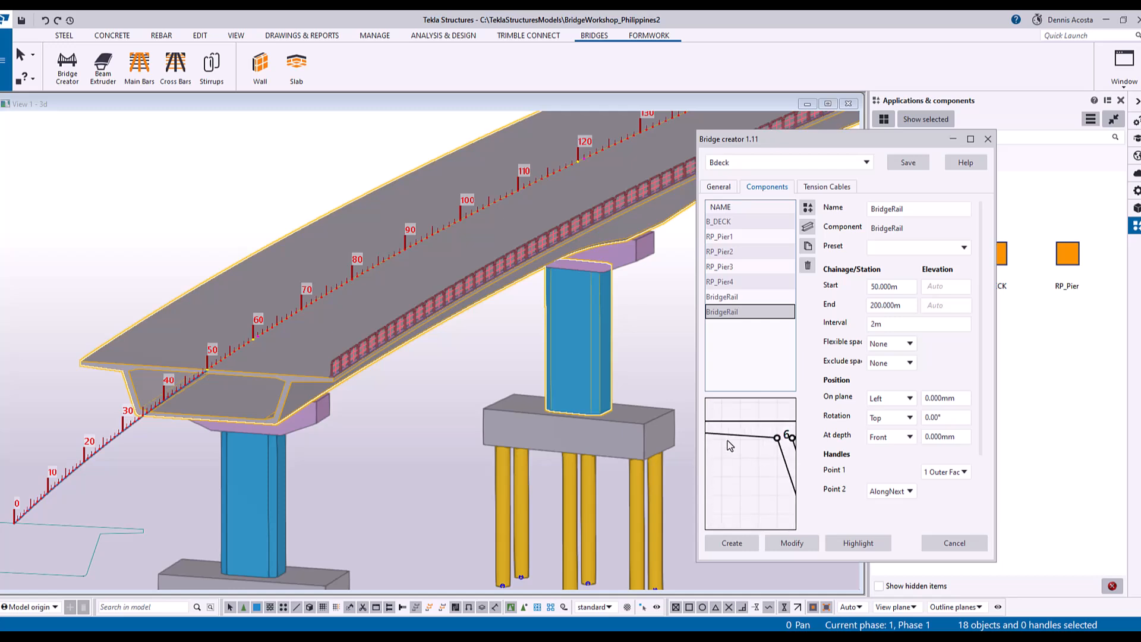
left_click(955, 472)
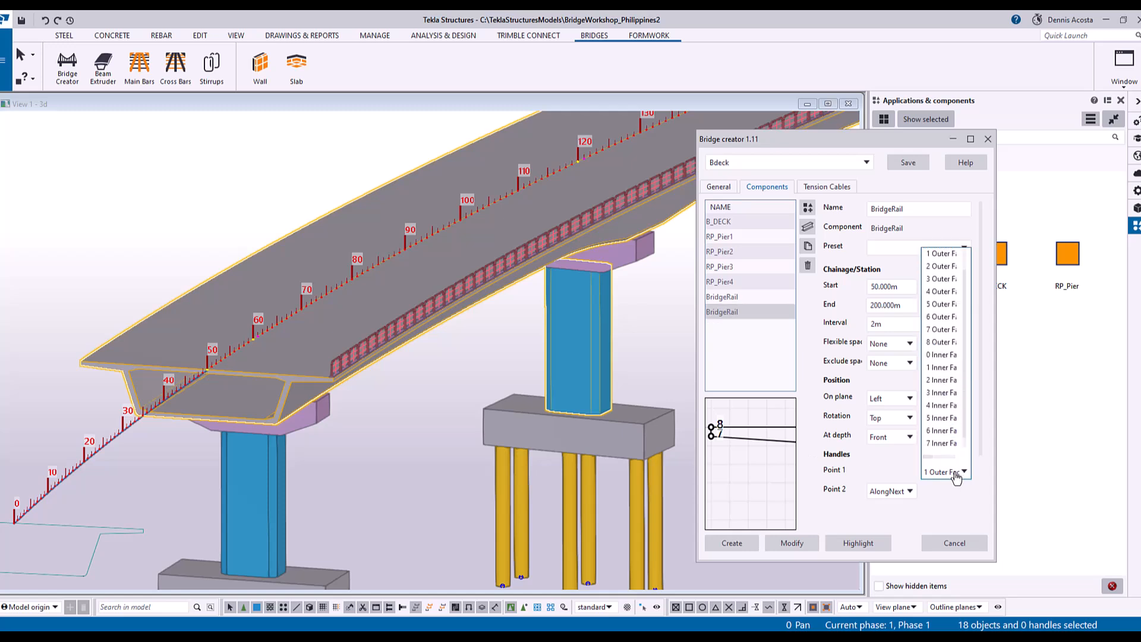
left_click(943, 342)
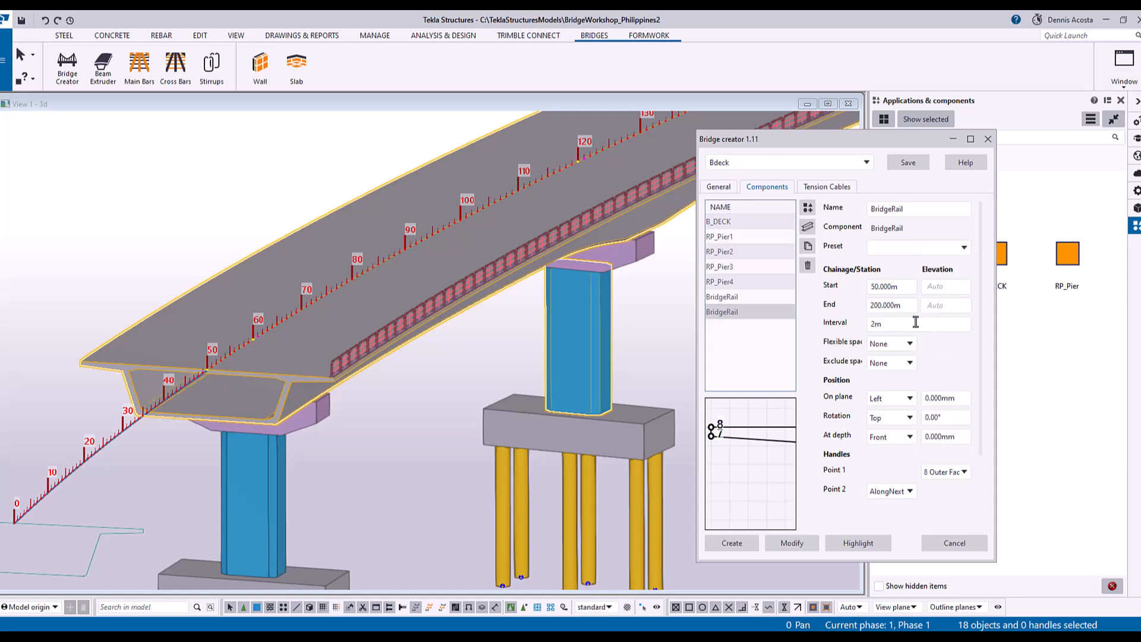
Step: Set the copied BridgeRail's on-plane position to Right and apply it to the bridge, accepting the undefined key section
left_click(910, 403)
left_click(891, 439)
left_click(796, 543)
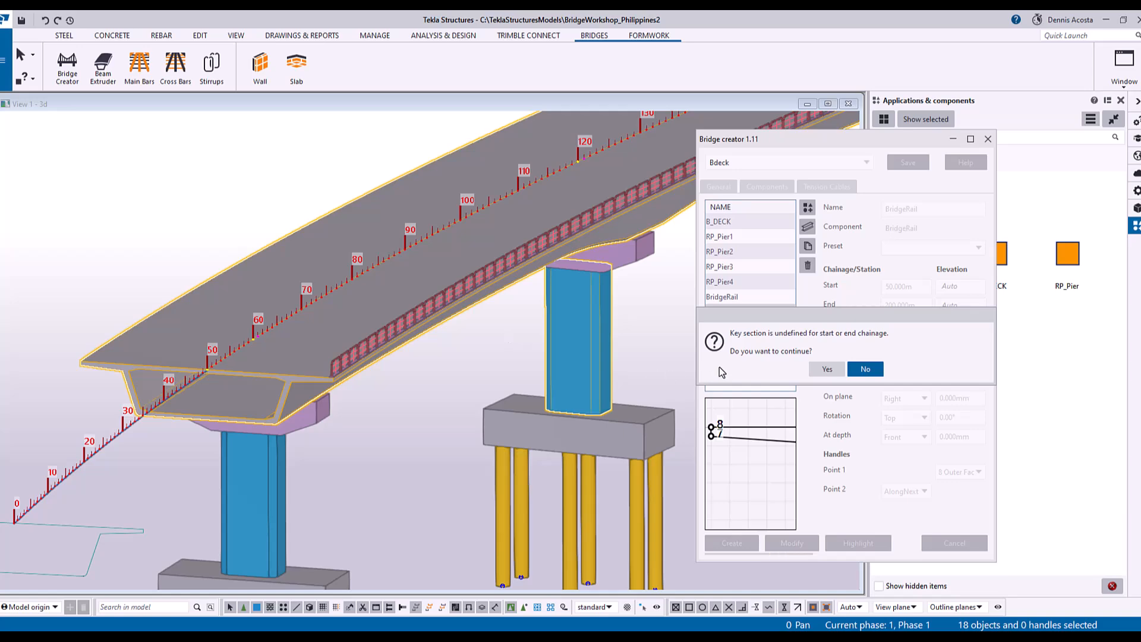
left_click(828, 370)
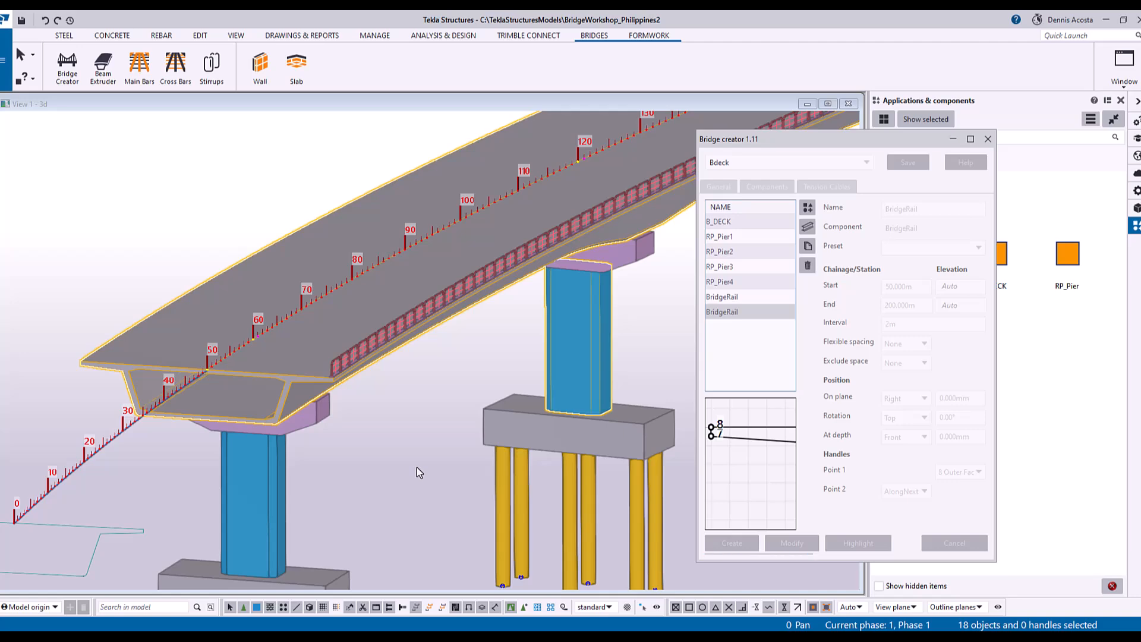
Step: Inspect the railings on both deck edges and the whole bridge from several angles
scroll(416, 467, "down", 2)
middle_click_drag(388, 418, 414, 260, "ctrl")
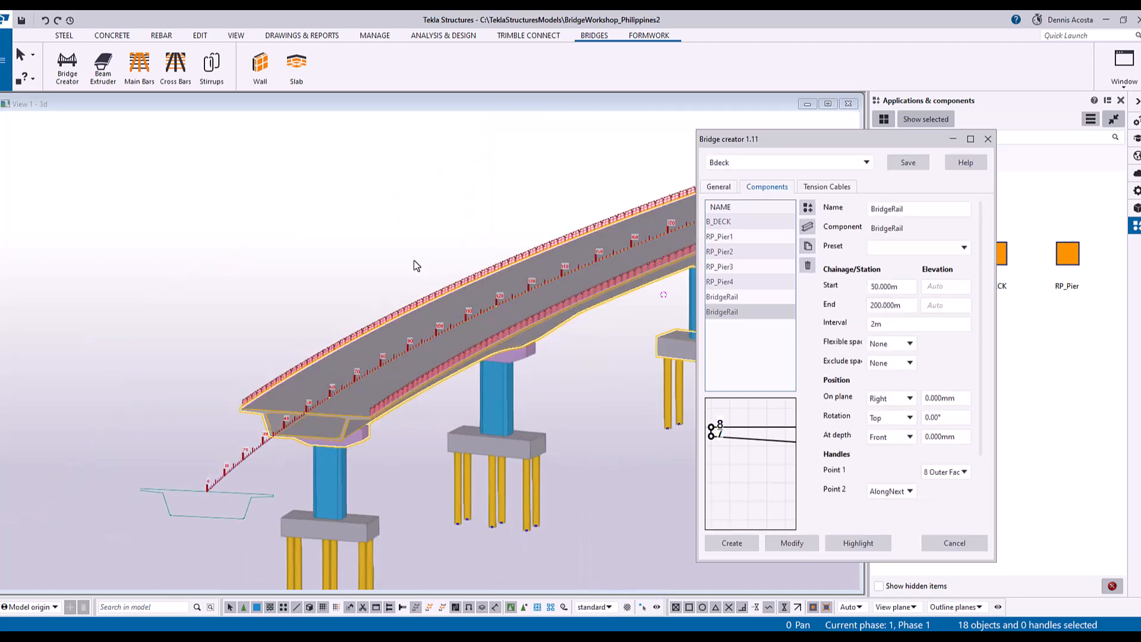
left_click(436, 362)
scroll(436, 361, "up", 2)
mouse_move(437, 361)
middle_mouse_down("ctrl")
mouse_move(482, 350)
mouse_move(463, 362)
mouse_move(454, 351)
middle_mouse_up("ctrl")
scroll(416, 362, "up", 3)
scroll(400, 370, "down", 4)
middle_click_drag(349, 387, 436, 352, "ctrl")
scroll(347, 395, "up", 4)
middle_click_drag(347, 395, 428, 379)
scroll(535, 316, "down", 4)
scroll(384, 344, "down", 3)
scroll(343, 379, "up", 4)
scroll(430, 351, "down", 3)
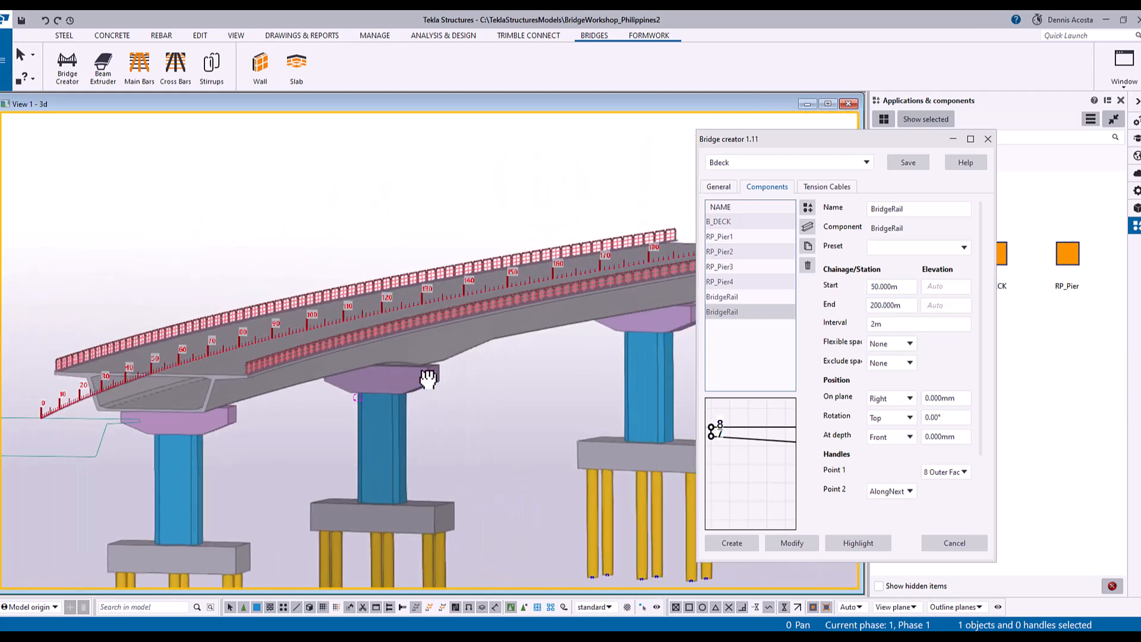
scroll(464, 360, "down", 2)
middle_click_drag(497, 356, 448, 369)
scroll(415, 362, "up", 1)
scroll(416, 361, "down", 2)
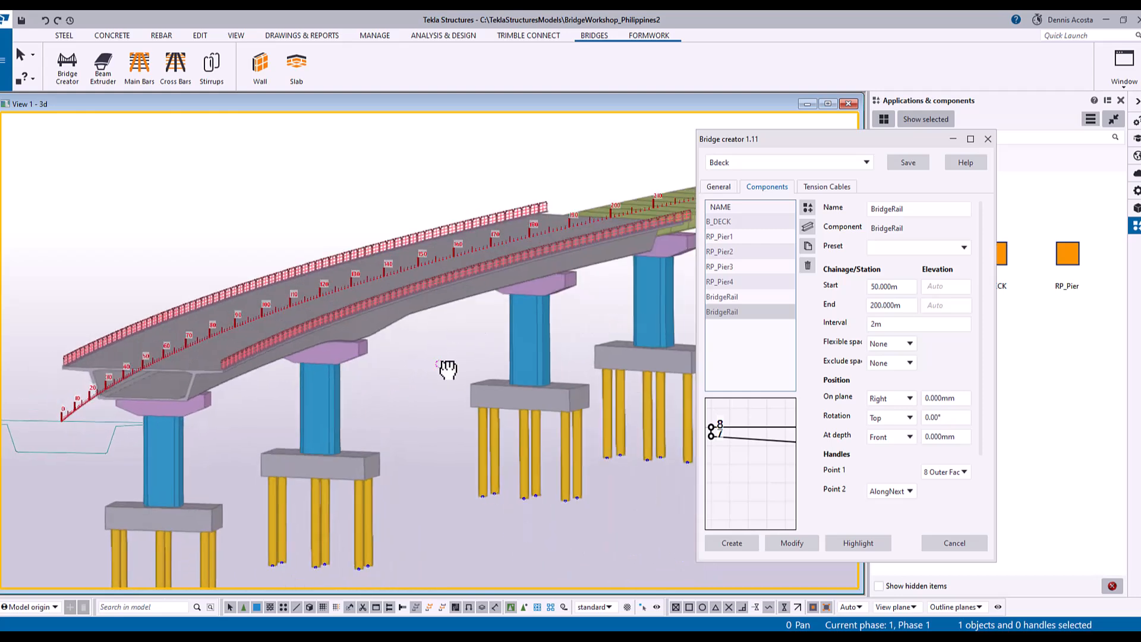
middle_click_drag(465, 287, 474, 303, "ctrl")
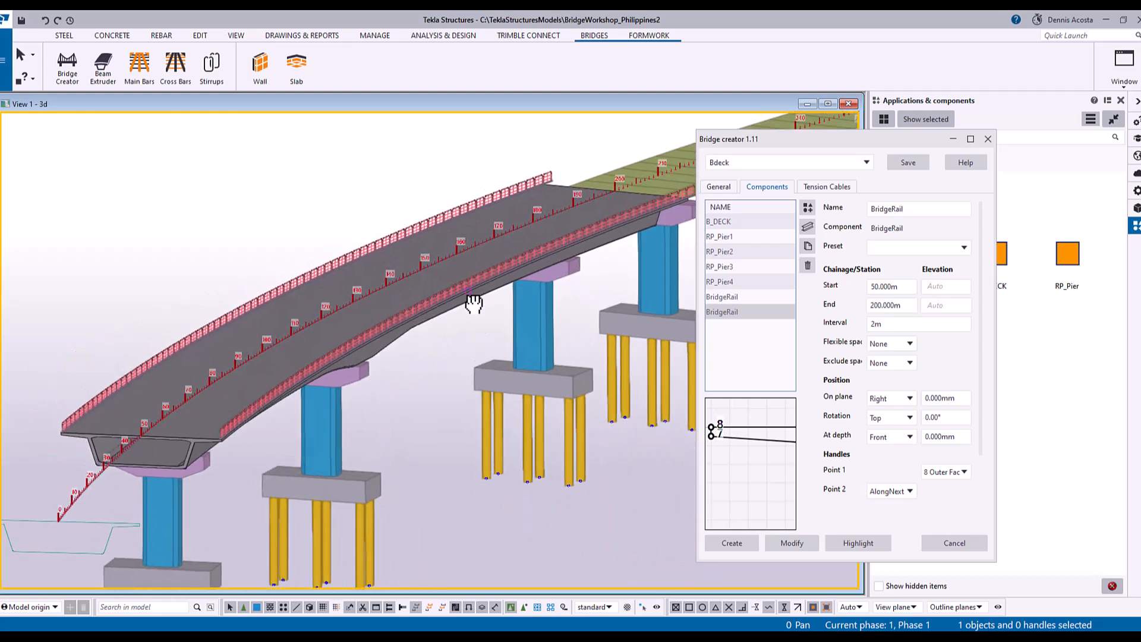
Step: Save the current bridge settings under the Bdeck name
left_click(905, 164)
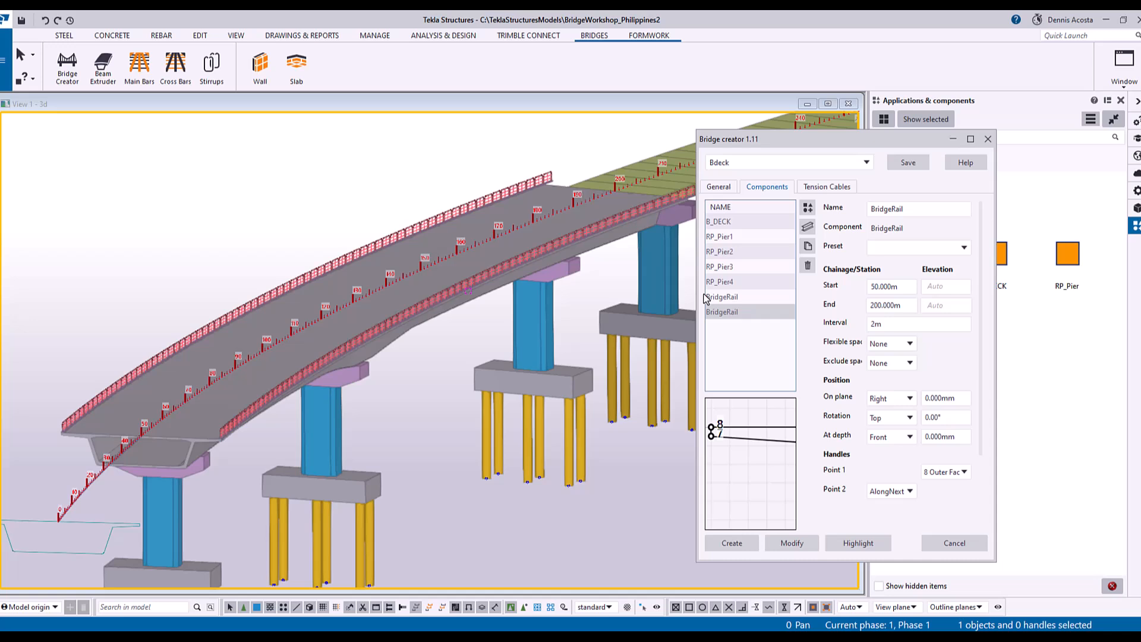
scroll(523, 304, "up", 3)
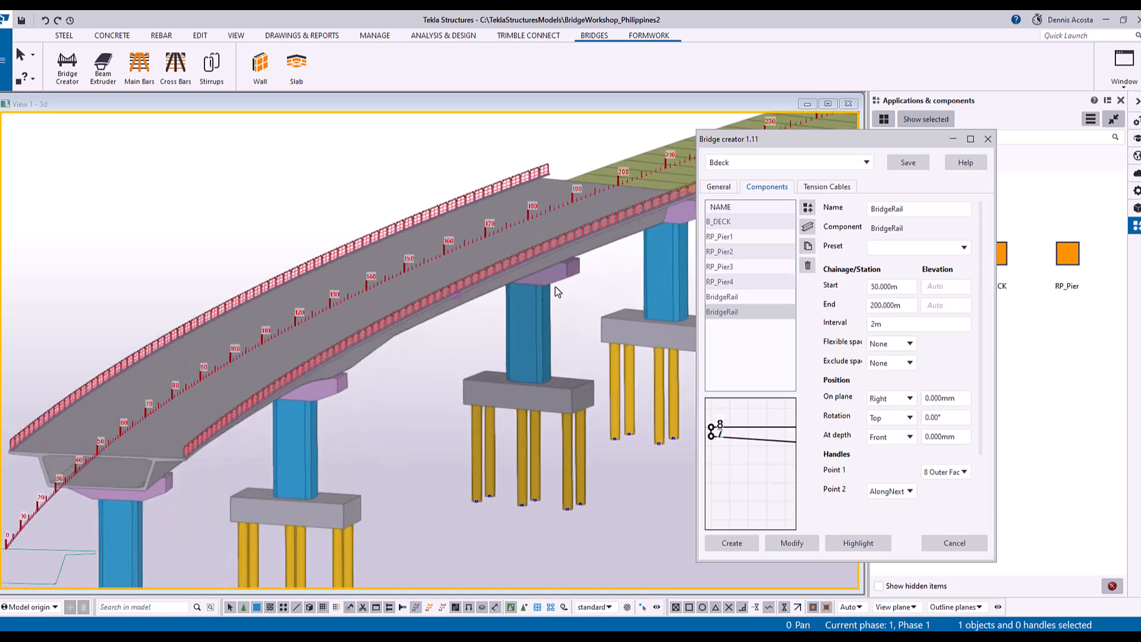
scroll(535, 292, "down", 3)
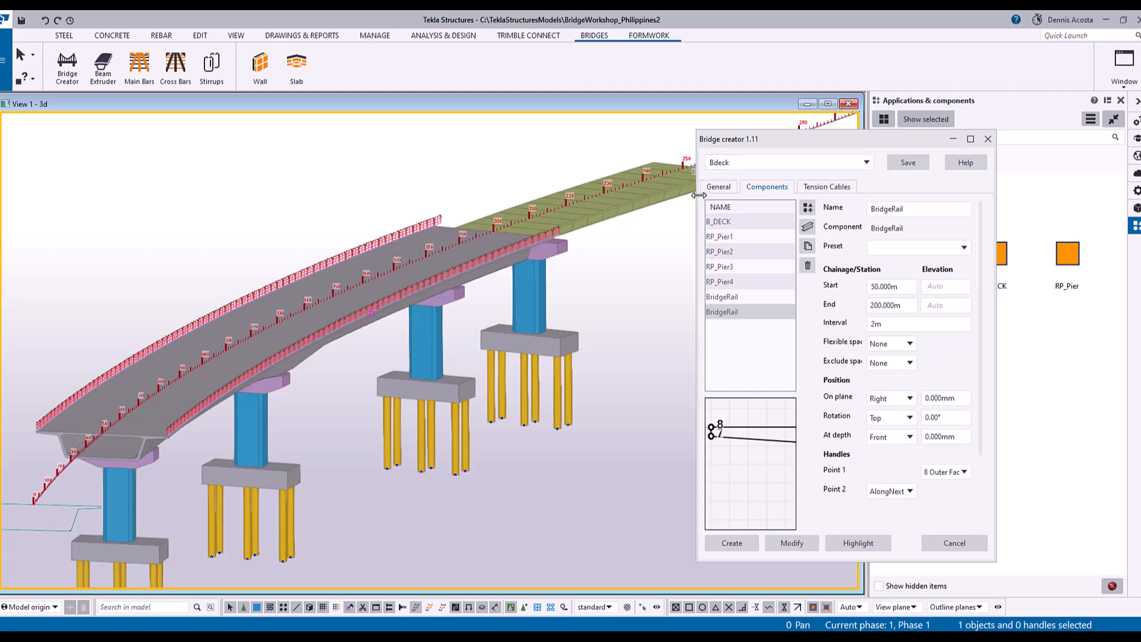
Step: Open the bdeck1 key section at chainage 200 m for editing and set outer face point 1's horizontal offset to 7000 mm
left_click(717, 188)
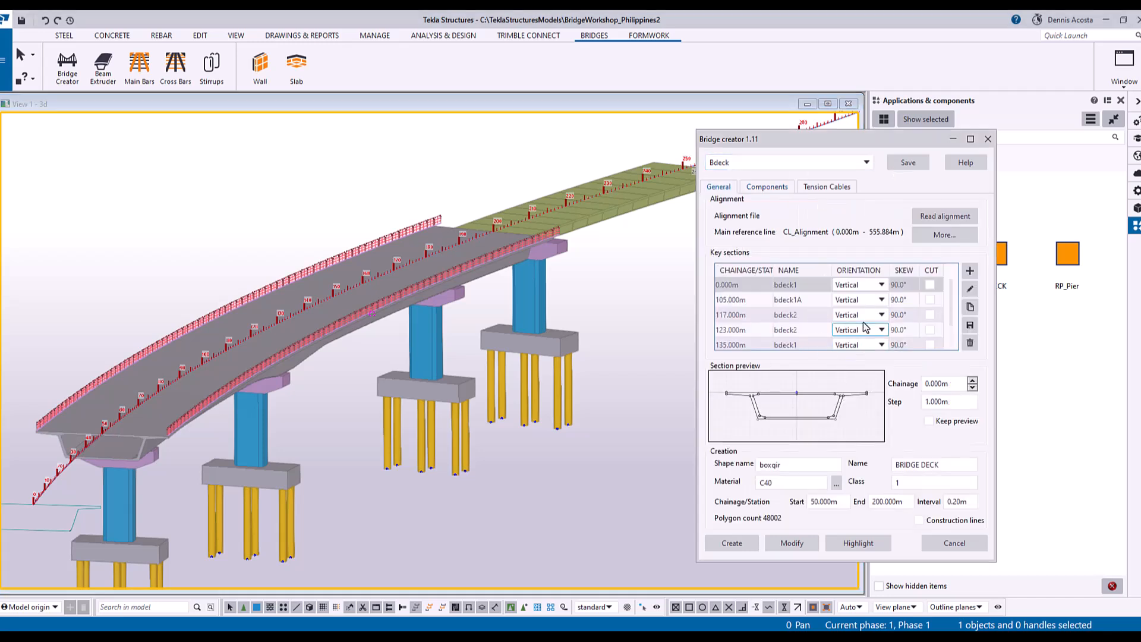
scroll(856, 330, "down", 1)
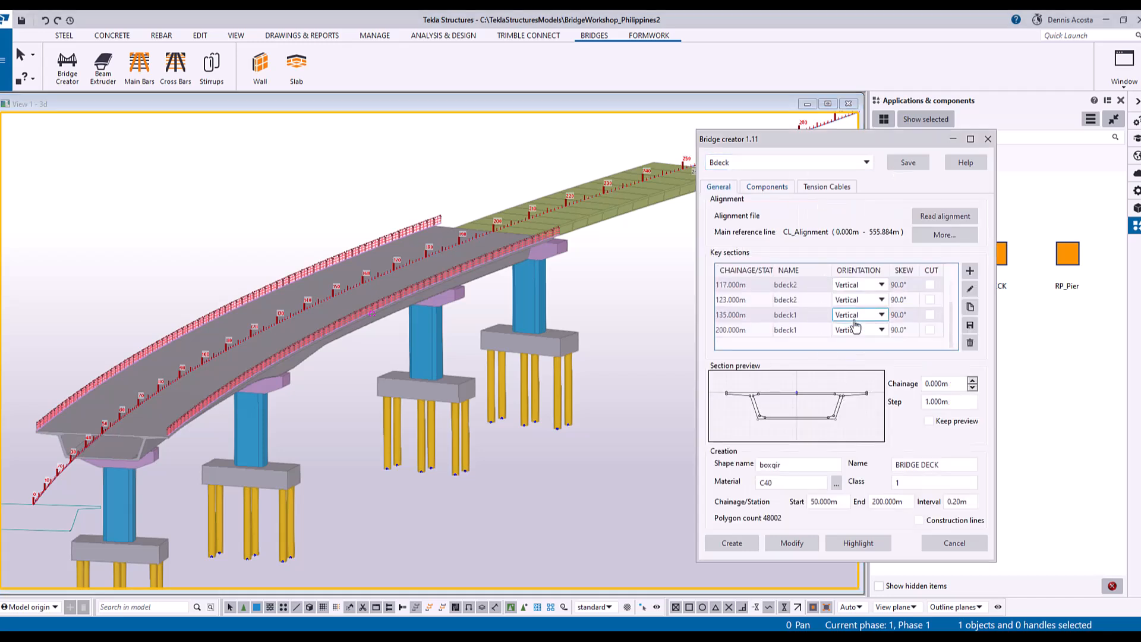
left_click(789, 335)
scroll(518, 262, "up", 3)
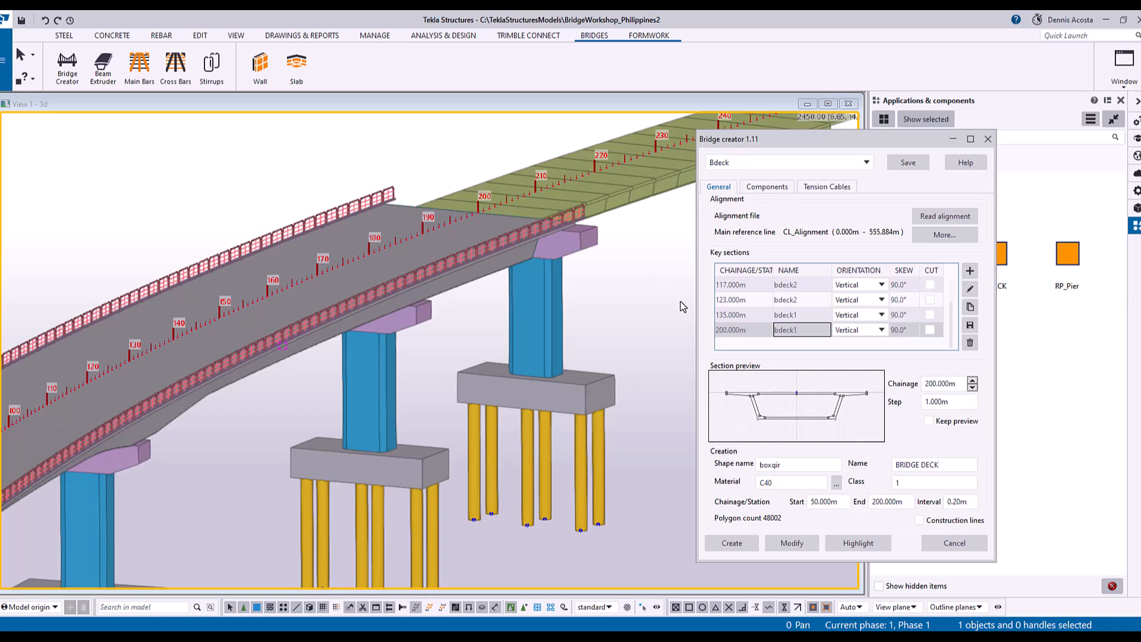
left_click(970, 291)
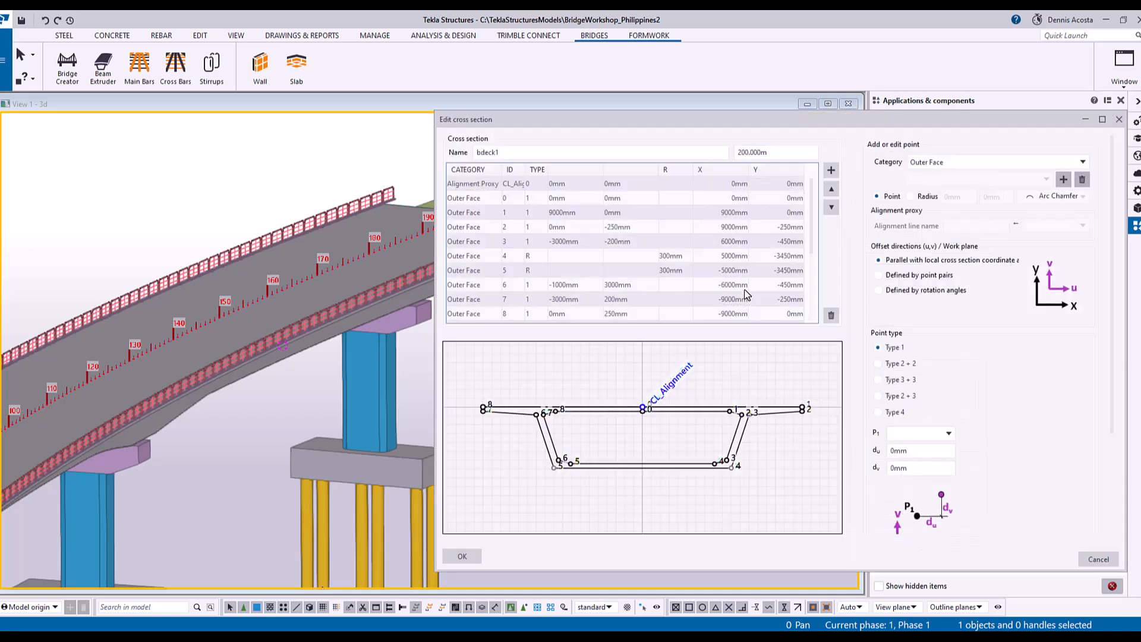
scroll(828, 423, "up", 3)
scroll(829, 422, "down", 1)
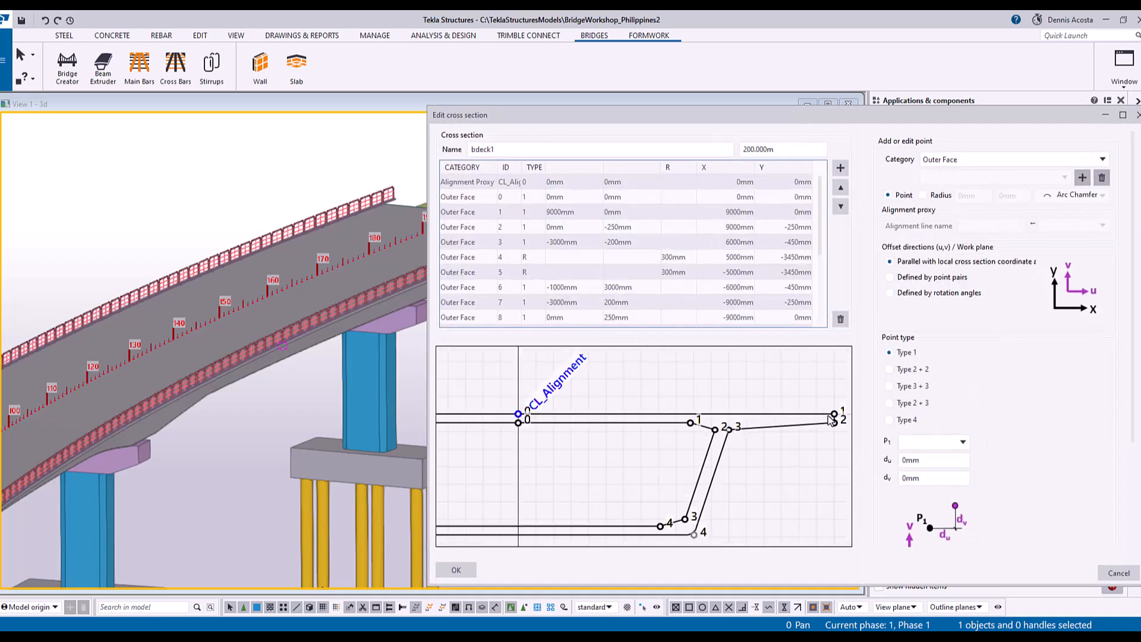
left_click(833, 416)
left_click_drag(907, 460, 895, 468)
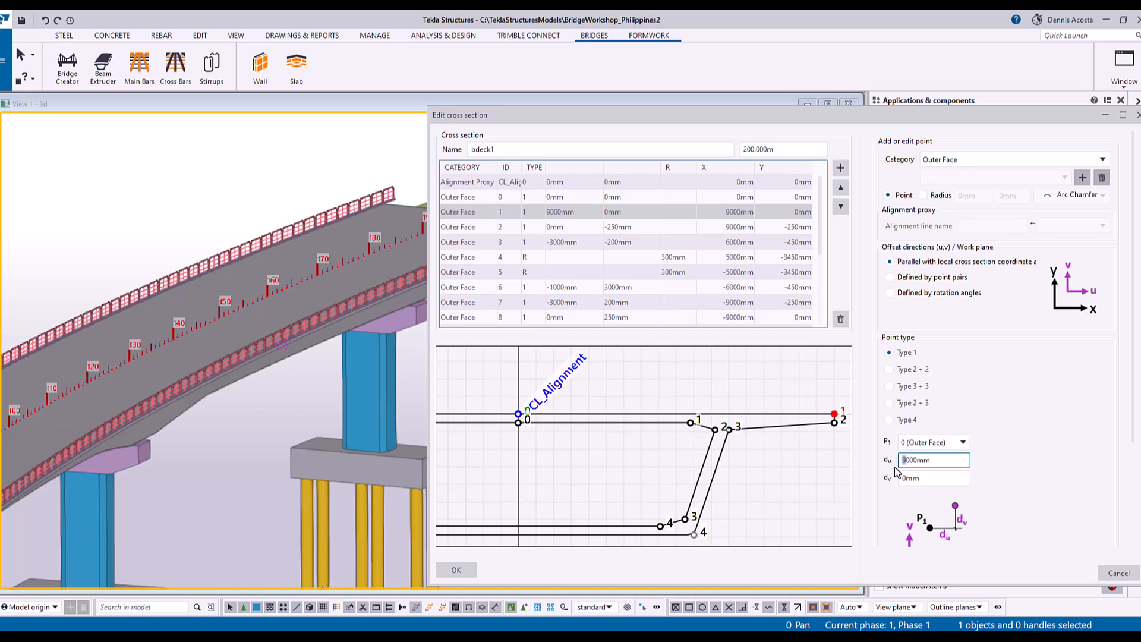
type("7")
key("Return")
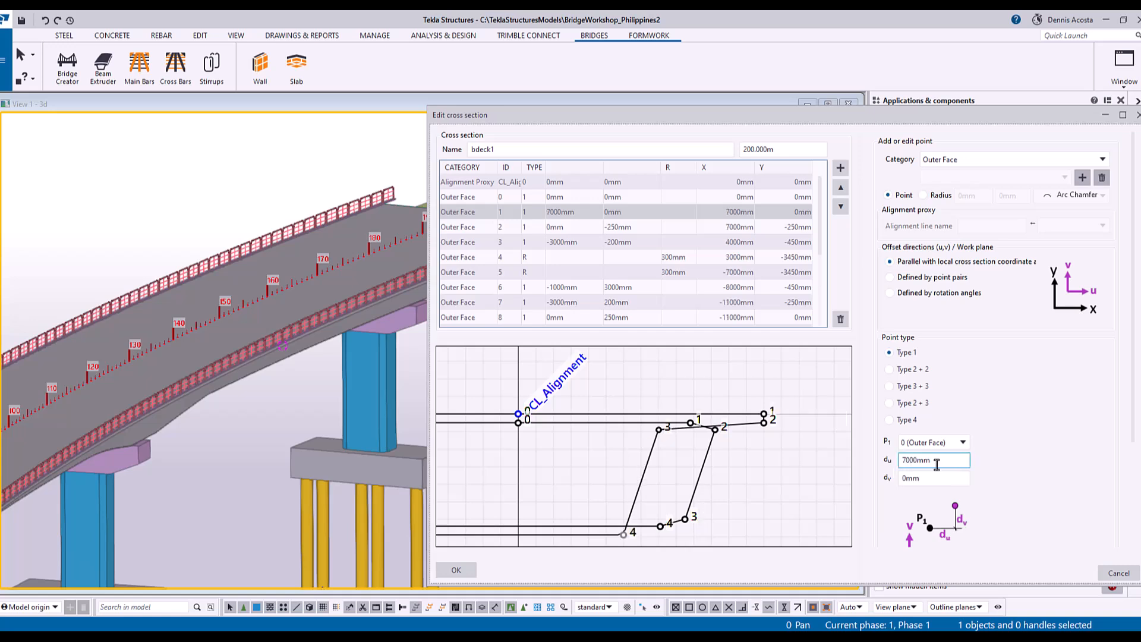
Step: Set outer face point 3's horizontal offset from point 2 to -1000 mm
left_click(659, 430)
left_click(909, 460)
type("1")
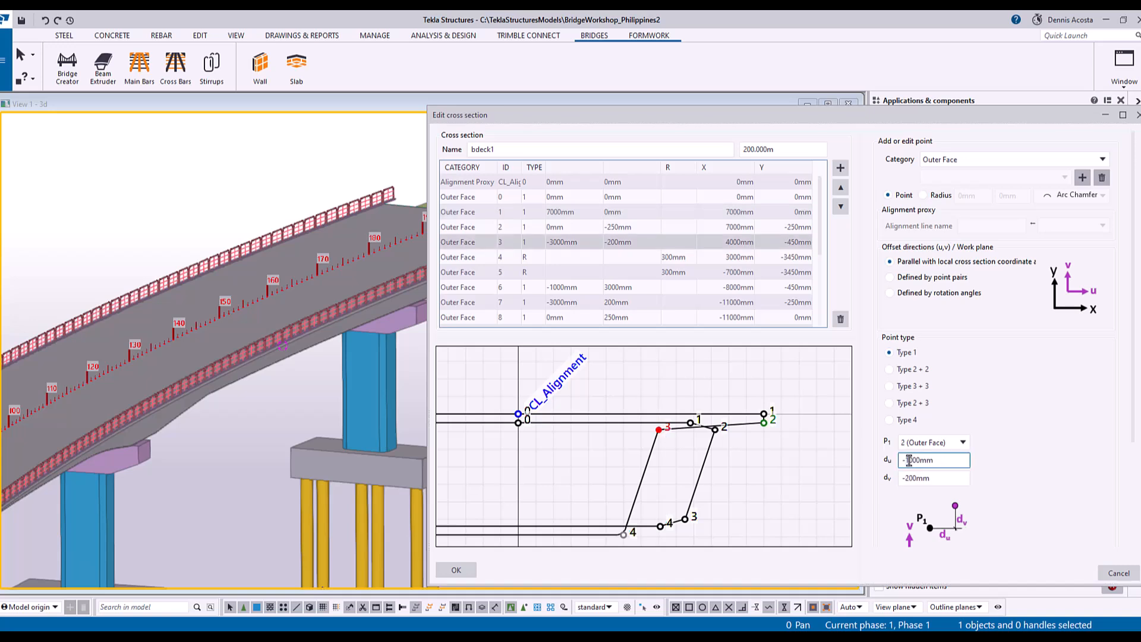
left_click(800, 497)
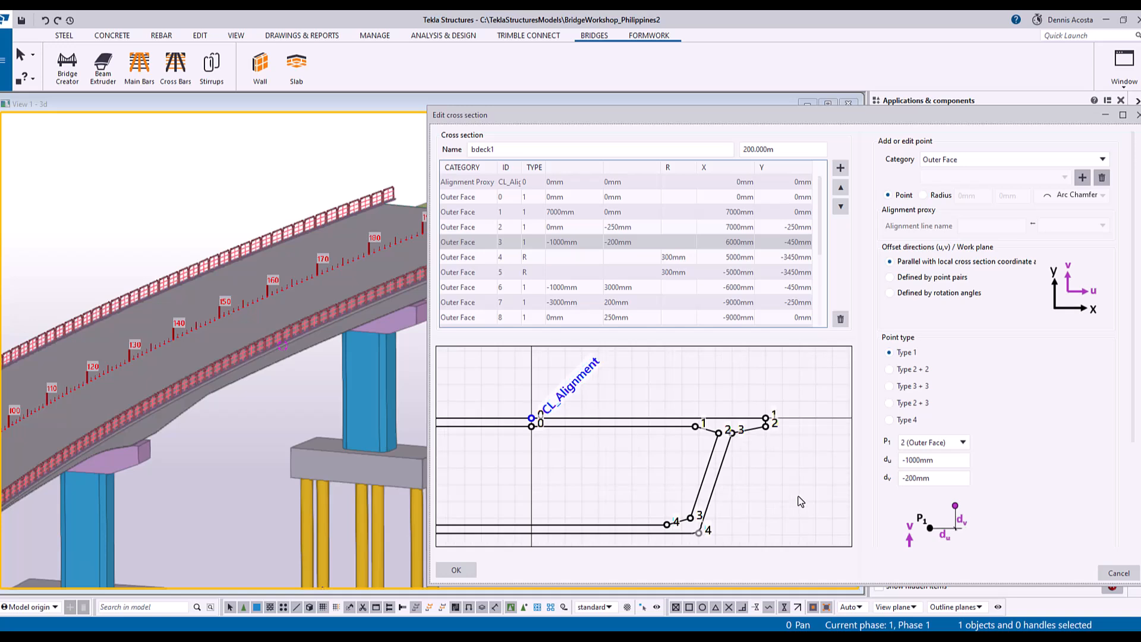
Step: Set outer face point 7's horizontal offset from point 6 to -1000 mm on the opposite side of the section
scroll(800, 494, "down", 5)
scroll(648, 483, "up", 5)
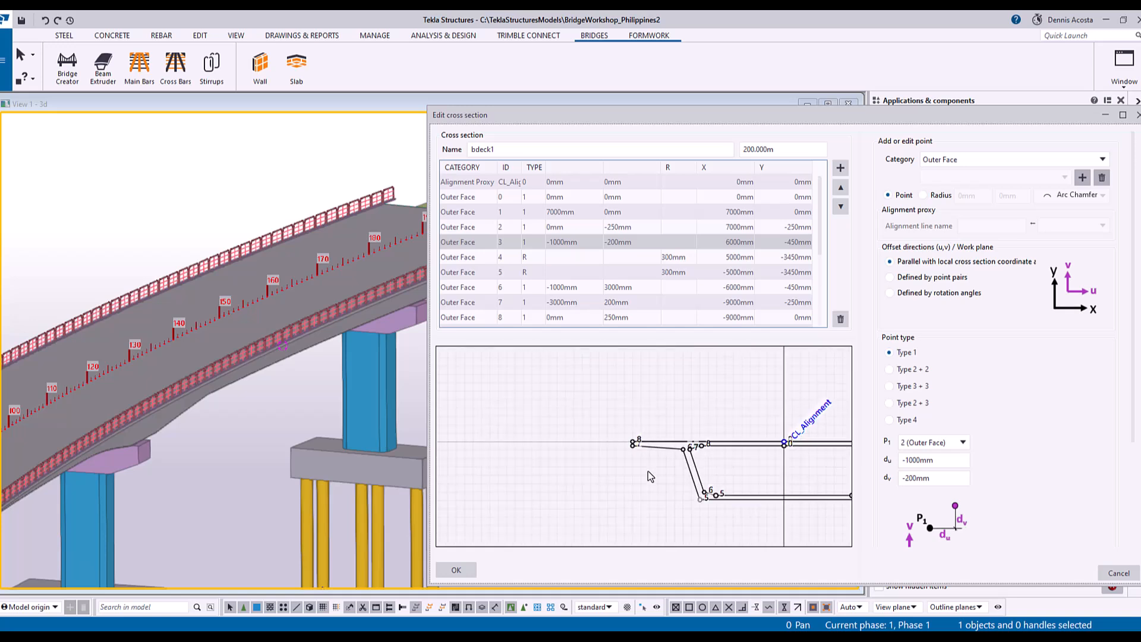
left_click(617, 409)
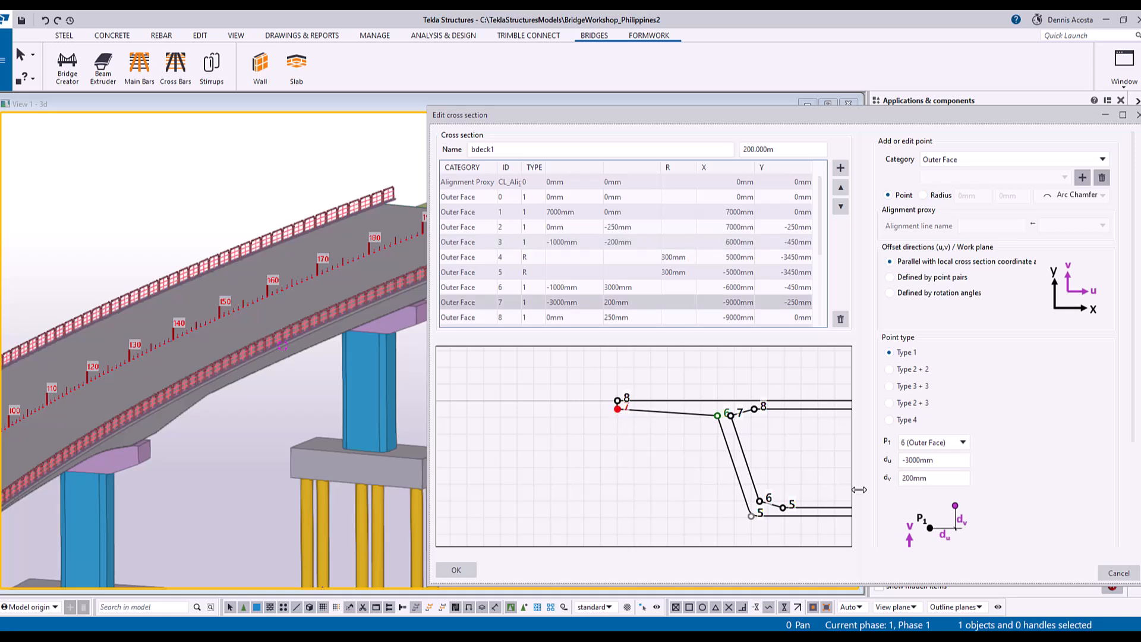
left_click(904, 461)
left_click_drag(904, 462, 909, 463)
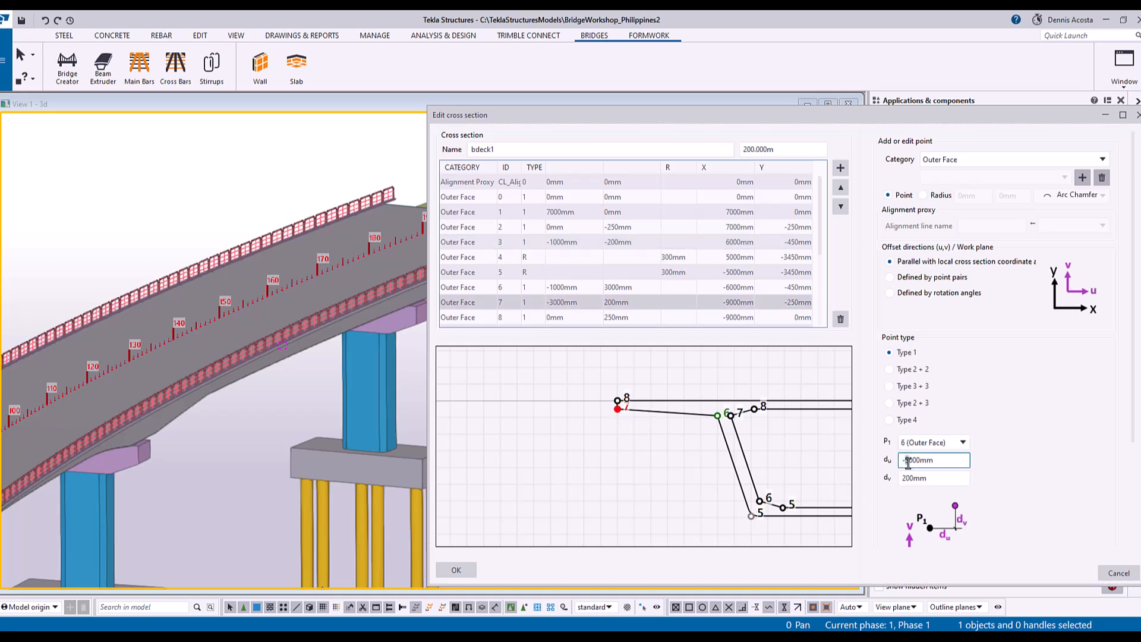
type("1")
left_click(668, 491)
scroll(668, 491, "down", 4)
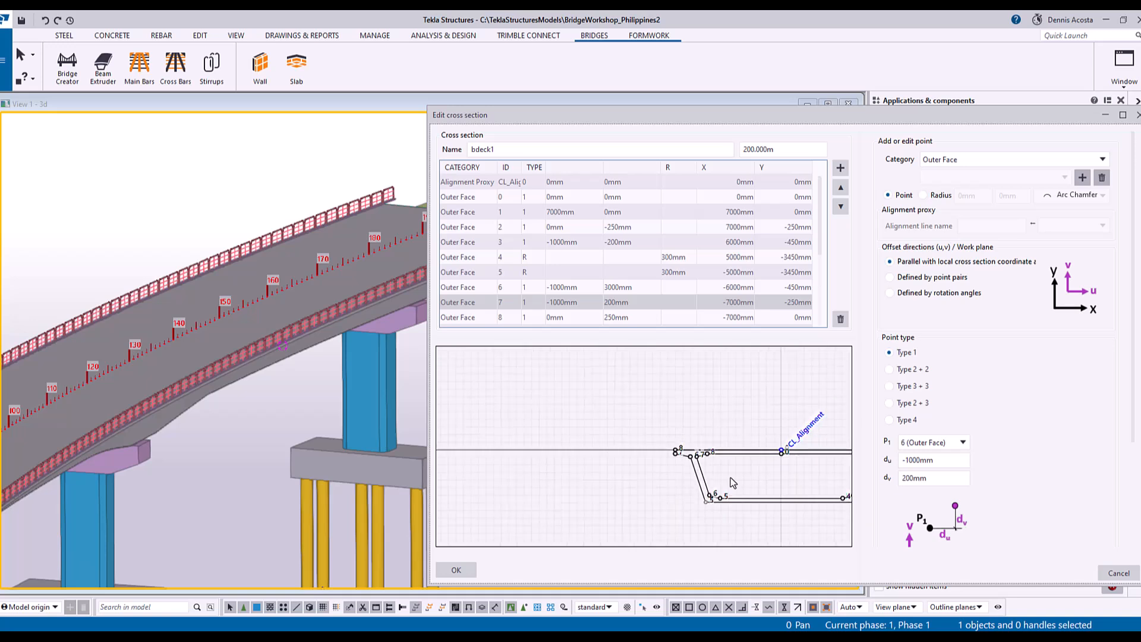
Step: Rename the edited cross section as bdeck3 and accept its changes
middle_click_drag(779, 479, 608, 441)
scroll(730, 446, "up", 5)
scroll(730, 446, "down", 6)
scroll(730, 446, "up", 2)
scroll(731, 446, "down", 1)
left_click(507, 148)
key("BackSpace")
type("3")
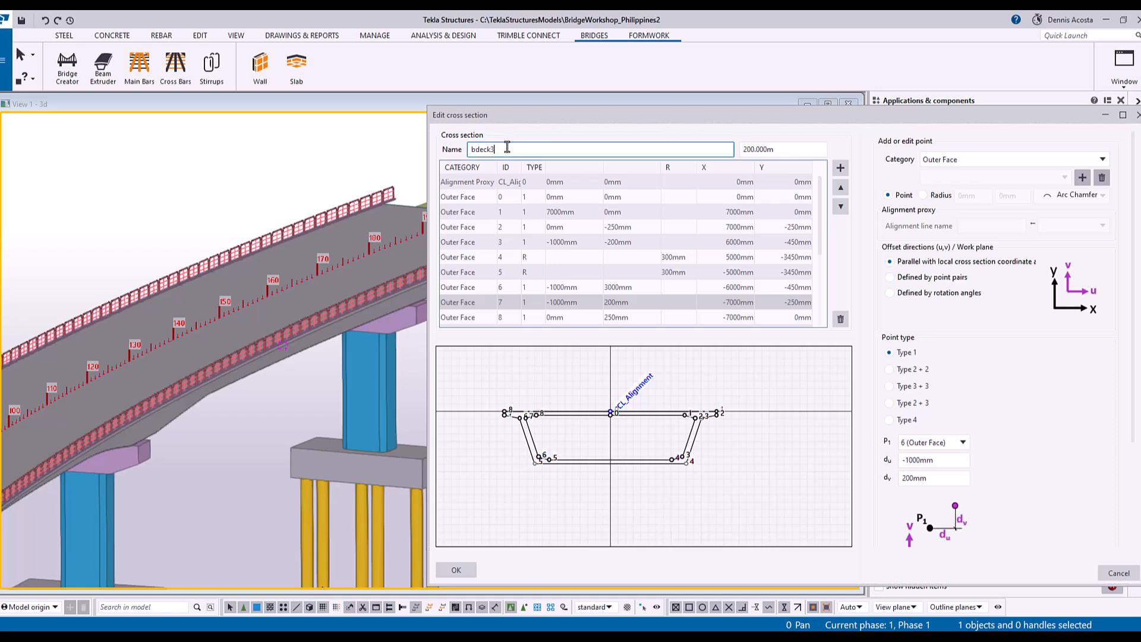
left_click(457, 572)
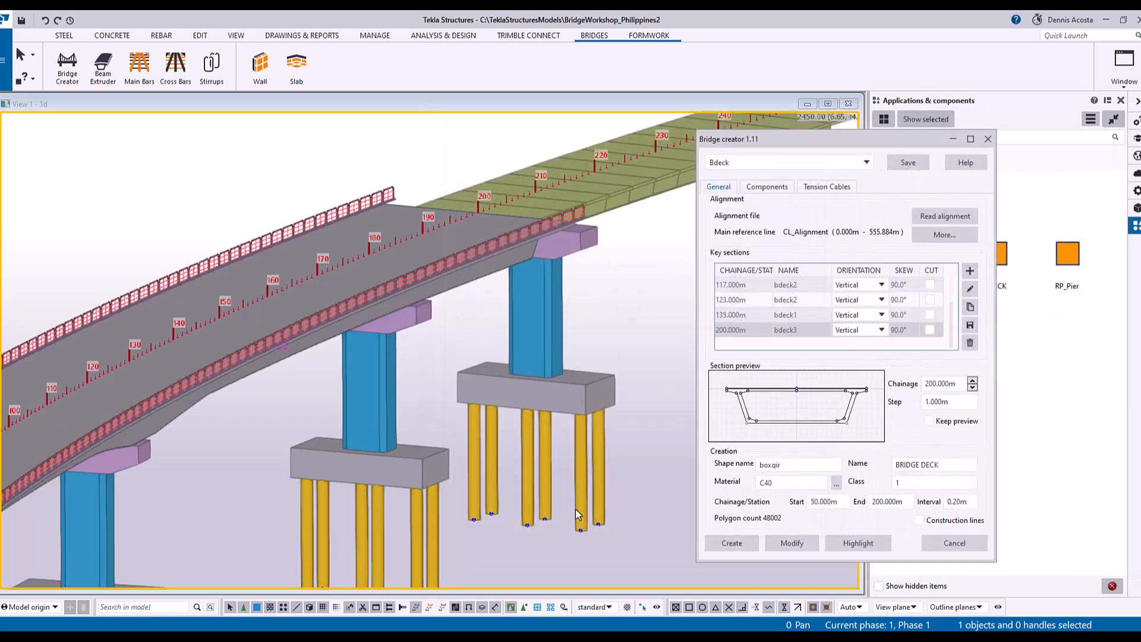
Step: Highlight the bridge's objects and apply the narrowed end section to the bridge, accepting the undefined key section
left_click(858, 543)
left_click(794, 545)
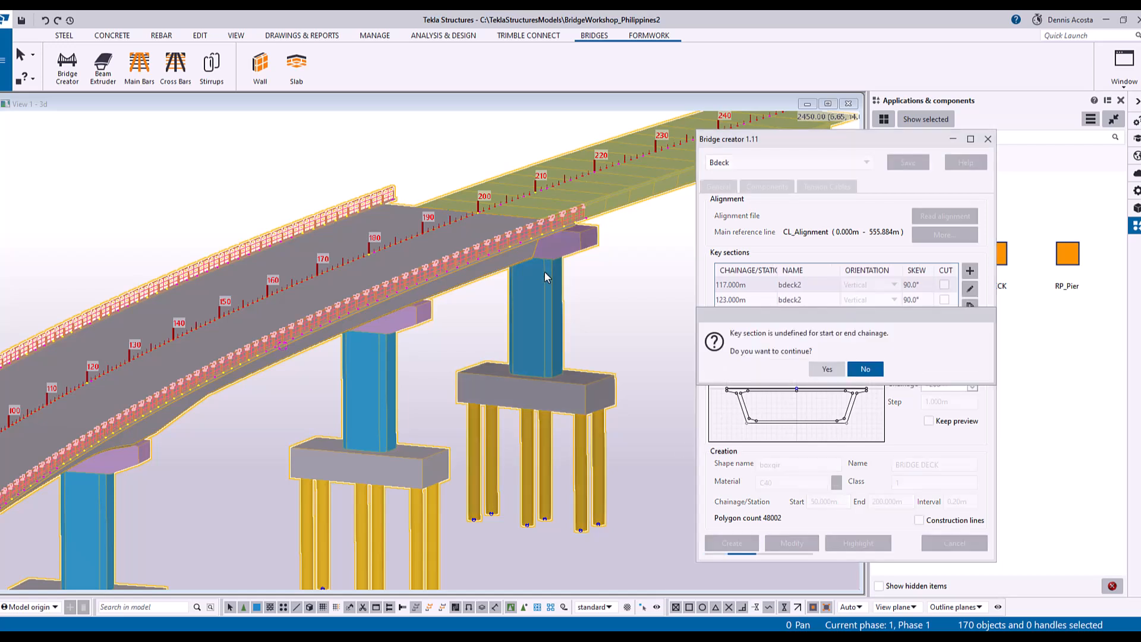
left_click(828, 369)
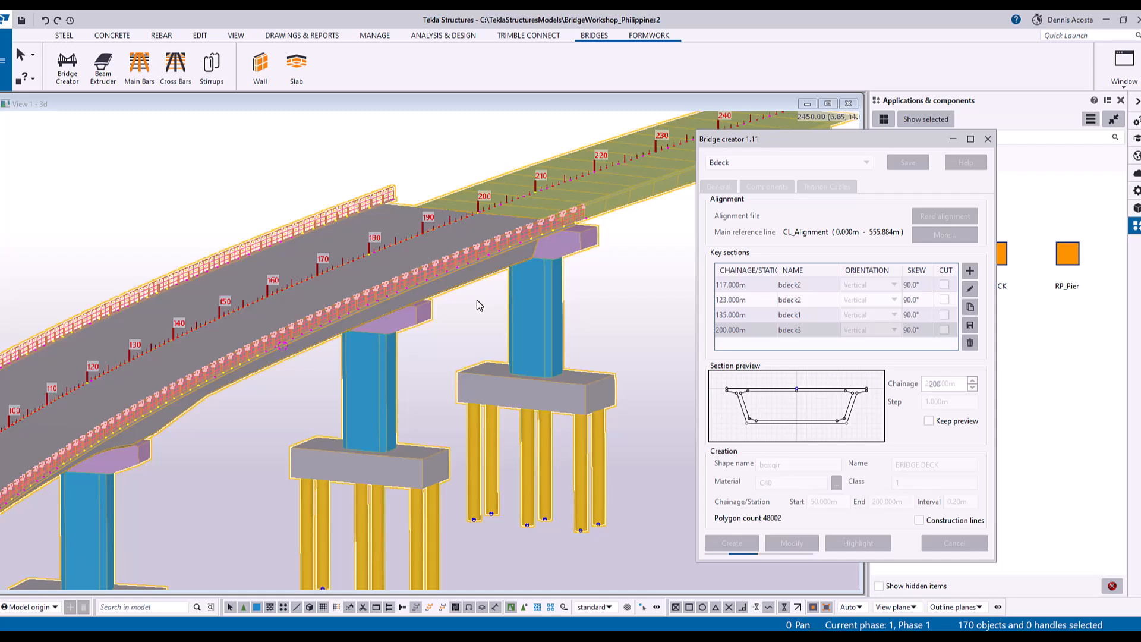
Step: Inspect how the deck edges and railings follow the tapered width, both close up and along the whole bridge
middle_click_drag(441, 226, 504, 265, "ctrl")
scroll(504, 266, "up", 10)
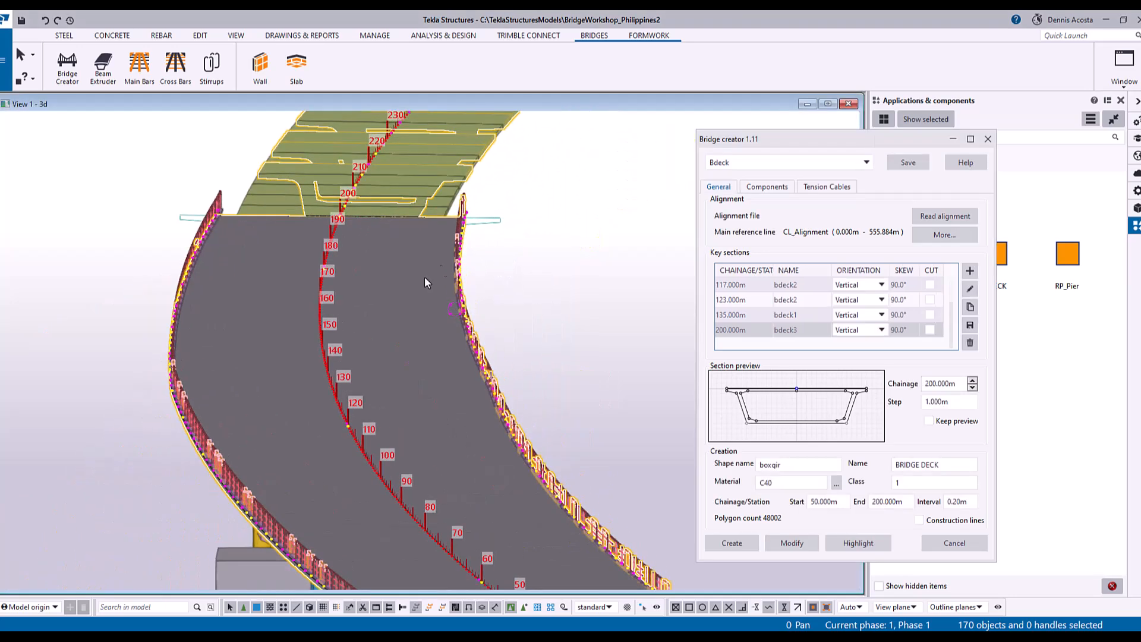
scroll(414, 255, "down", 6)
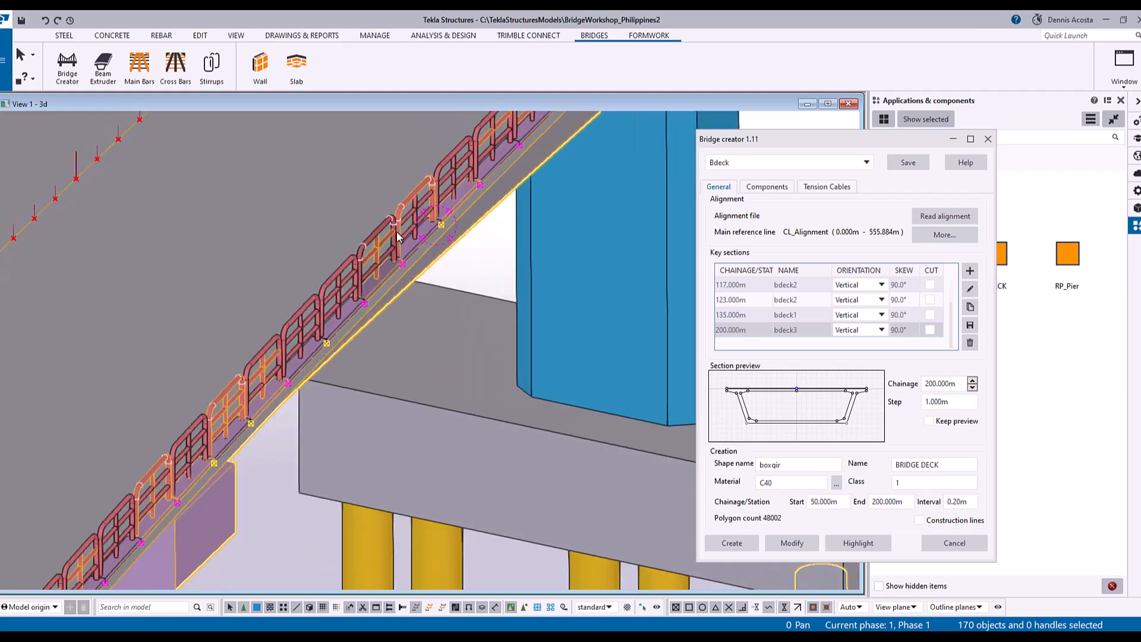
left_click(523, 179)
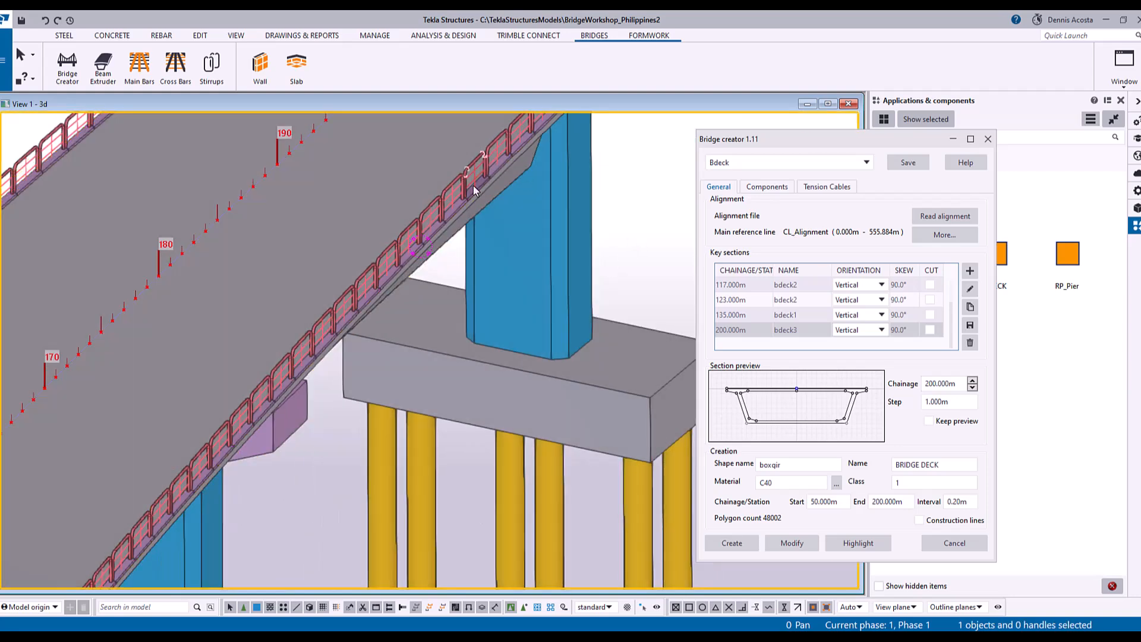
scroll(443, 276, "down", 2)
middle_click_drag(444, 276, 381, 250, "ctrl")
scroll(380, 250, "up", 3)
mouse_move(383, 205)
middle_mouse_down("ctrl")
mouse_move(362, 182)
mouse_move(353, 283)
mouse_move(395, 373)
mouse_move(468, 429)
mouse_move(540, 455)
mouse_move(437, 375)
mouse_move(638, 398)
mouse_move(515, 349)
mouse_move(451, 476)
middle_mouse_up("ctrl")
scroll(352, 287, "down", 4)
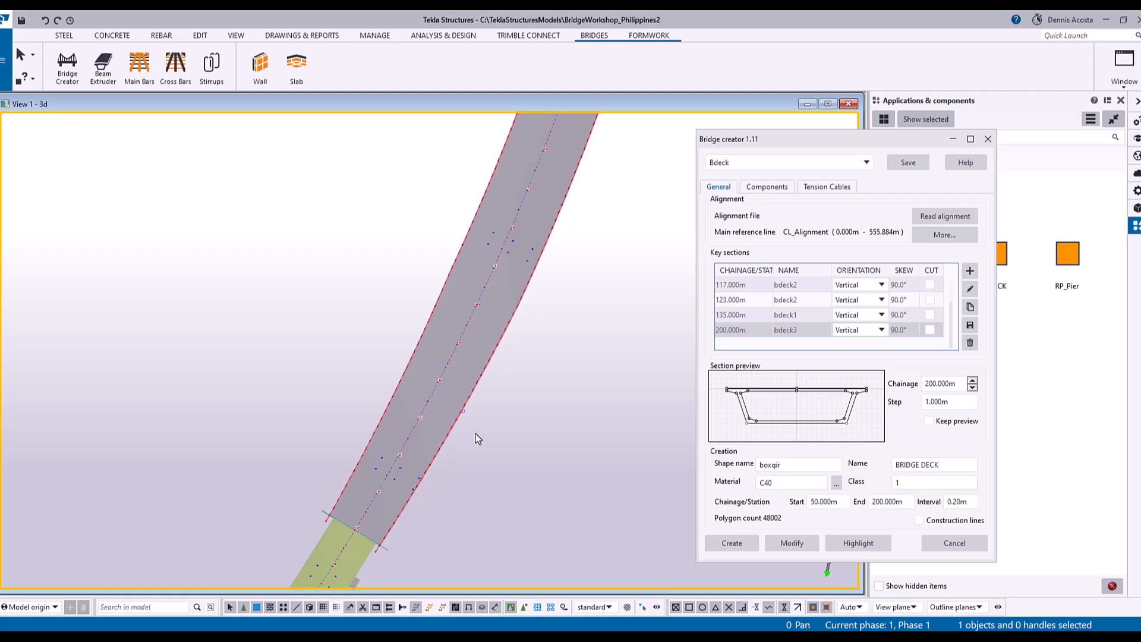
scroll(400, 436, "down", 2)
middle_click_drag(451, 380, 415, 476)
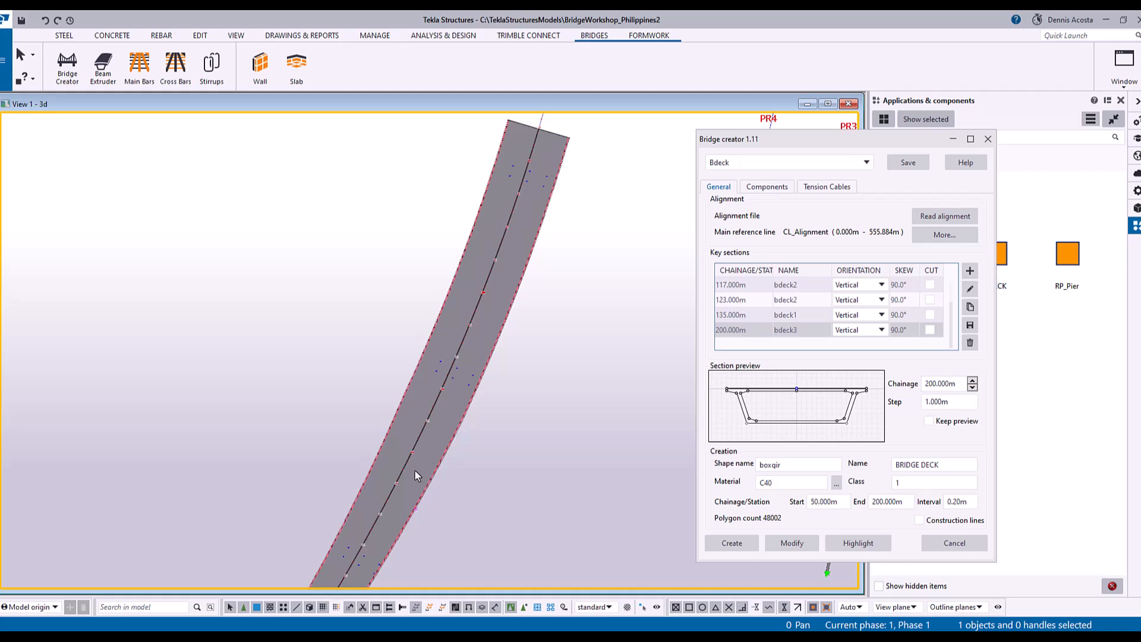
middle_click_drag(438, 469, 504, 342)
scroll(438, 418, "down", 3)
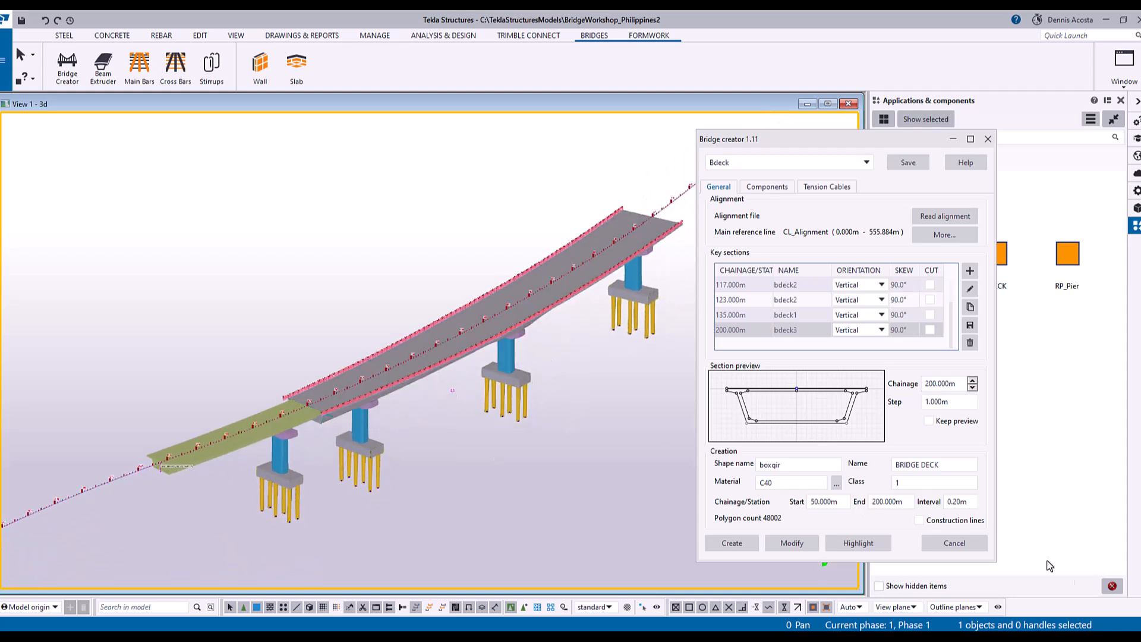